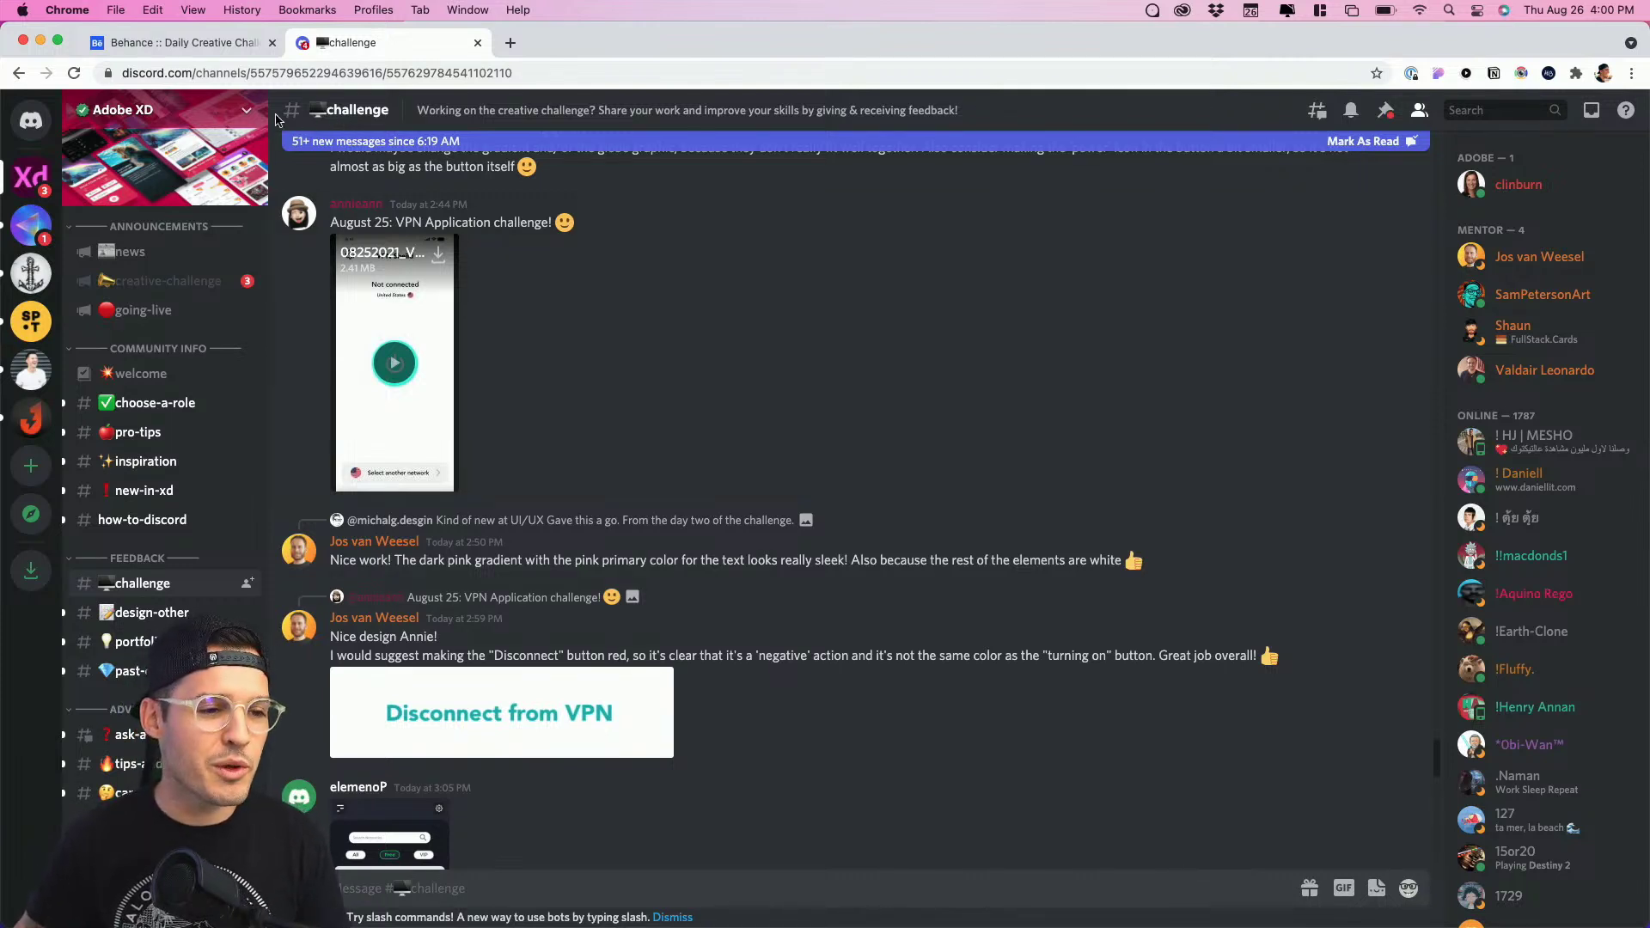
Step: Look through the Behance Daily Creative Challenge page
{"action": "left_click", "coordinate": [211, 48]}
{"action": "scroll", "coordinate": [721, 540], "scroll_direction": "down", "scroll_amount": 10}
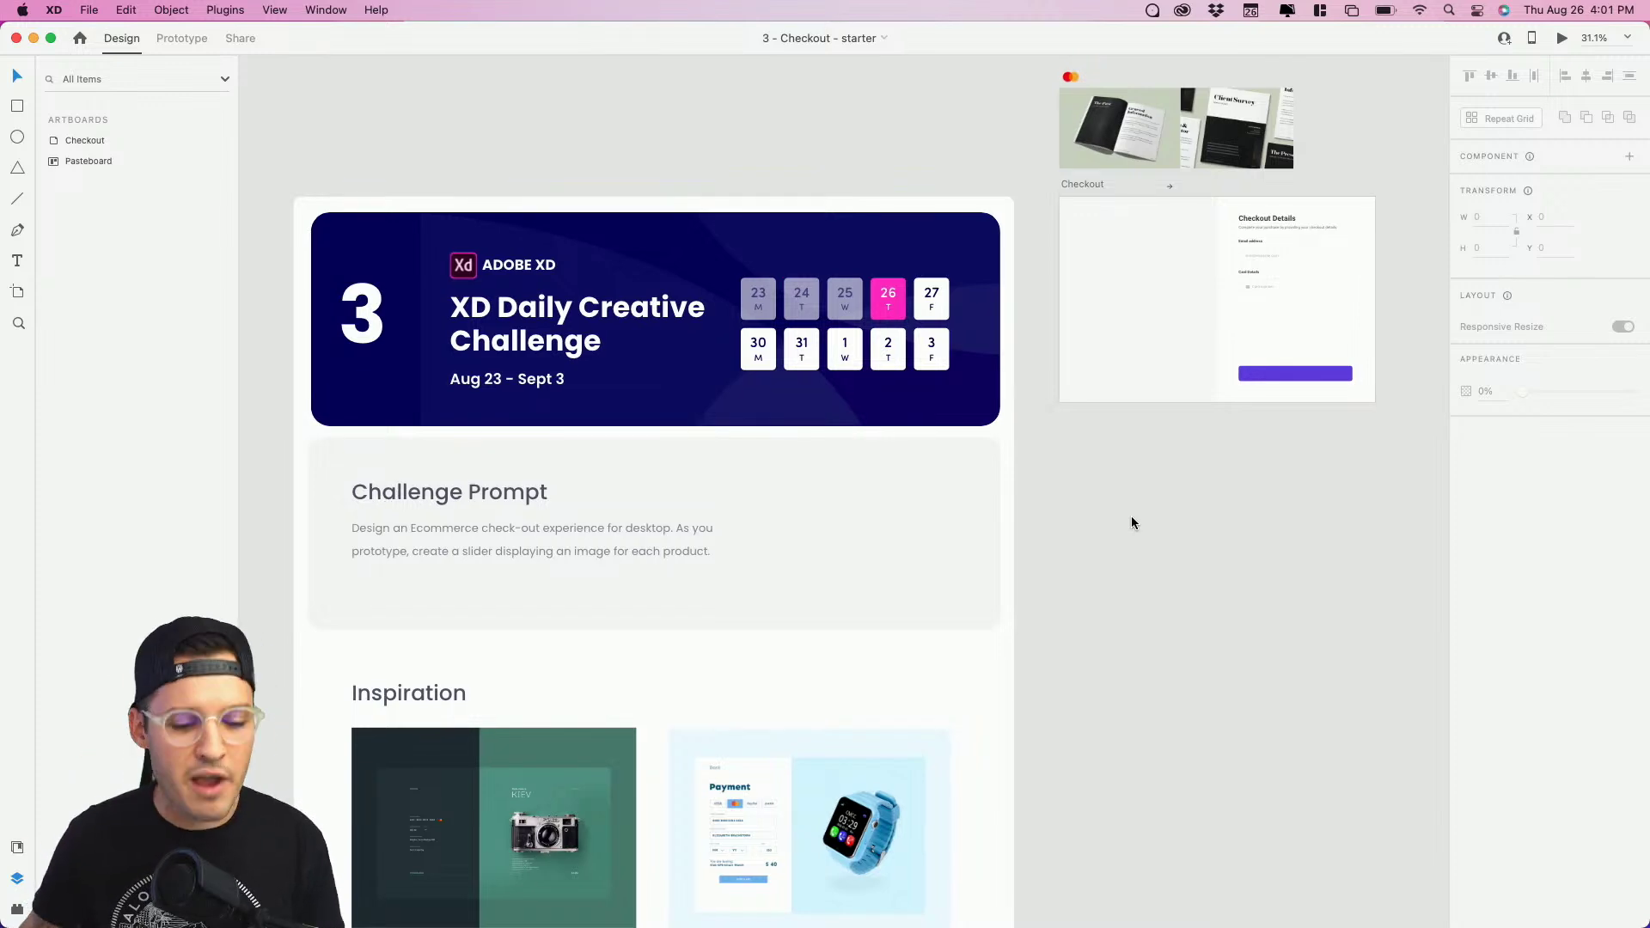
Step: Switch to the Checkout starter file in Adobe XD and examine the challenge prompt and the two inspiration designs
{"action": "scroll", "coordinate": [505, 163], "scroll_direction": "down", "scroll_amount": 2}
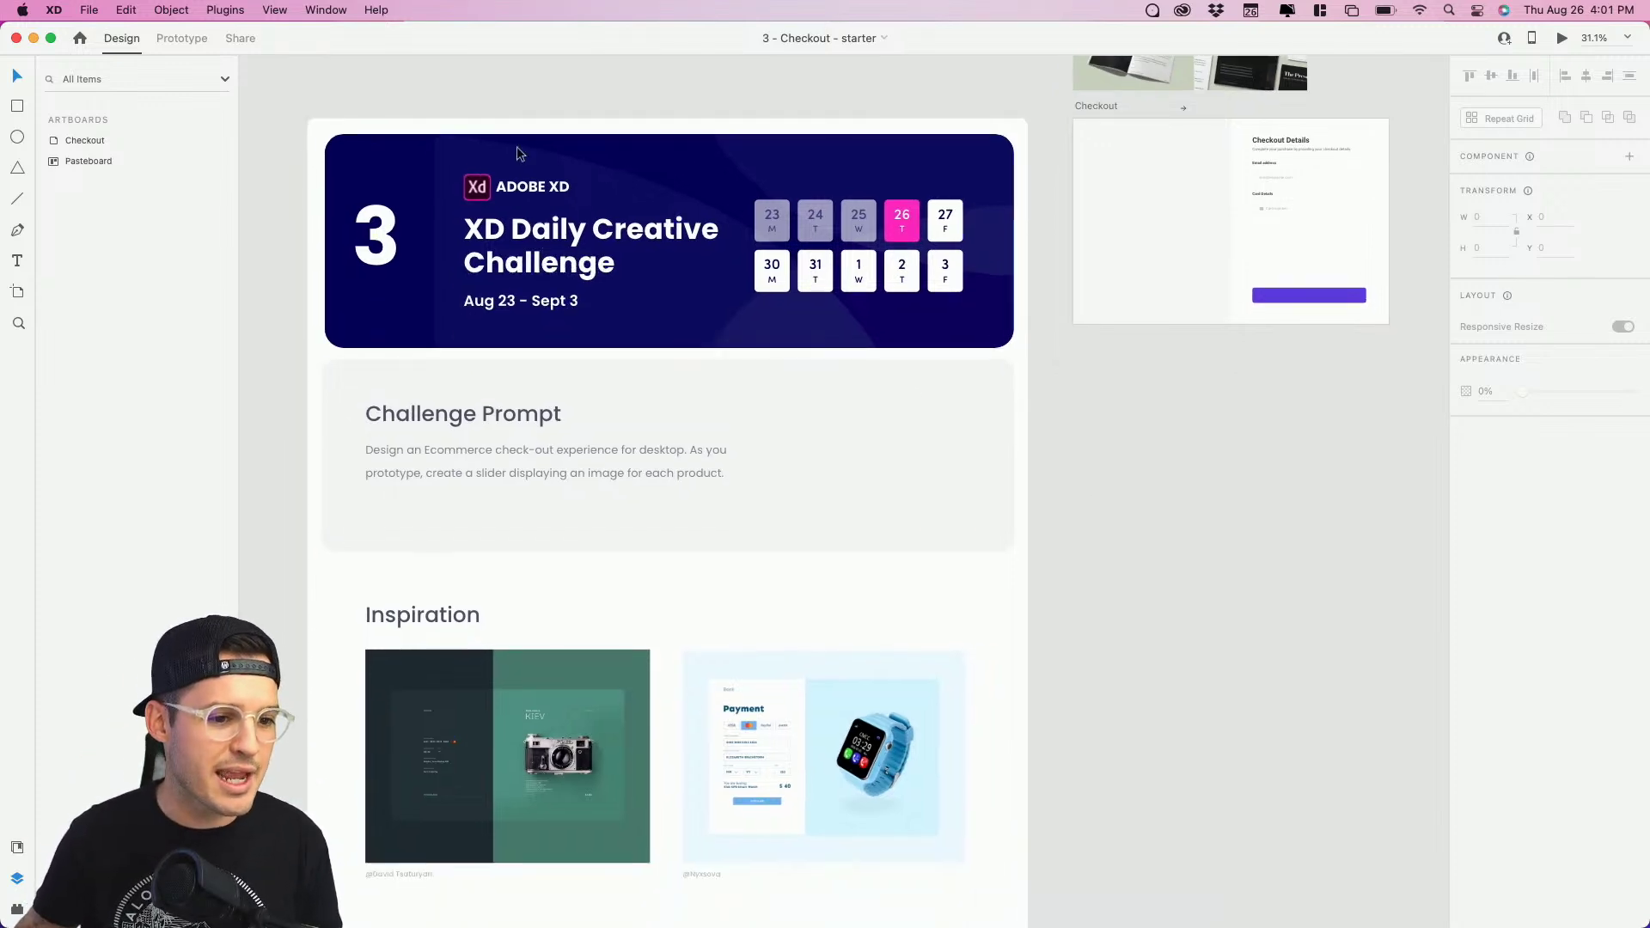
{"action": "key", "text": "z"}
{"action": "left_click_drag", "start_coordinate": [305, 317], "coordinate": [754, 616]}
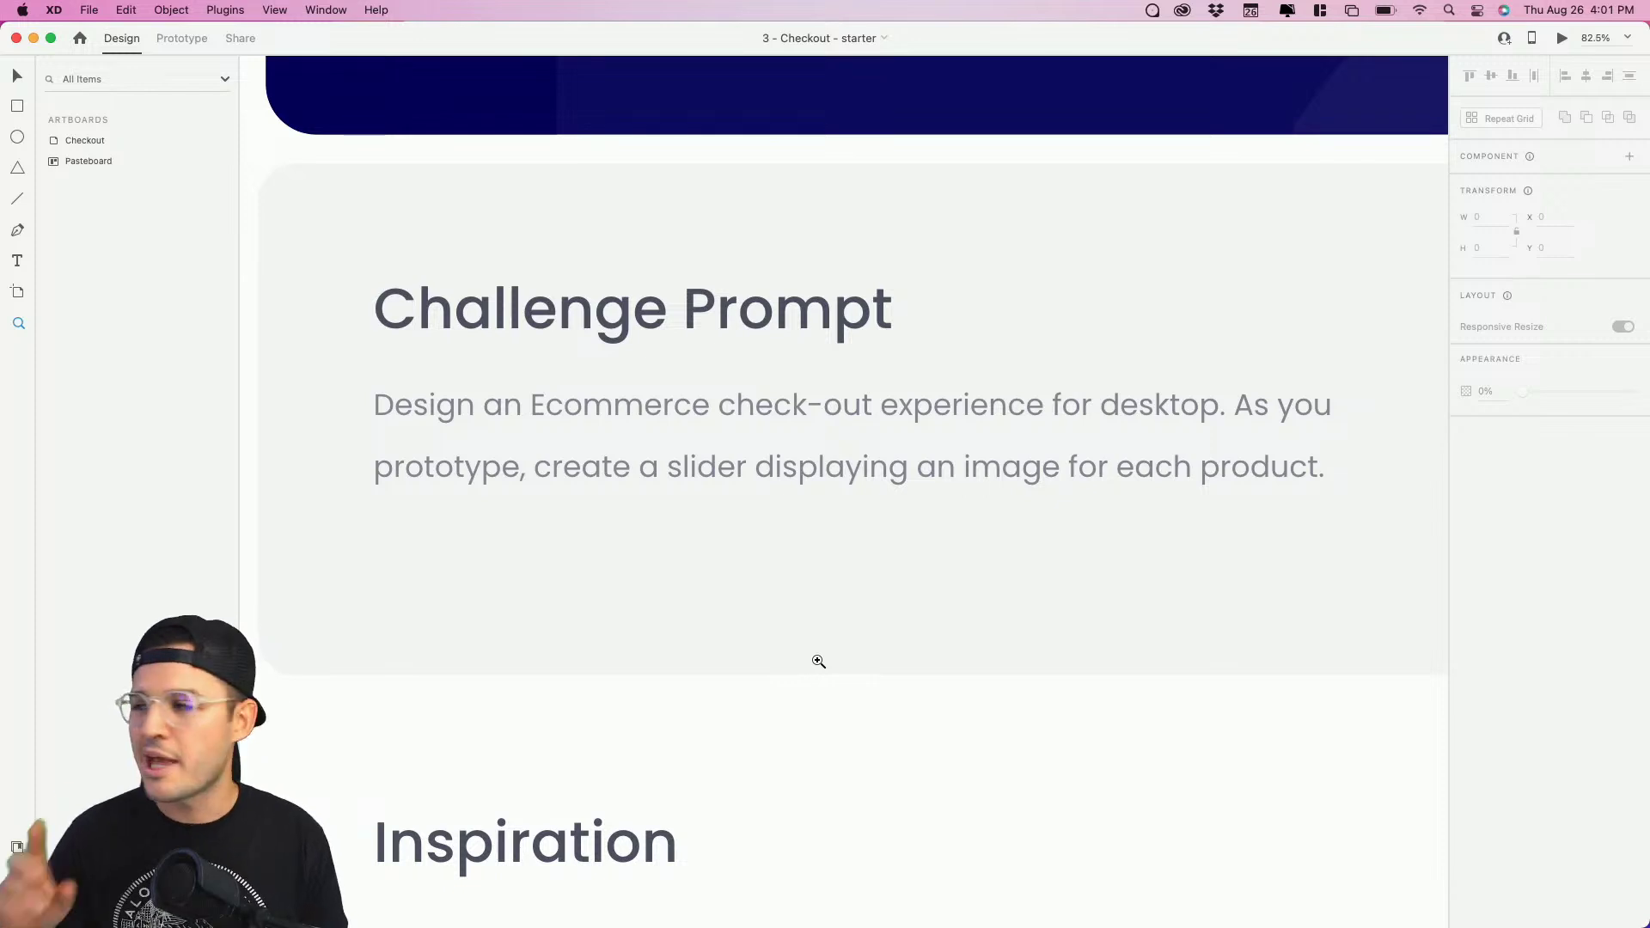
{"action": "left_click_drag", "start_coordinate": [819, 661], "coordinate": [737, 243]}
{"action": "left_click_drag", "start_coordinate": [833, 588], "coordinate": [887, 290]}
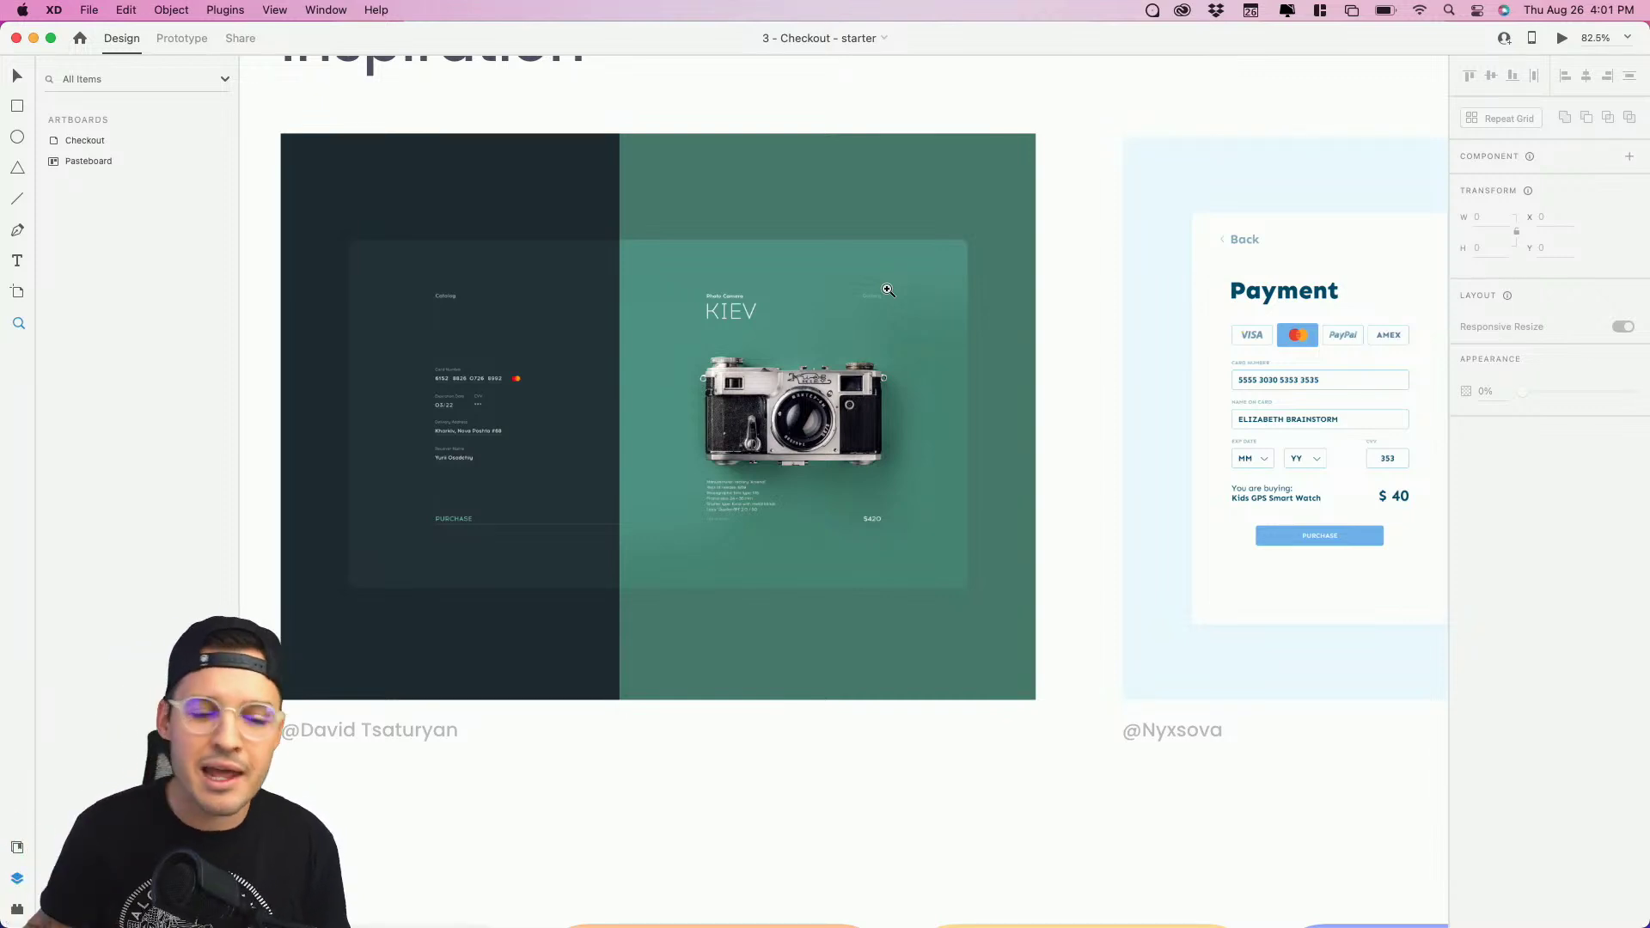
{"action": "left_click_drag", "start_coordinate": [1072, 328], "coordinate": [457, 357]}
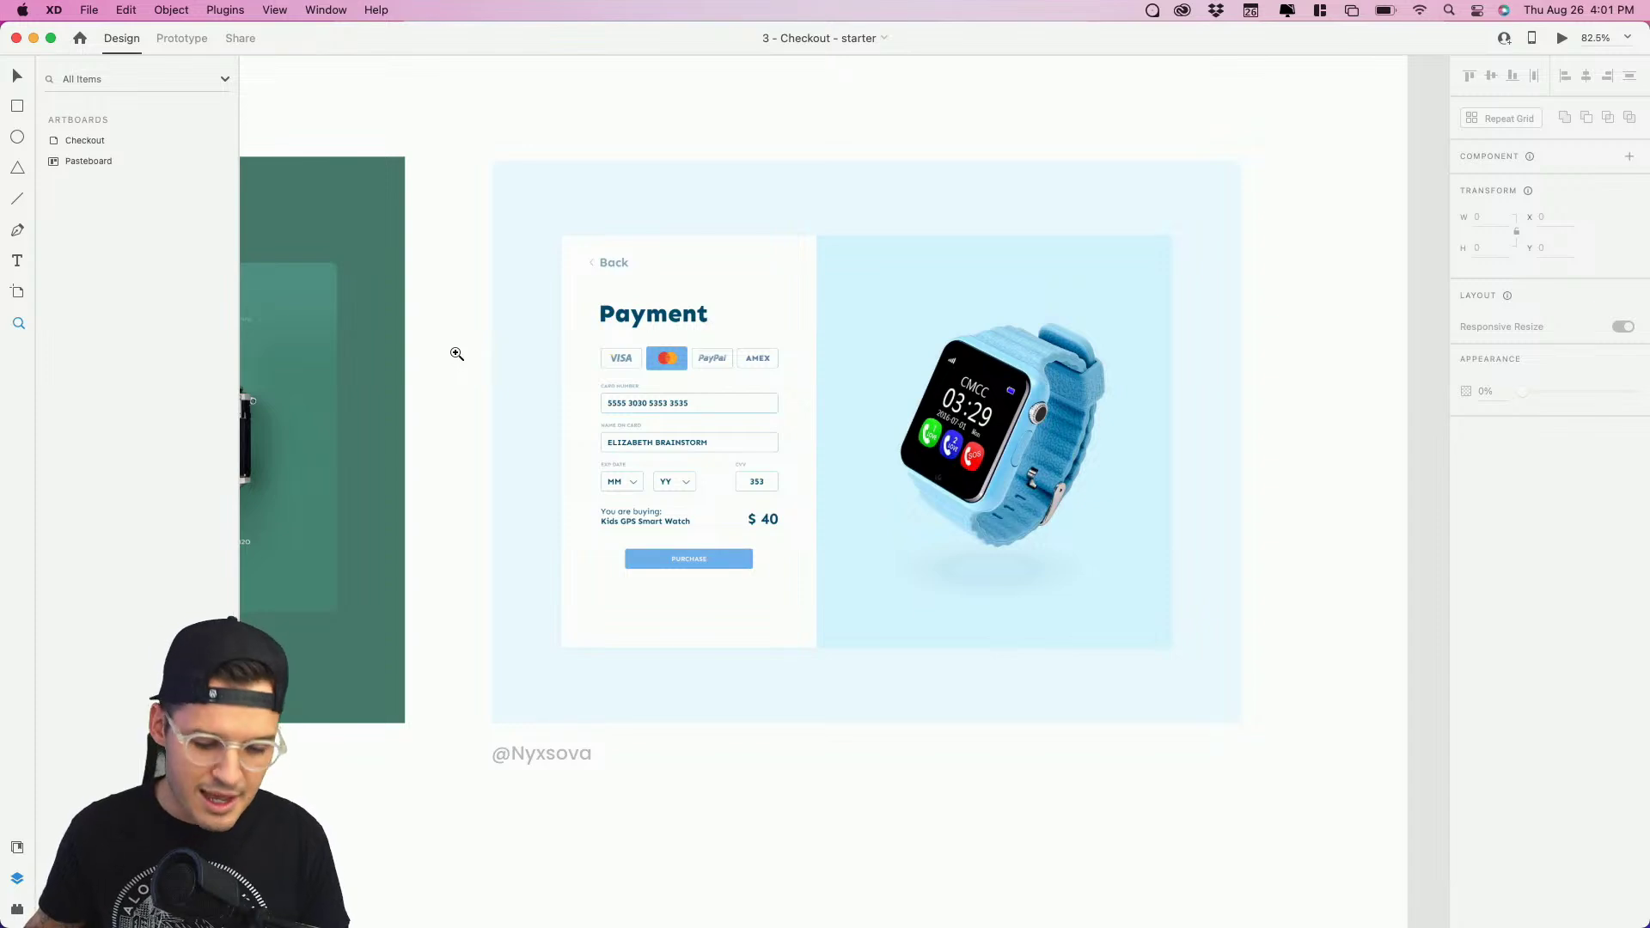
{"action": "key", "text": "v"}
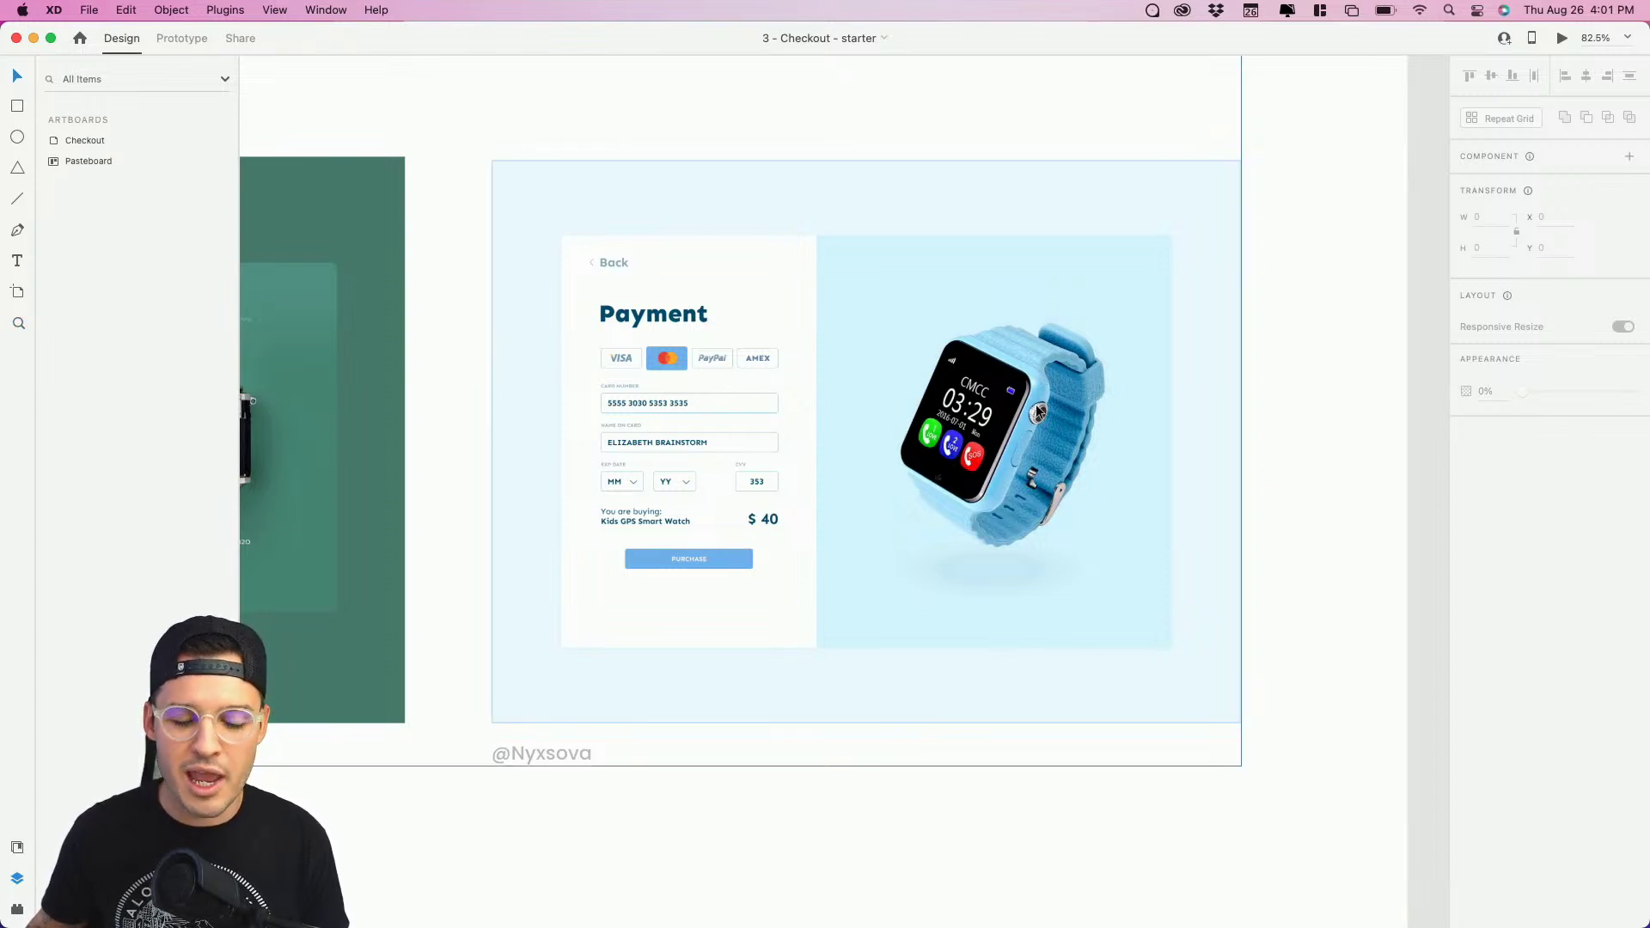
{"action": "scroll", "coordinate": [1035, 404], "scroll_direction": "down", "scroll_amount": 10}
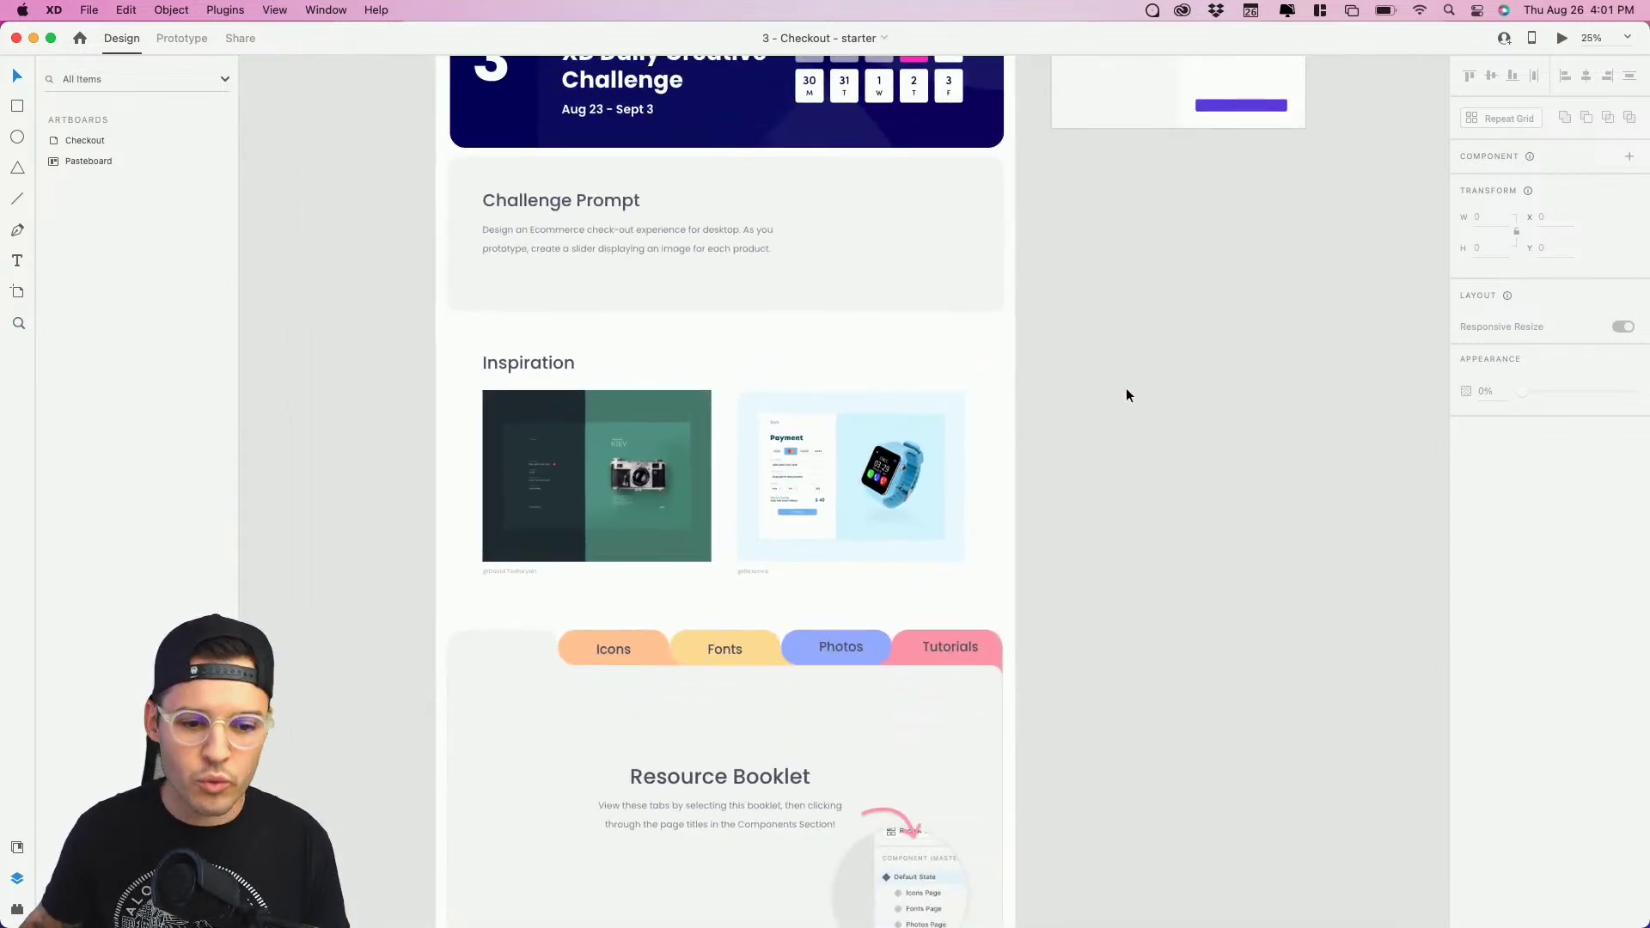
Step: Examine the supplied mockup images, card logo and arrow above the Checkout artboard, along with the artboard's starter layout
{"action": "mouse_move", "coordinate": [1127, 391]}
{"action": "left_mouse_down"}
{"action": "mouse_move", "coordinate": [1003, 712]}
{"action": "mouse_move", "coordinate": [965, 740]}
{"action": "left_mouse_up"}
{"action": "key", "text": "z"}
{"action": "left_click_drag", "start_coordinate": [795, 307], "coordinate": [1123, 451]}
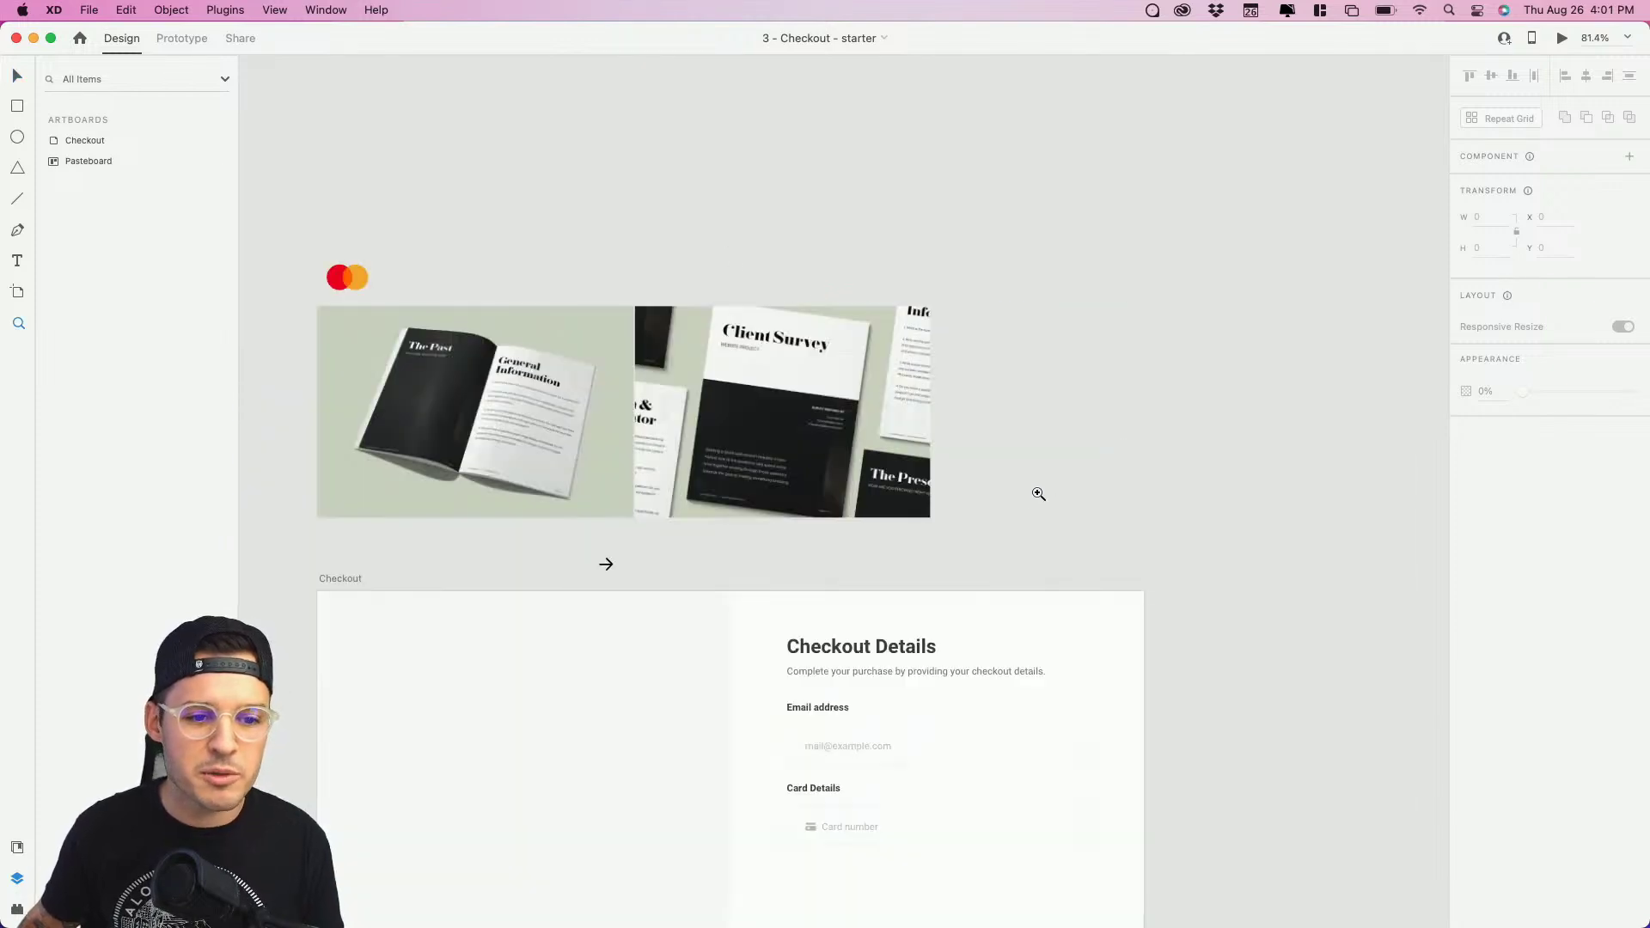
{"action": "left_click_drag", "start_coordinate": [426, 296], "coordinate": [844, 590]}
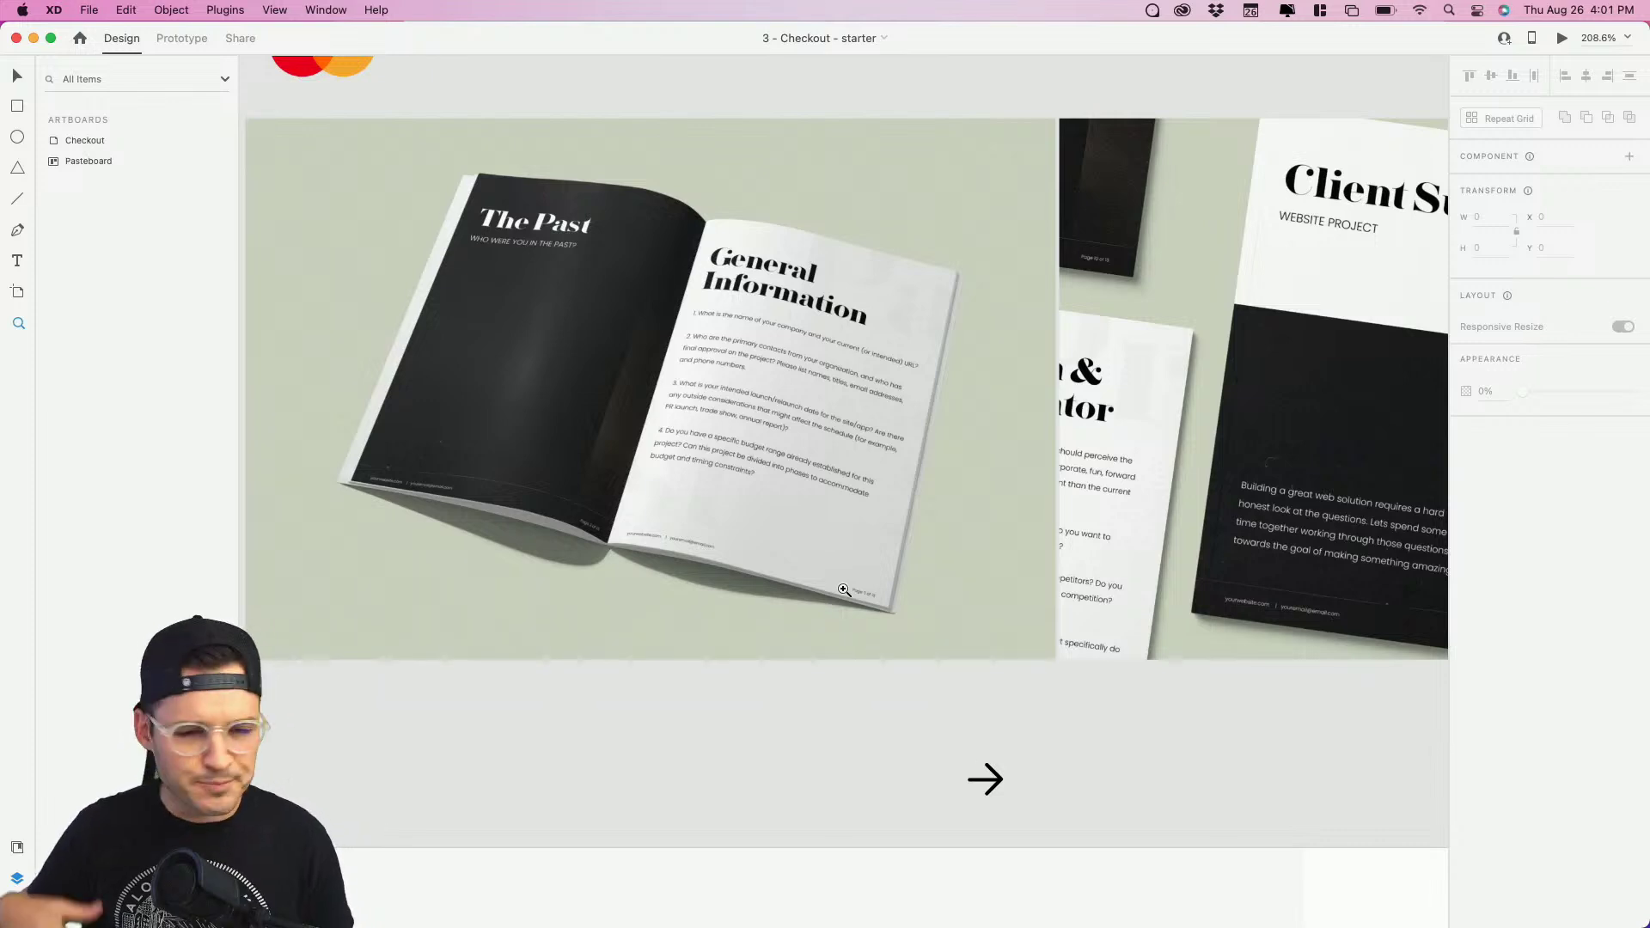
{"action": "key", "text": "v"}
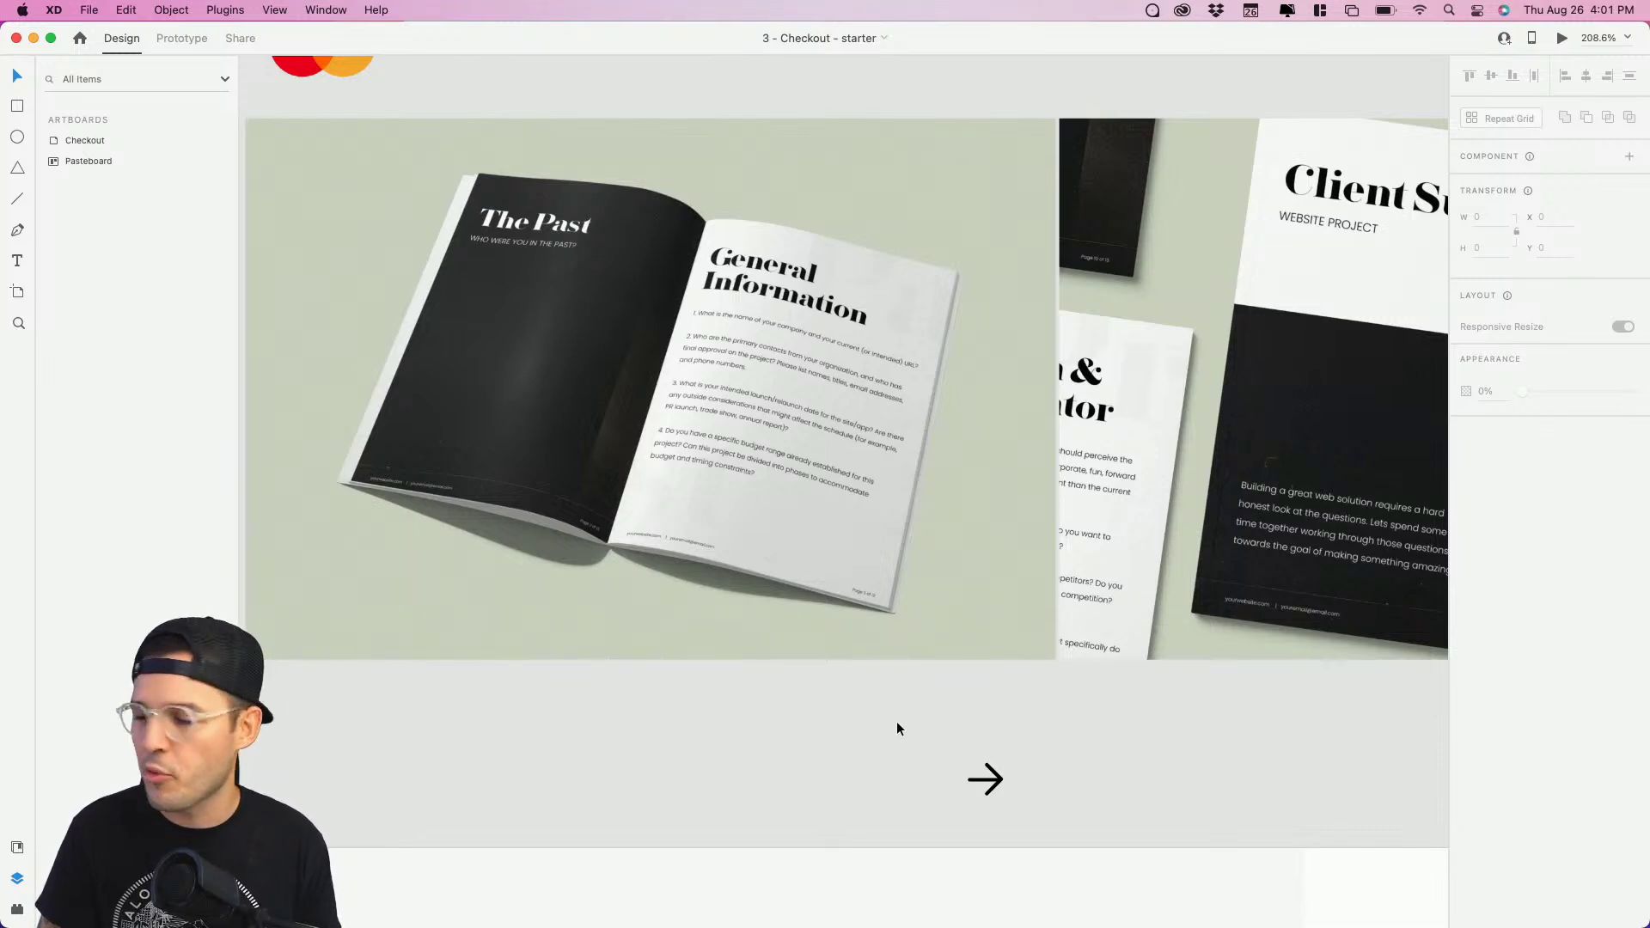
{"action": "key", "text": "super+minus"}
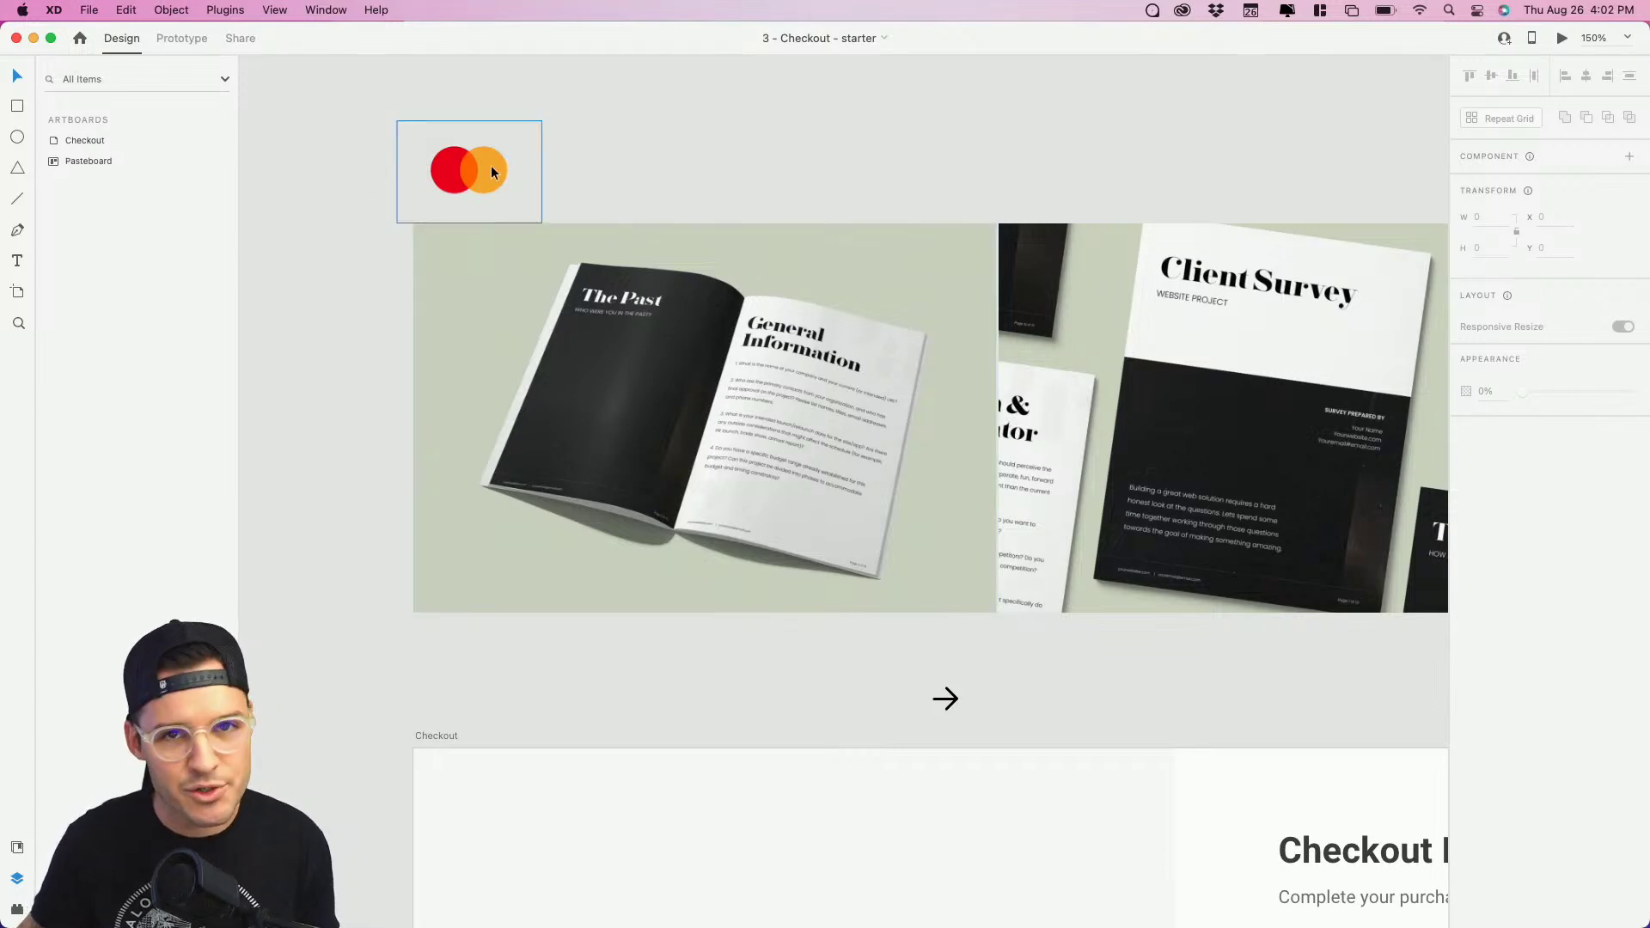
{"action": "left_click_drag", "start_coordinate": [935, 640], "coordinate": [705, 126]}
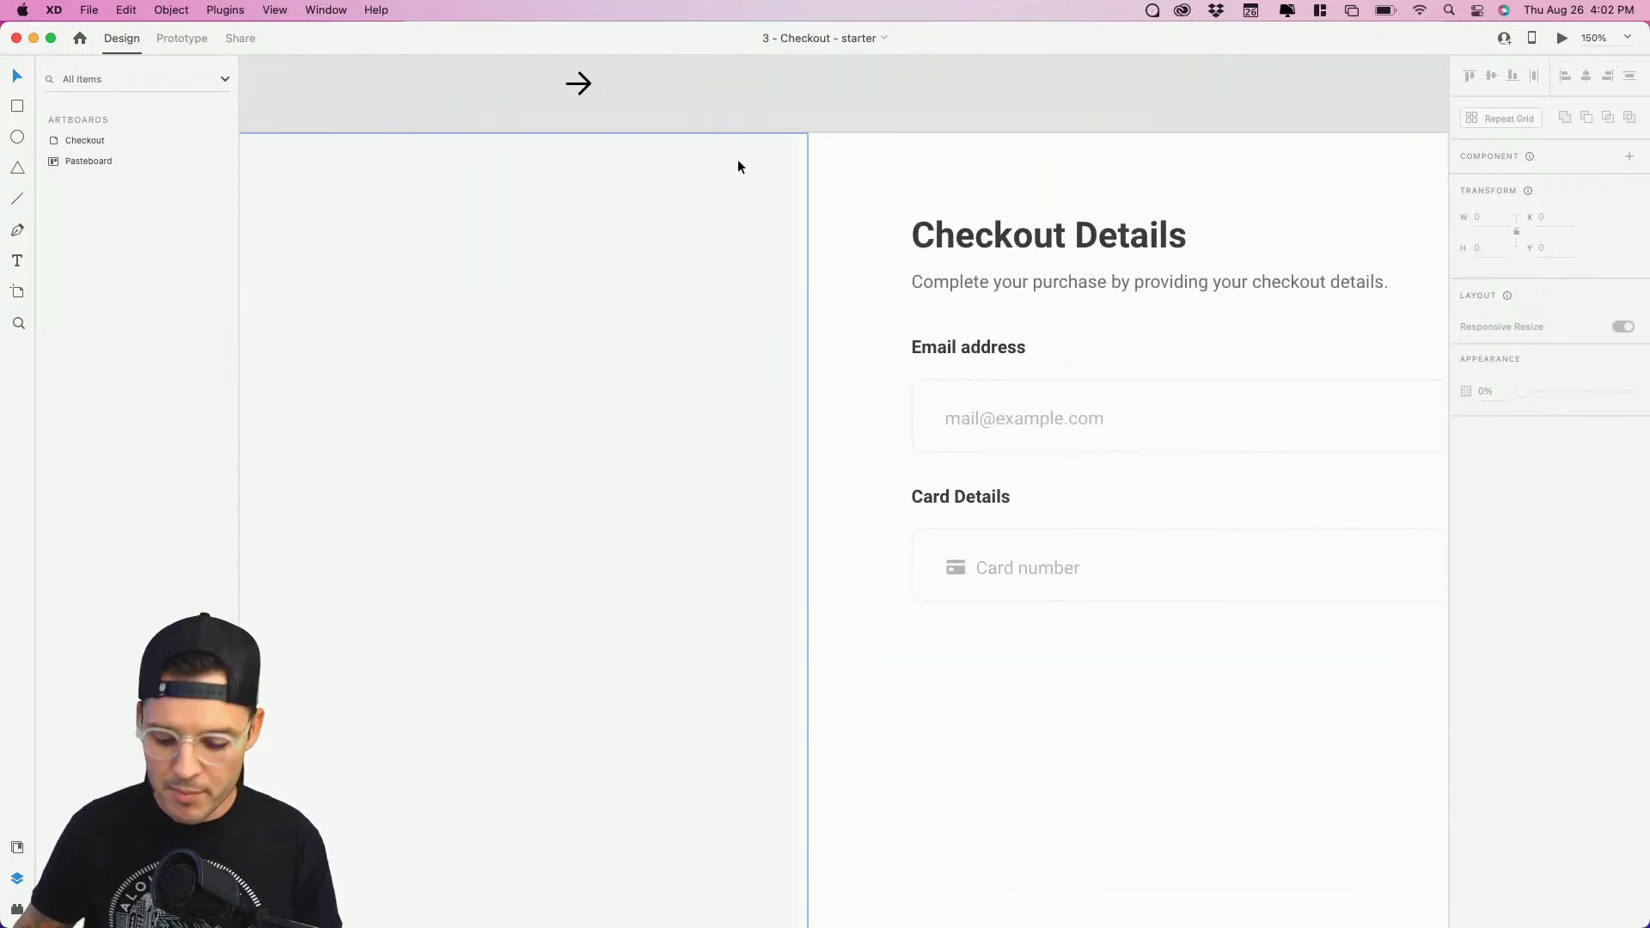
{"action": "key", "text": "super+minus"}
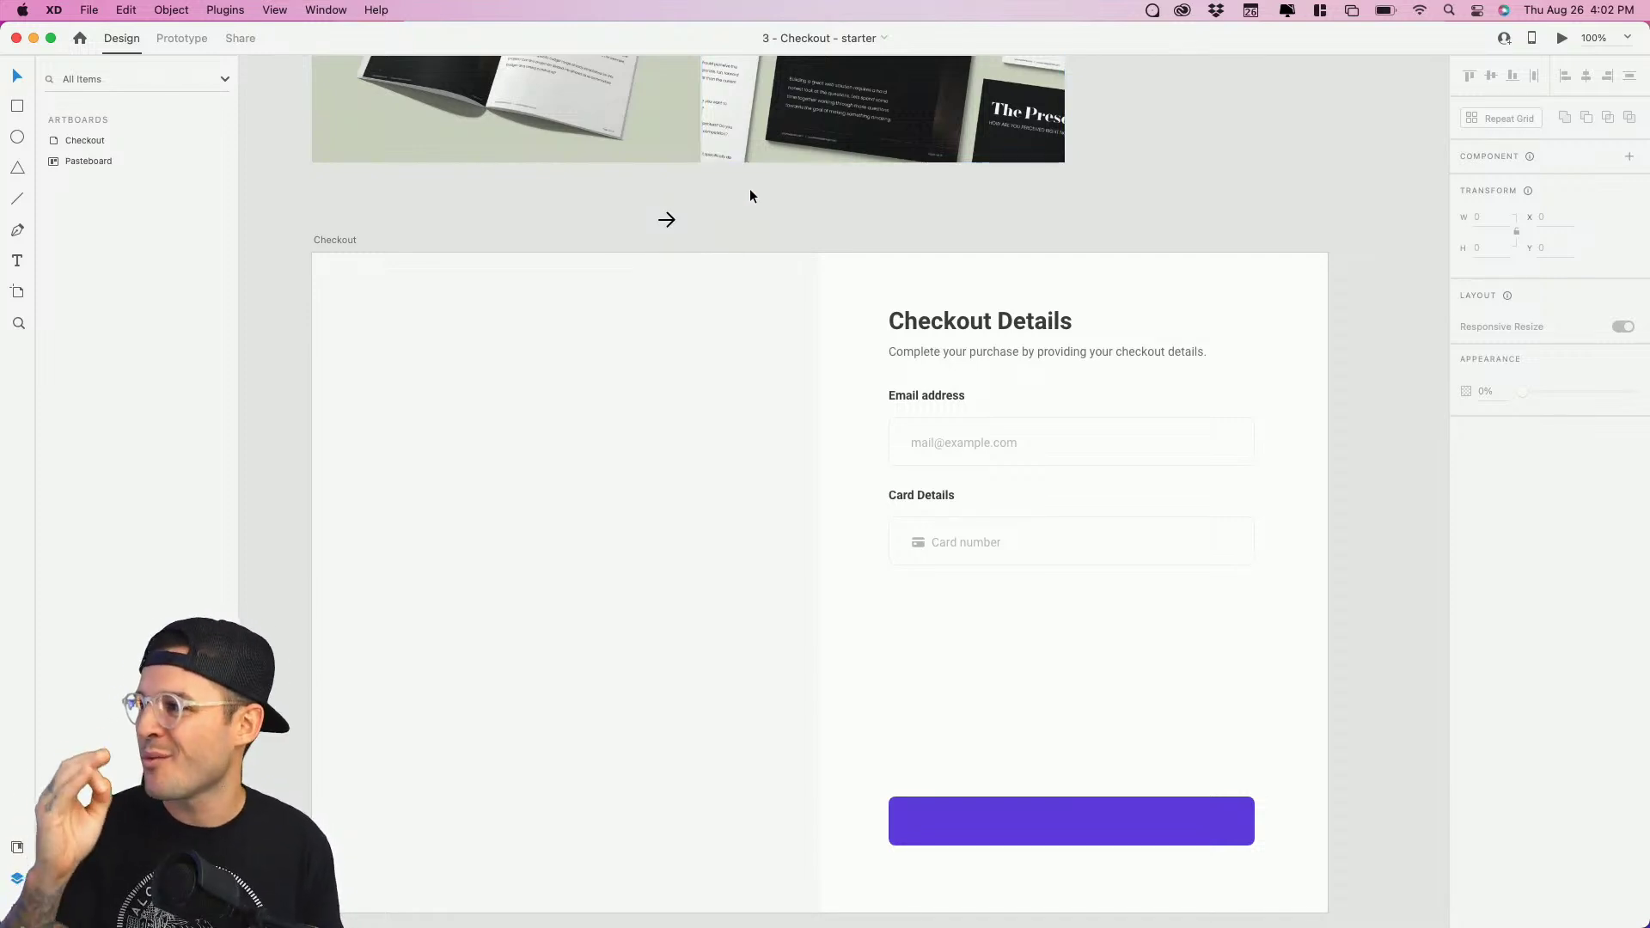
{"action": "left_click_drag", "start_coordinate": [817, 527], "coordinate": [813, 394]}
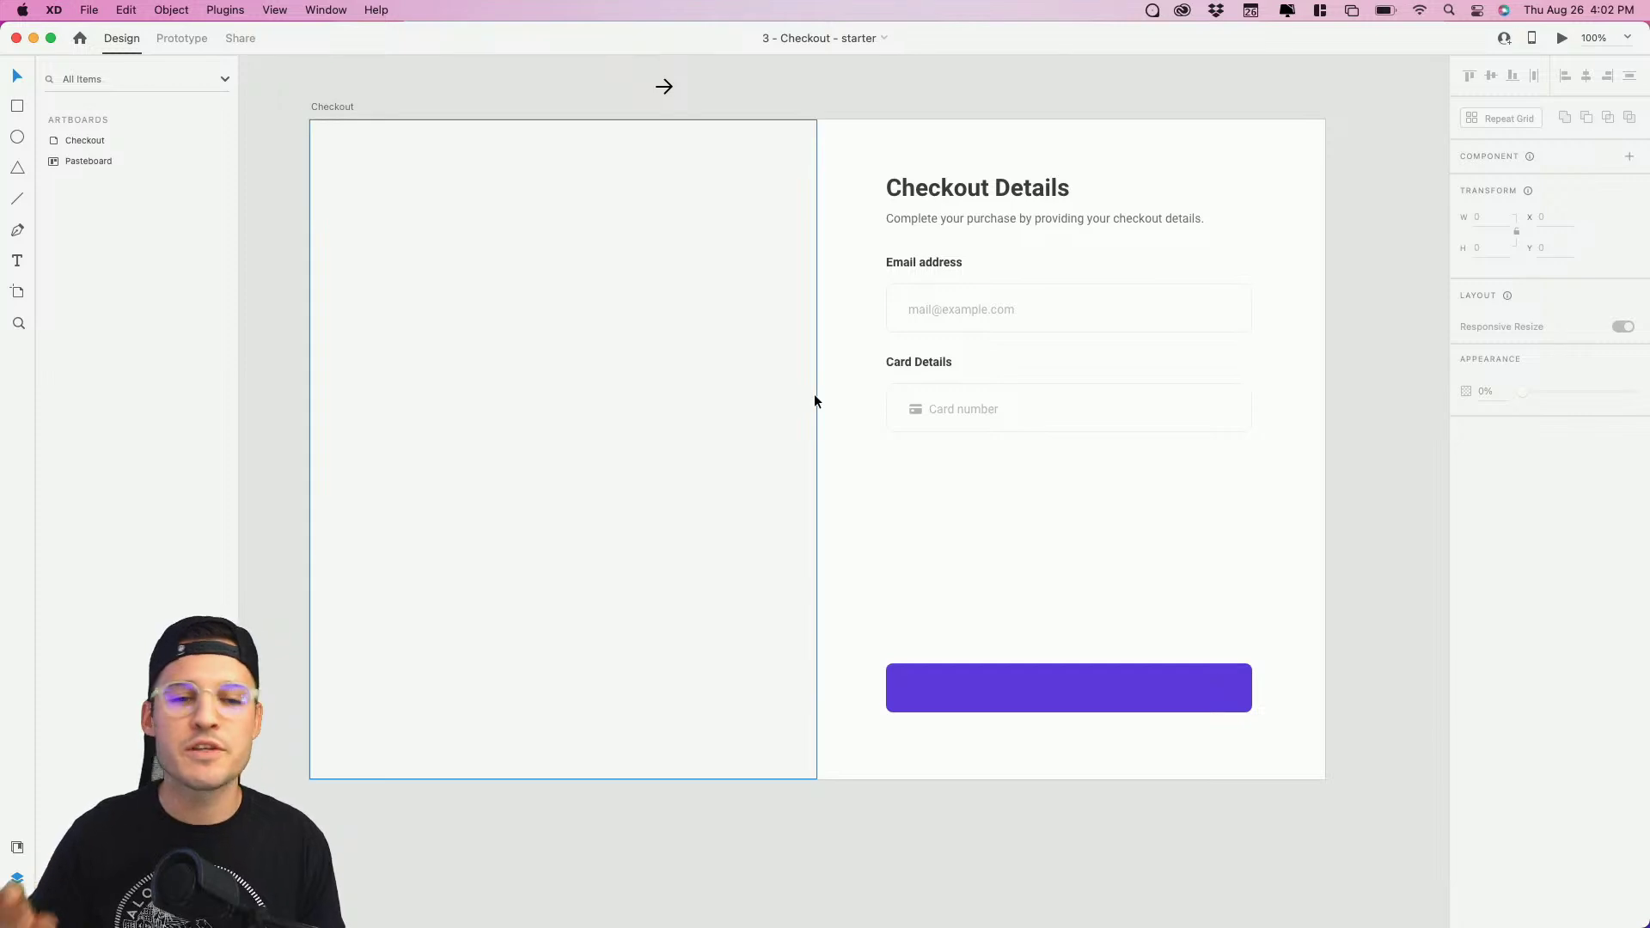
Step: Group the Checkout Details heading with its description line and turn the group into a vertical stack
{"action": "key", "text": "z"}
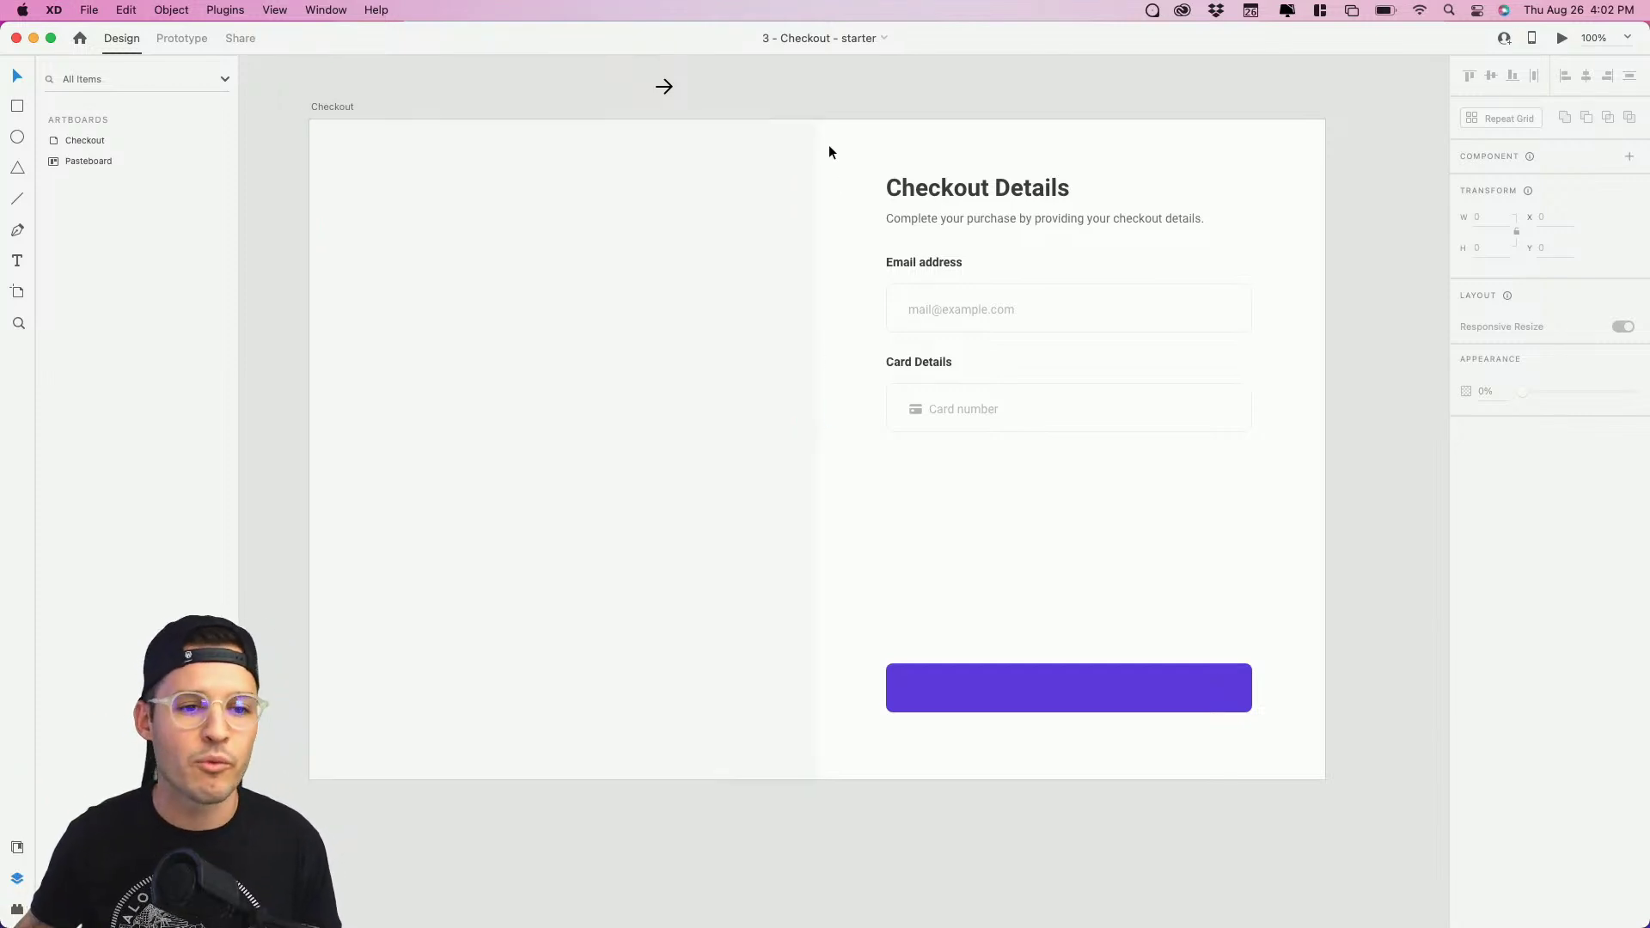
{"action": "left_click_drag", "start_coordinate": [830, 148], "coordinate": [1346, 615]}
{"action": "scroll", "coordinate": [1338, 593], "scroll_direction": "down", "scroll_amount": 2}
{"action": "key", "text": "v"}
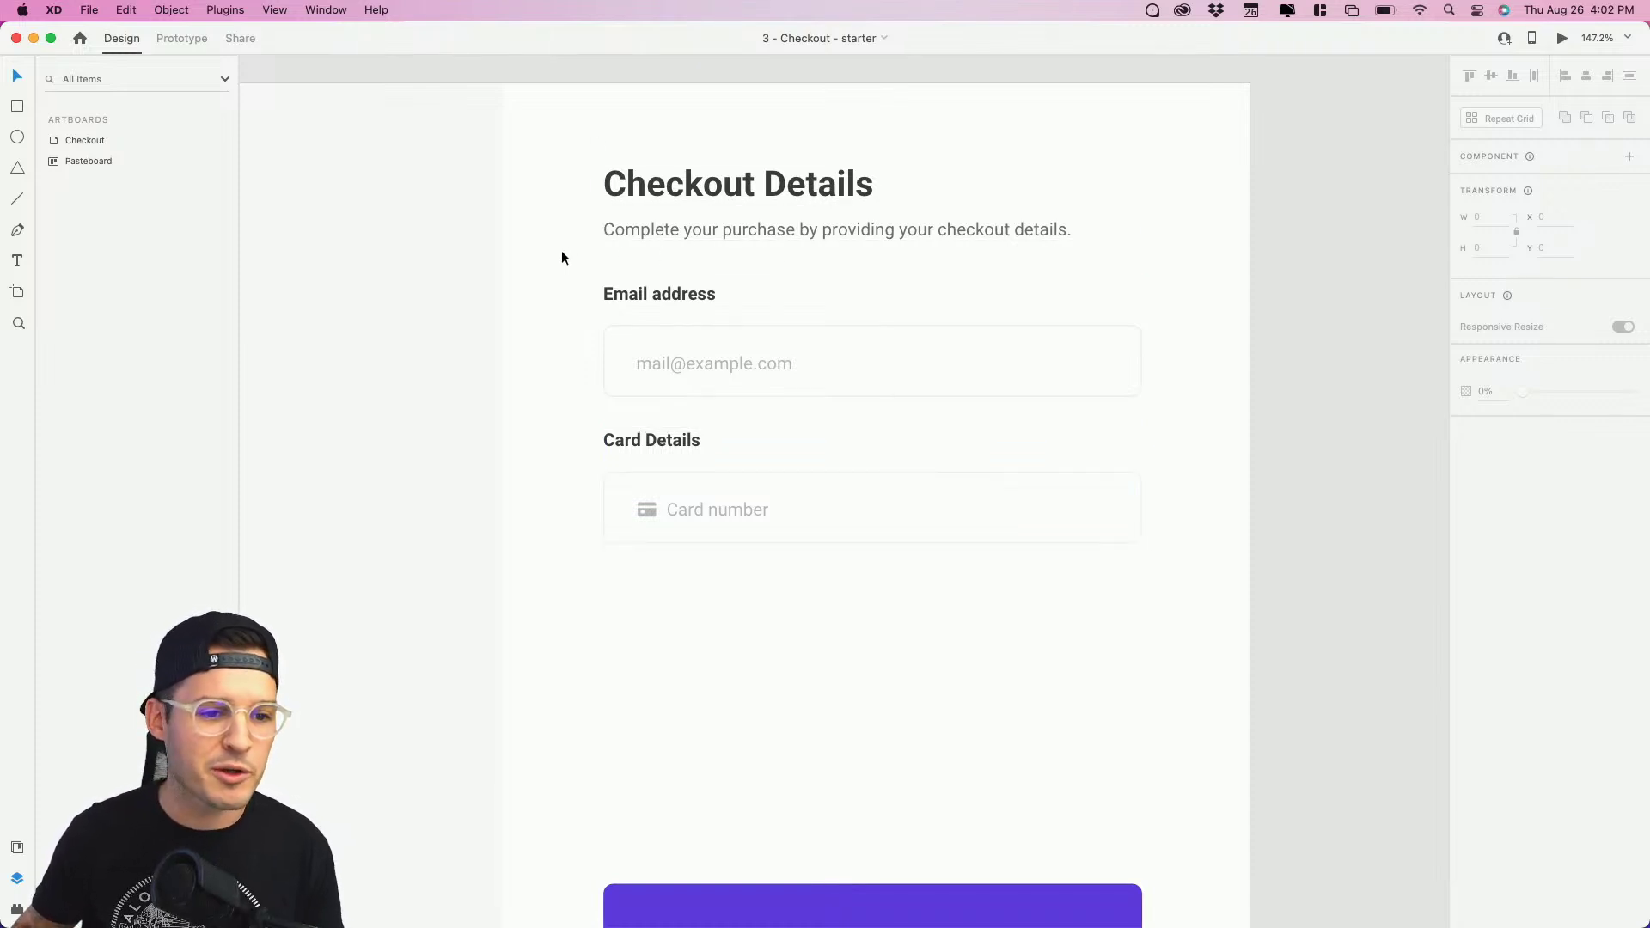
{"action": "left_click_drag", "start_coordinate": [560, 250], "coordinate": [683, 167]}
{"action": "key", "text": "super+g"}
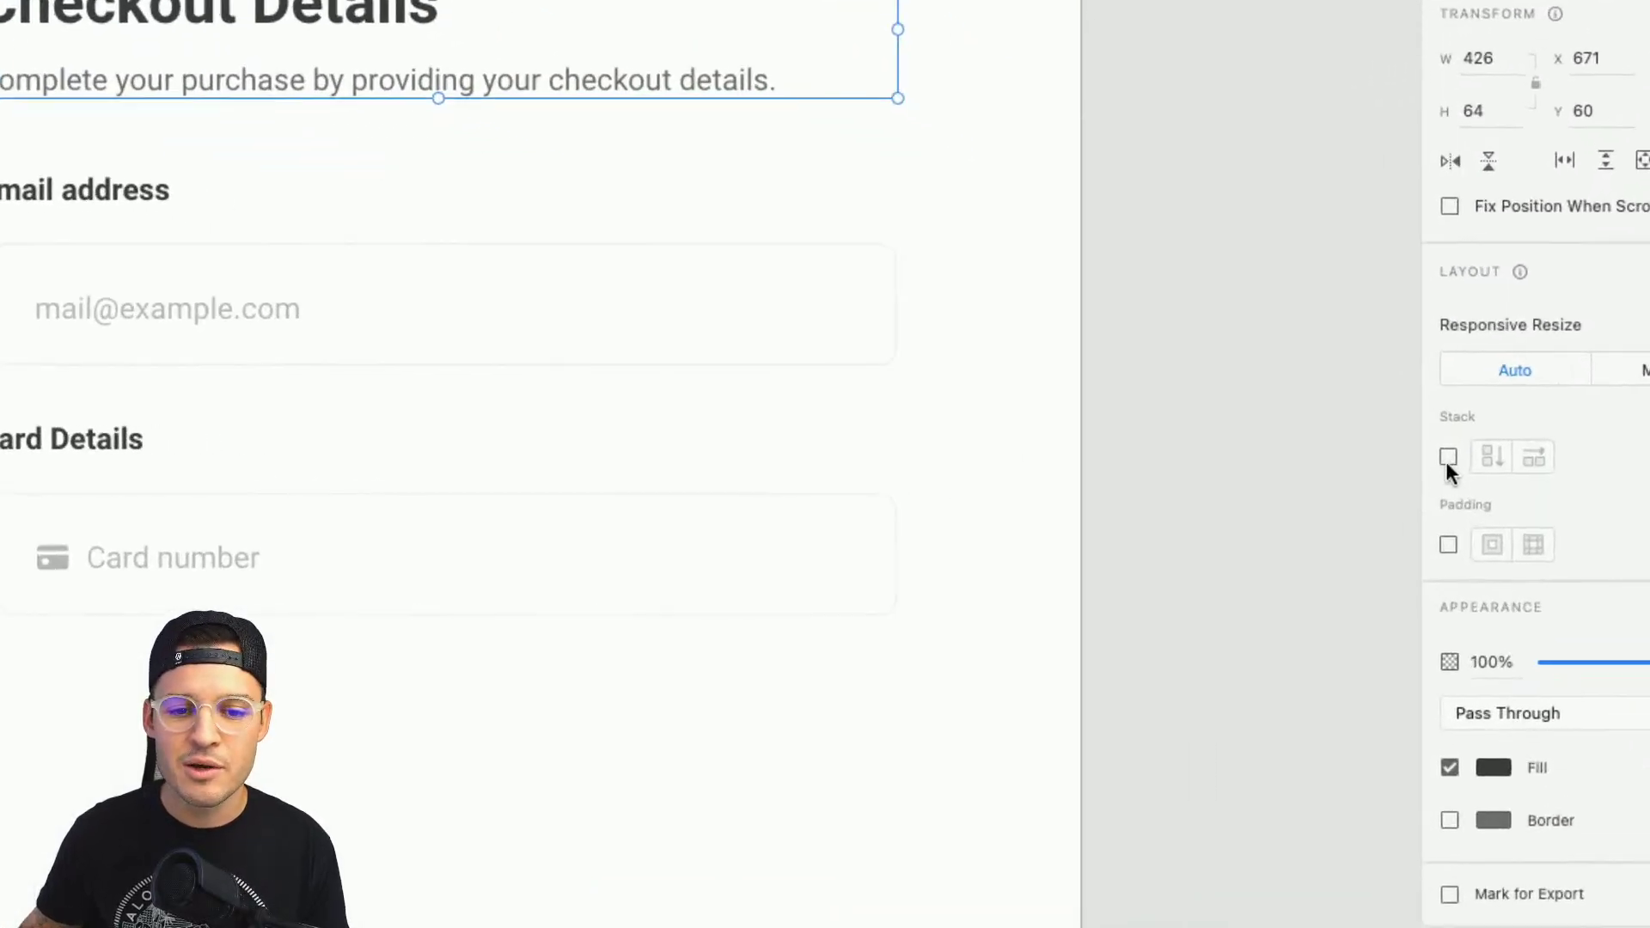
{"action": "left_click", "coordinate": [1447, 460]}
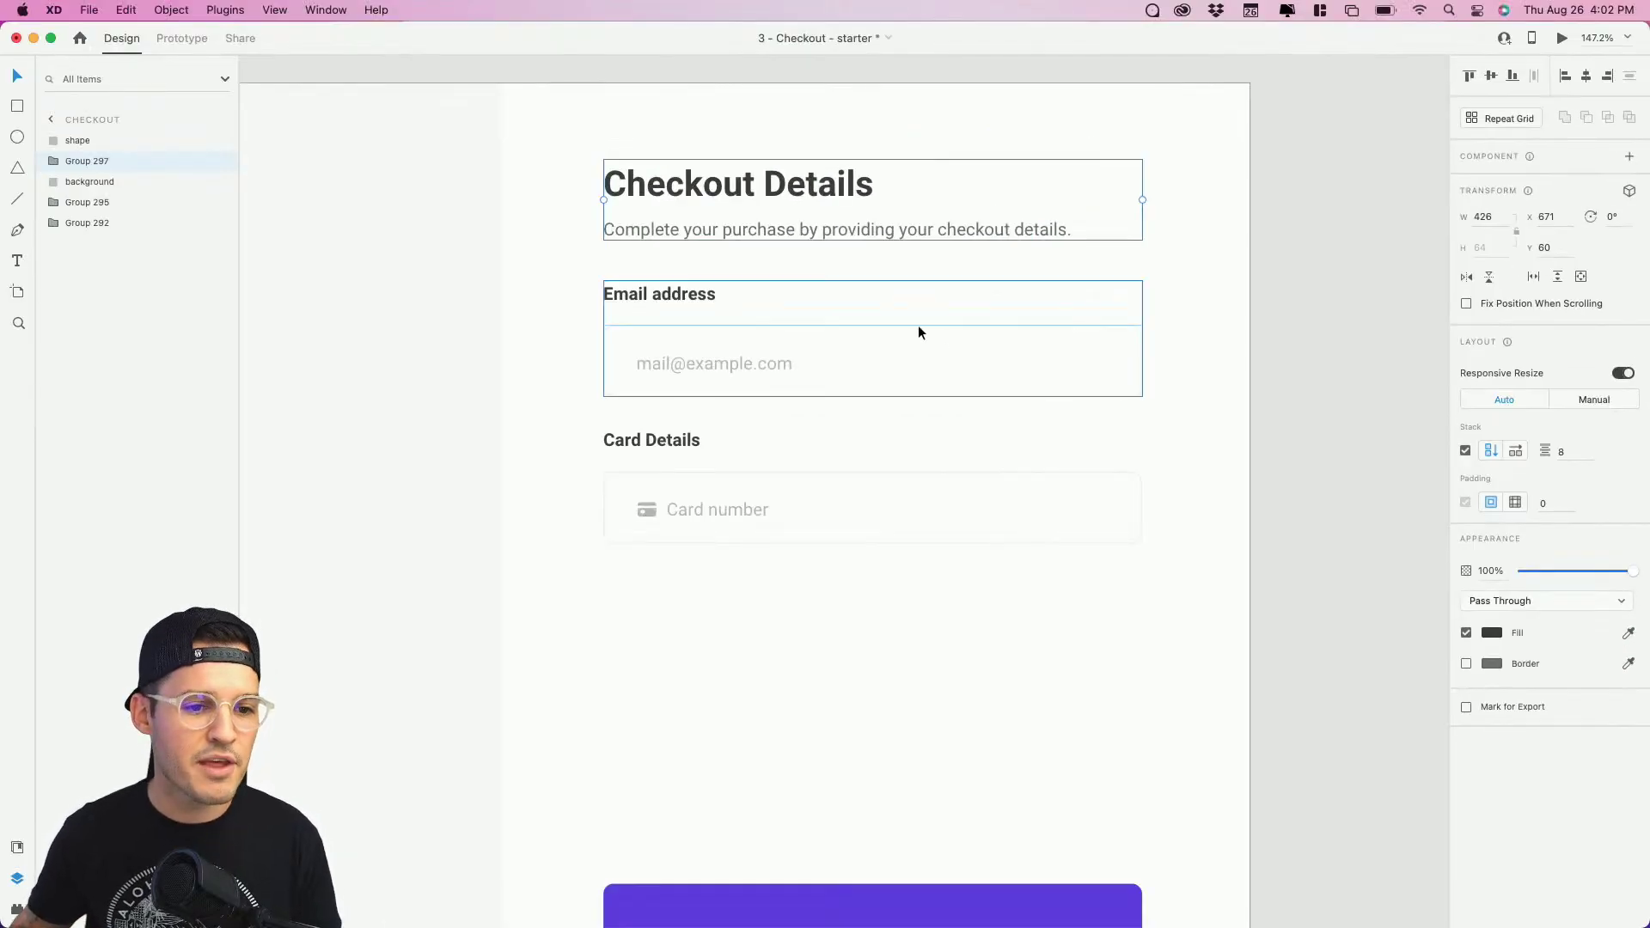
Step: Check the spacing around the email address group, and select the card details group to compare the gap between them
{"action": "left_click", "coordinate": [863, 329]}
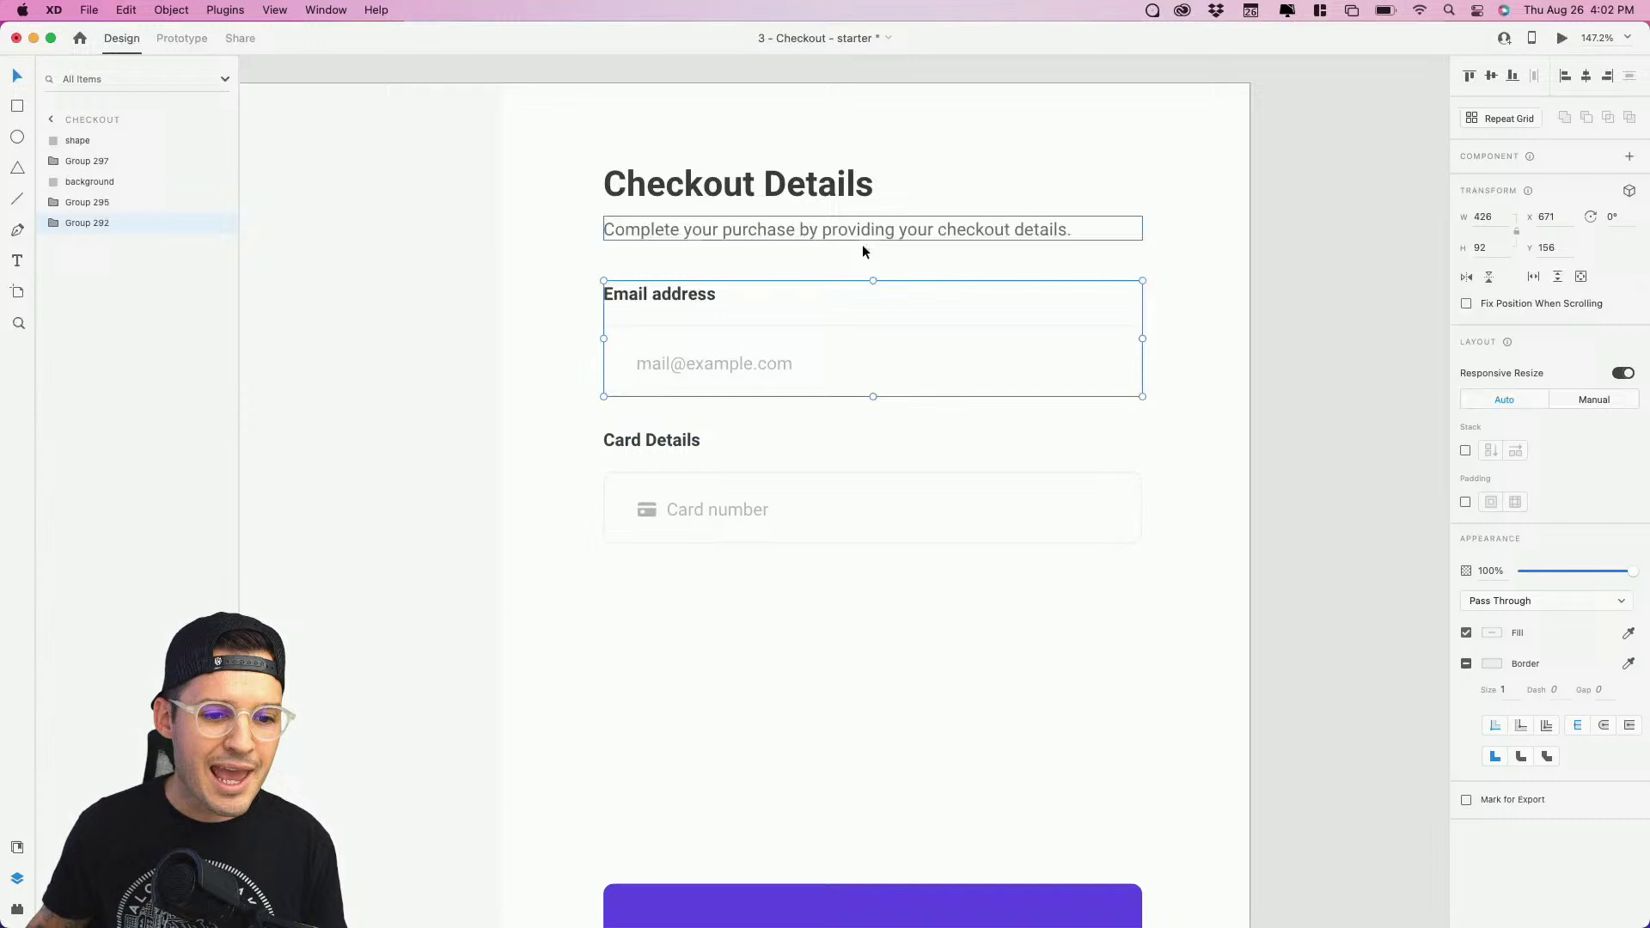
{"action": "left_click", "coordinate": [849, 476]}
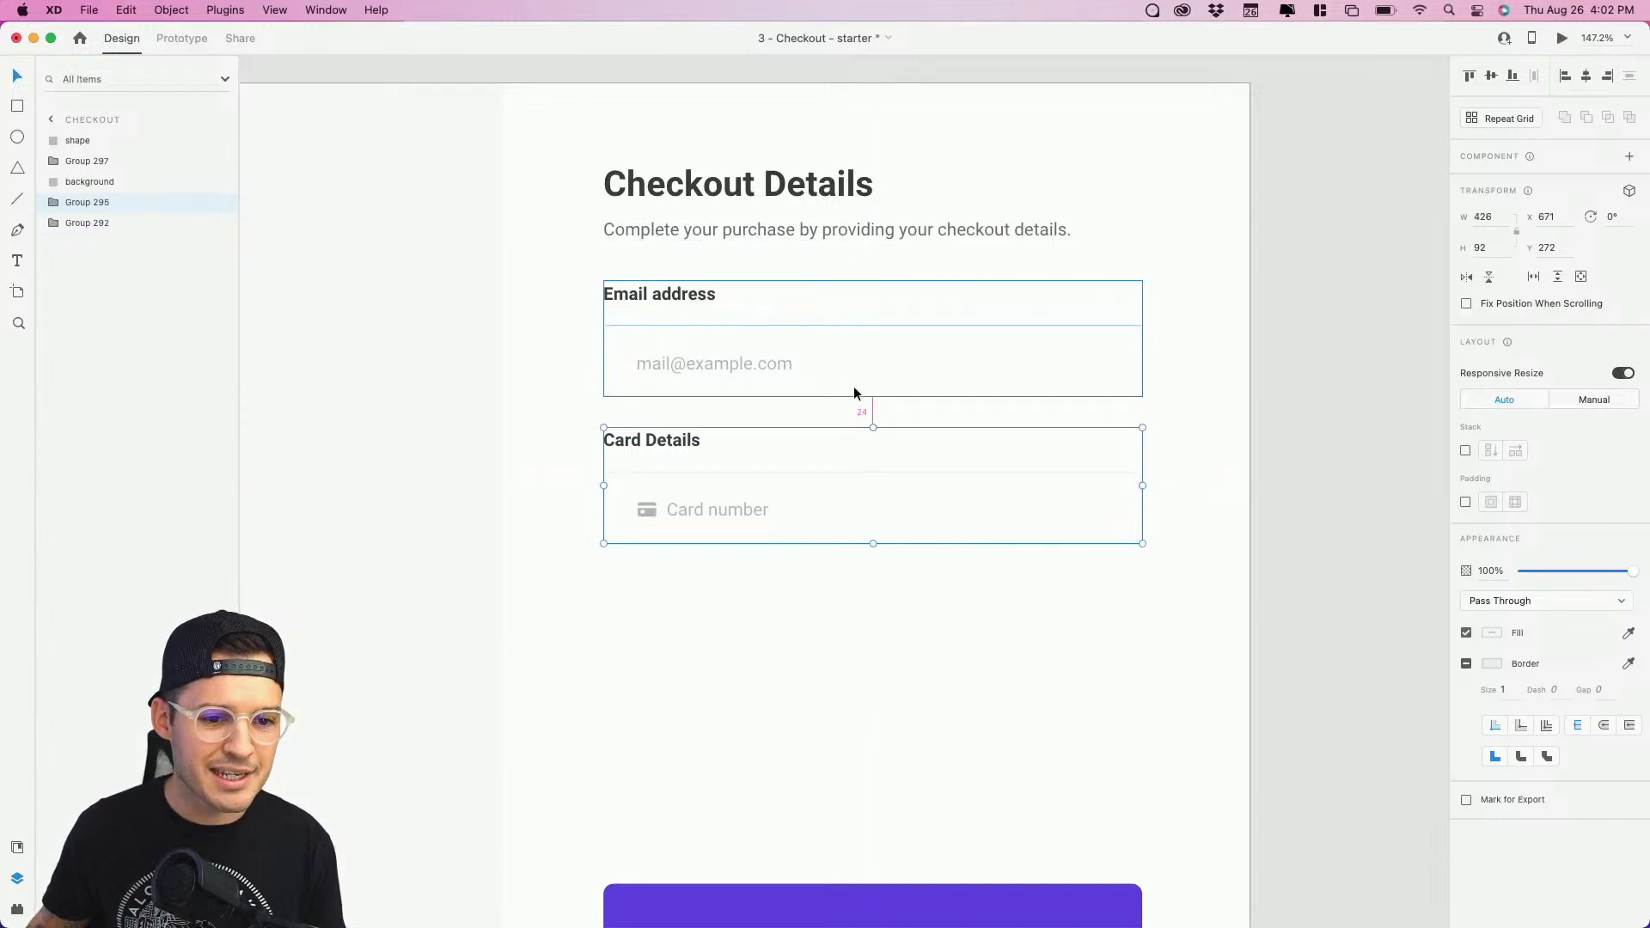
Step: Try nudging the card details group down by 8 px, and return it to its place
{"action": "key", "text": "Down"}
{"action": "key", "text": "Down"}
{"action": "key", "text": "Down"}
{"action": "key", "text": "Down"}
{"action": "key", "text": "Down"}
{"action": "key", "text": "Down"}
{"action": "key", "text": "Down"}
{"action": "key", "text": "Down"}
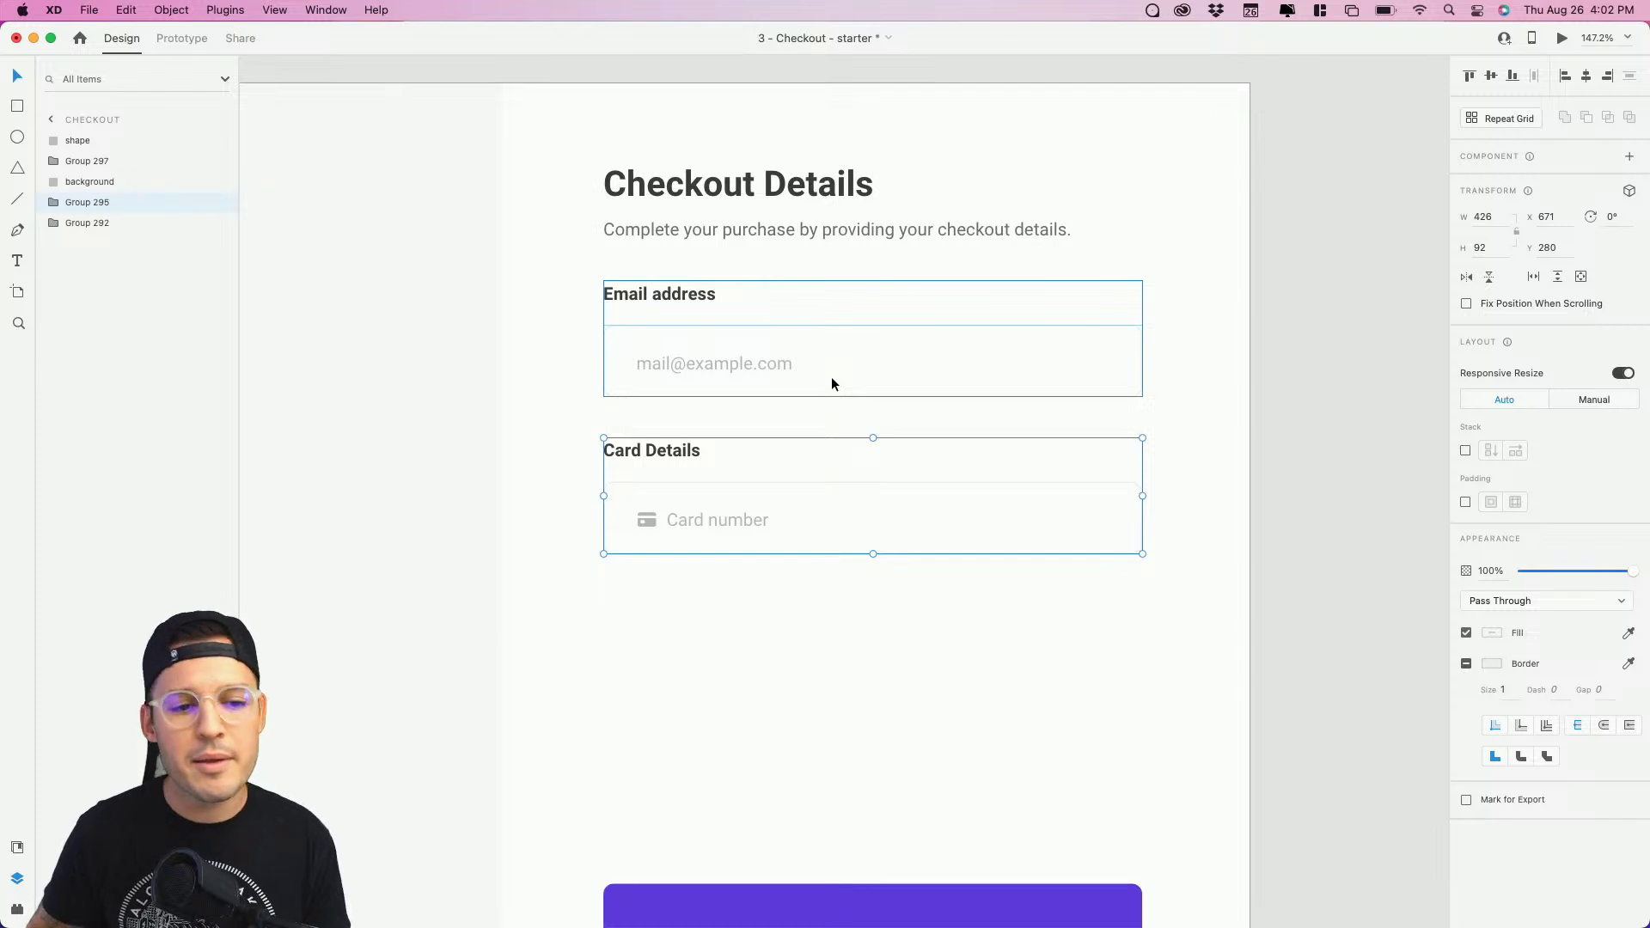
{"action": "key", "text": "Up"}
{"action": "key", "text": "Up"}
{"action": "key", "text": "Up"}
{"action": "key", "text": "Up"}
{"action": "key", "text": "Up"}
{"action": "key", "text": "Up"}
{"action": "key", "text": "Up"}
{"action": "key", "text": "Up"}
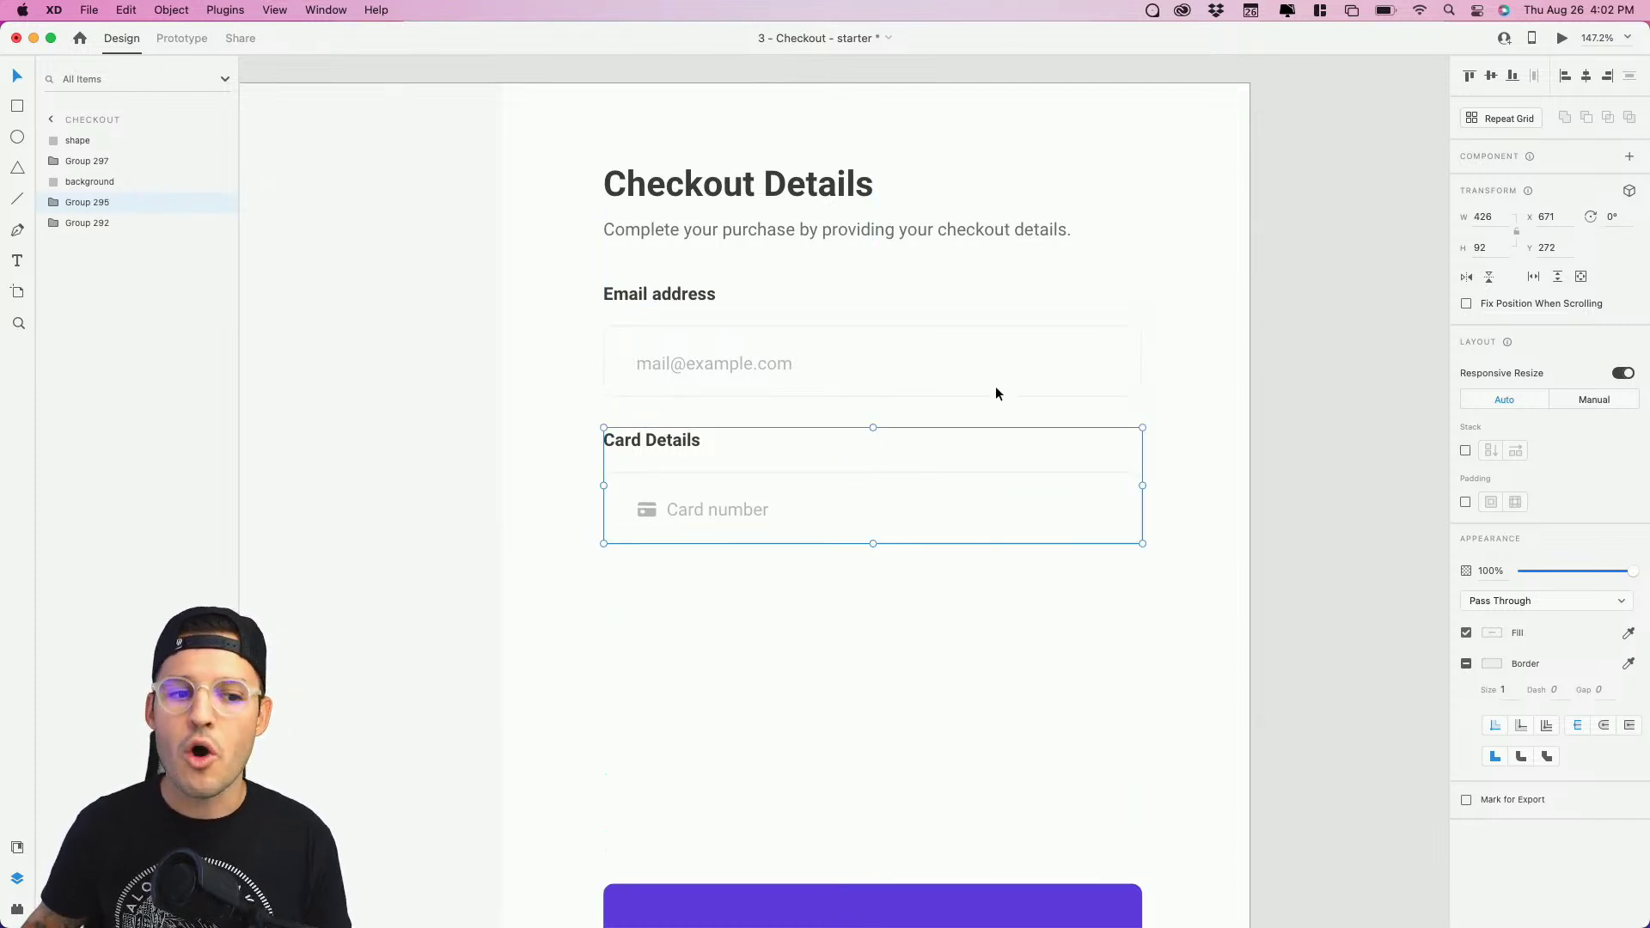
Step: Group the email address and card details fields together and turn the group into a vertical stack
{"action": "left_click", "coordinate": [786, 361], "text": "shift"}
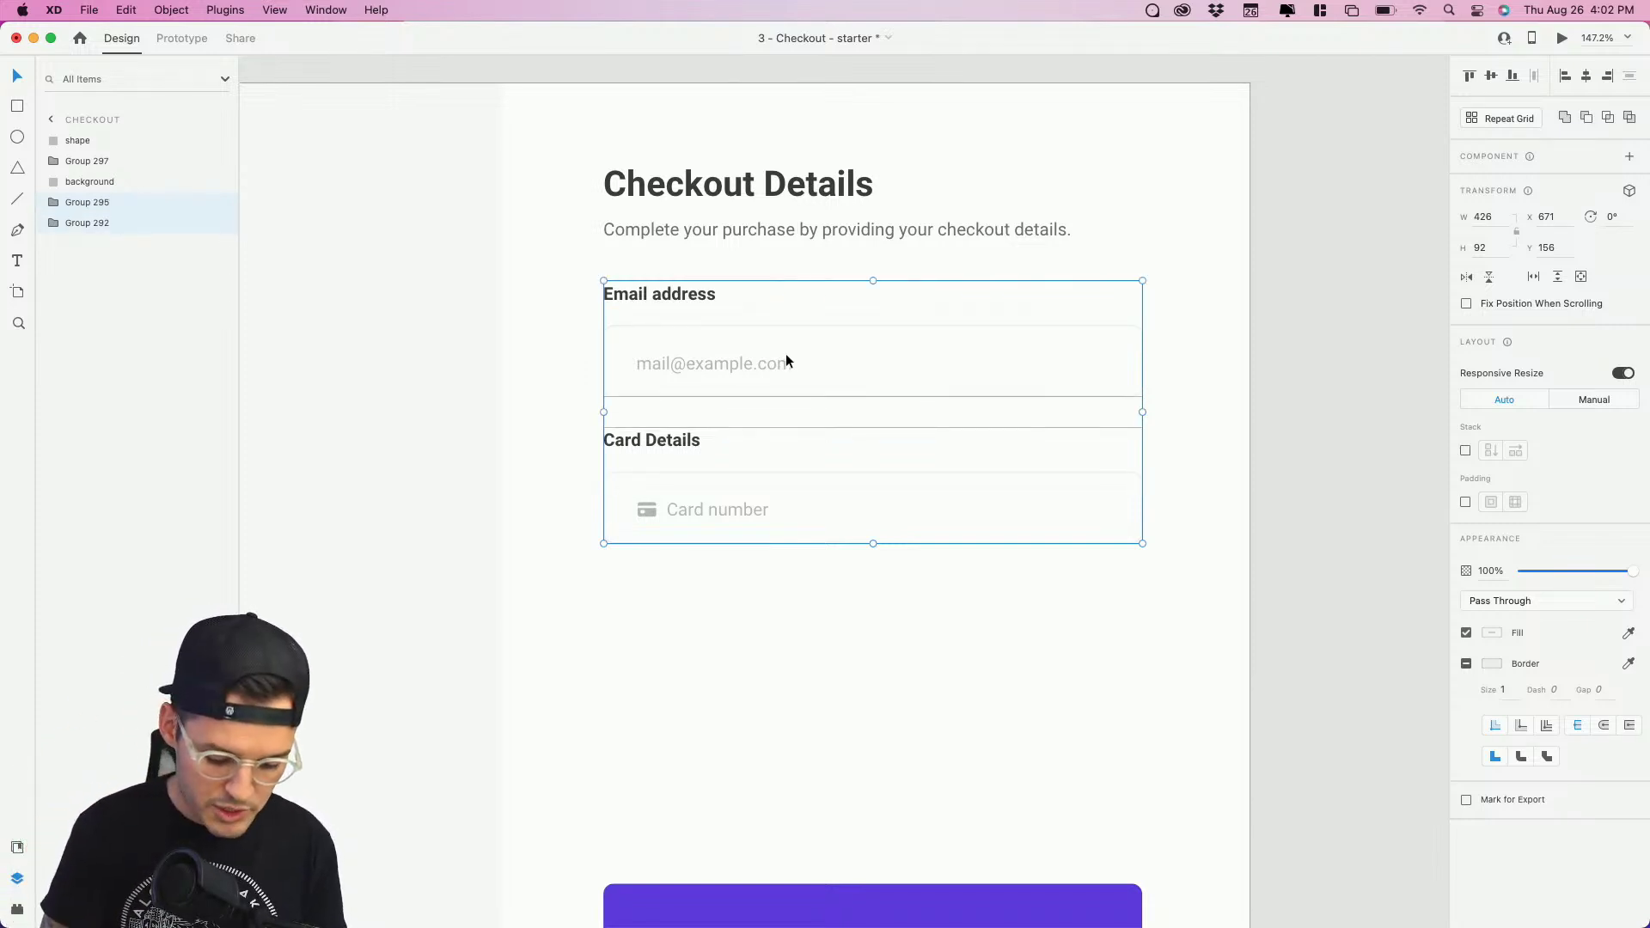
{"action": "key", "text": "super+g"}
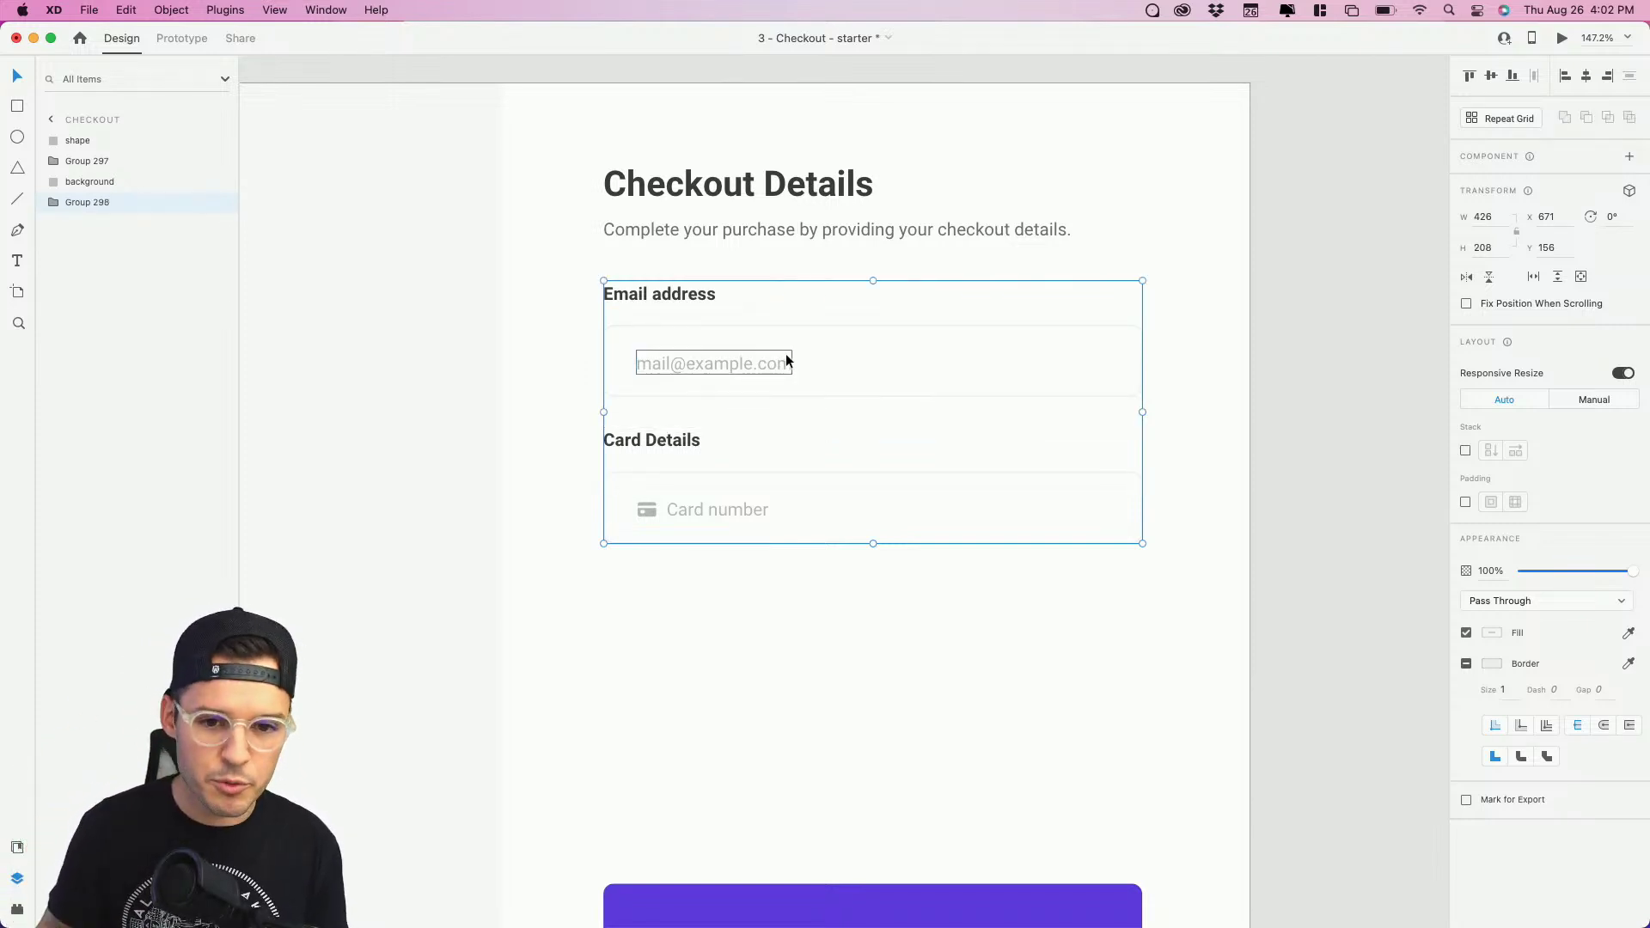
{"action": "left_click", "coordinate": [1465, 451]}
Step: Try moving the card details field above the email address field inside the stack, and undo the reordering
{"action": "double_click", "coordinate": [827, 364]}
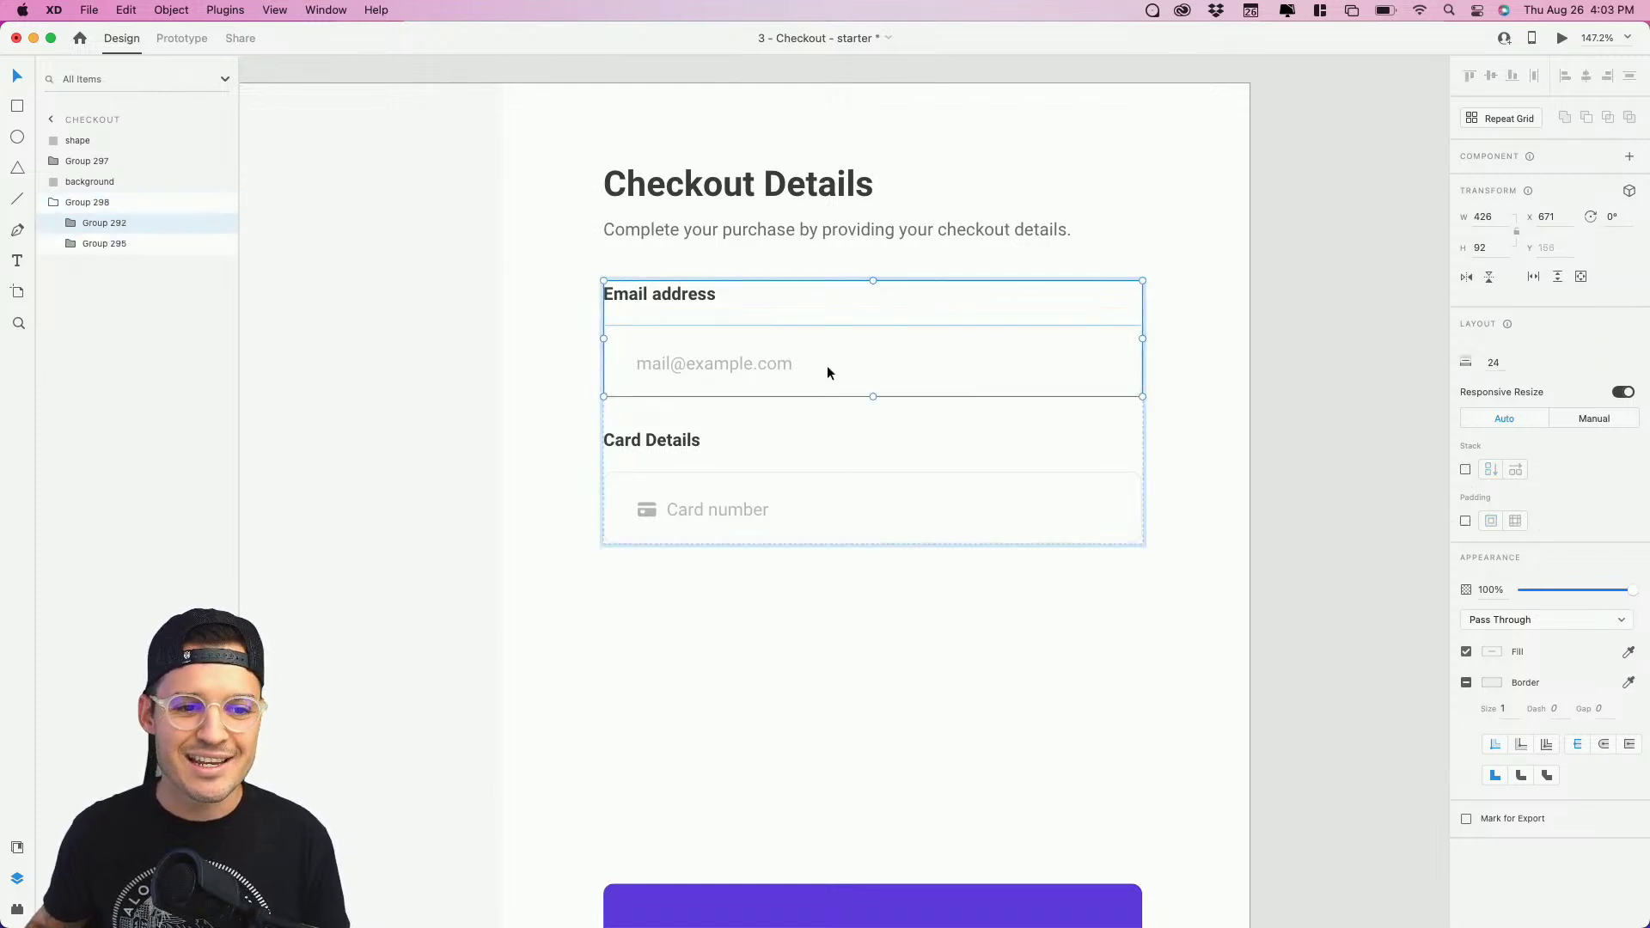
{"action": "left_click_drag", "start_coordinate": [755, 523], "coordinate": [749, 364]}
{"action": "key", "text": "super+z"}
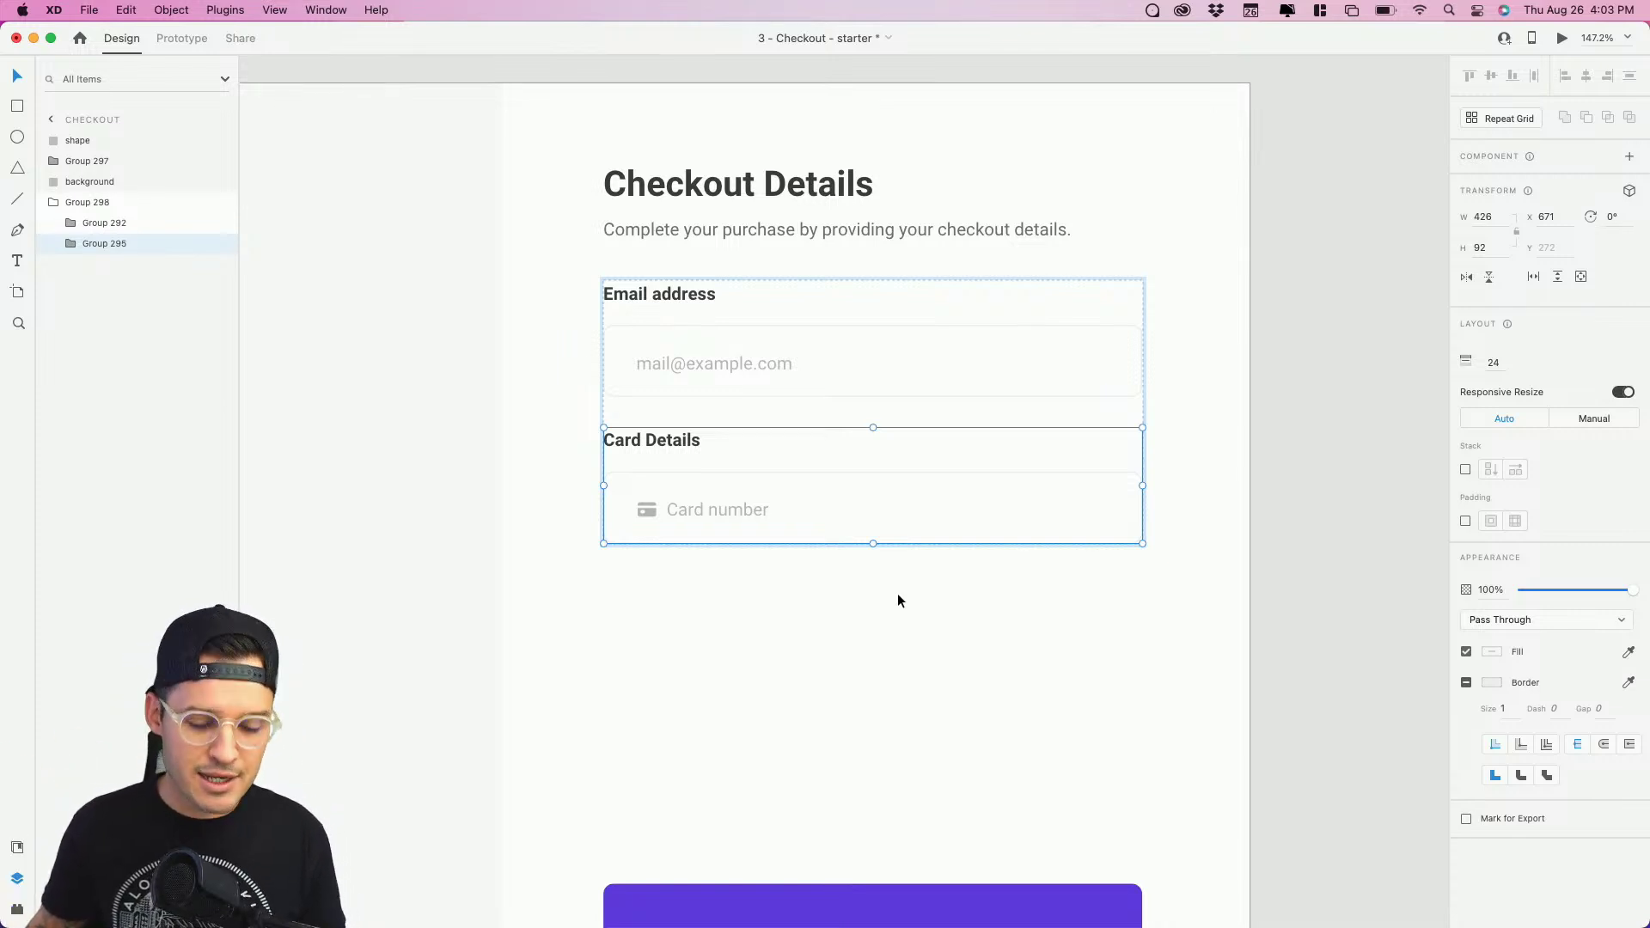
Step: Duplicate the card details field inside the stack, try widening the gap above the copy to 102, and undo the gap change
{"action": "key", "text": "super+d"}
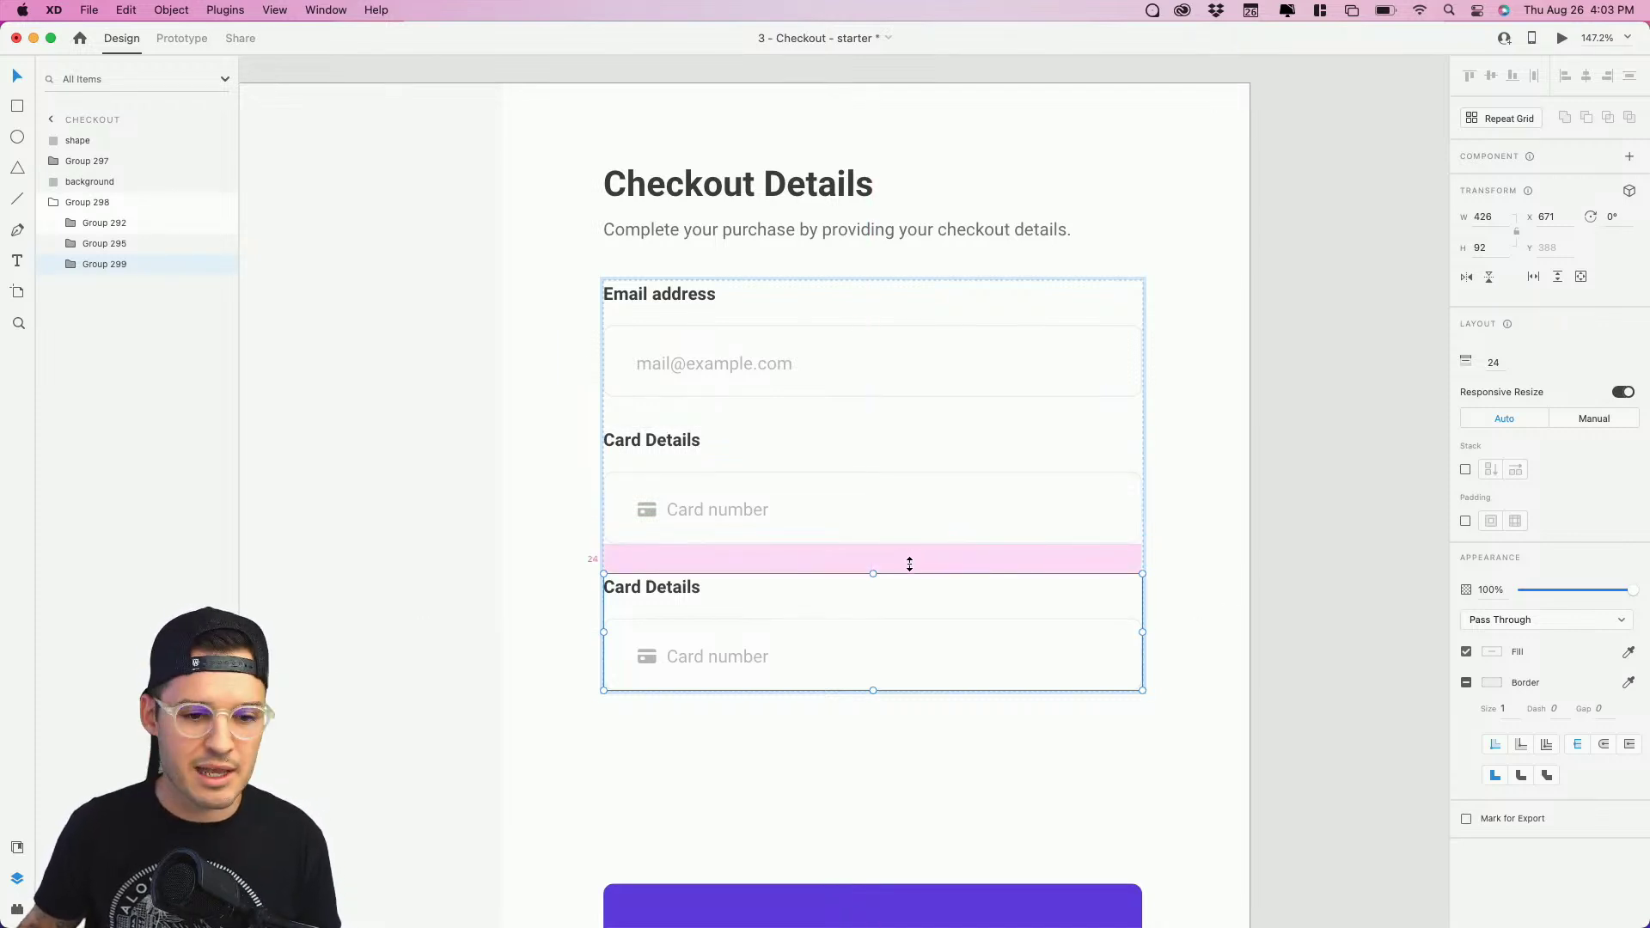
{"action": "left_click_drag", "start_coordinate": [912, 558], "coordinate": [913, 656]}
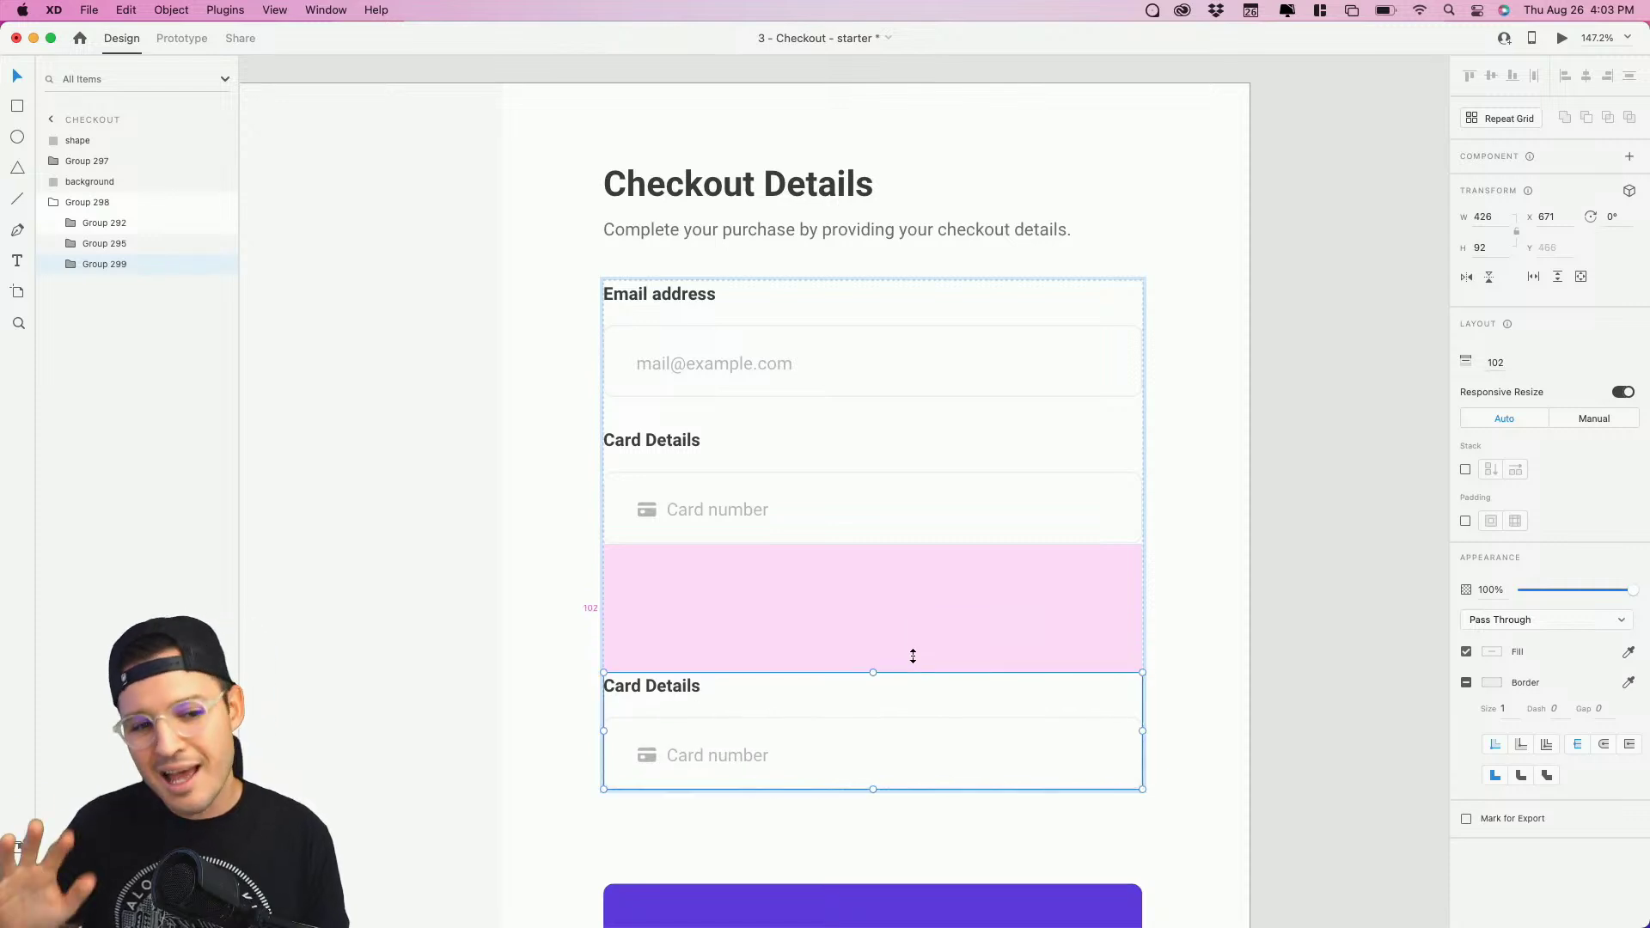
{"action": "key", "text": "super+z"}
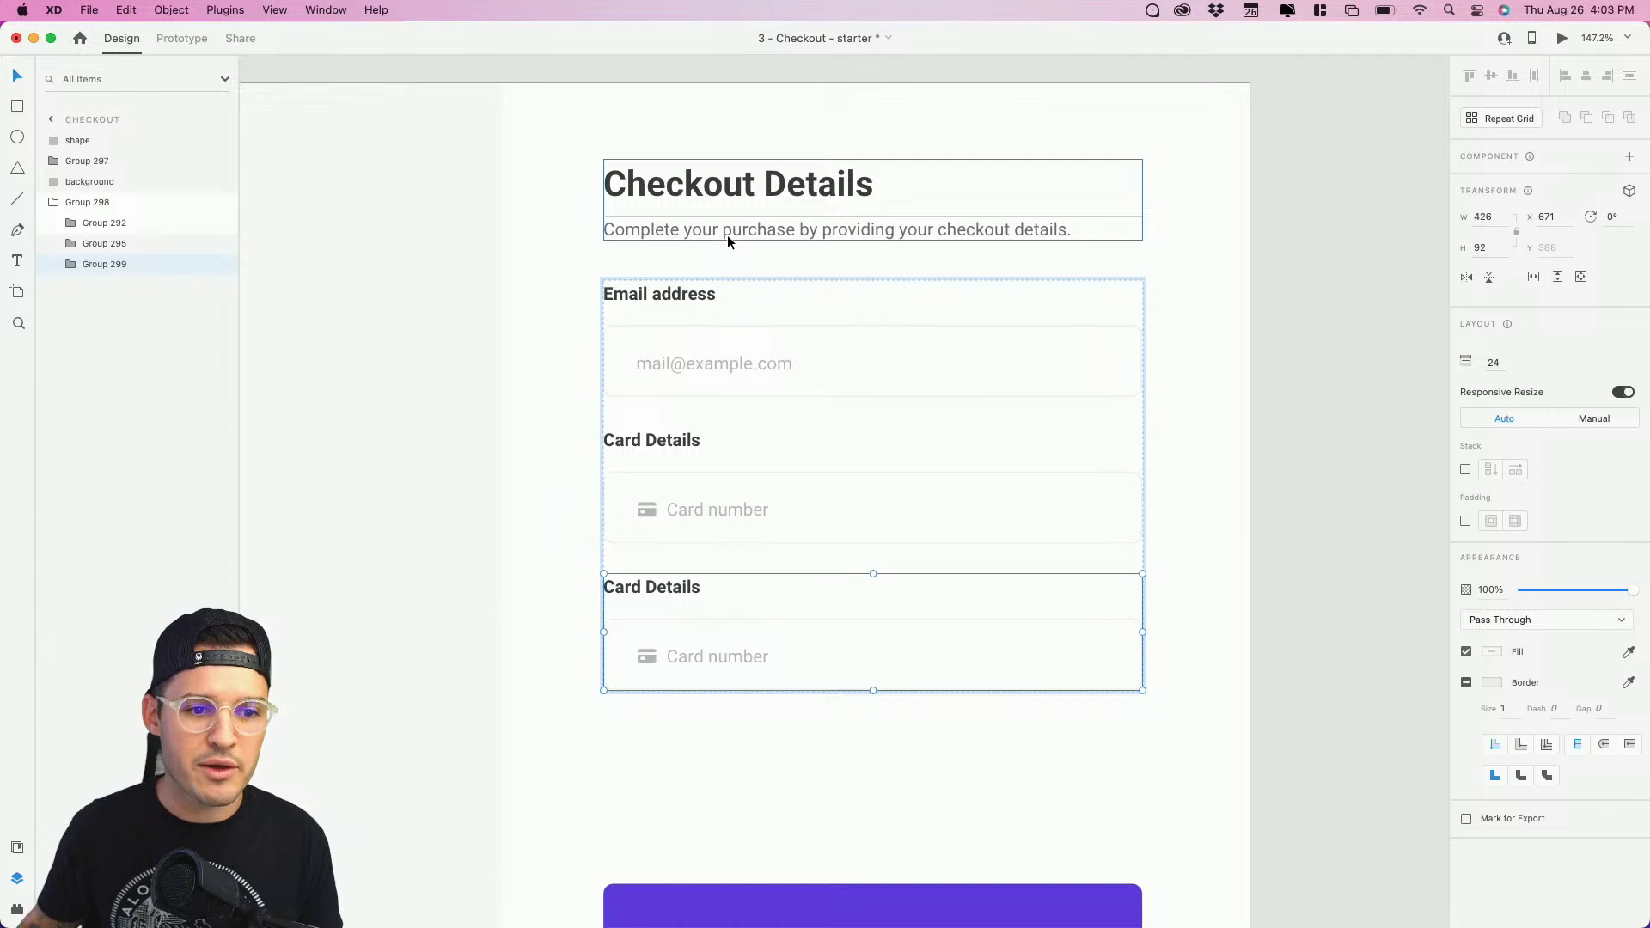
Step: Cut the Checkout Details heading group, paste it back, and place it inside the form fields' stack above the email address field
{"action": "left_click_drag", "start_coordinate": [727, 234], "coordinate": [725, 471]}
{"action": "key", "text": "Delete"}
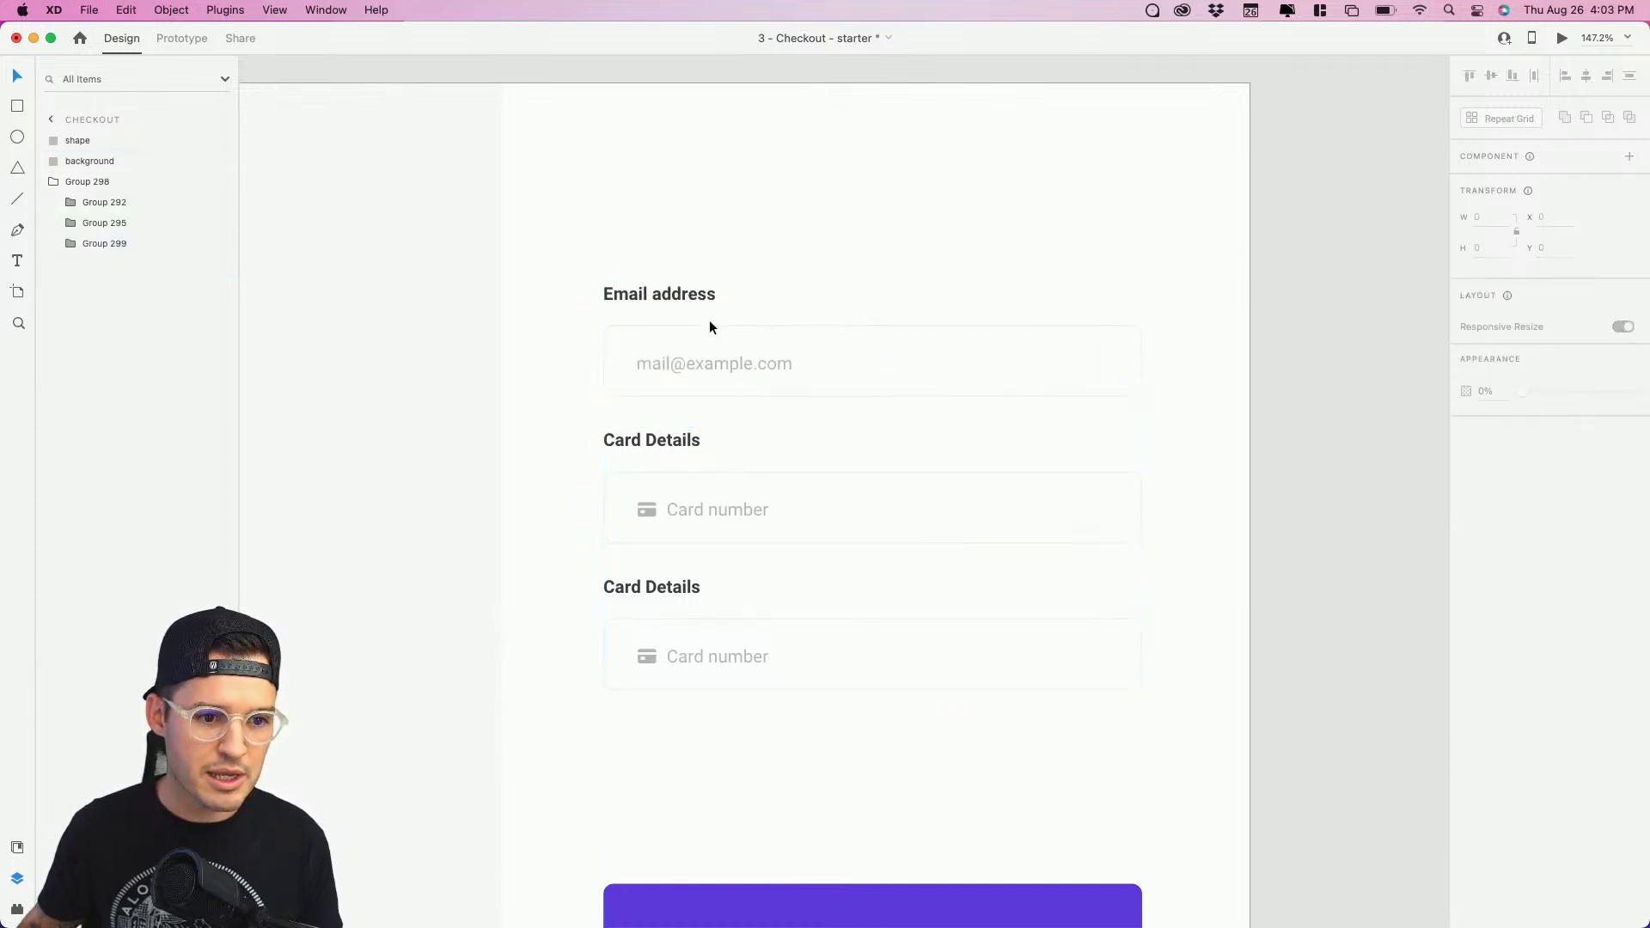
{"action": "left_click", "coordinate": [708, 356]}
{"action": "key", "text": "cmd+v"}
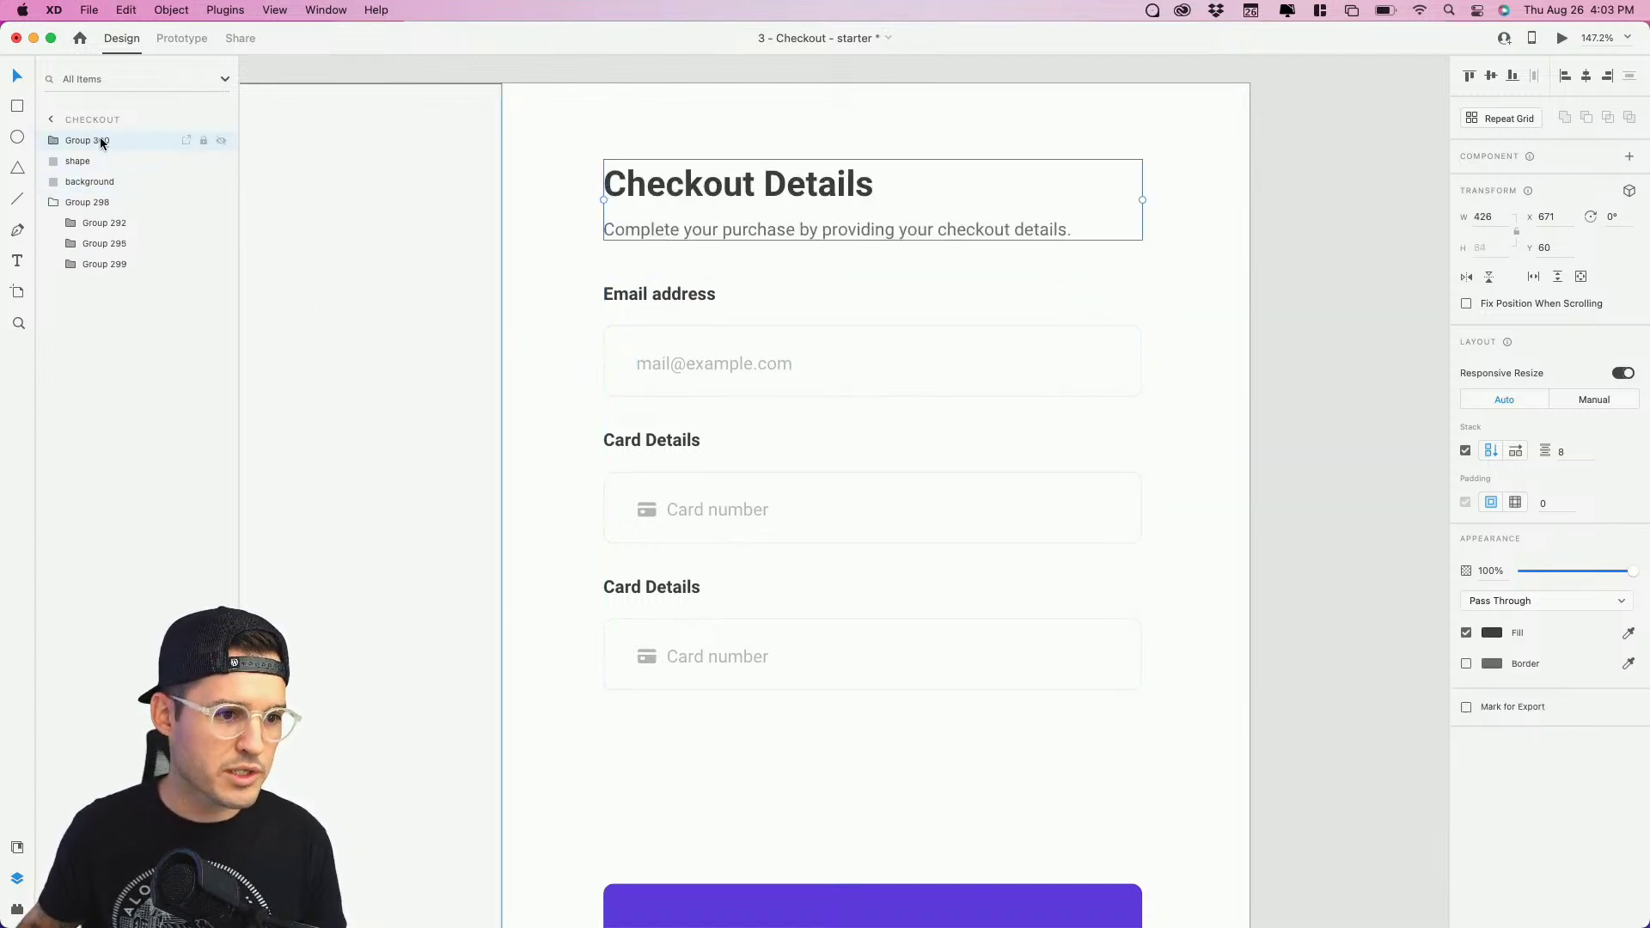
{"action": "left_click_drag", "start_coordinate": [99, 142], "coordinate": [101, 214]}
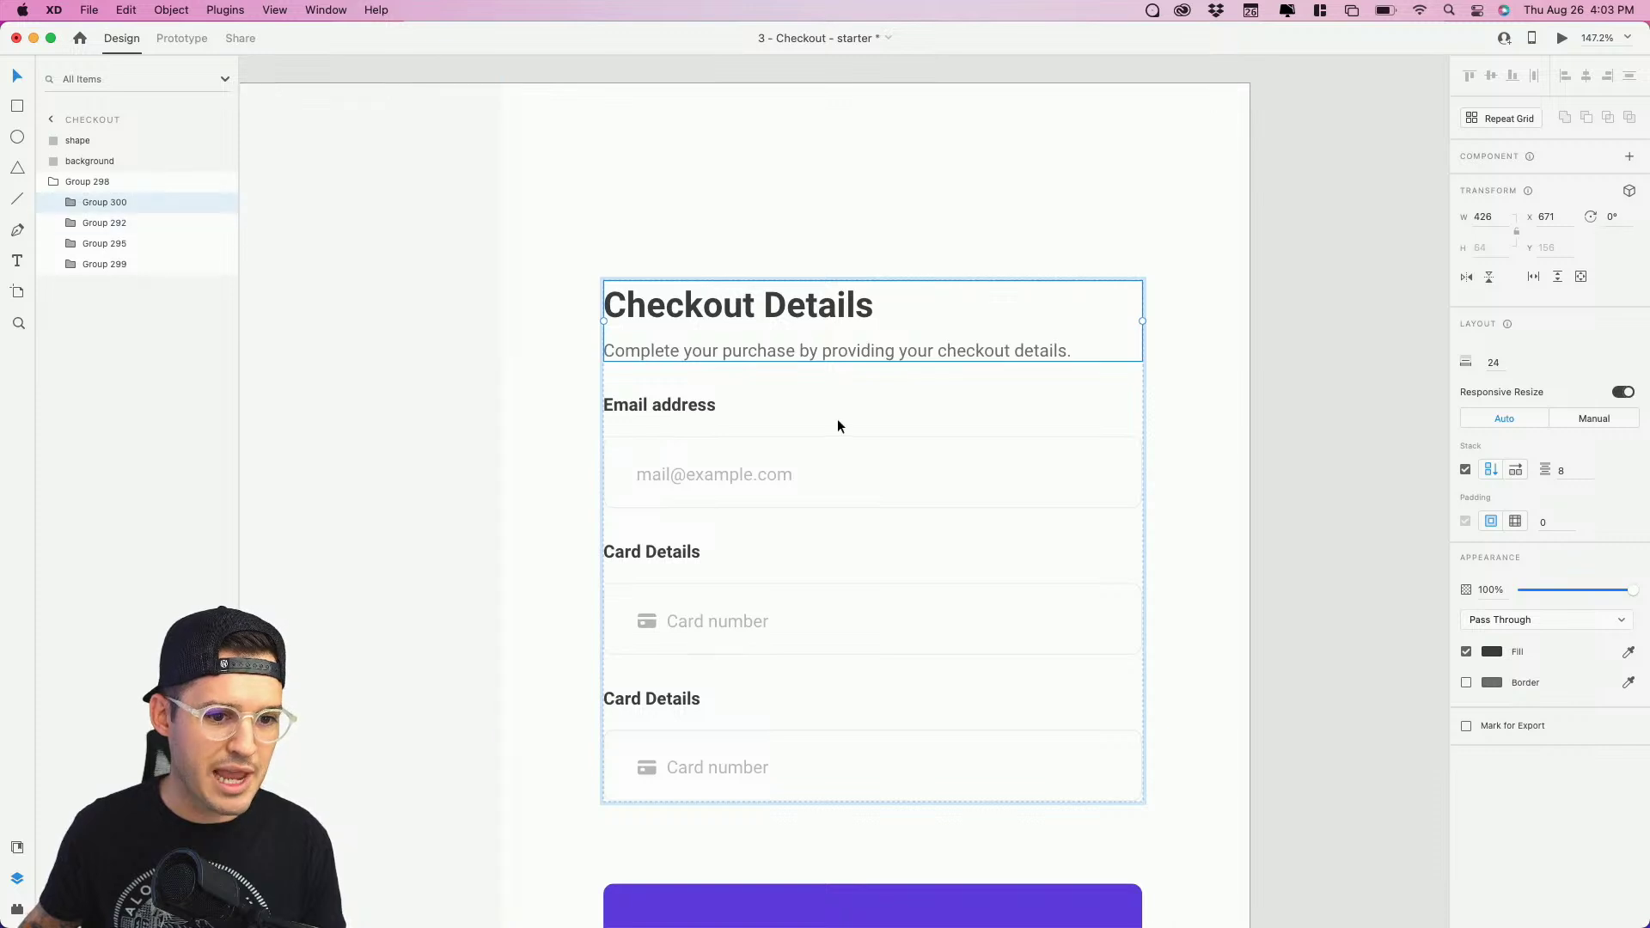
Step: Slightly widen the gap between the heading and the email address field, and move the whole stack up to Y 50
{"action": "left_click_drag", "start_coordinate": [773, 369], "coordinate": [773, 380]}
{"action": "left_click_drag", "start_coordinate": [771, 306], "coordinate": [773, 175]}
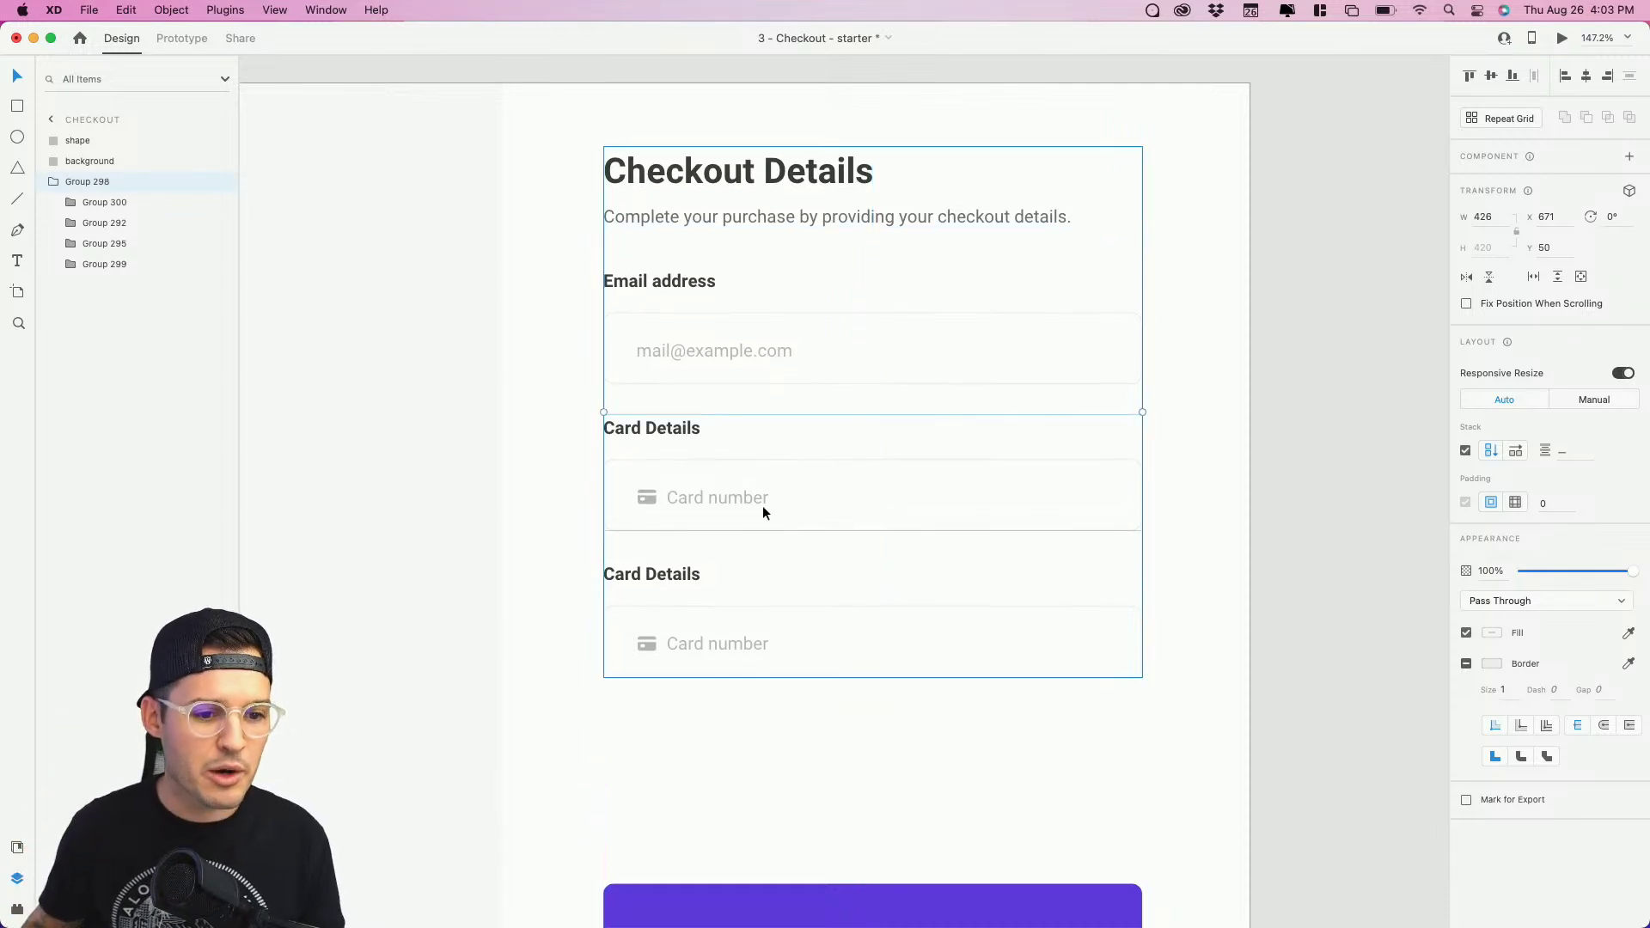
Step: Delete the duplicate card details field at the end of the stack
{"action": "left_click", "coordinate": [765, 638]}
{"action": "key", "text": "Delete"}
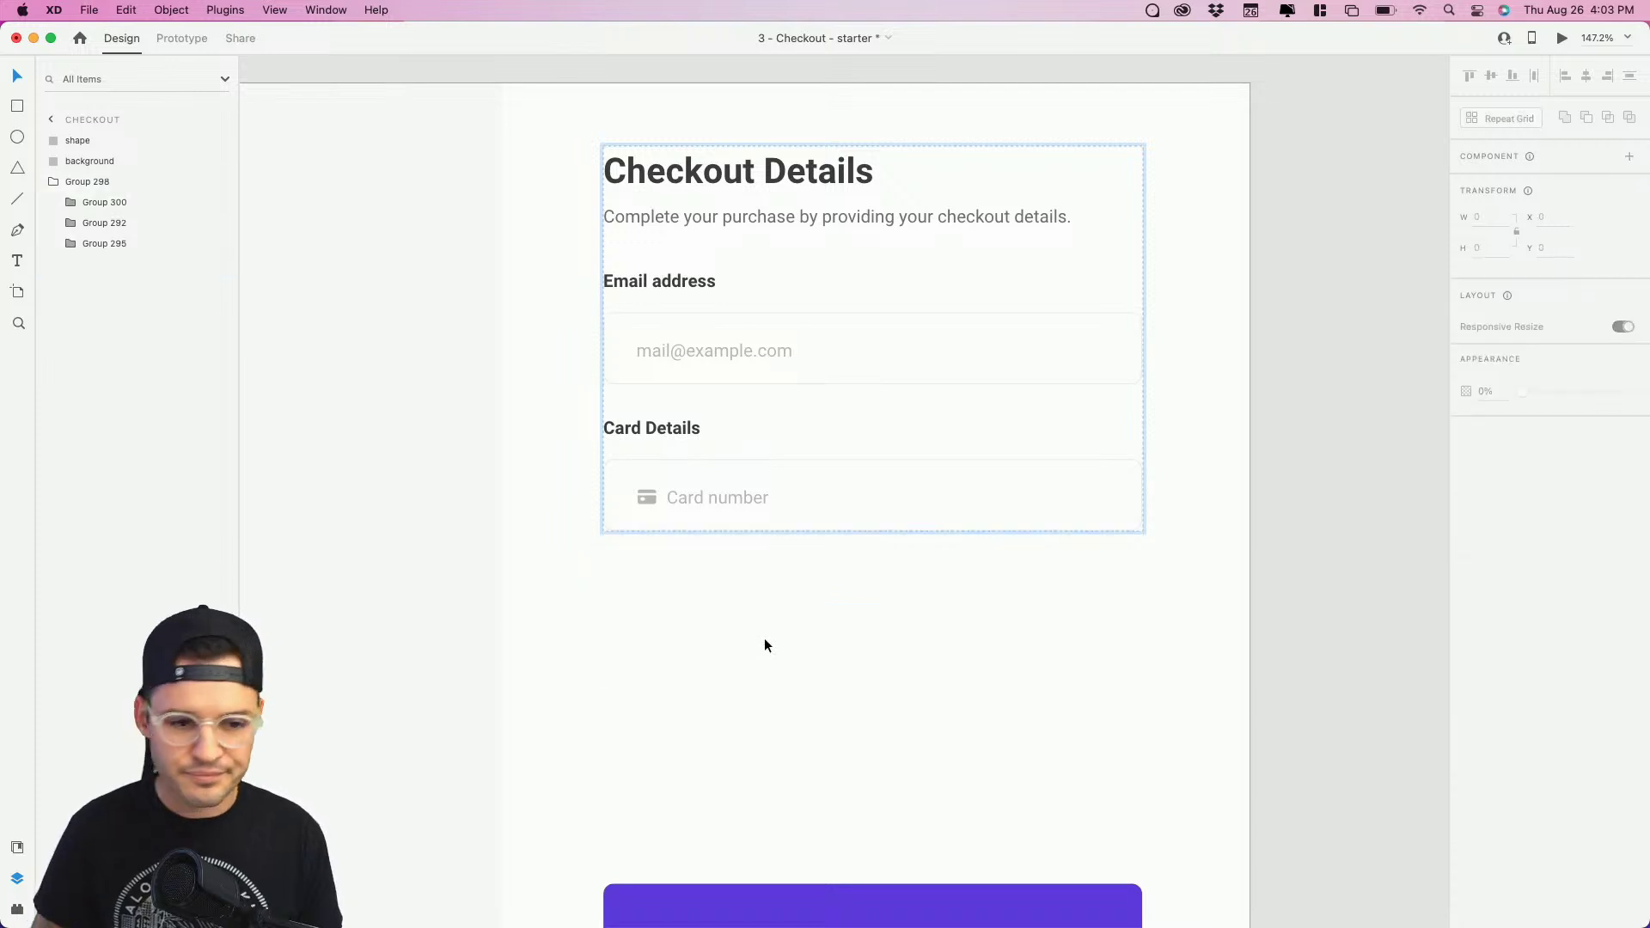
{"action": "scroll", "coordinate": [780, 660], "scroll_direction": "left", "scroll_amount": 3}
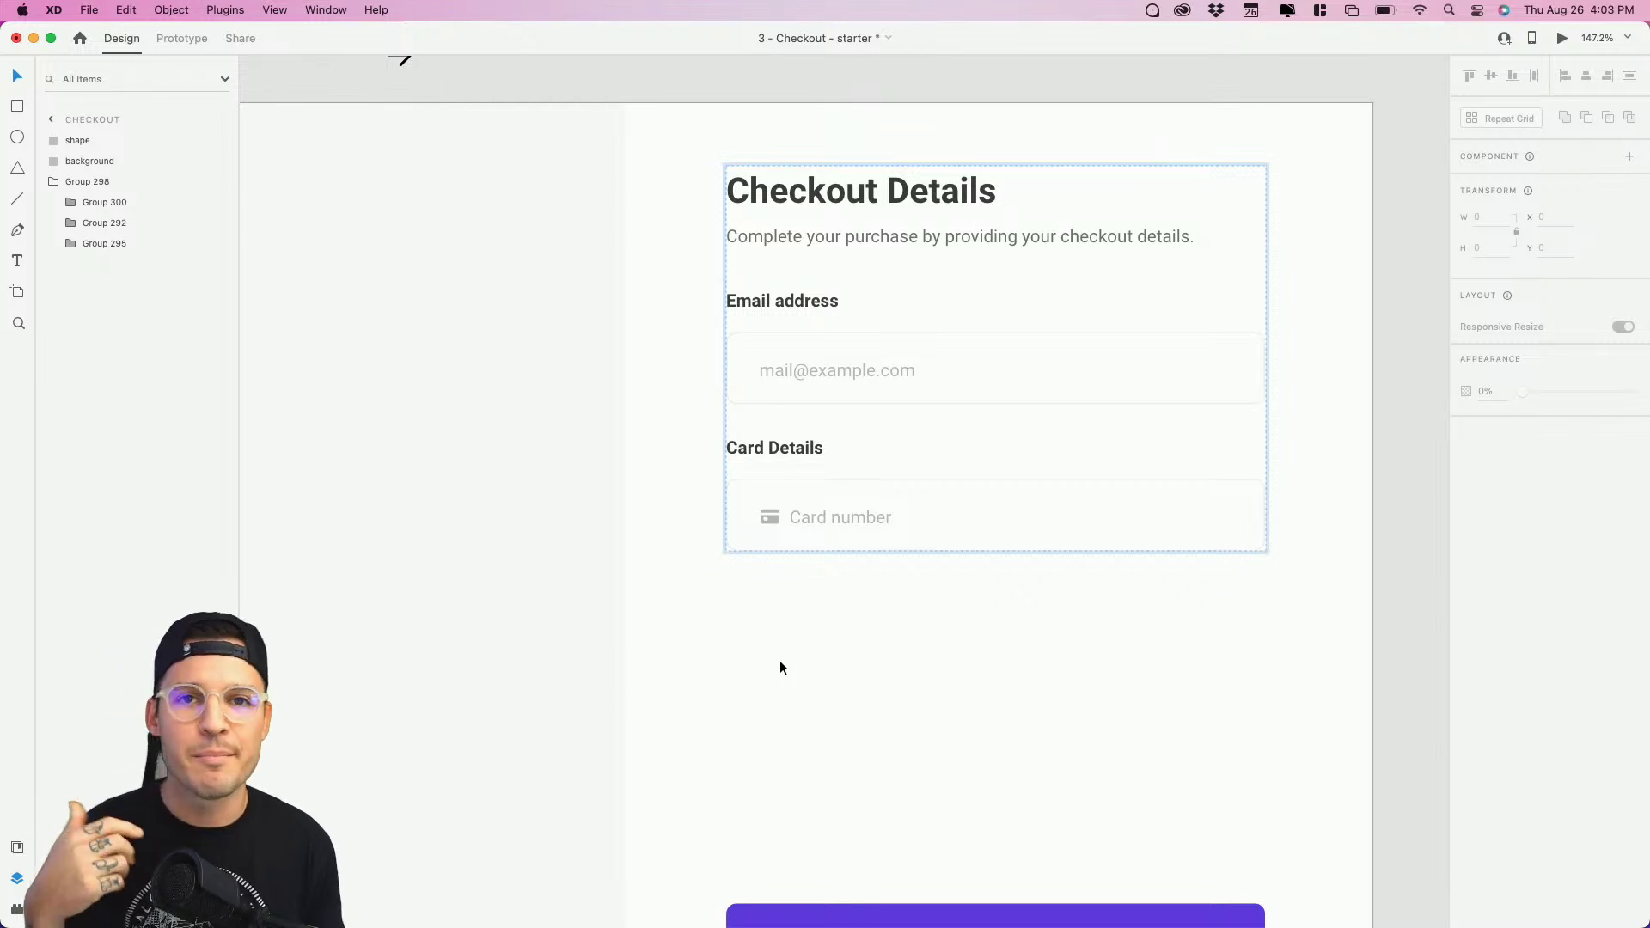
Step: Collapse the components in the document assets and add the purple button's fill as a document color
{"action": "scroll", "coordinate": [862, 826], "scroll_direction": "down", "scroll_amount": 2}
{"action": "scroll", "coordinate": [863, 826], "scroll_direction": "right", "scroll_amount": 1}
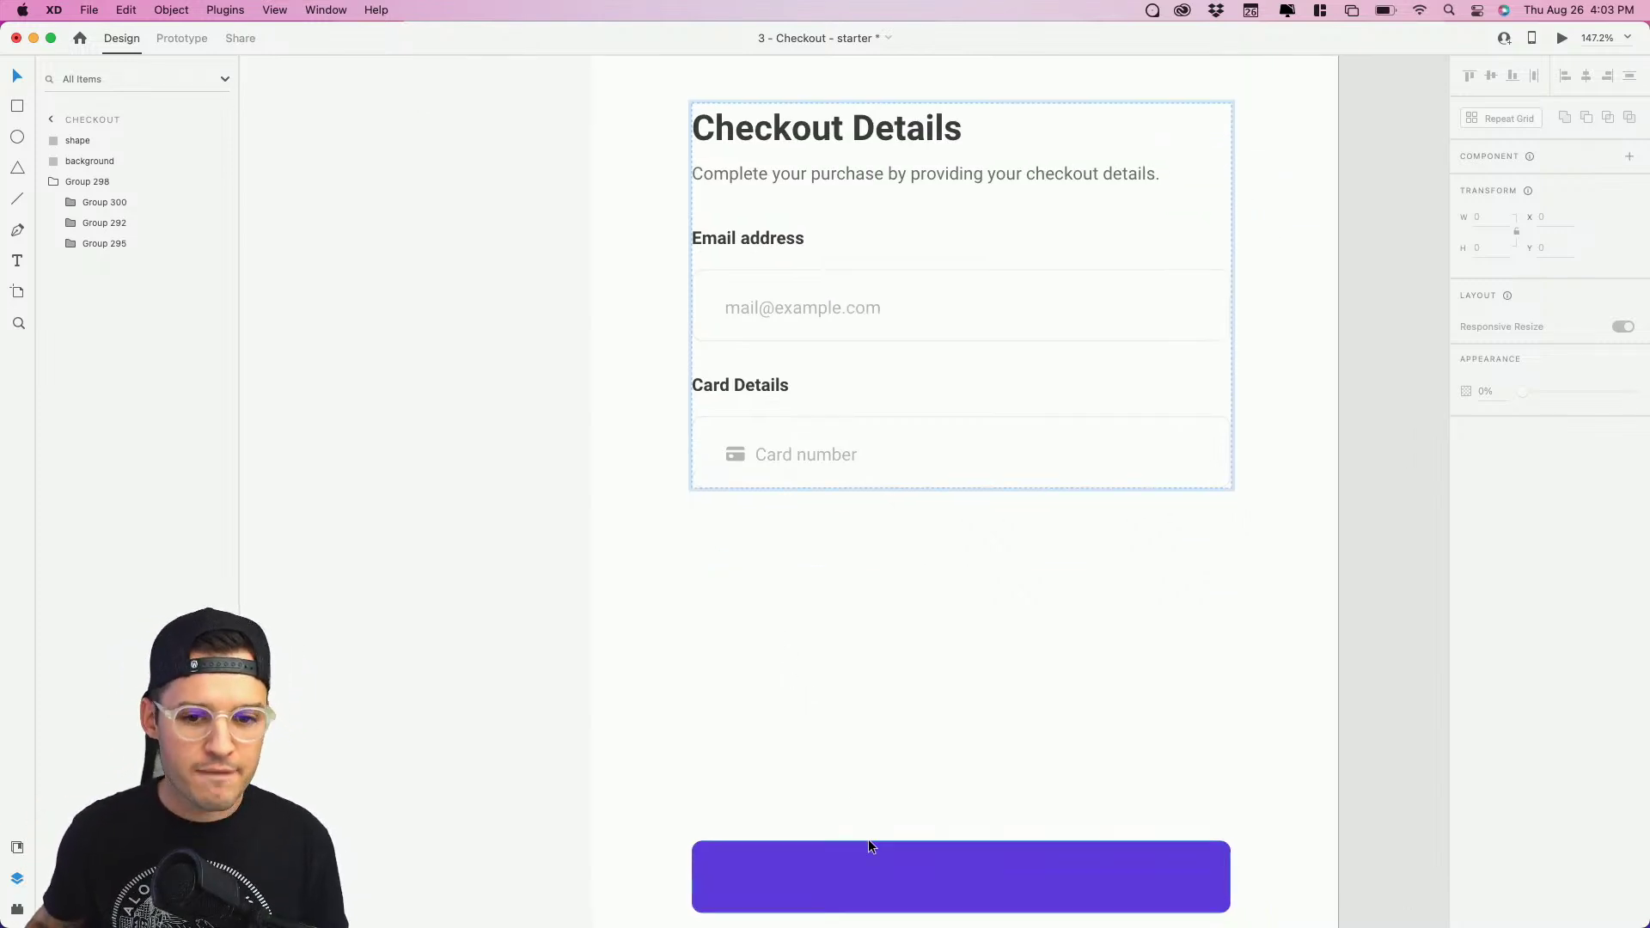
{"action": "left_click", "coordinate": [887, 876]}
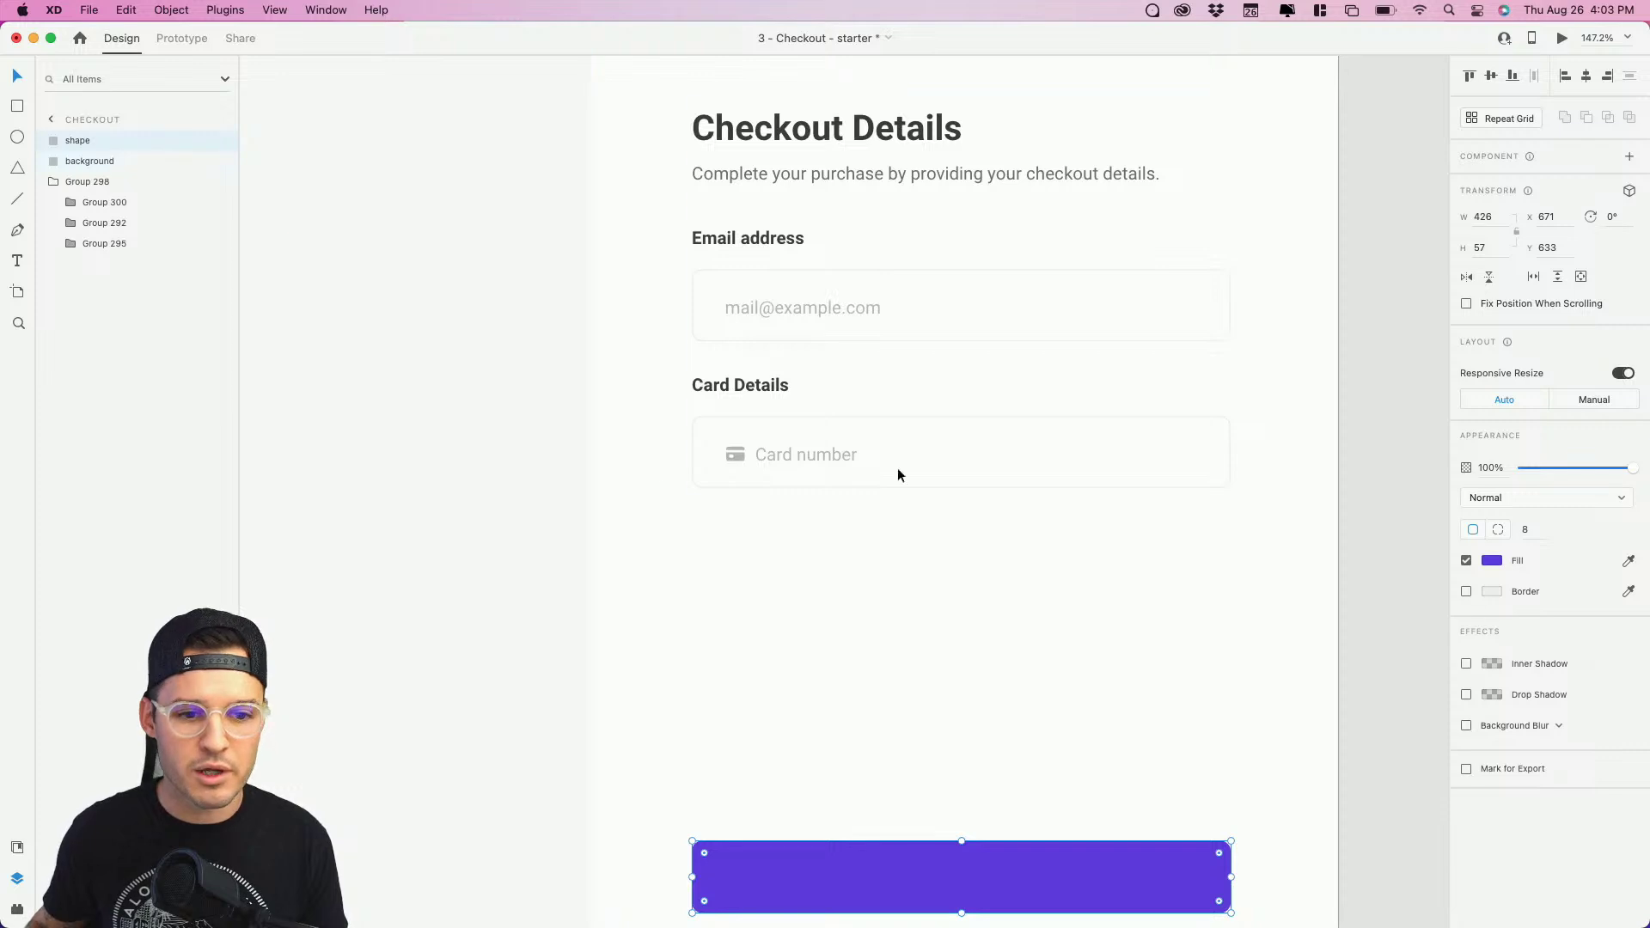
{"action": "left_click", "coordinate": [16, 849]}
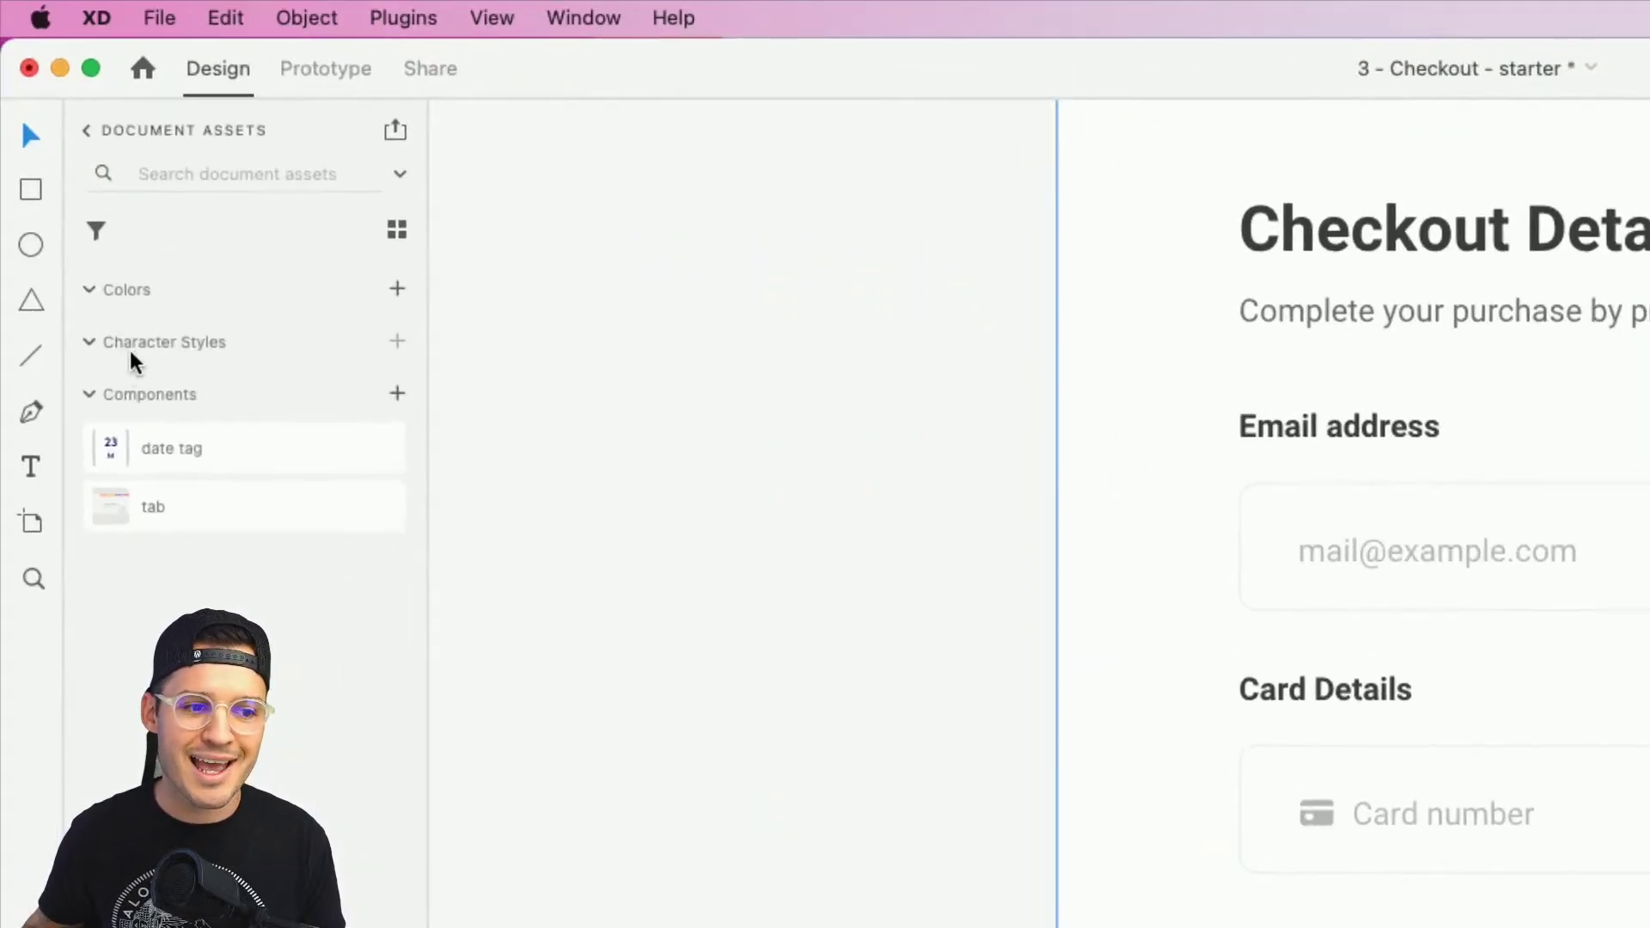
{"action": "left_click", "coordinate": [91, 394]}
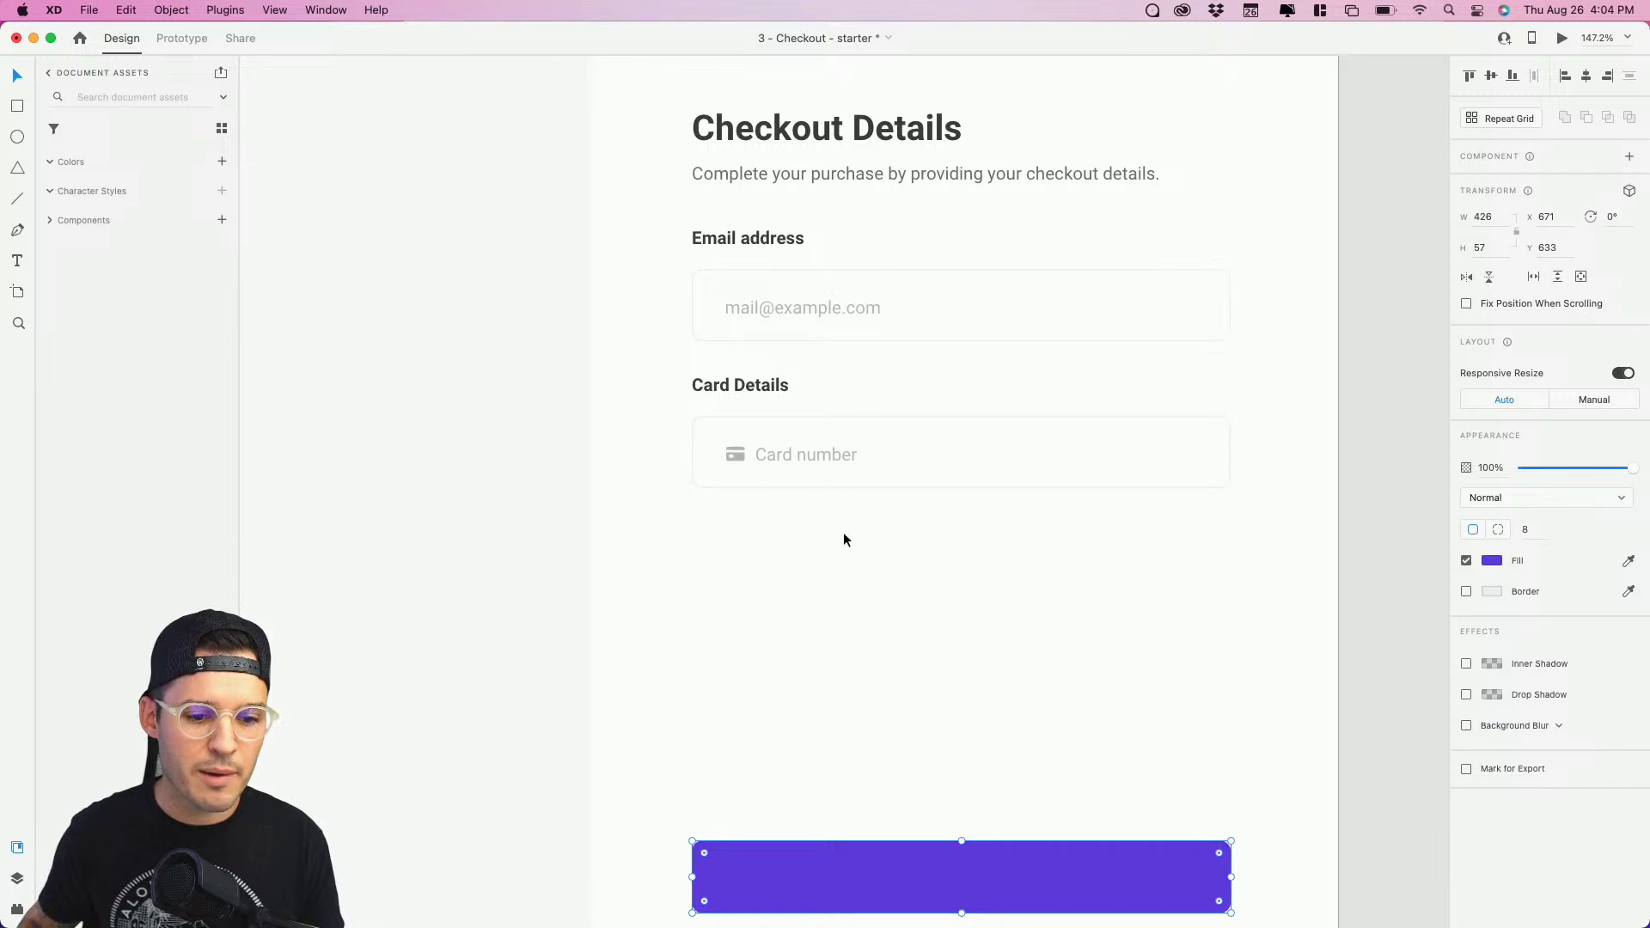
{"action": "left_click", "coordinate": [791, 131], "text": "shift"}
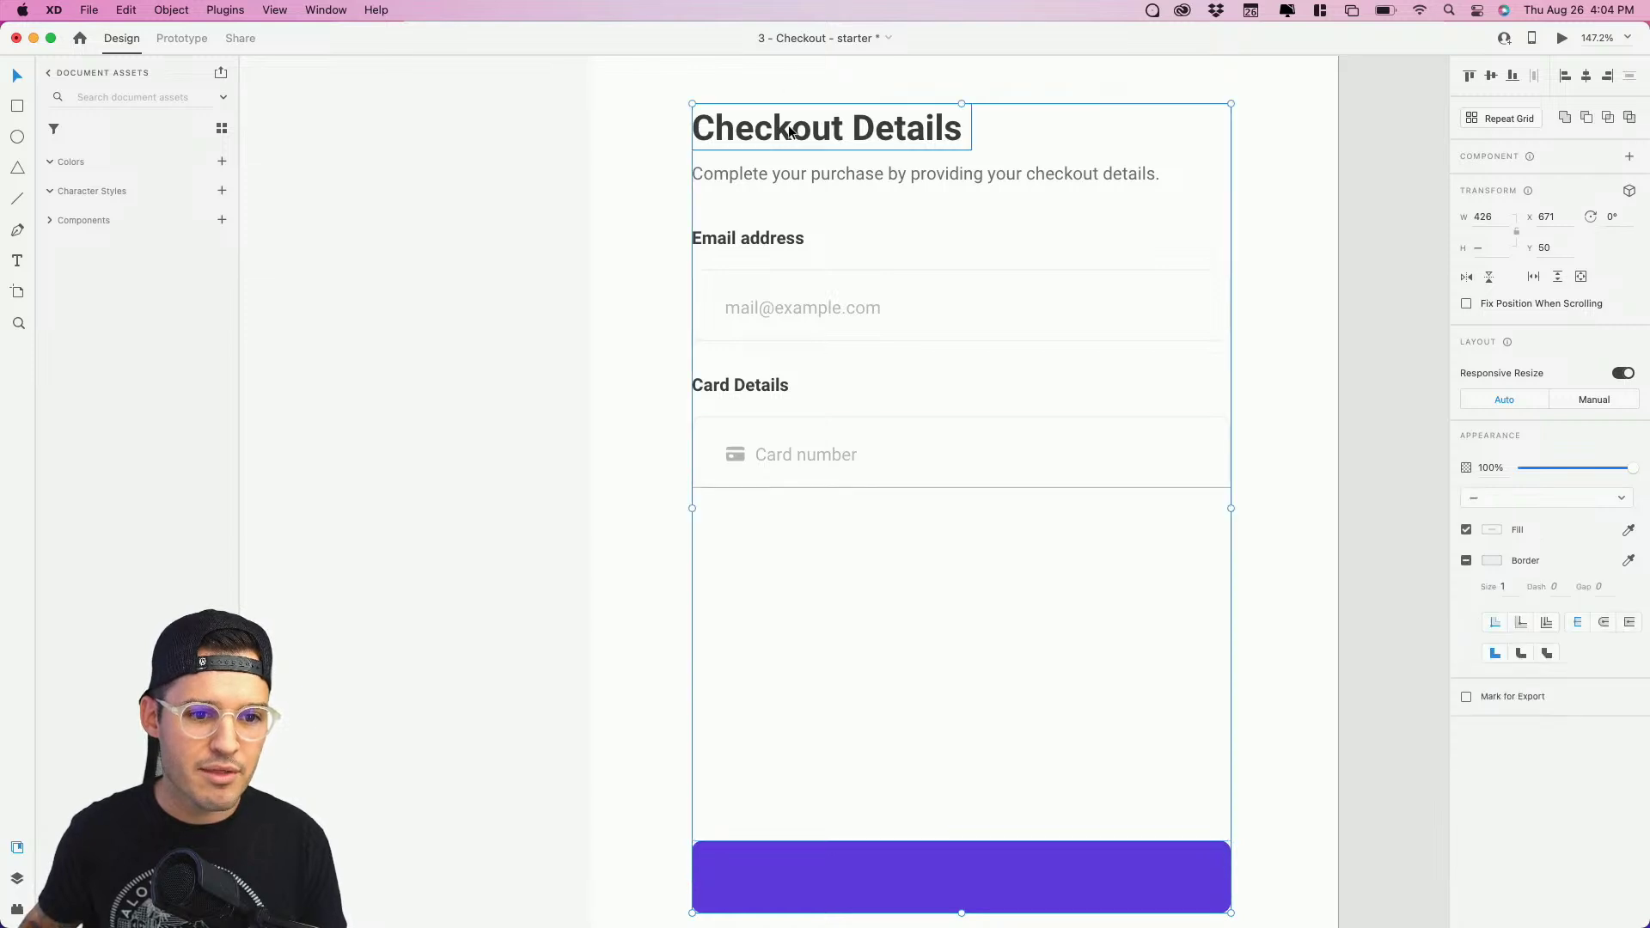
{"action": "left_click", "coordinate": [735, 460], "text": "shift"}
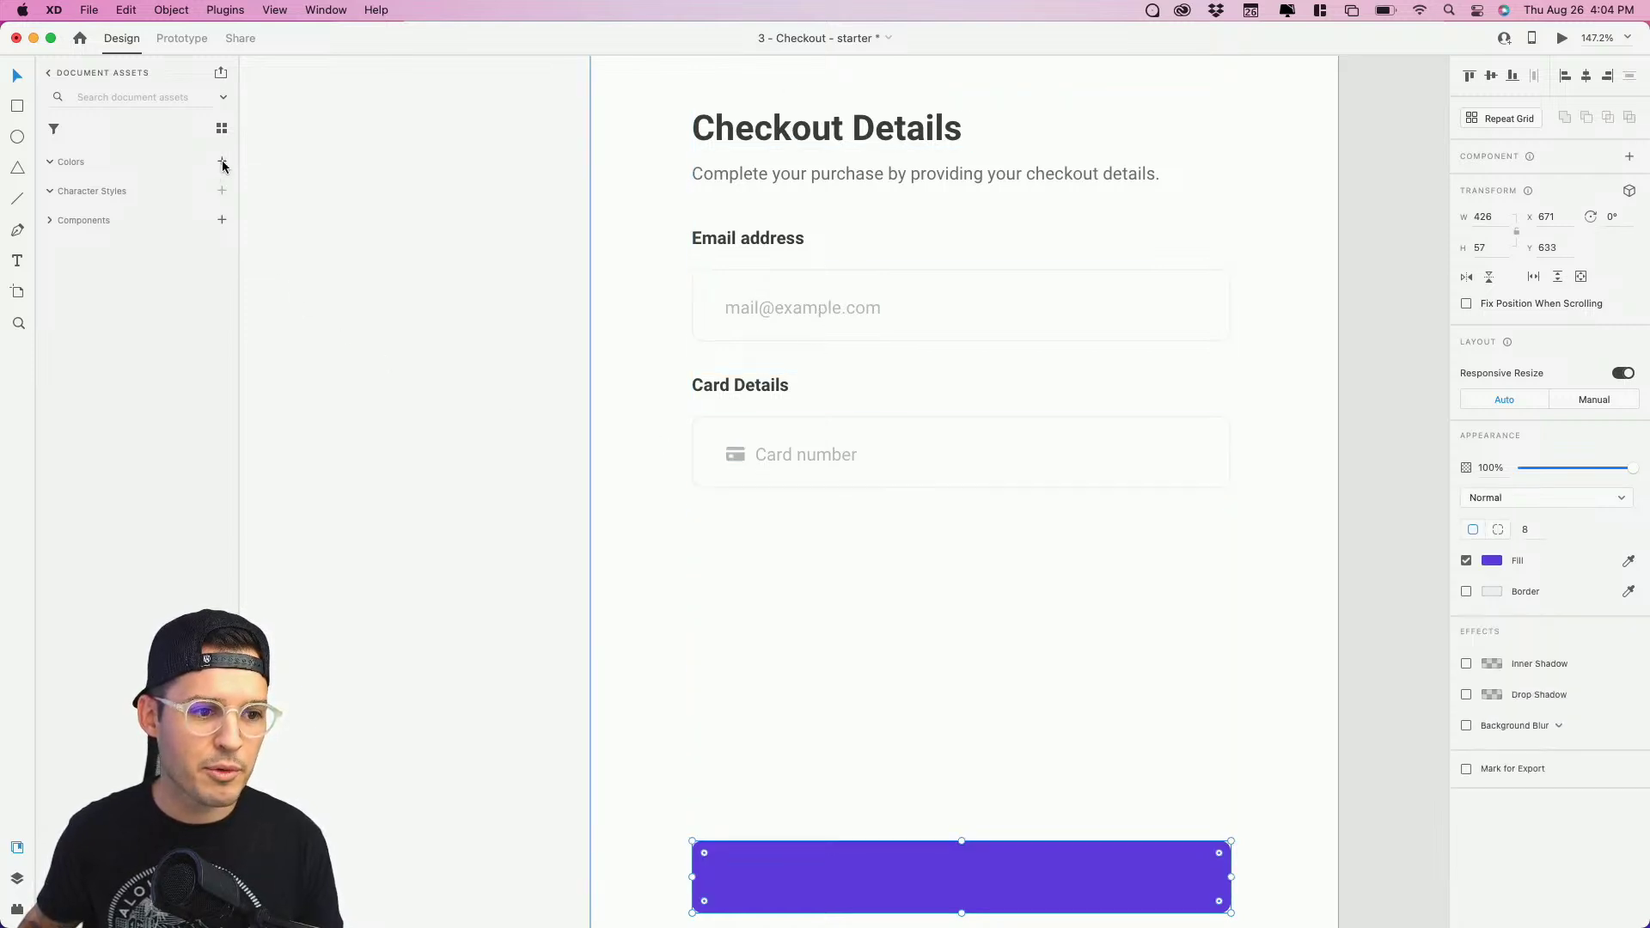
{"action": "left_click", "coordinate": [221, 163]}
Step: Add the grey of the card icon, the dark heading color and the light background color to the document colors
{"action": "left_click", "coordinate": [738, 455], "text": "super"}
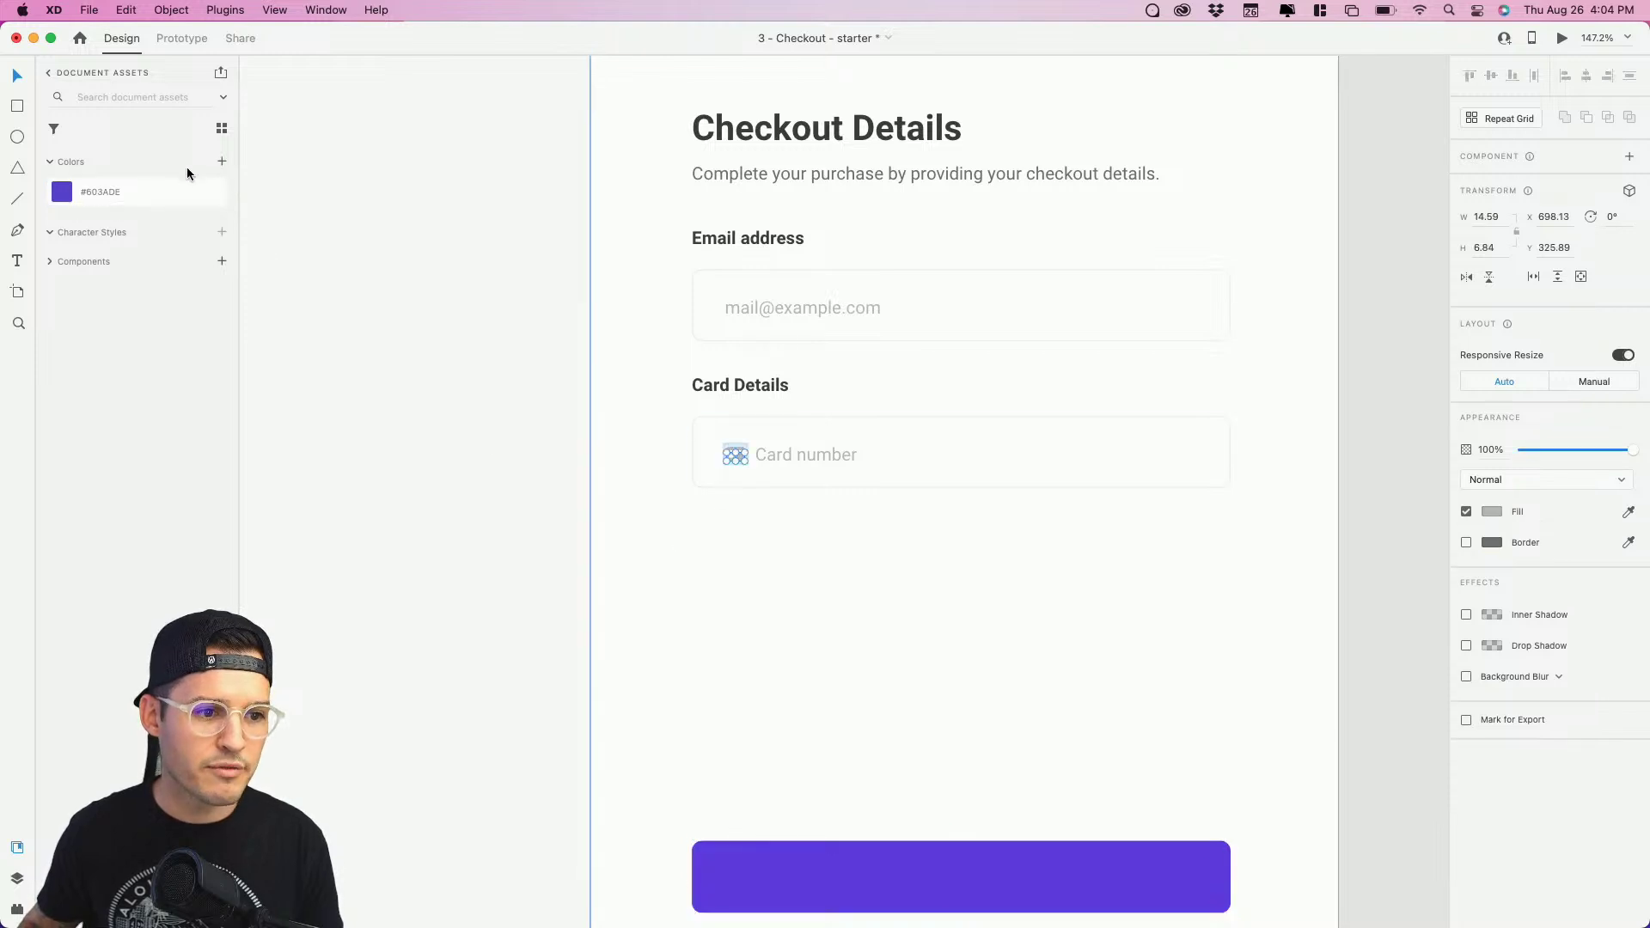
{"action": "left_click", "coordinate": [221, 164]}
{"action": "left_click", "coordinate": [812, 137], "text": "super"}
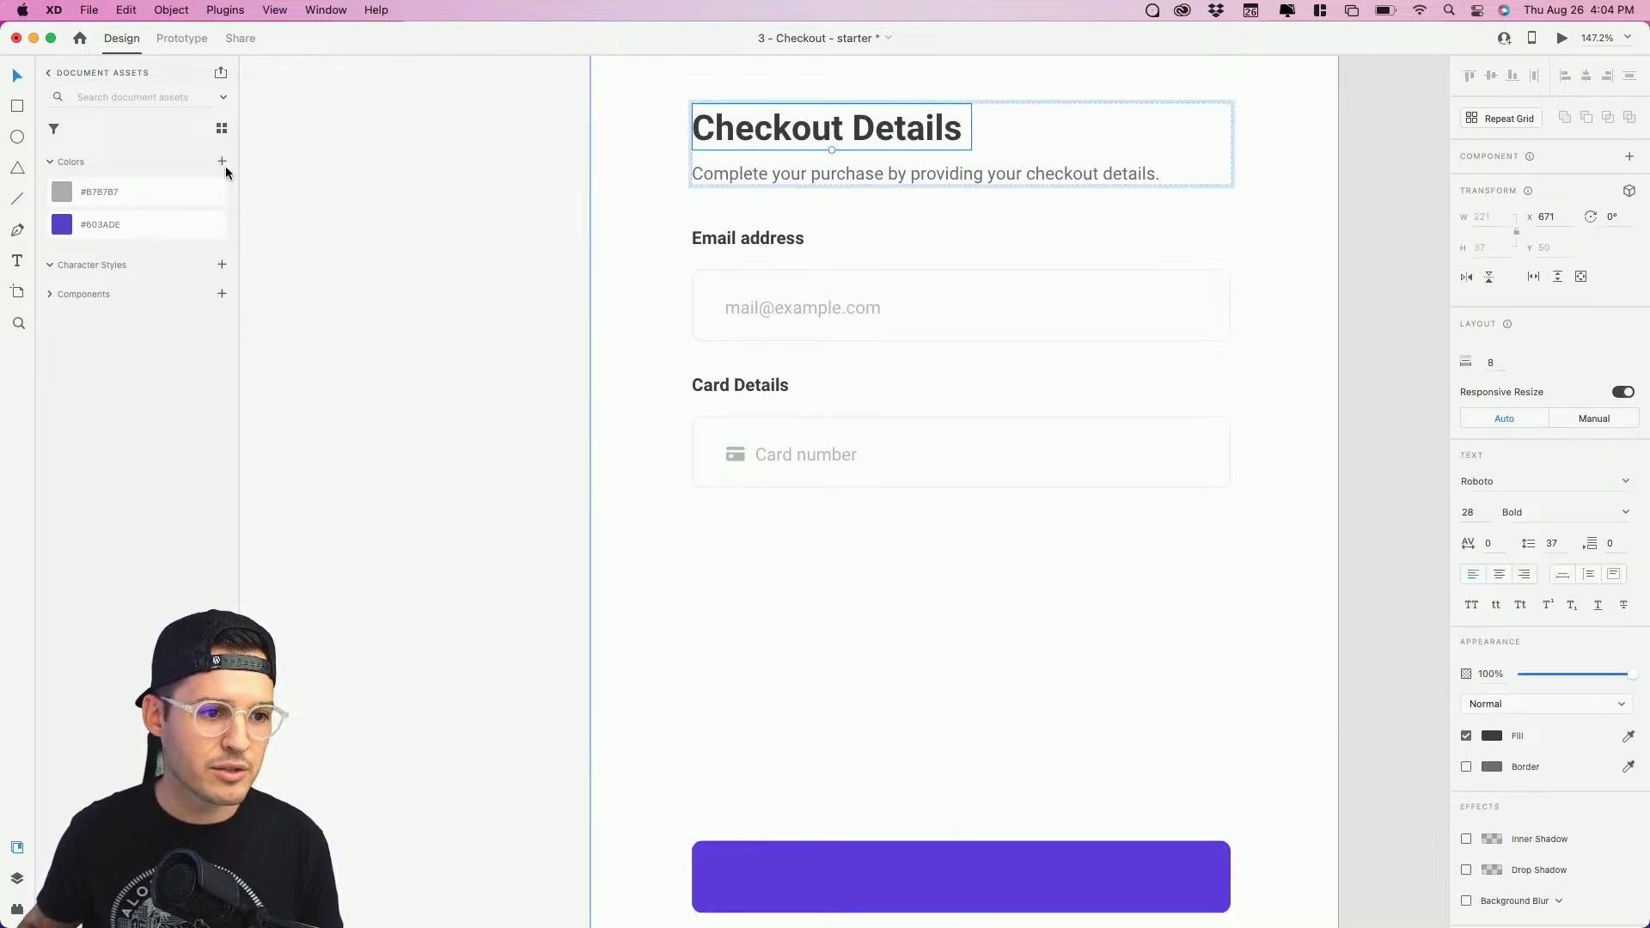
{"action": "left_click", "coordinate": [223, 162]}
{"action": "left_click", "coordinate": [593, 310]}
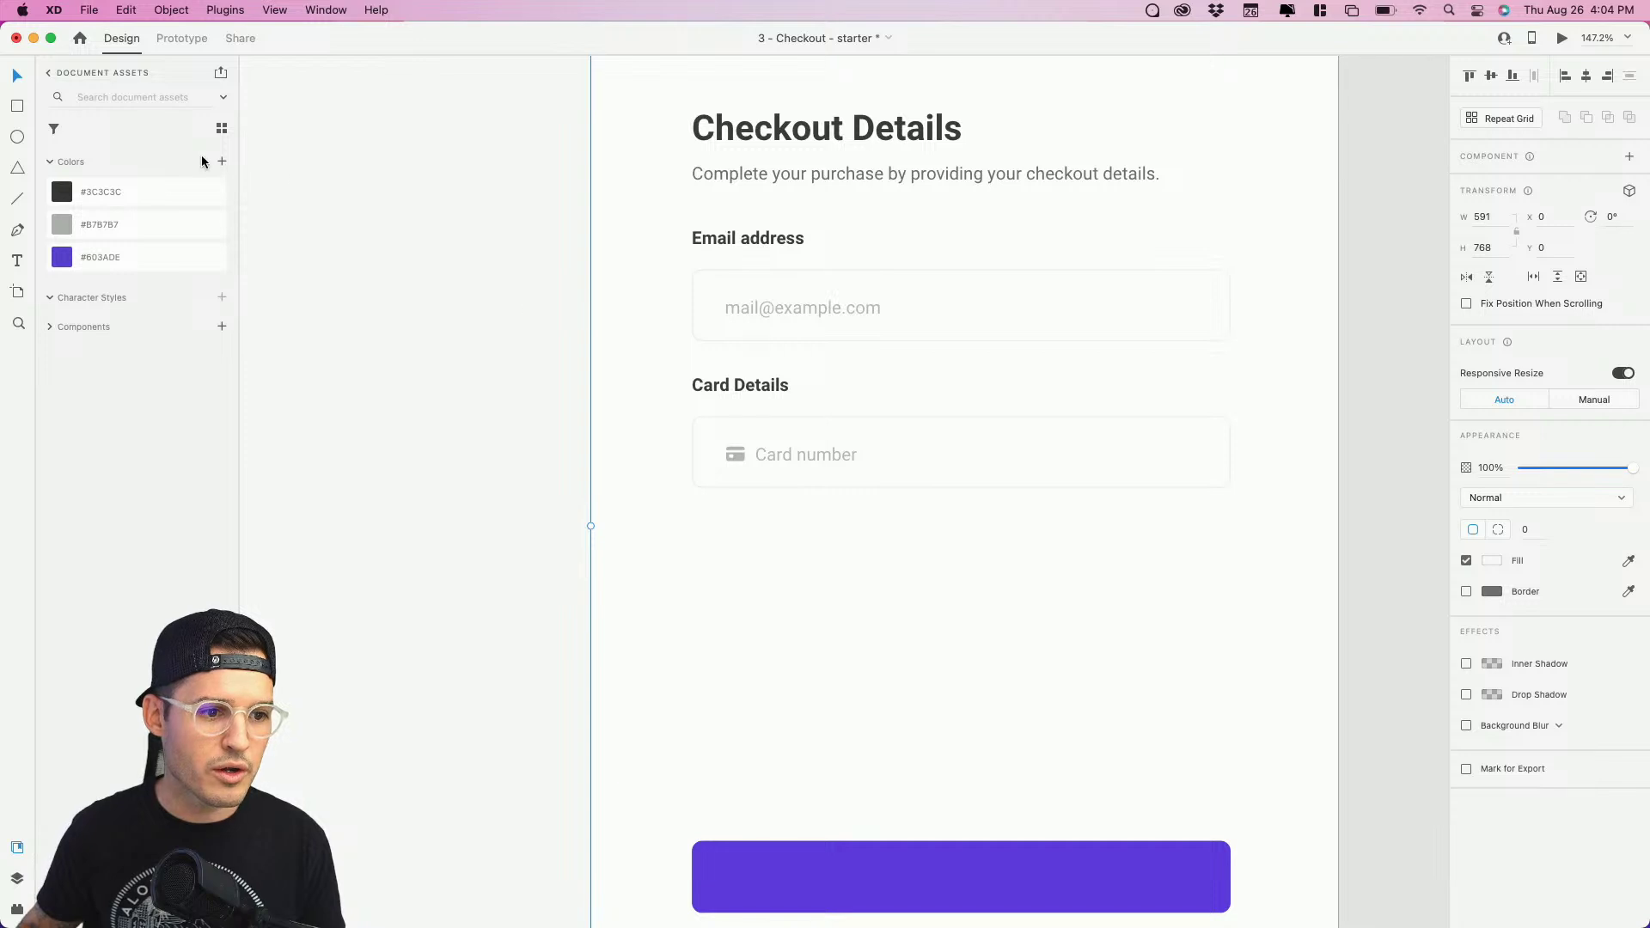
{"action": "left_click", "coordinate": [222, 162]}
Step: Show the document assets as a grid and return them to the list view
{"action": "left_click", "coordinate": [222, 129]}
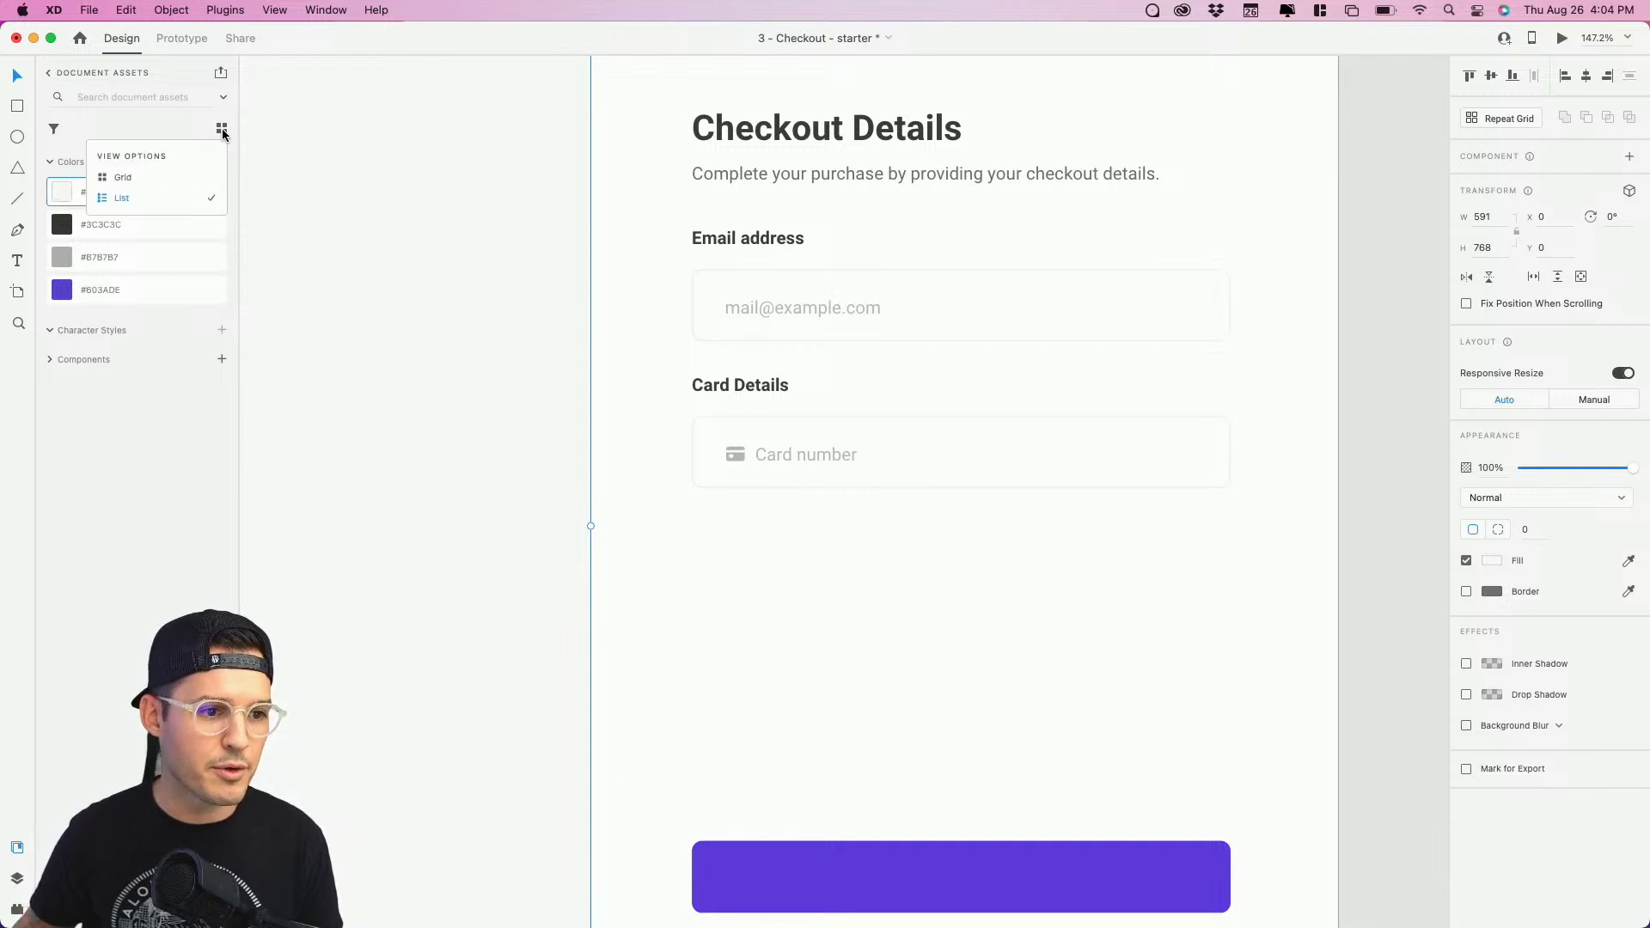
{"action": "left_click", "coordinate": [122, 177]}
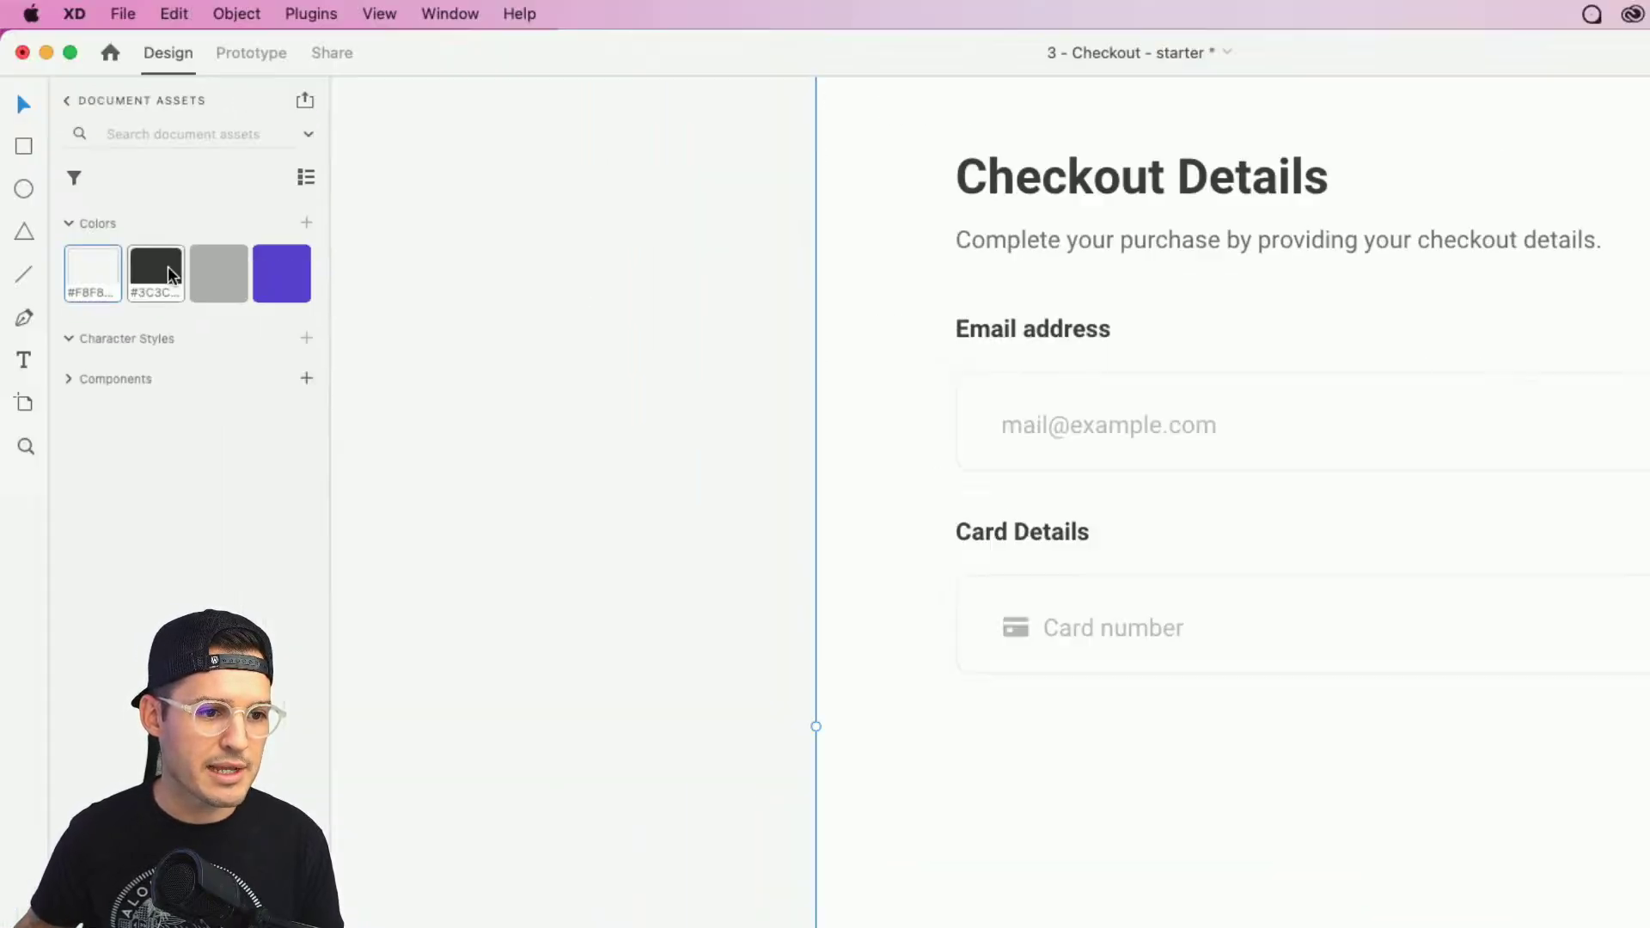
{"action": "left_click", "coordinate": [305, 177]}
{"action": "left_click", "coordinate": [137, 275]}
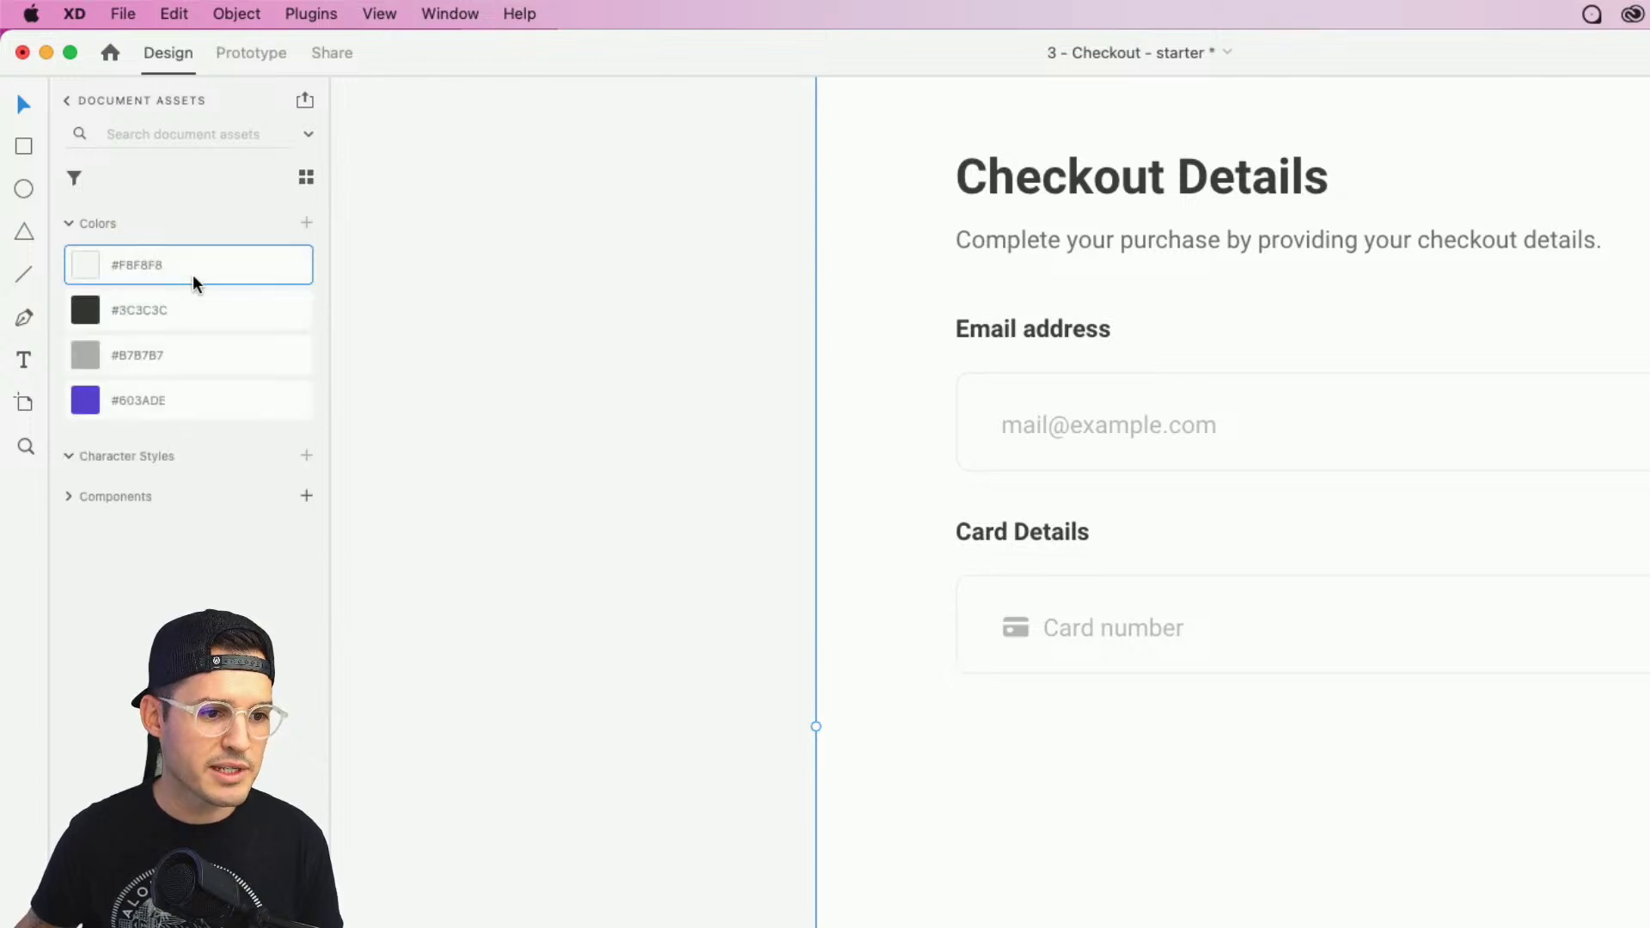
Step: Save character styles from the Checkout Details heading, the description line below it and the Email address label
{"action": "mouse_move", "coordinate": [693, 924]}
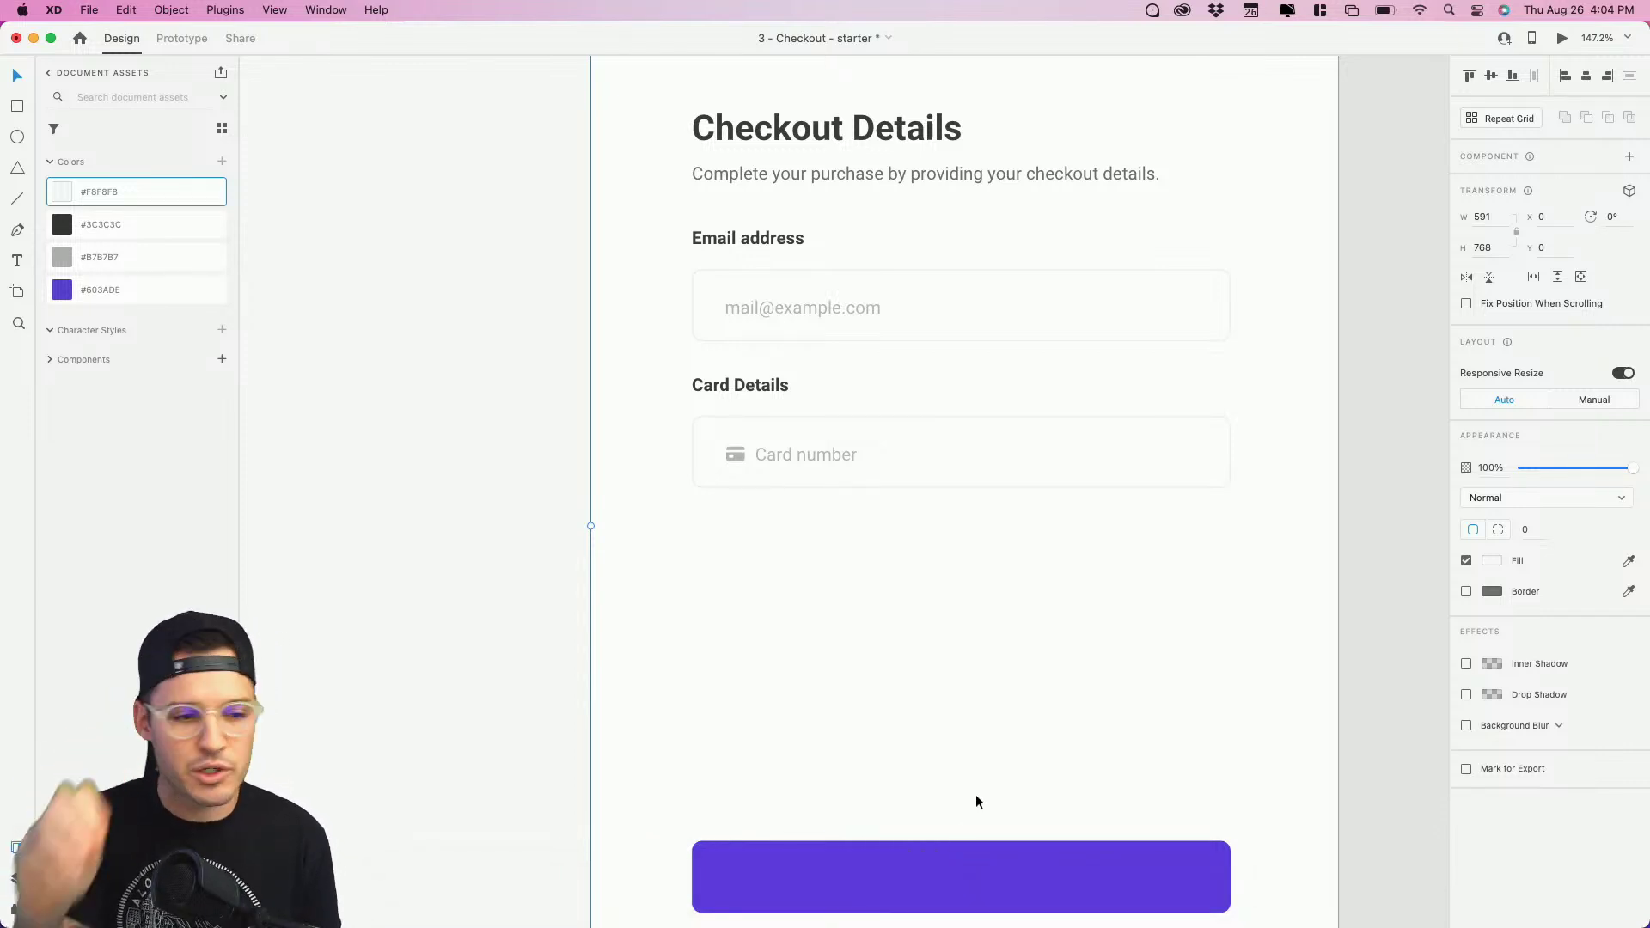
{"action": "left_click", "coordinate": [853, 136], "text": "super"}
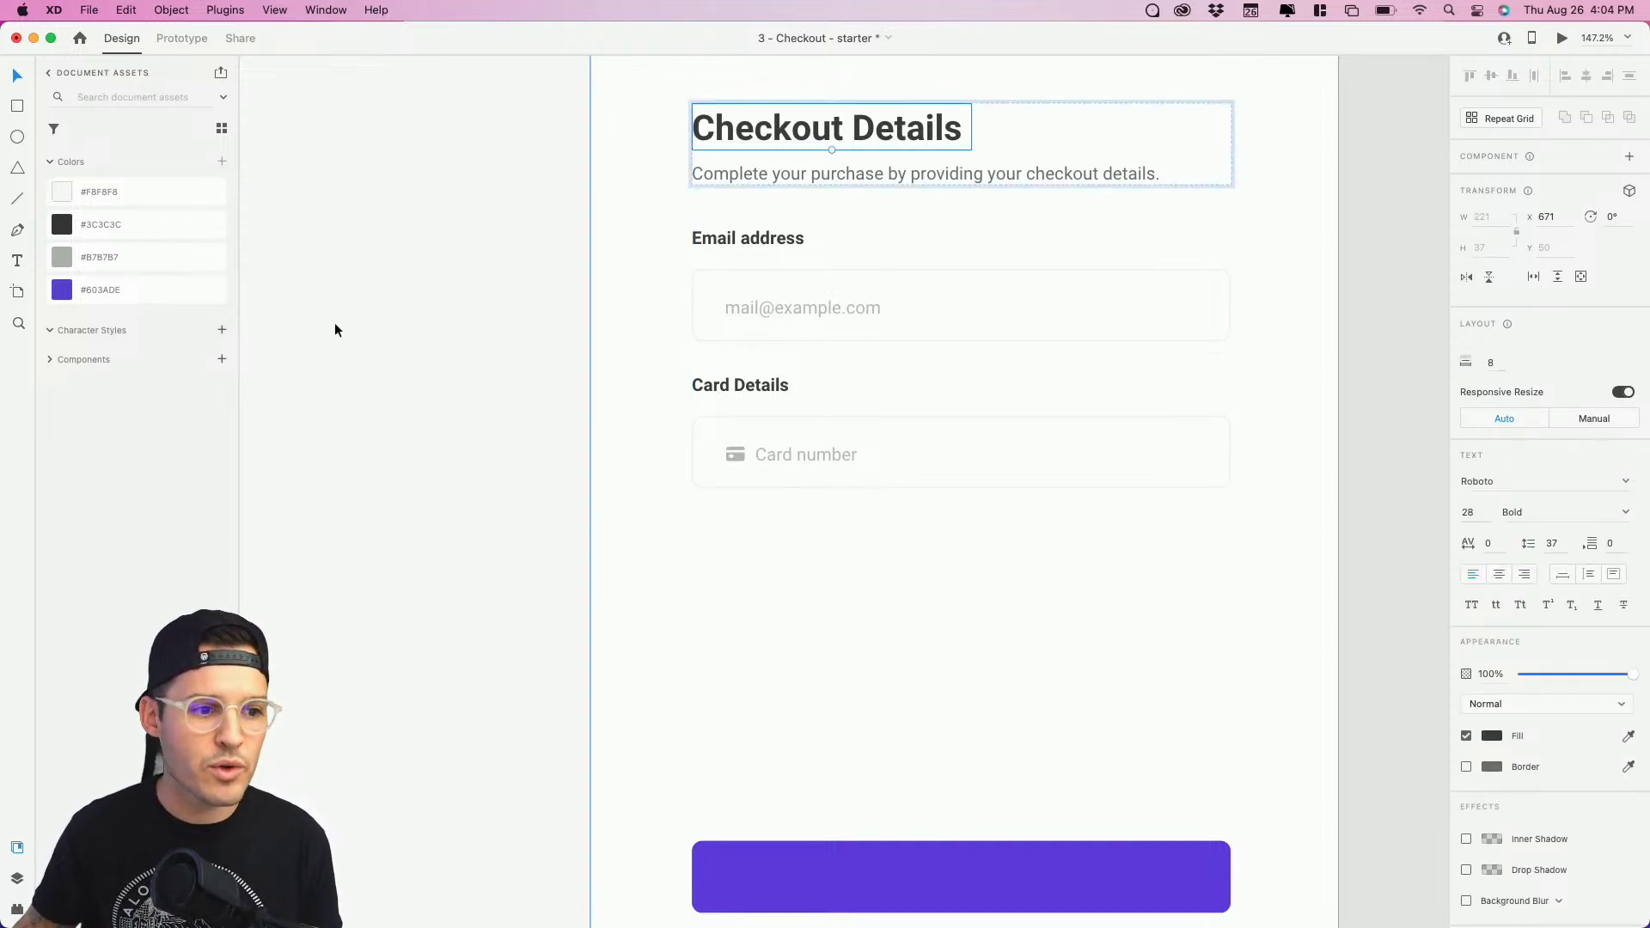
{"action": "left_click", "coordinate": [222, 332]}
{"action": "left_click", "coordinate": [854, 163], "text": "super"}
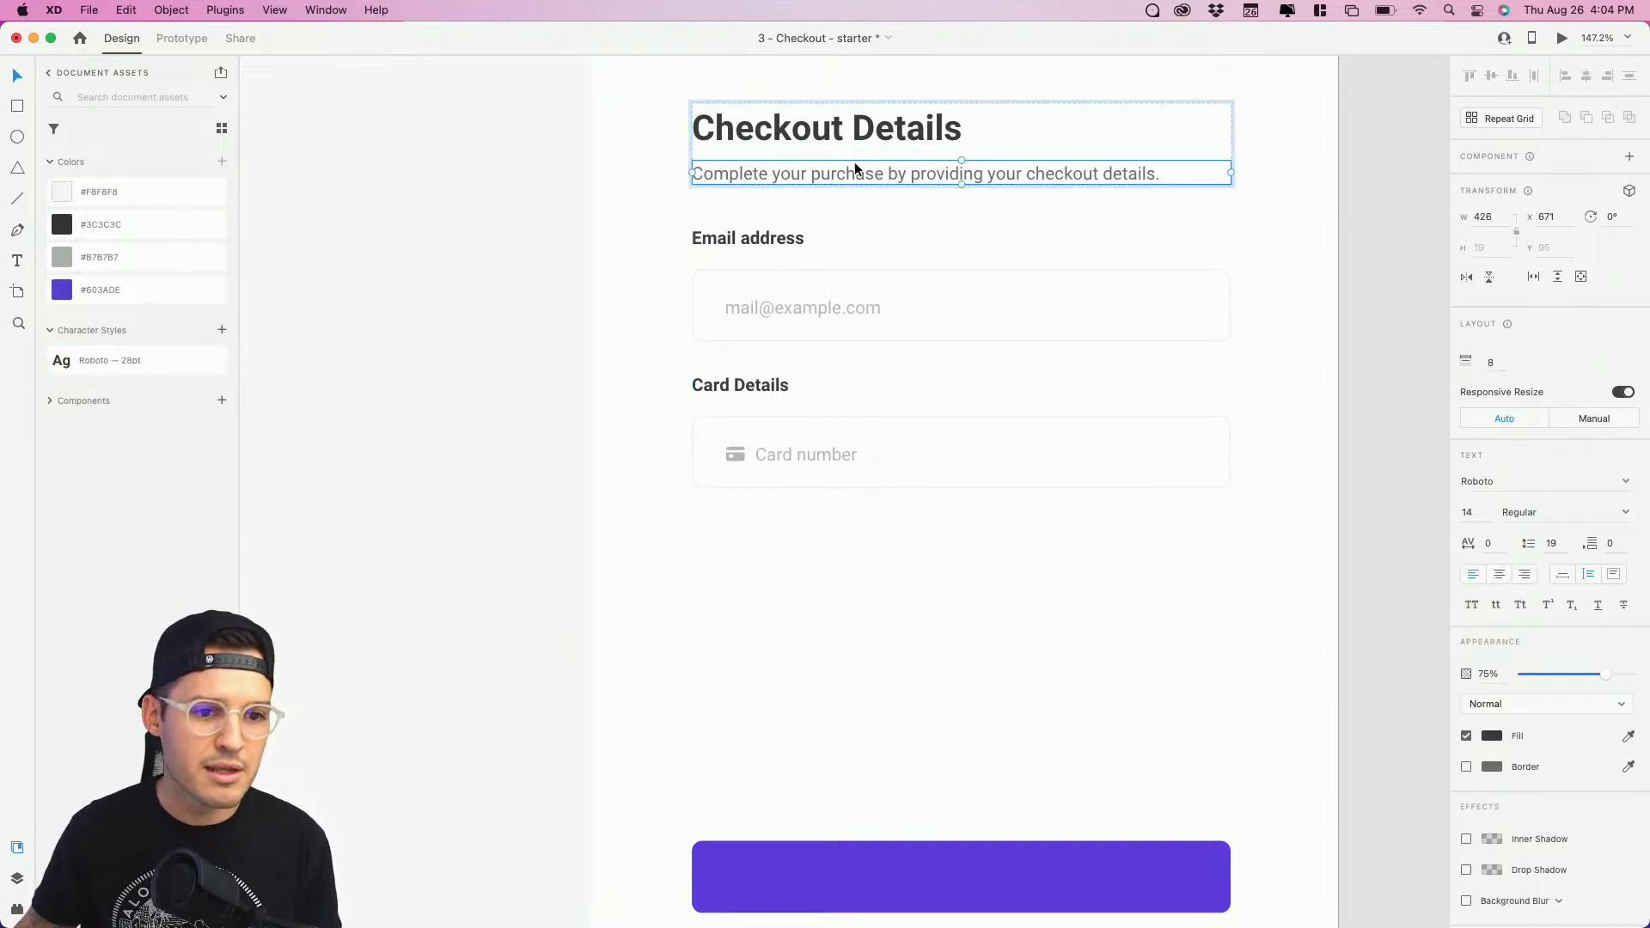
{"action": "left_click", "coordinate": [222, 330]}
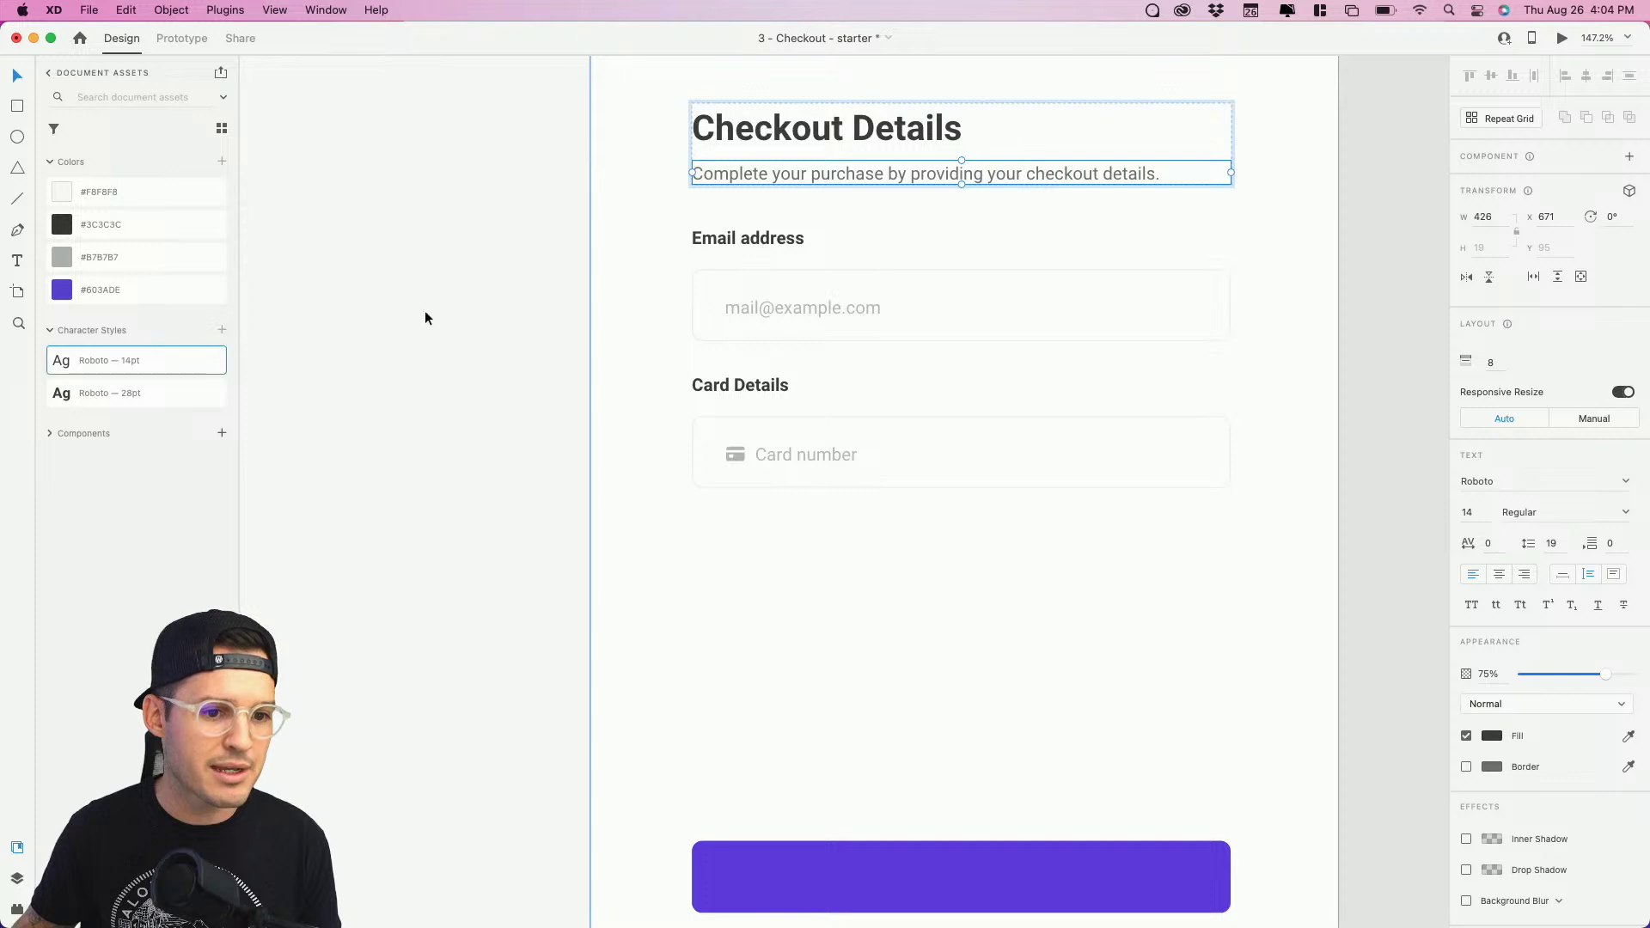
{"action": "left_click", "coordinate": [737, 242], "text": "super"}
{"action": "left_click", "coordinate": [222, 330]}
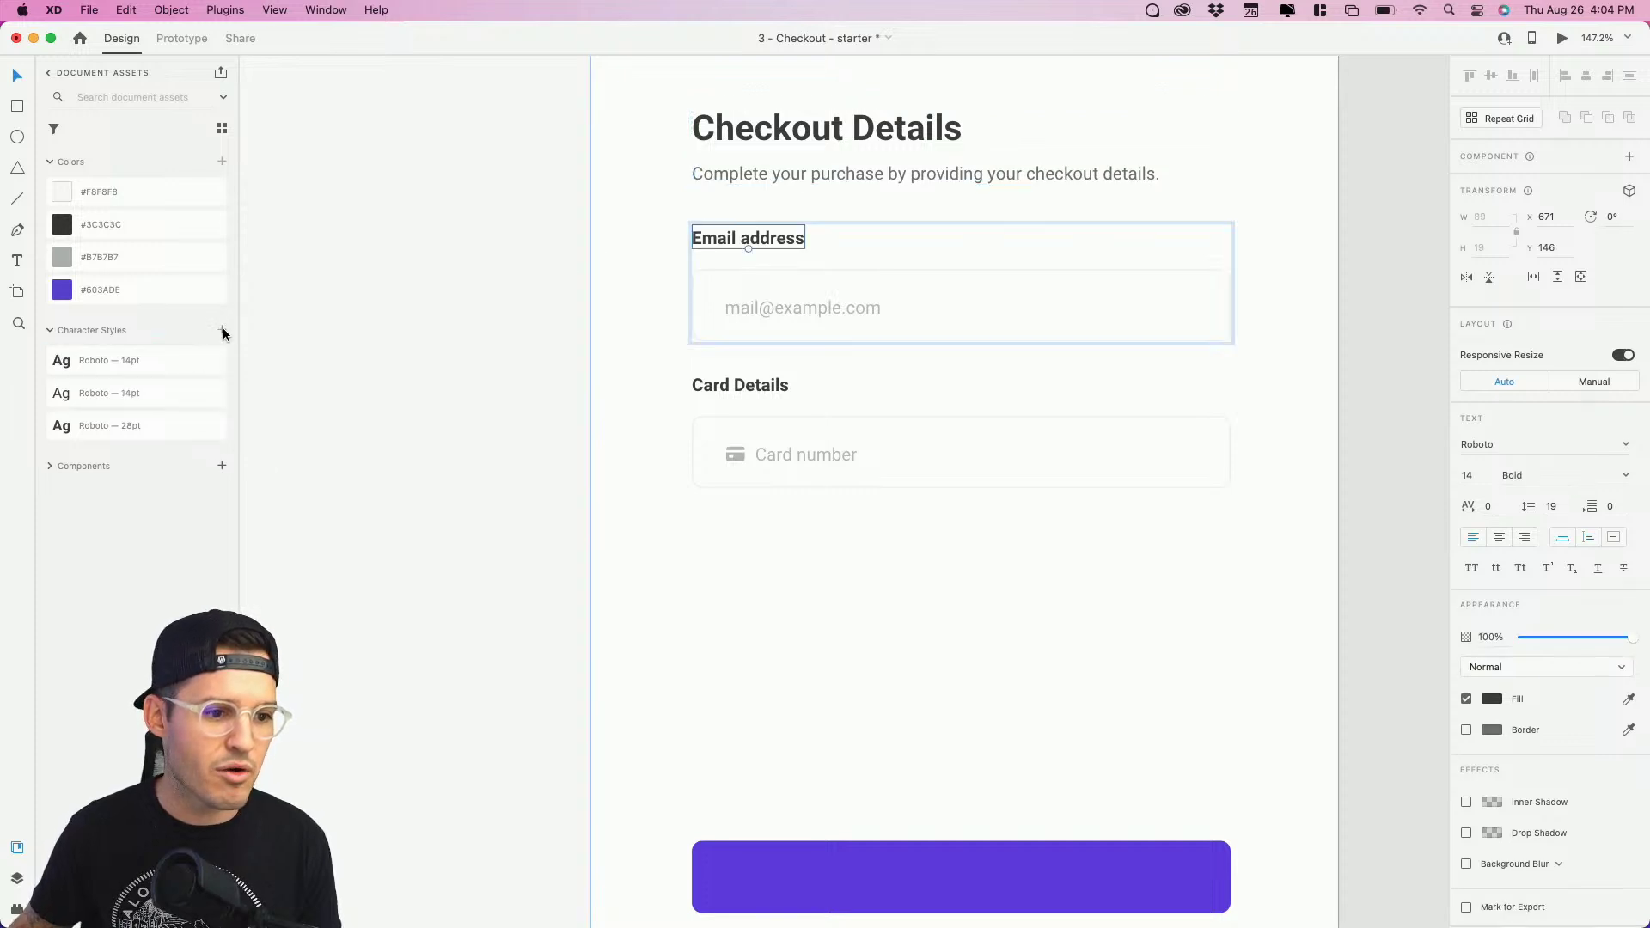
{"action": "left_click", "coordinate": [770, 309], "text": "super"}
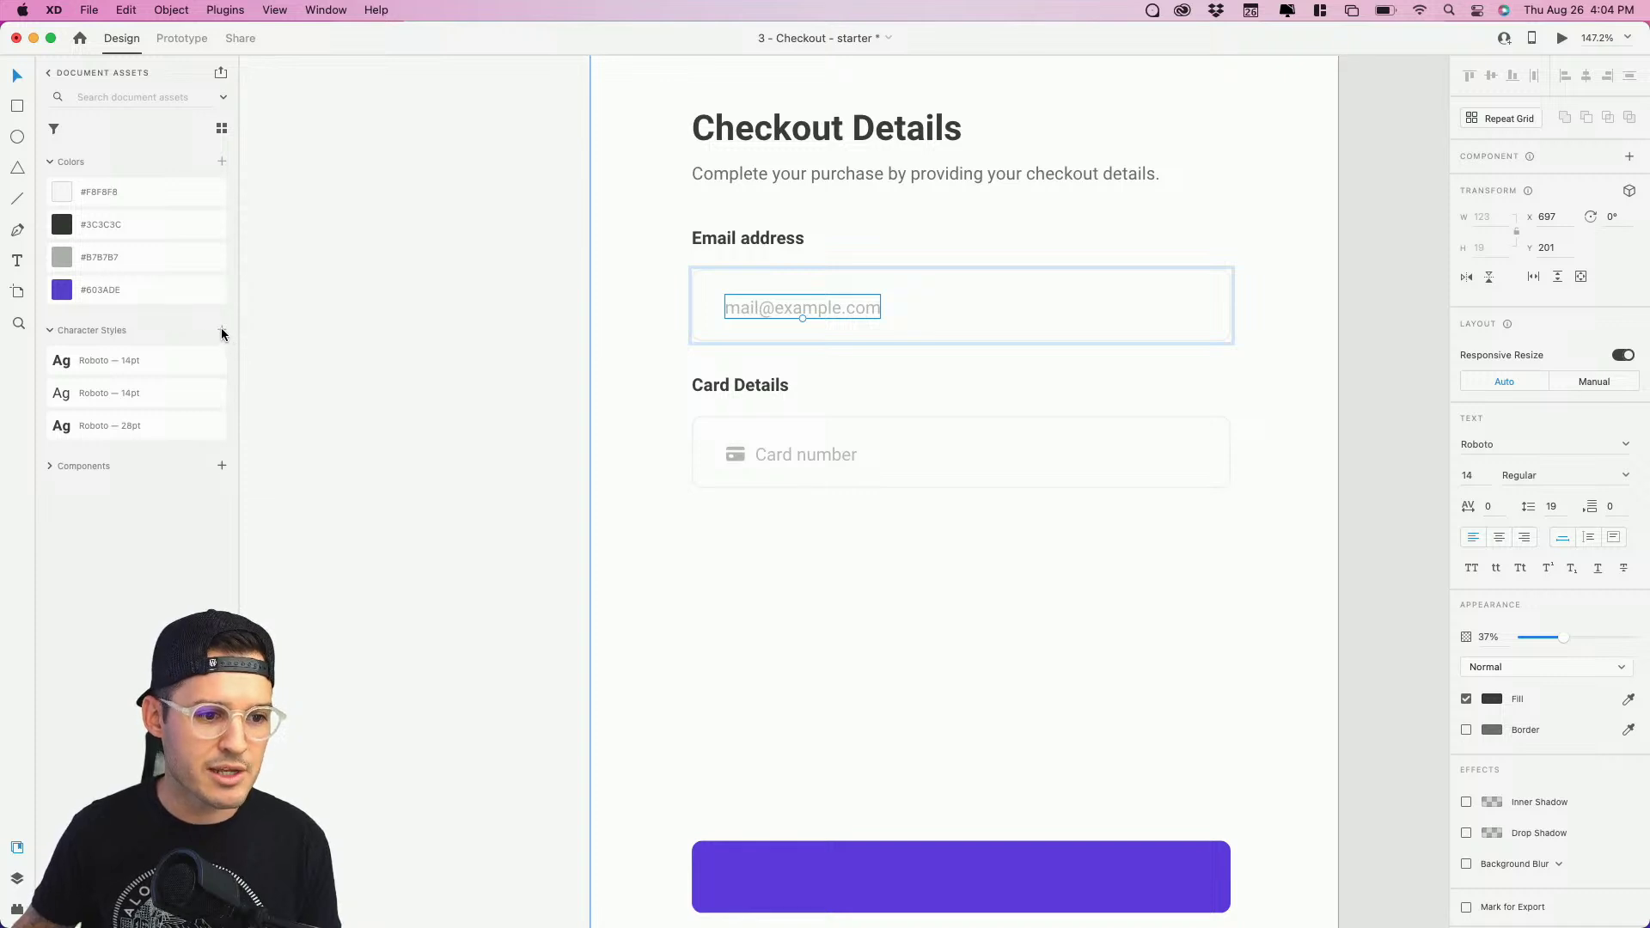
{"action": "left_click", "coordinate": [822, 458], "text": "super"}
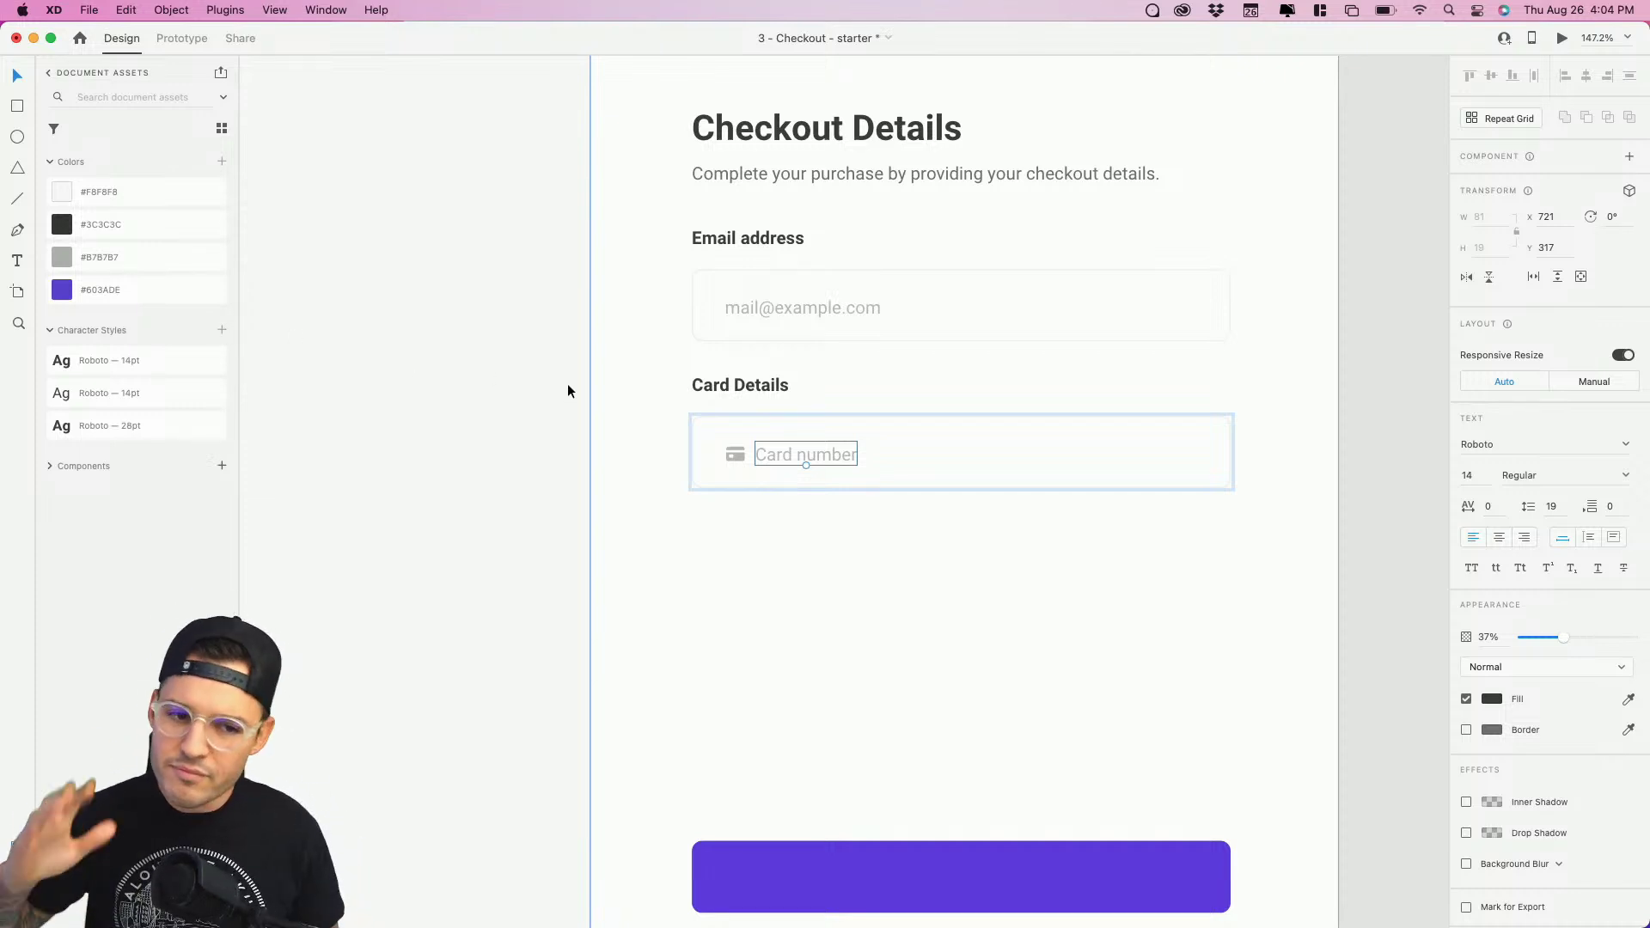
{"action": "double_click", "coordinate": [117, 426]}
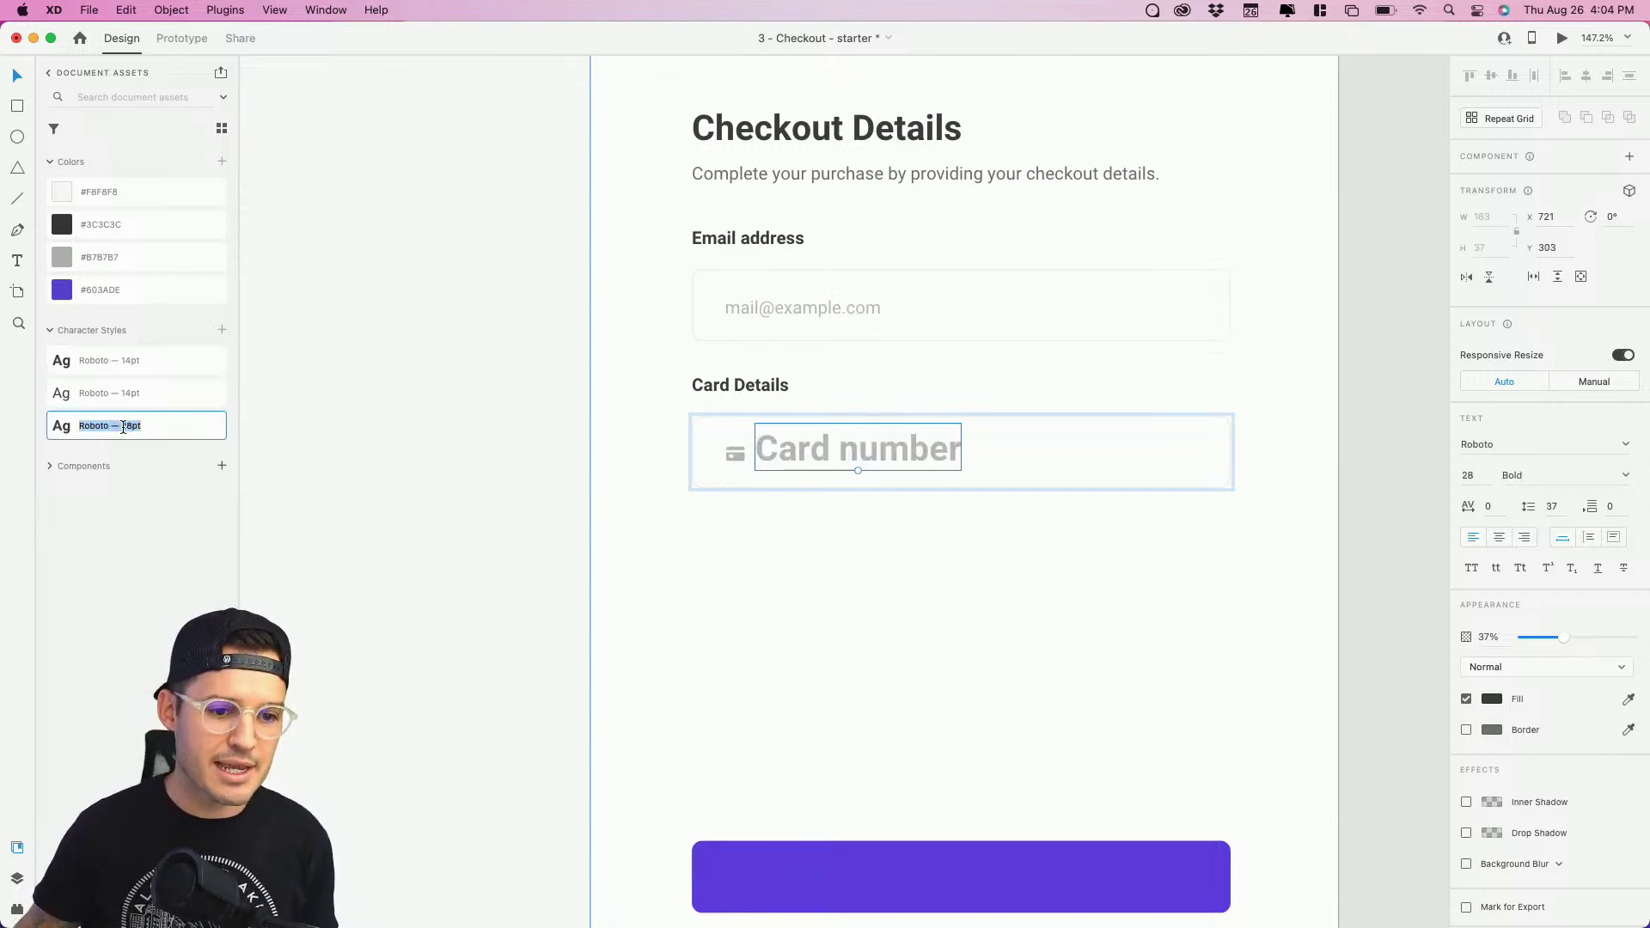
{"action": "key", "text": "Return"}
{"action": "key", "text": "super+z"}
{"action": "key", "text": "super+z"}
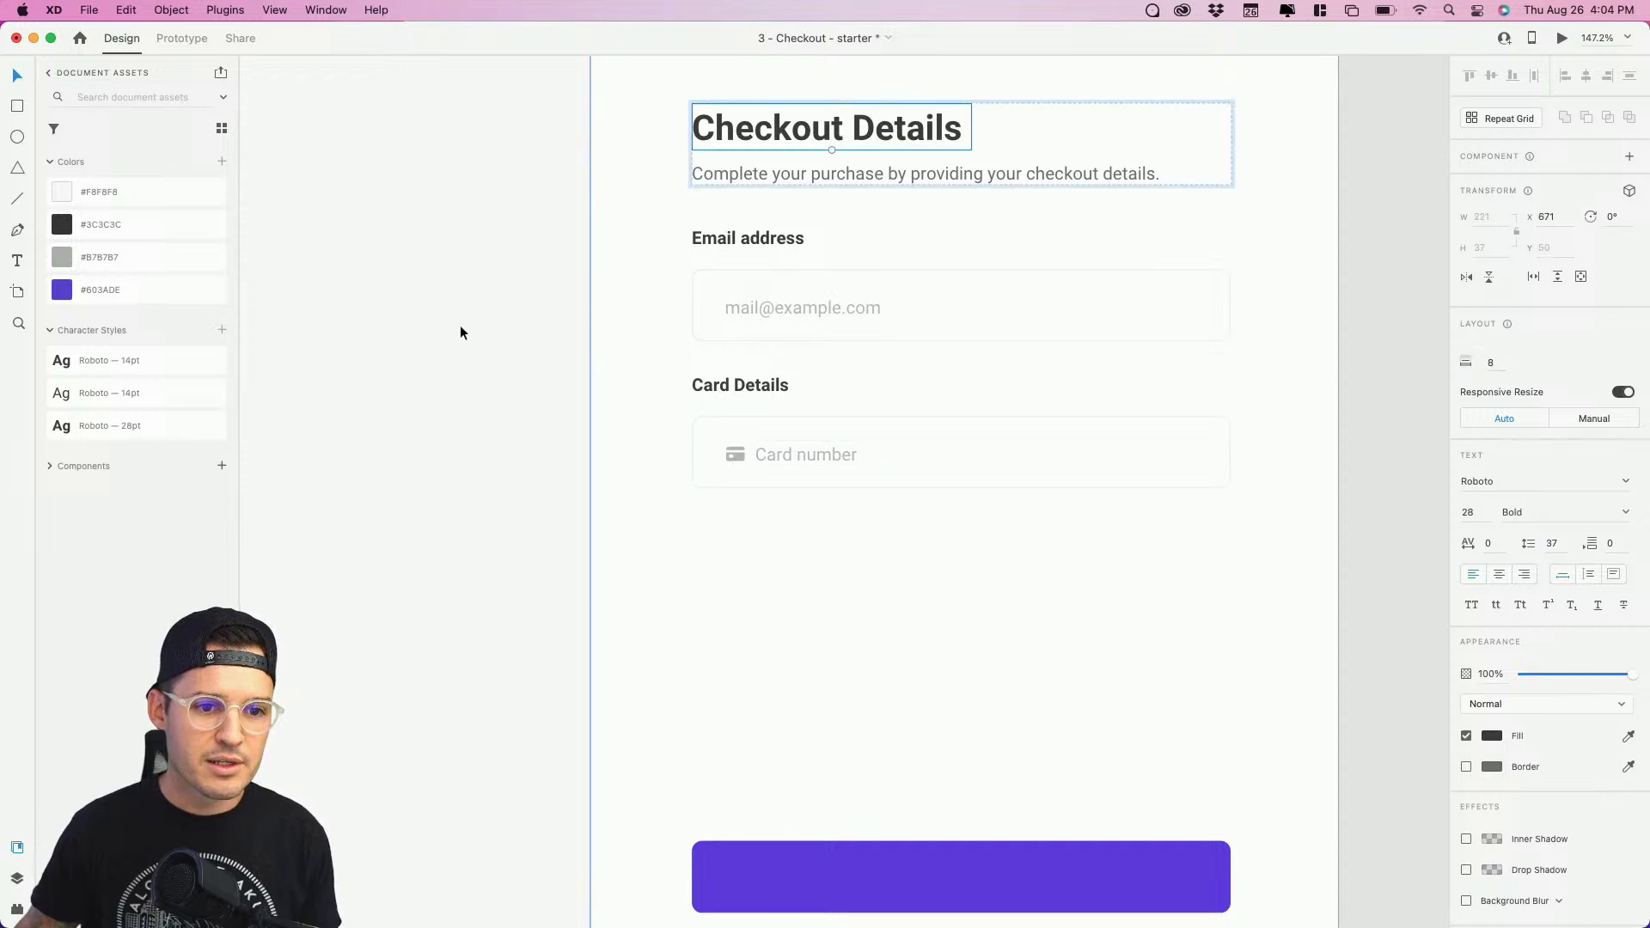
Step: Rename the 28 pt Roboto character style as Main Headline
{"action": "double_click", "coordinate": [101, 427]}
{"action": "type", "text": "Ma"}
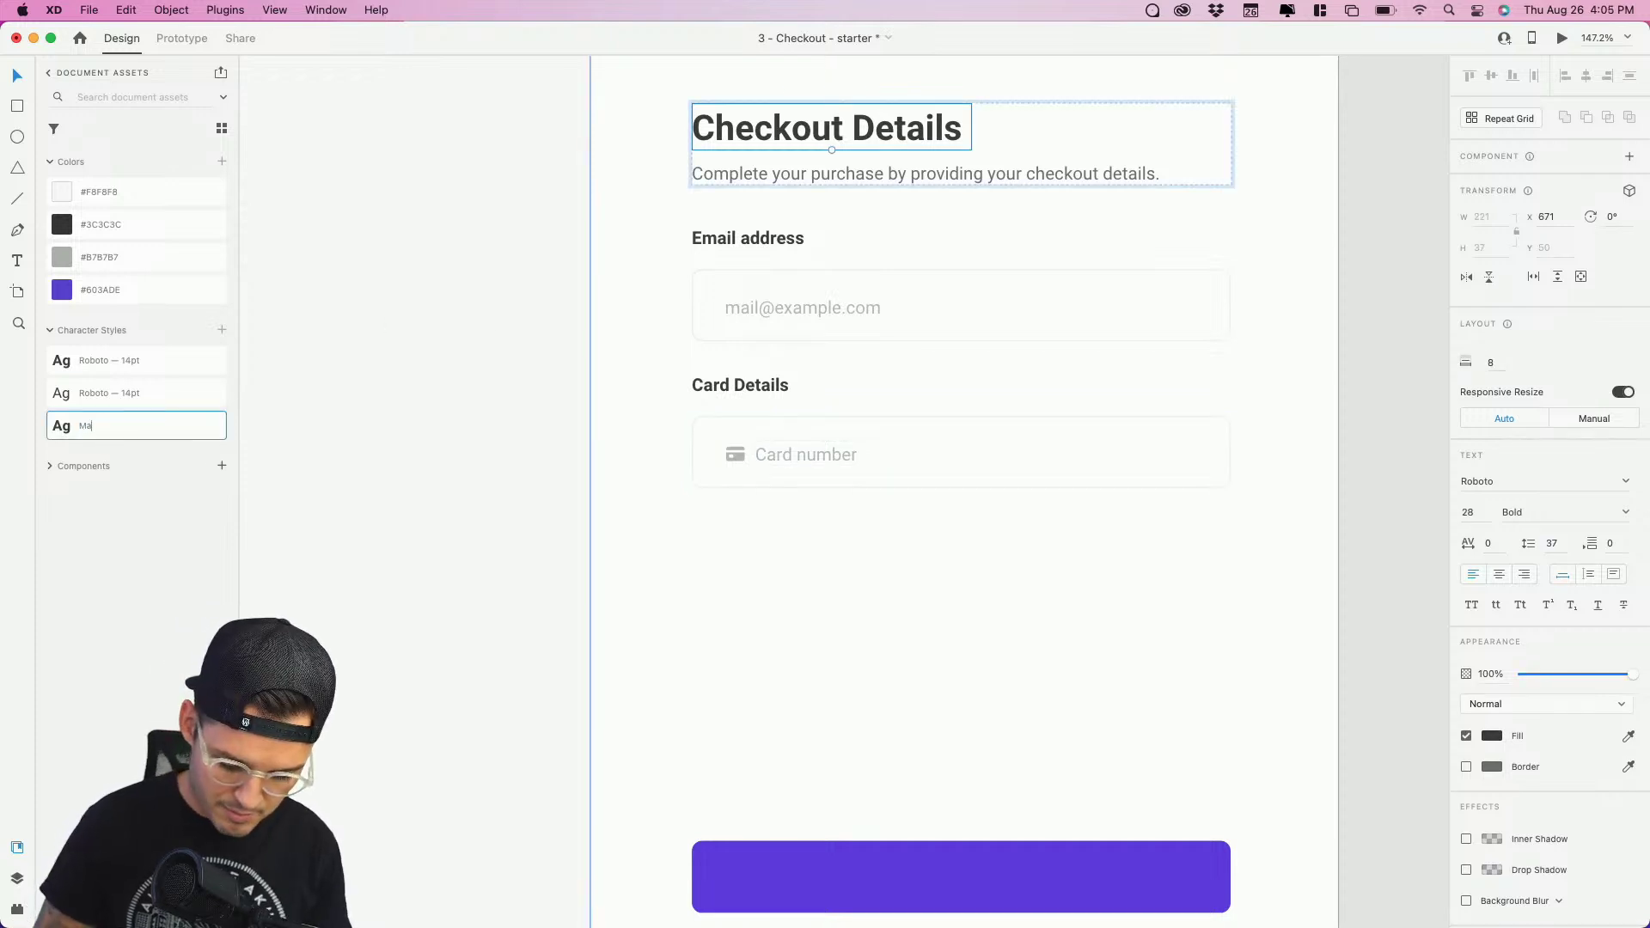
{"action": "type", "text": "in Headline"}
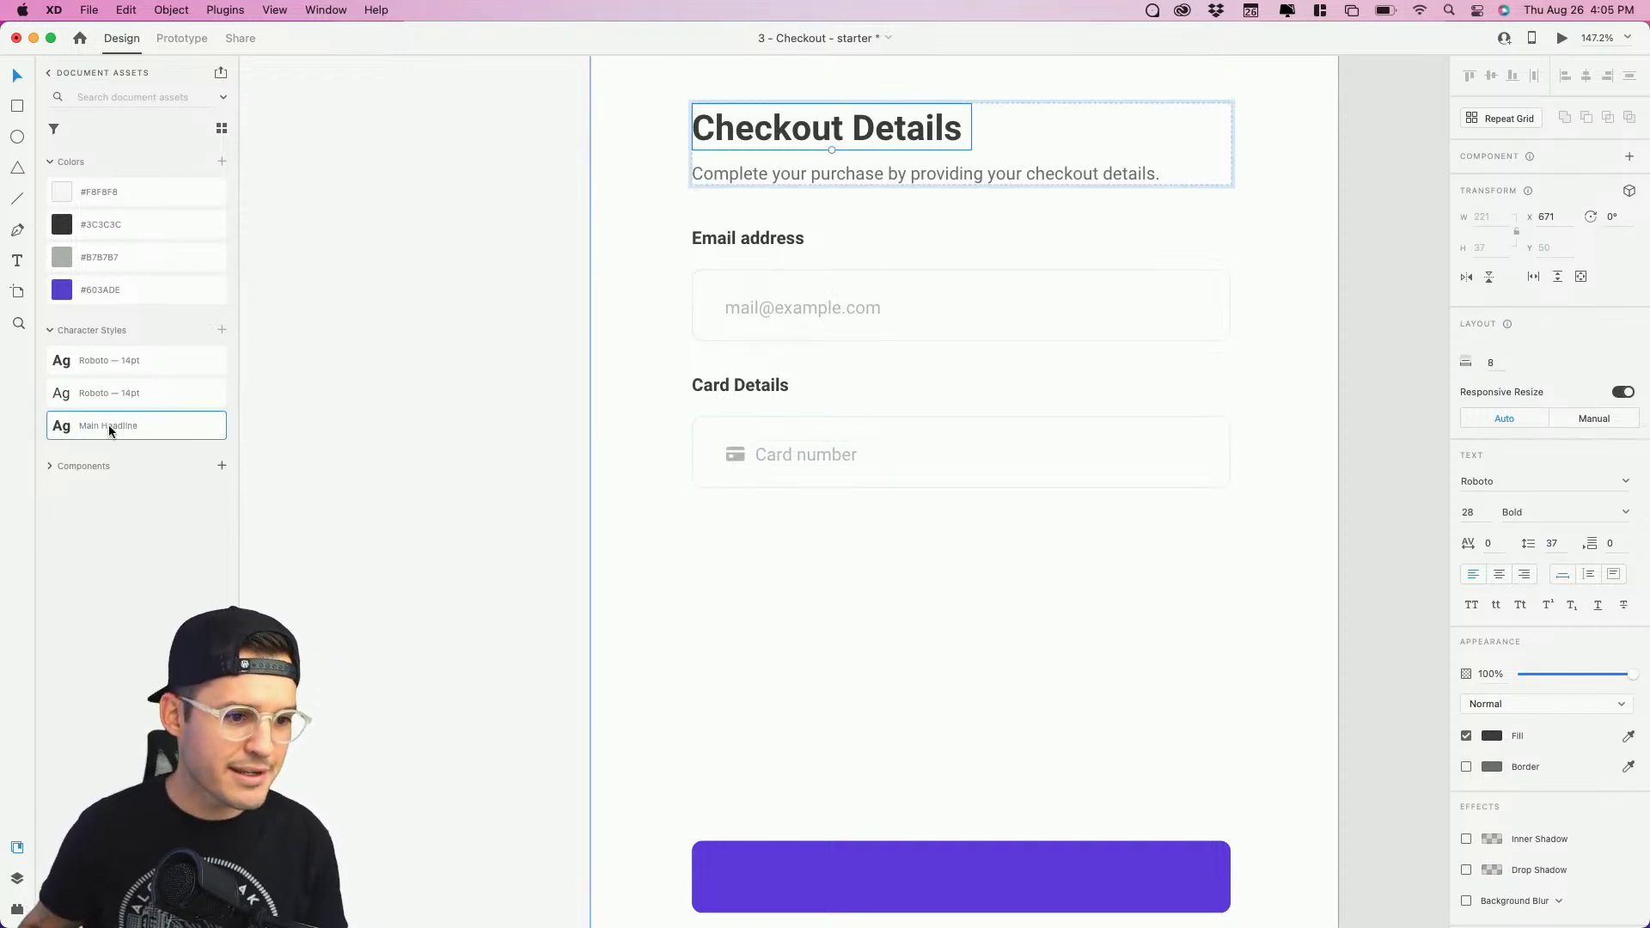
{"action": "left_click", "coordinate": [746, 173]}
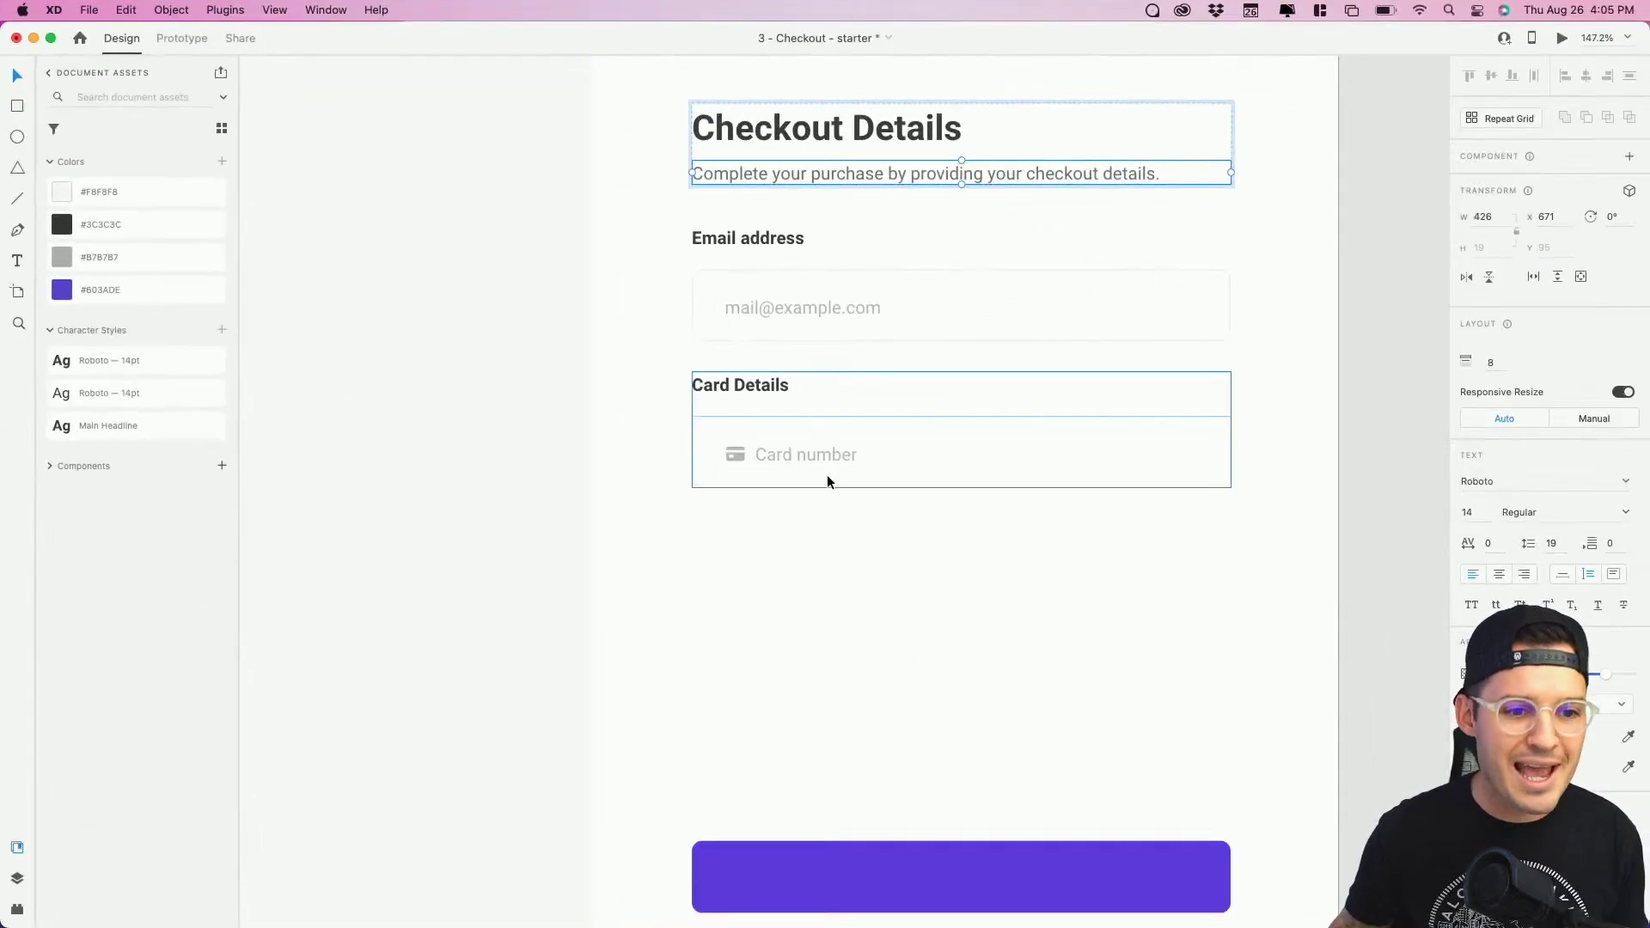
{"action": "left_click", "coordinate": [841, 514]}
Step: Rename the group holding the email field's placeholder text and box as Input
{"action": "scroll", "coordinate": [840, 514], "scroll_direction": "up", "scroll_amount": 1}
{"action": "left_click", "coordinate": [715, 461]}
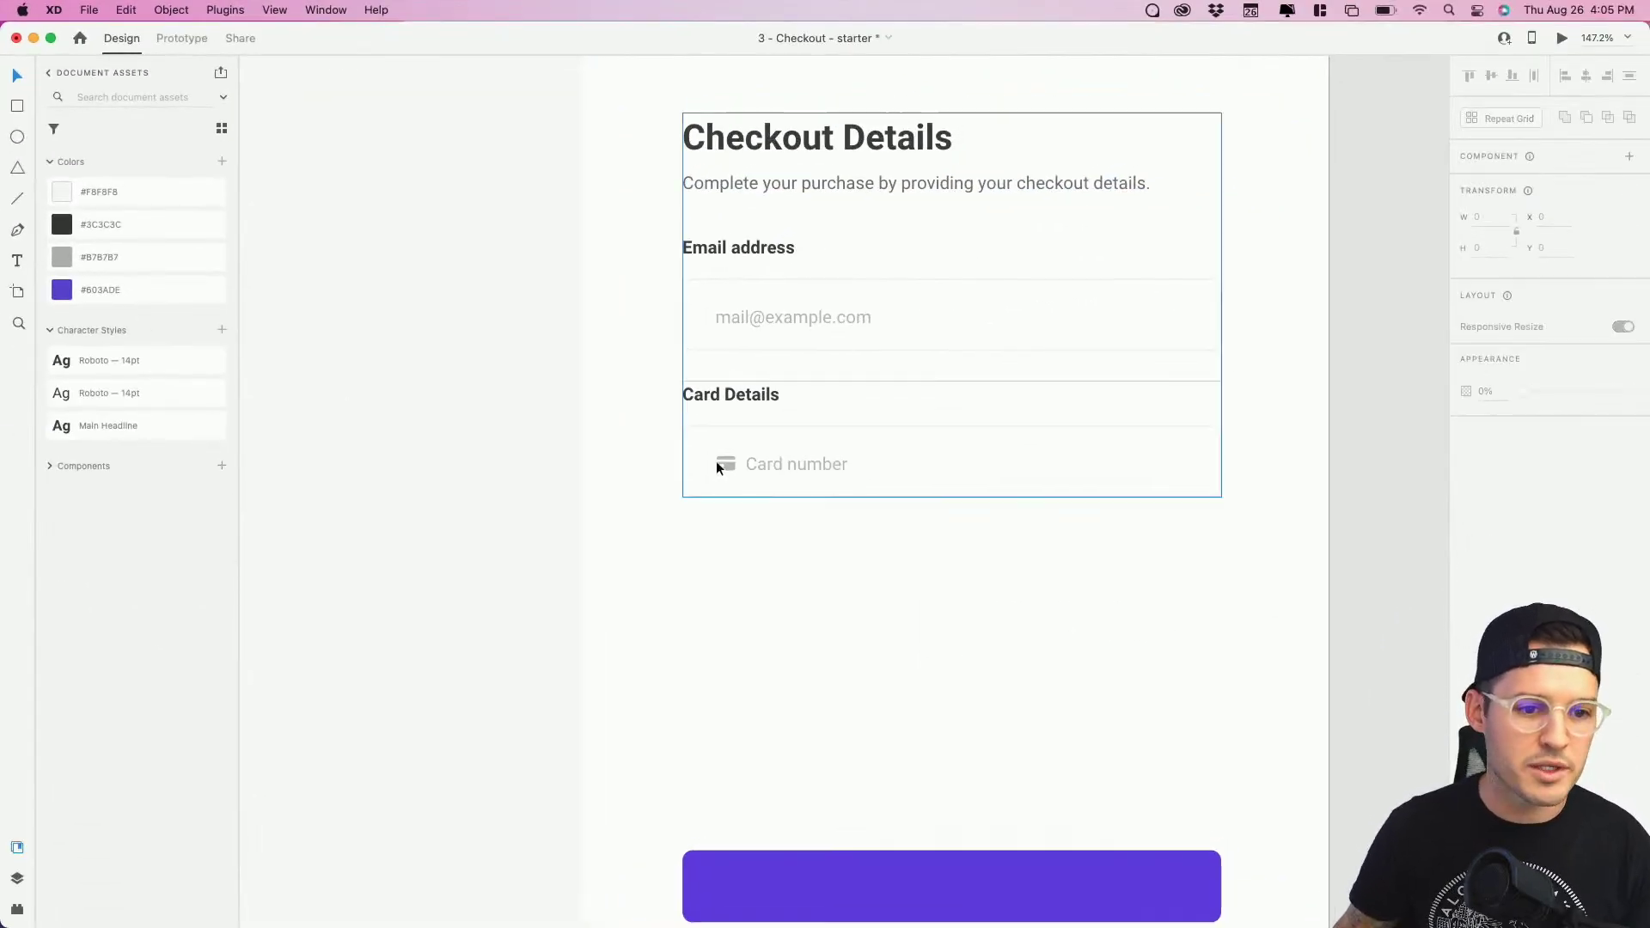
{"action": "double_click", "coordinate": [707, 333]}
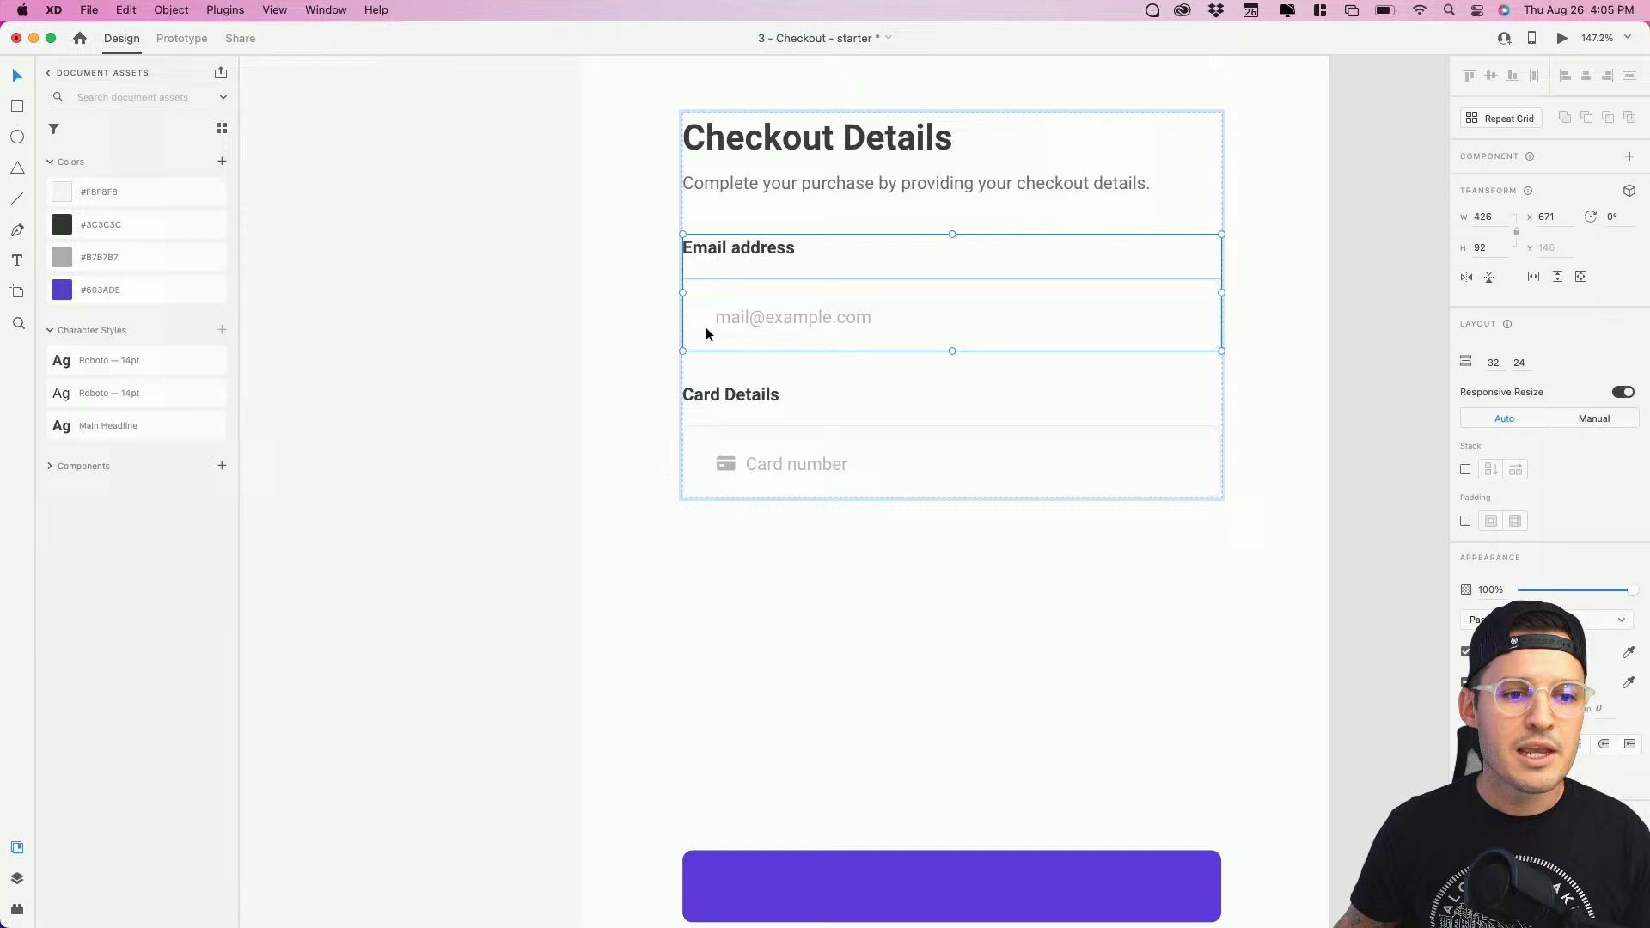
{"action": "double_click", "coordinate": [848, 327]}
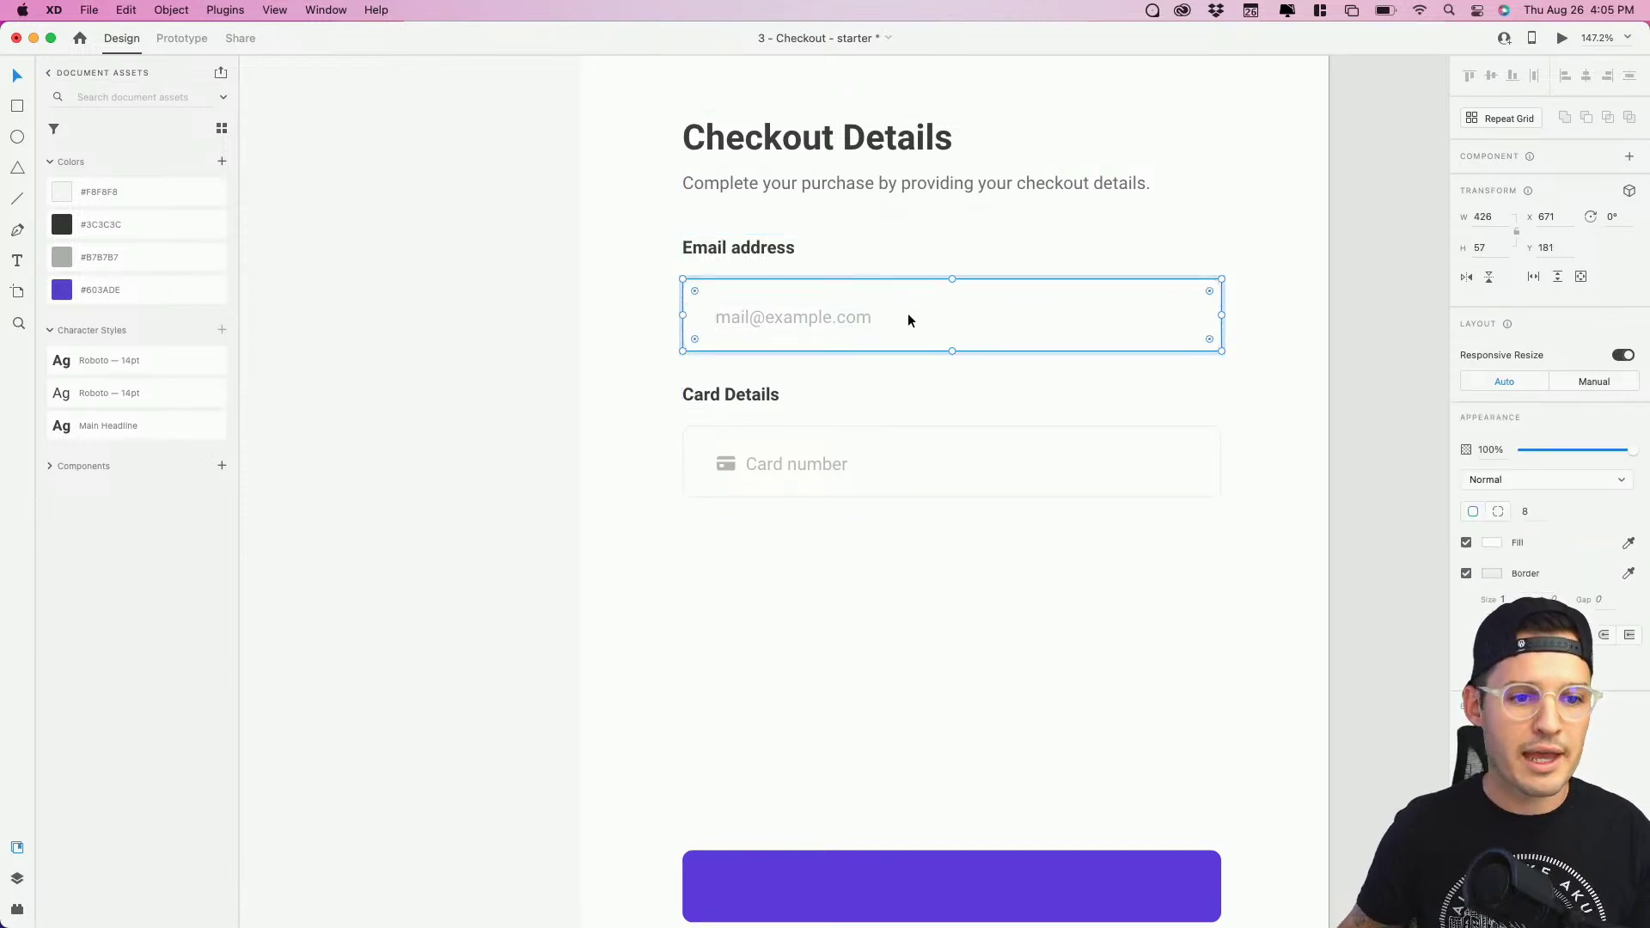
{"action": "left_click", "coordinate": [777, 318], "text": "shift"}
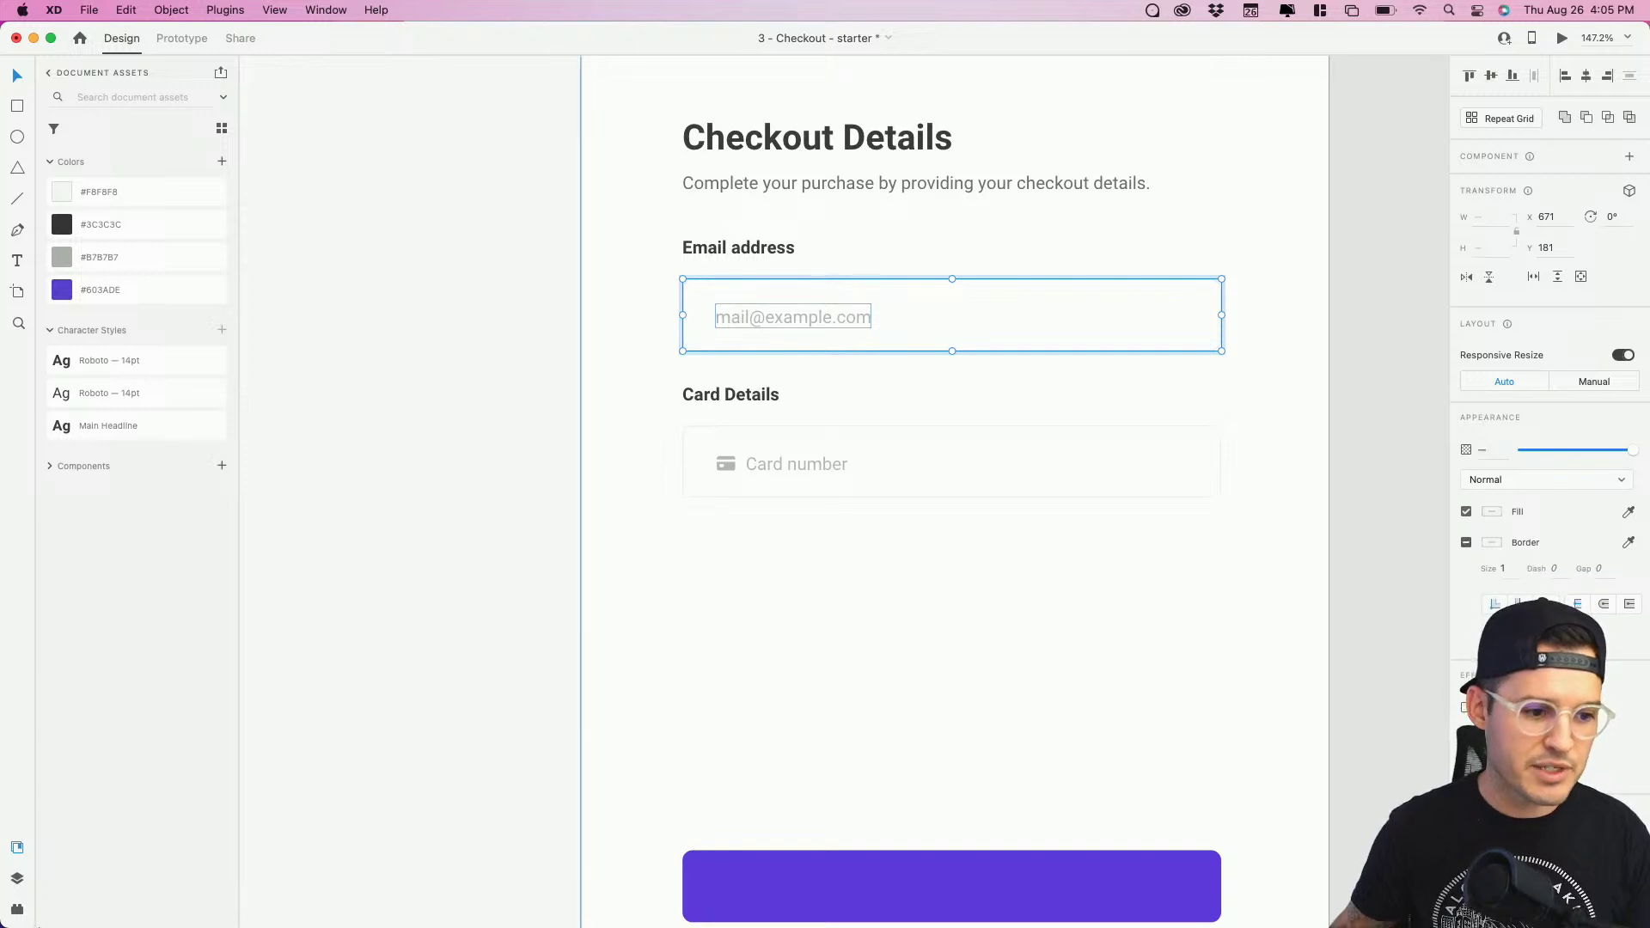
{"action": "left_click", "coordinate": [18, 876]}
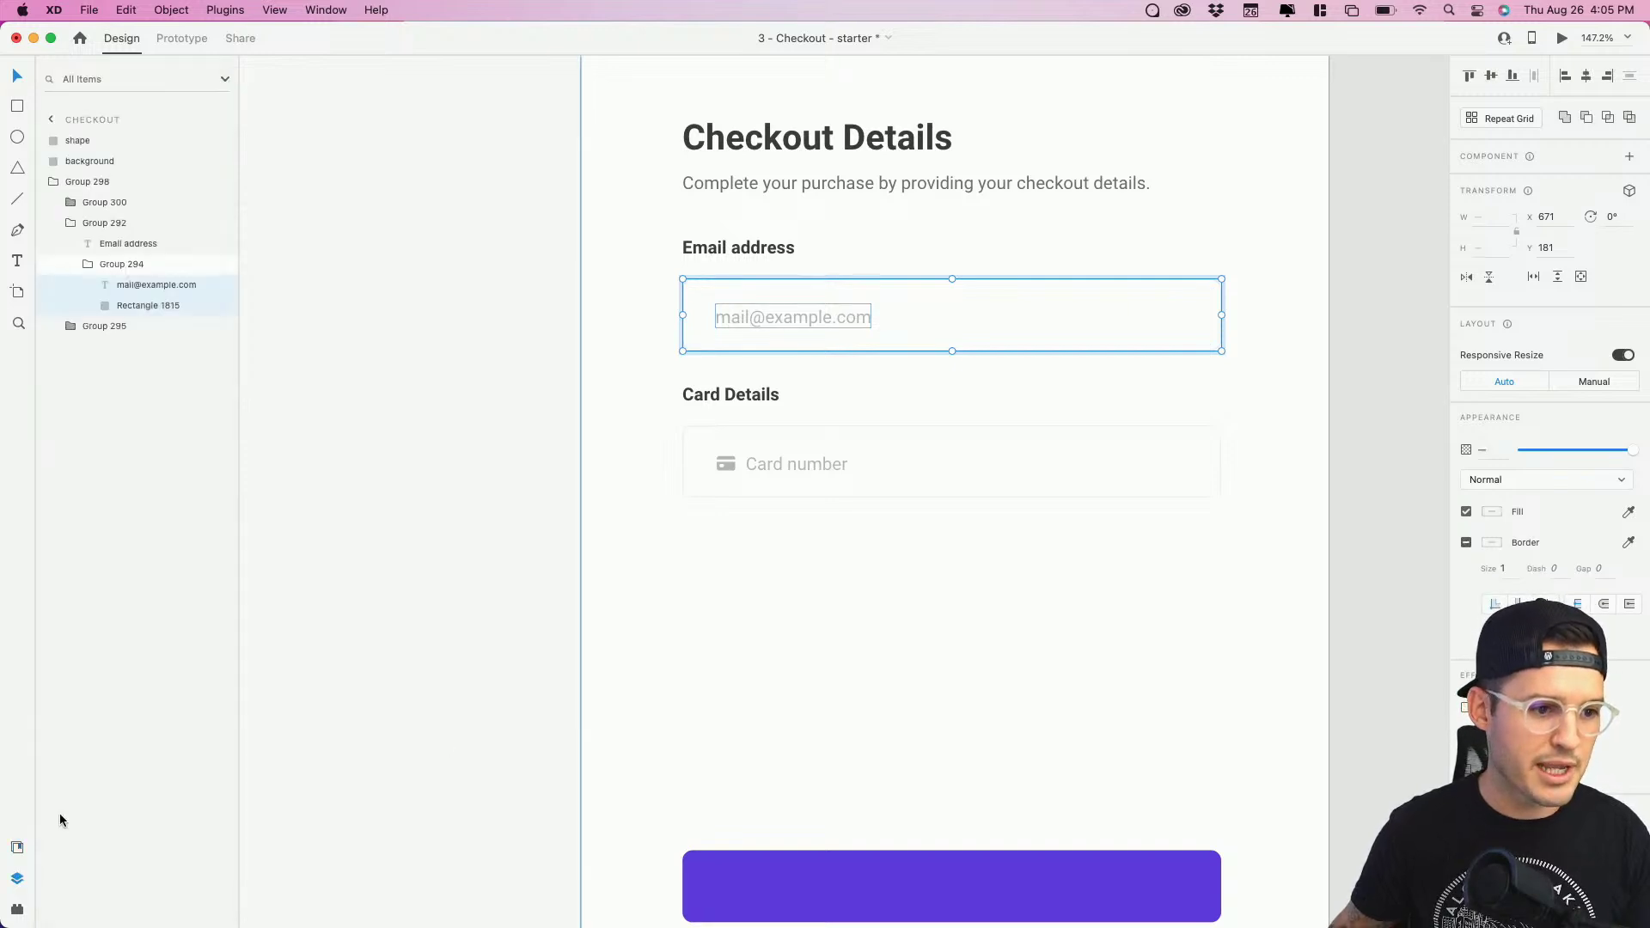
{"action": "left_click", "coordinate": [111, 266]}
{"action": "double_click", "coordinate": [110, 266]}
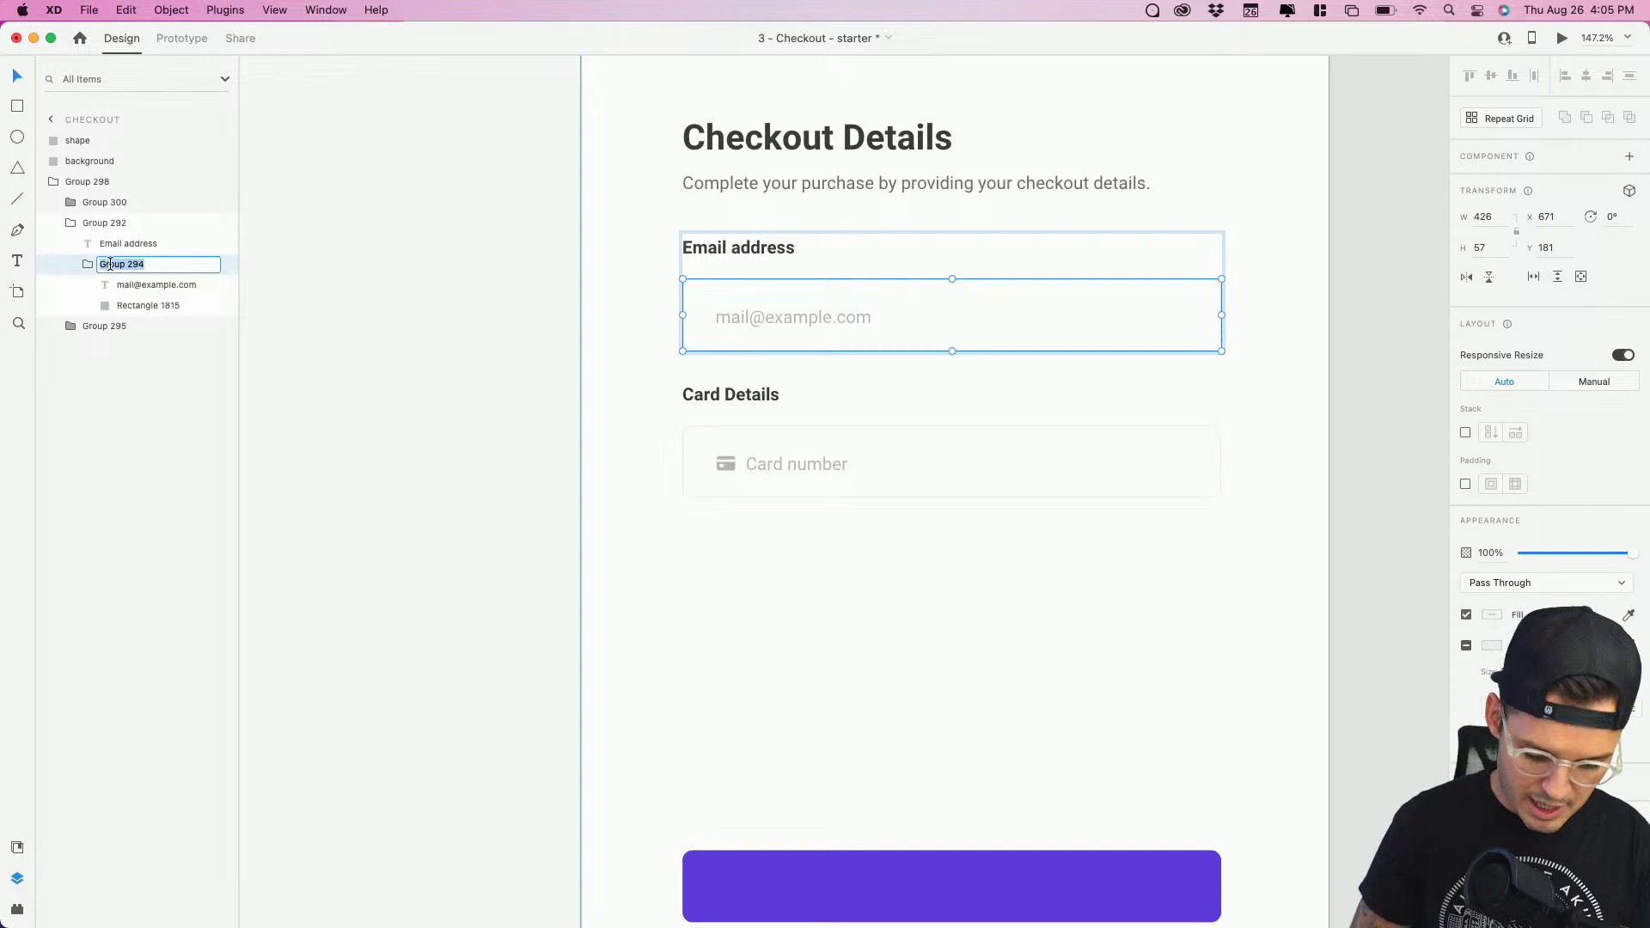
{"action": "type", "text": "In"}
{"action": "key", "text": "Return"}
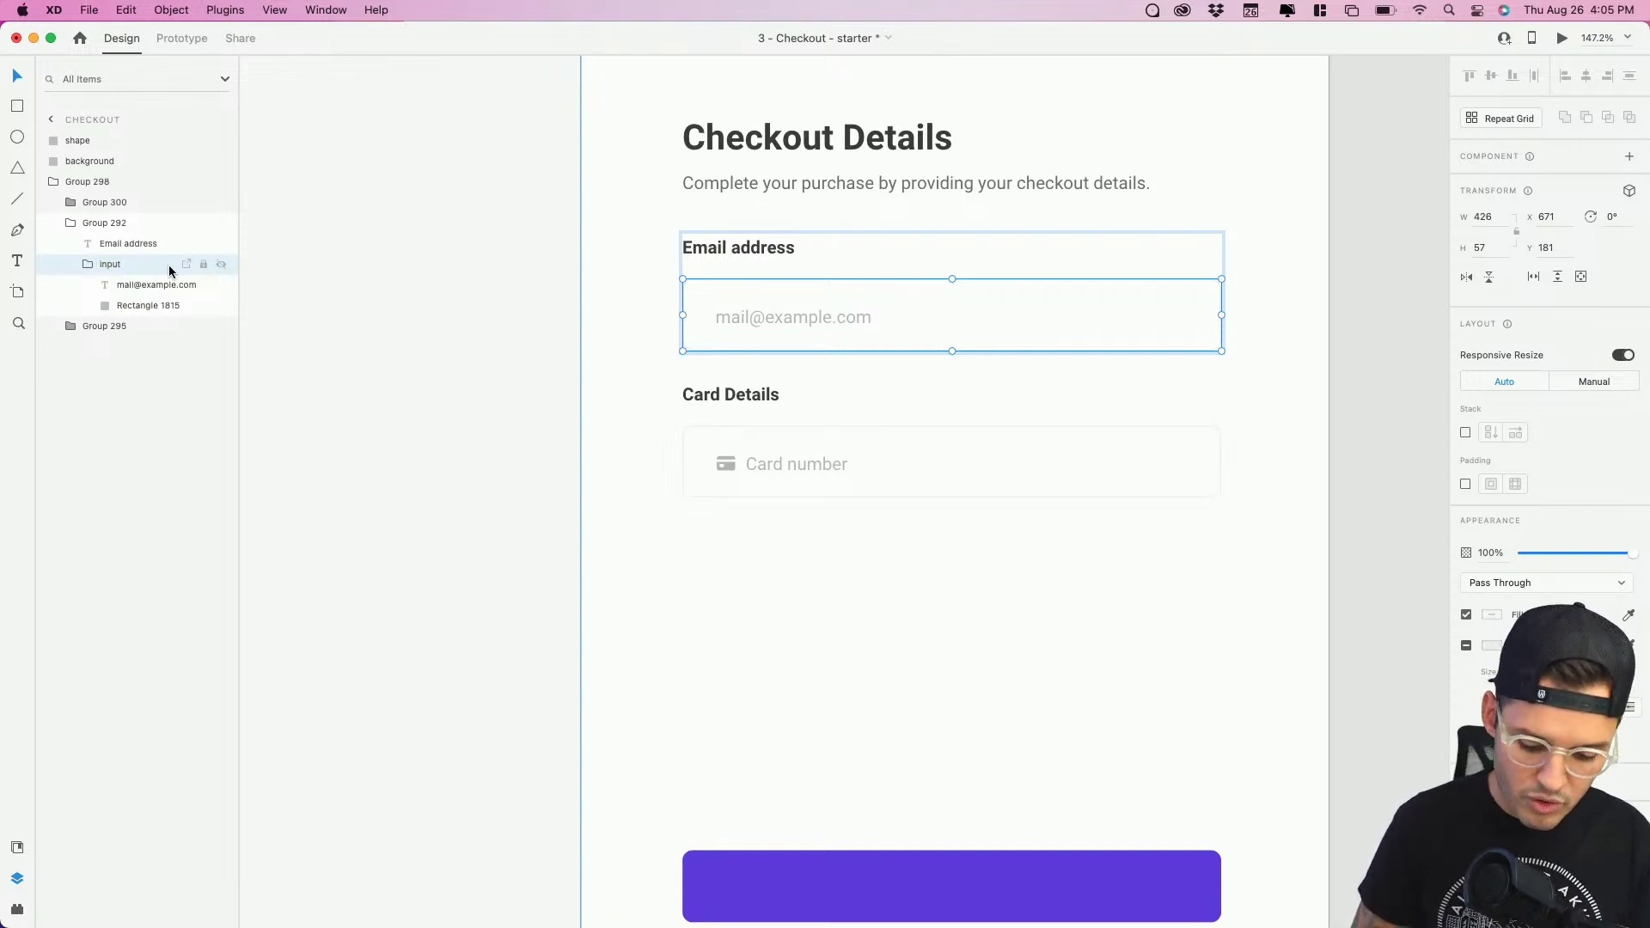
Step: Turn the email Input group into a component and add a new state named Active
{"action": "key", "text": "super+k"}
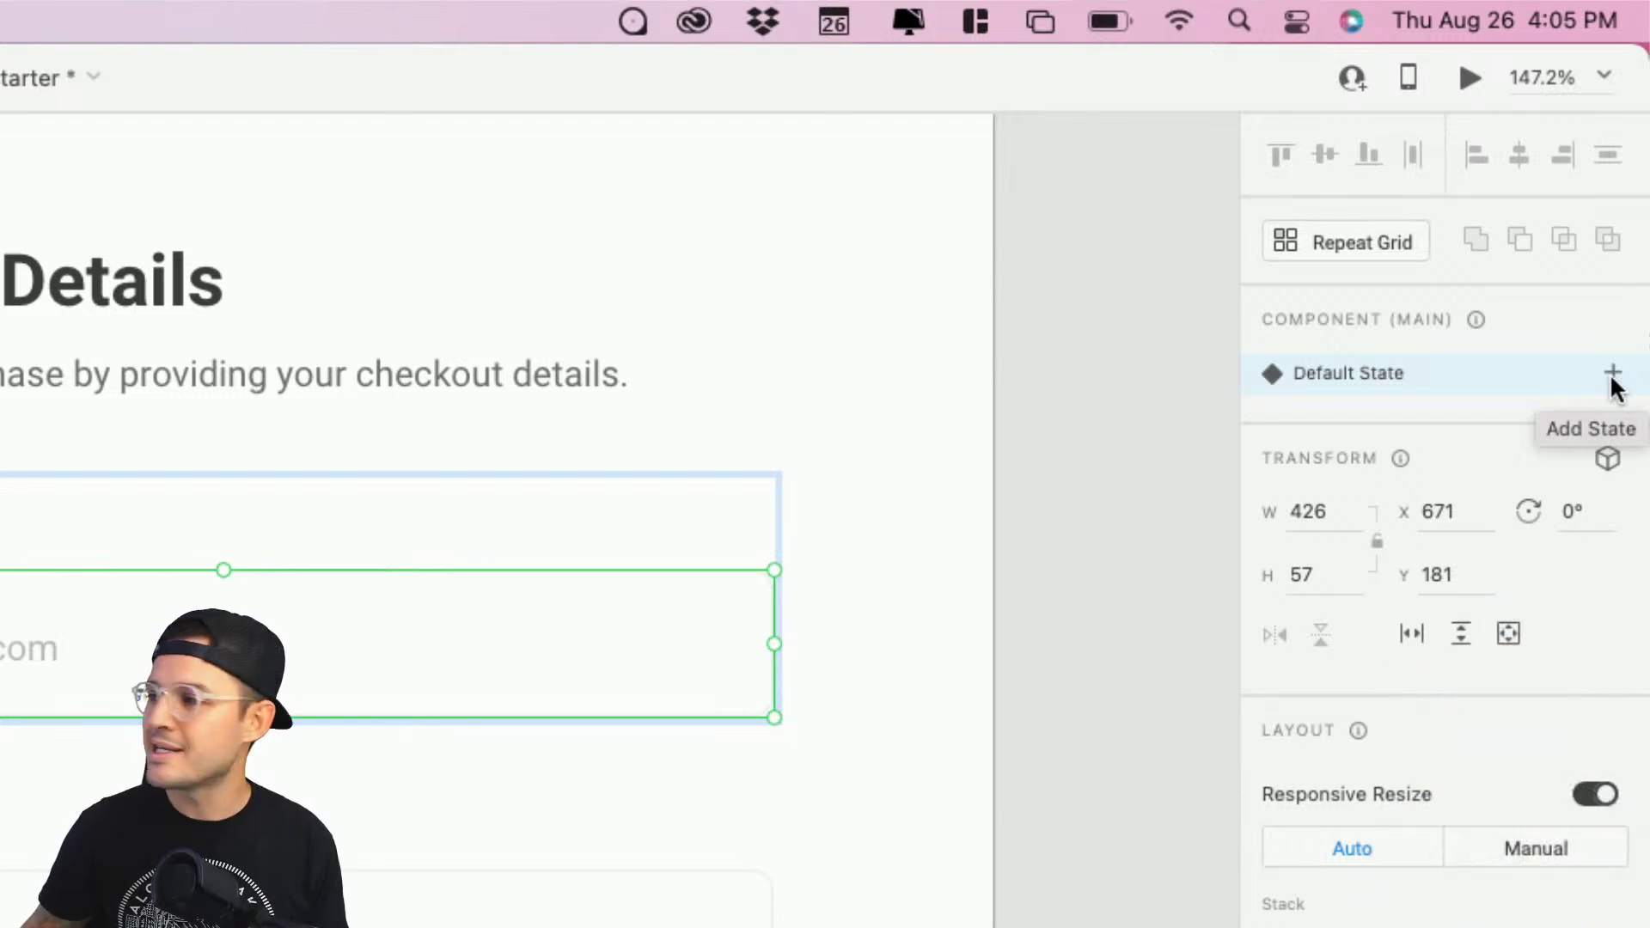
{"action": "left_click", "coordinate": [1612, 378]}
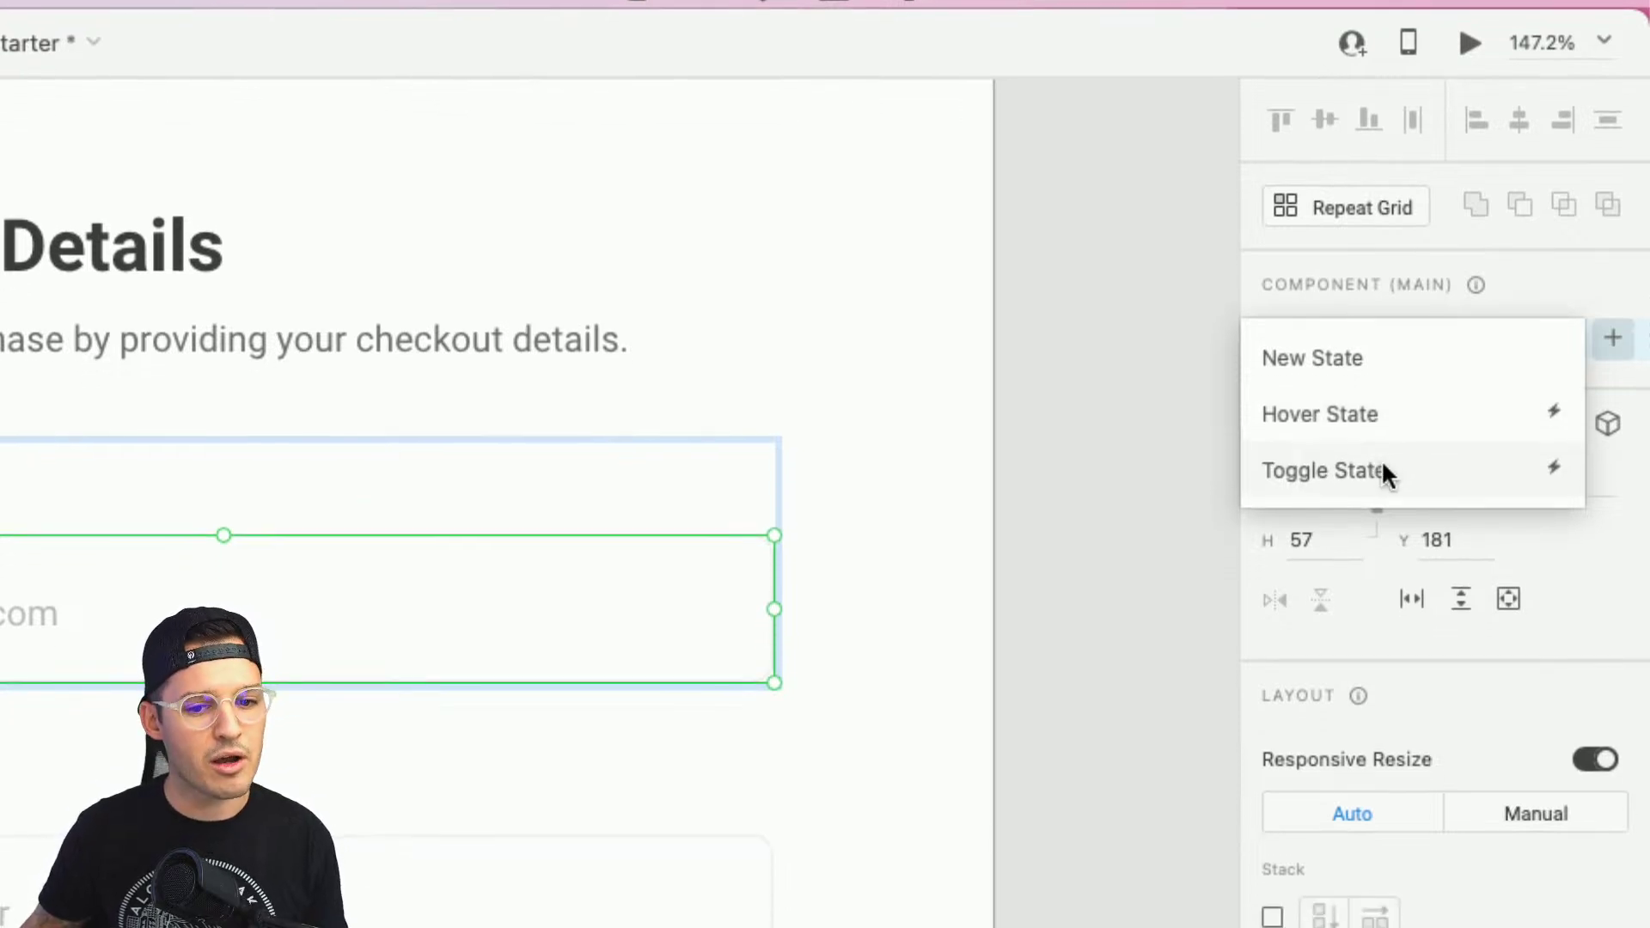
{"action": "left_click", "coordinate": [1385, 361]}
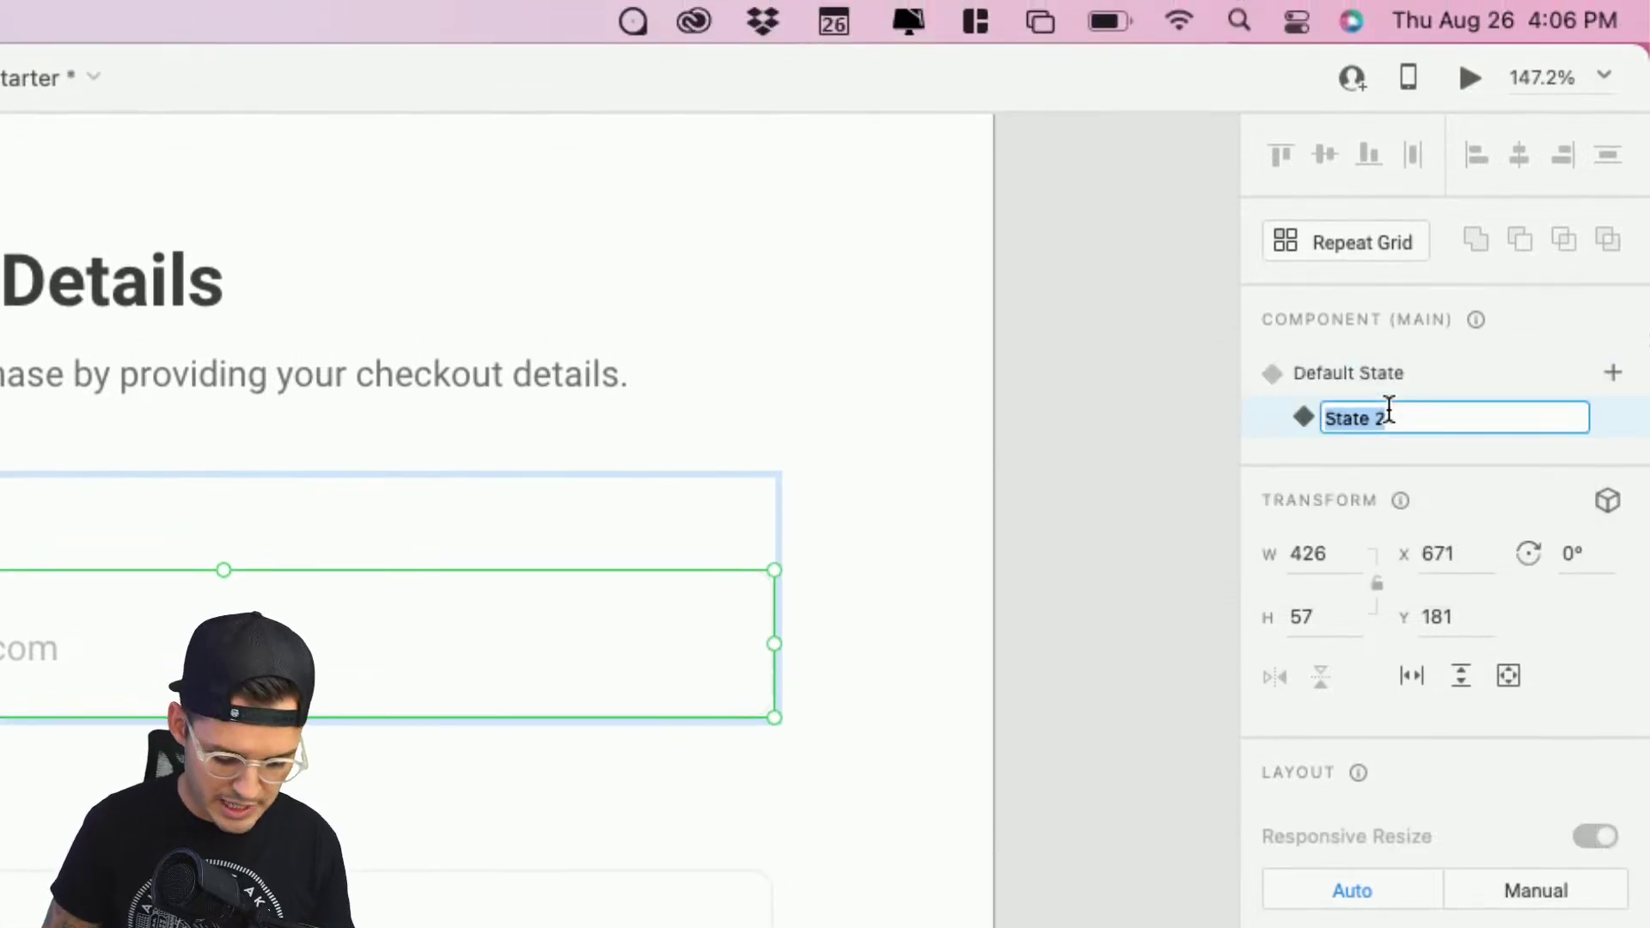
{"action": "type", "text": "Active"}
{"action": "key", "text": "Return"}
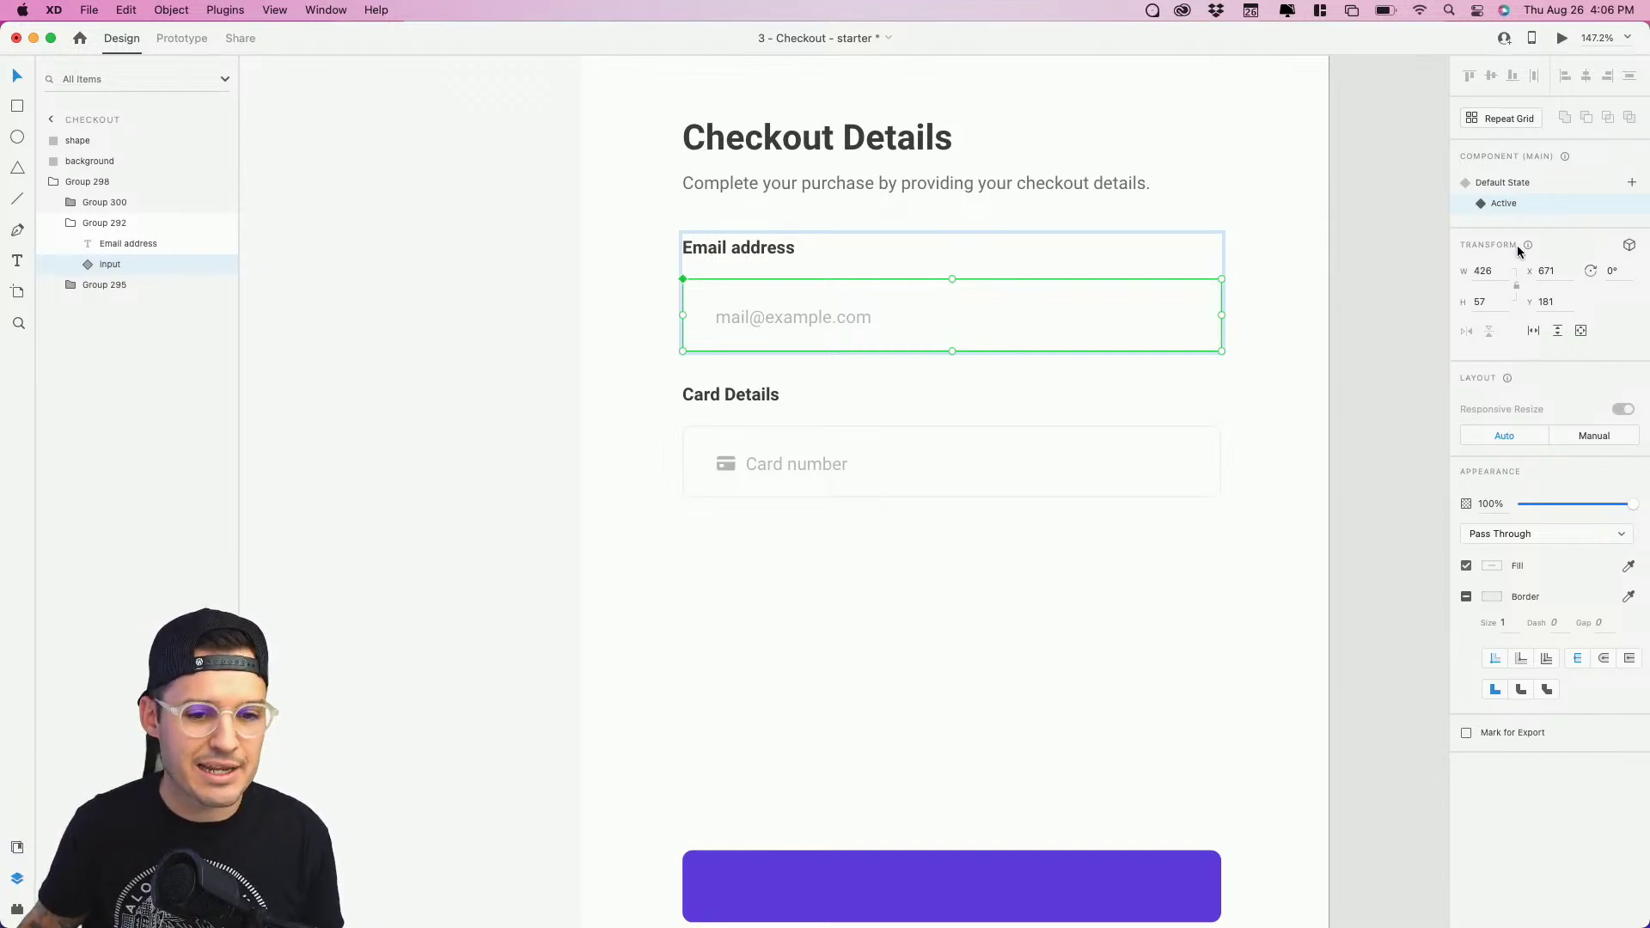
Step: Apply the saved #603ADE colour to the border of the email input's box in the component's Active state
{"action": "left_click", "coordinate": [1478, 183]}
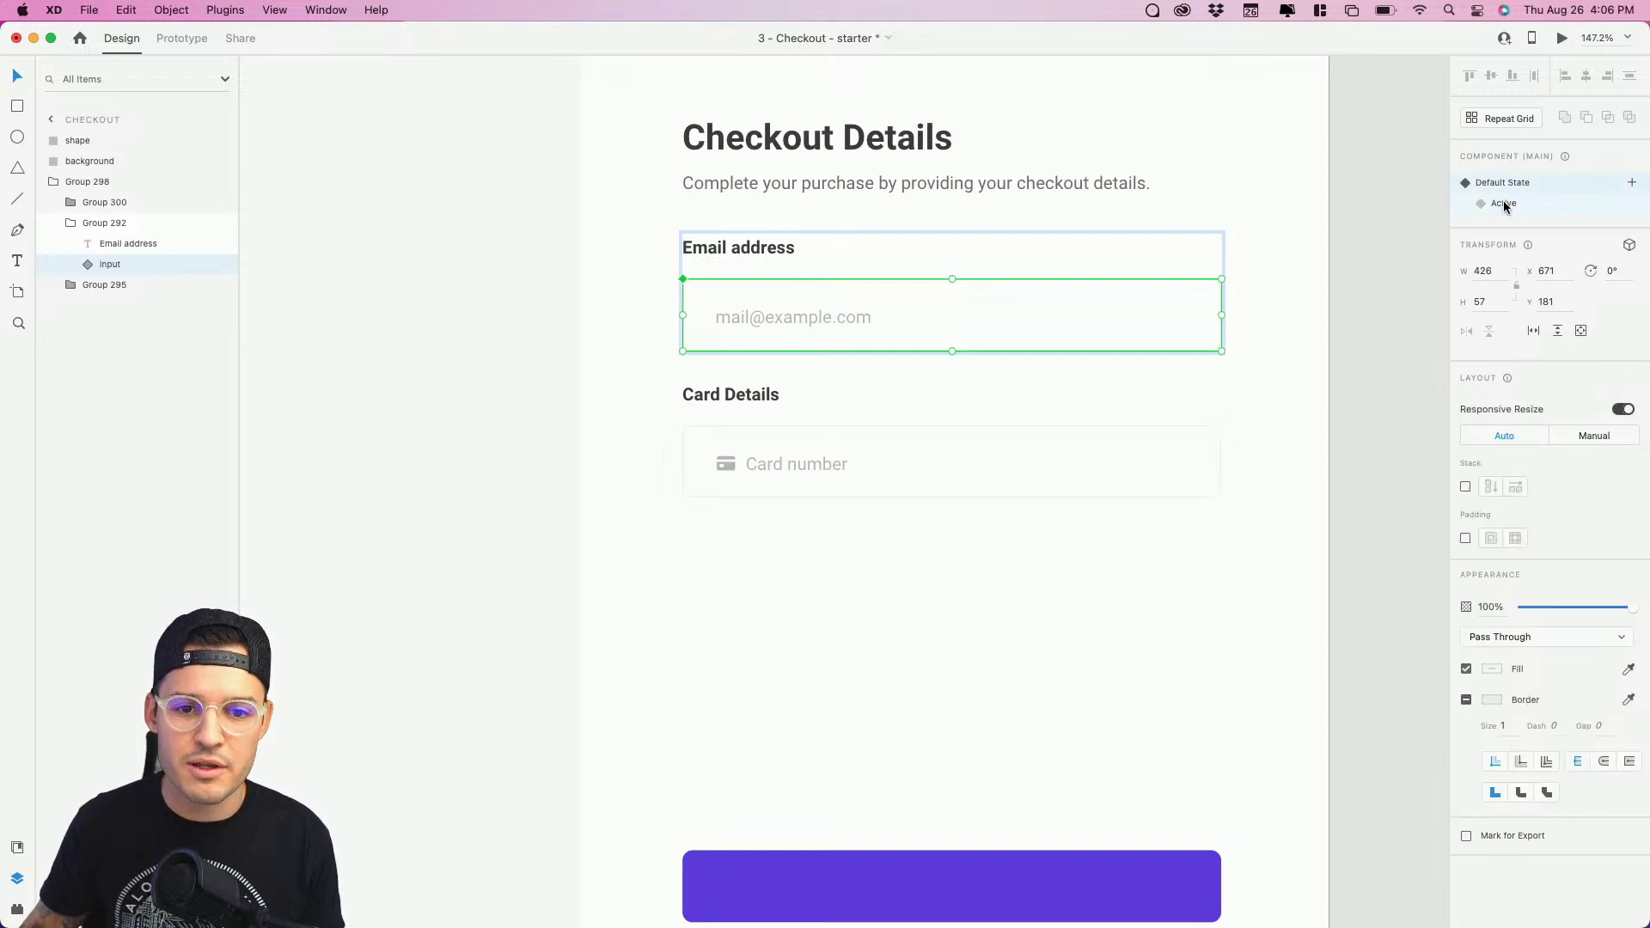
{"action": "double_click", "coordinate": [1161, 330]}
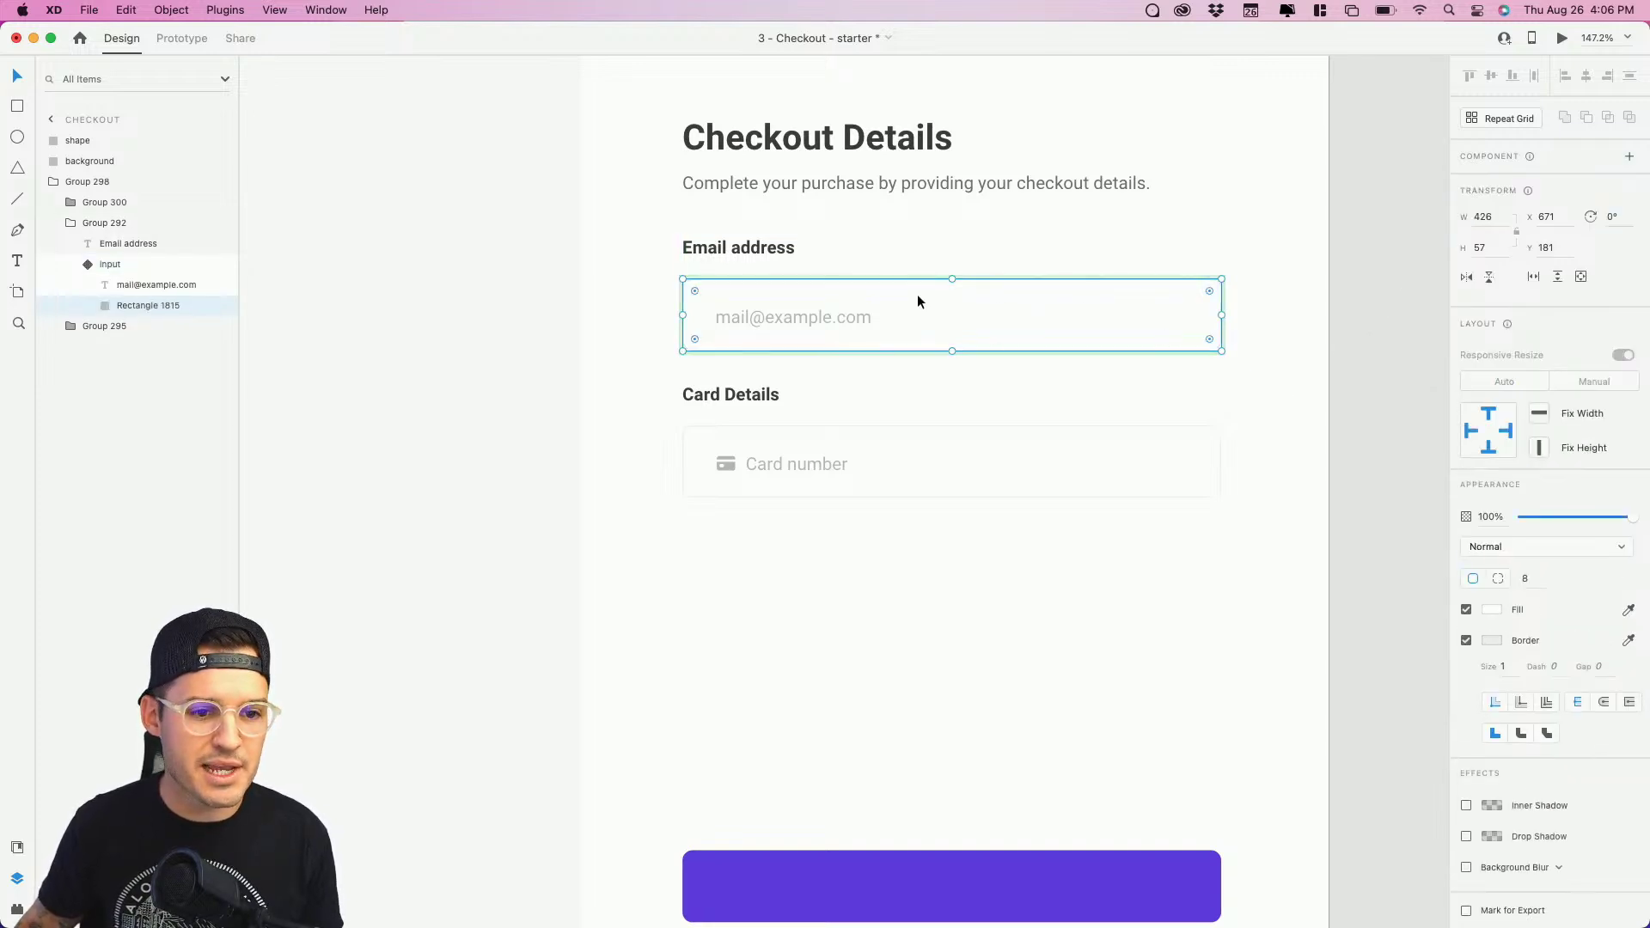
{"action": "left_click", "coordinate": [1491, 642]}
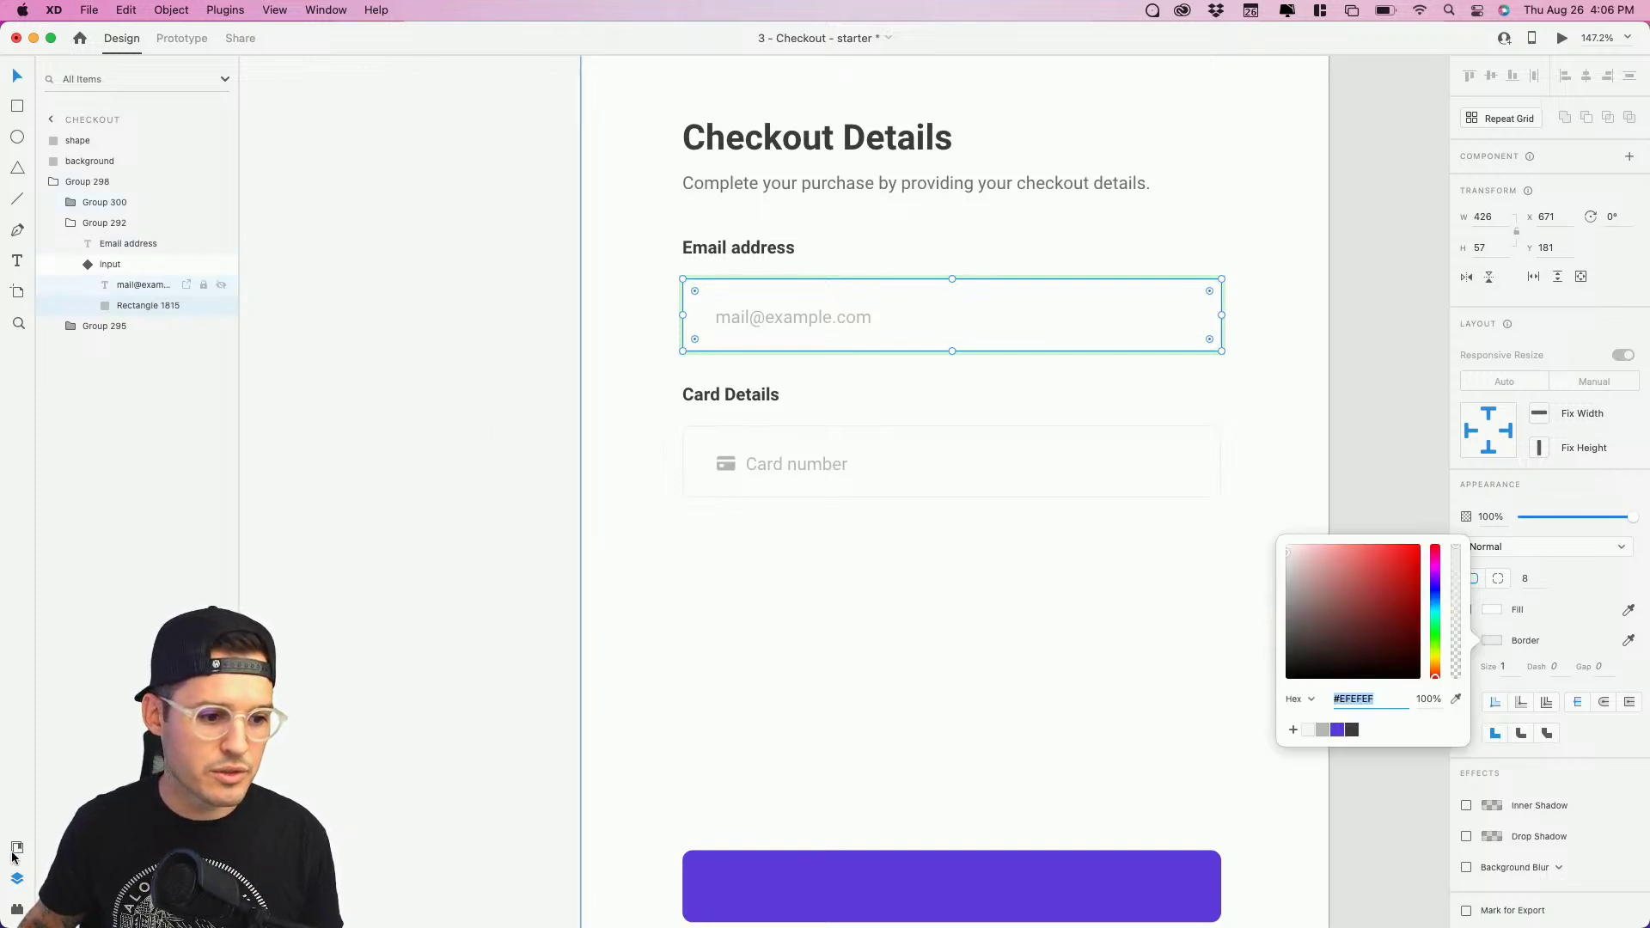
{"action": "left_click", "coordinate": [16, 849]}
{"action": "right_click", "coordinate": [102, 294]}
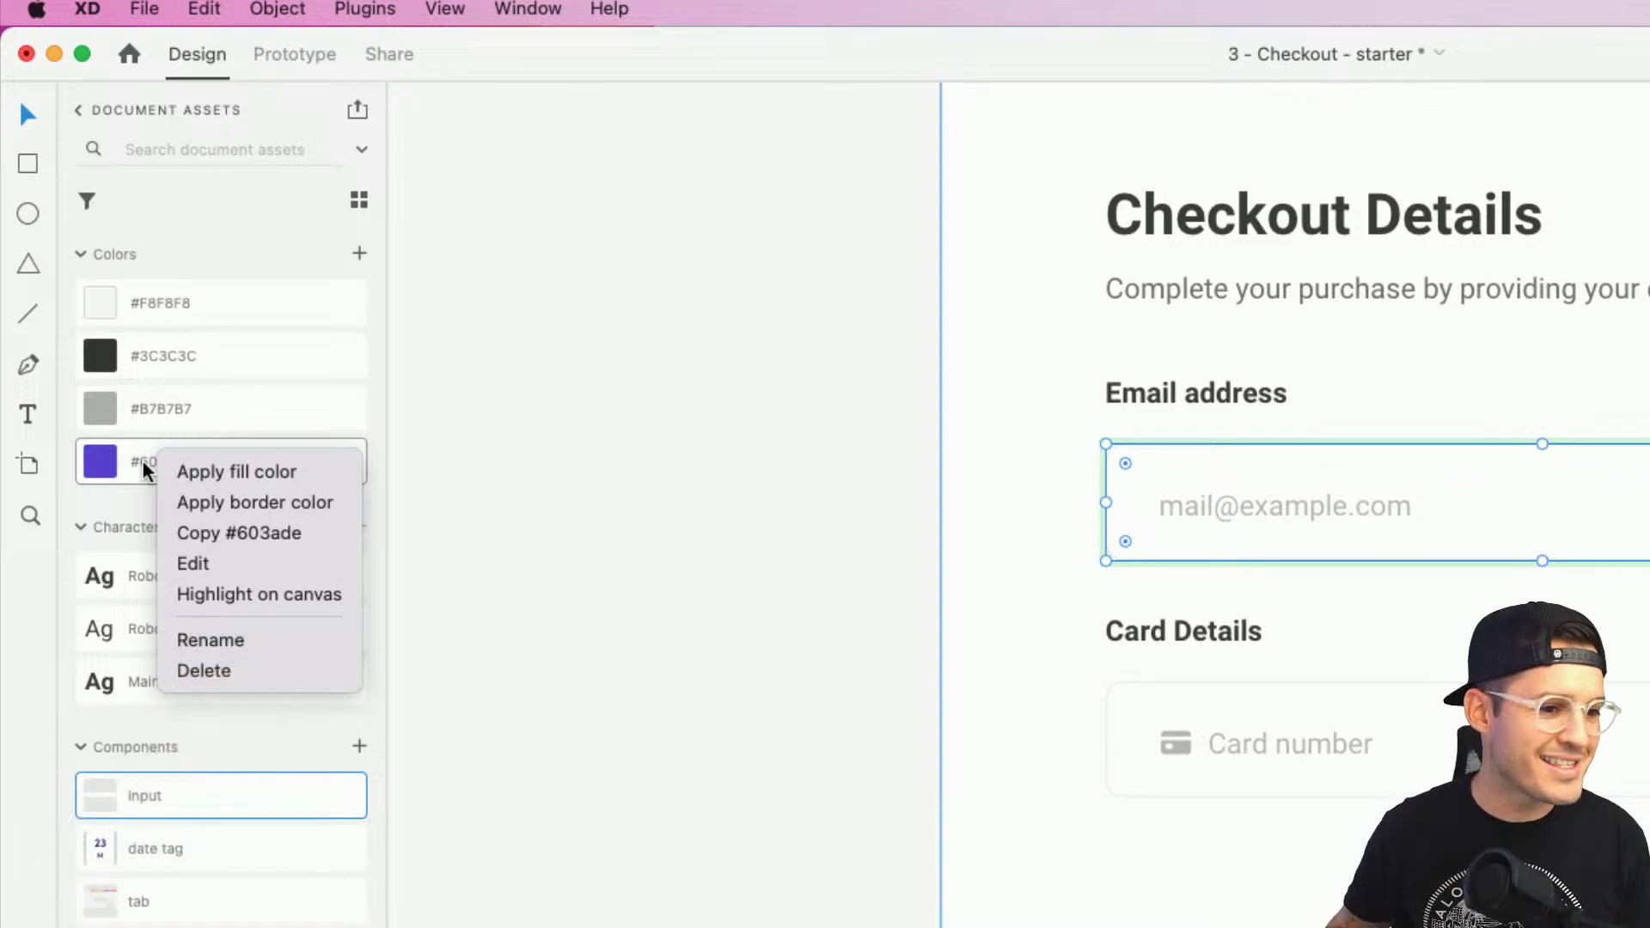
{"action": "left_click", "coordinate": [220, 502]}
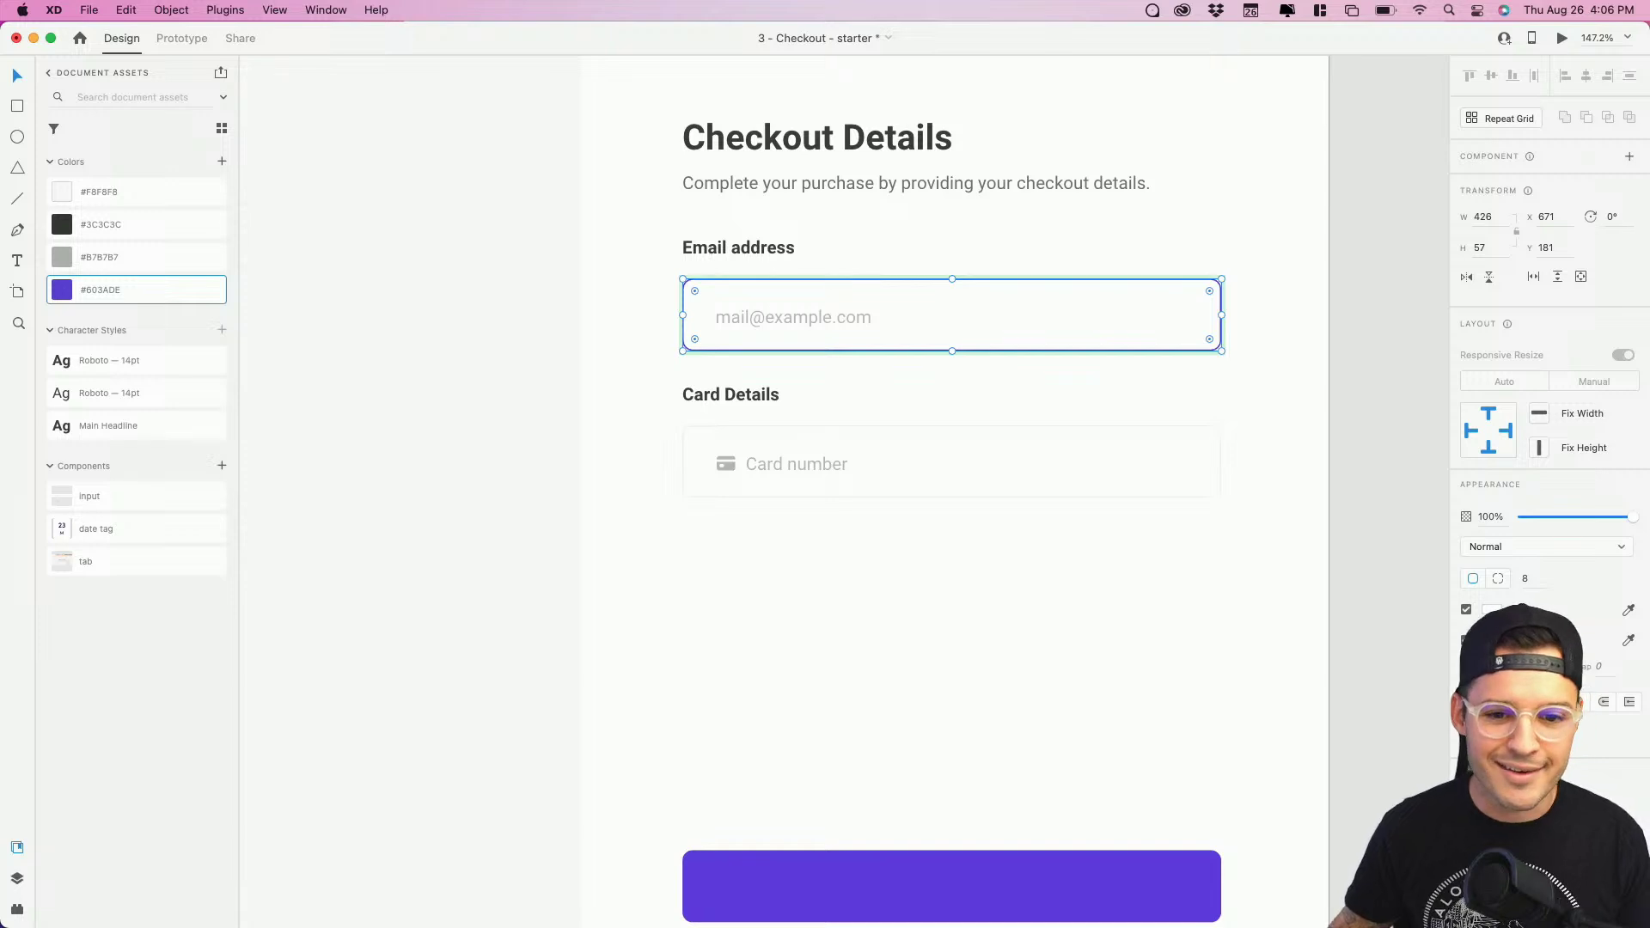
{"action": "left_click", "coordinate": [1392, 630]}
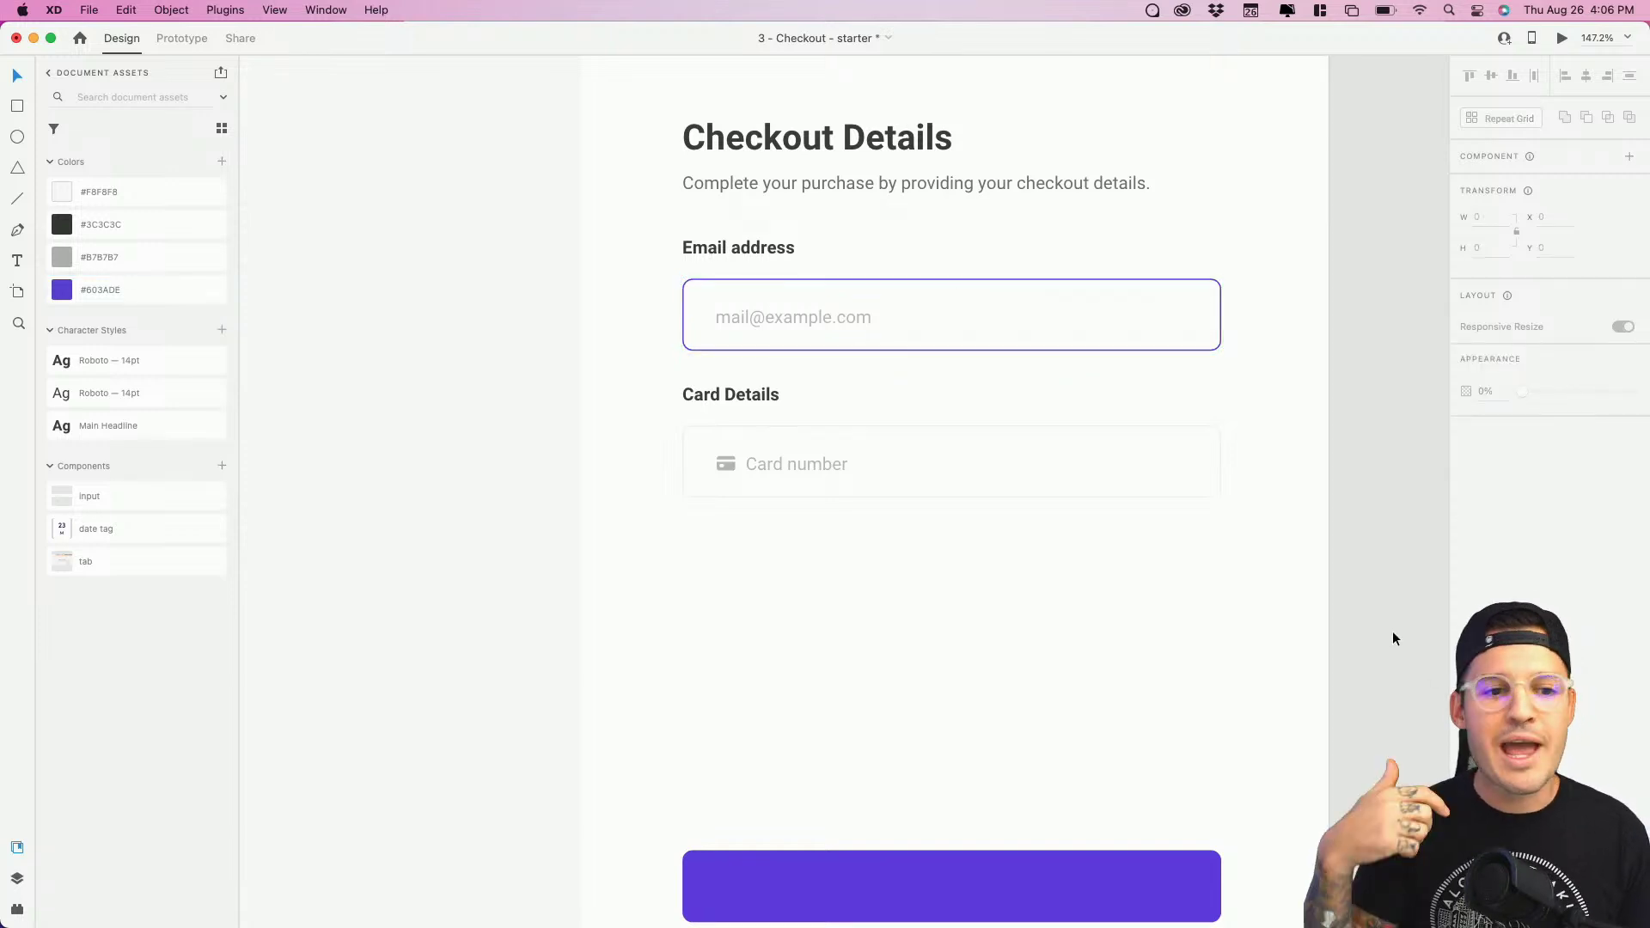
Step: Add a new state named Typing to the email Input component, based on its Active state
{"action": "left_click", "coordinate": [1158, 301]}
{"action": "double_click", "coordinate": [1158, 303]}
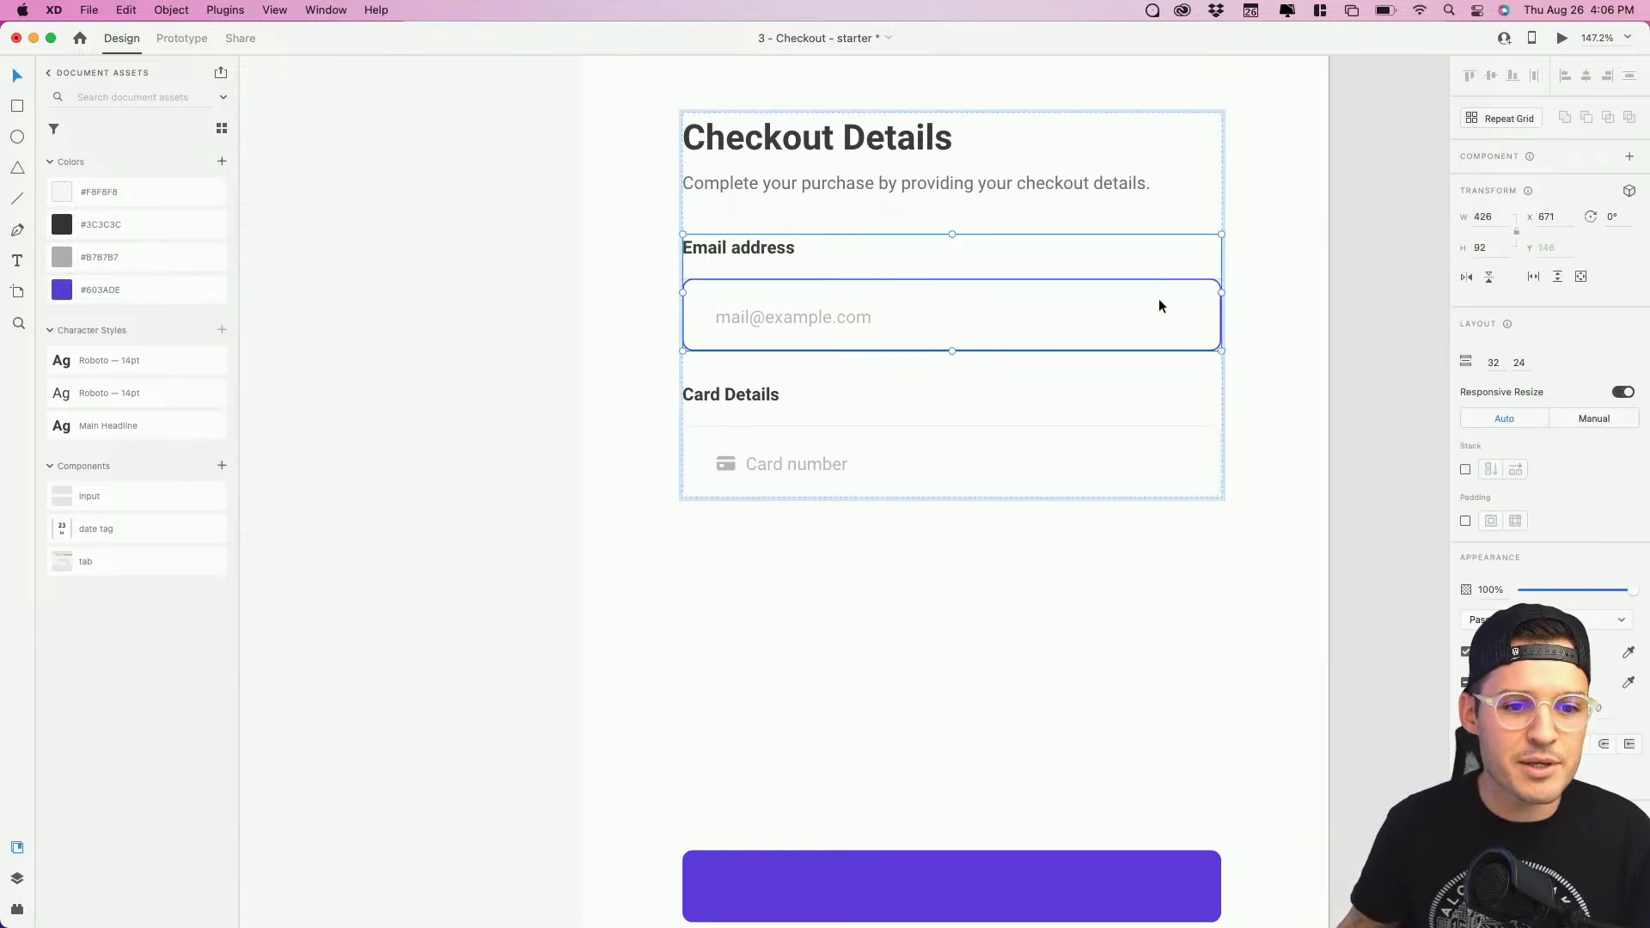
{"action": "double_click", "coordinate": [1159, 297]}
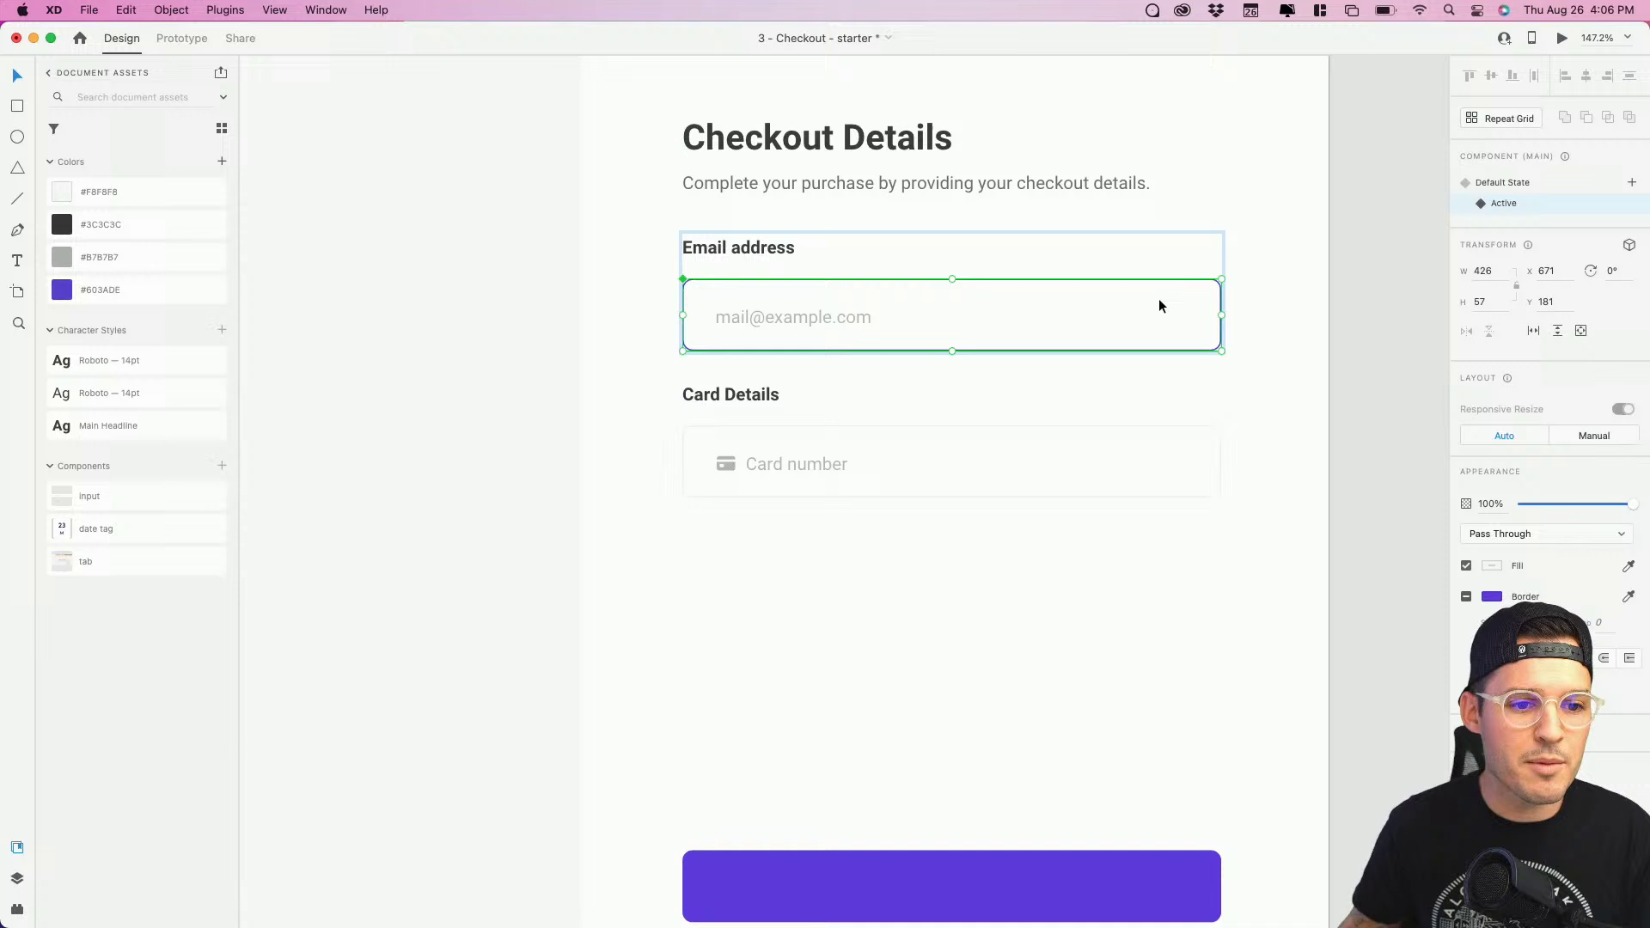
{"action": "left_click", "coordinate": [1511, 205]}
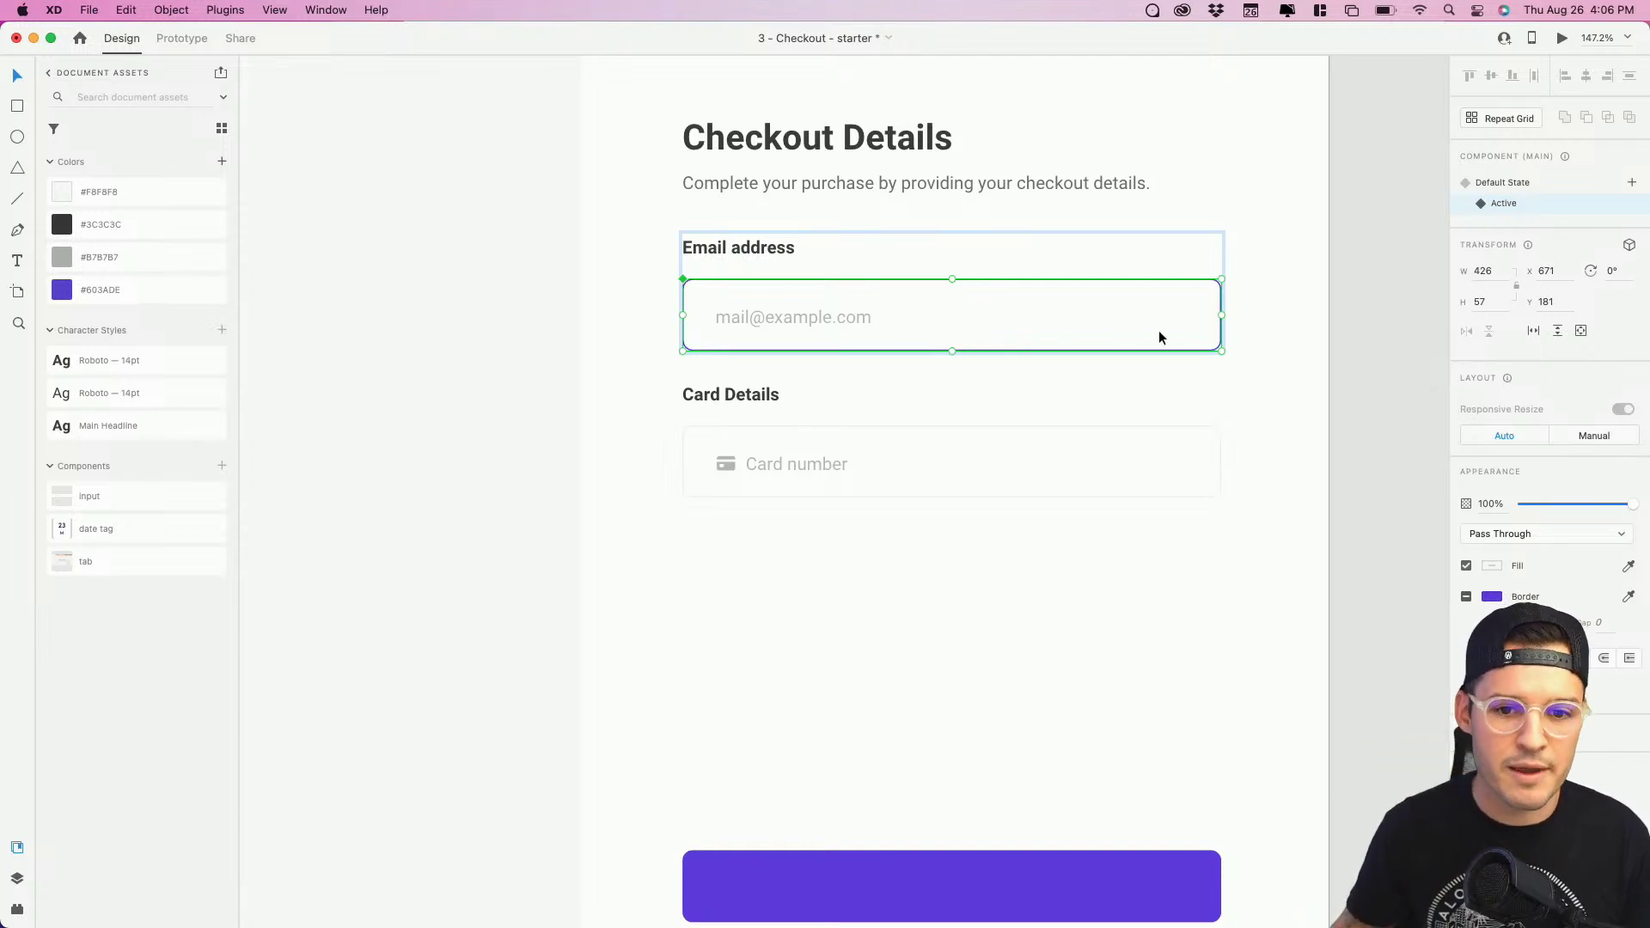
{"action": "left_click", "coordinate": [1631, 182]}
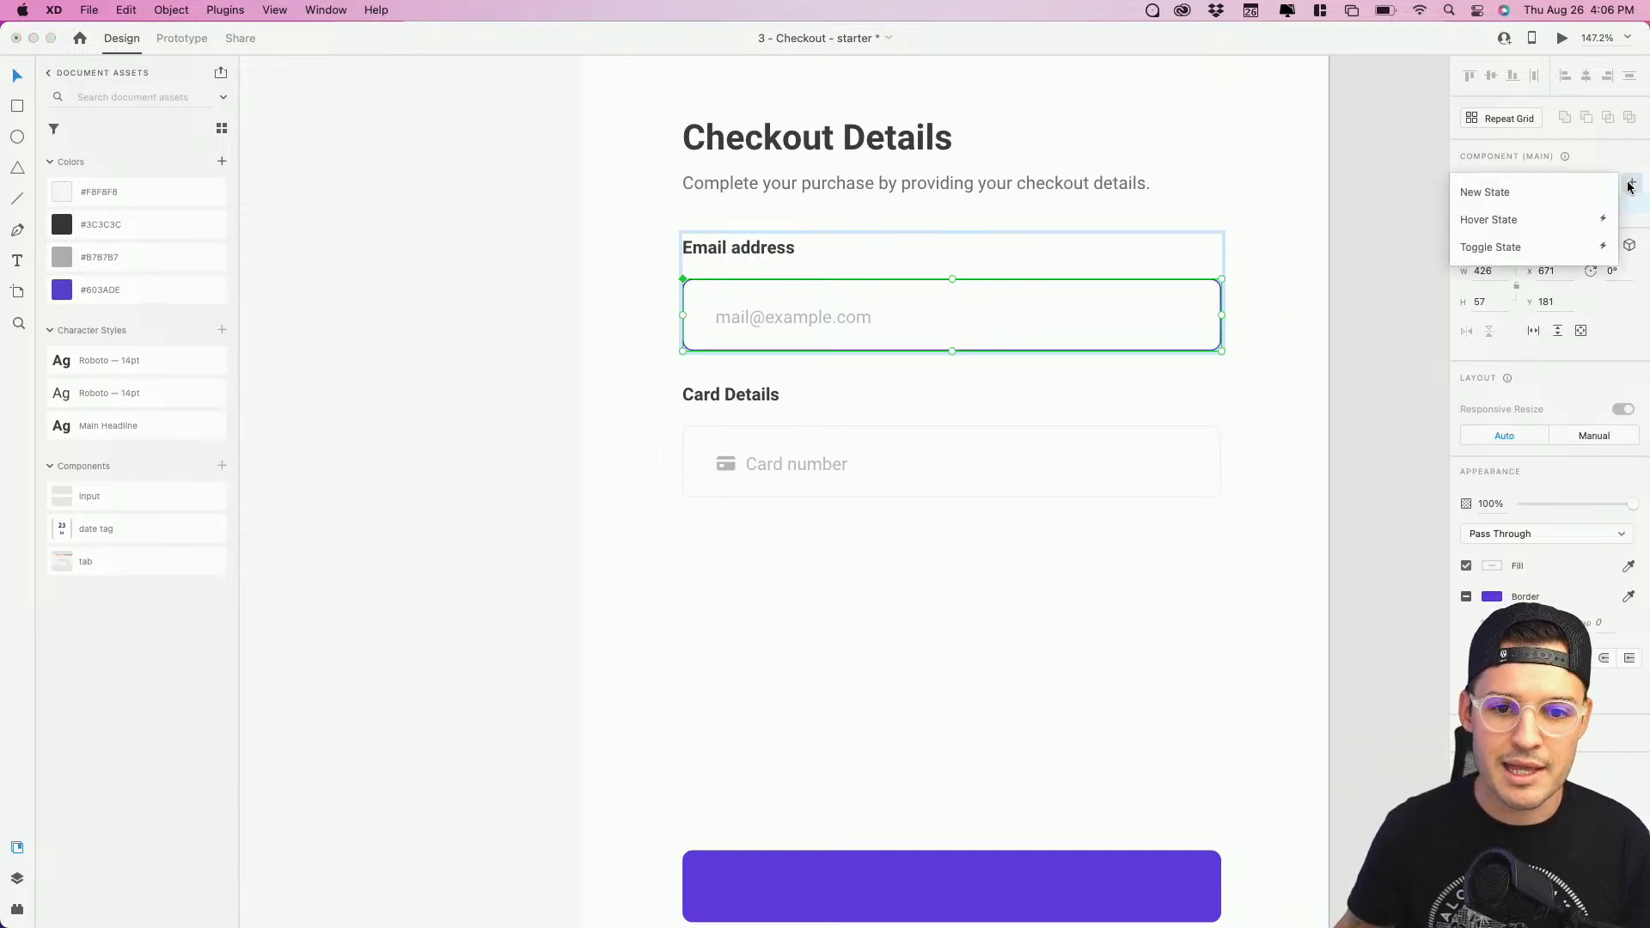
{"action": "left_click", "coordinate": [1553, 197]}
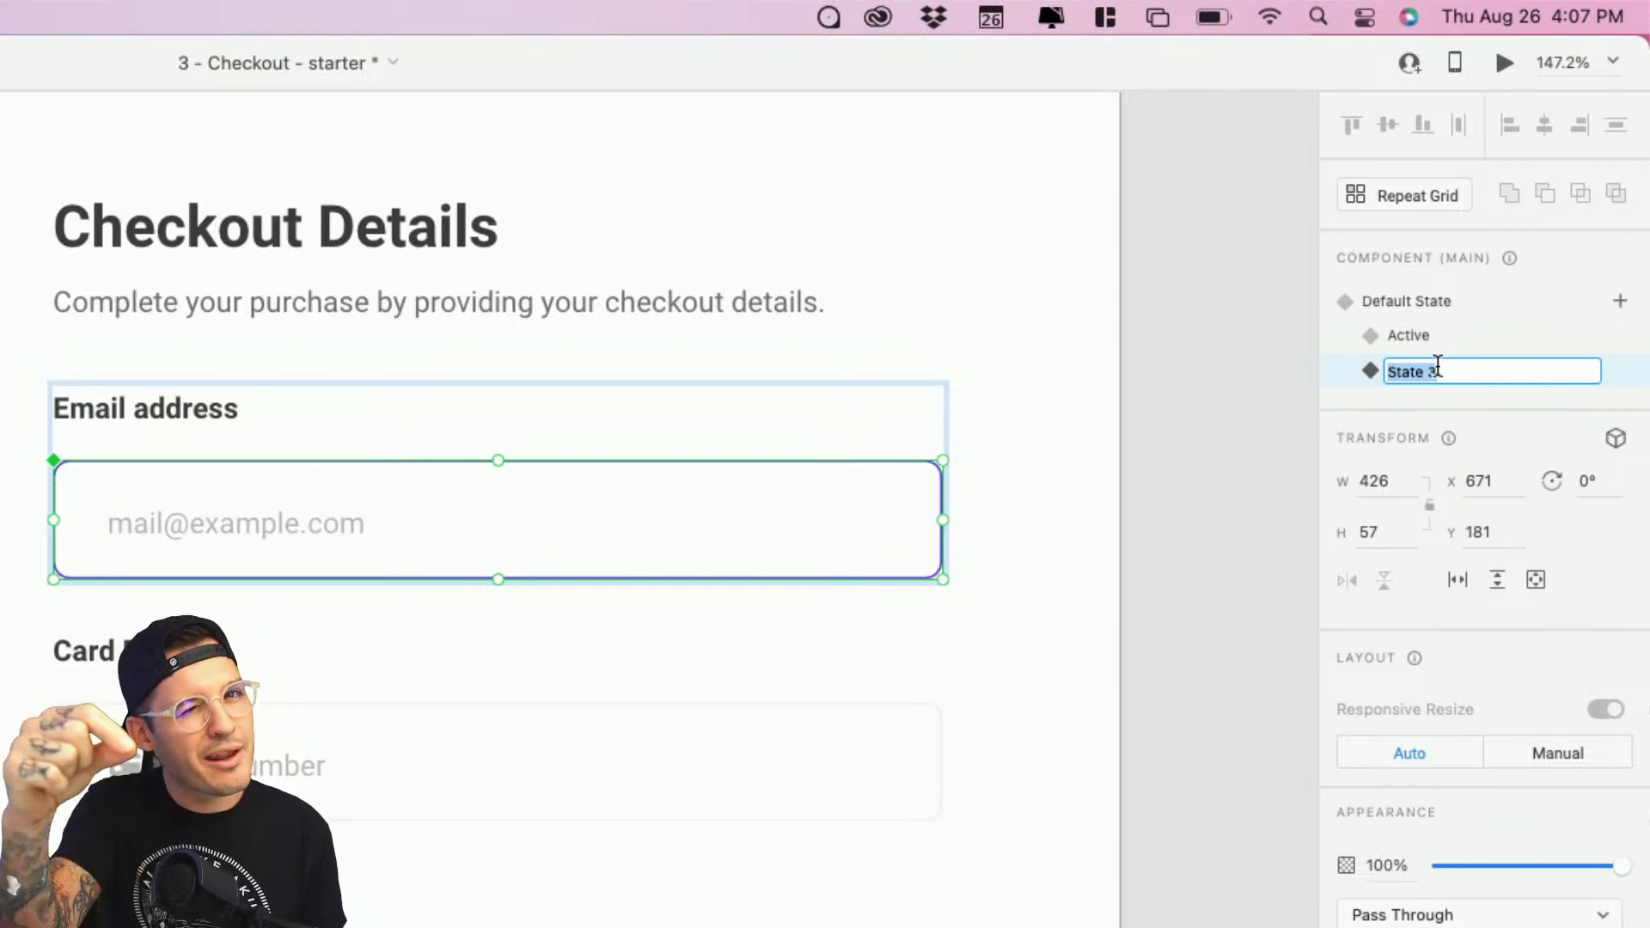
{"action": "type", "text": "Typing"}
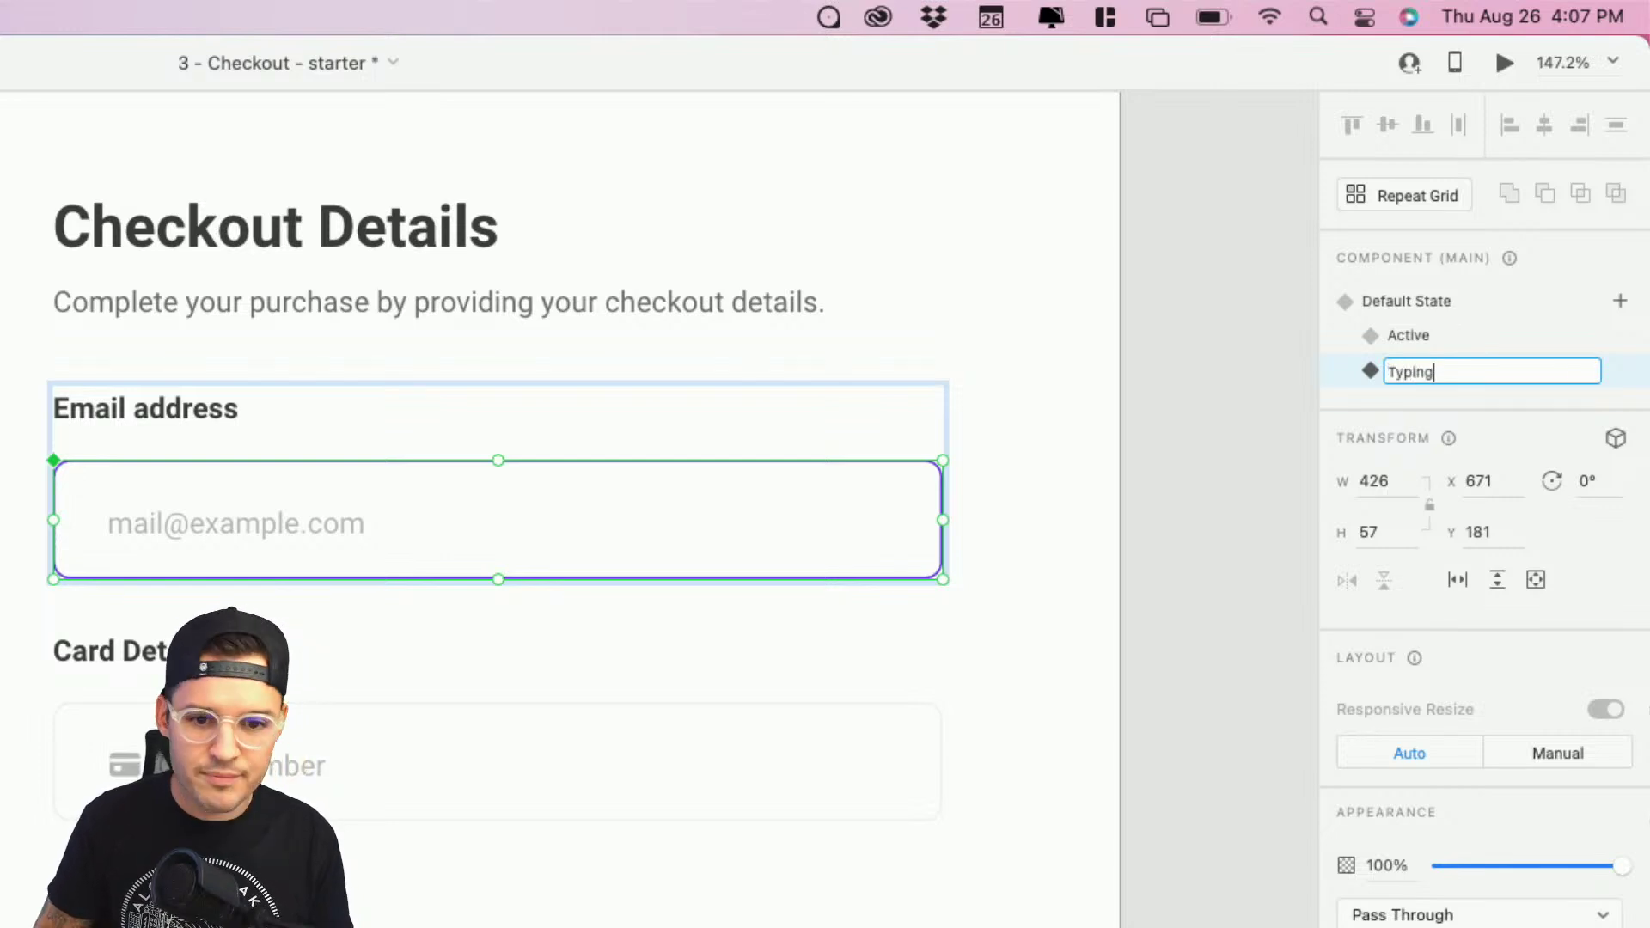
{"action": "key", "text": "Return"}
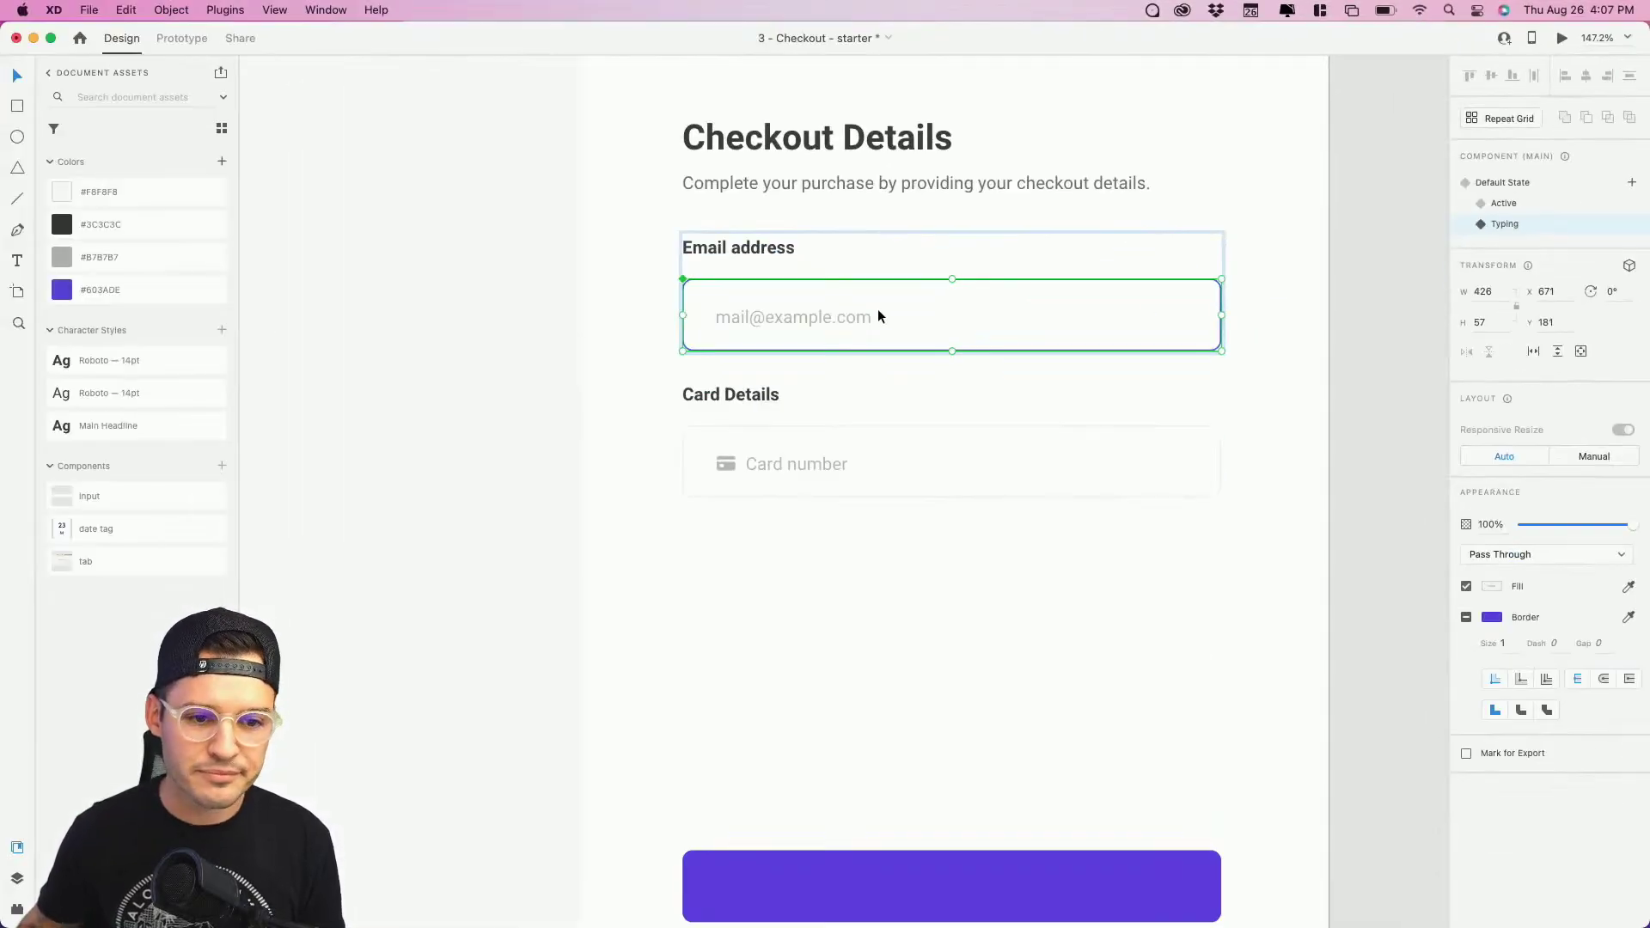
Step: Darken the email placeholder text in the Typing state by raising its opacity to full
{"action": "double_click", "coordinate": [858, 319]}
{"action": "left_click_drag", "start_coordinate": [1564, 705], "coordinate": [1633, 704]}
{"action": "left_click", "coordinate": [1355, 479]}
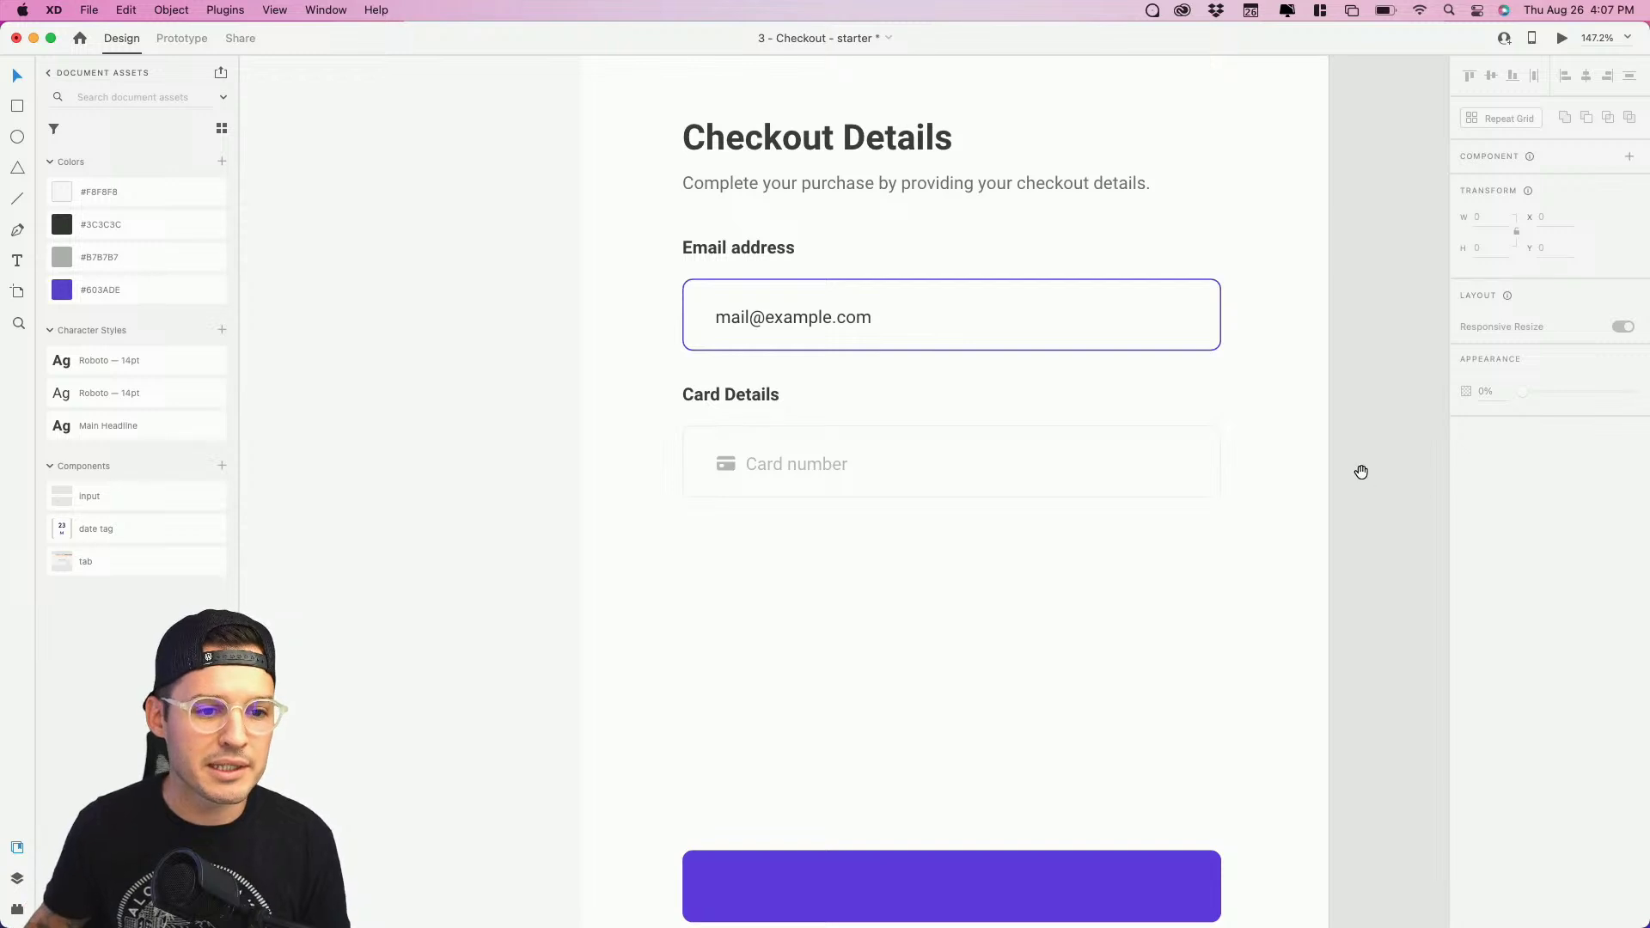
{"action": "left_click_drag", "start_coordinate": [1355, 481], "coordinate": [1302, 485]}
Step: Switch the email Input component back to its Default State
{"action": "left_click", "coordinate": [1104, 313]}
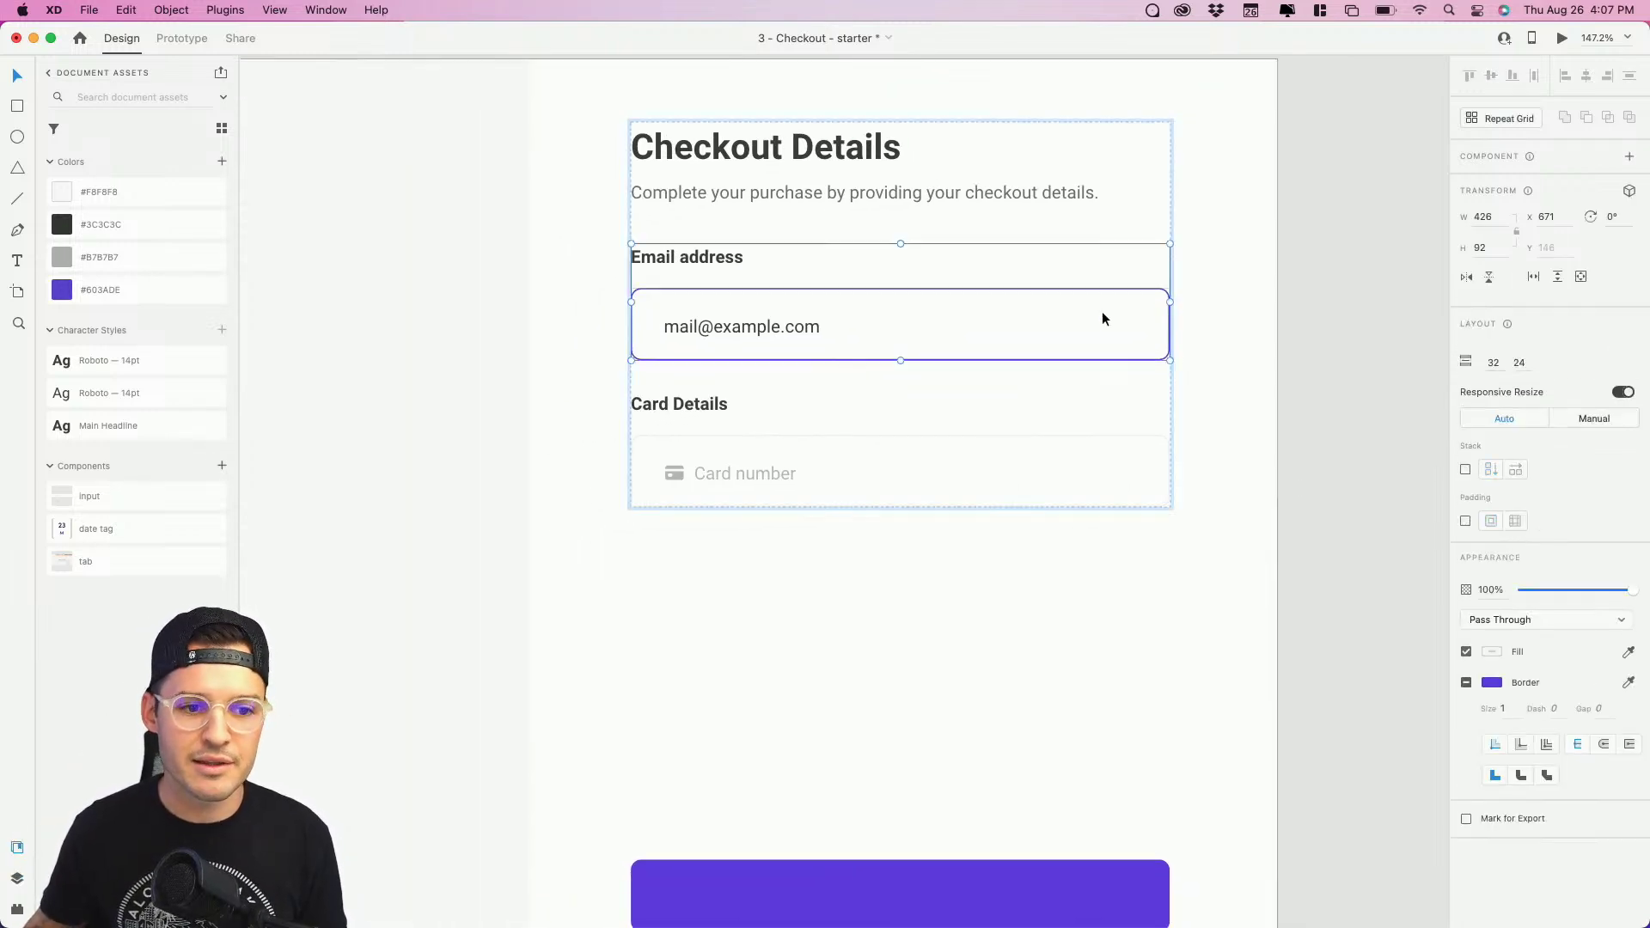
{"action": "double_click", "coordinate": [1103, 314]}
{"action": "left_click", "coordinate": [1500, 184]}
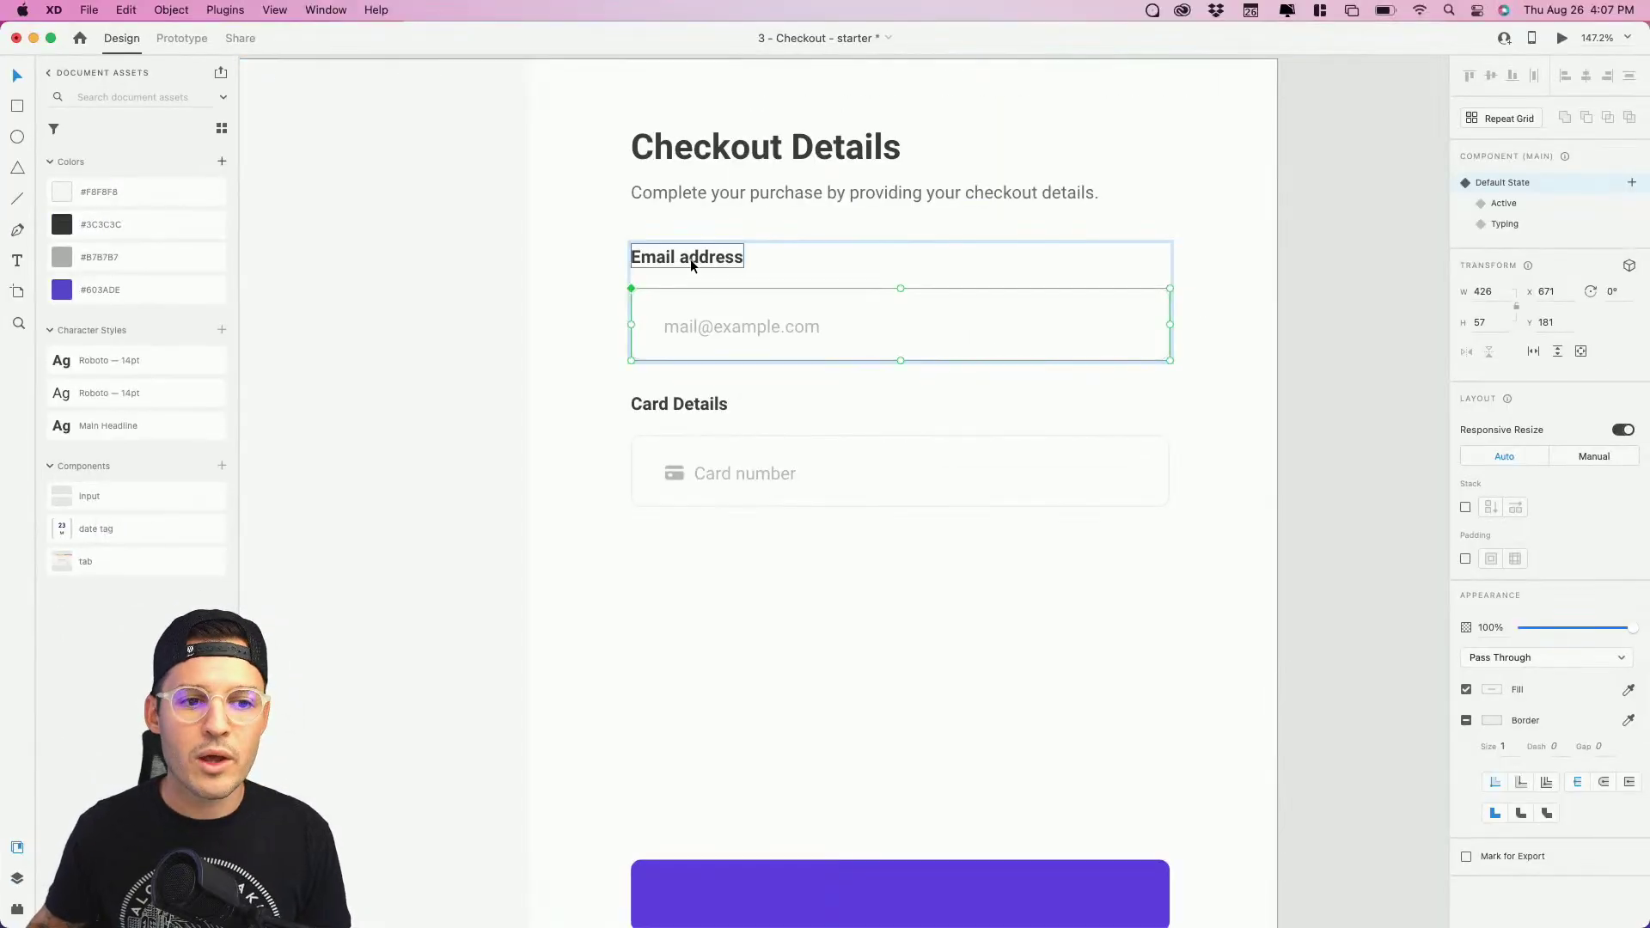
Step: Rename the group holding the Email address label and its input as Input field and turn it into a component
{"action": "left_click", "coordinate": [691, 265], "text": "shift"}
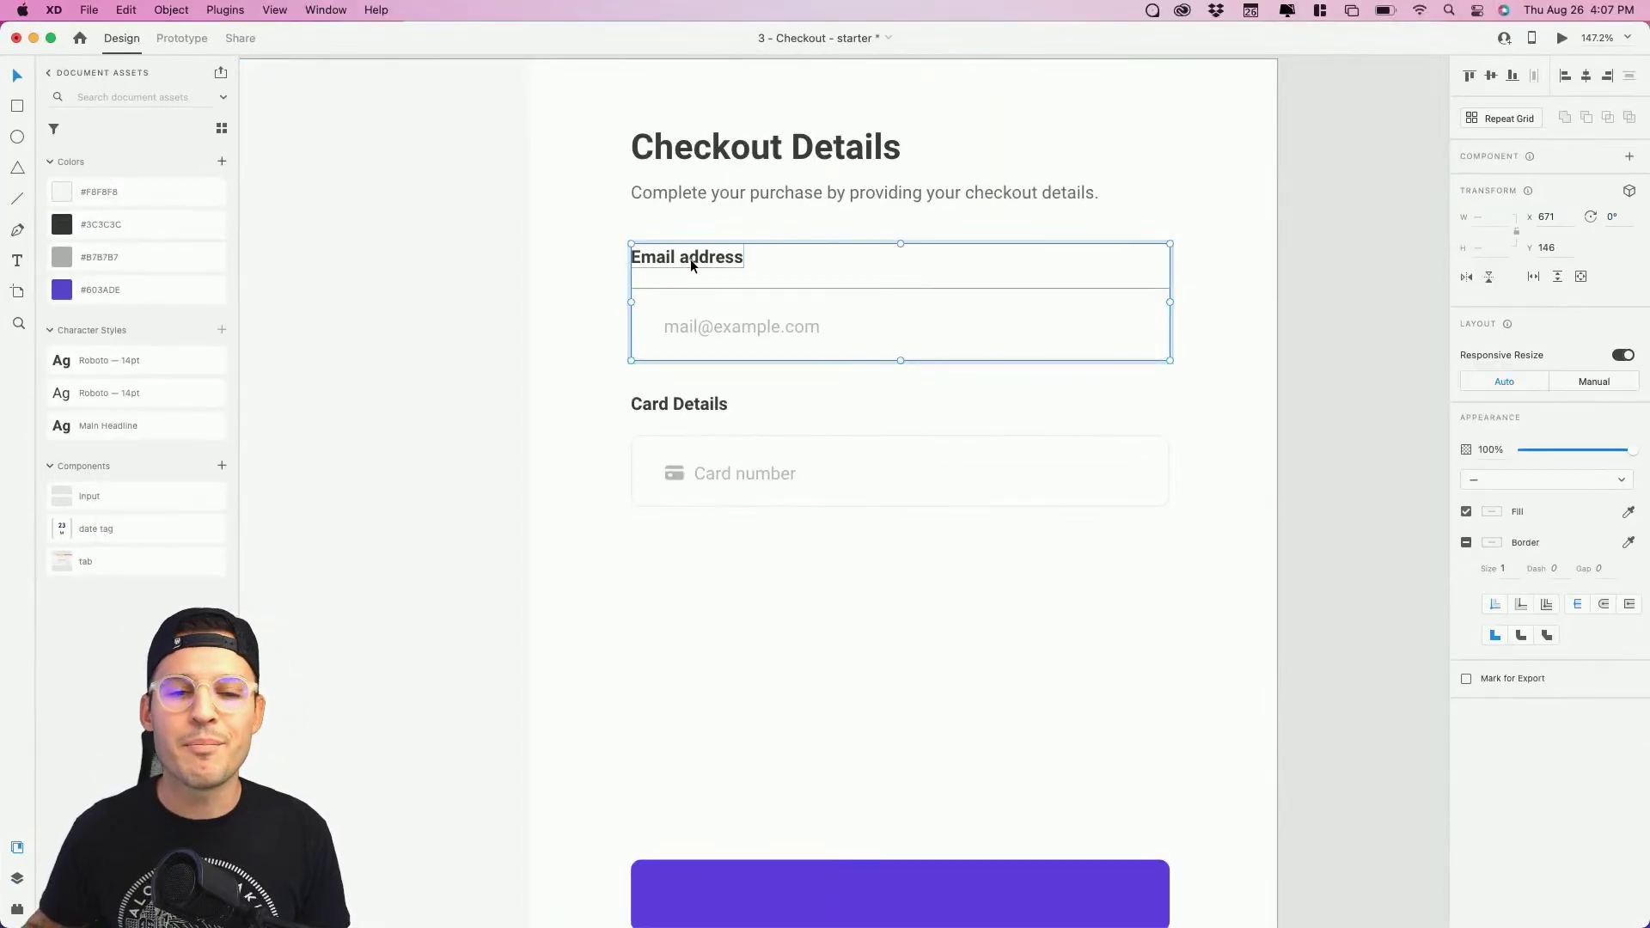
{"action": "left_click", "coordinate": [16, 873]}
{"action": "double_click", "coordinate": [102, 224]}
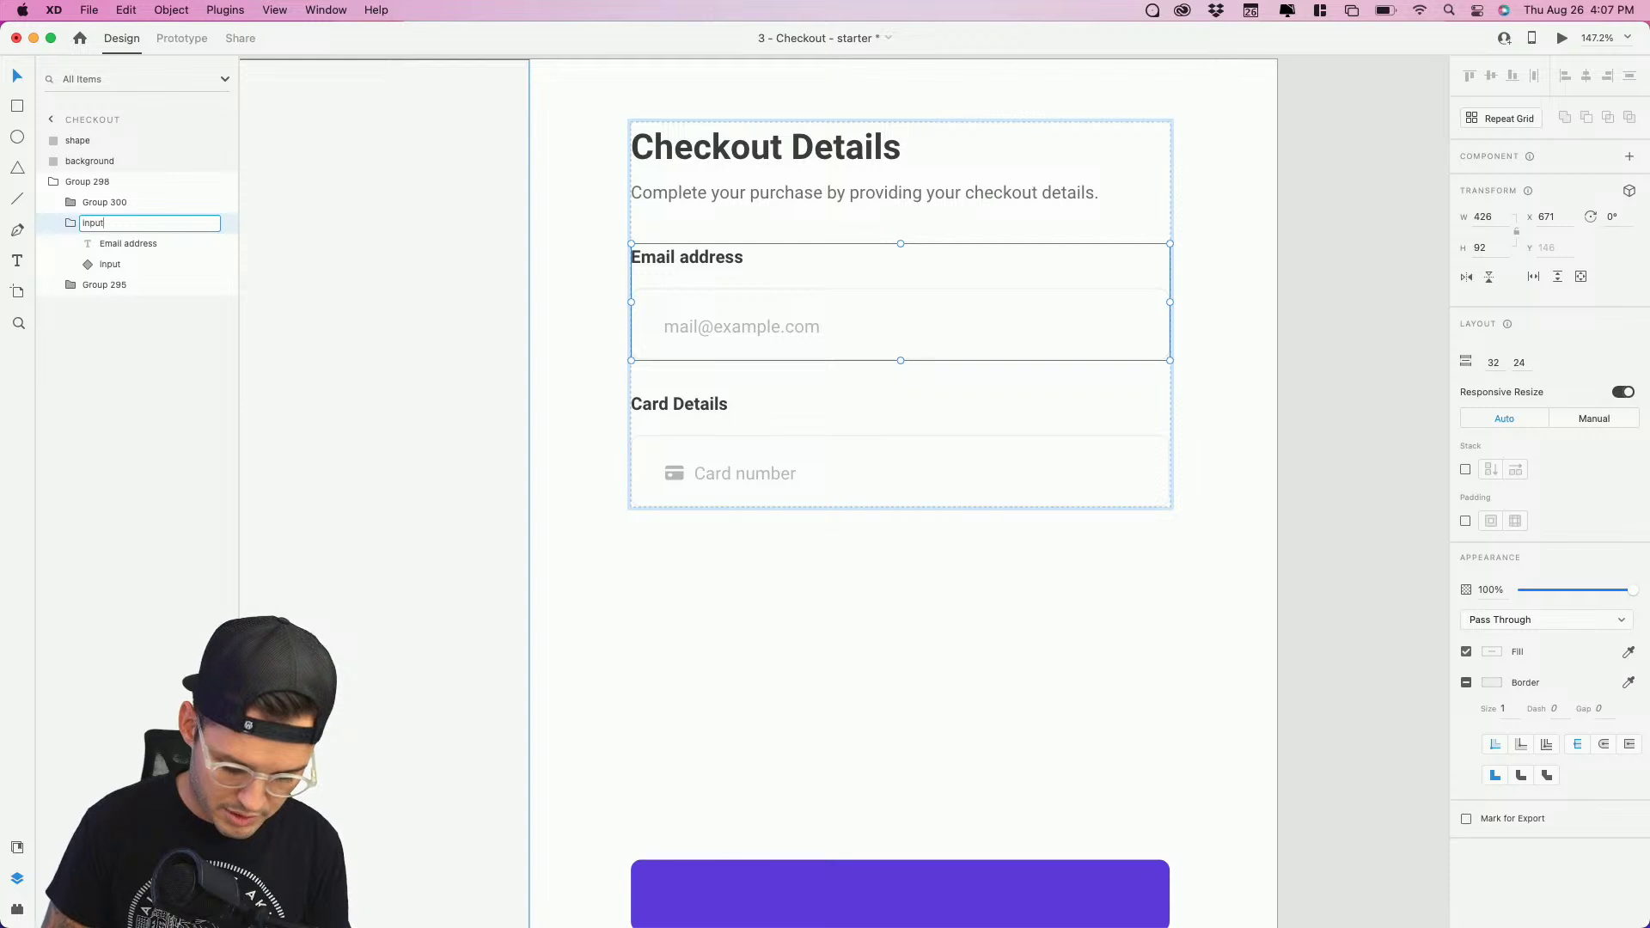
{"action": "key", "text": "Return"}
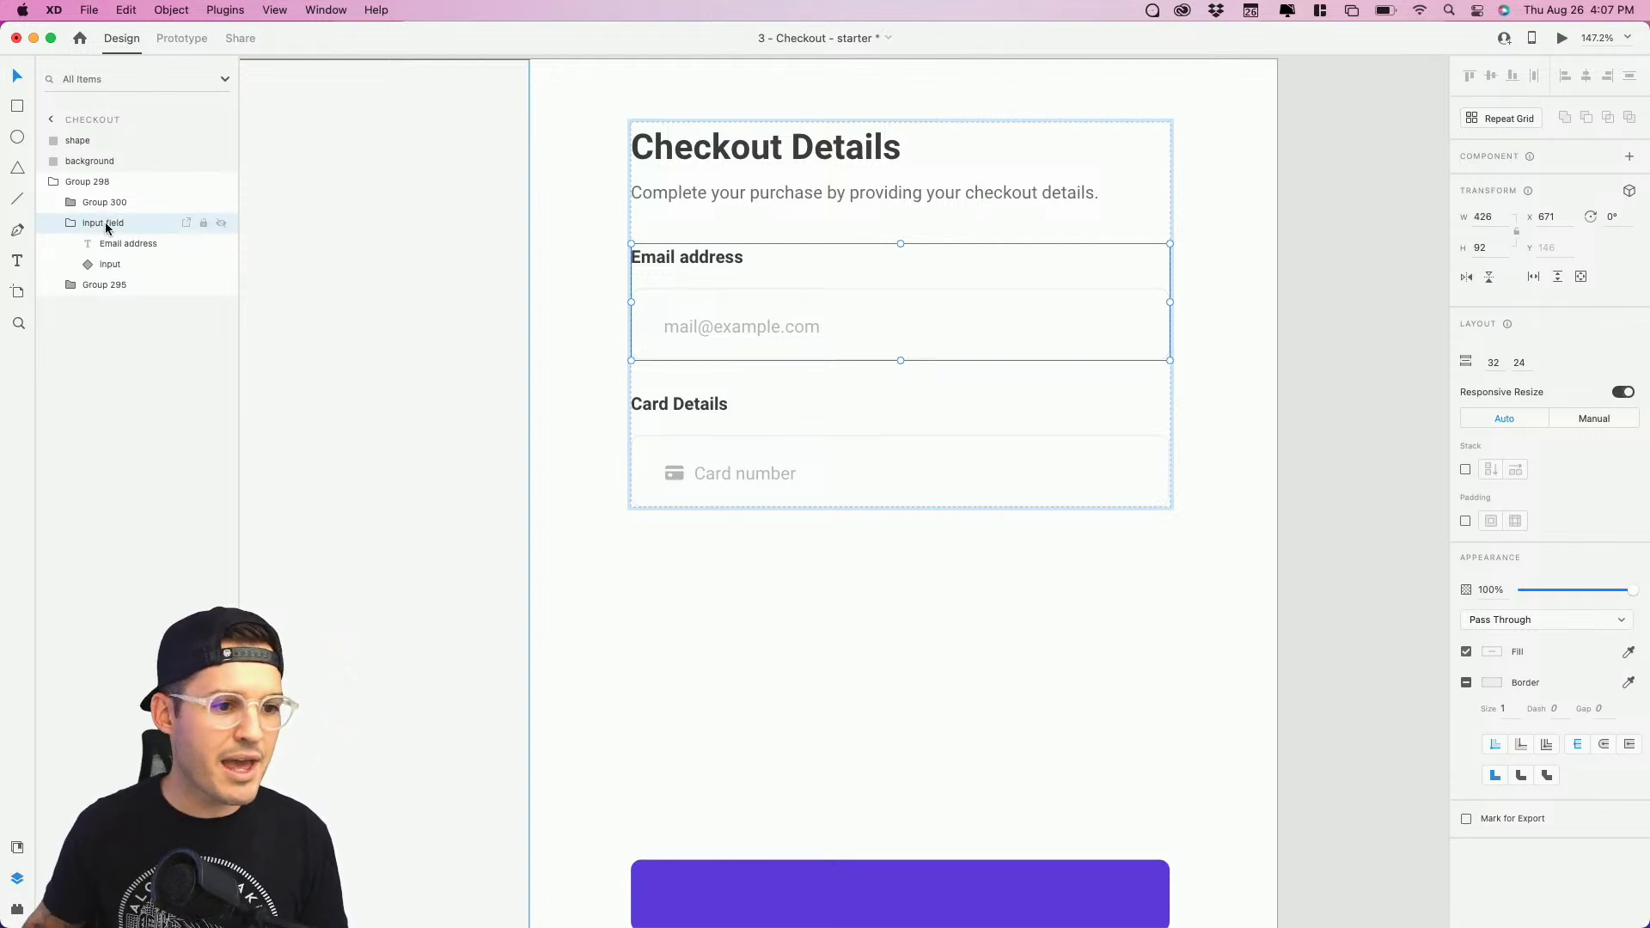
{"action": "key", "text": "super+k"}
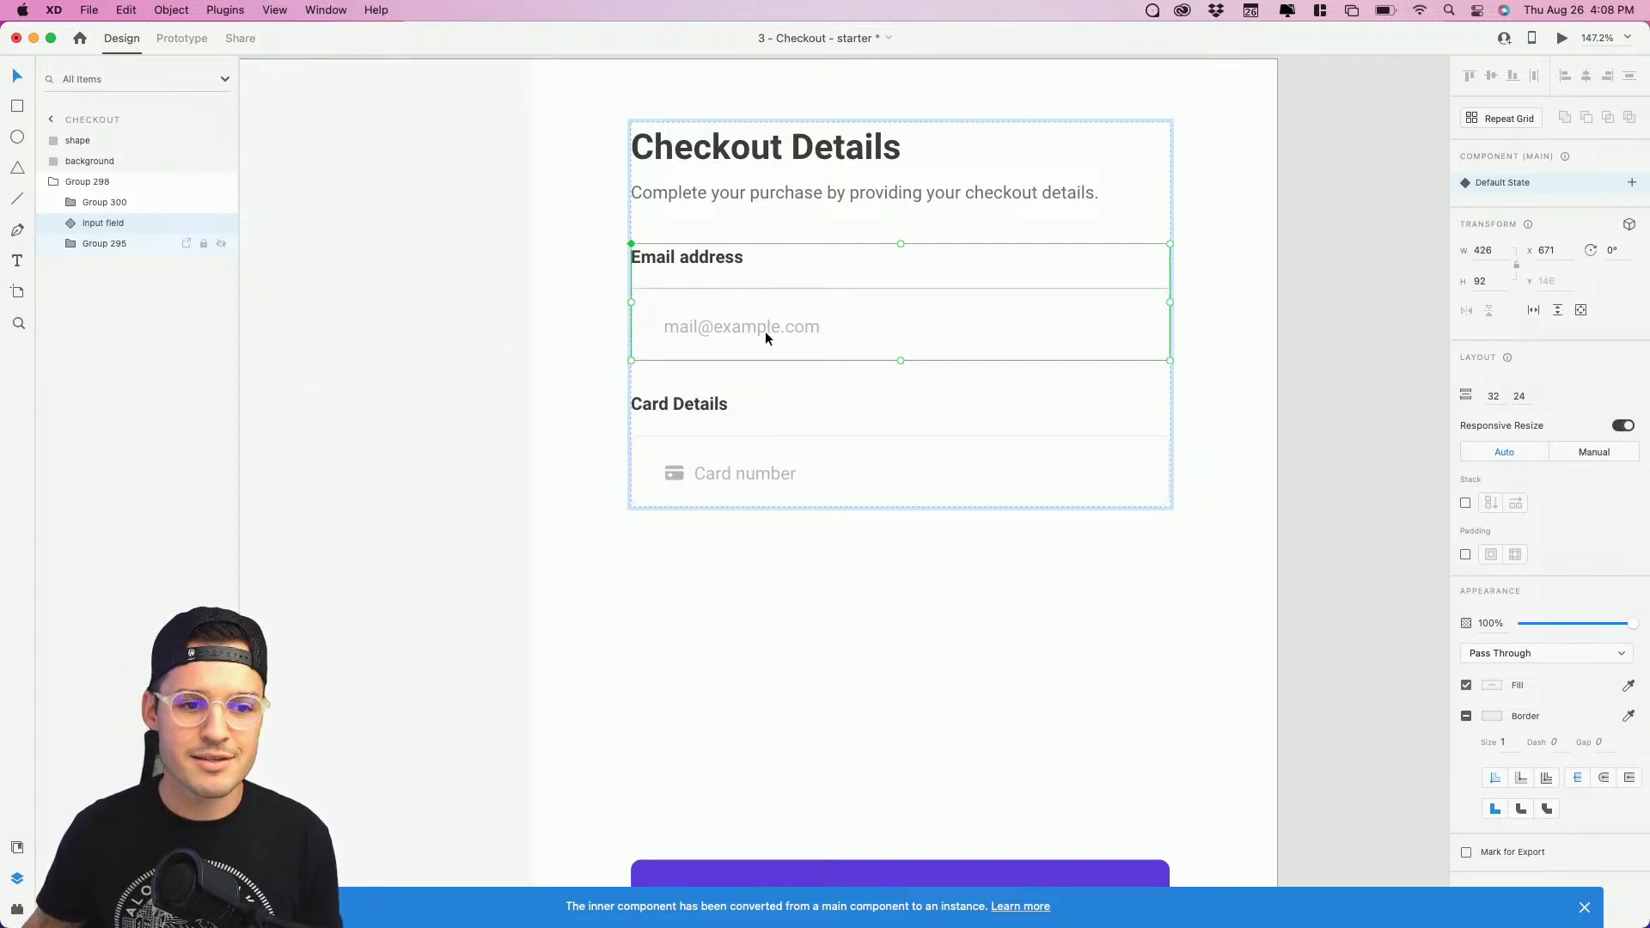
Step: Open the nested Input component's main component for editing from the document assets
{"action": "left_click", "coordinate": [17, 848]}
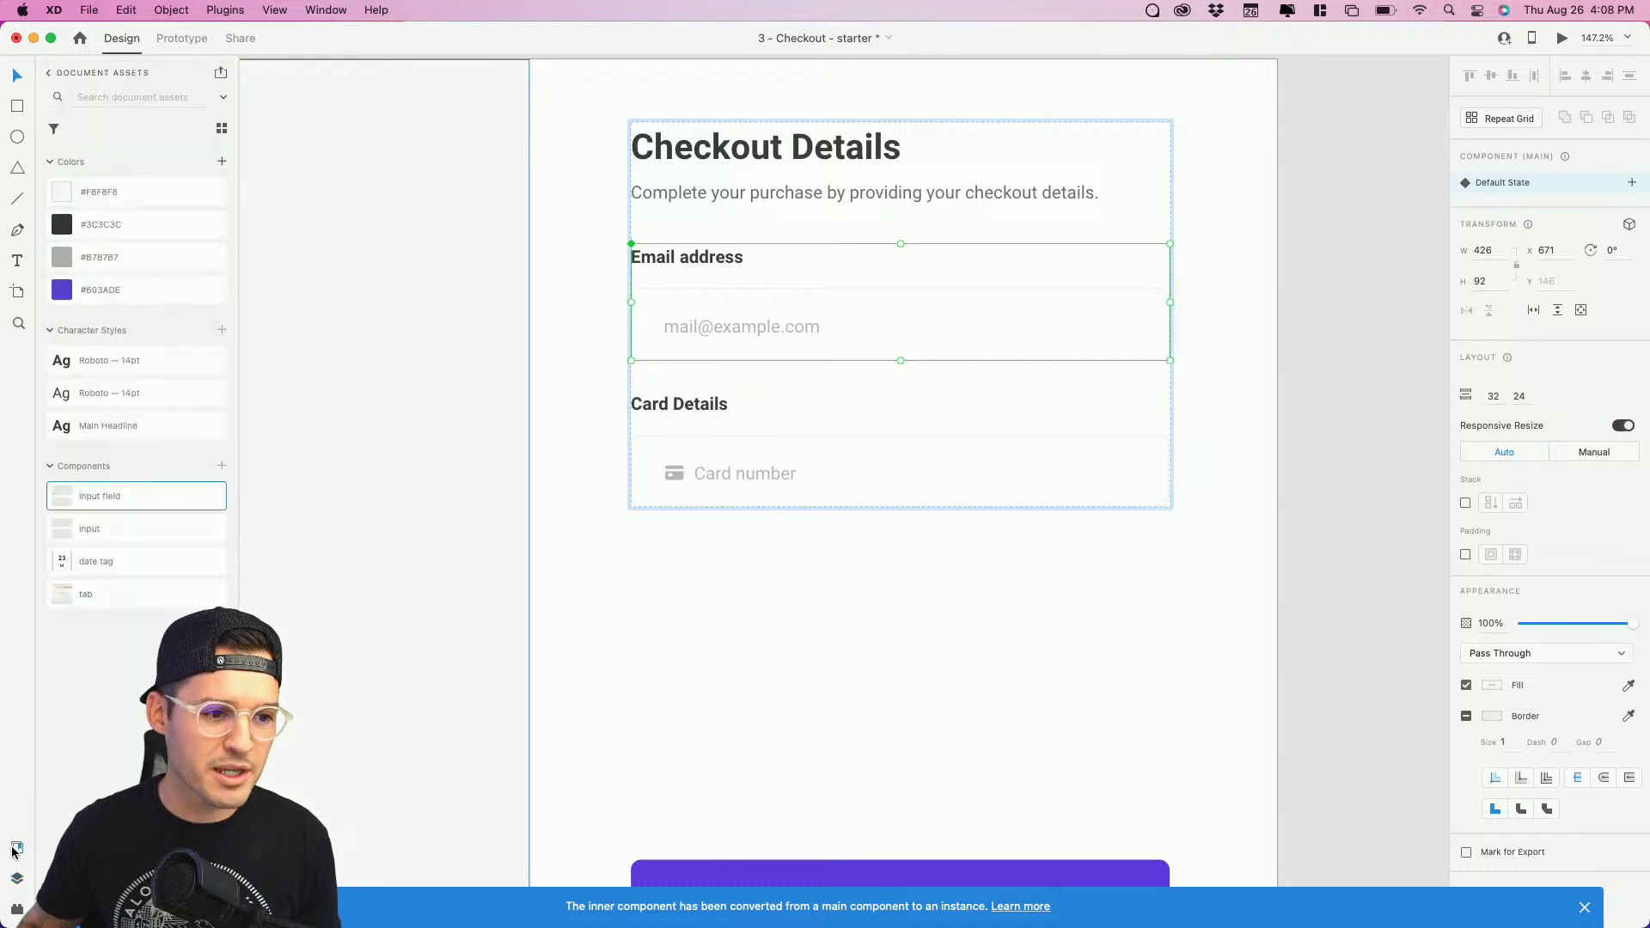
{"action": "right_click", "coordinate": [127, 536]}
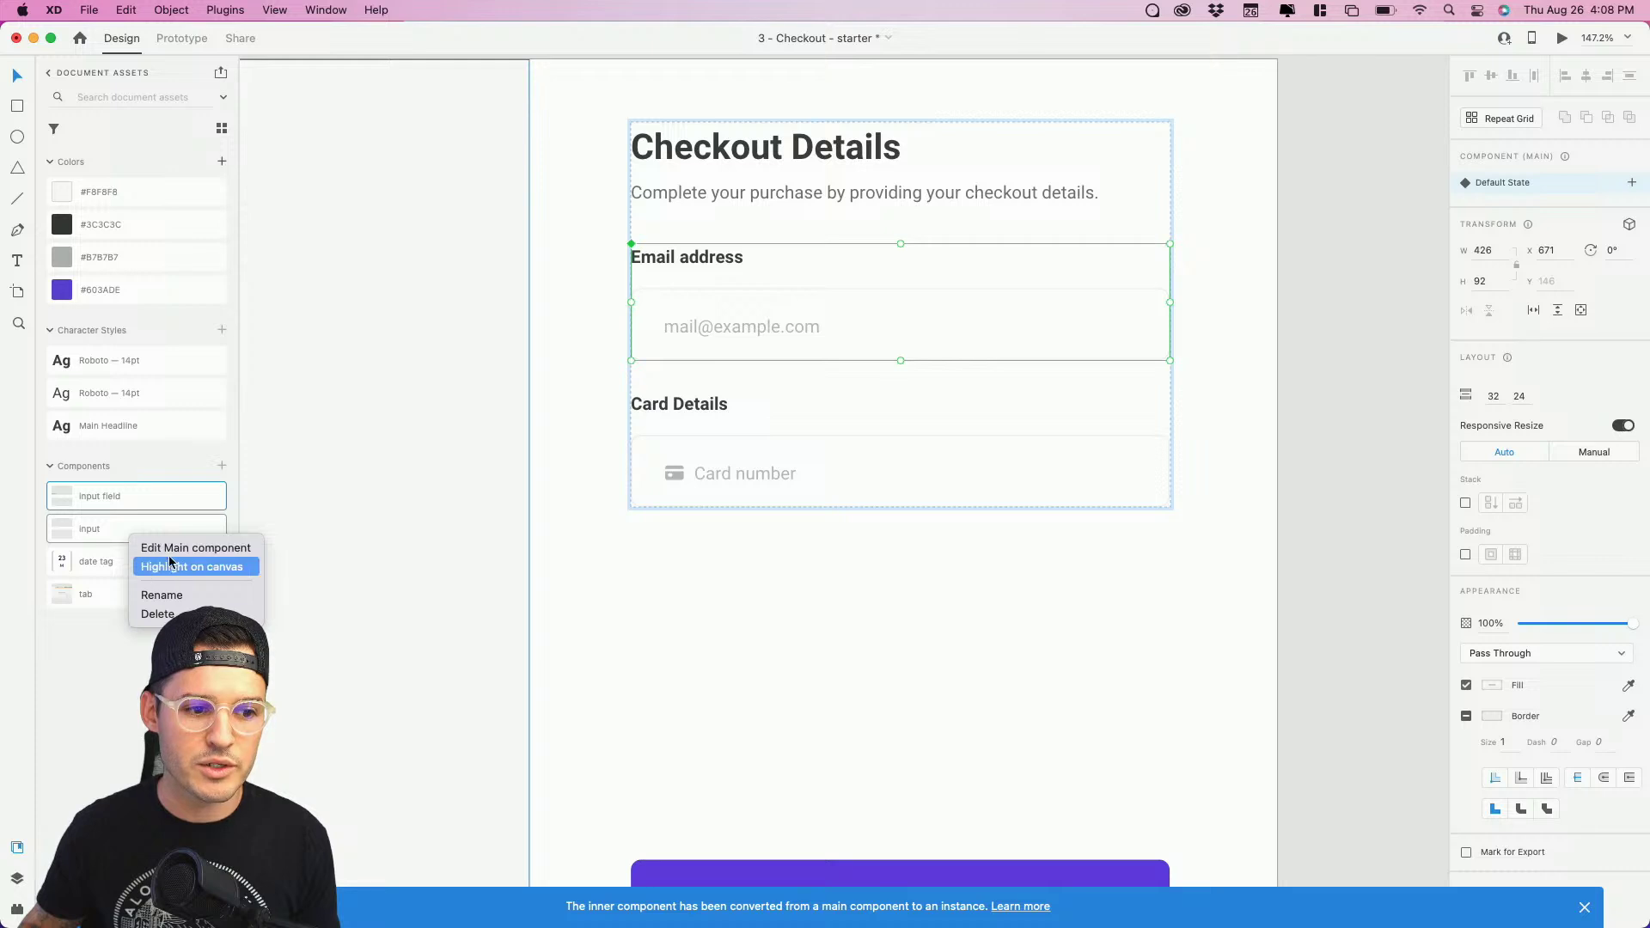
{"action": "left_click", "coordinate": [166, 550]}
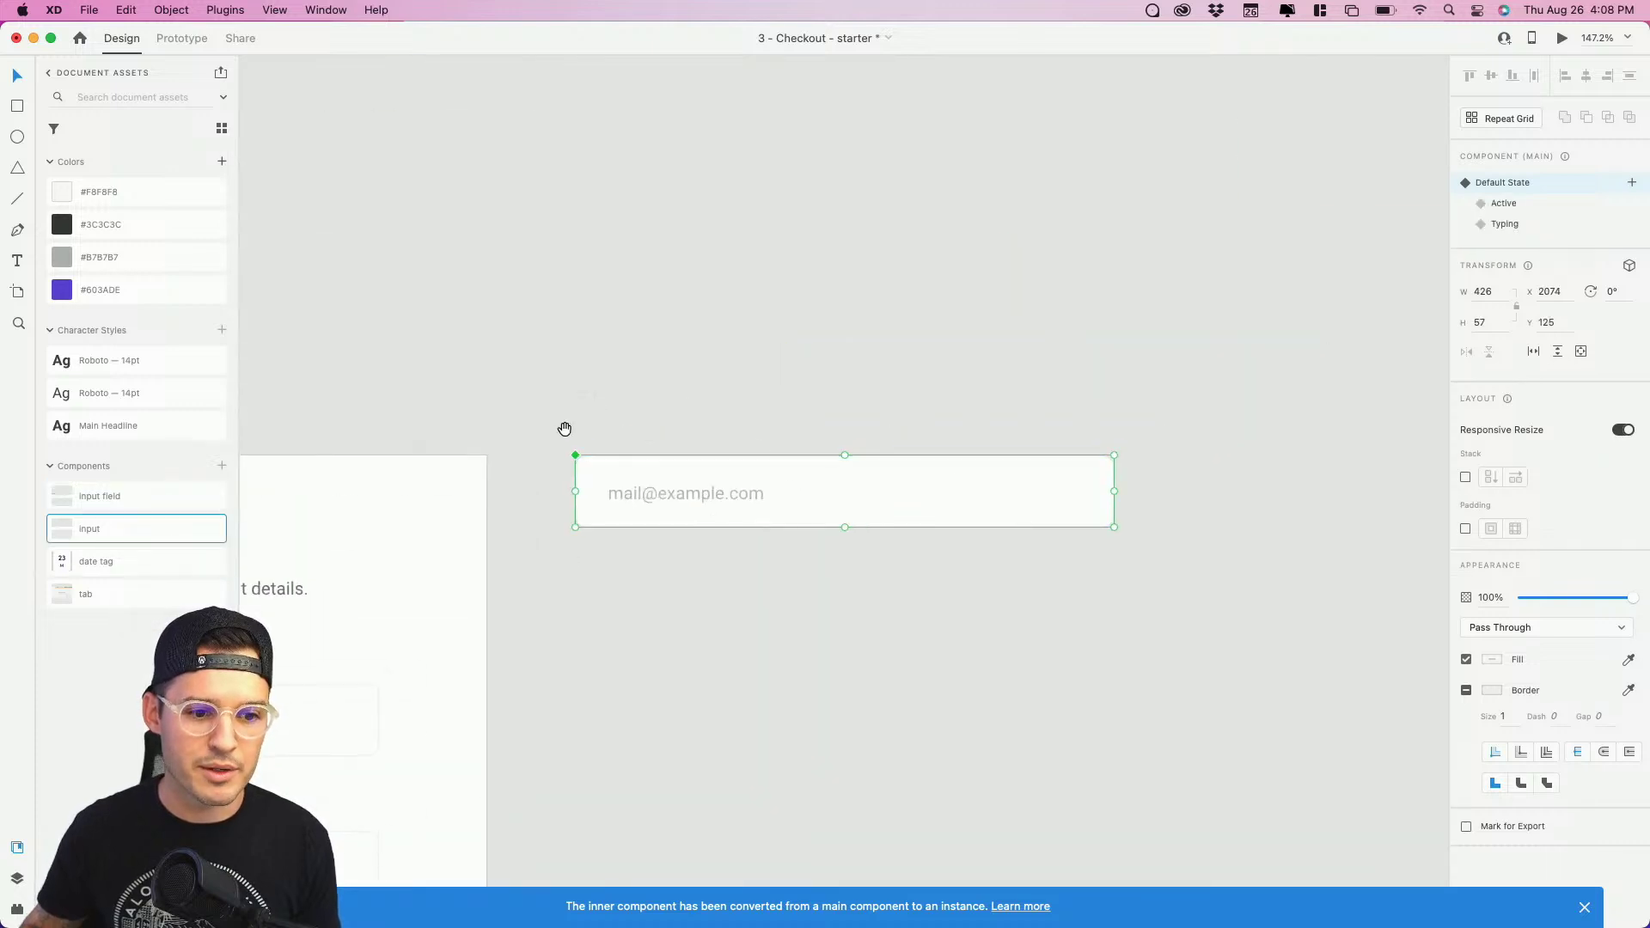
{"action": "left_click_drag", "start_coordinate": [564, 427], "coordinate": [1064, 198]}
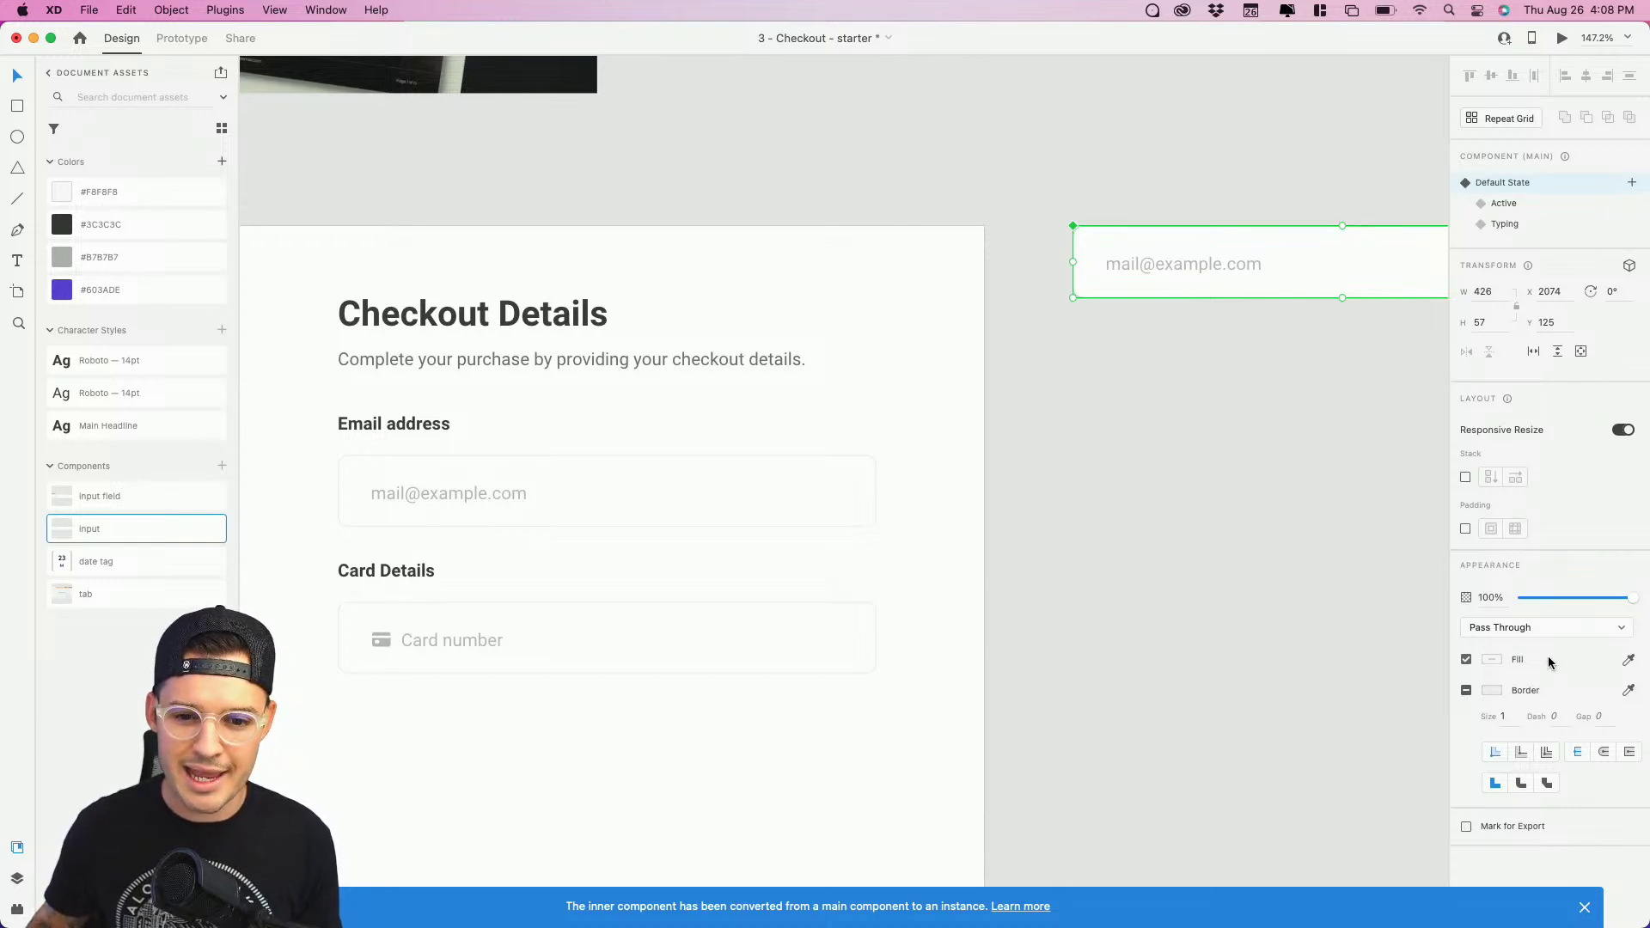
Step: Try corner radii of 0 and 30 on the box inside the main Input component
{"action": "double_click", "coordinate": [1385, 259]}
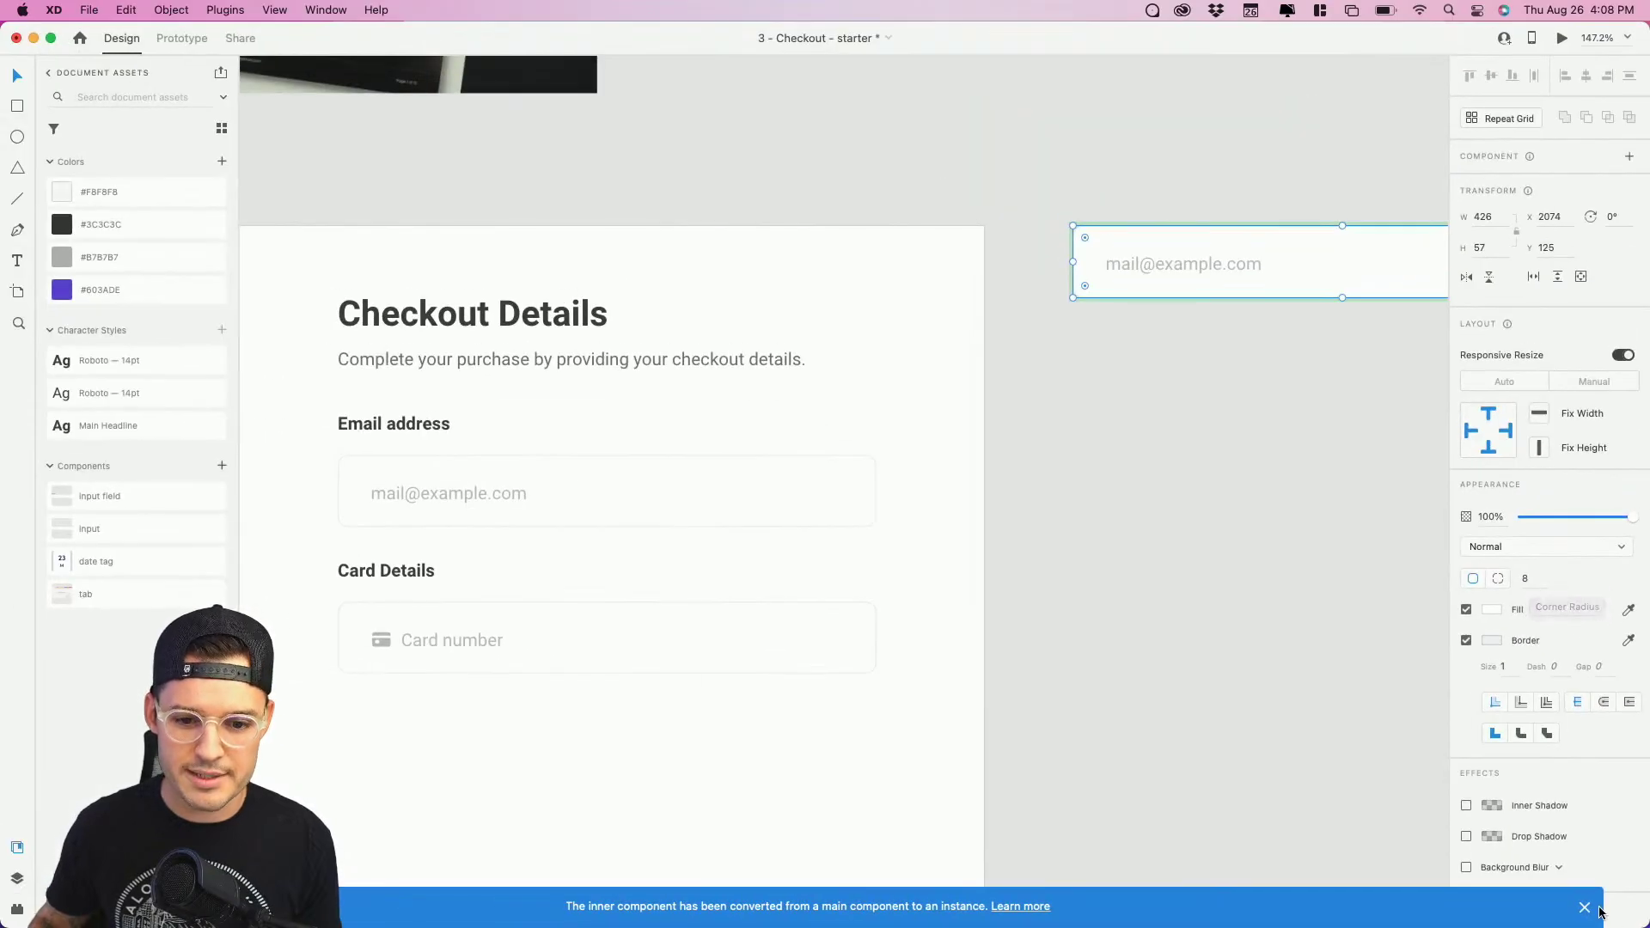
{"action": "left_click", "coordinate": [1586, 908]}
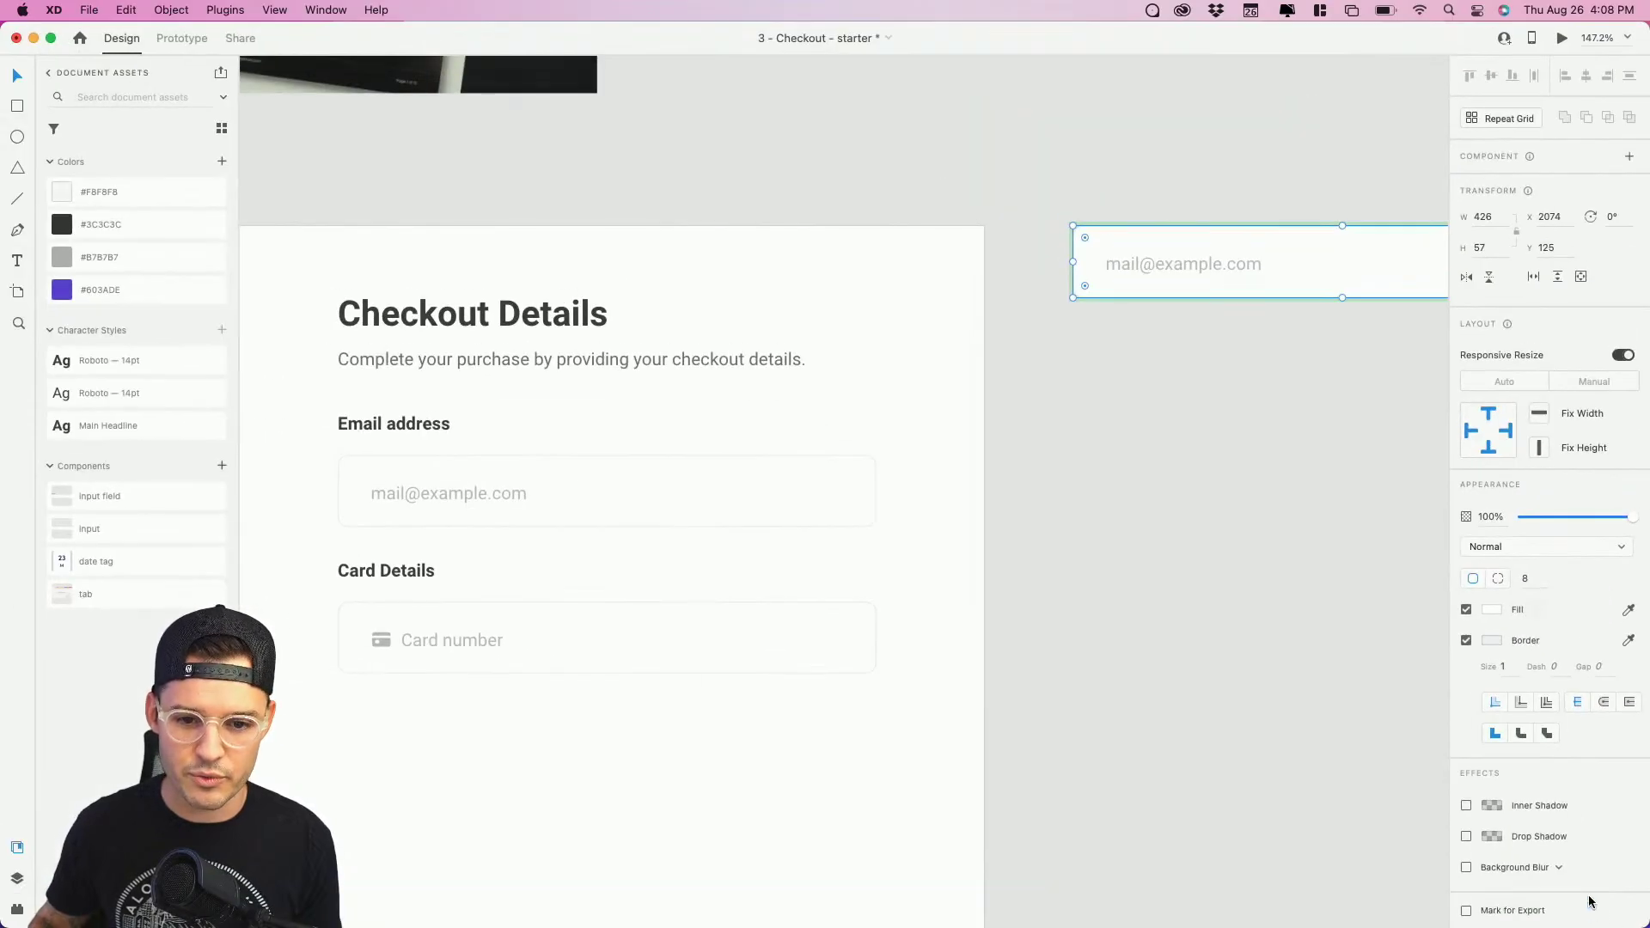
{"action": "left_click", "coordinate": [1530, 578]}
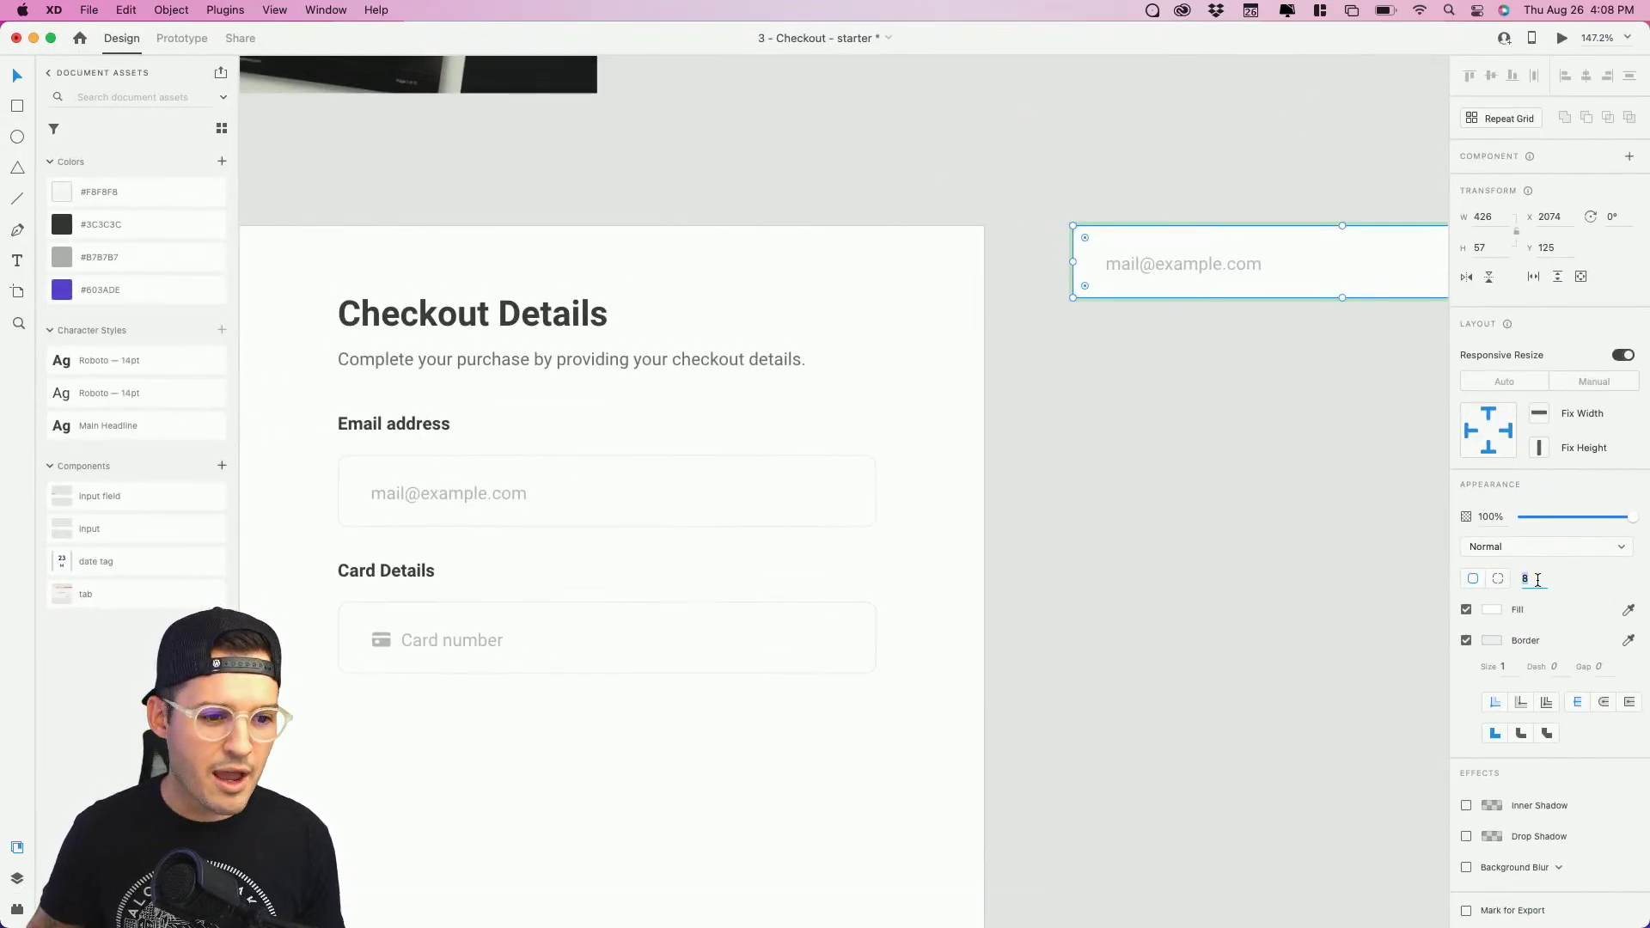
{"action": "type", "text": "0"}
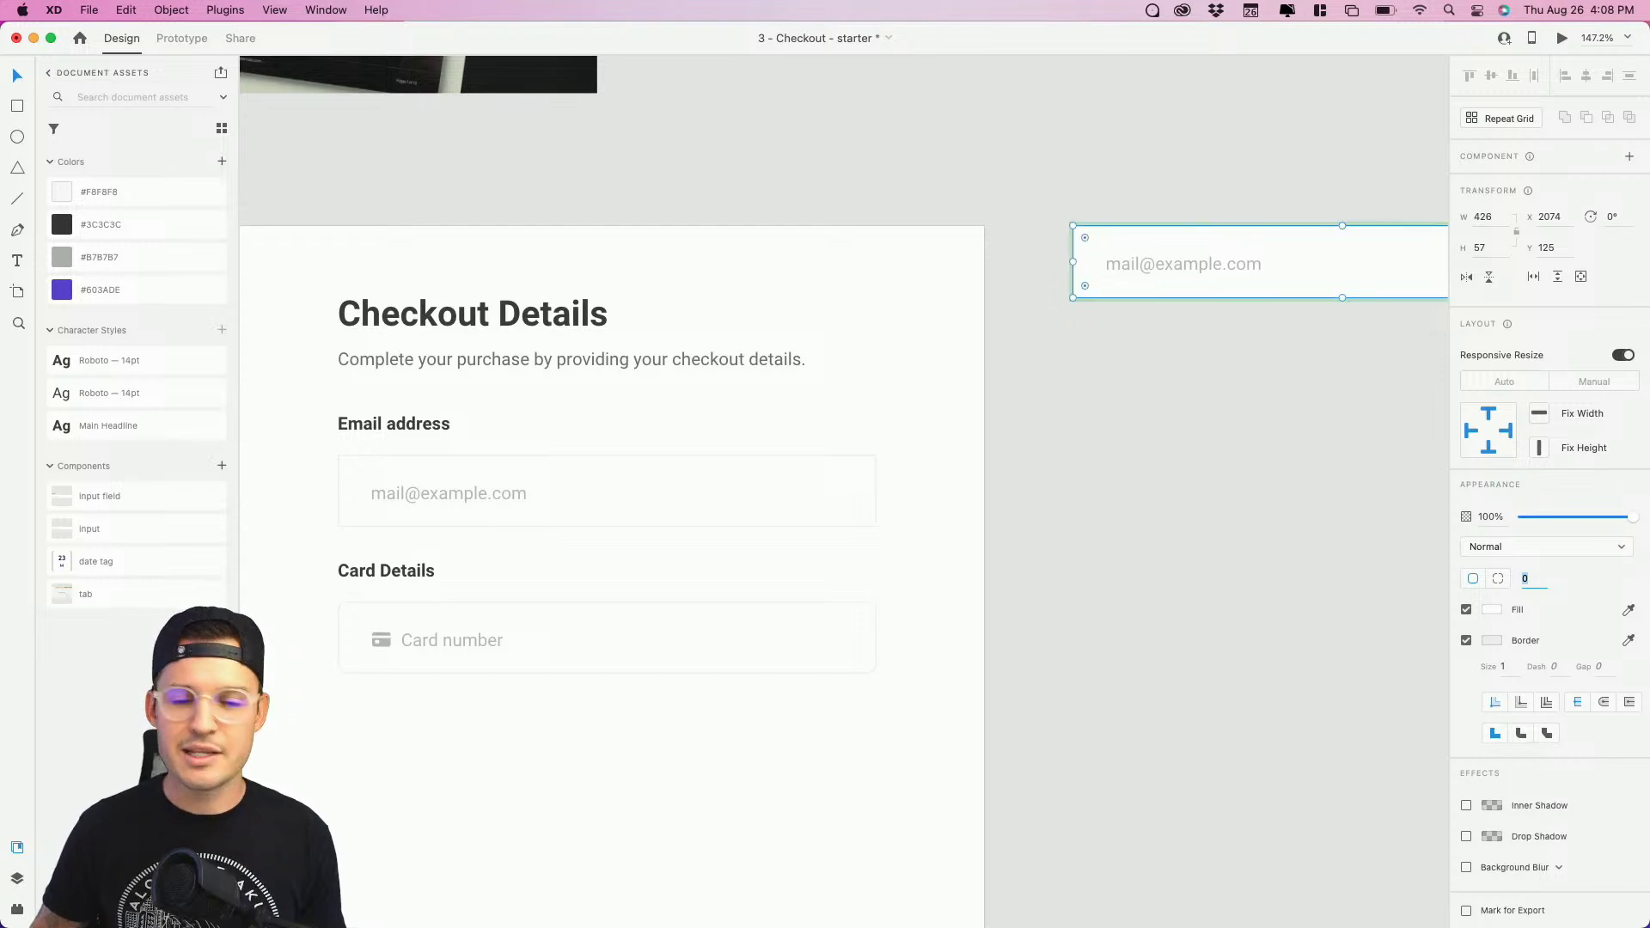
{"action": "type", "text": "30"}
{"action": "key", "text": "Return"}
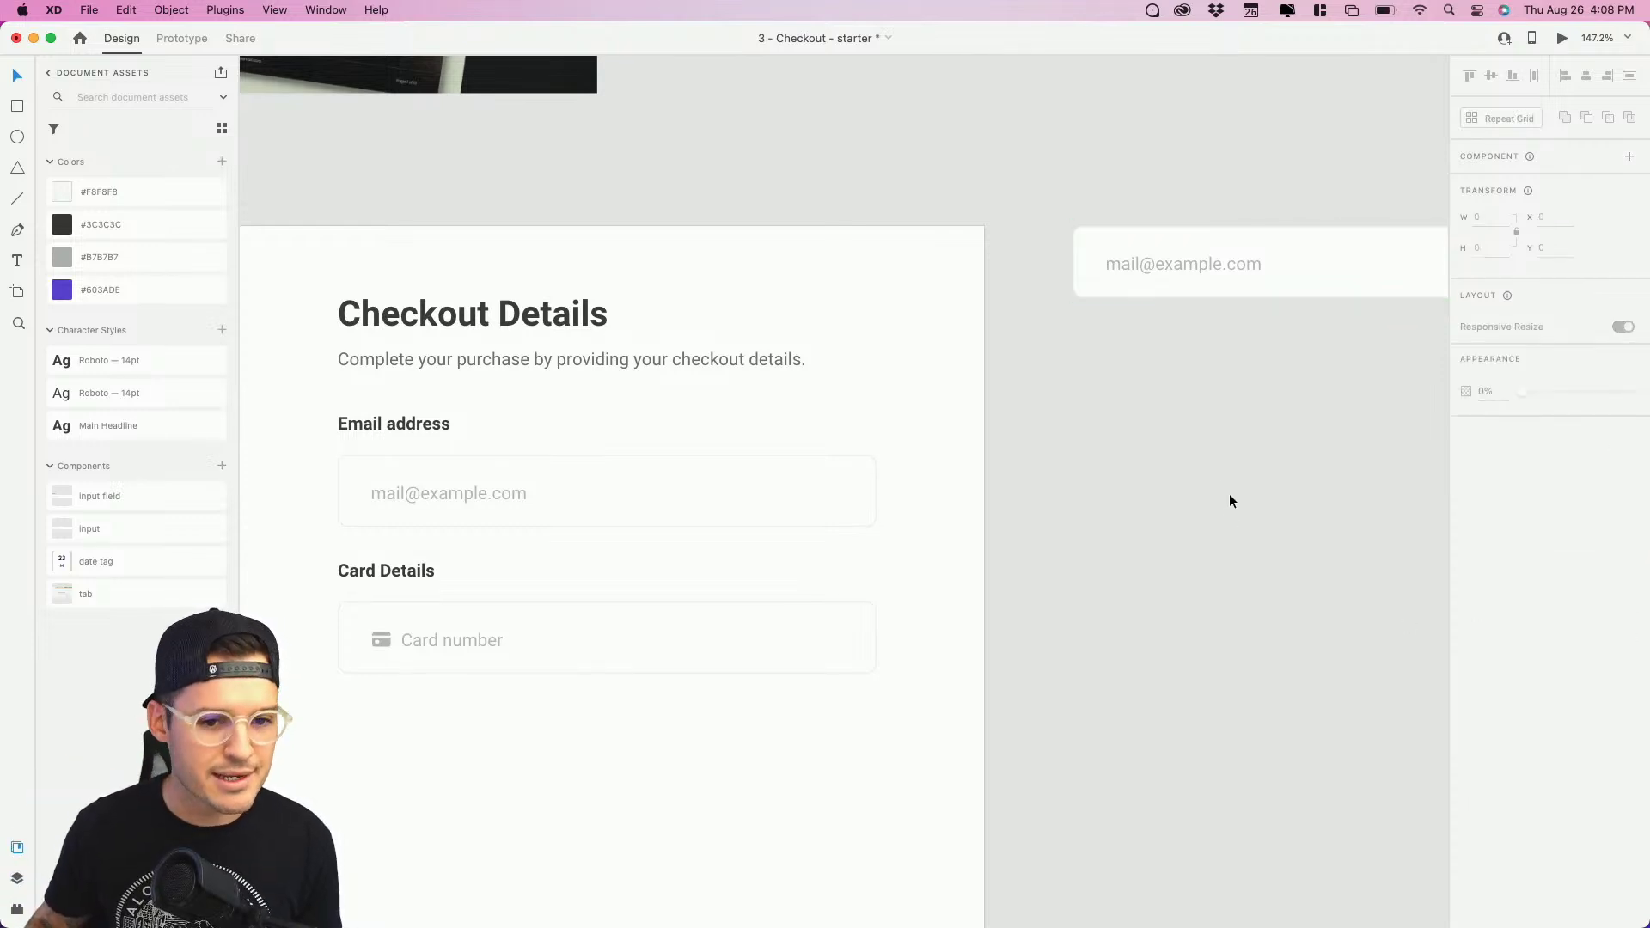
Step: Select the card icon inside the Card Details input on the checkout form
{"action": "left_click_drag", "start_coordinate": [1229, 493], "coordinate": [1152, 214]}
{"action": "key", "text": "Delete"}
{"action": "left_click_drag", "start_coordinate": [1014, 527], "coordinate": [1276, 373]}
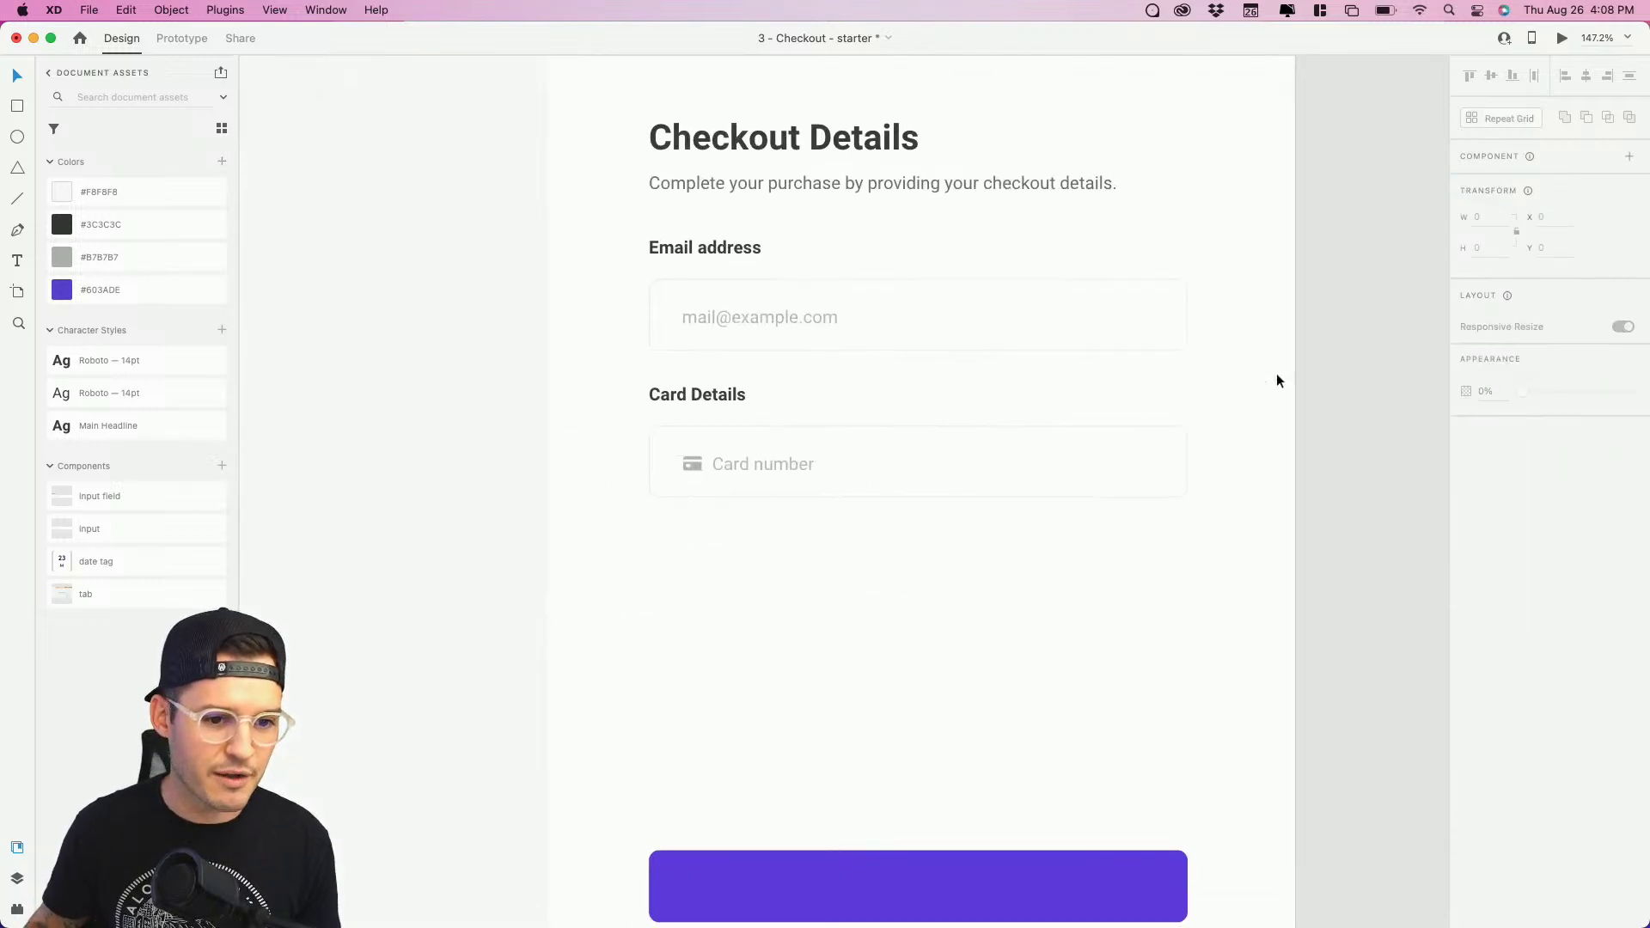
{"action": "double_click", "coordinate": [905, 451]}
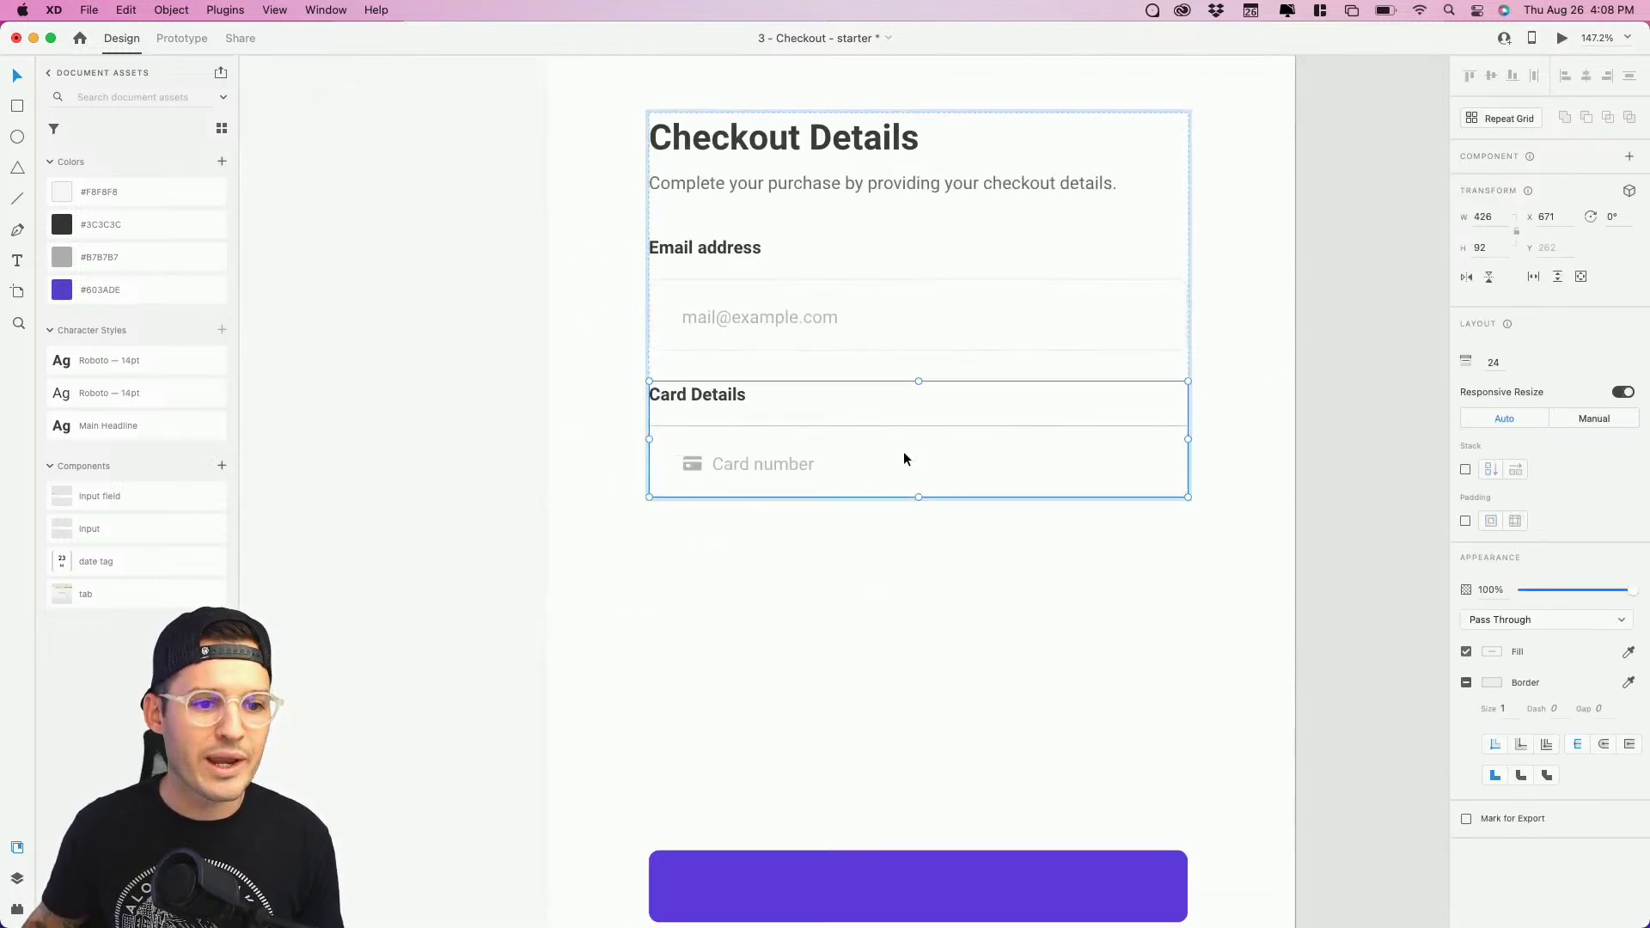
{"action": "double_click", "coordinate": [700, 464]}
{"action": "double_click", "coordinate": [698, 464]}
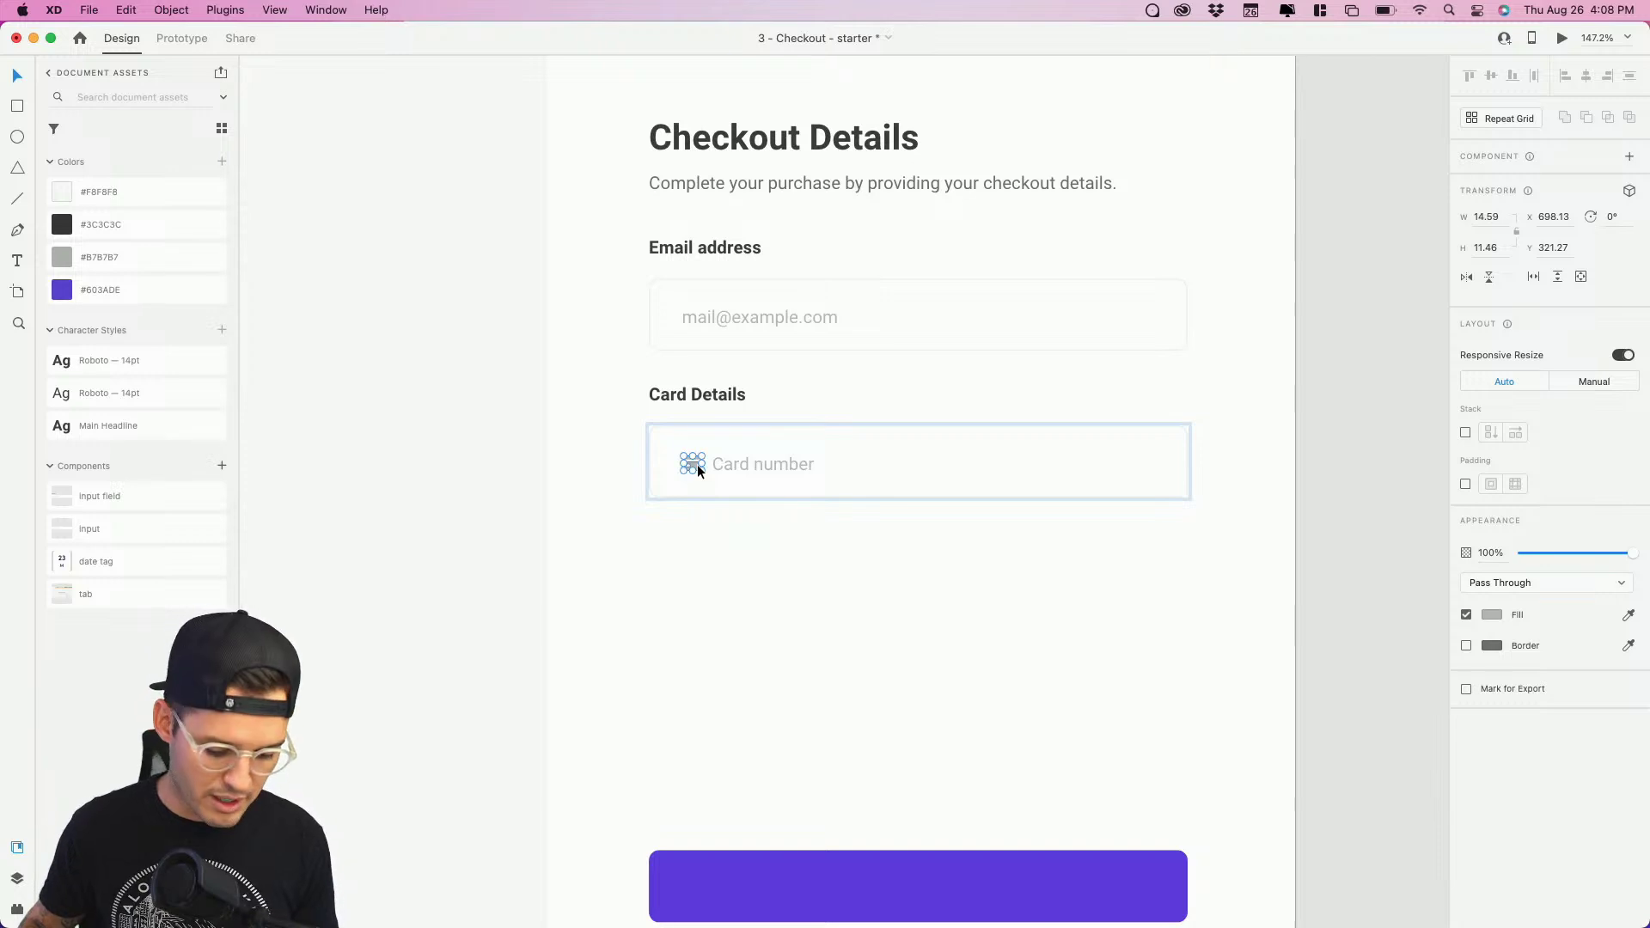
{"action": "left_click", "coordinate": [729, 569]}
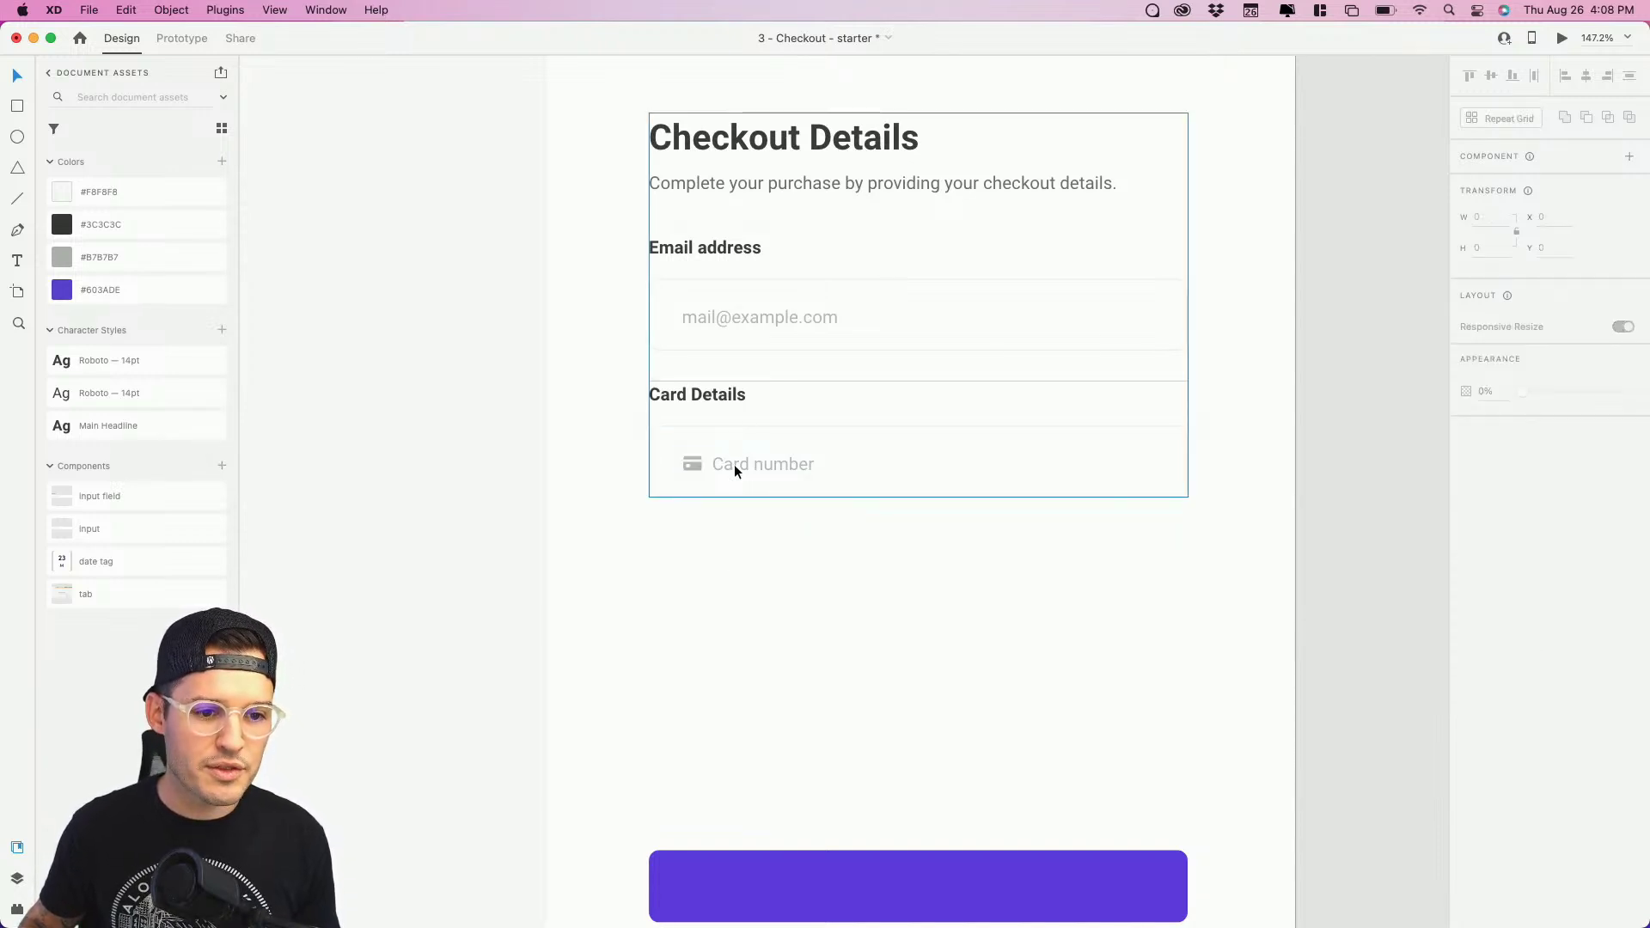
Step: Duplicate the Input field component within the form stack, directly below the original Email address field
{"action": "double_click", "coordinate": [765, 294]}
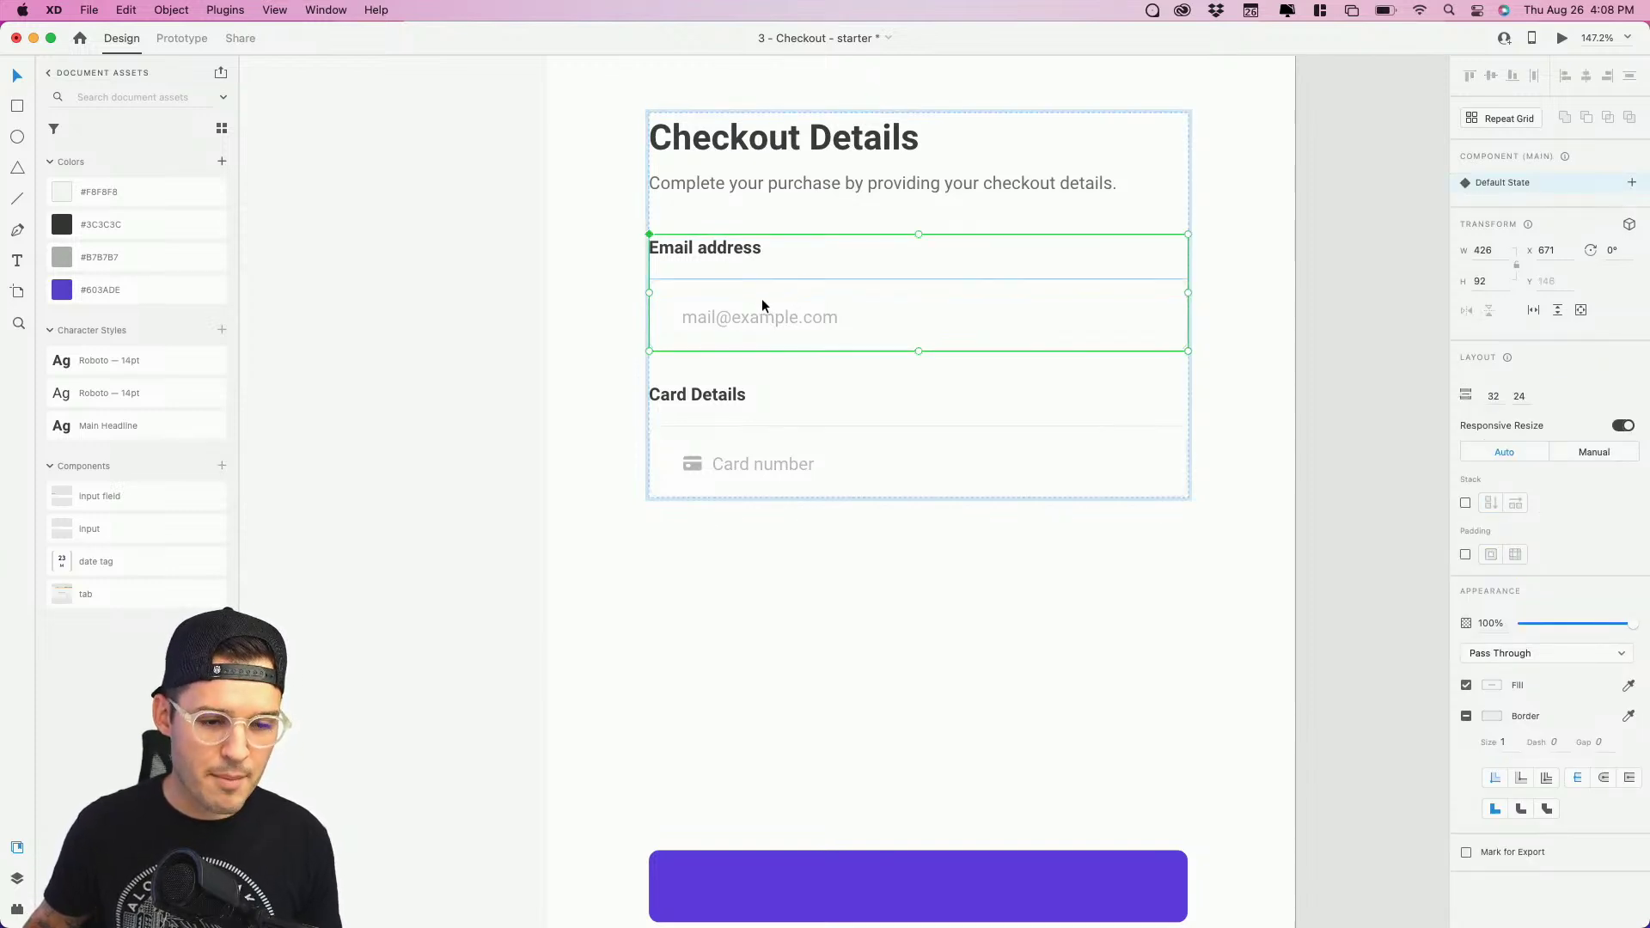
{"action": "key", "text": "super+d"}
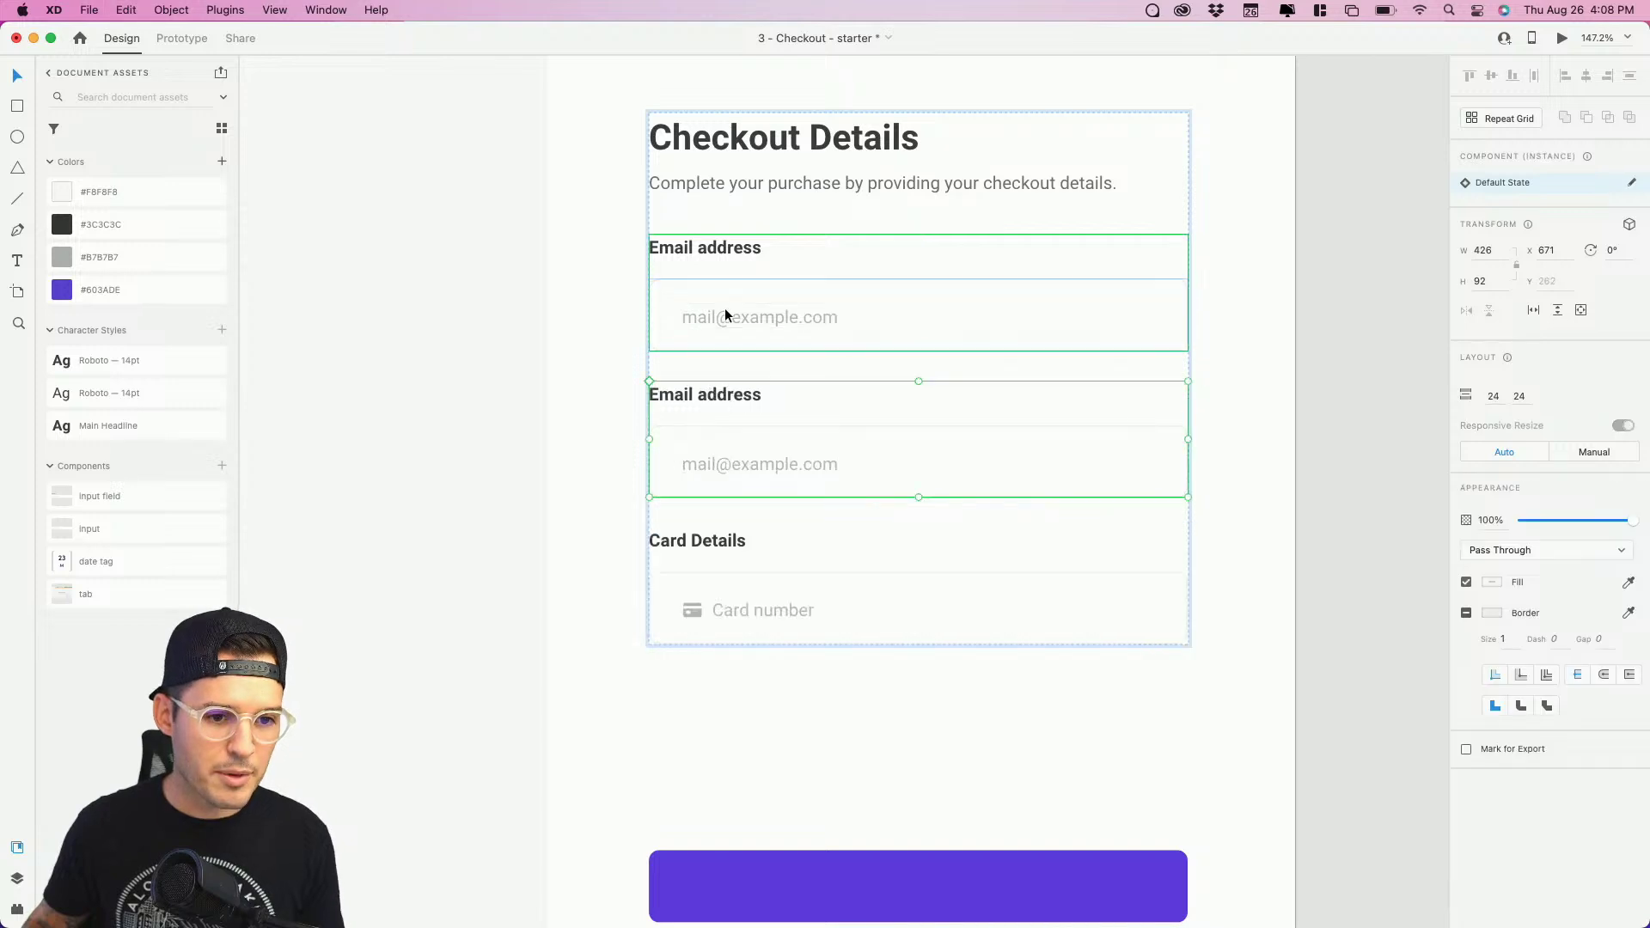
Step: Delete the extra Email address field and duplicate the original Input field component twice within the form stack
{"action": "key", "text": "Delete"}
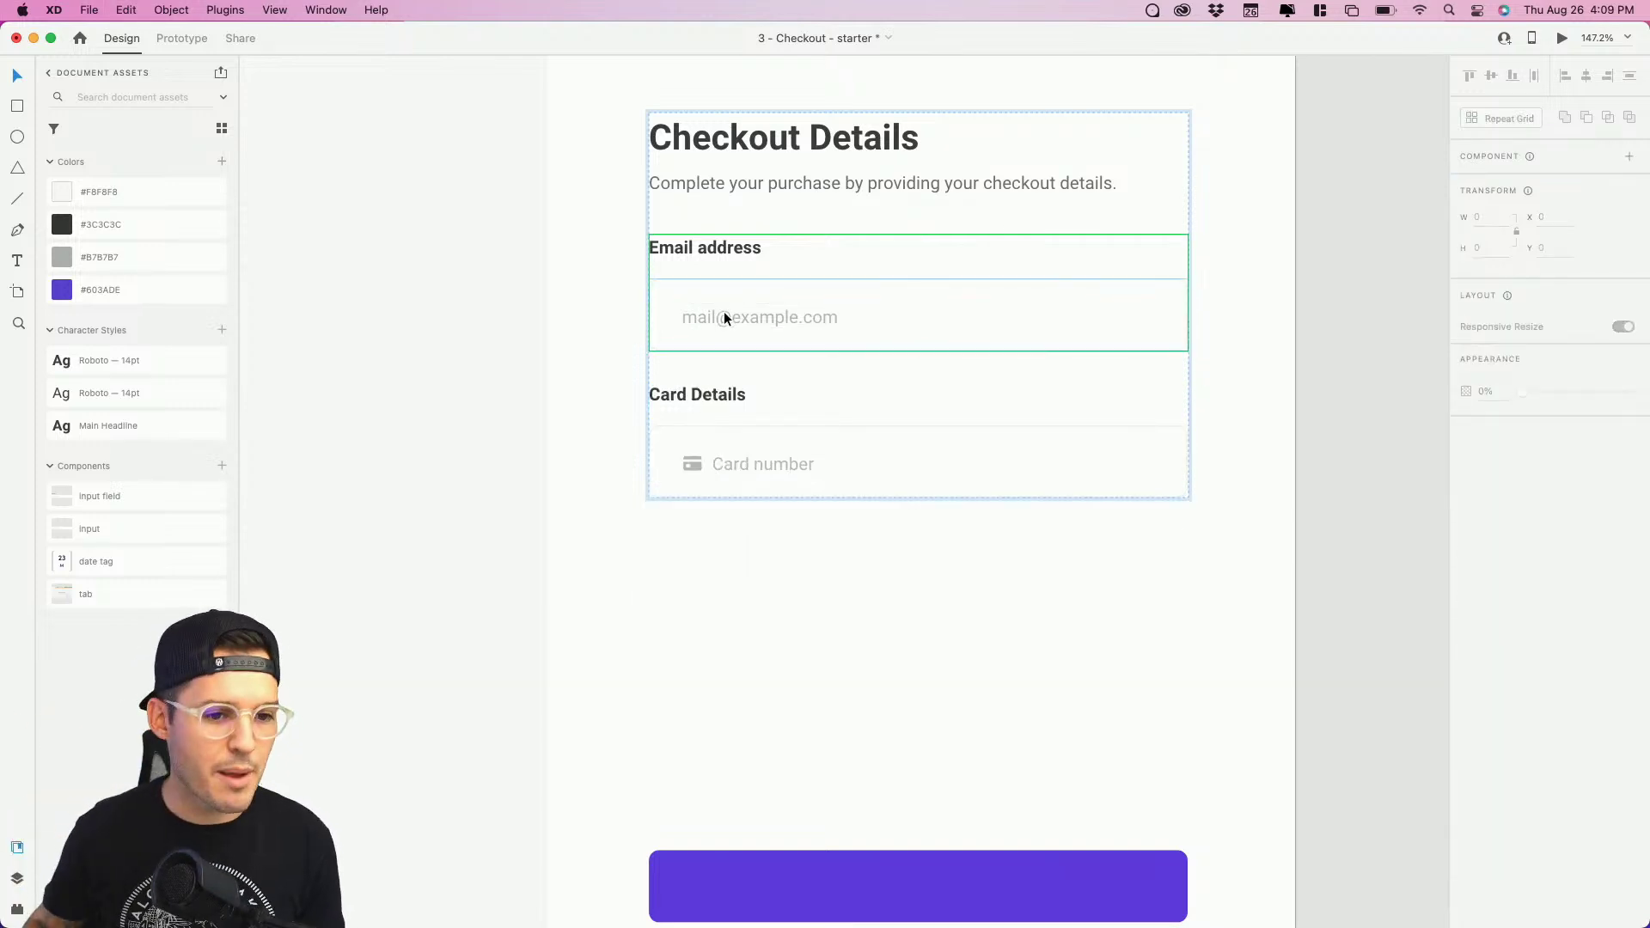
{"action": "double_click", "coordinate": [760, 288]}
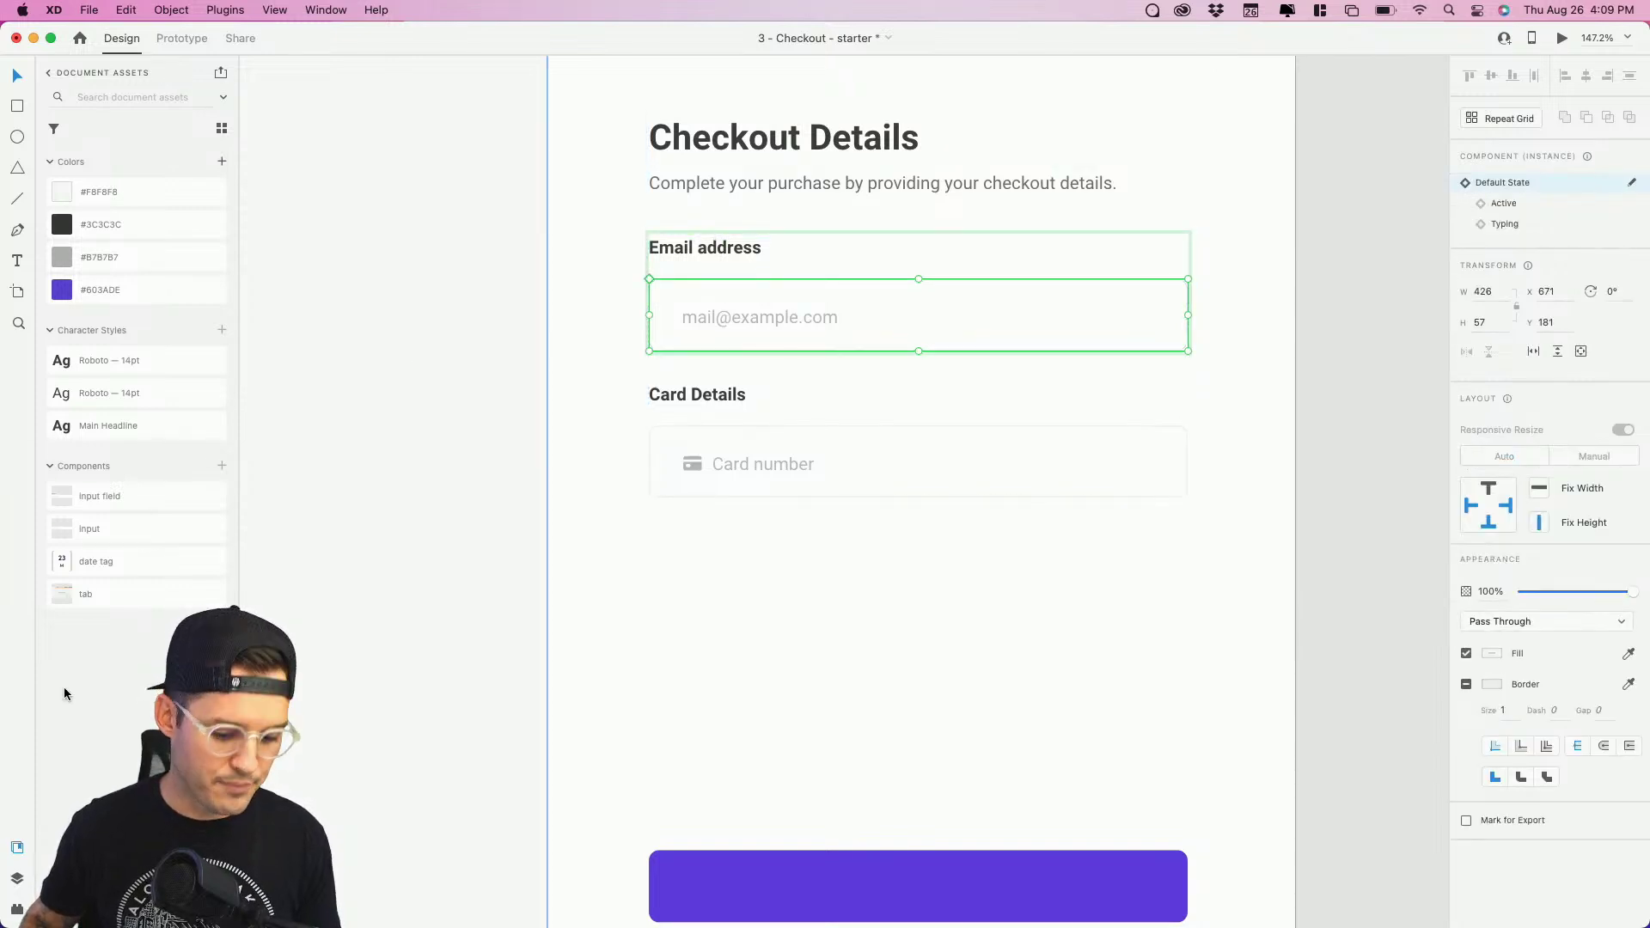
{"action": "key", "text": "super+y"}
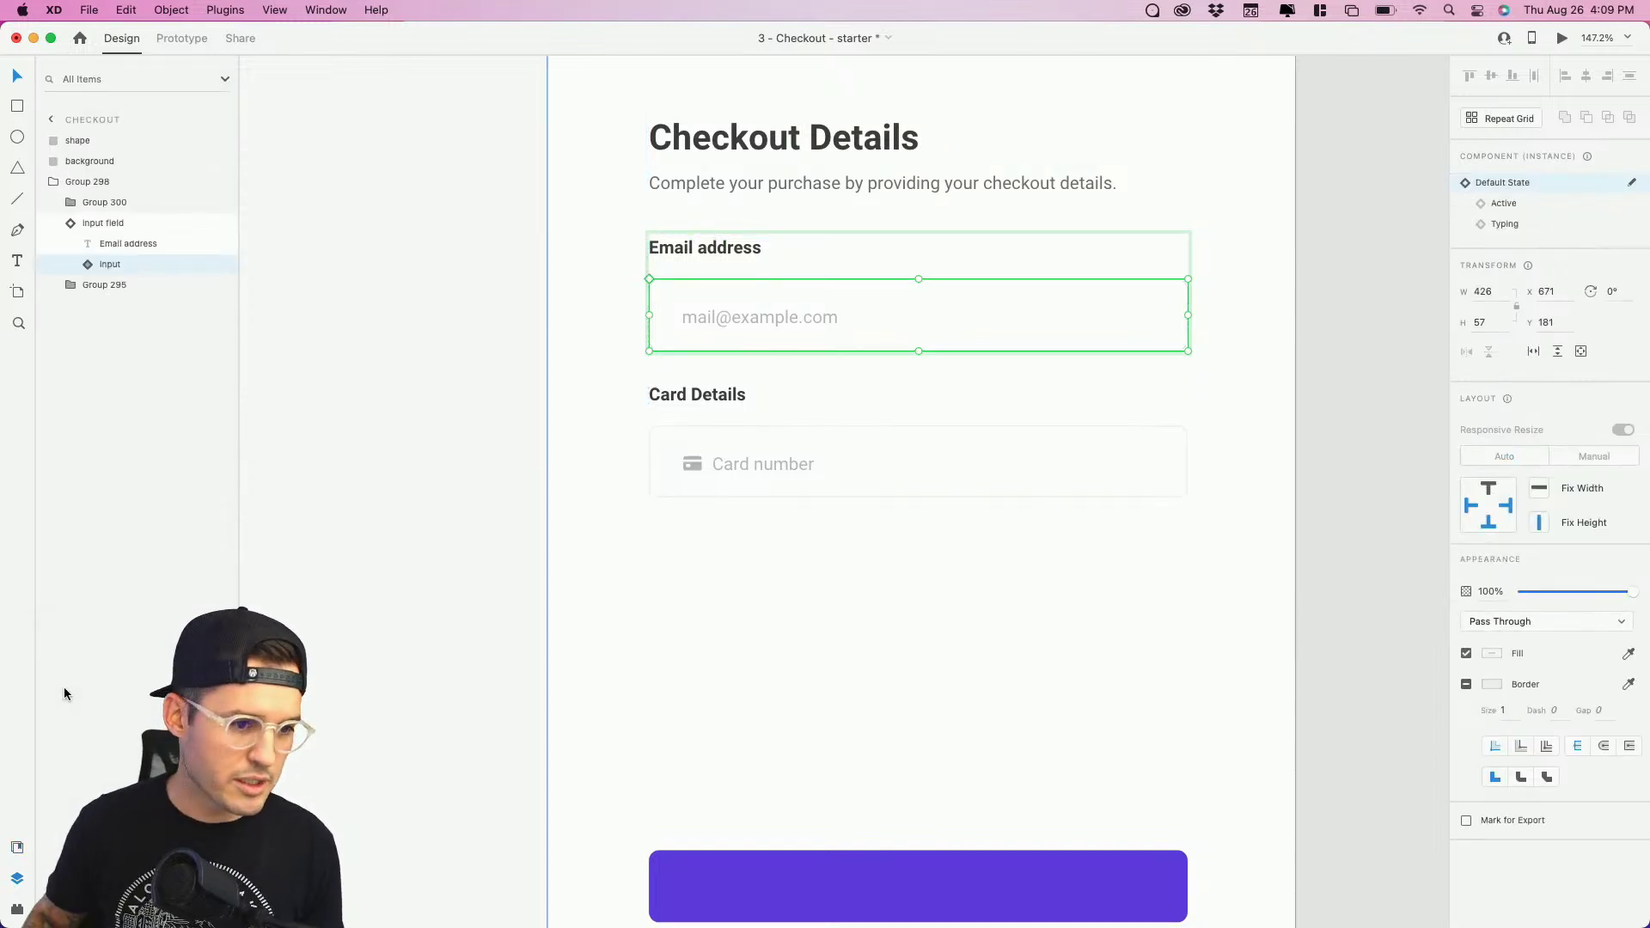
{"action": "left_click", "coordinate": [99, 224]}
{"action": "left_click", "coordinate": [72, 225]}
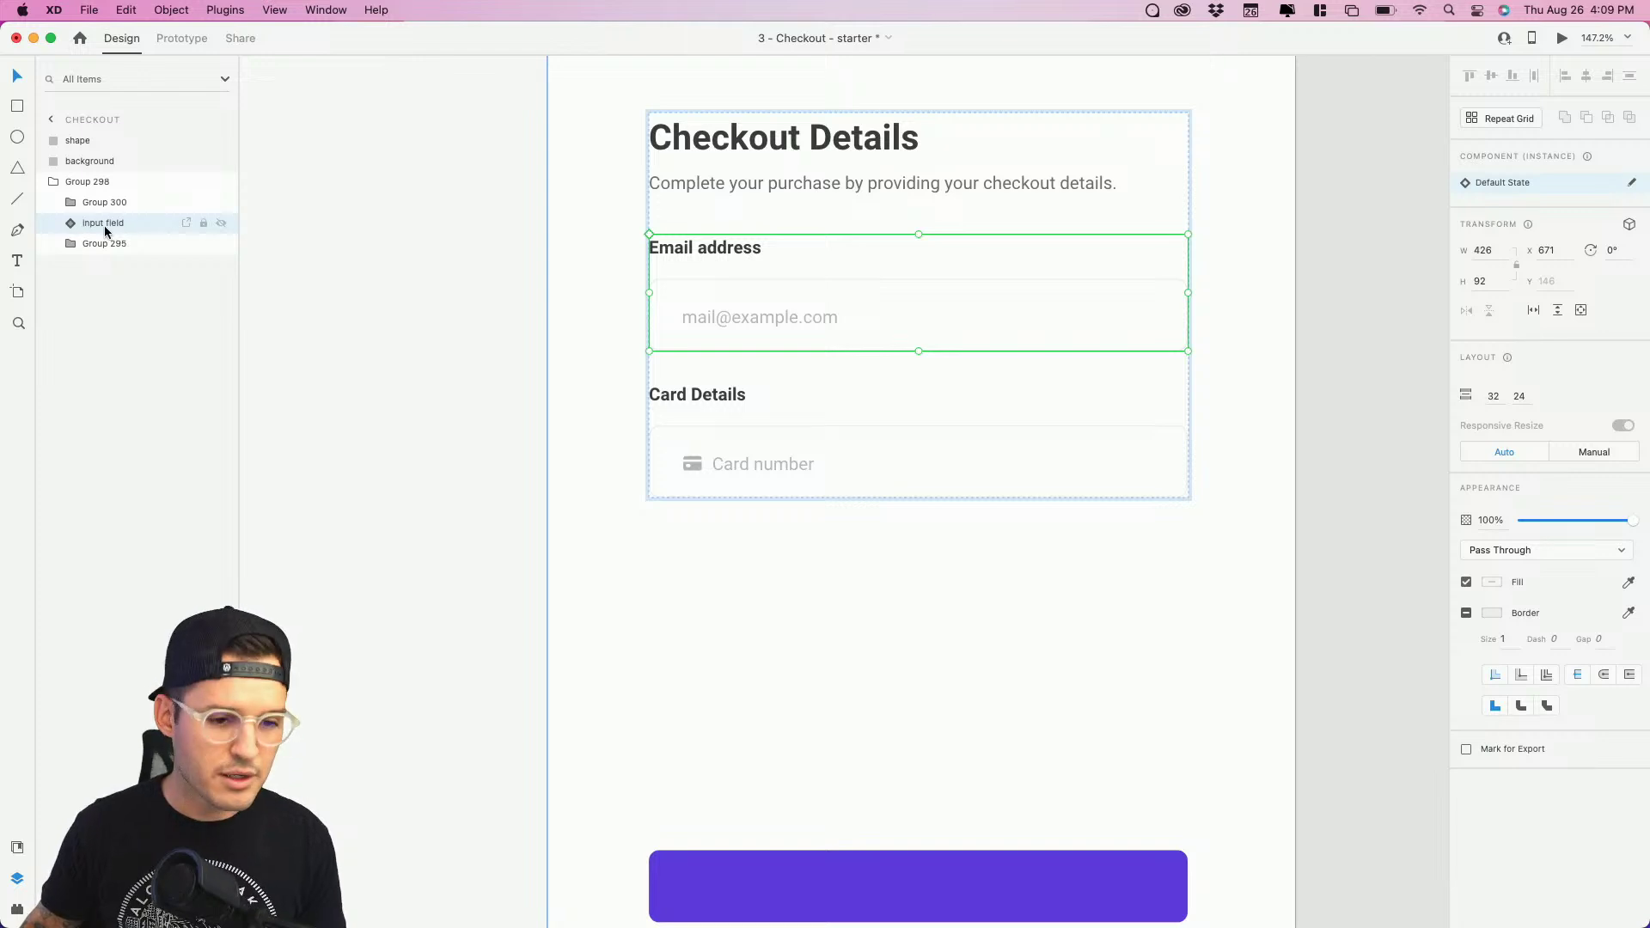
{"action": "key", "text": "super+d"}
{"action": "key", "text": "super+d"}
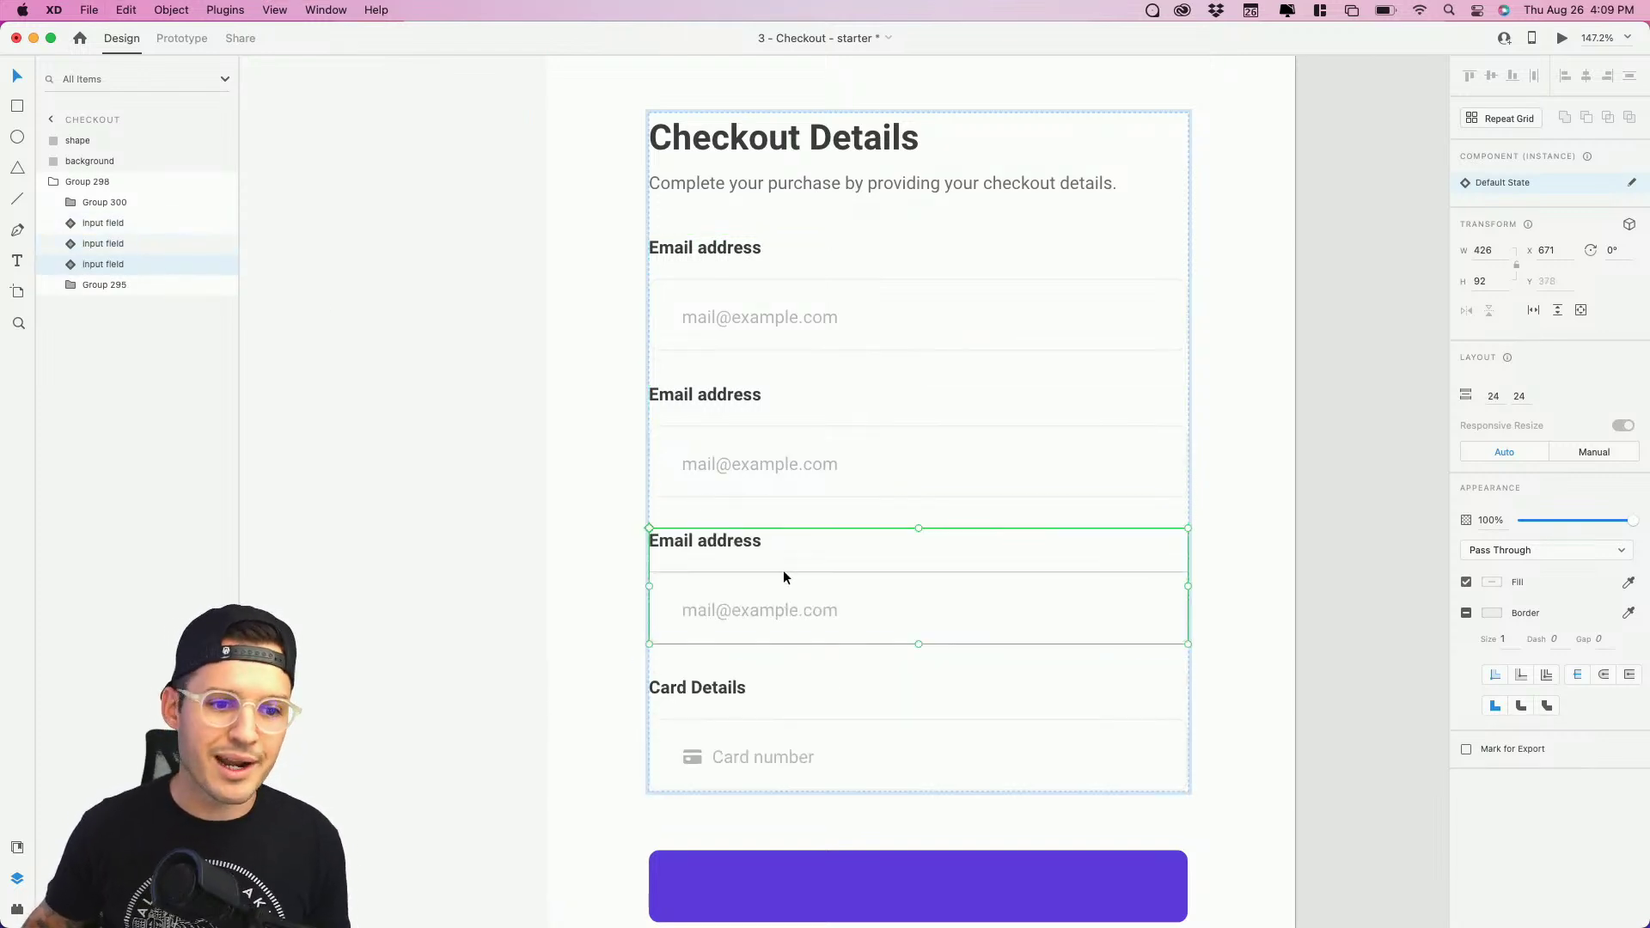
Step: Change the first input field's label to "Full name"
{"action": "left_click", "coordinate": [671, 393]}
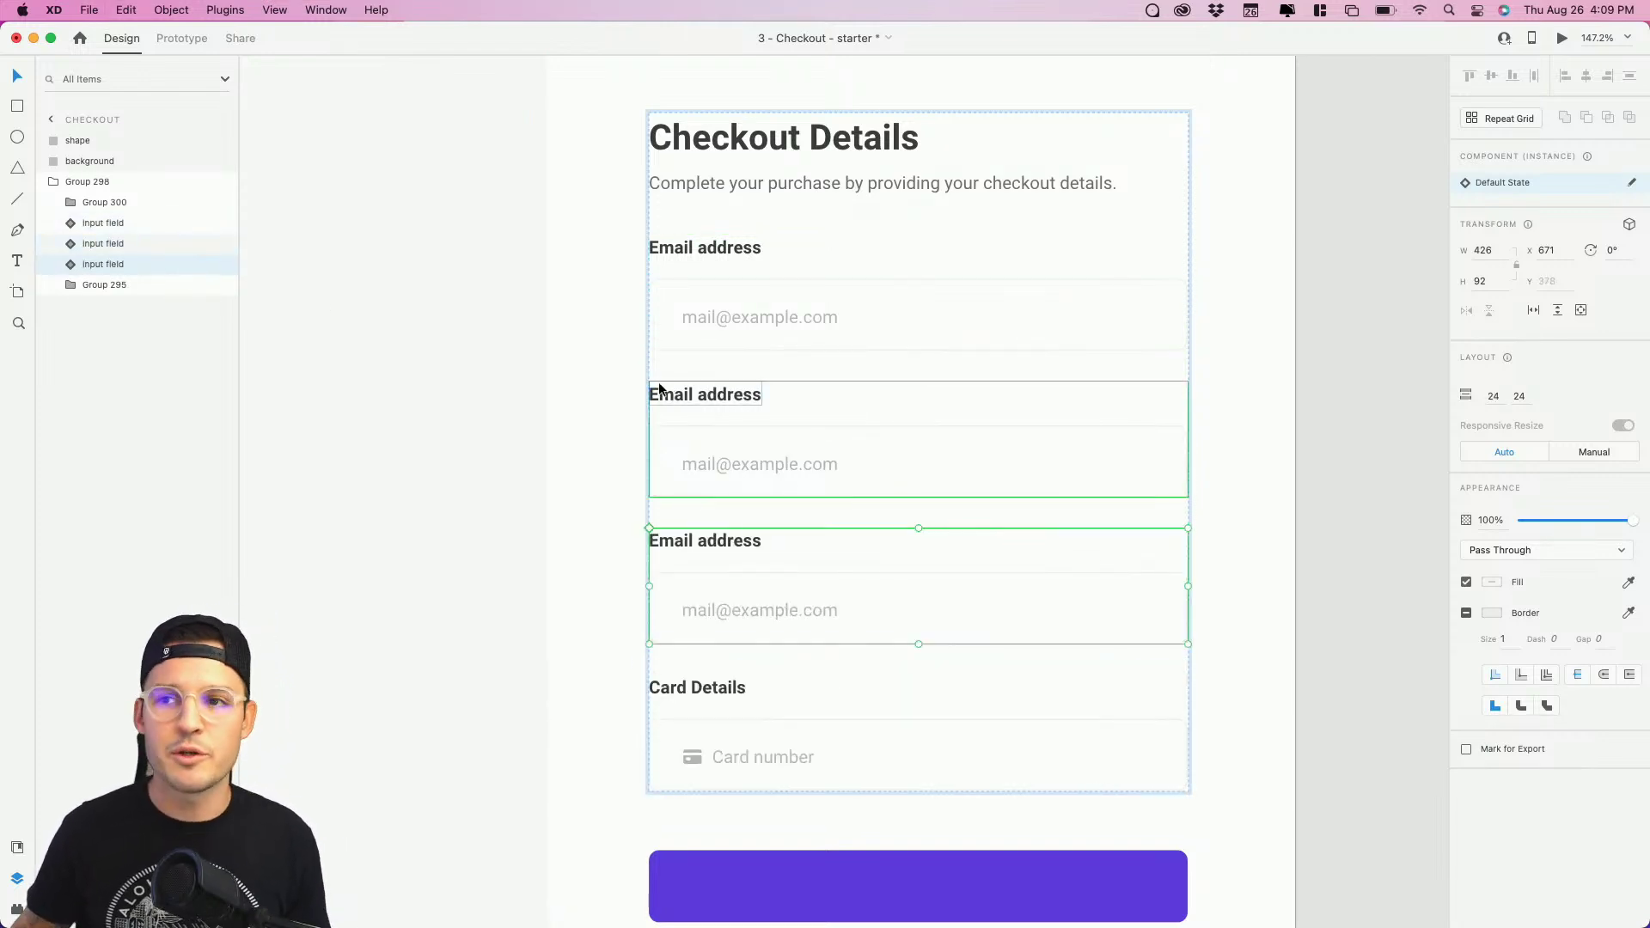
{"action": "double_click", "coordinate": [663, 394]}
{"action": "left_click", "coordinate": [708, 253]}
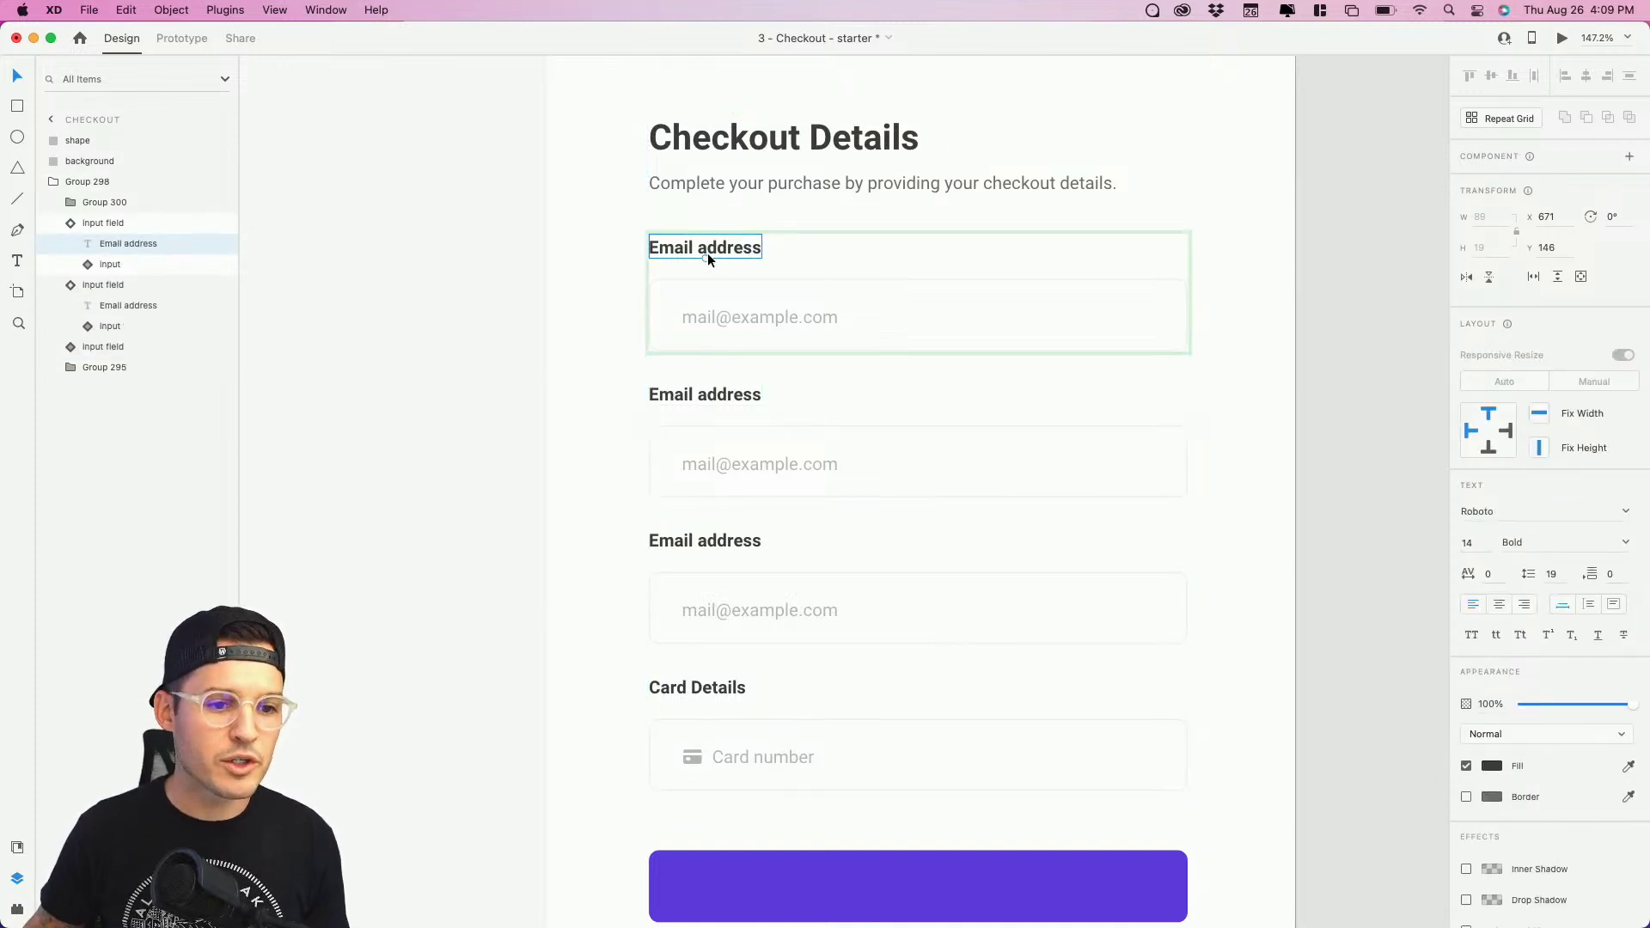
{"action": "double_click", "coordinate": [708, 251]}
{"action": "type", "text": "Full N"}
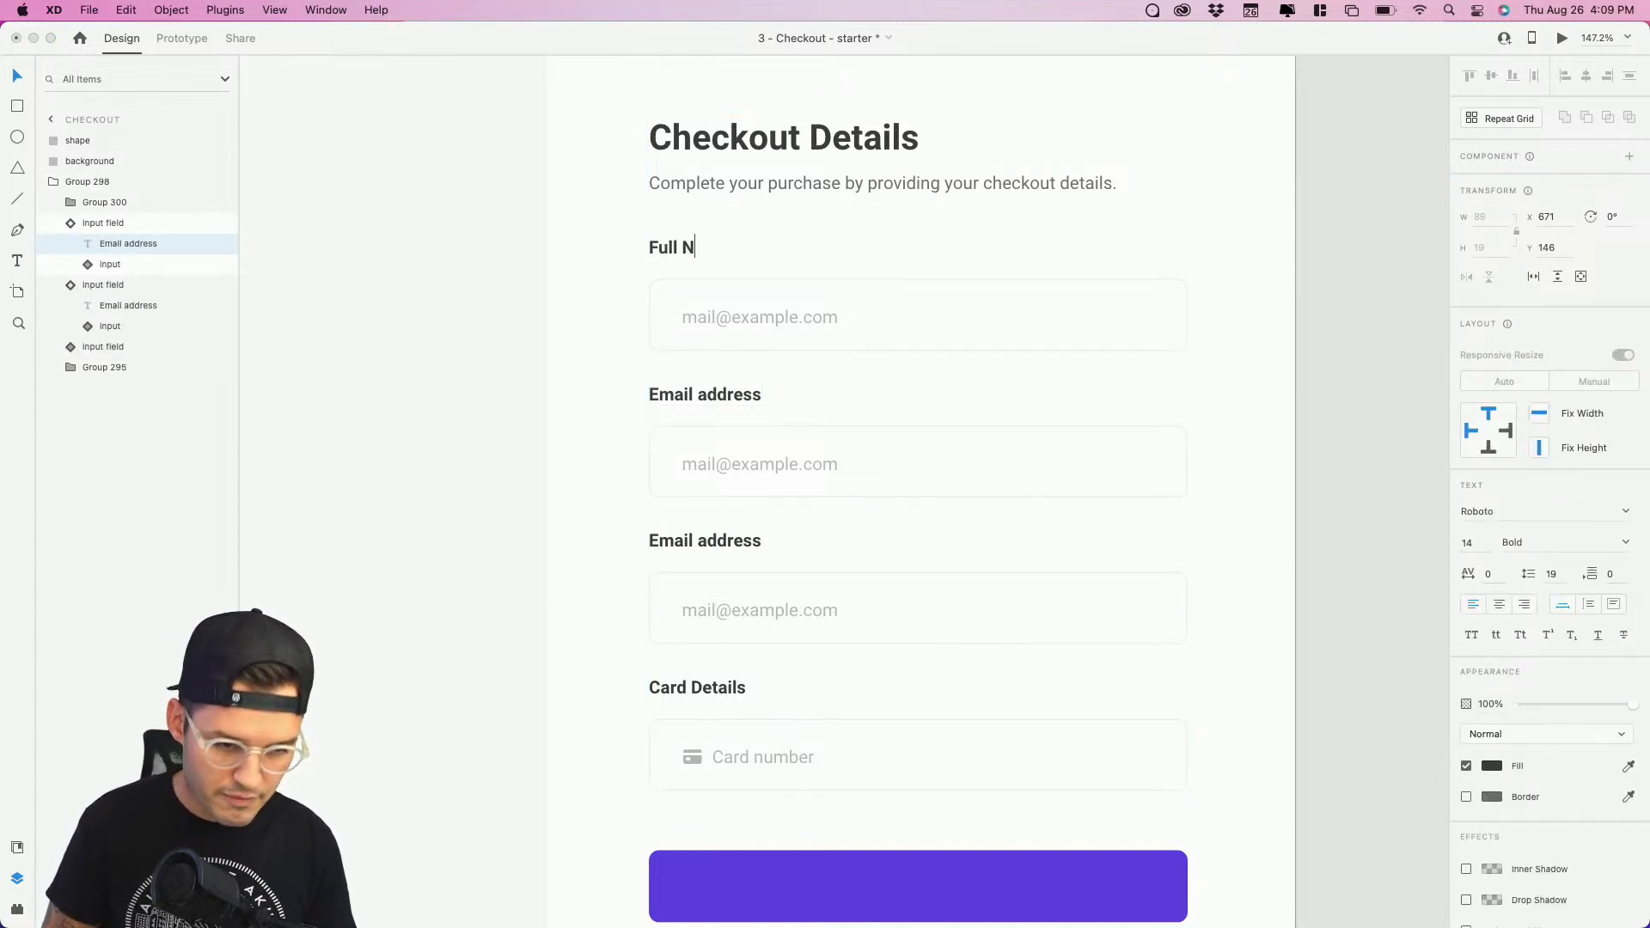
{"action": "key", "text": "BackSpace"}
{"action": "type", "text": "name"}
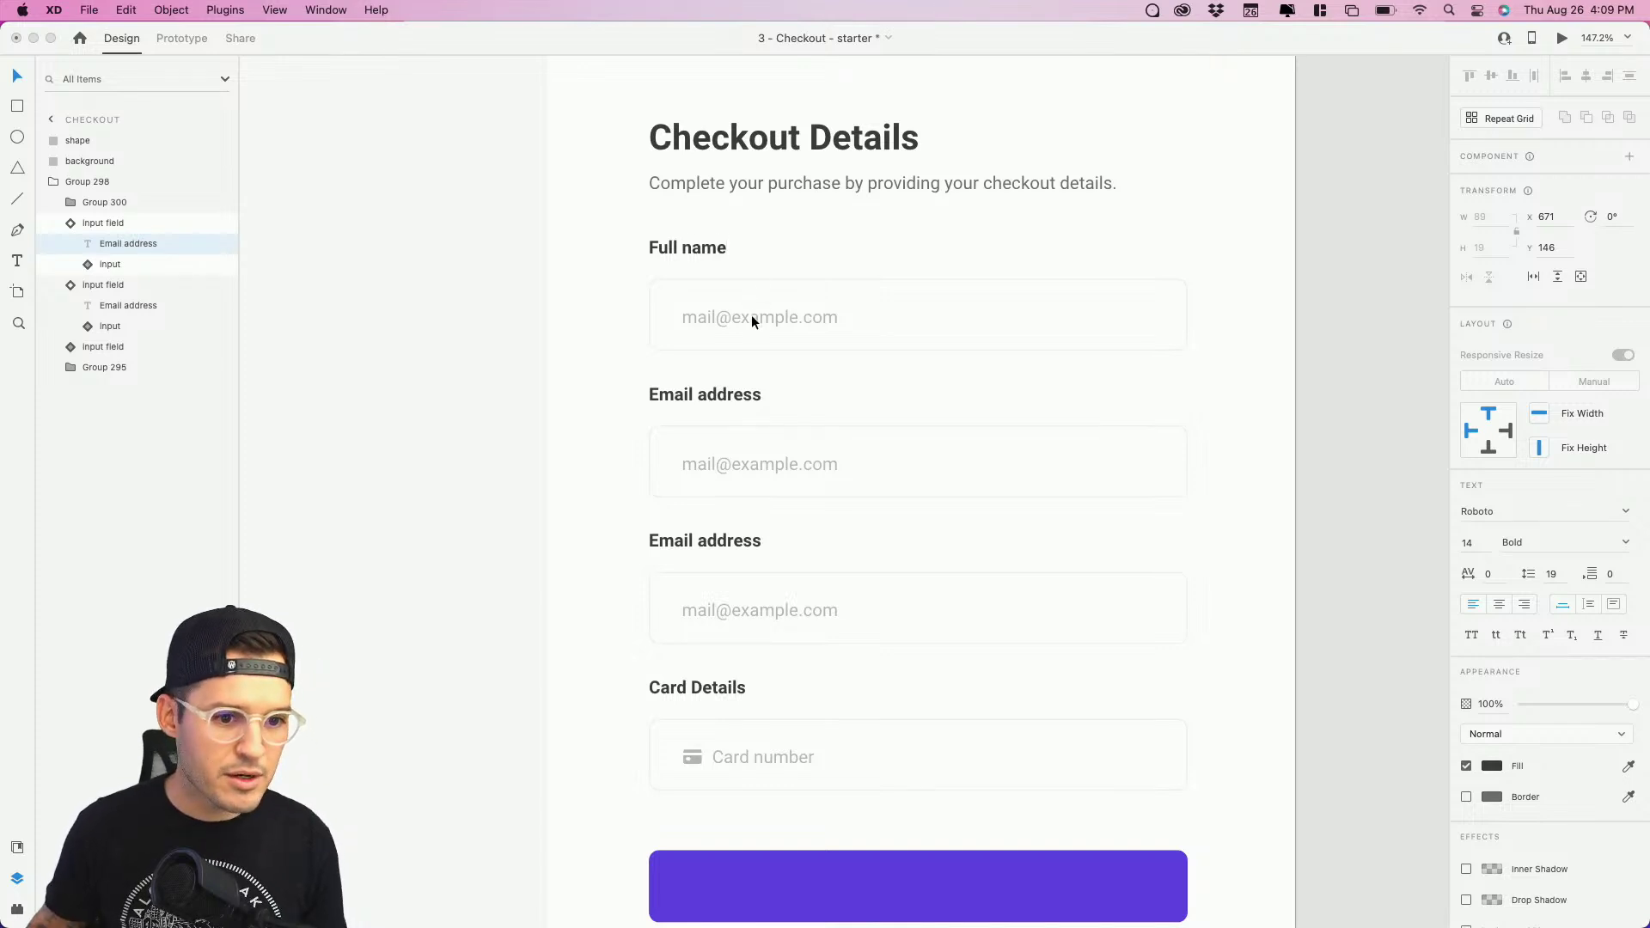
{"action": "key", "text": "Escape"}
Step: Replace the placeholder text inside the Full name input with a sample full name
{"action": "double_click", "coordinate": [752, 318]}
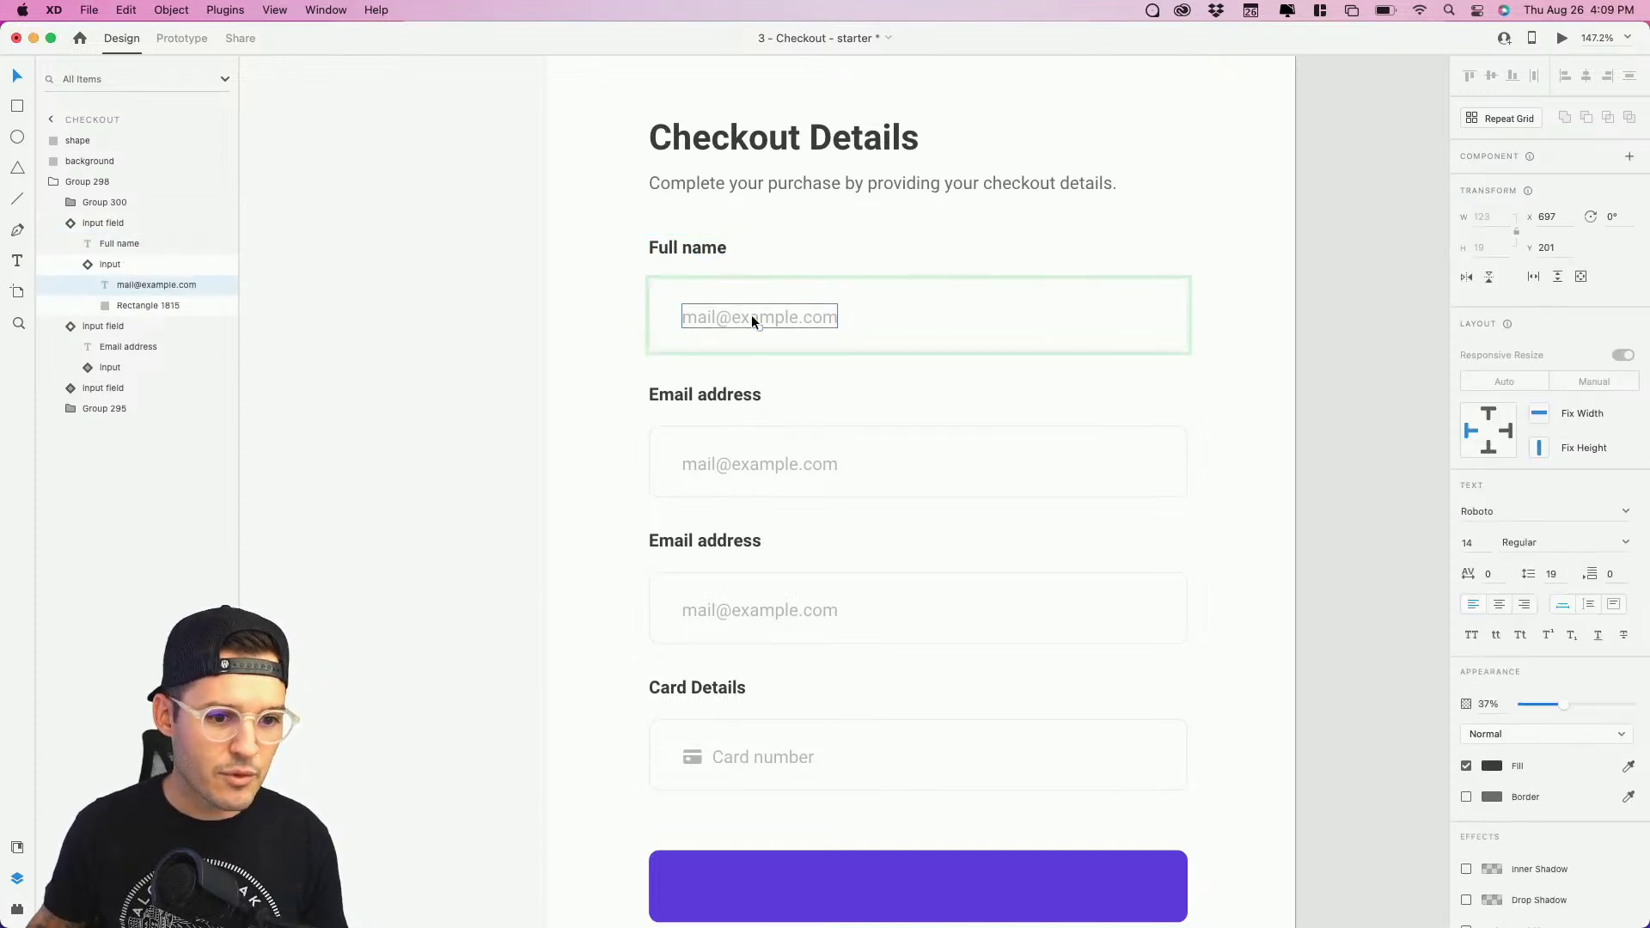
{"action": "double_click", "coordinate": [752, 316]}
{"action": "type", "text": "John D"}
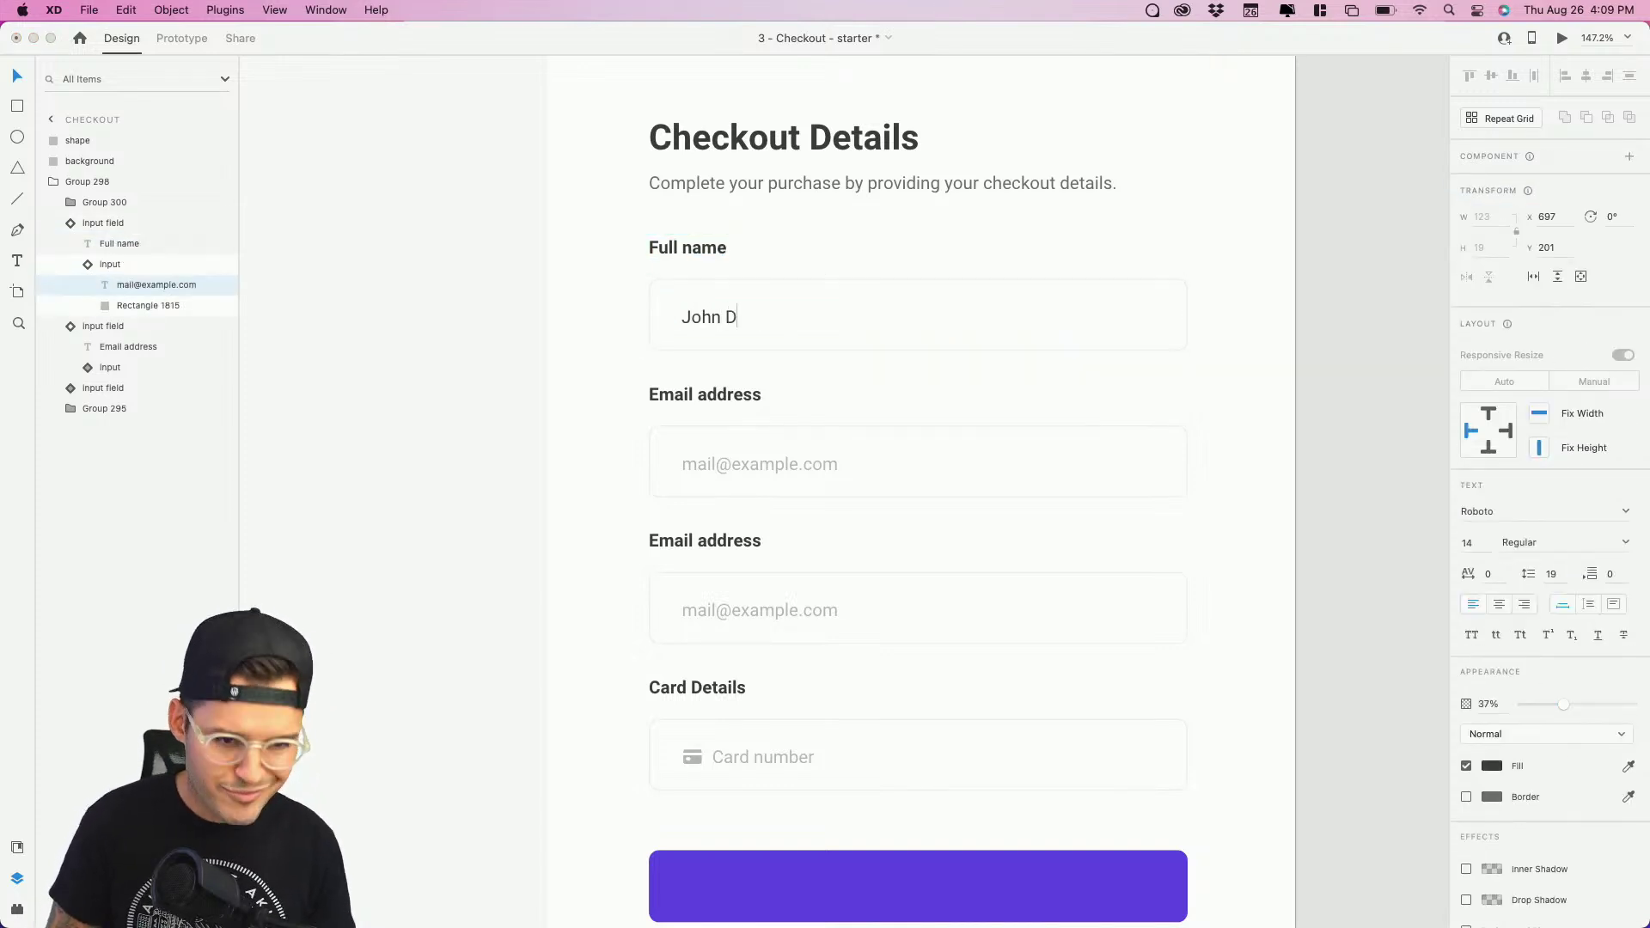
{"action": "type", "text": "oe"}
{"action": "key", "text": "Escape"}
{"action": "left_click_drag", "start_coordinate": [682, 317], "coordinate": [758, 317]}
{"action": "type", "text": "Obi One Kenobi"}
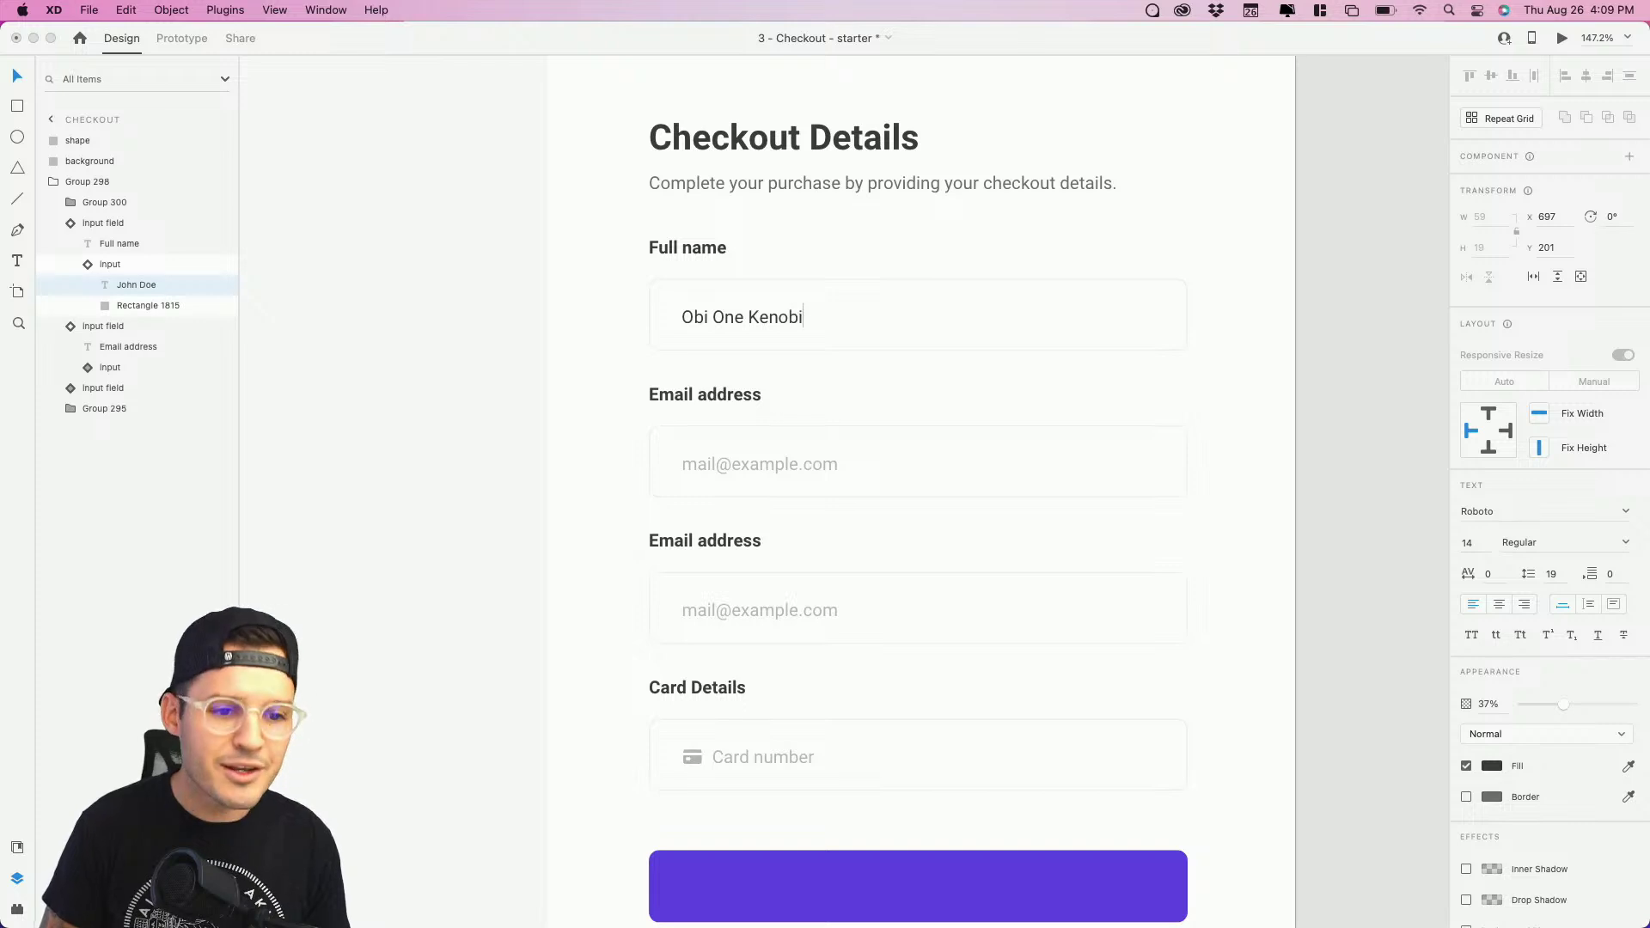
{"action": "left_click", "coordinate": [519, 370]}
Step: Change the label of the third input field to "Card Details"
{"action": "scroll", "coordinate": [505, 434], "scroll_direction": "down", "scroll_amount": 2}
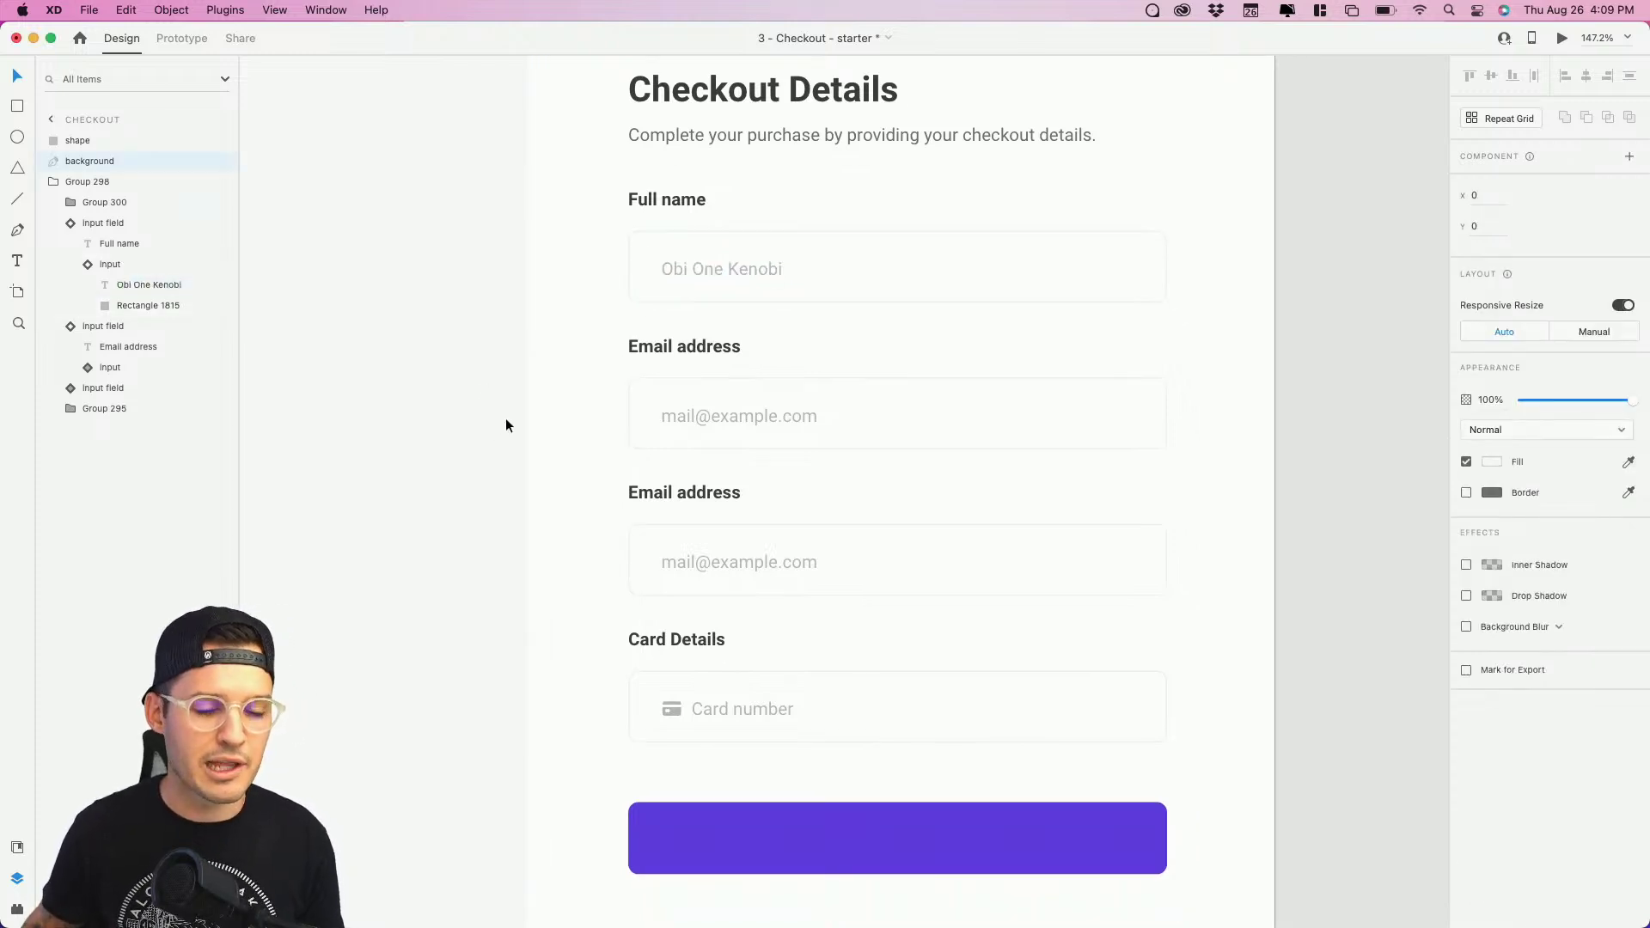
{"action": "left_click", "coordinate": [740, 341]}
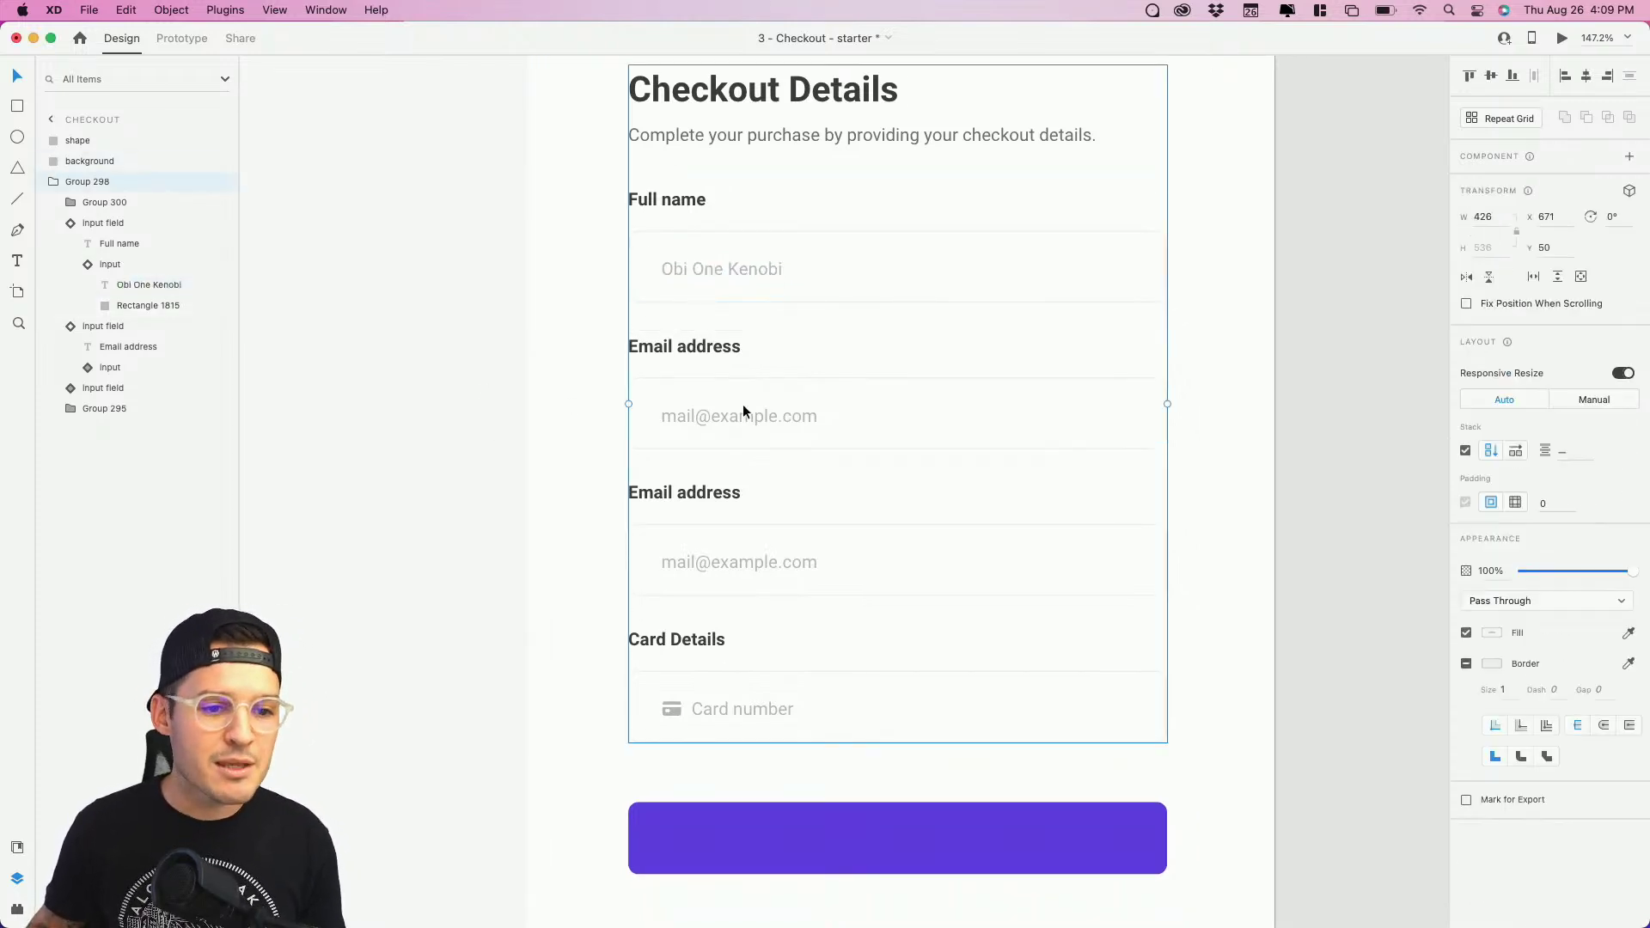
{"action": "left_click", "coordinate": [740, 342]}
{"action": "left_click", "coordinate": [752, 507]}
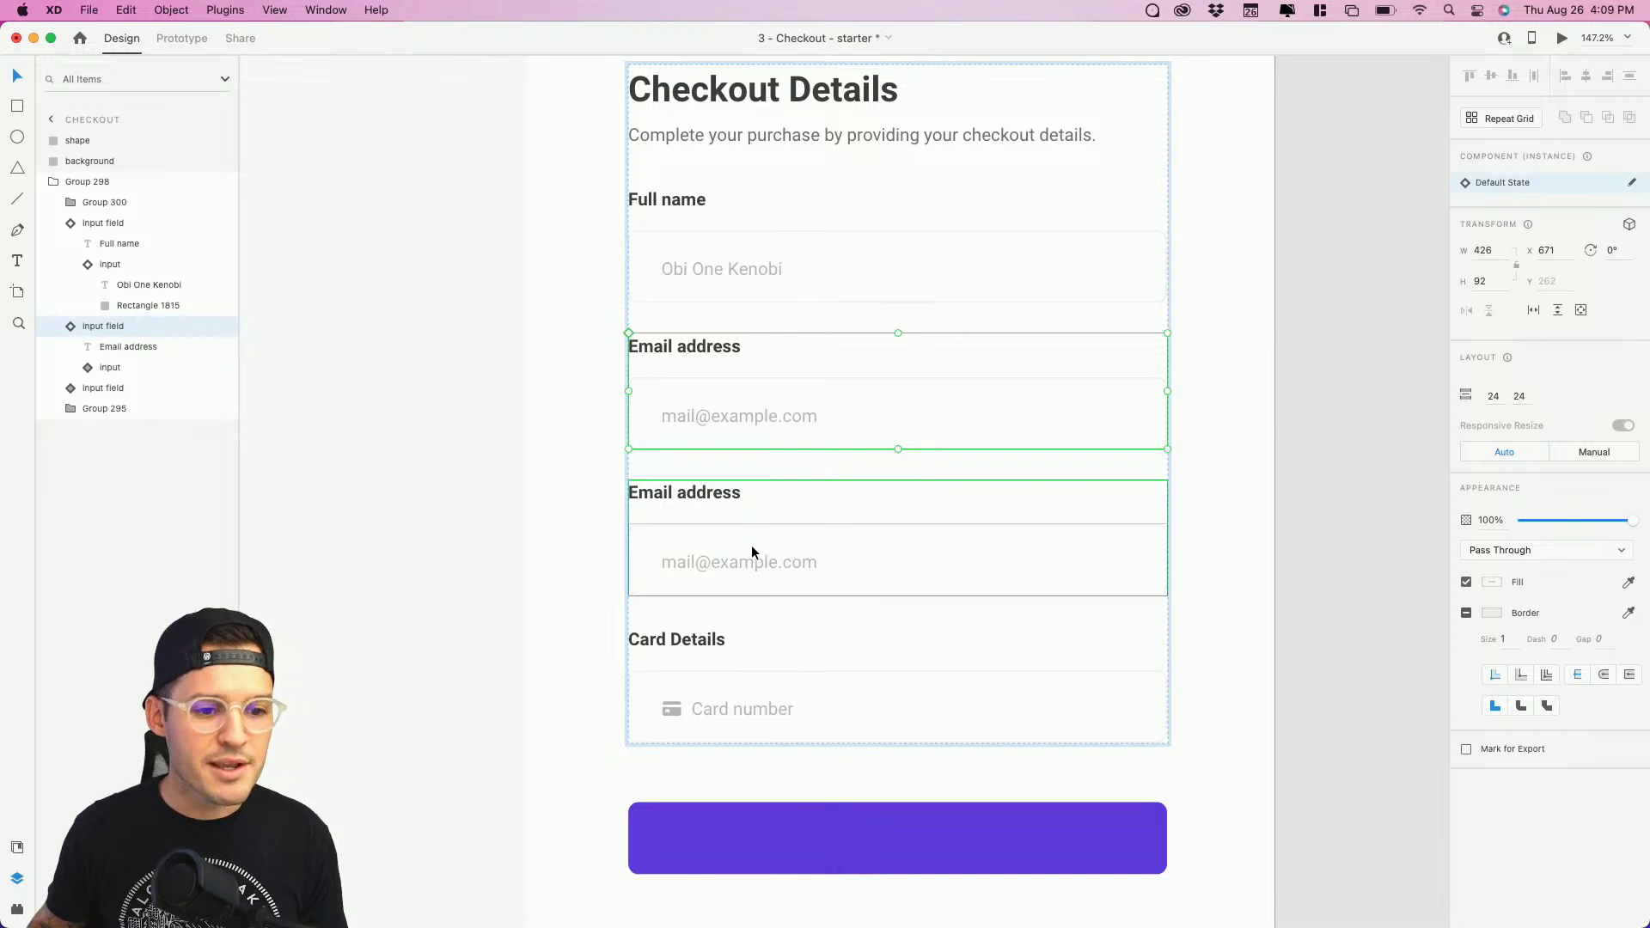
{"action": "double_click", "coordinate": [688, 494]}
{"action": "key", "text": "Return"}
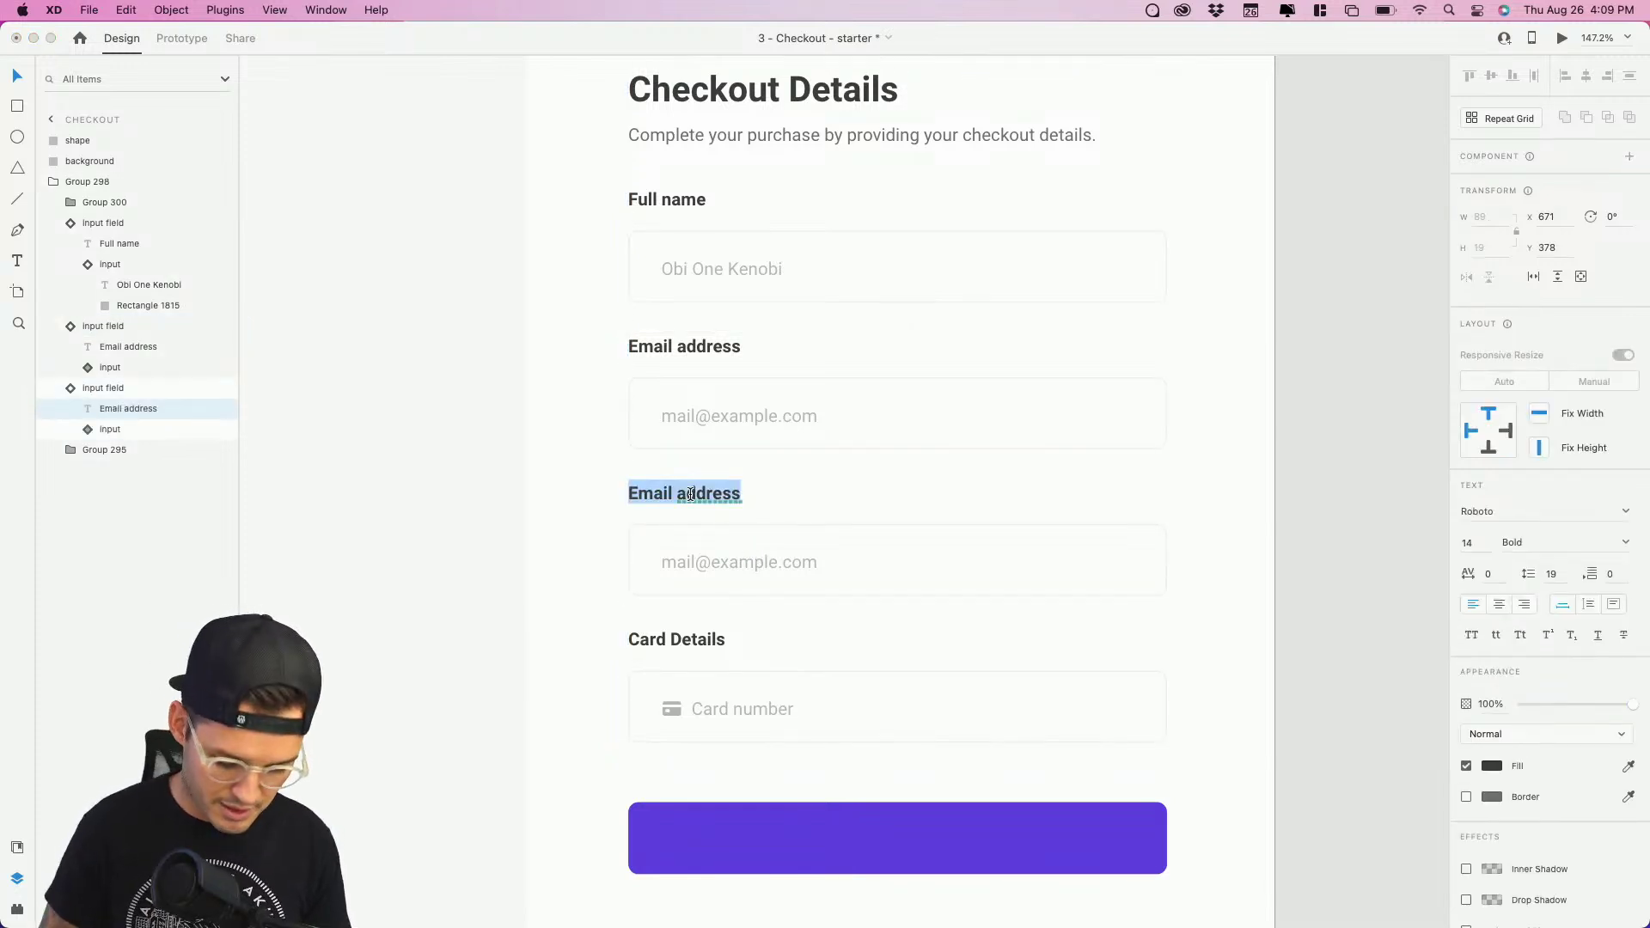
{"action": "type", "text": "Card Details"}
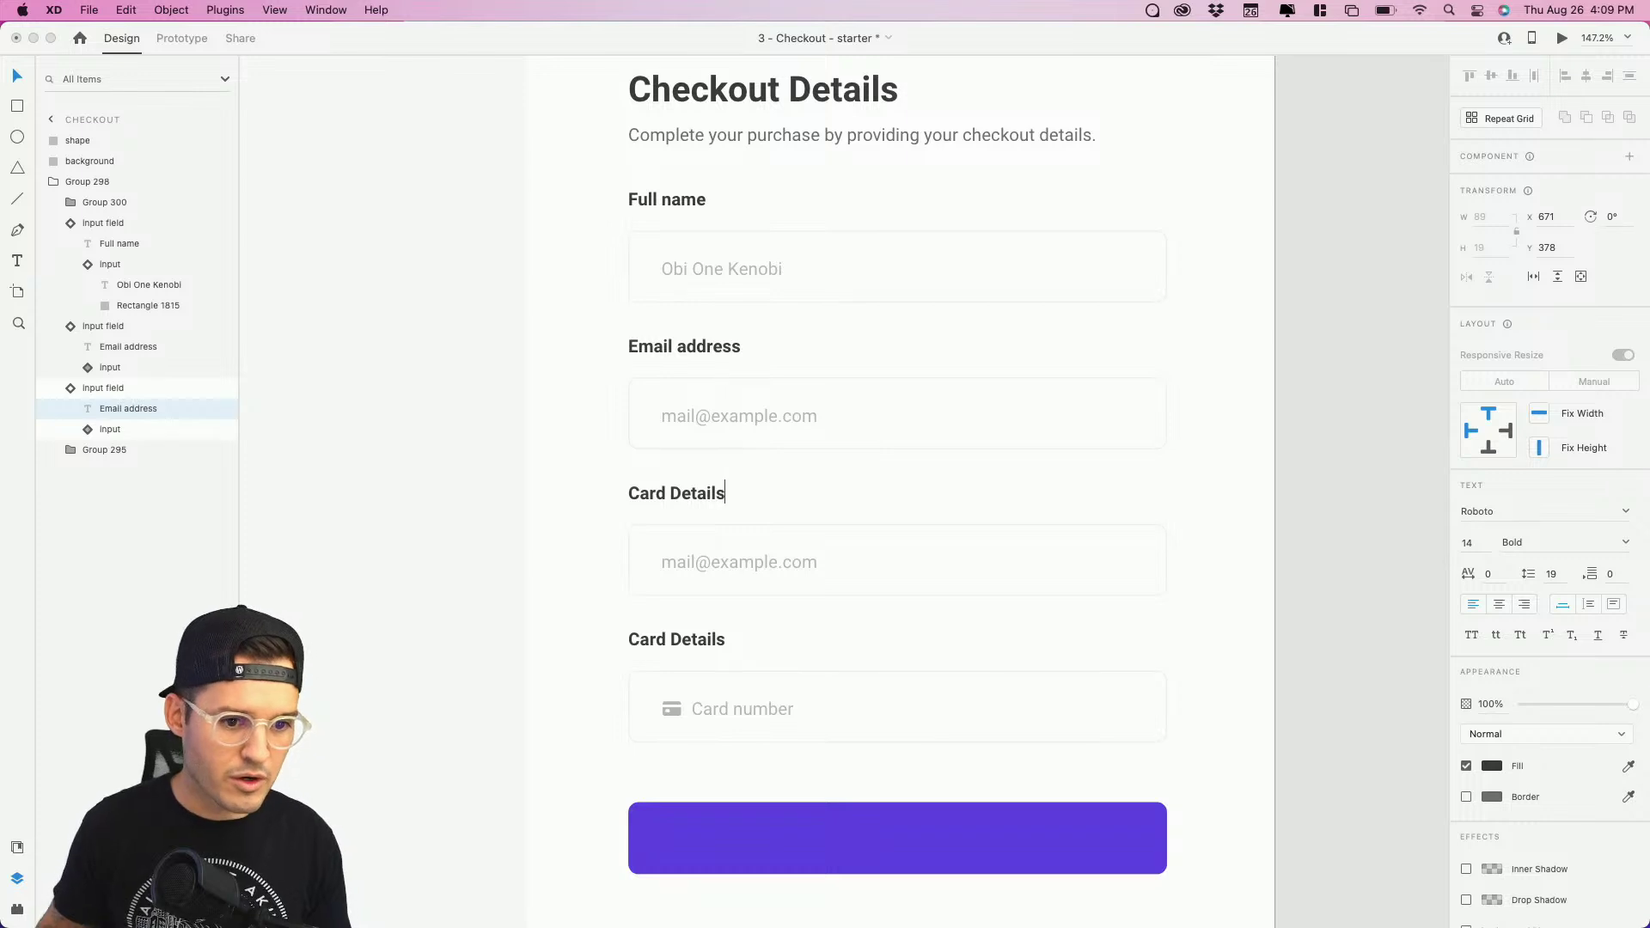
{"action": "key", "text": "Escape"}
Step: Replace the placeholder text inside the new Card Details input with "Card Number"
{"action": "double_click", "coordinate": [734, 567]}
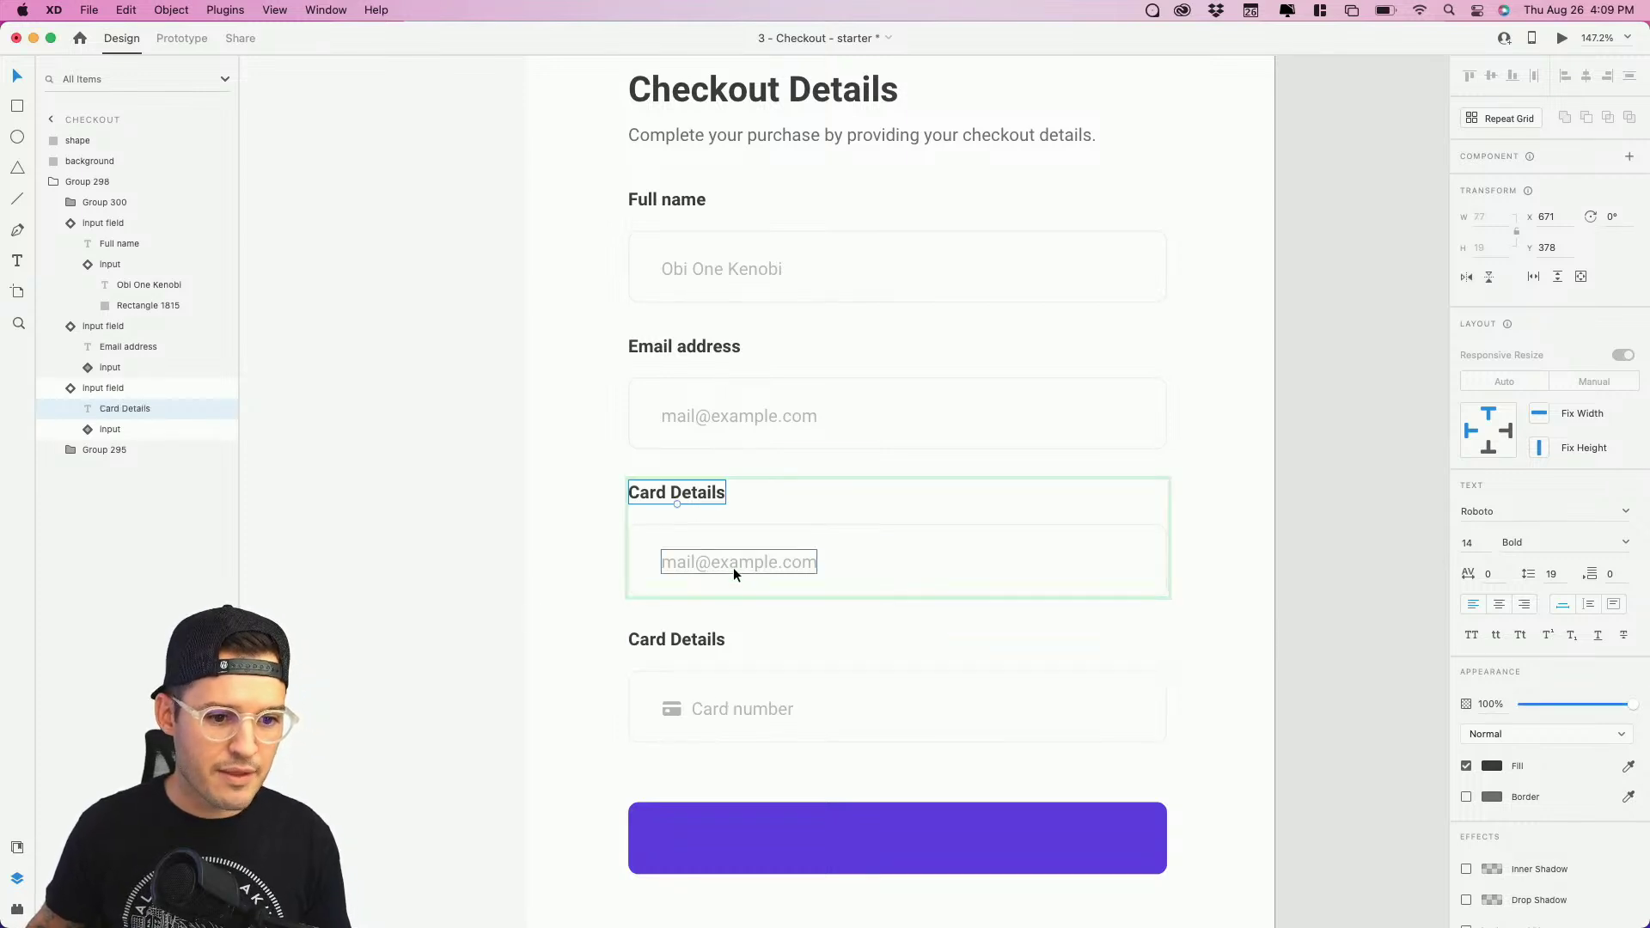
{"action": "key", "text": "Return"}
{"action": "type", "text": "Card N"}
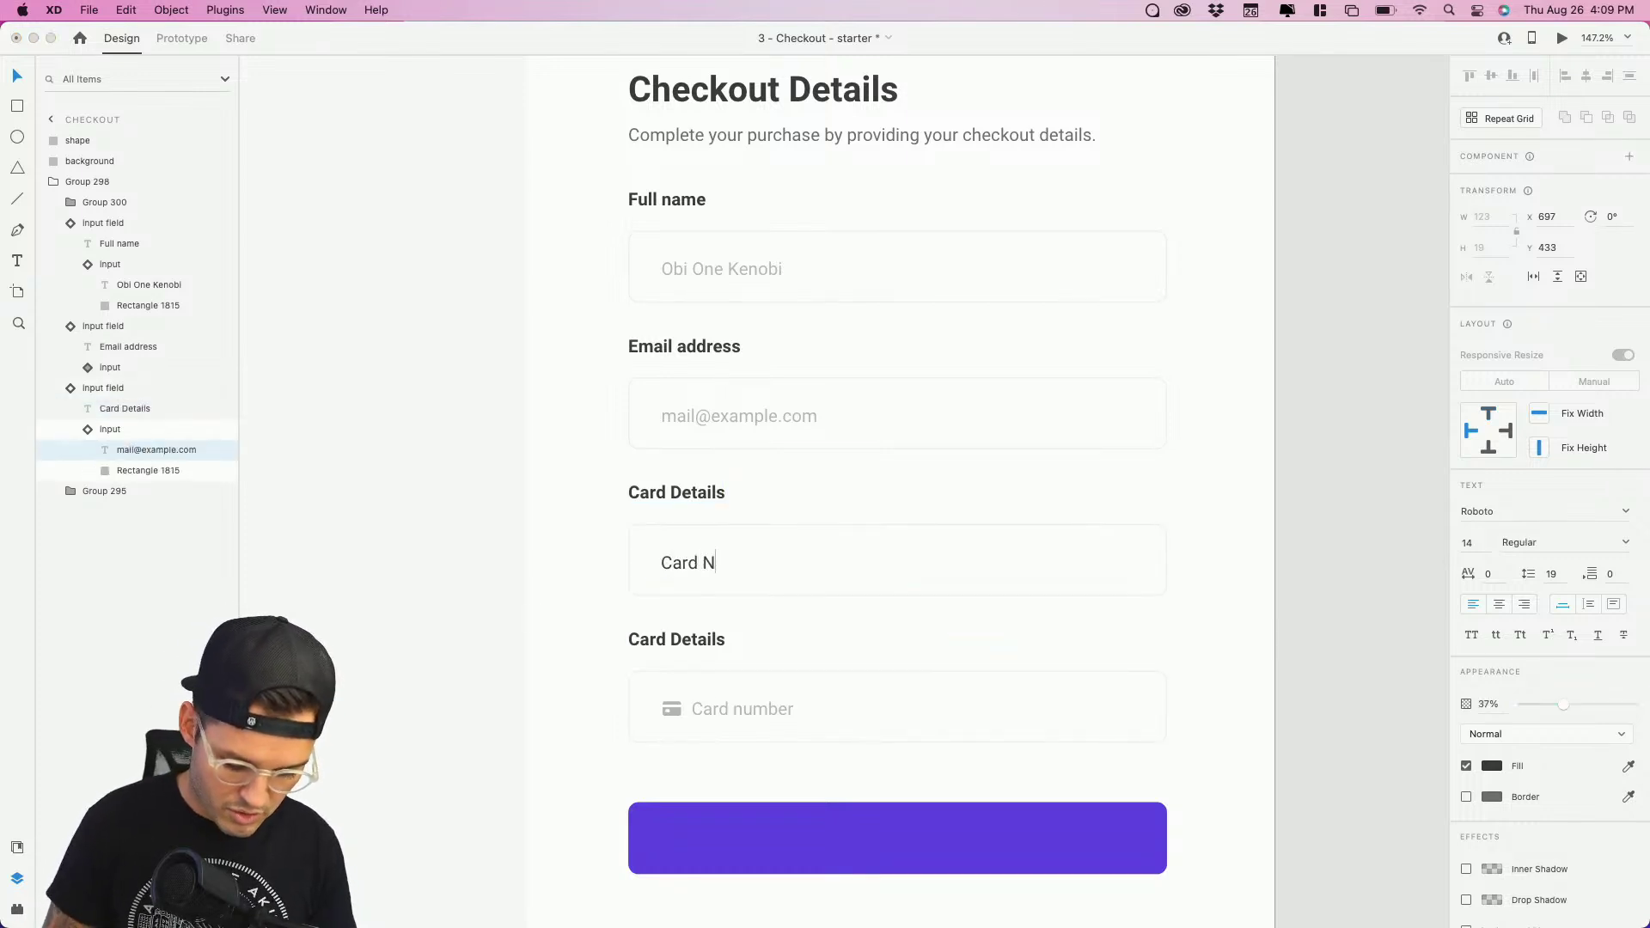
{"action": "type", "text": "umber"}
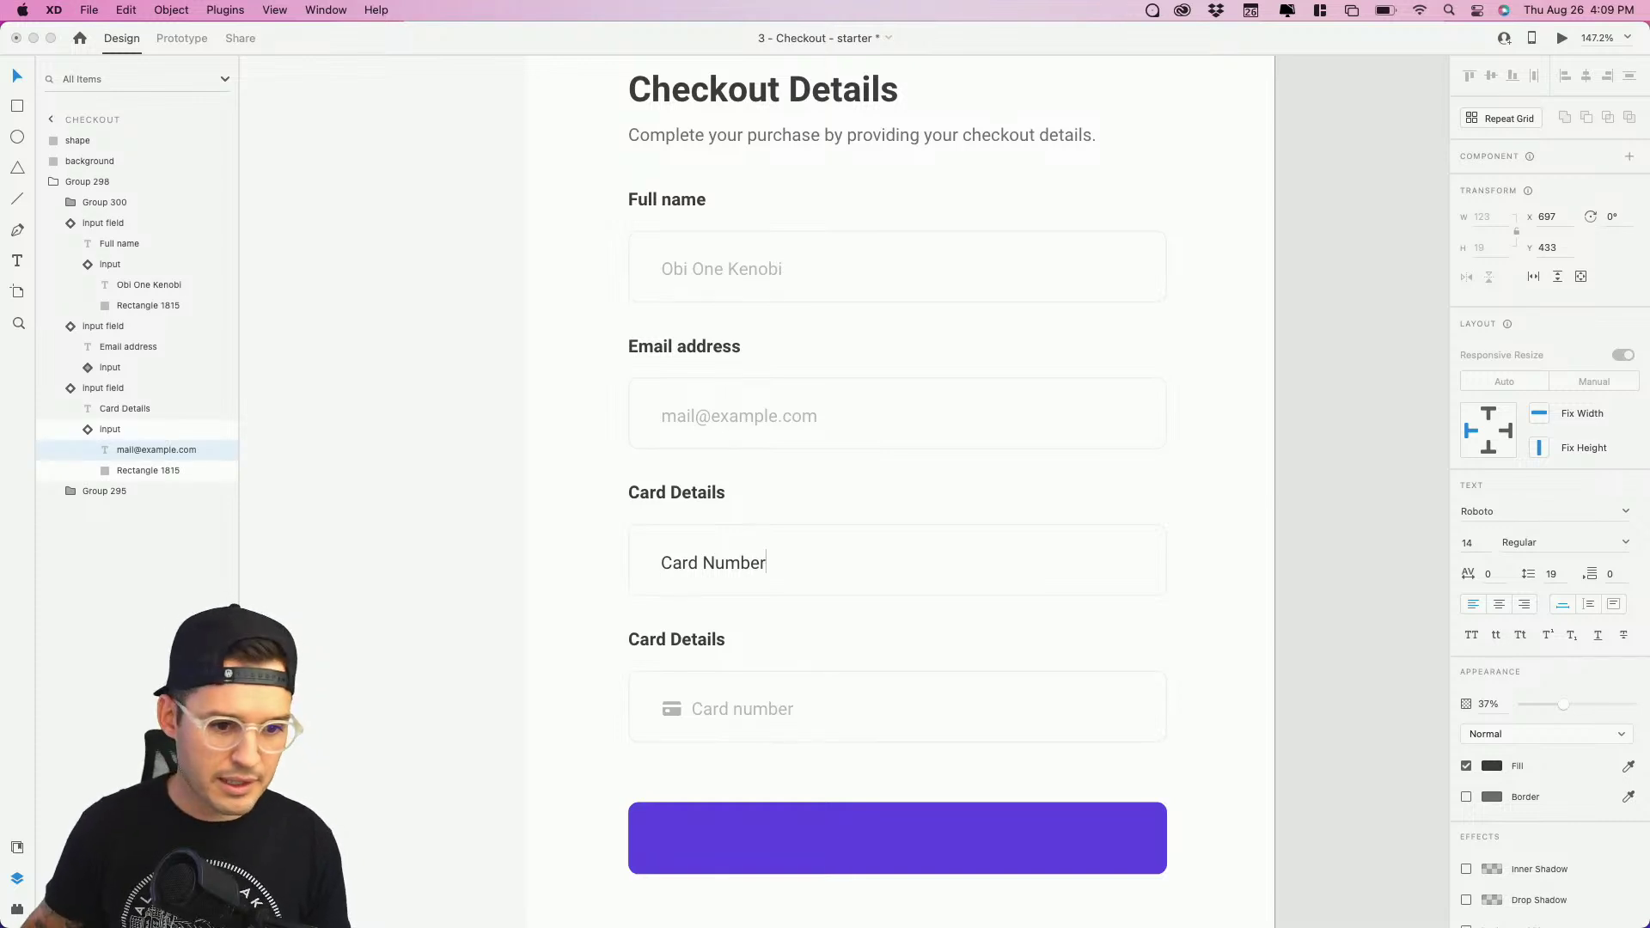
Step: Copy the card icon from the old Card Details field and delete that old field group from the stack
{"action": "left_click", "coordinate": [673, 707]}
{"action": "double_click", "coordinate": [673, 706]}
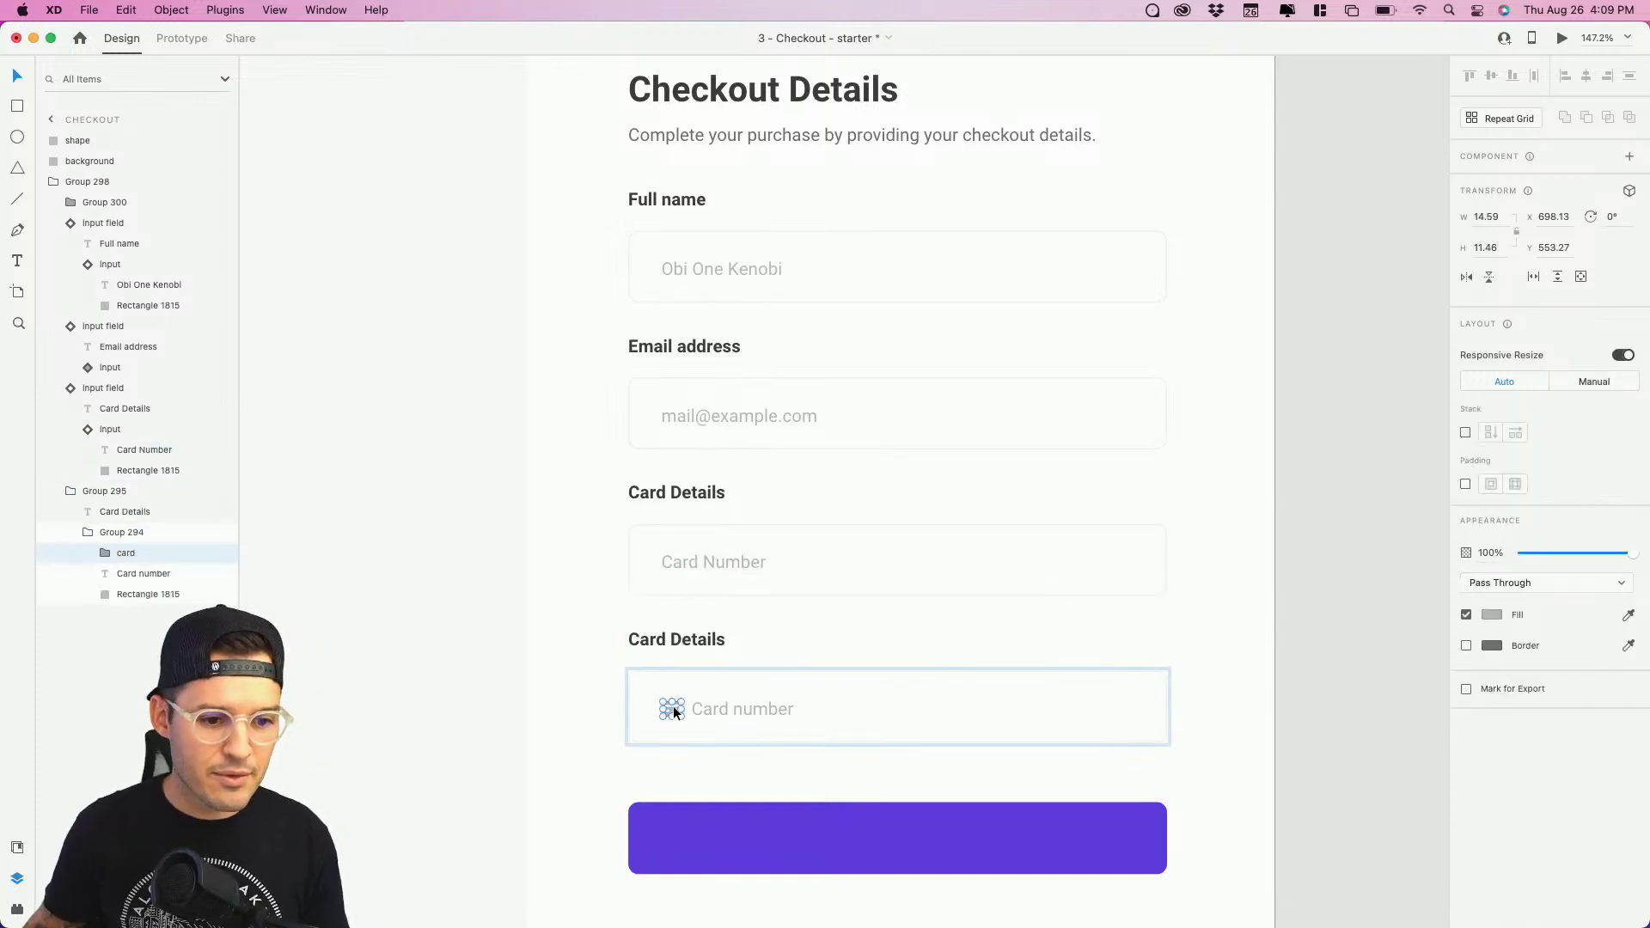
{"action": "key", "text": "Escape"}
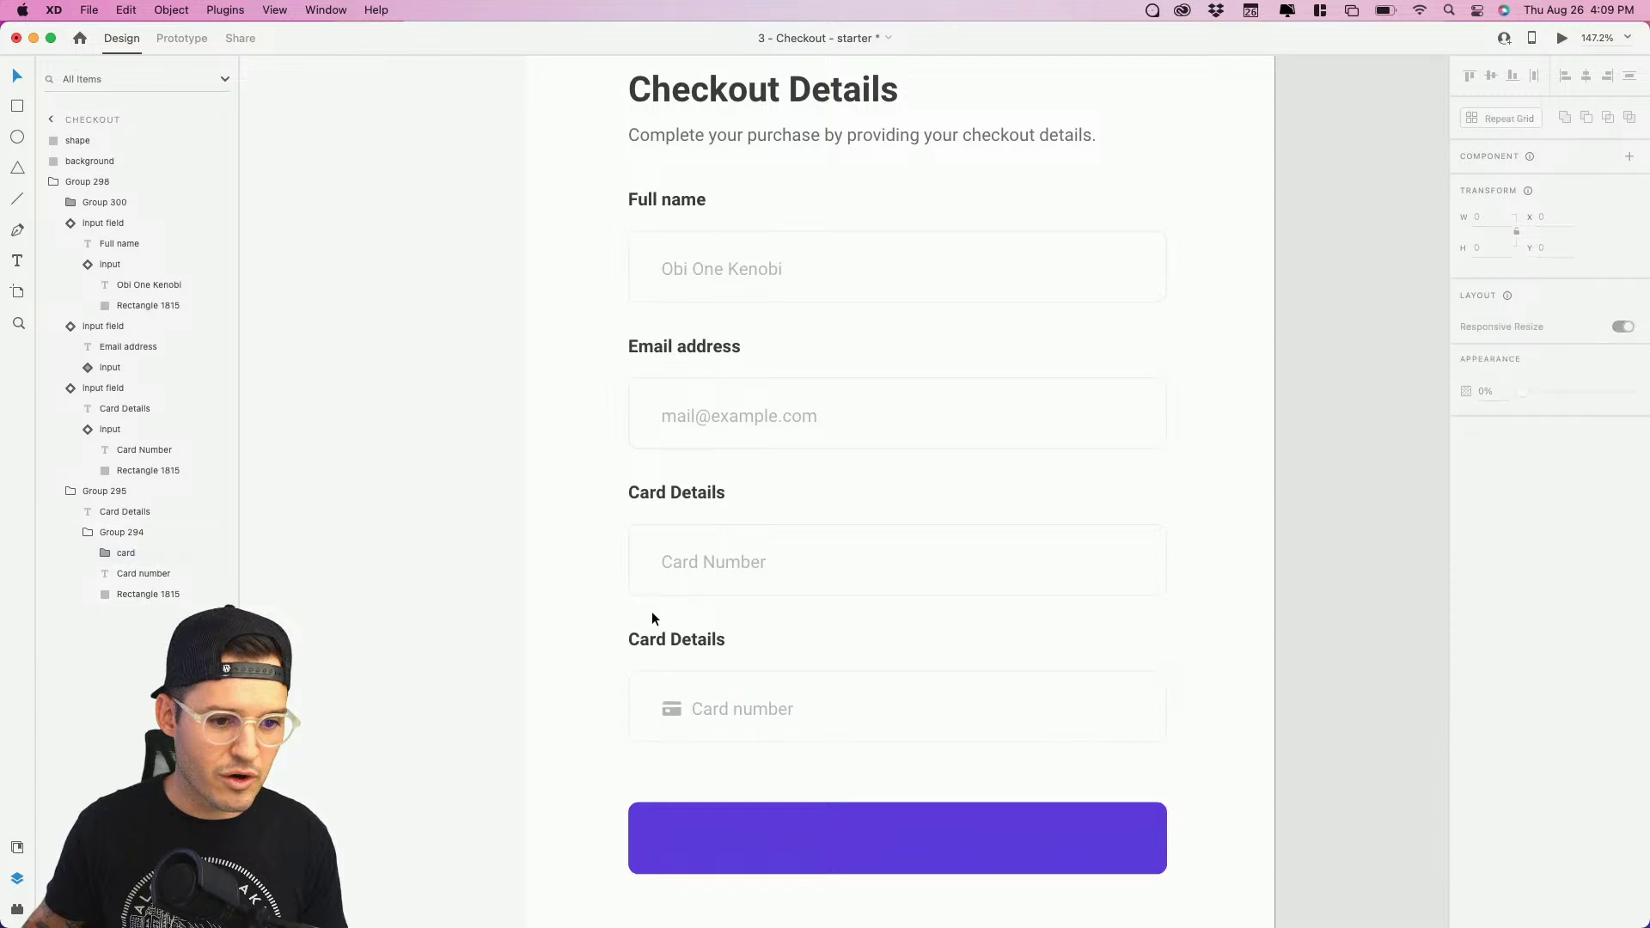
{"action": "left_click", "coordinate": [658, 635]}
{"action": "double_click", "coordinate": [658, 636]}
{"action": "key", "text": "Delete"}
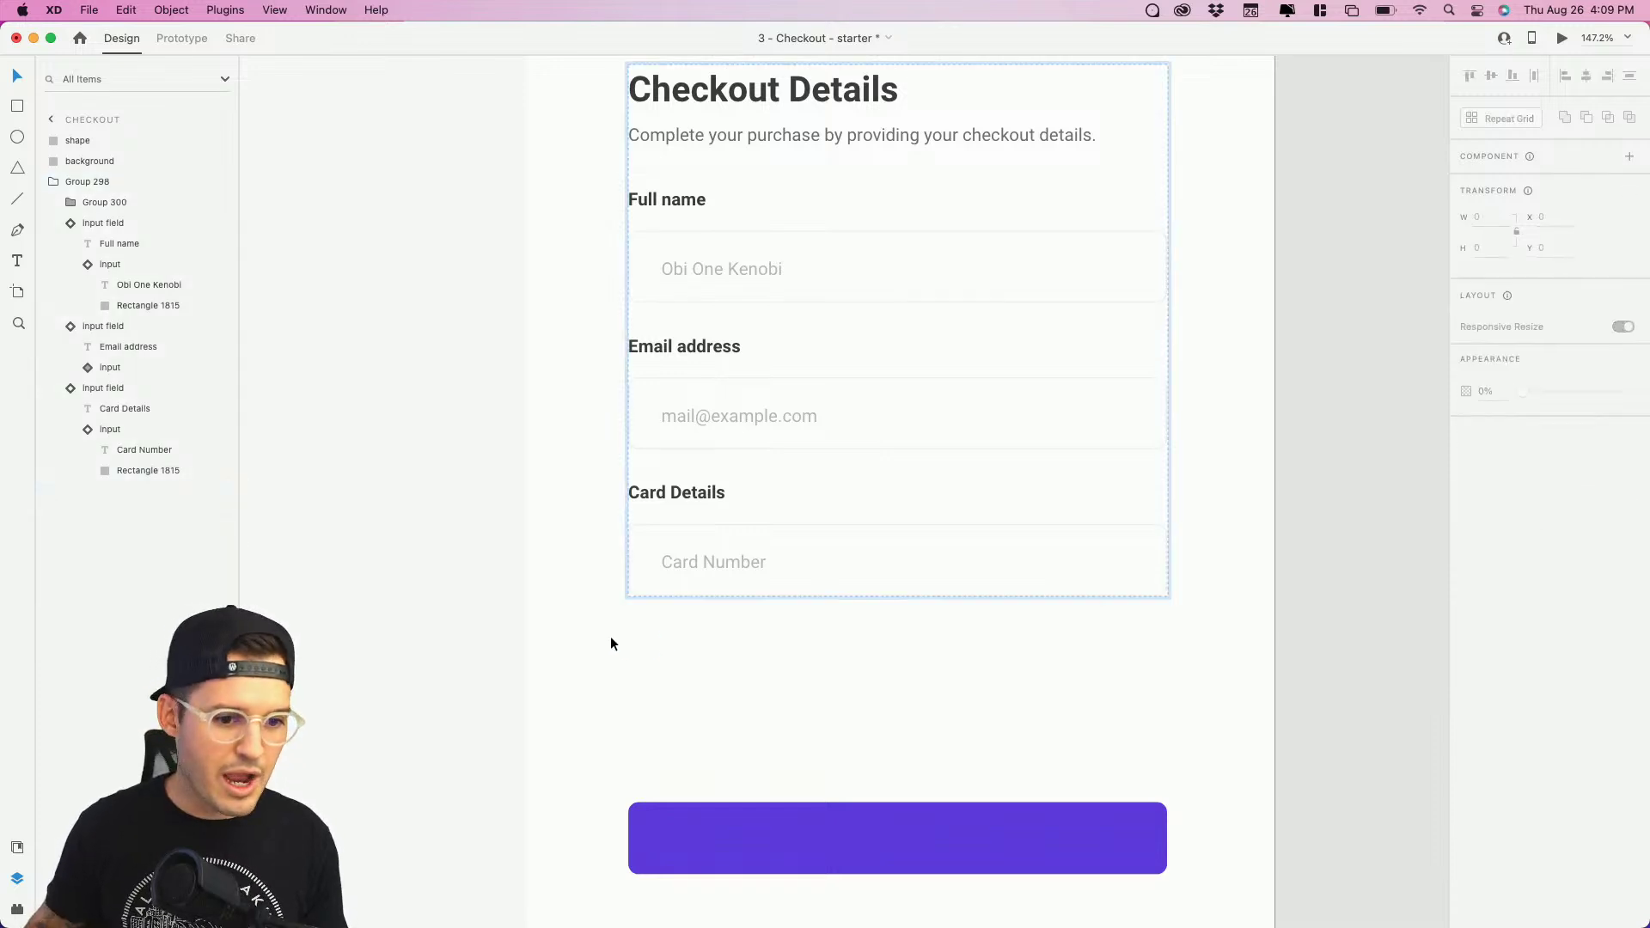
Step: Paste the card icon into the nested Input component of the new Card Details field
{"action": "key", "text": "z"}
{"action": "left_click_drag", "start_coordinate": [533, 642], "coordinate": [1299, 415]}
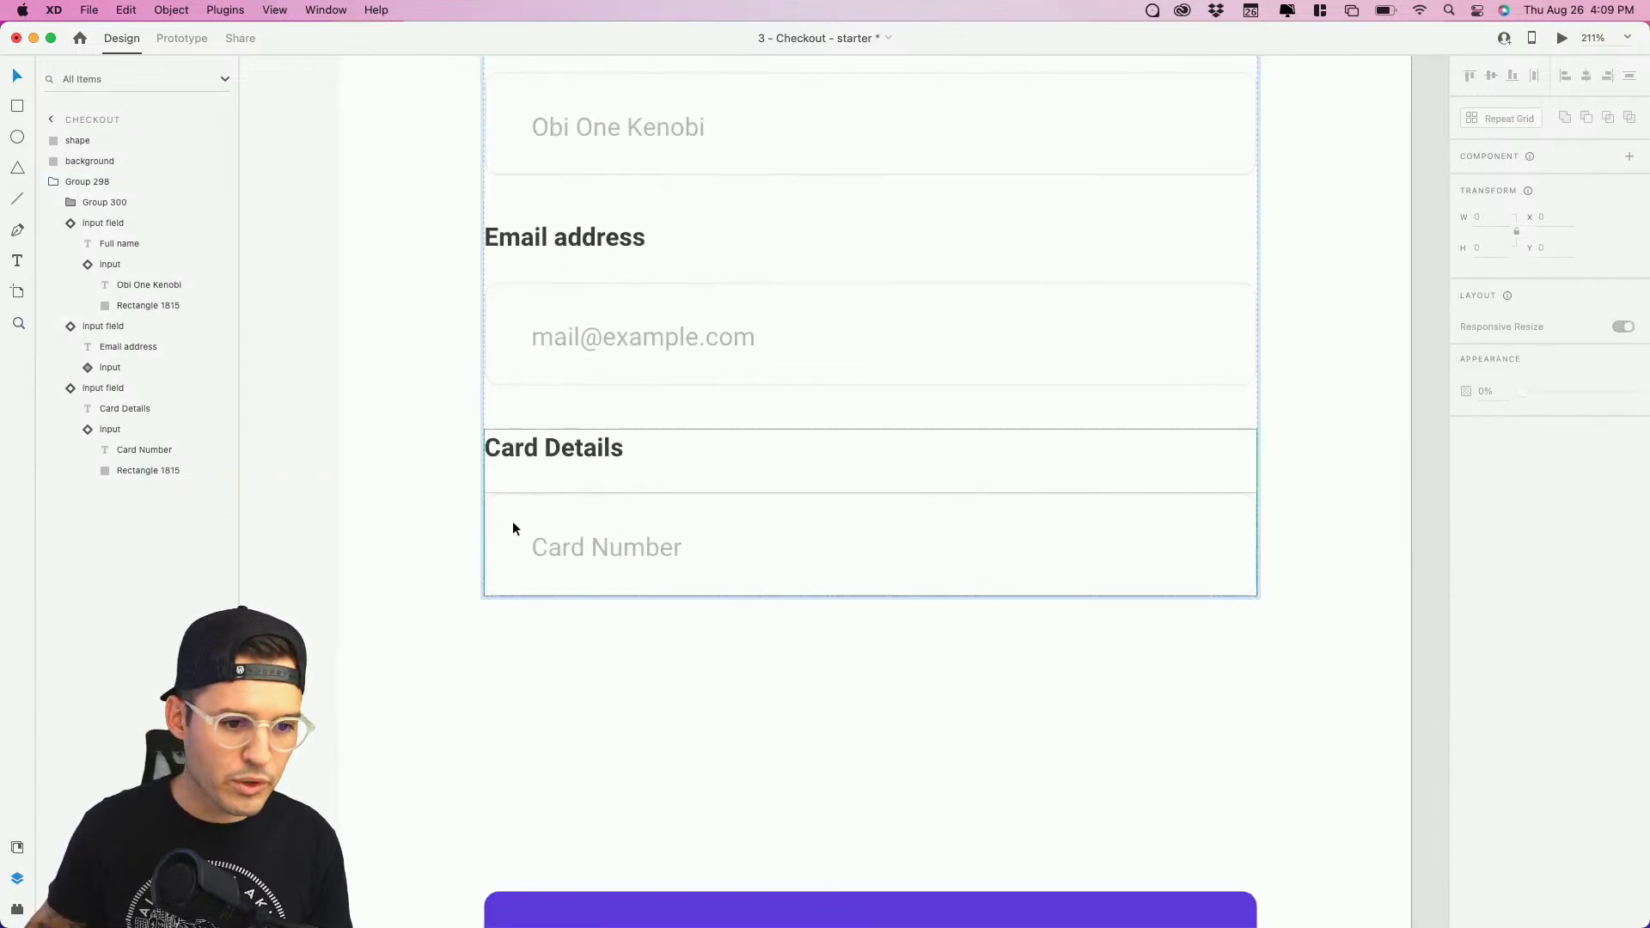
{"action": "double_click", "coordinate": [512, 521]}
{"action": "left_click", "coordinate": [545, 545]}
{"action": "key", "text": "cmd+v"}
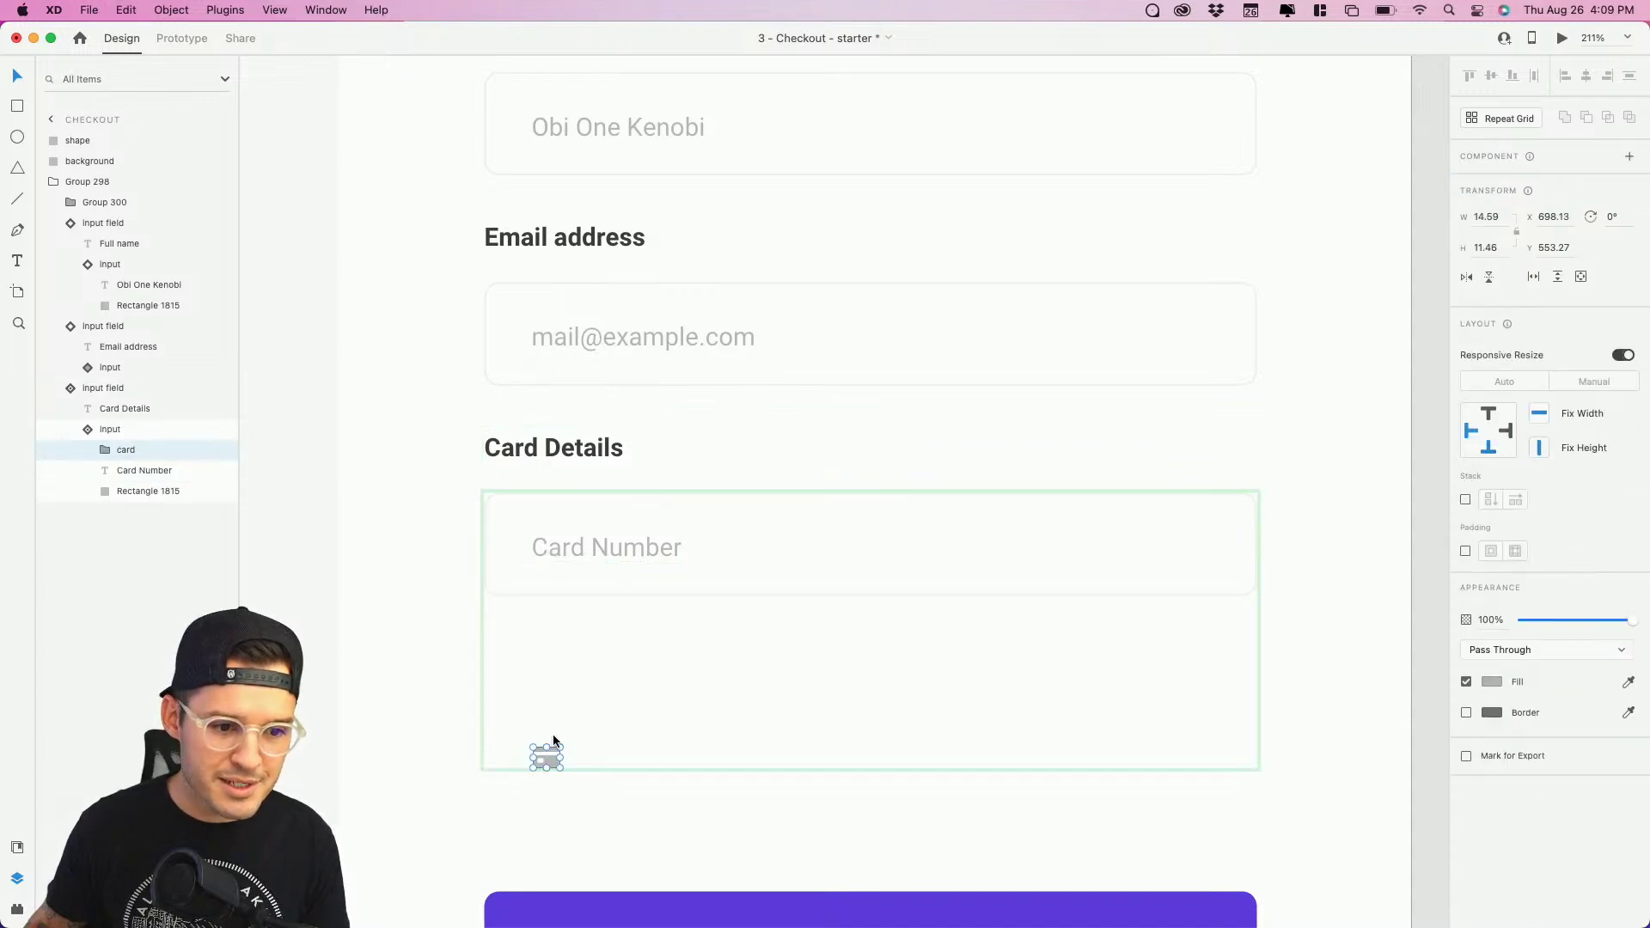
Step: Position the card icon inside the Card Details box, in front of the Card Number text, and shift the text to make room
{"action": "left_click", "coordinate": [554, 564], "text": "shift"}
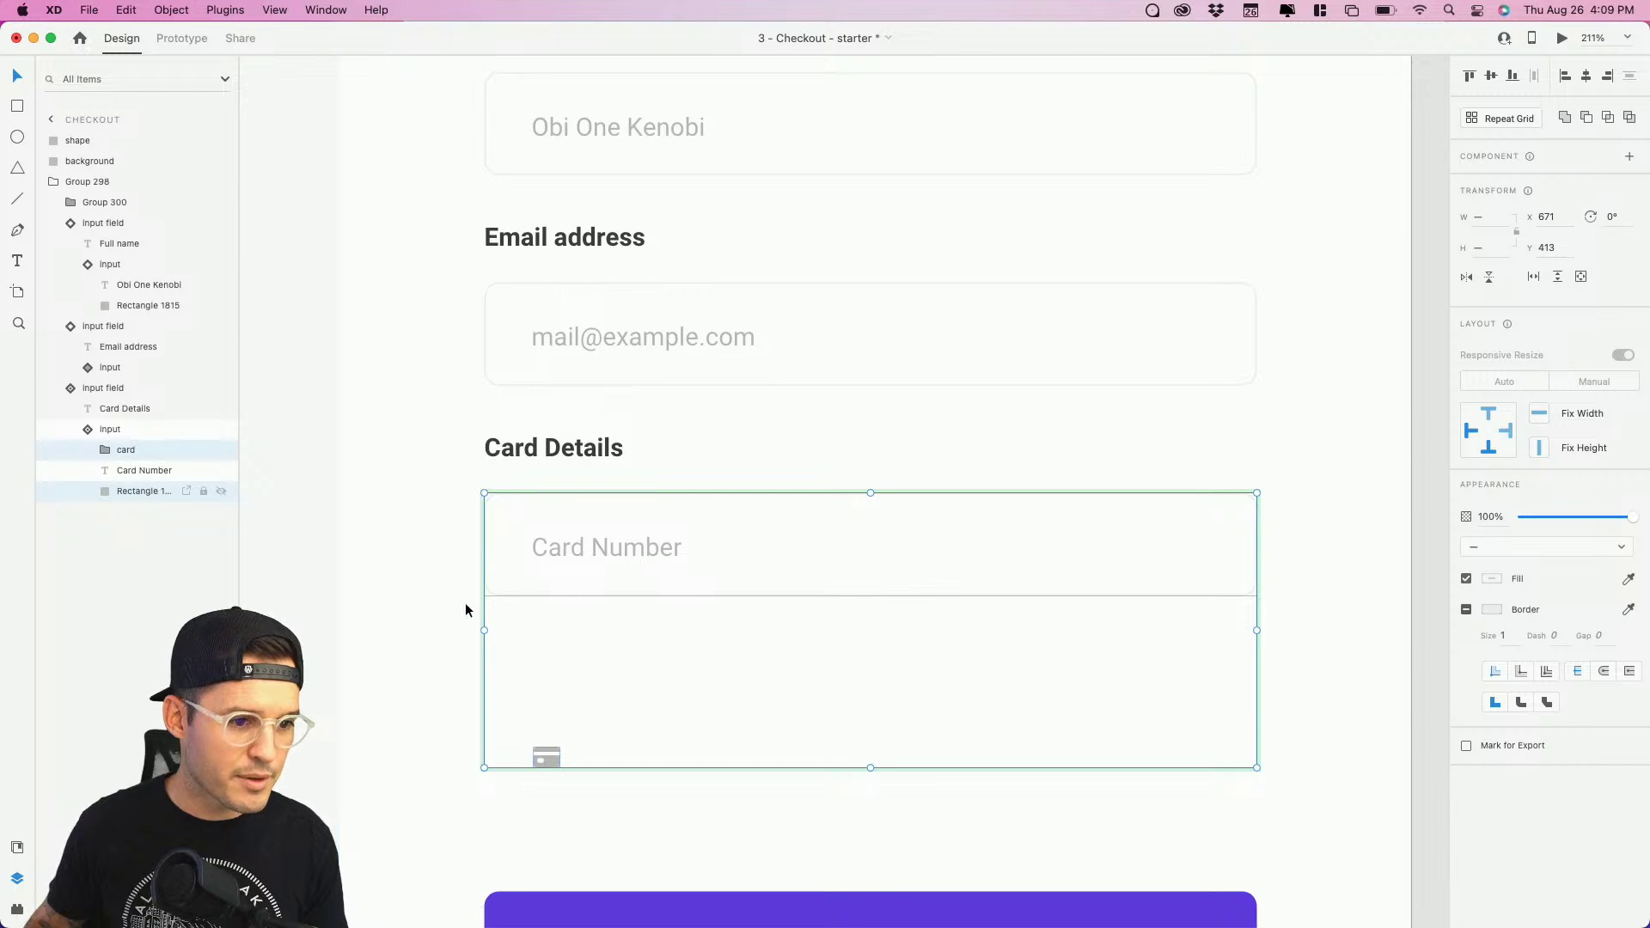
{"action": "double_click", "coordinate": [549, 757]}
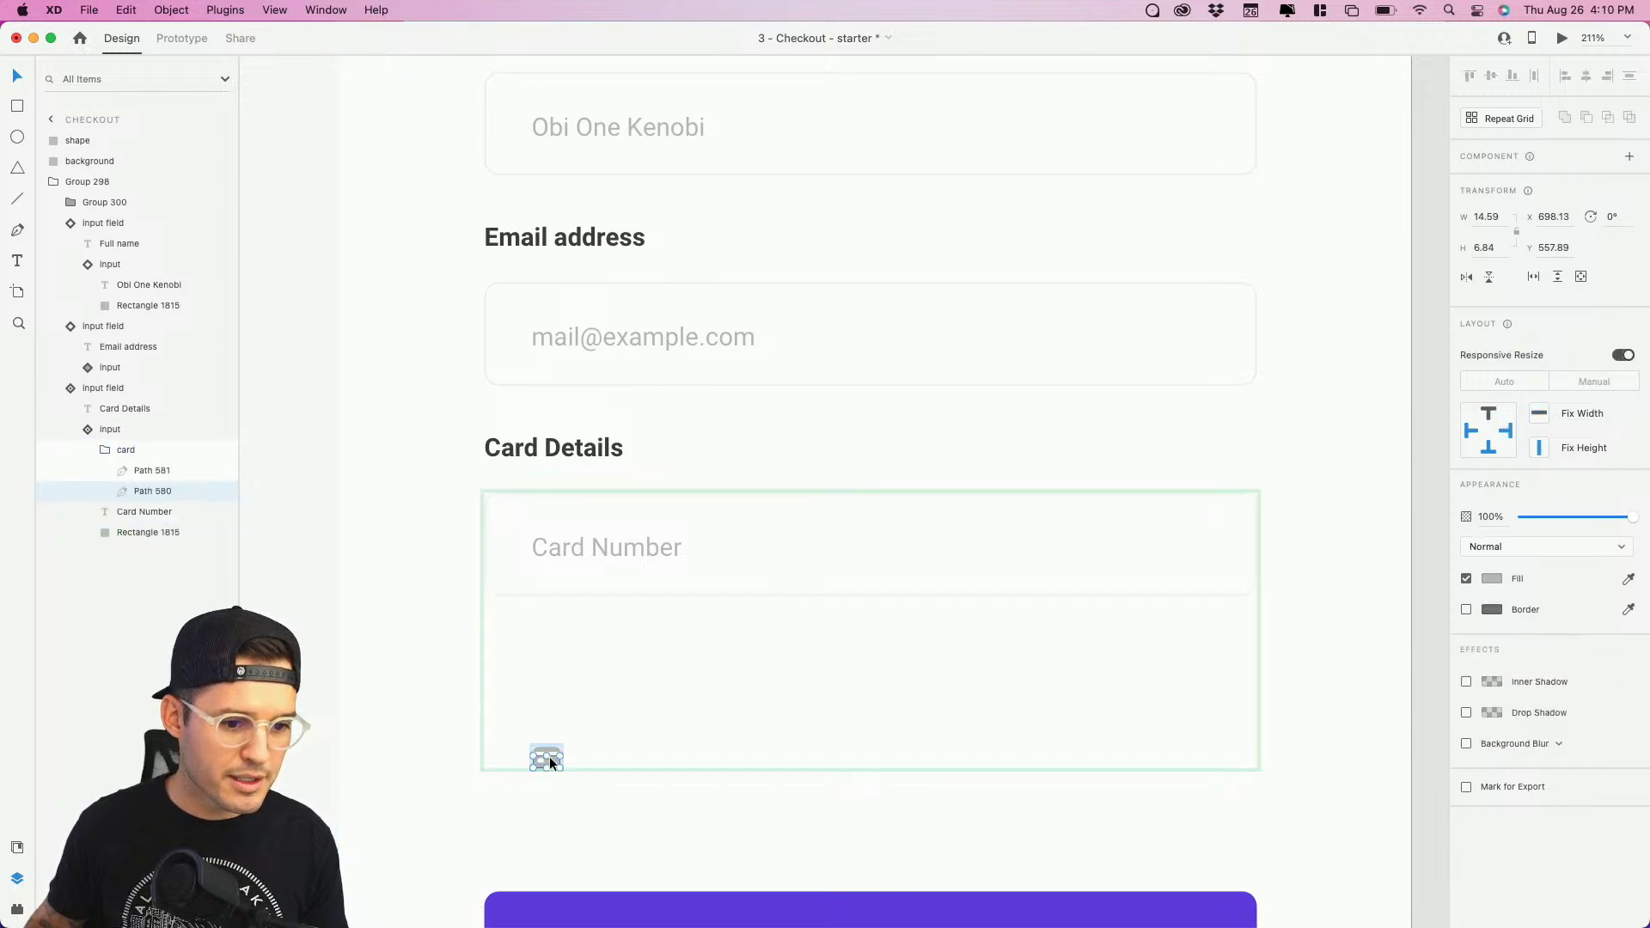
{"action": "key", "text": "Escape"}
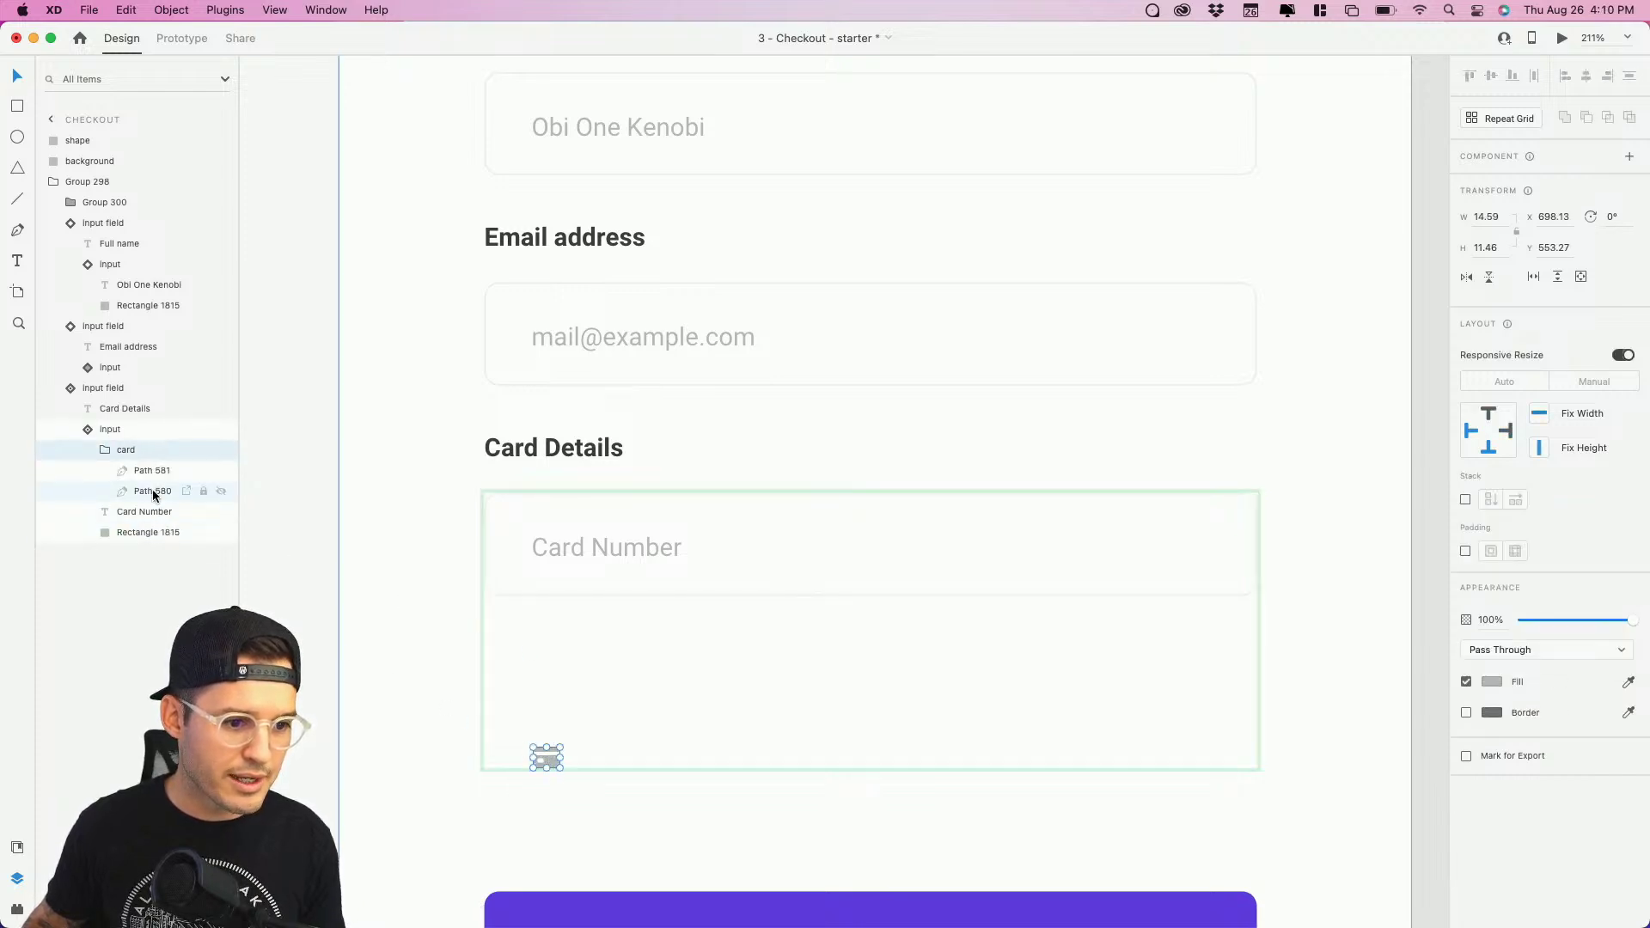
{"action": "left_click", "coordinate": [89, 429]}
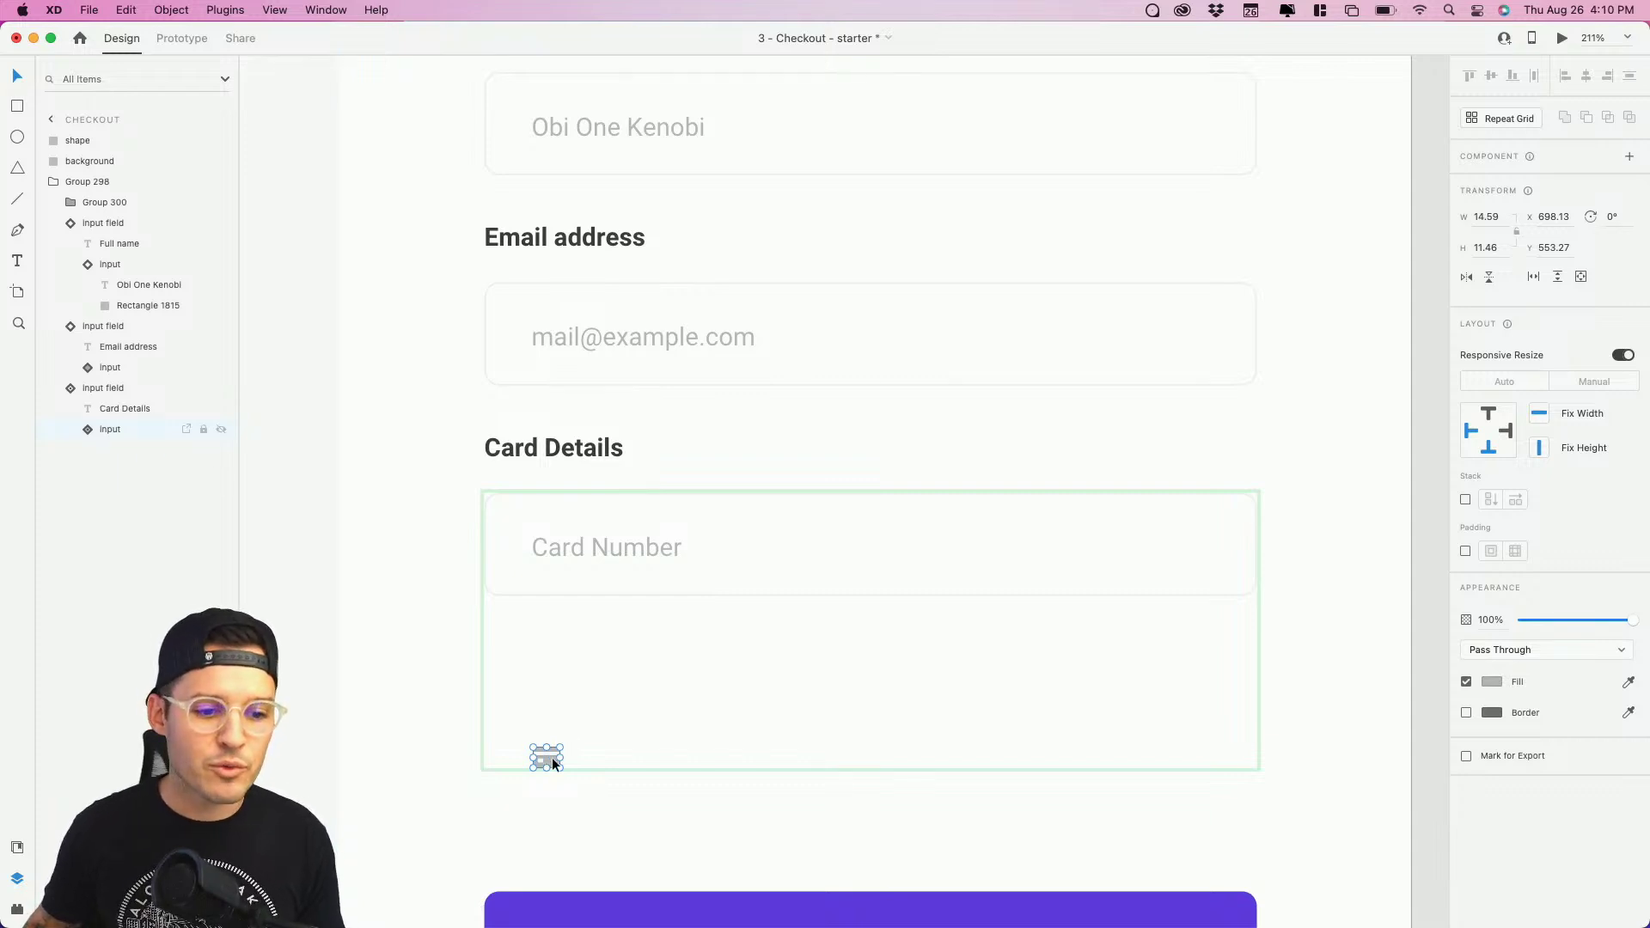
{"action": "left_click_drag", "start_coordinate": [550, 756], "coordinate": [621, 549]}
{"action": "left_click", "coordinate": [585, 549]}
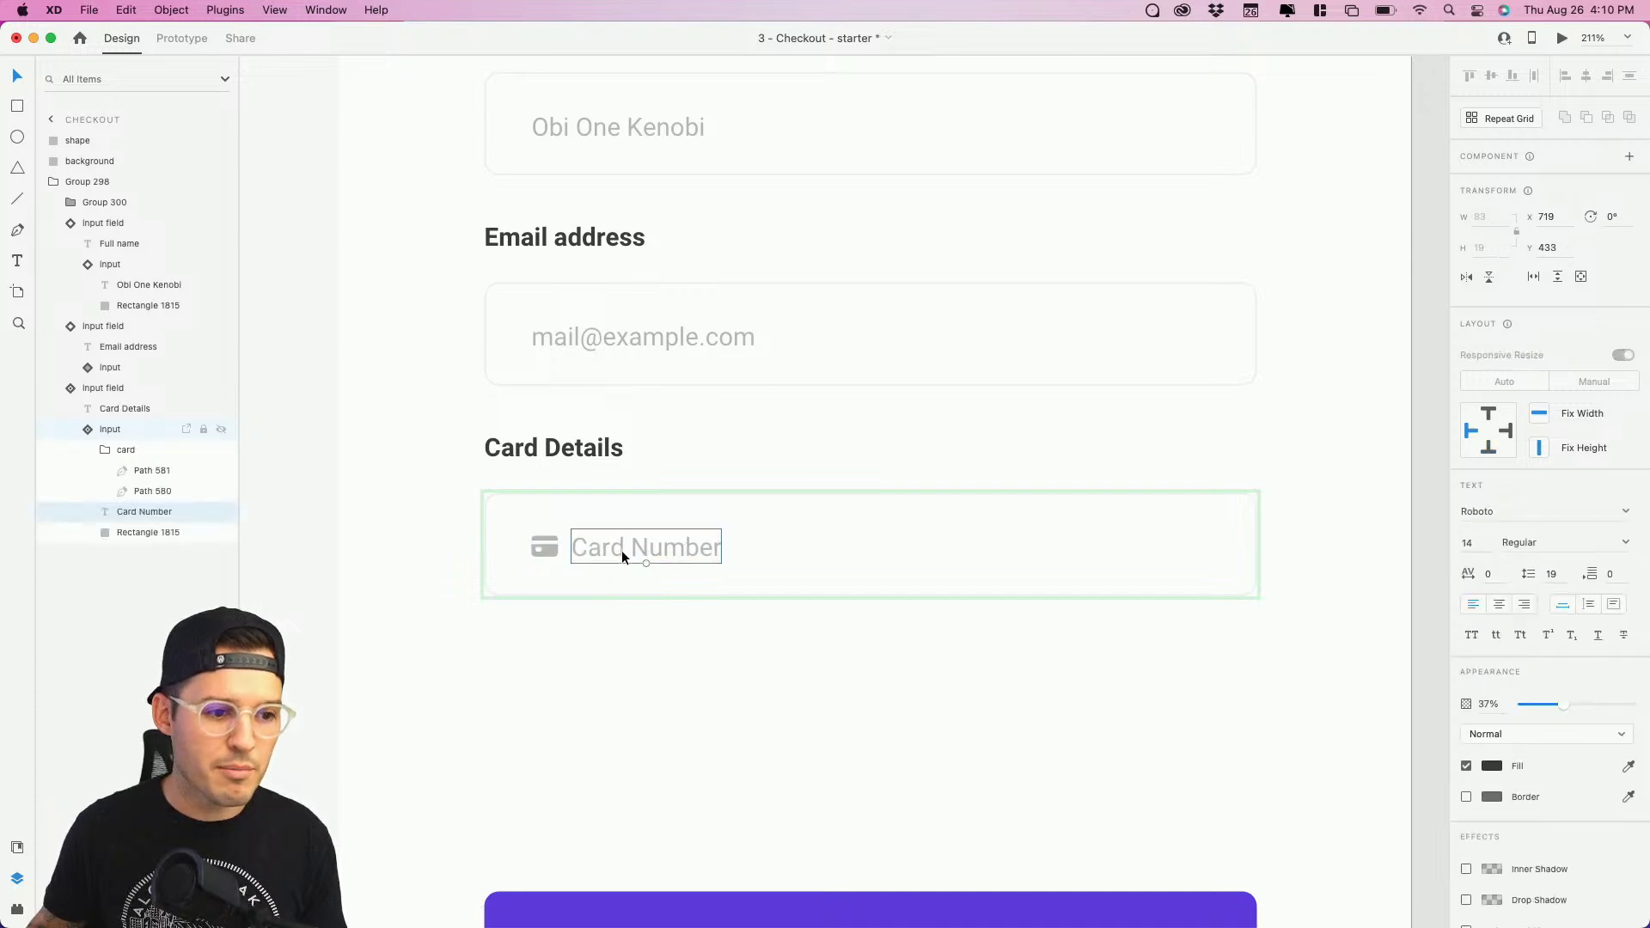
Step: Collapse the three Input field components in the layer list and deselect the Card Number text
{"action": "left_click", "coordinate": [88, 428]}
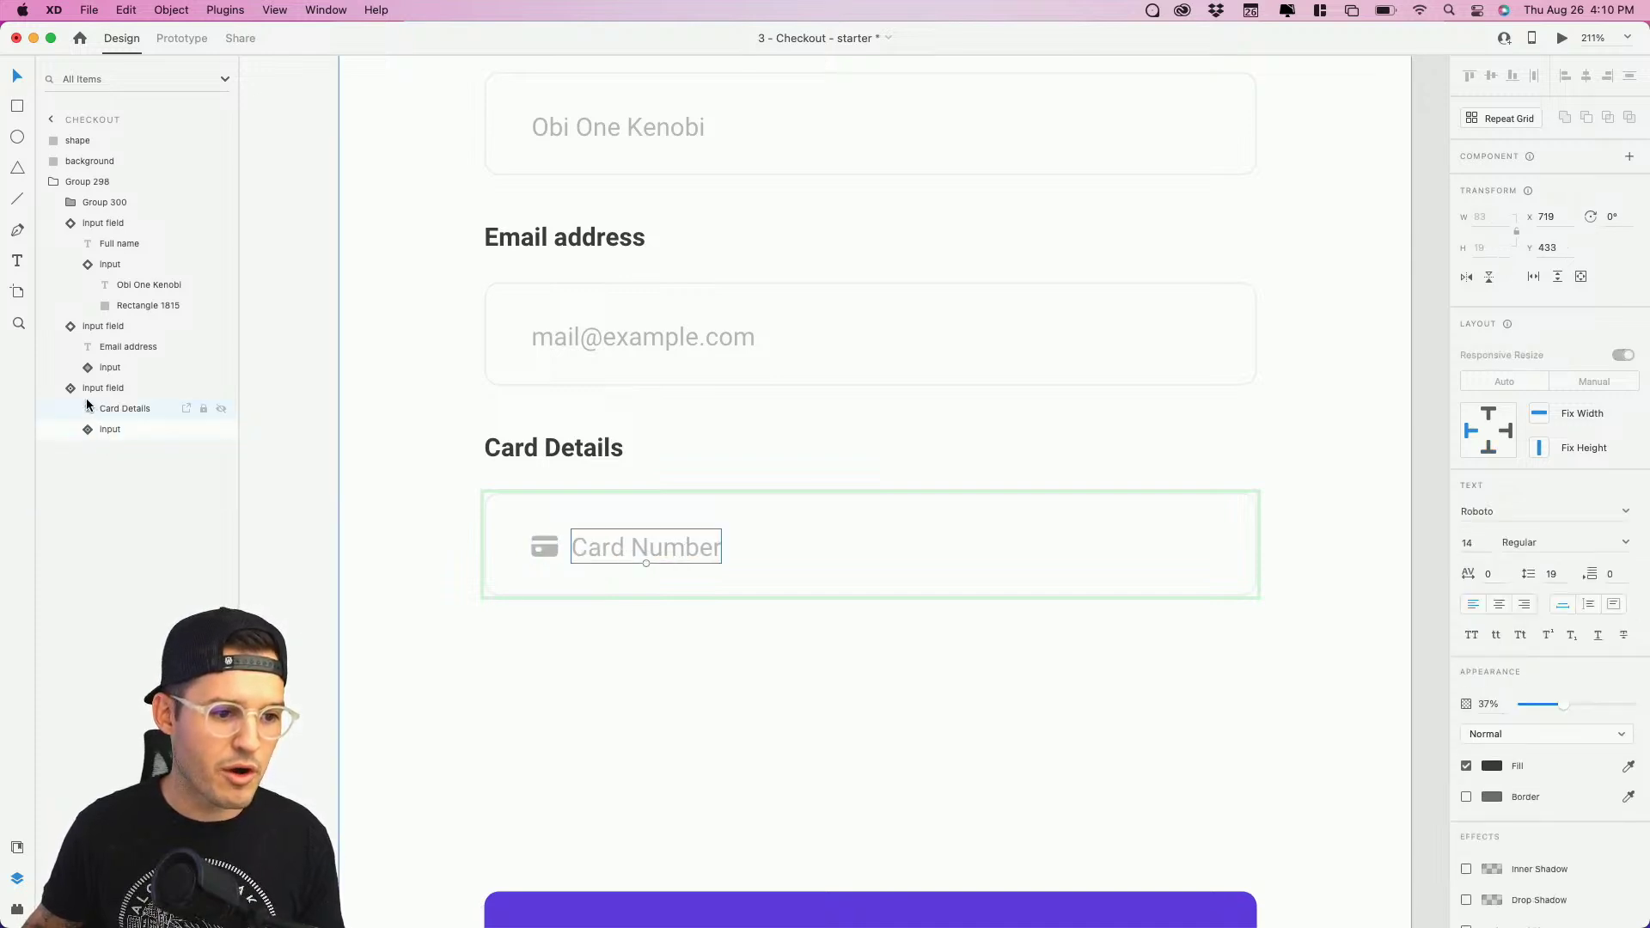
{"action": "left_click", "coordinate": [71, 389]}
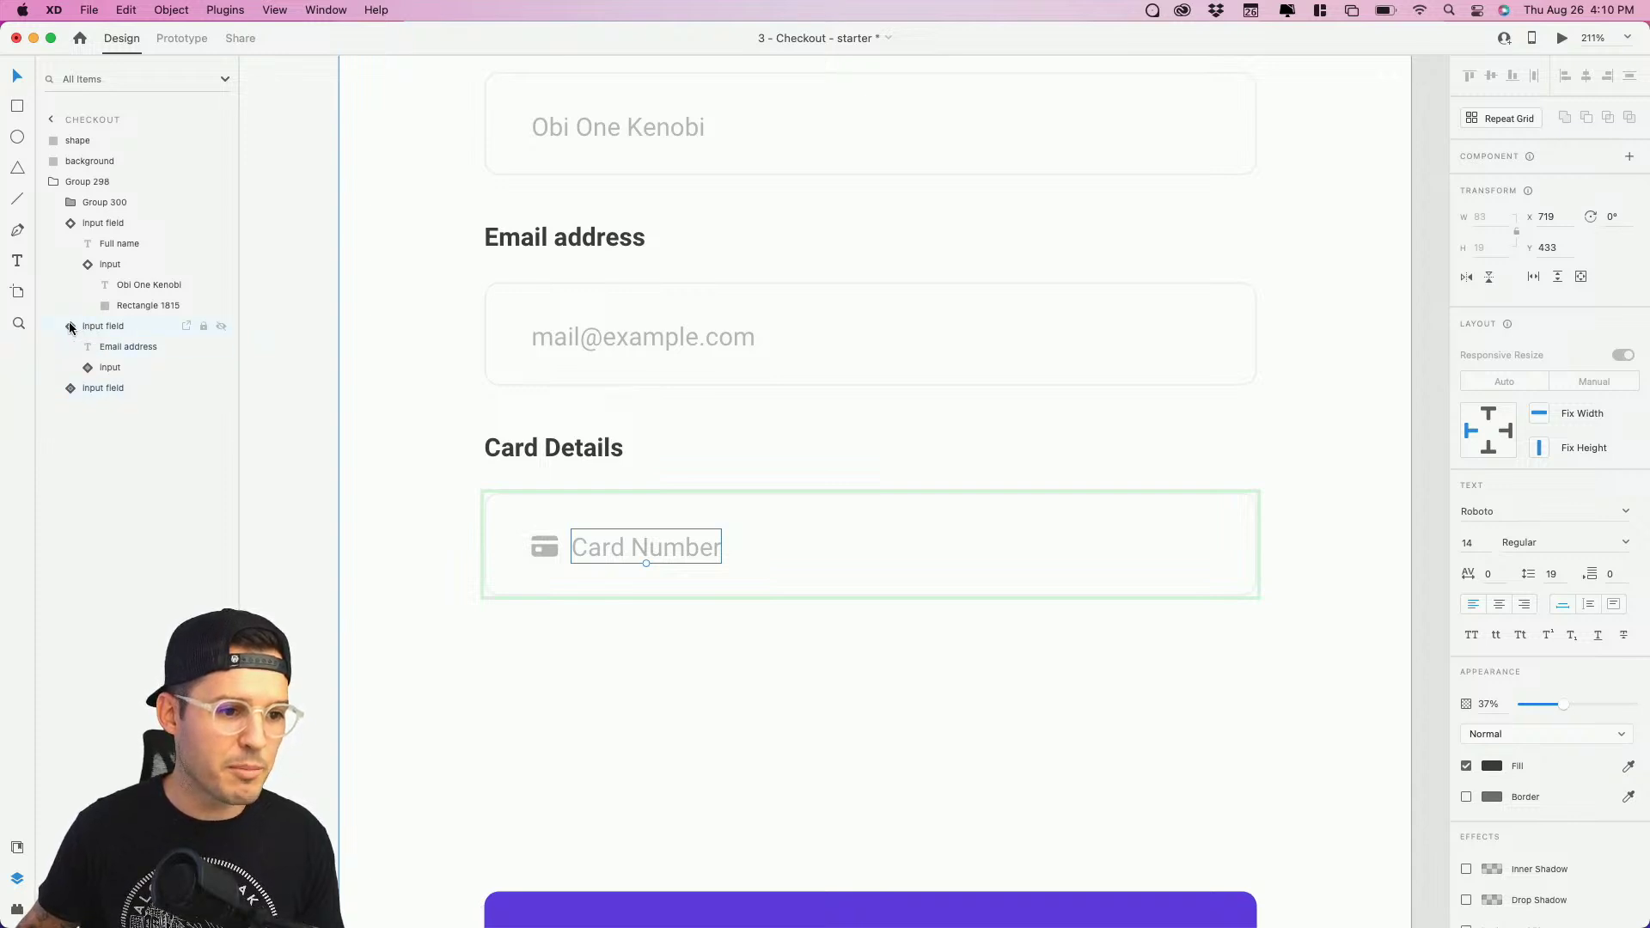
{"action": "left_click", "coordinate": [71, 327]}
{"action": "left_click", "coordinate": [67, 225]}
{"action": "left_click", "coordinate": [281, 365]}
Step: Switch the nested Input component of the Full name field to its Active state
{"action": "key", "text": "super+1"}
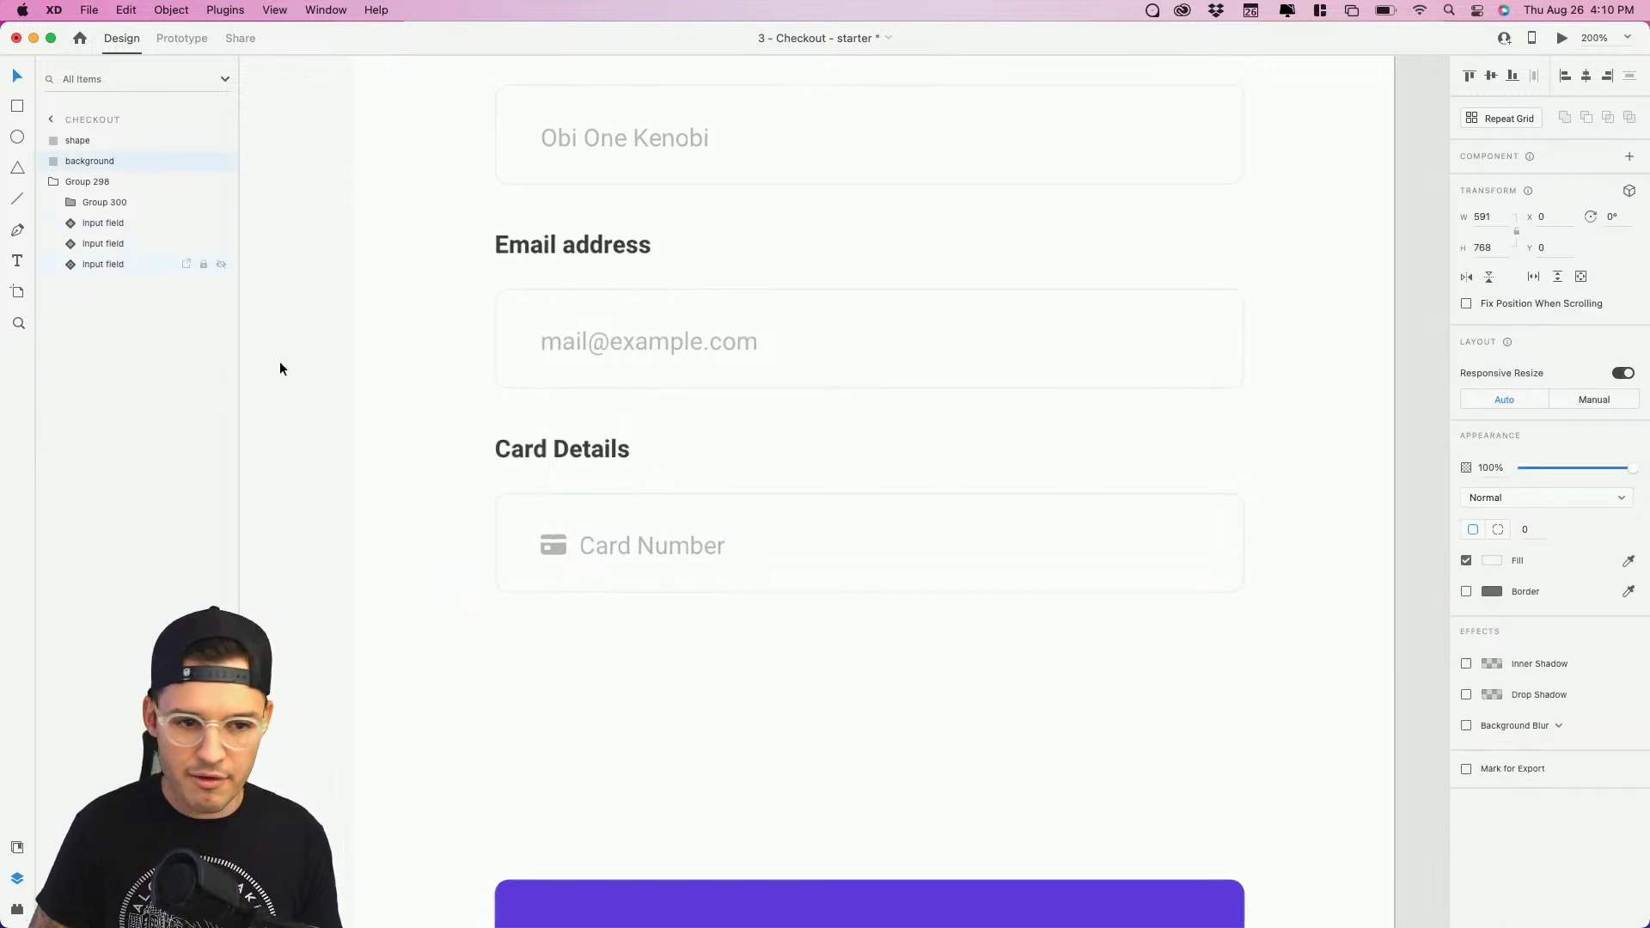
{"action": "left_click", "coordinate": [808, 387]}
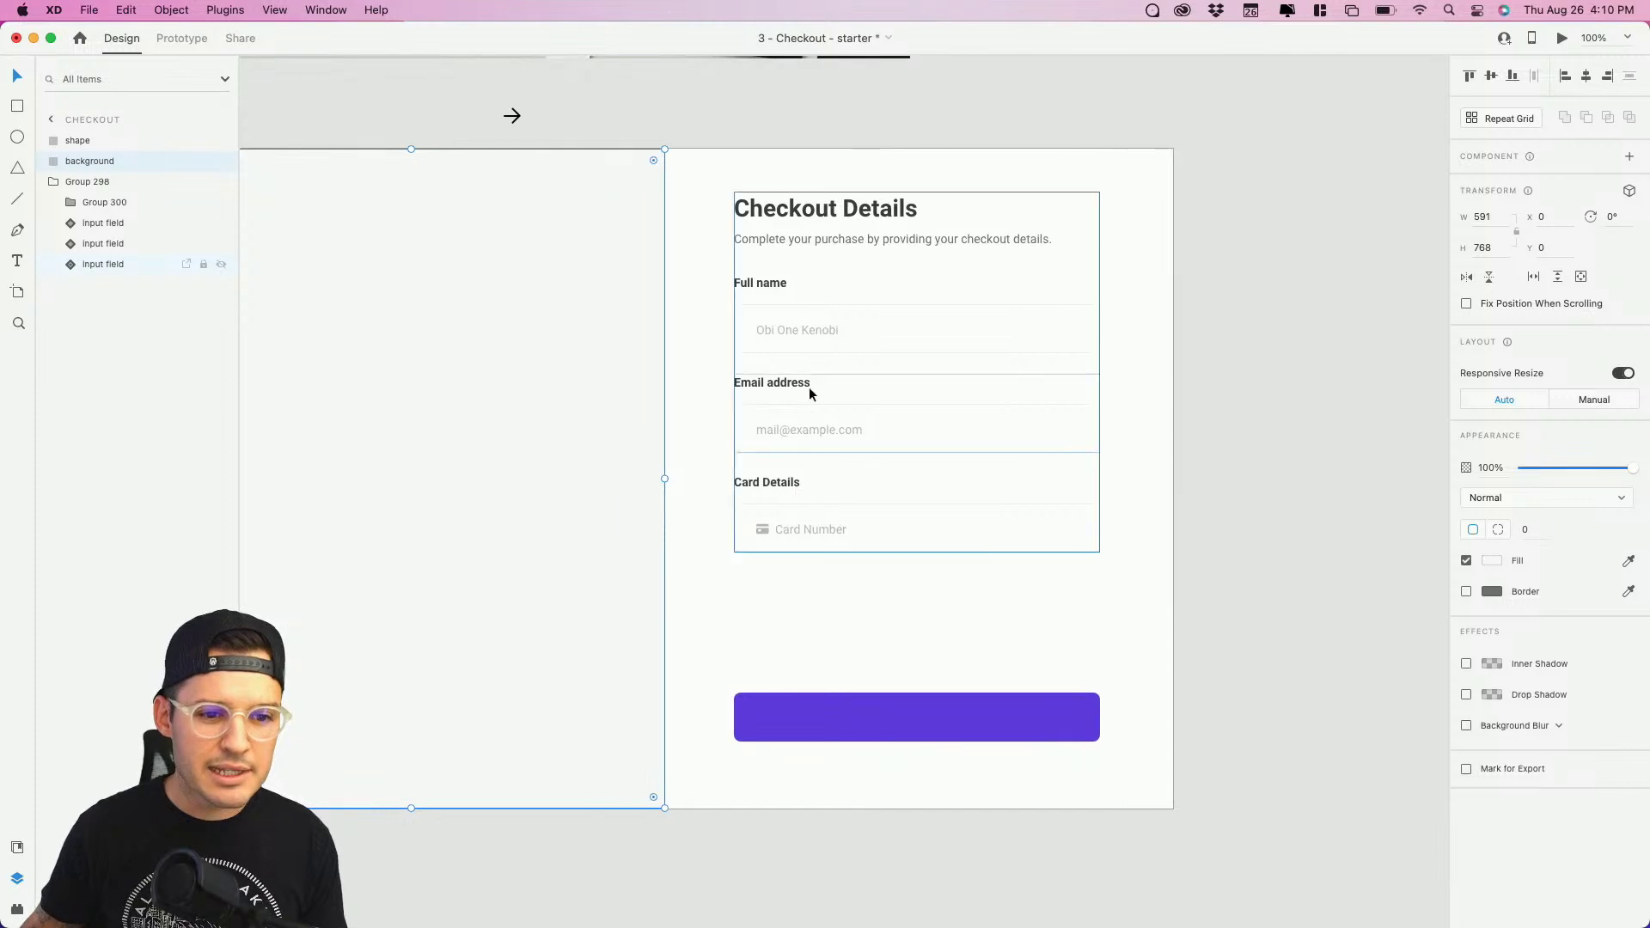
{"action": "double_click", "coordinate": [948, 344]}
{"action": "double_click", "coordinate": [950, 342]}
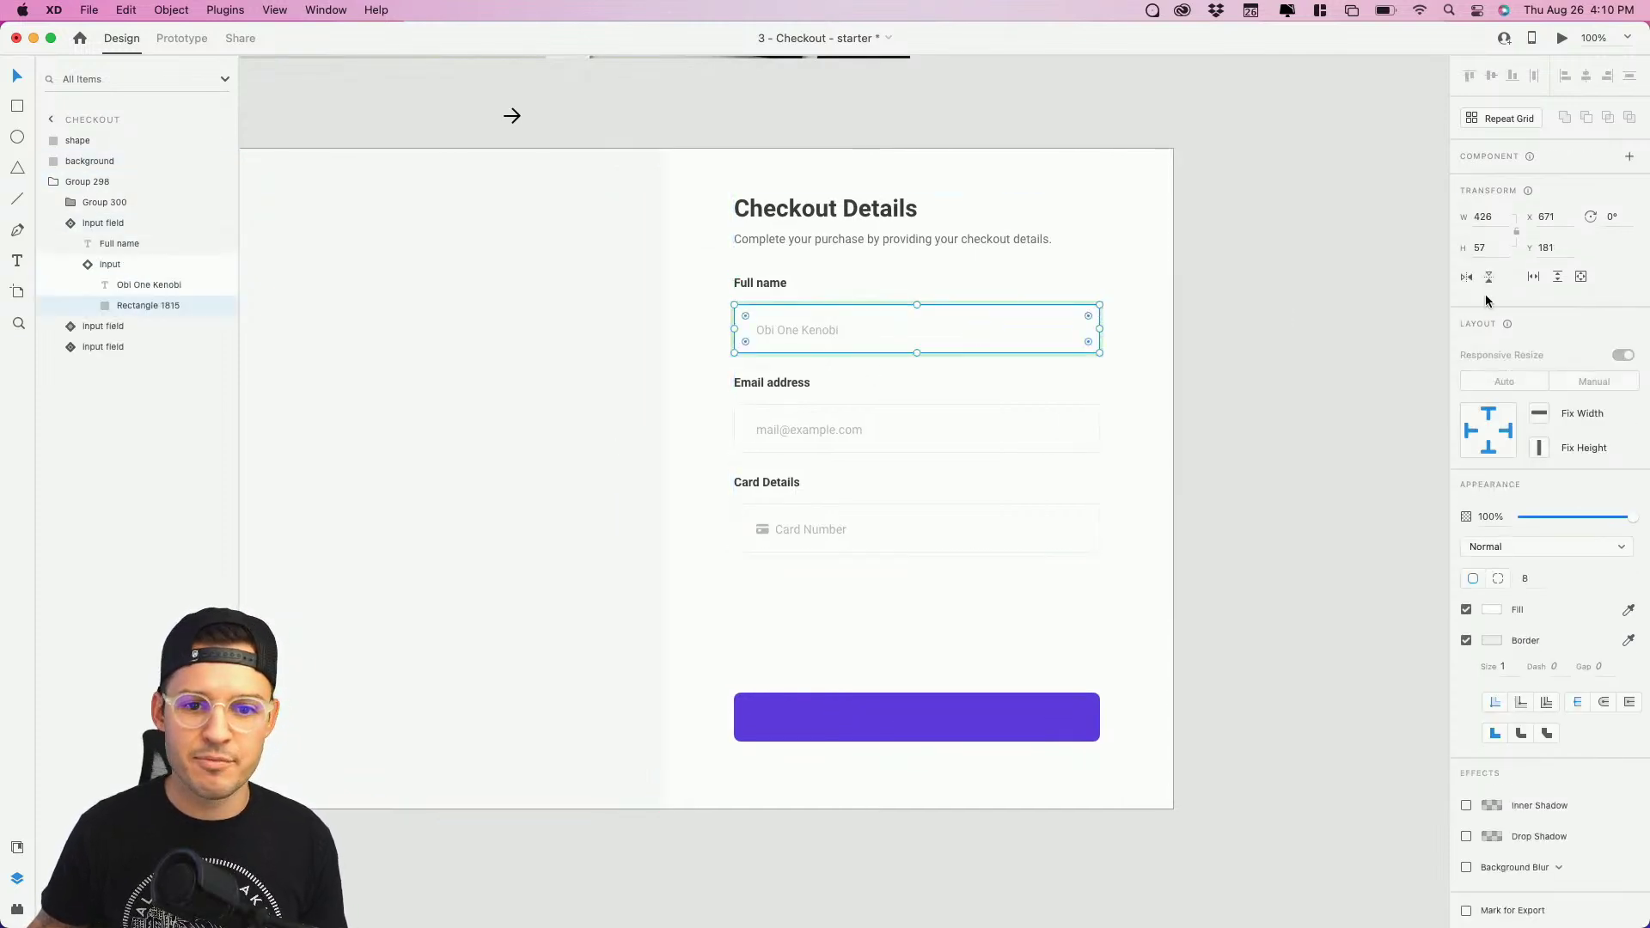
{"action": "left_click", "coordinate": [112, 265]}
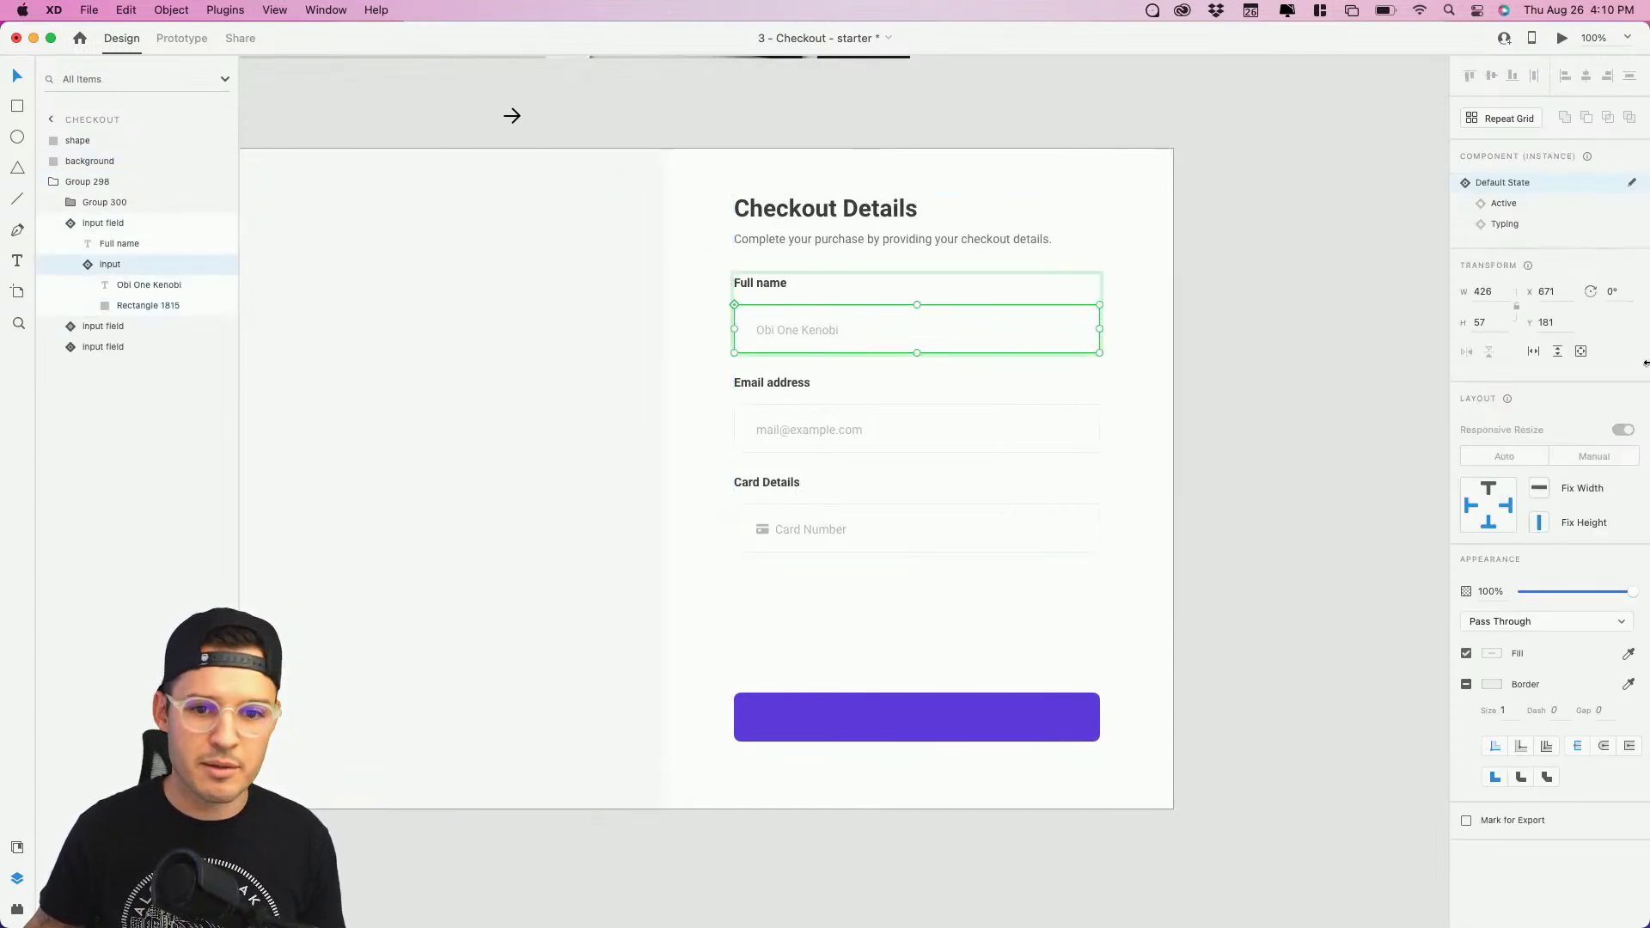
{"action": "left_click", "coordinate": [1504, 203]}
{"action": "left_click", "coordinate": [1341, 387]}
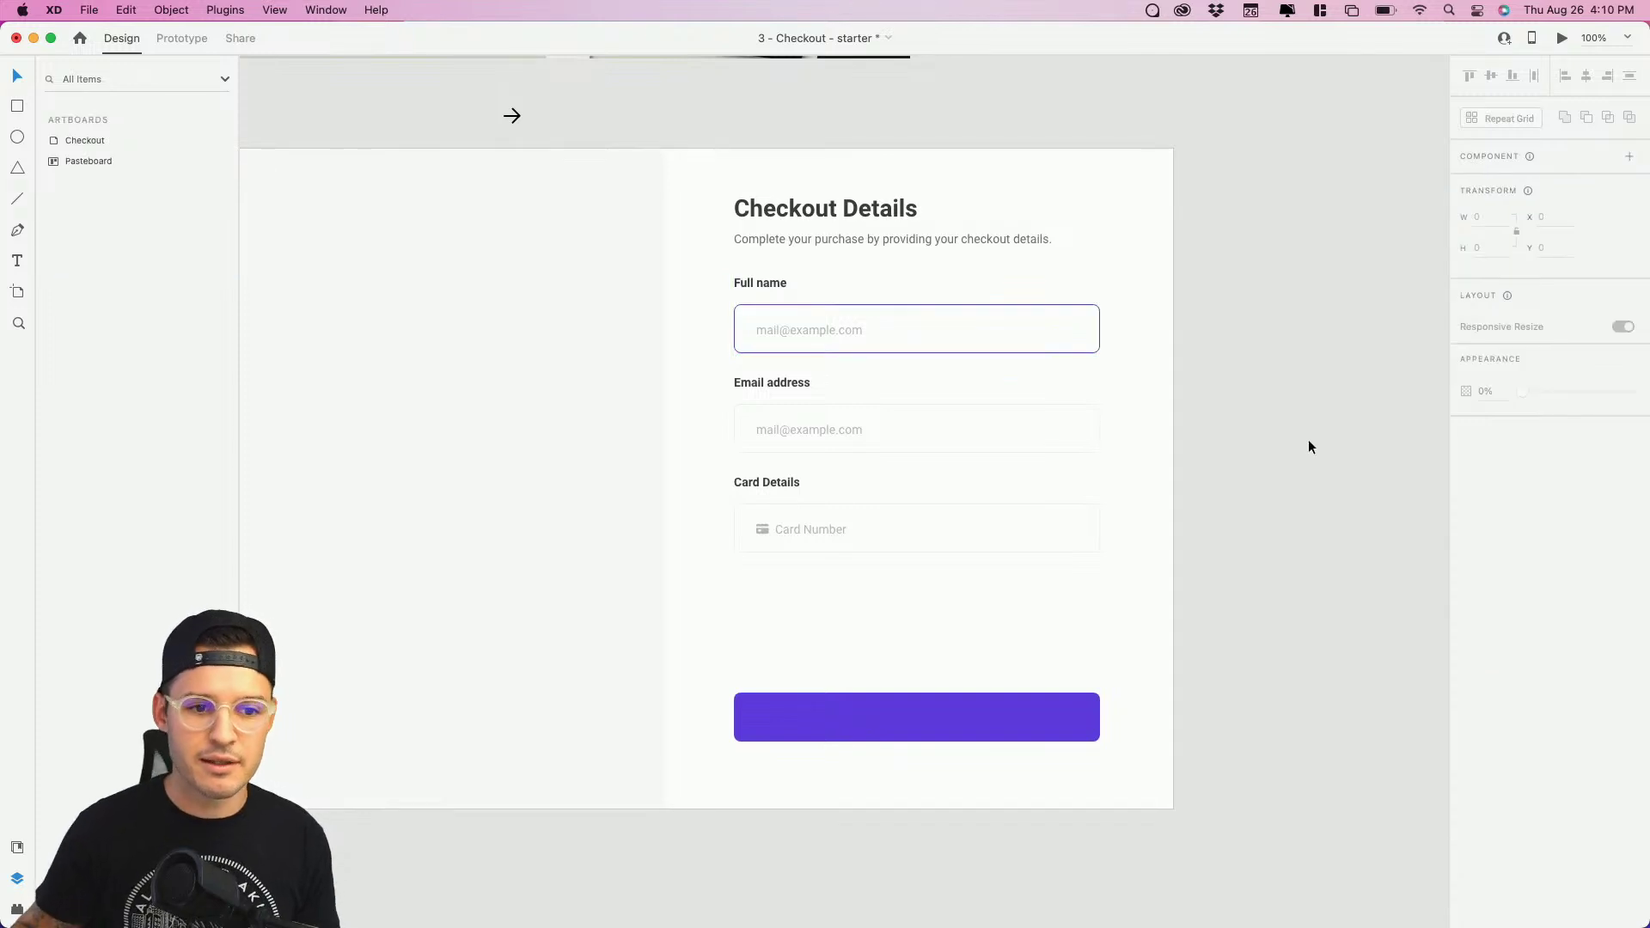
Step: Replace the placeholder text in the Full name box with "Obi Won Kenobi"
{"action": "double_click", "coordinate": [777, 332]}
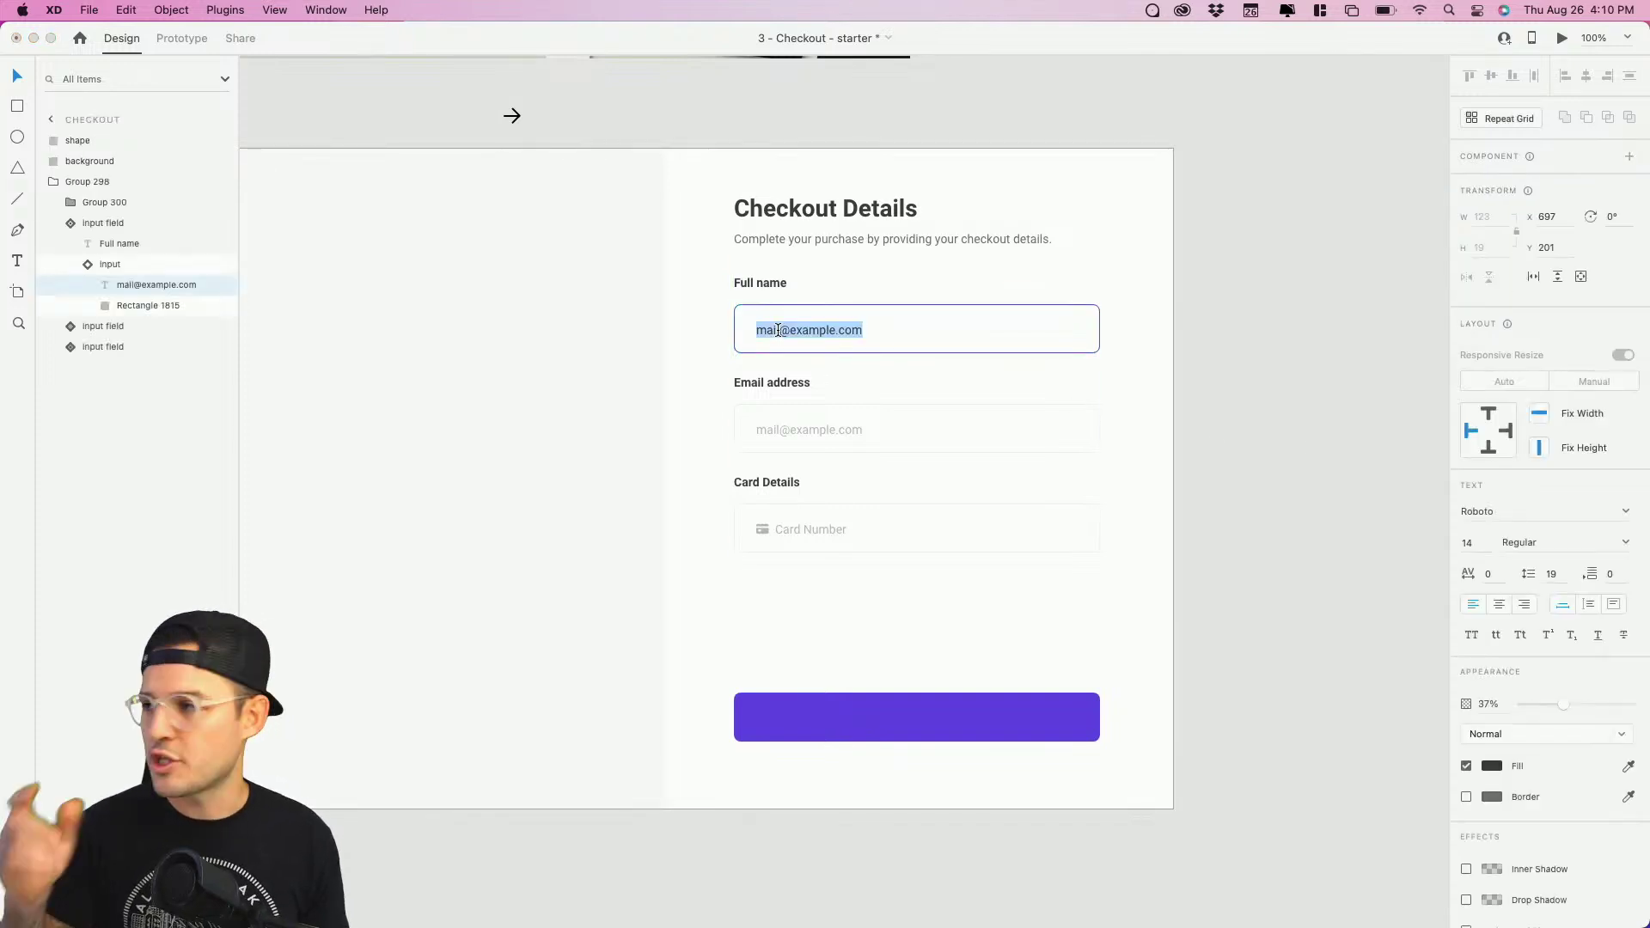
{"action": "type", "text": "F"}
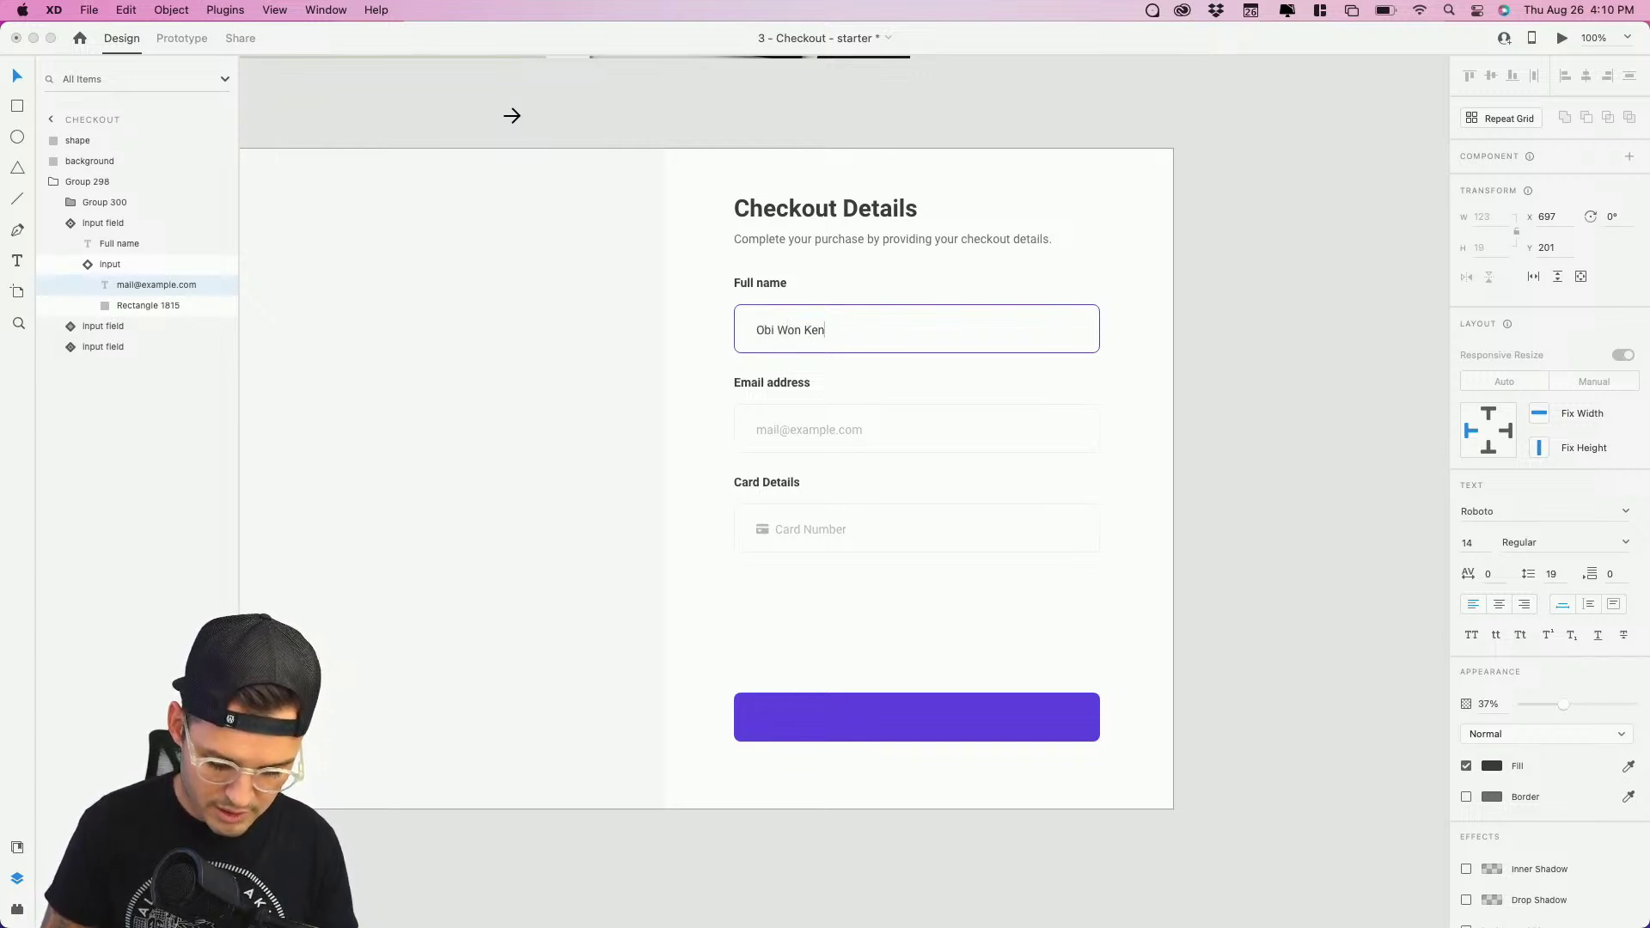
{"action": "left_click", "coordinate": [1303, 383]}
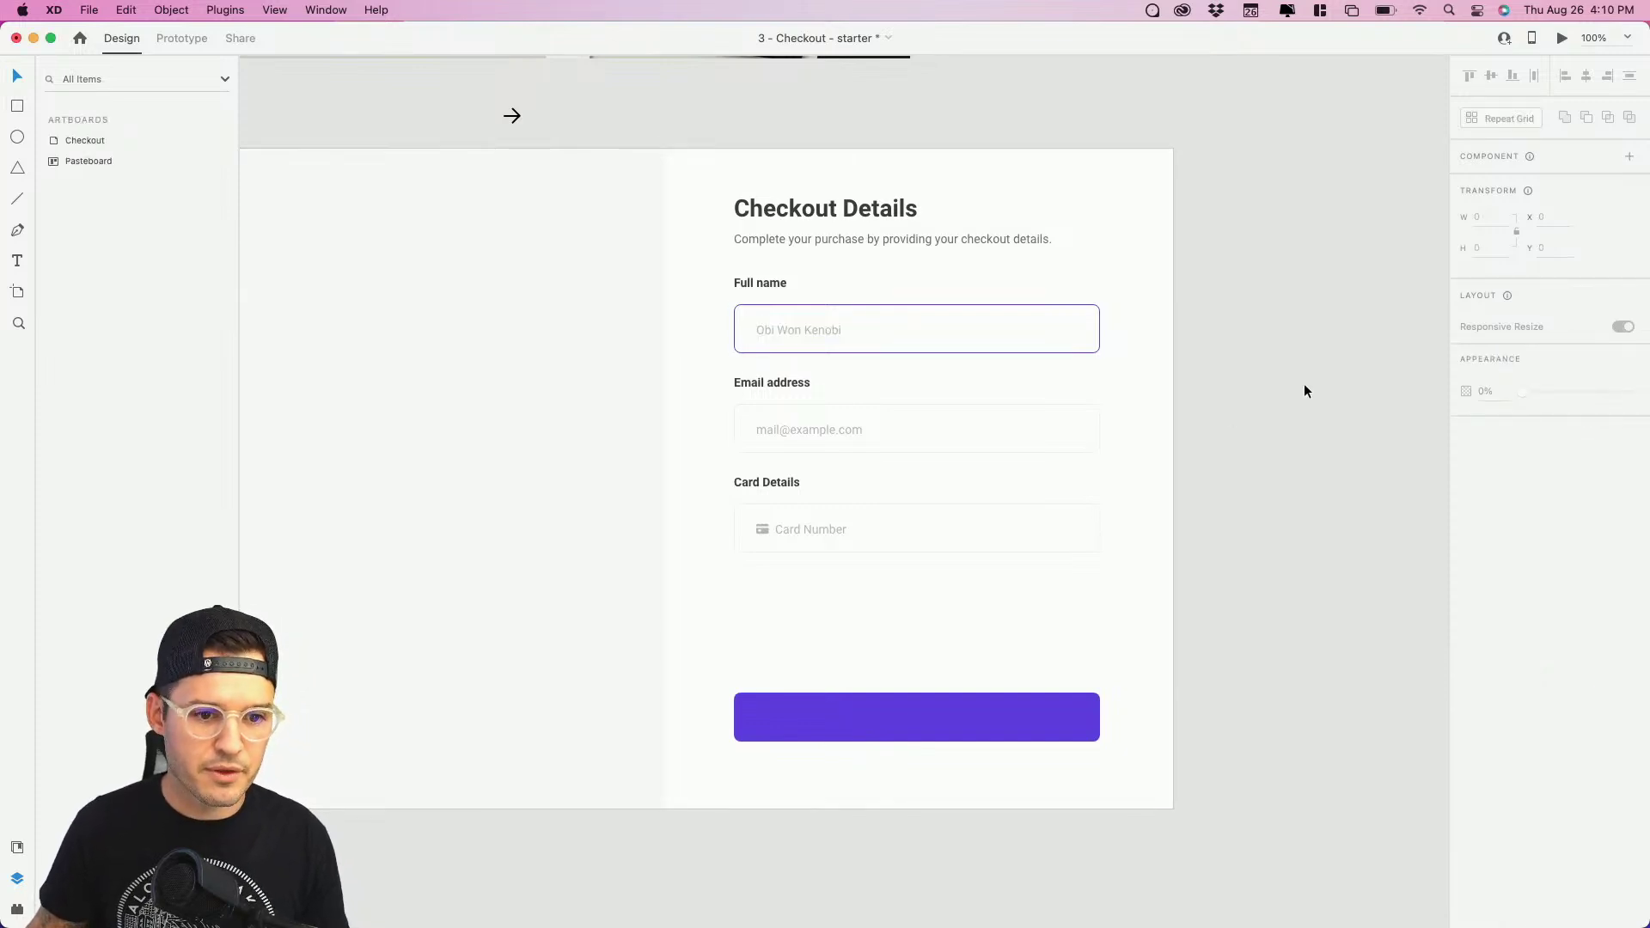
{"action": "scroll", "coordinate": [1303, 383], "scroll_direction": "up", "scroll_amount": 1}
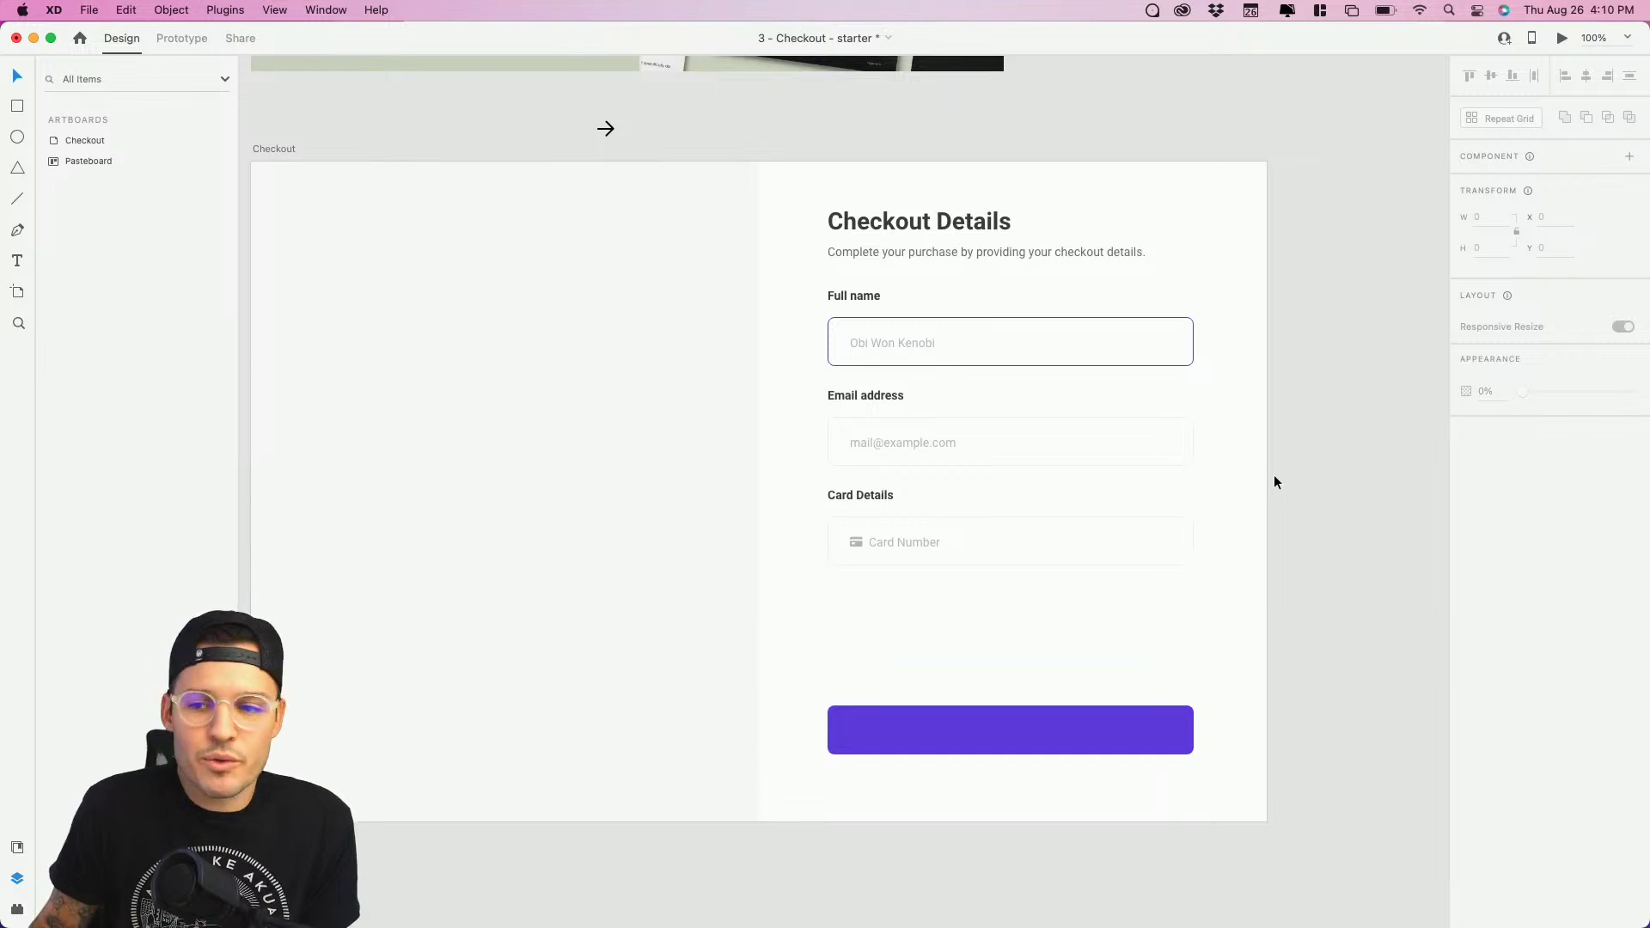
Step: Copy the description line under the Checkout Details heading, place the copy below the Card Details box at Y 500, and change it to "Subtotal"
{"action": "double_click", "coordinate": [942, 254]}
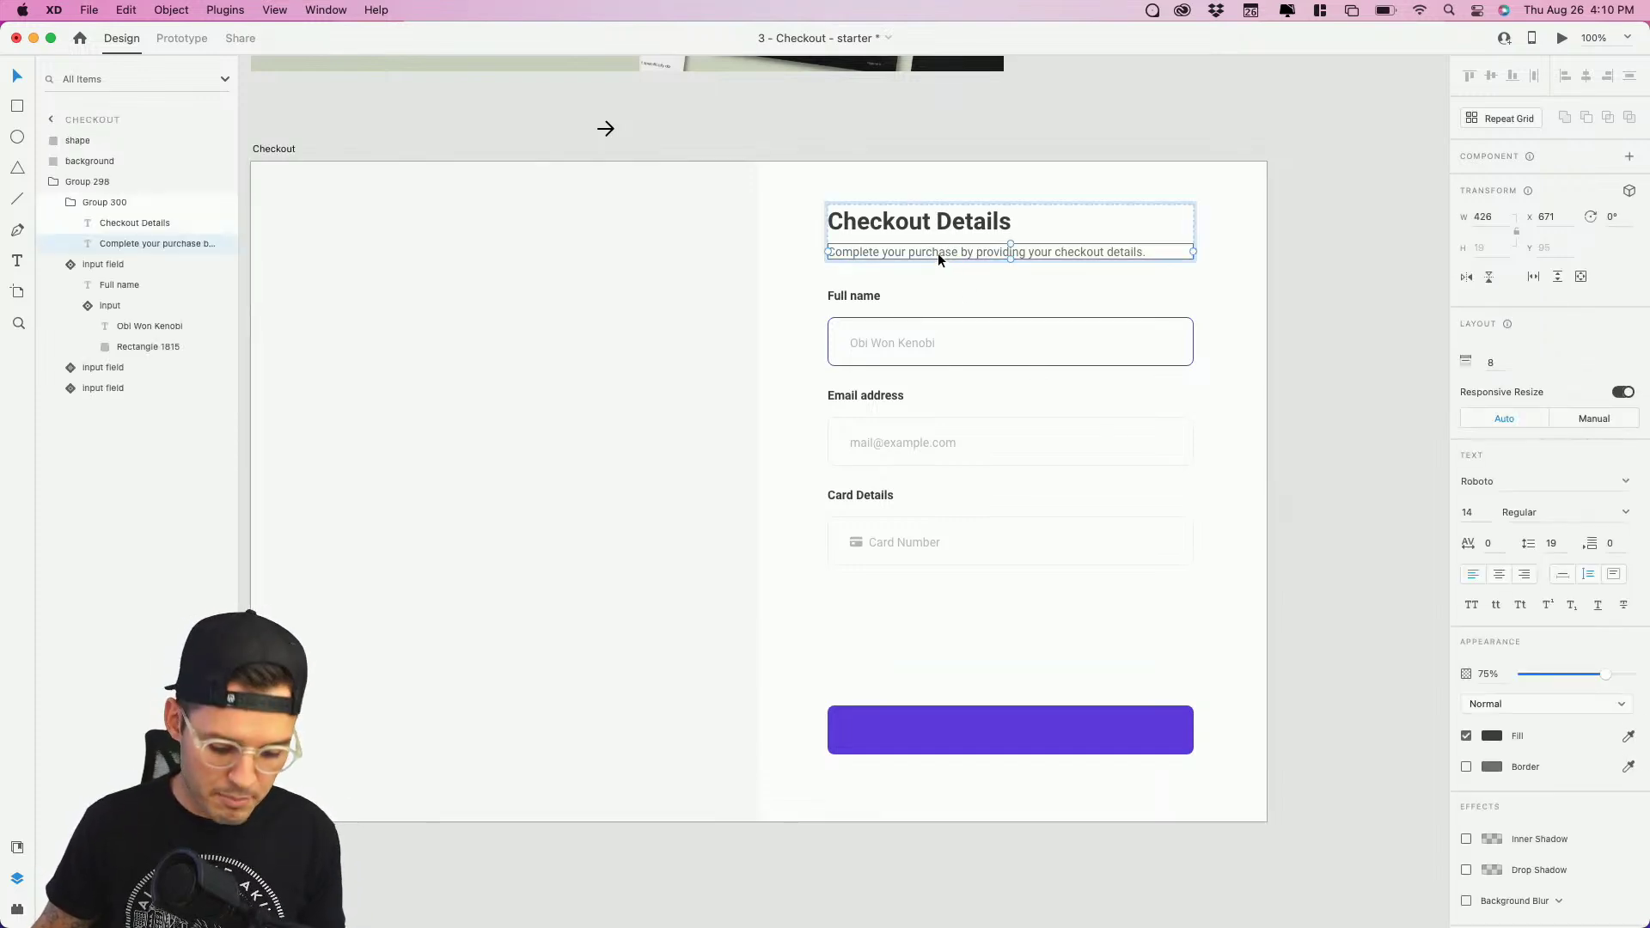
{"action": "key", "text": "super+c"}
{"action": "left_click", "coordinate": [1334, 384]}
{"action": "key", "text": "super+v"}
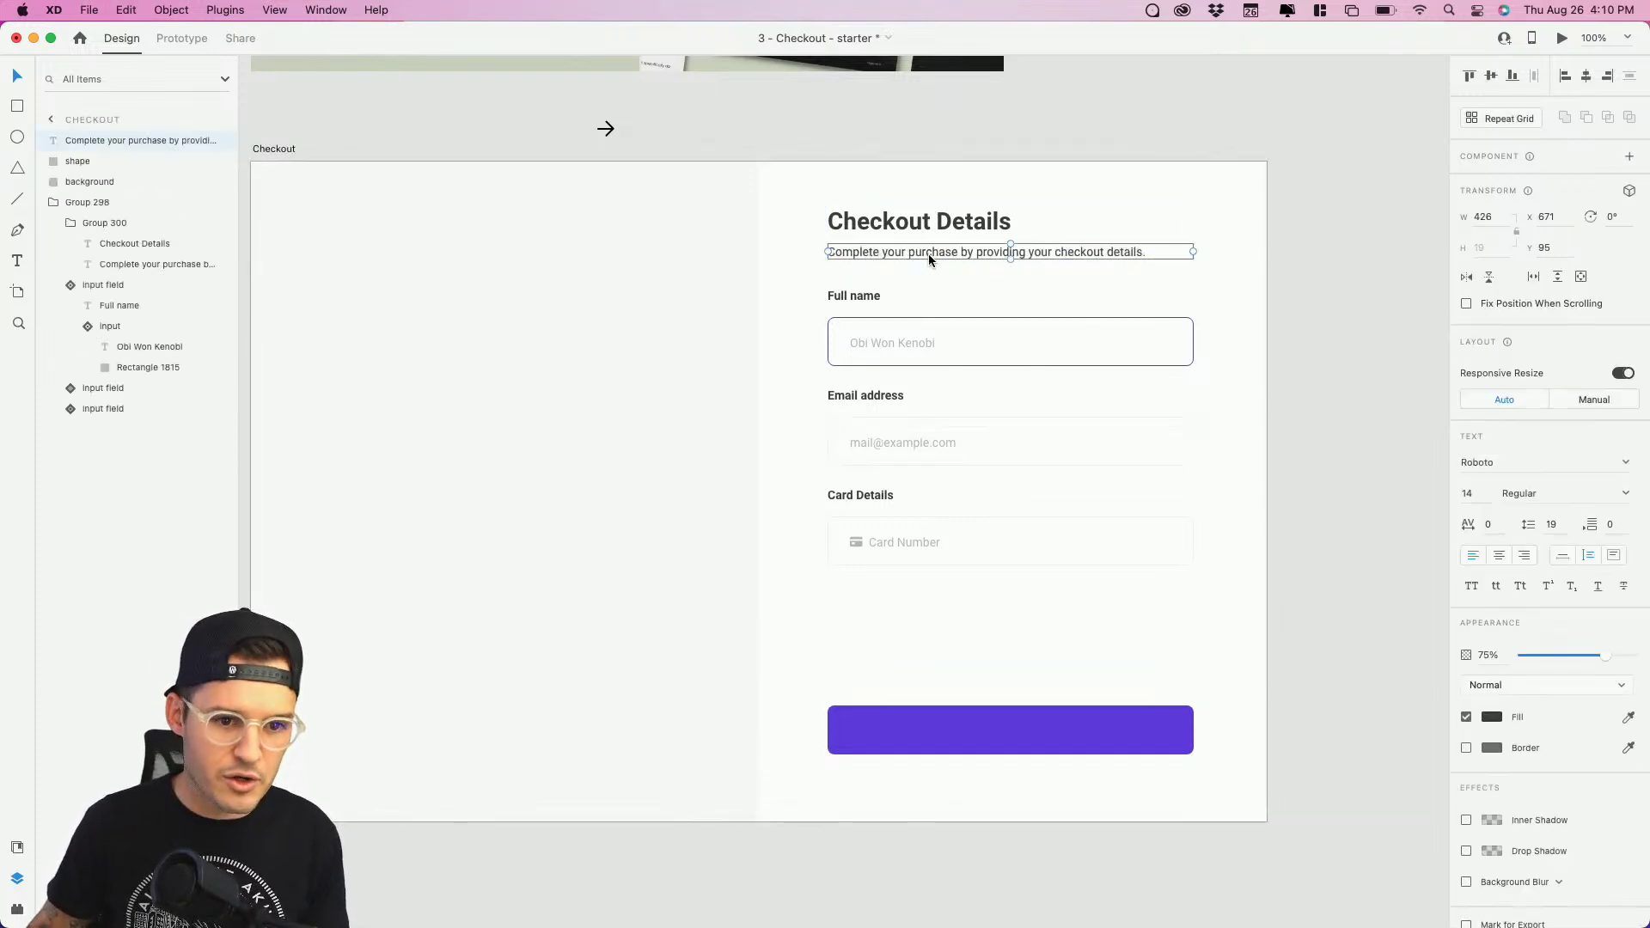
{"action": "left_click_drag", "start_coordinate": [929, 255], "coordinate": [924, 602]}
{"action": "double_click", "coordinate": [918, 601]}
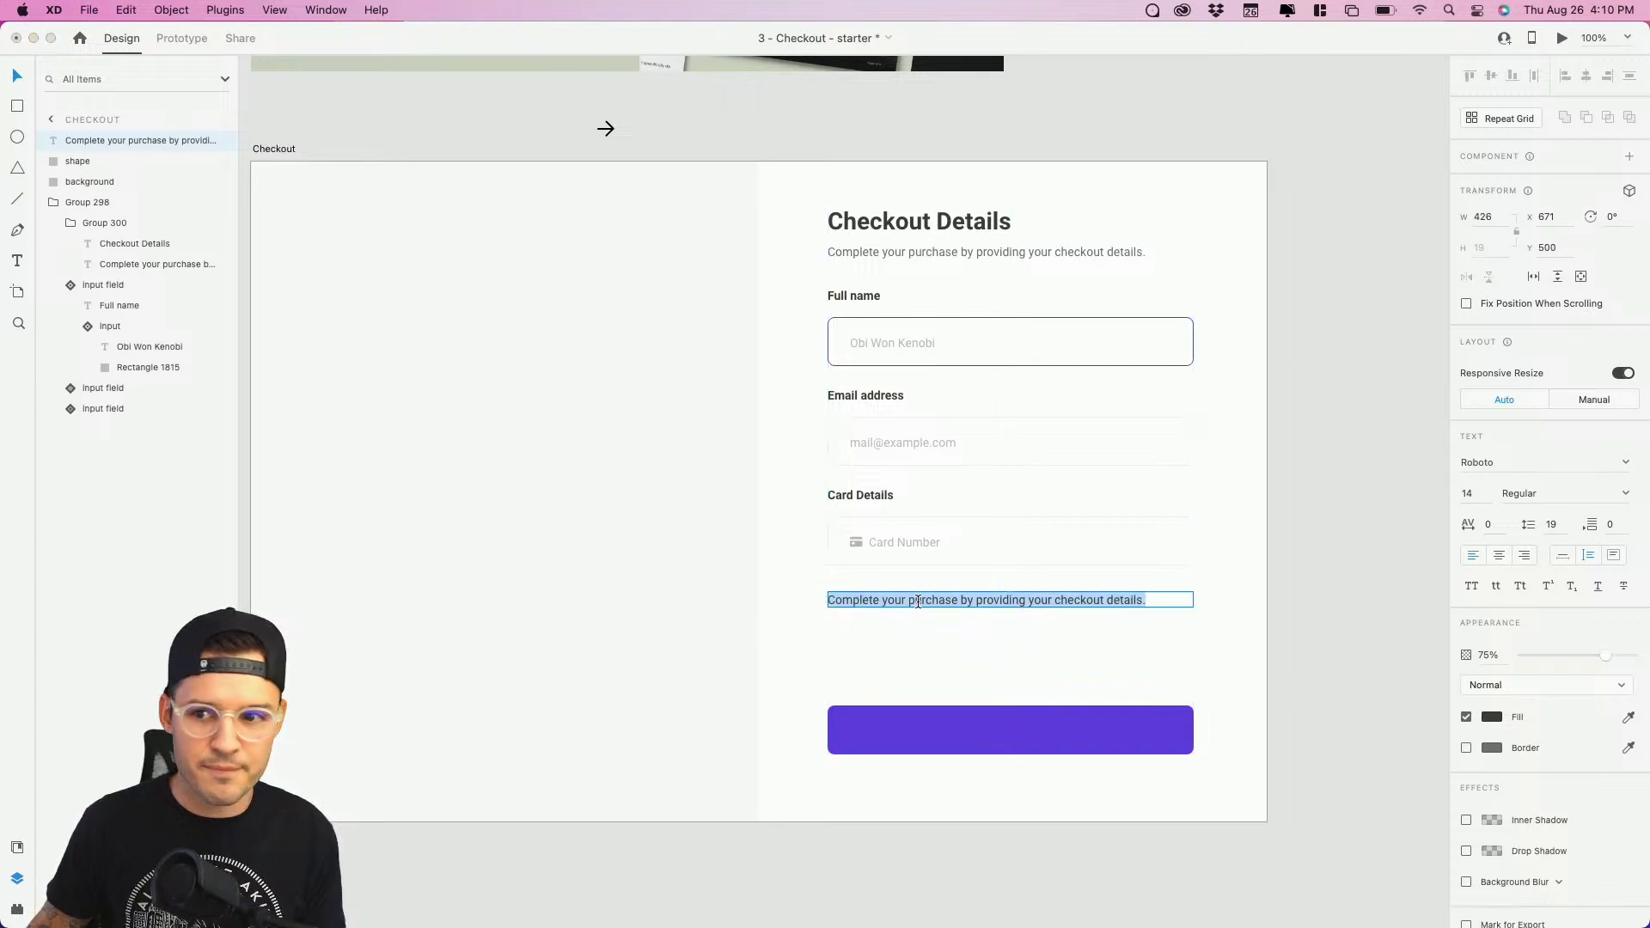
{"action": "type", "text": "Subtotal"}
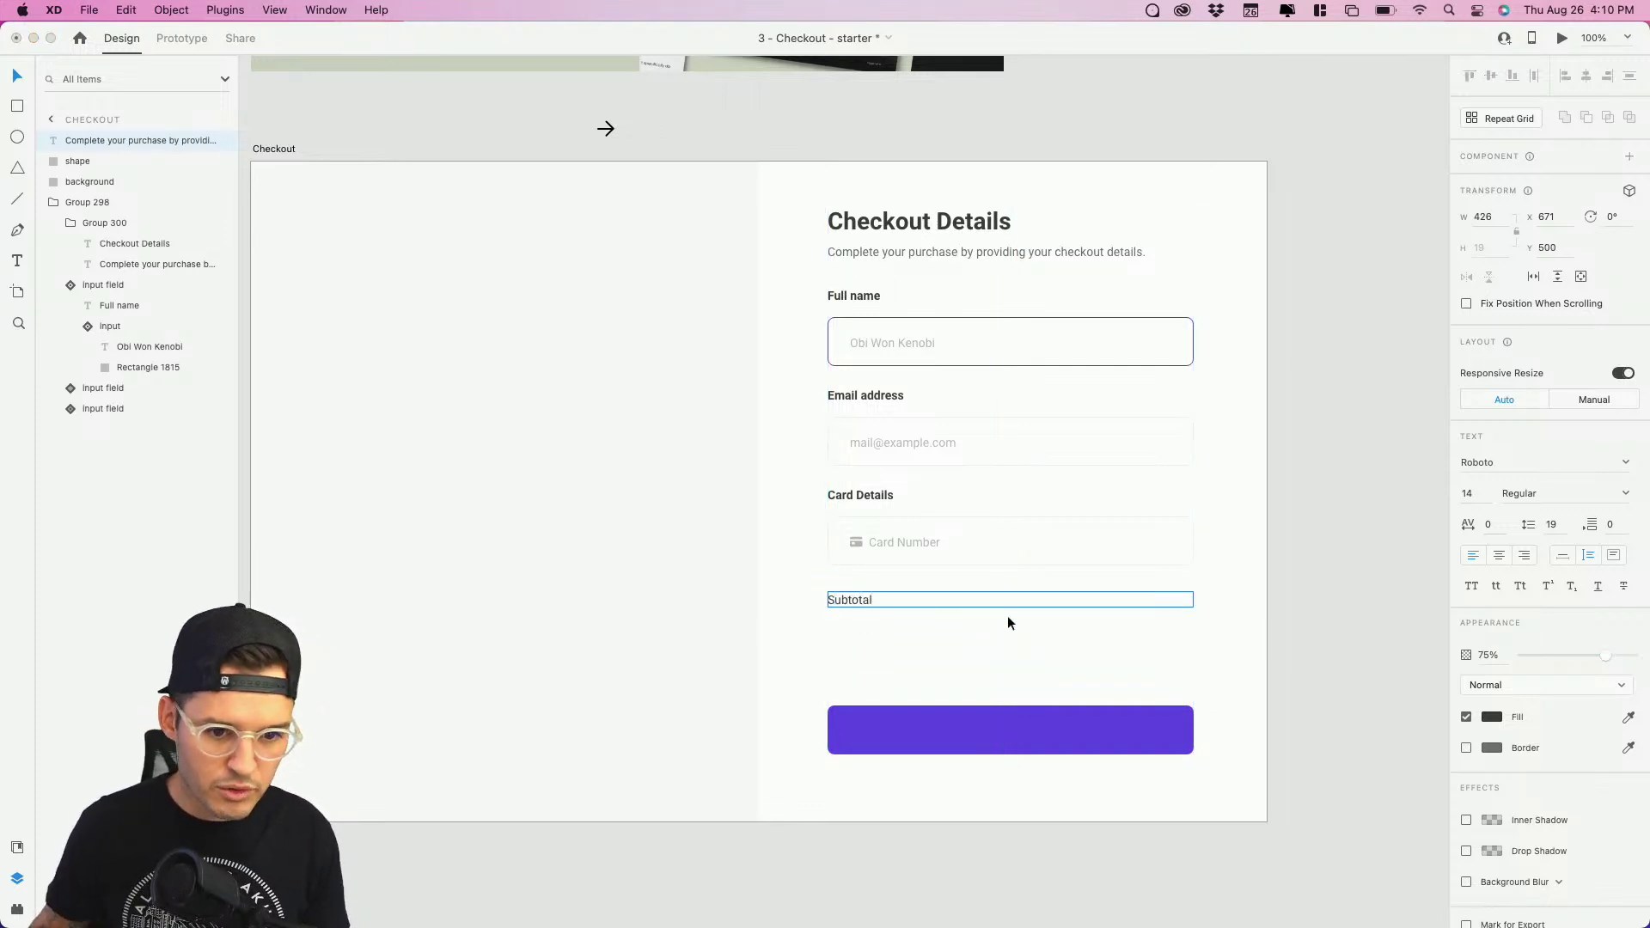
{"action": "key", "text": "Escape"}
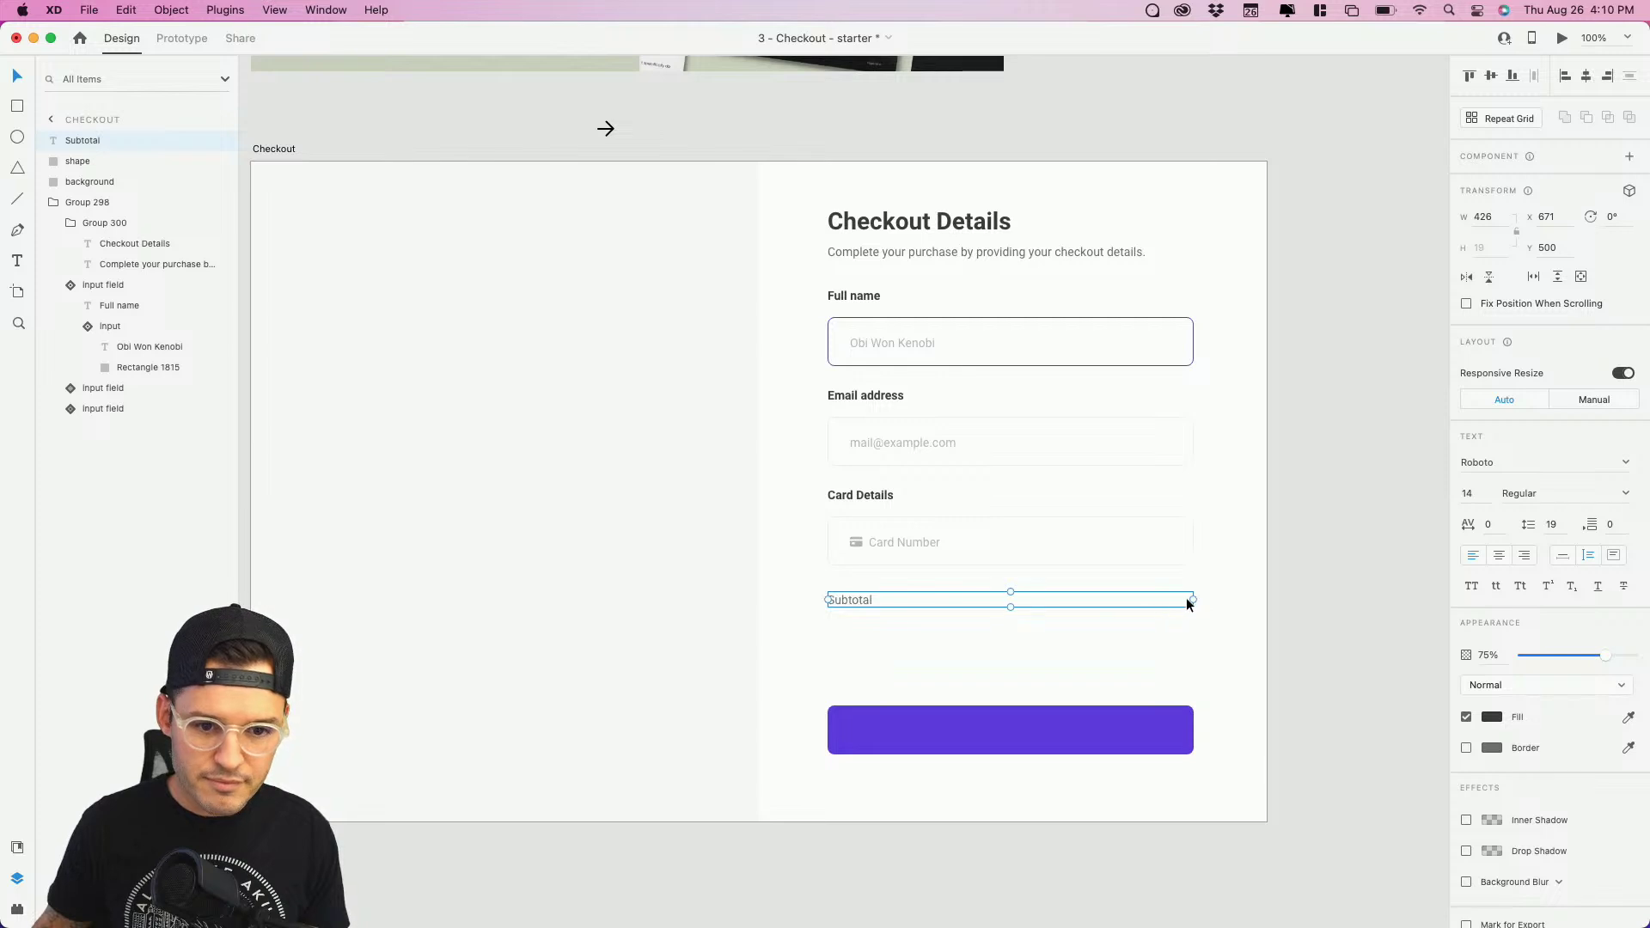
Step: Narrow the Subtotal text box to 71 wide and add a right-aligned duplicate reading "$4.99" at the form's right edge
{"action": "mouse_move", "coordinate": [1192, 599]}
{"action": "left_mouse_down"}
{"action": "mouse_move", "coordinate": [856, 600]}
{"action": "mouse_move", "coordinate": [1180, 607]}
{"action": "left_mouse_up"}
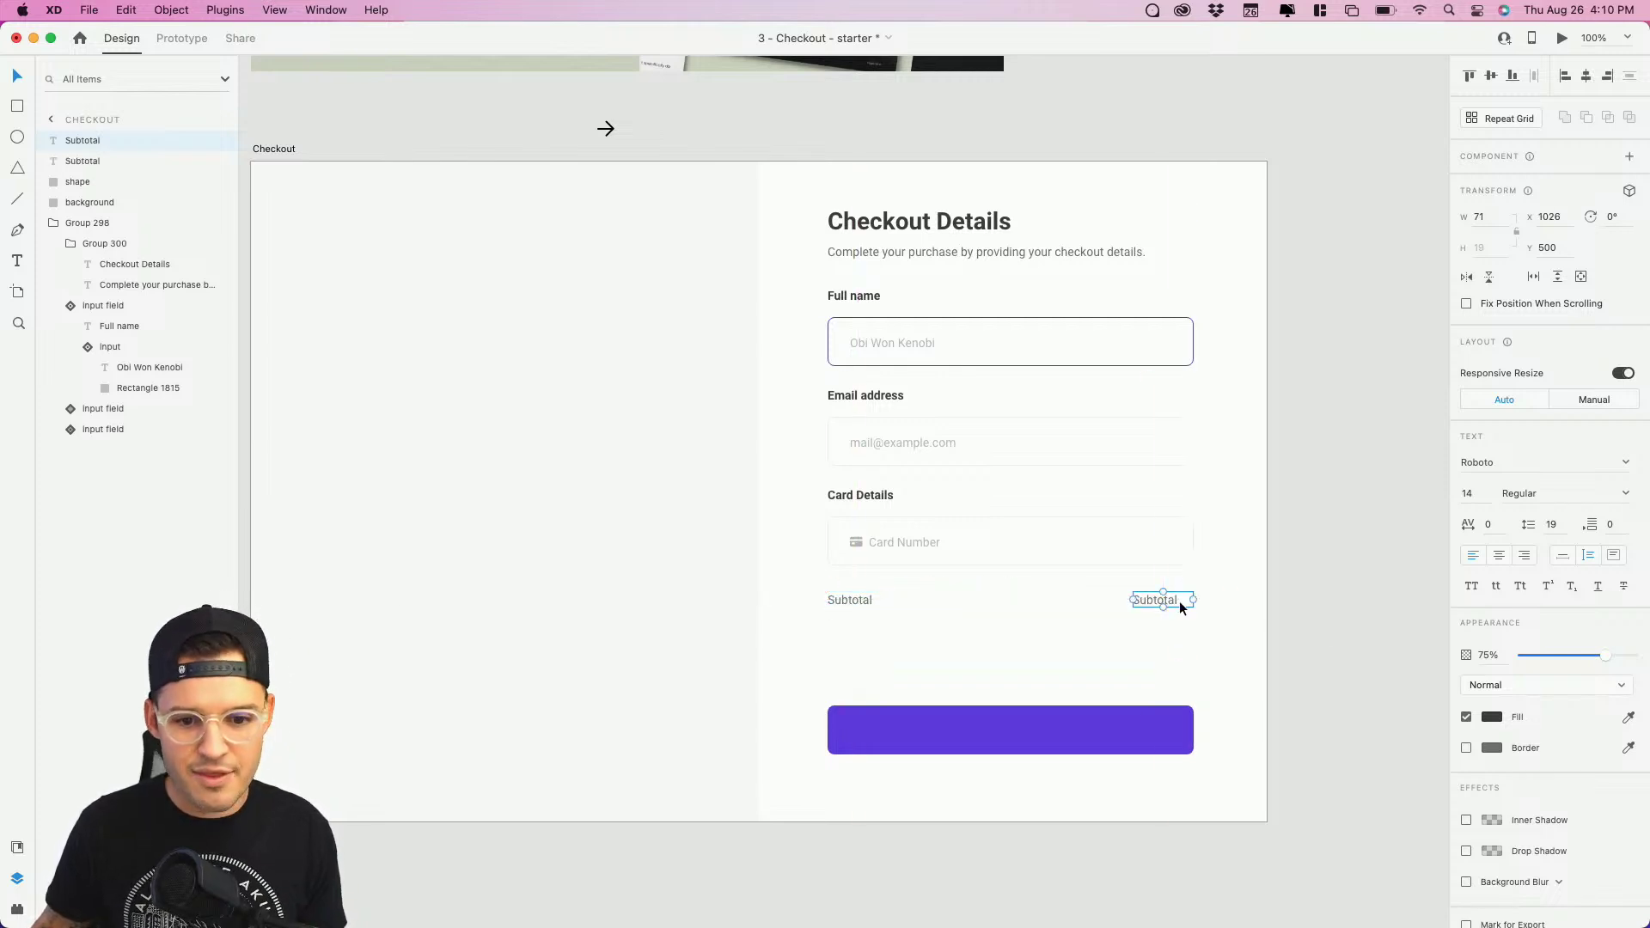
{"action": "left_click", "coordinate": [1524, 555]}
{"action": "key", "text": "z"}
{"action": "left_click_drag", "start_coordinate": [1277, 692], "coordinate": [776, 538]}
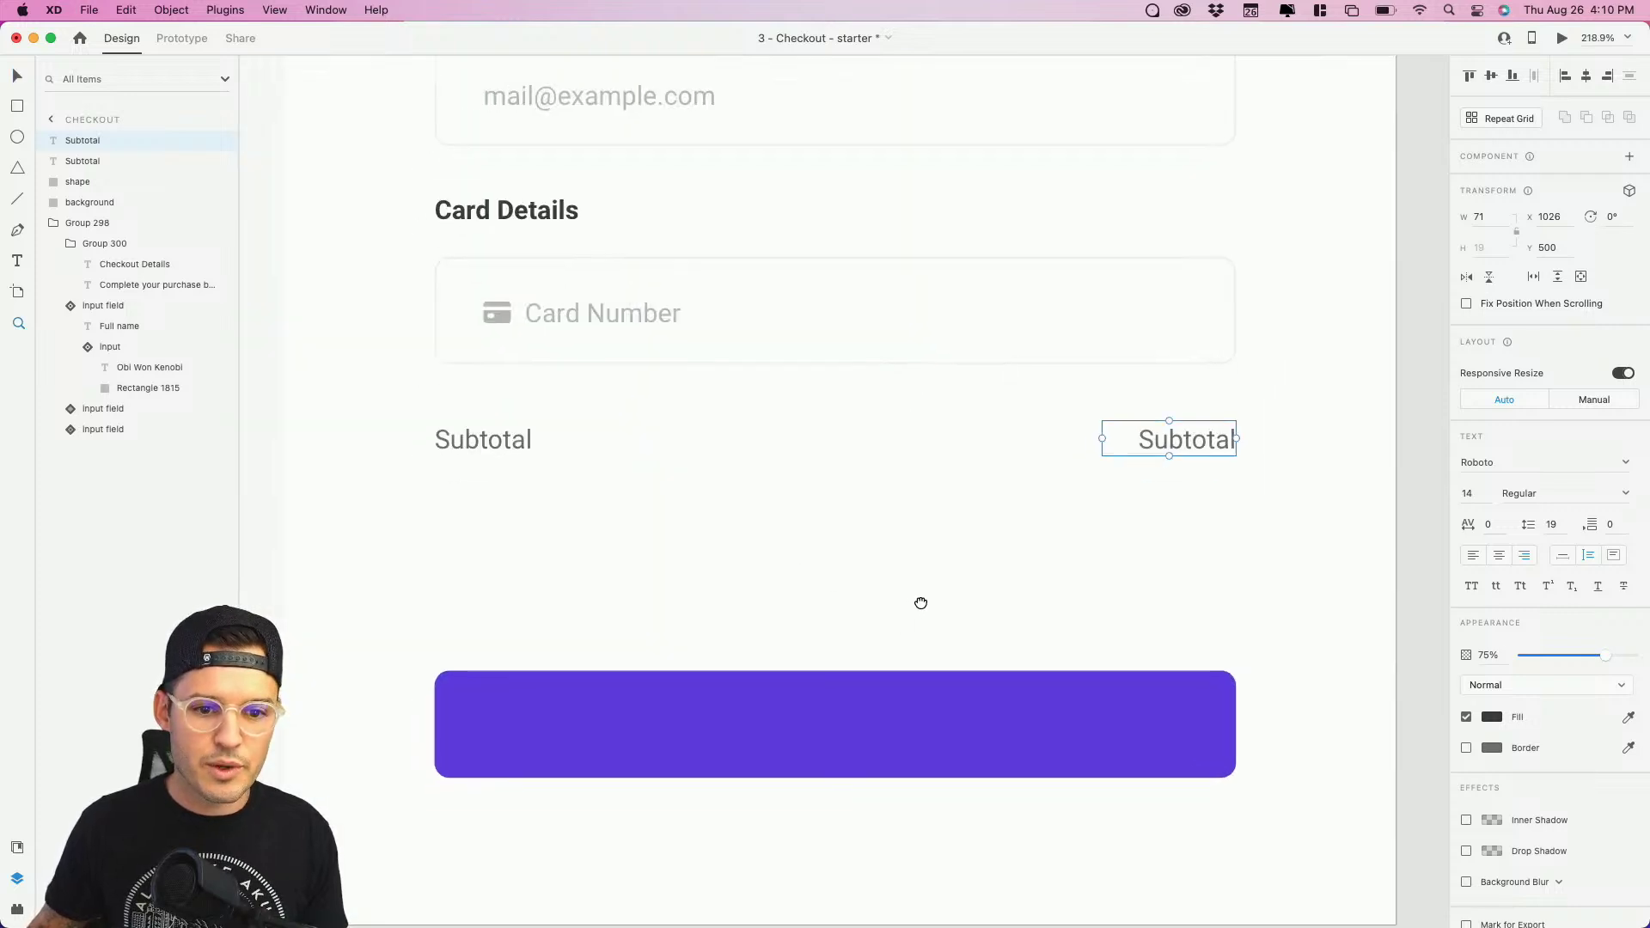
{"action": "left_click", "coordinate": [1204, 453]}
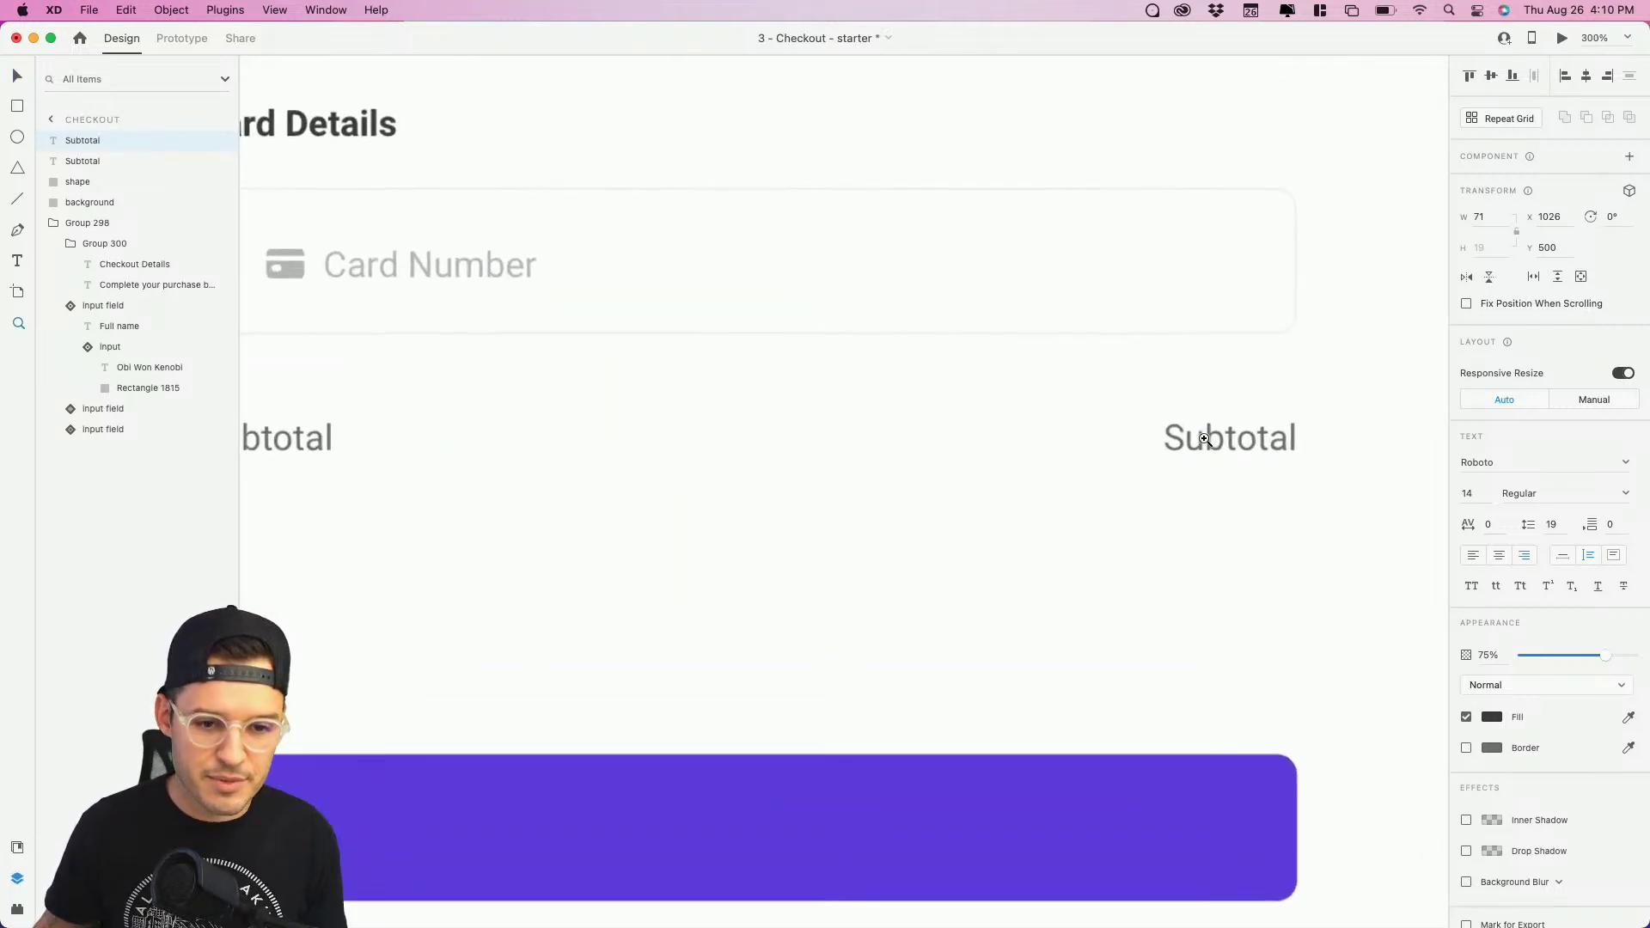
{"action": "key", "text": "v"}
{"action": "double_click", "coordinate": [1203, 437]}
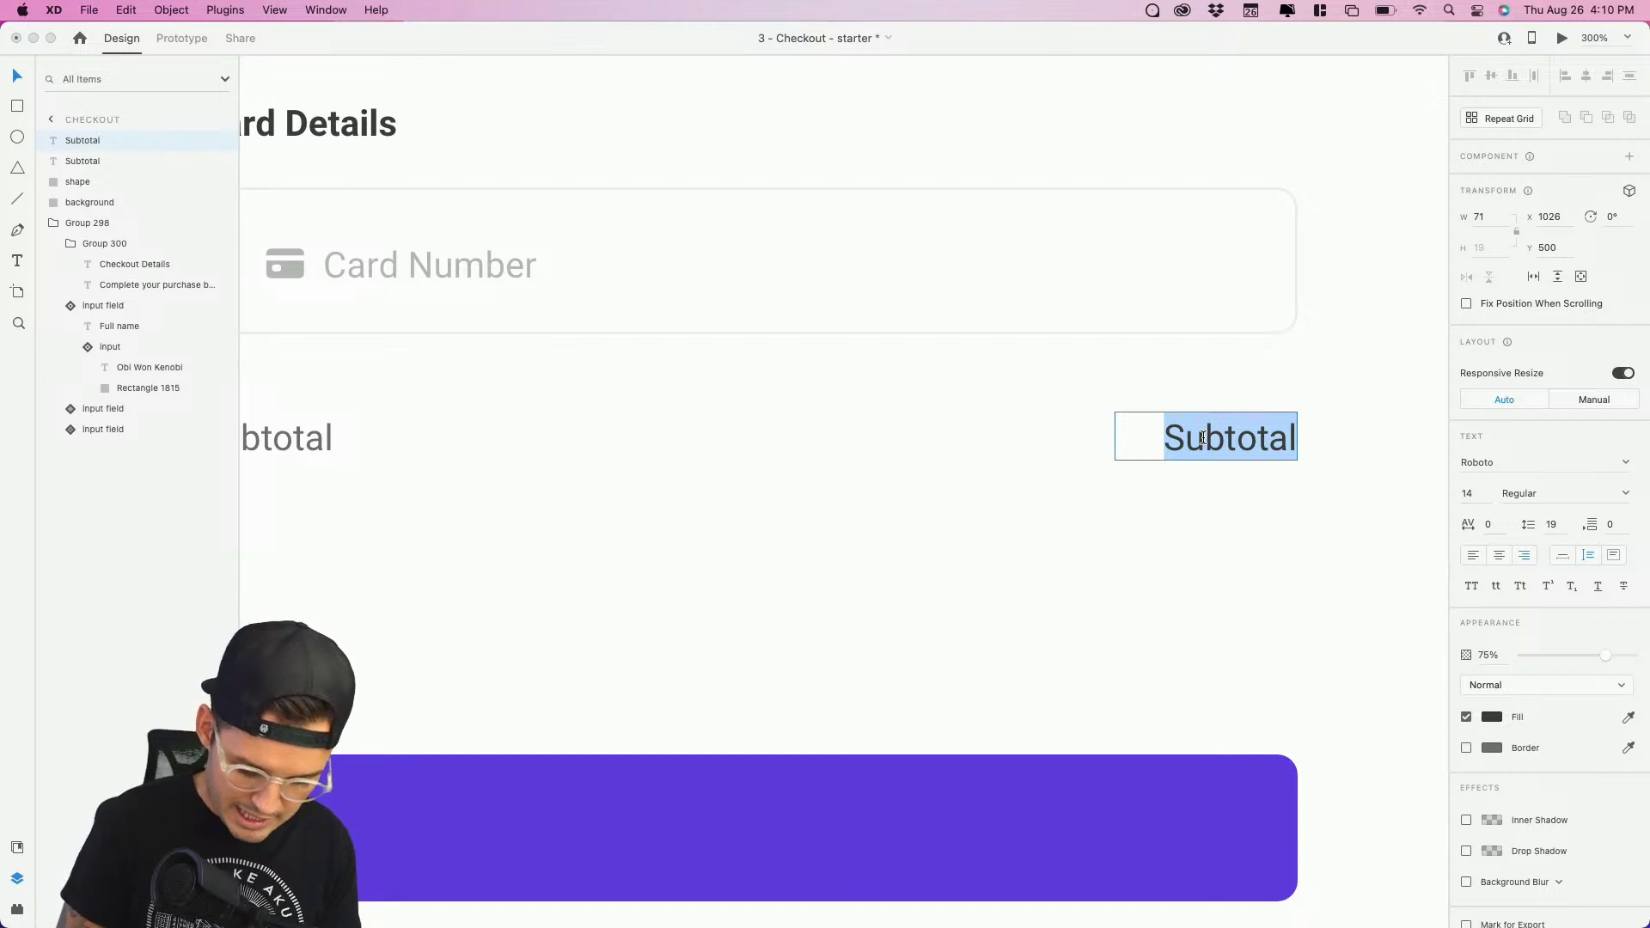
{"action": "type", "text": "$4.99"}
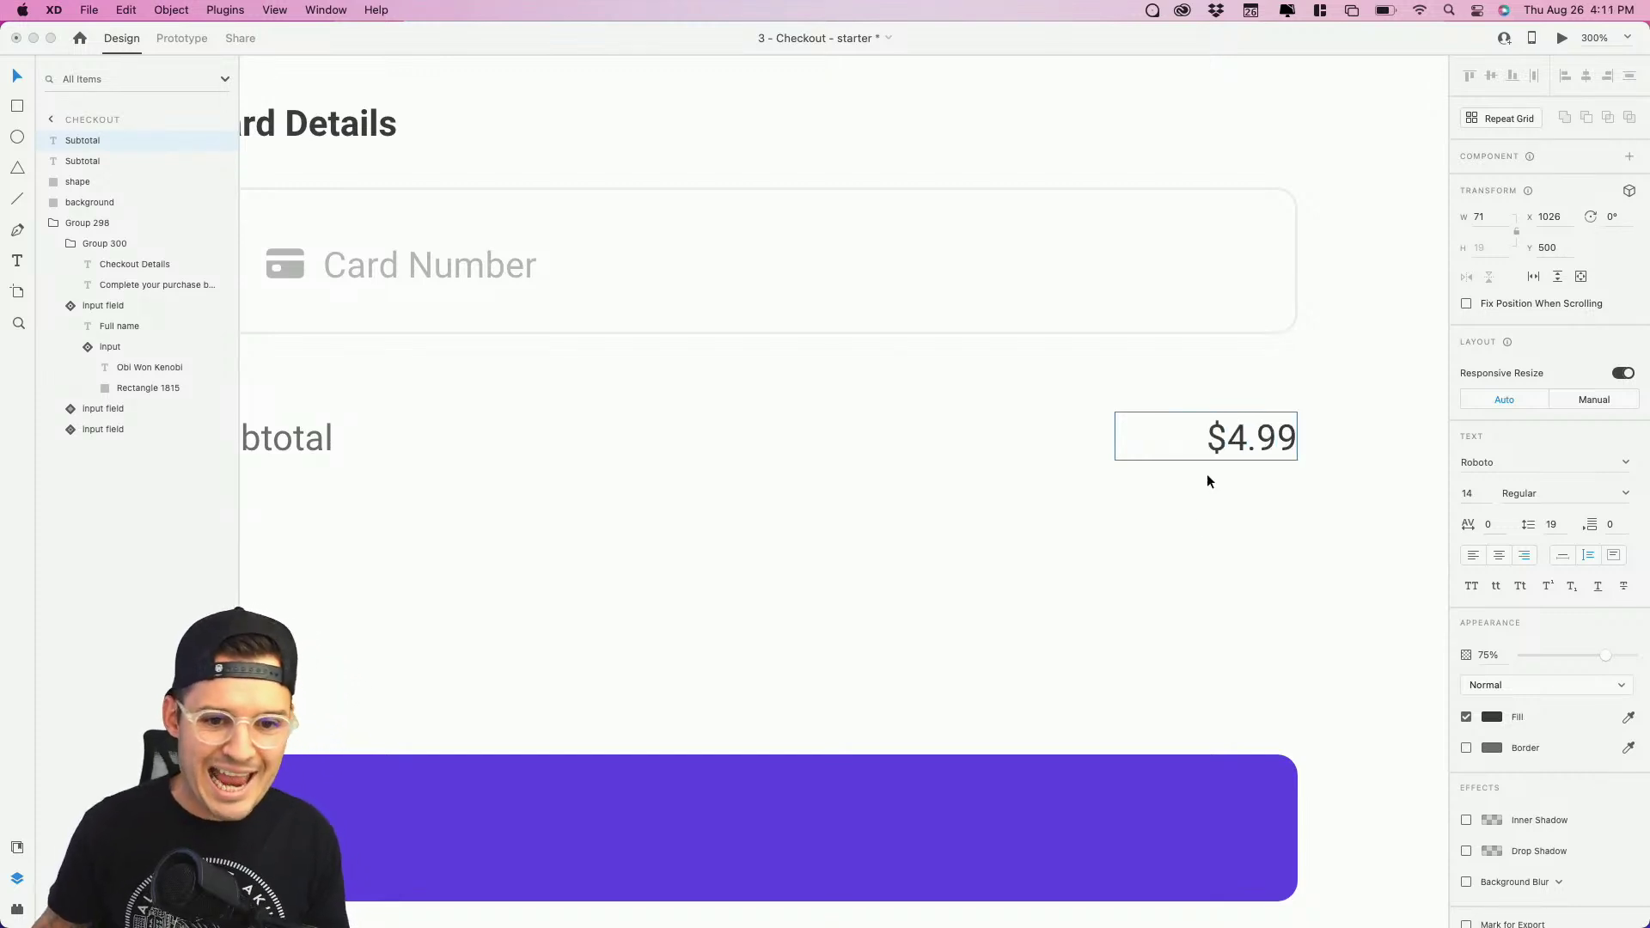
{"action": "key", "text": "Escape"}
{"action": "key", "text": "super+minus"}
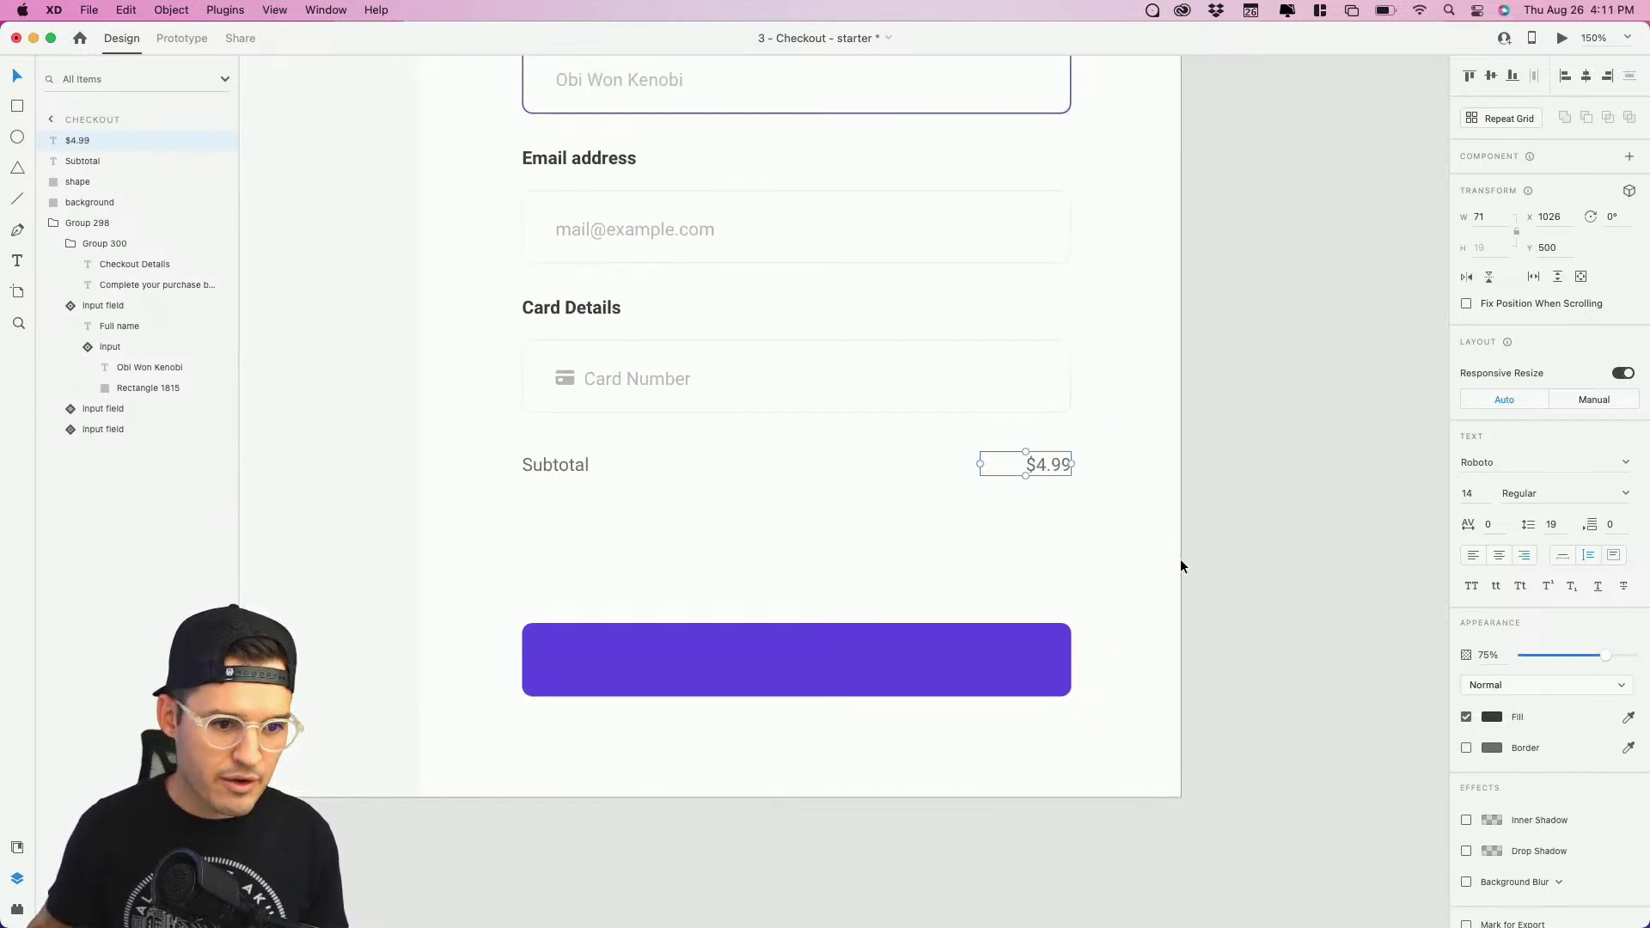
Step: Widen the Subtotal text box to 355 so it meets the edge of the $4.99 text box
{"action": "left_click", "coordinate": [552, 475], "text": "shift"}
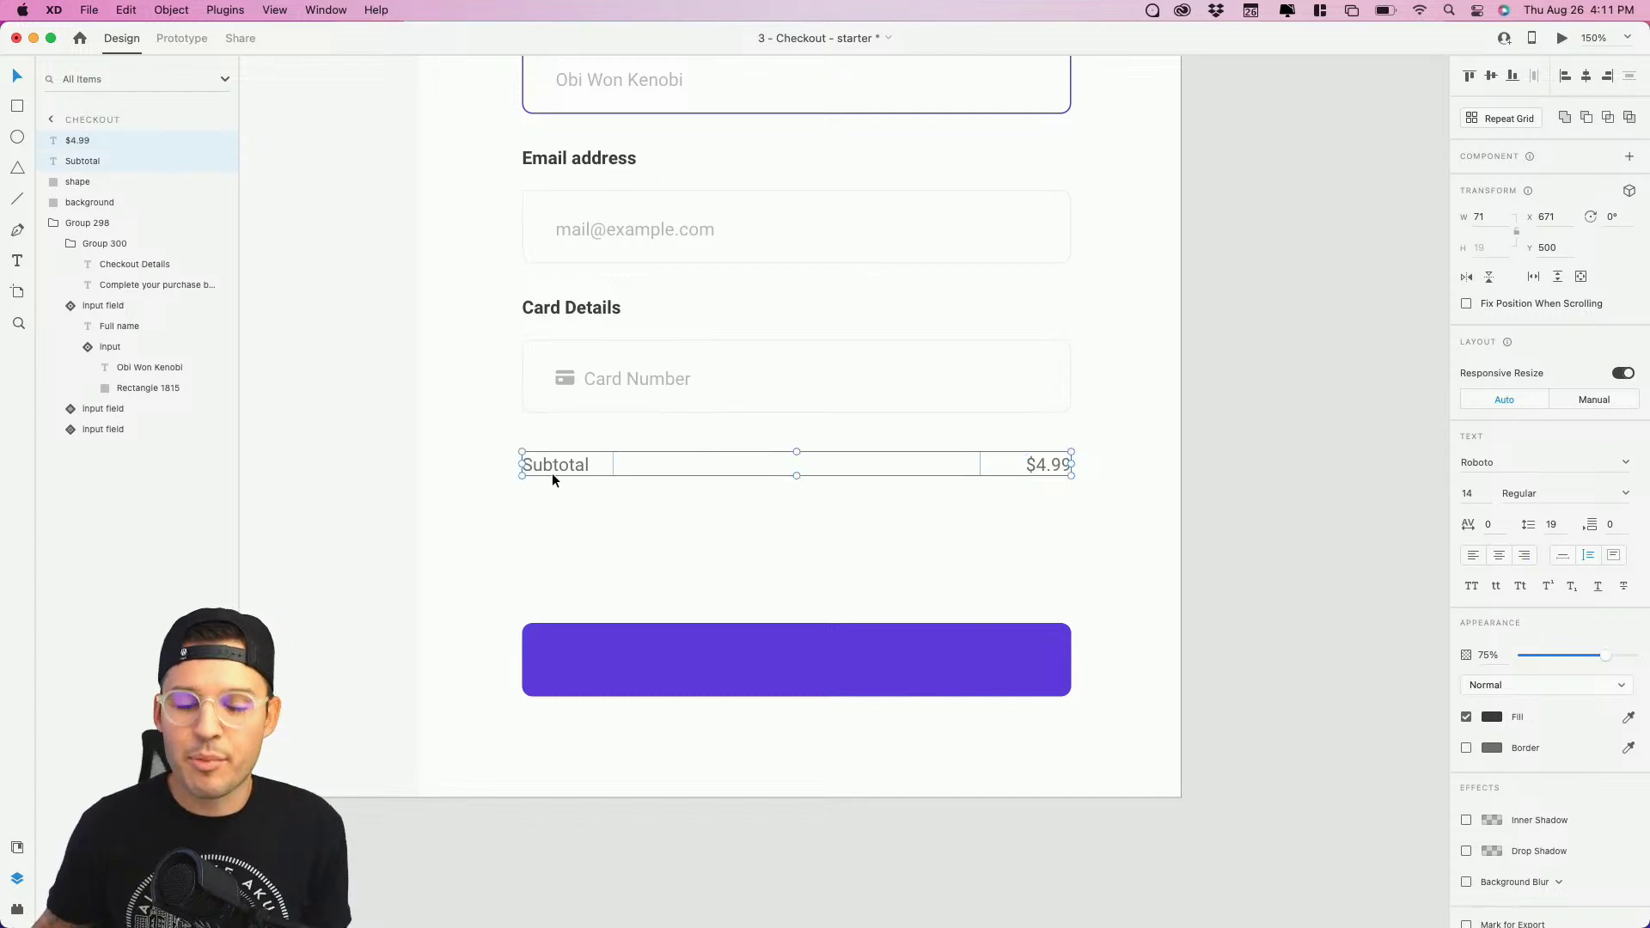
{"action": "left_click", "coordinate": [554, 469]}
{"action": "left_click_drag", "start_coordinate": [613, 464], "coordinate": [979, 464]}
Step: Group the Subtotal and $4.99 texts and turn the group into a horizontal stack
{"action": "left_click", "coordinate": [1038, 463], "text": "shift"}
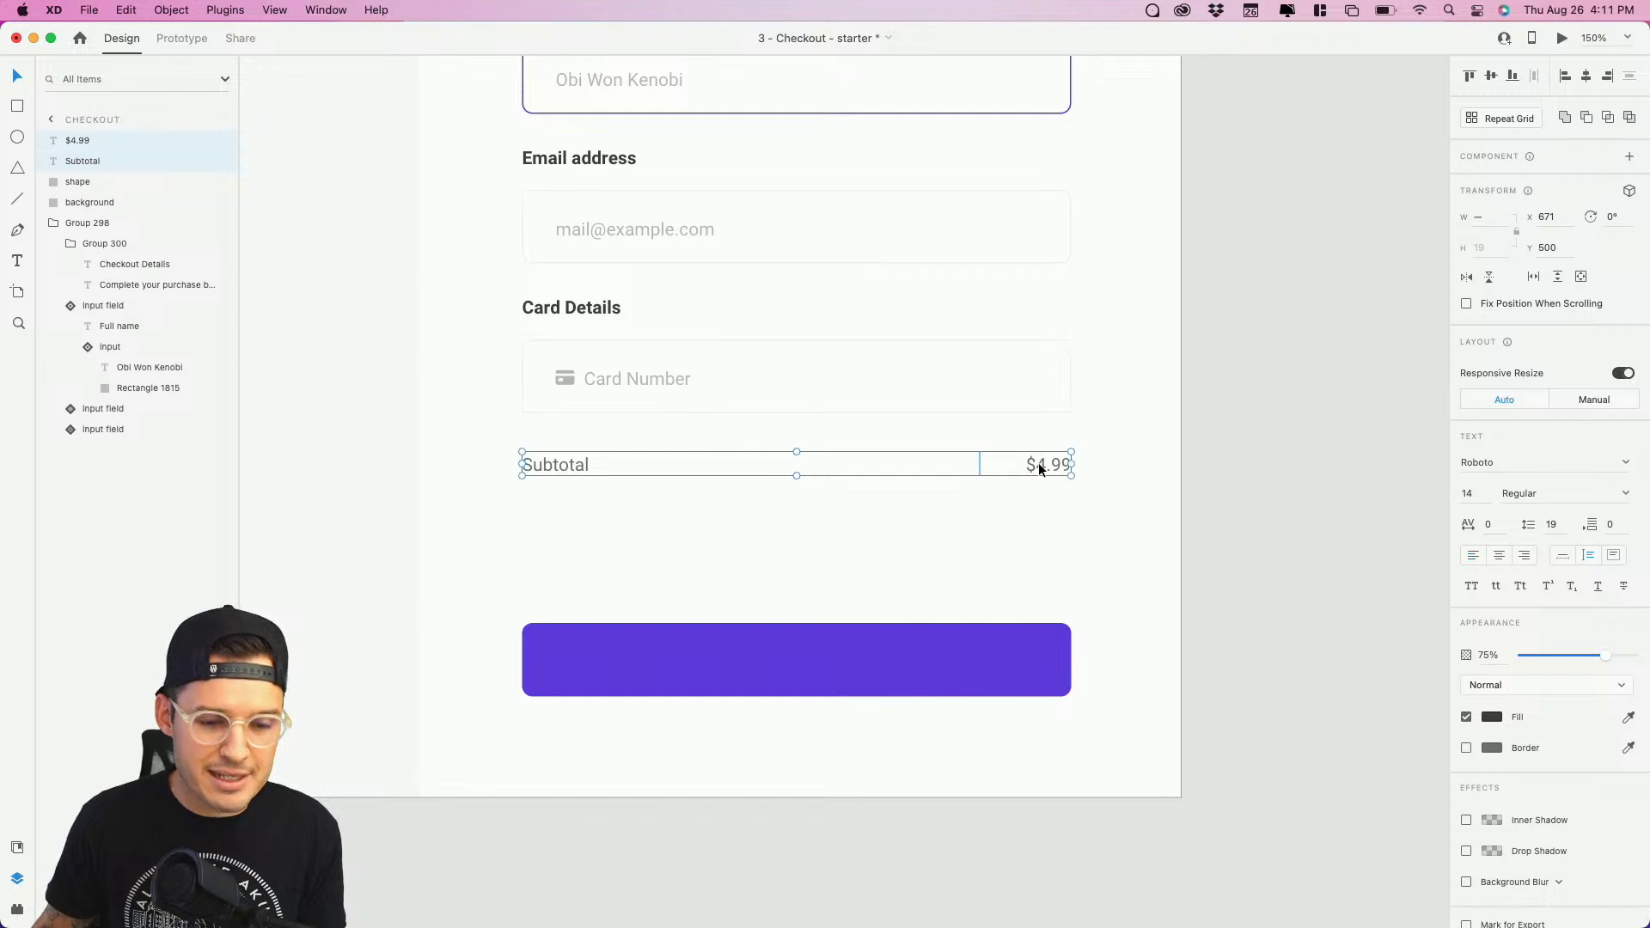
{"action": "key", "text": "super+g"}
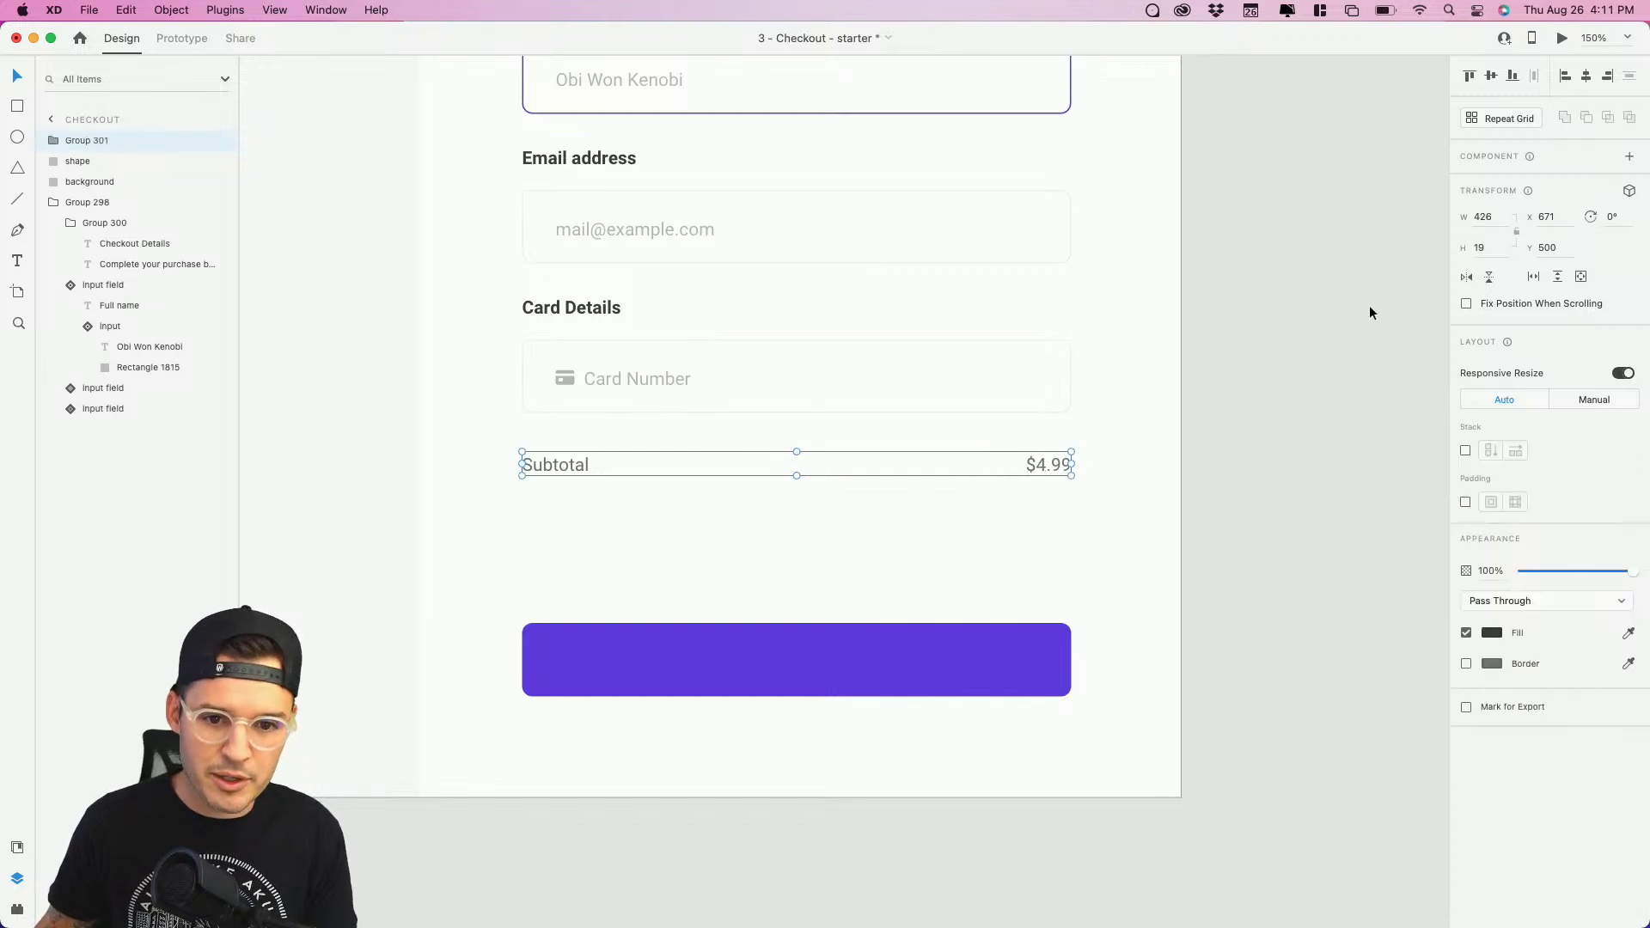
{"action": "left_click", "coordinate": [1465, 451]}
{"action": "left_click", "coordinate": [1213, 593]}
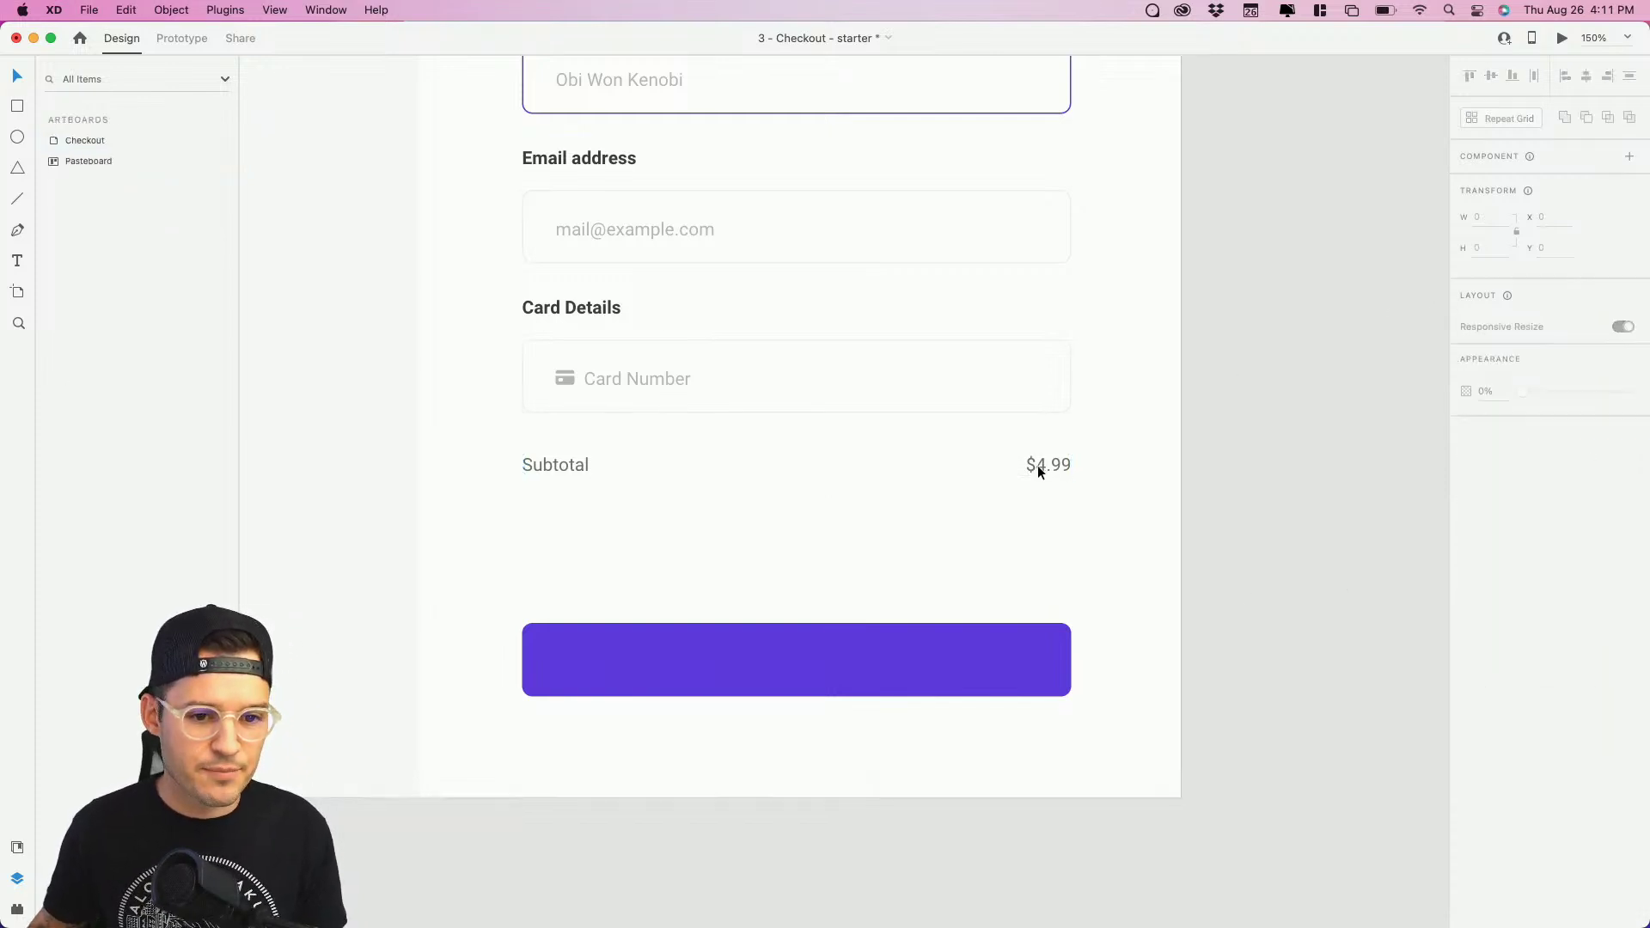
Step: Collapse the main form group in the layer list and rename the Subtotal row group "total line"
{"action": "left_click", "coordinate": [1044, 465]}
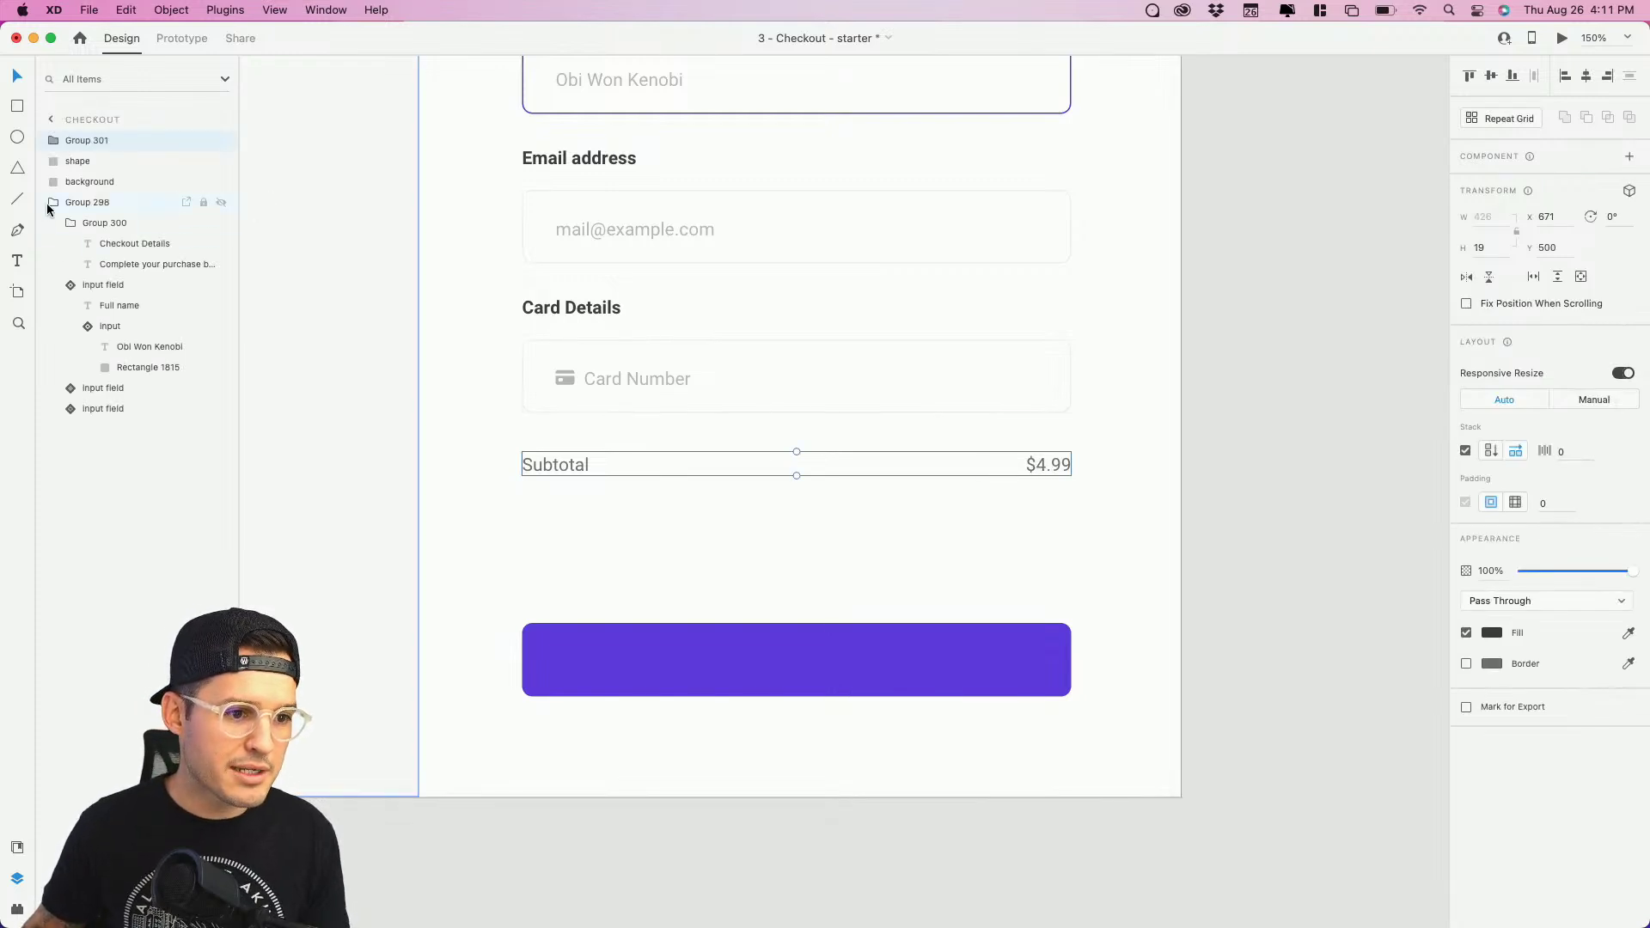
{"action": "left_click", "coordinate": [53, 202]}
{"action": "double_click", "coordinate": [83, 141]}
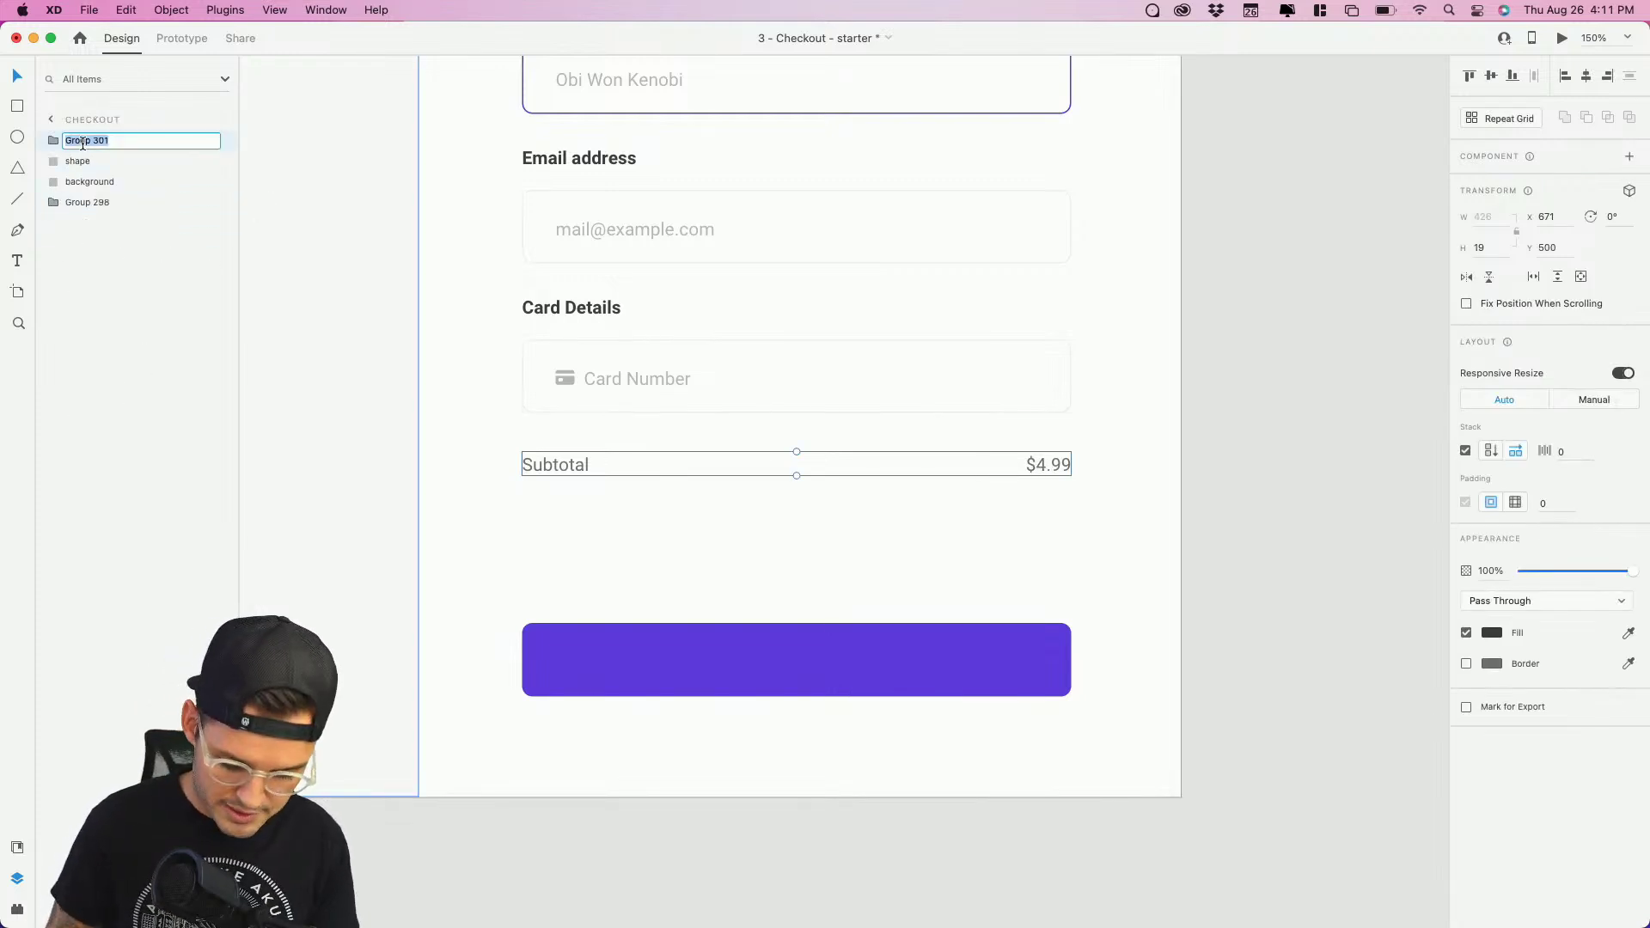
{"action": "type", "text": "total line"}
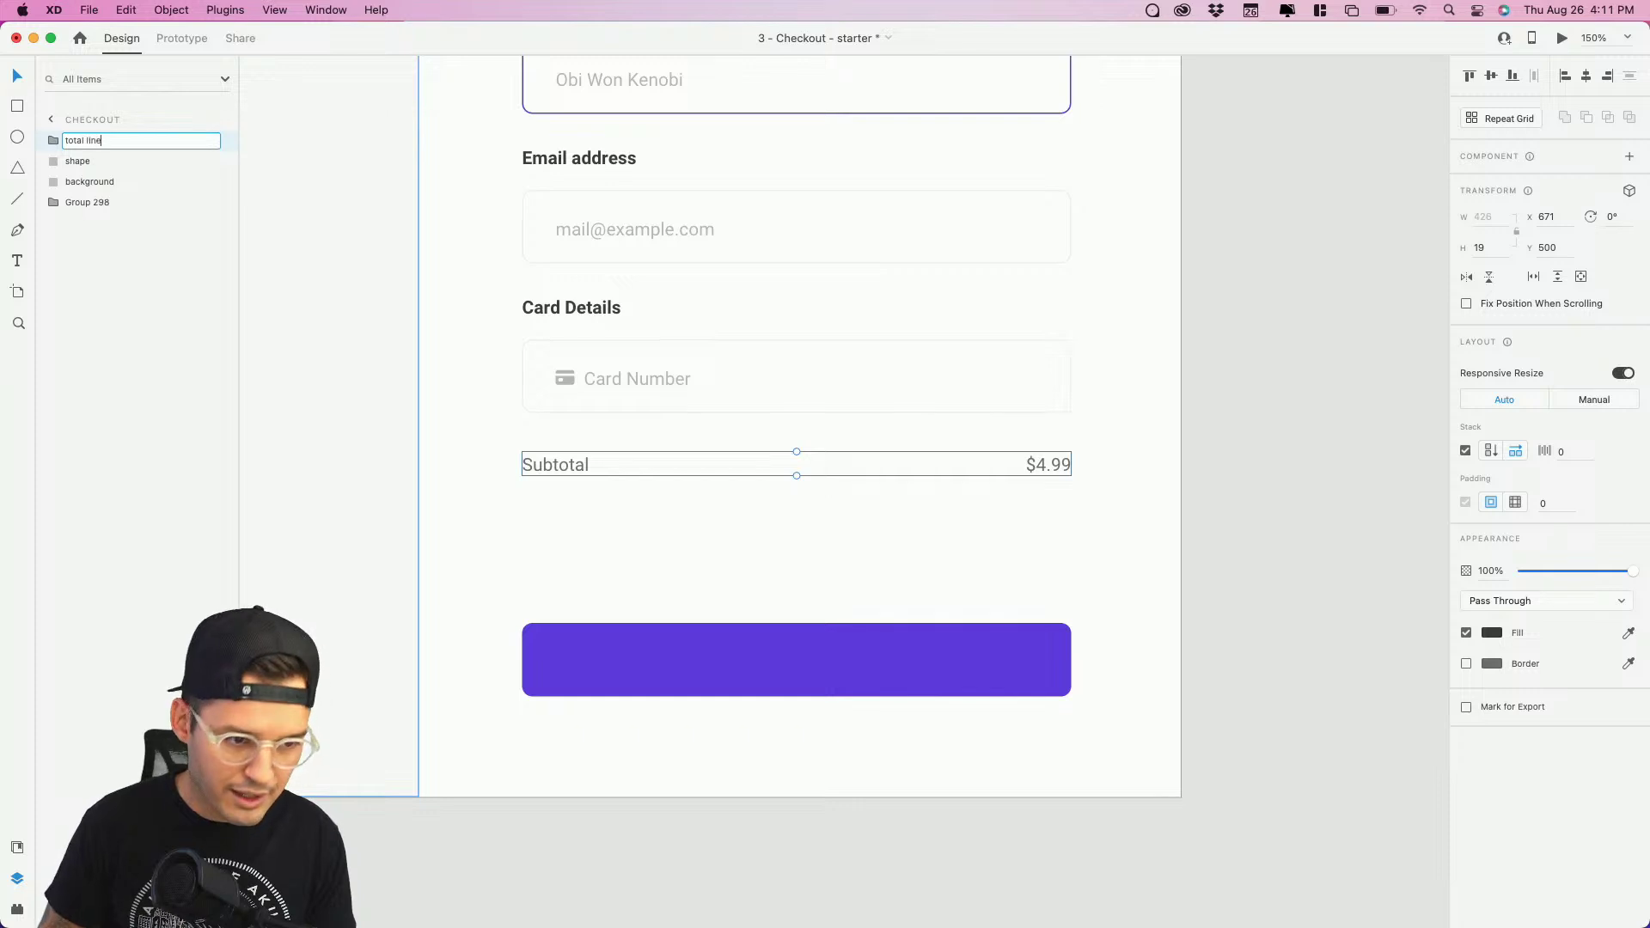
{"action": "key", "text": "Return"}
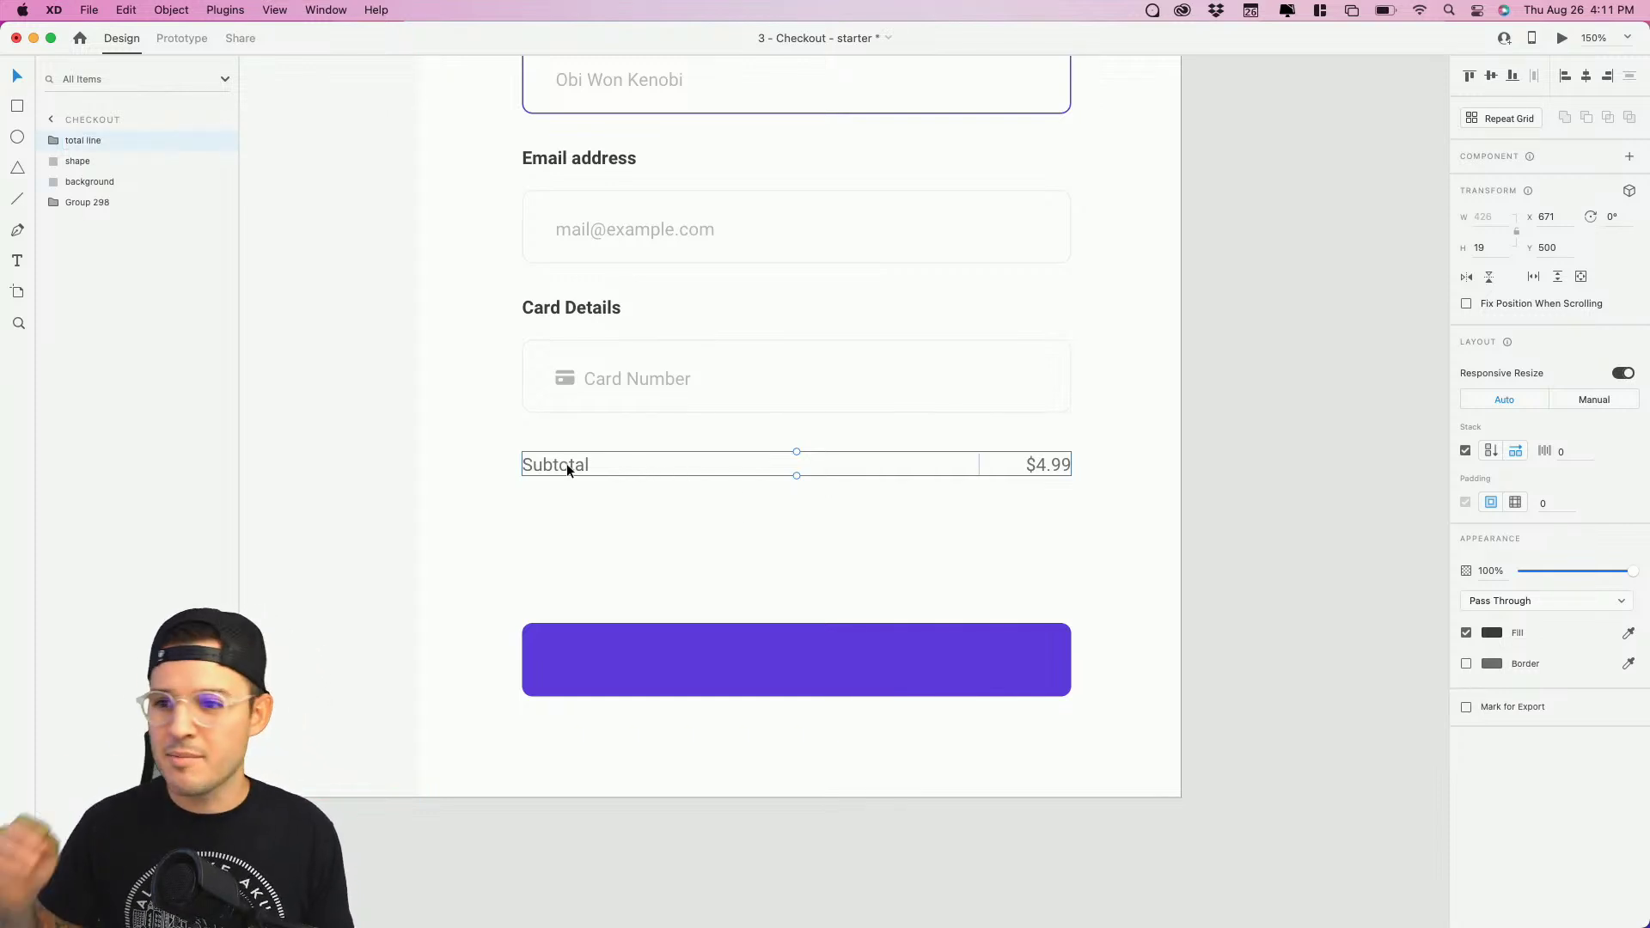
Step: Duplicate the total line below the original at Y 535 and change the copy's label to "VAT(%20)"
{"action": "left_click_drag", "start_coordinate": [567, 465], "coordinate": [569, 507]}
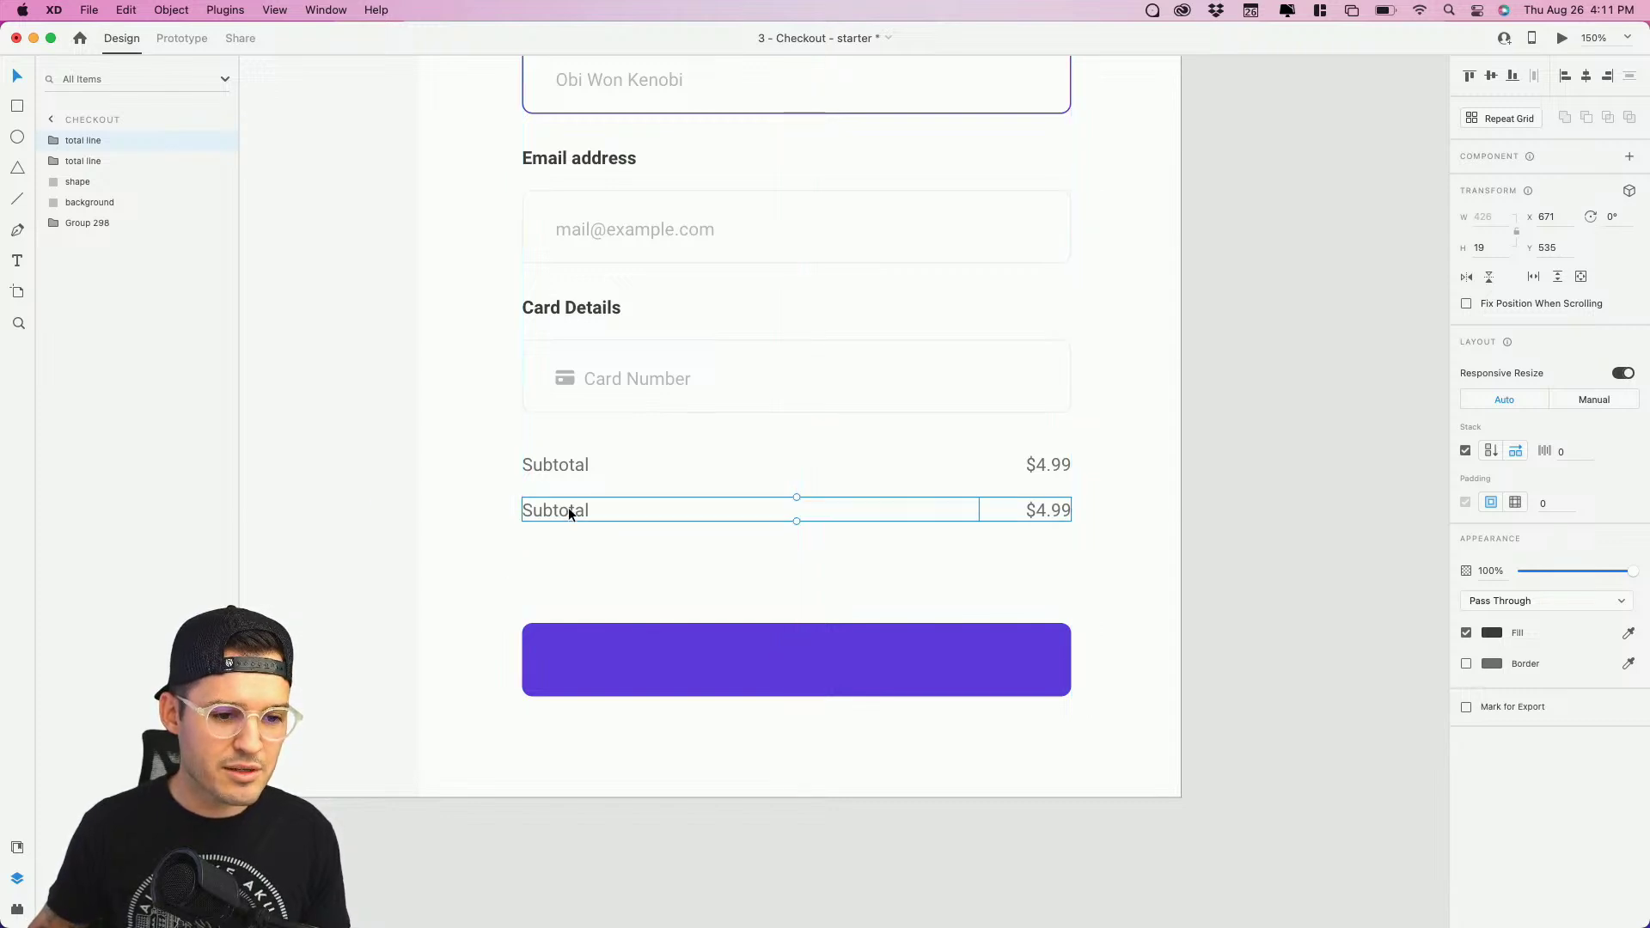
{"action": "double_click", "coordinate": [569, 507]}
{"action": "double_click", "coordinate": [565, 507]}
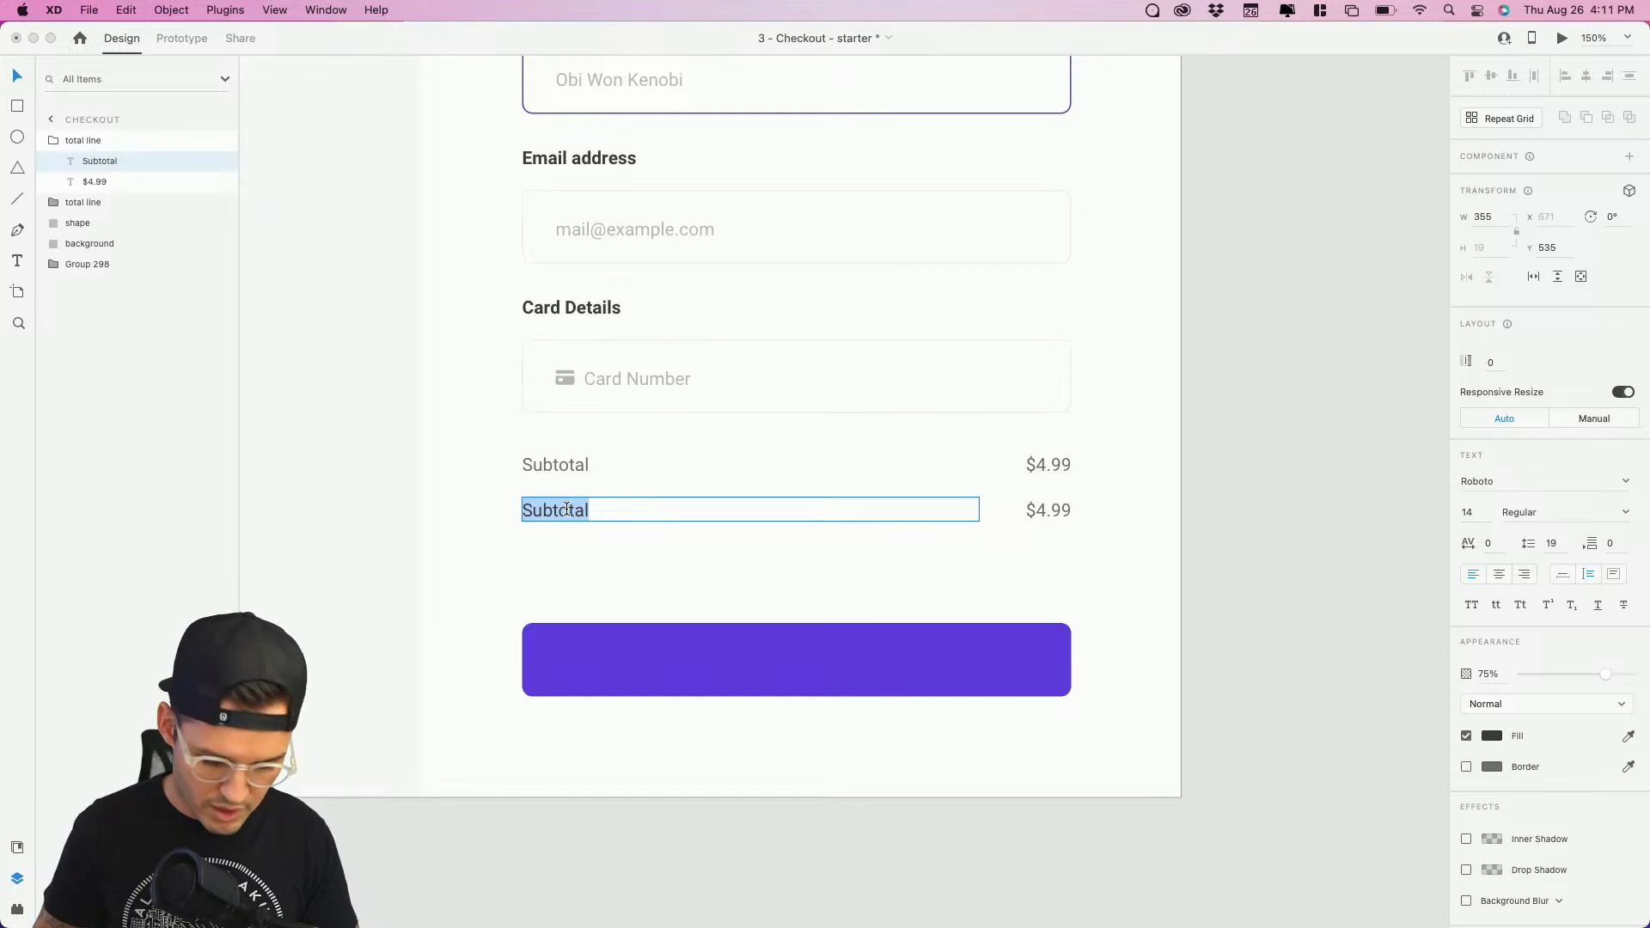
{"action": "type", "text": "VAT"}
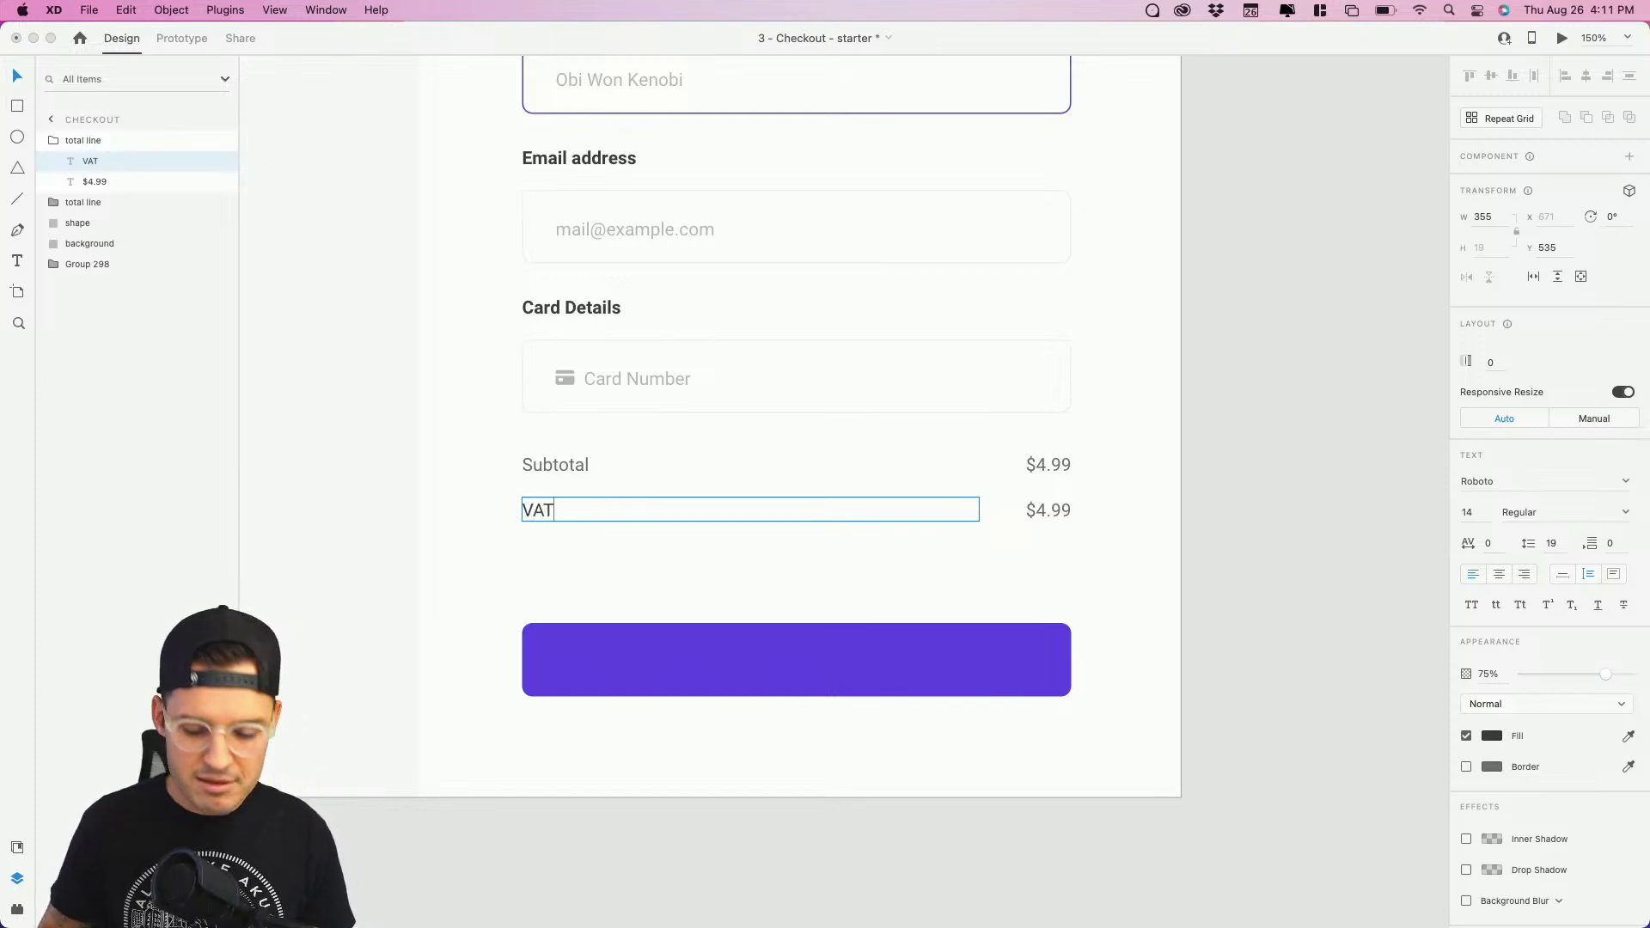
{"action": "type", "text": "()"}
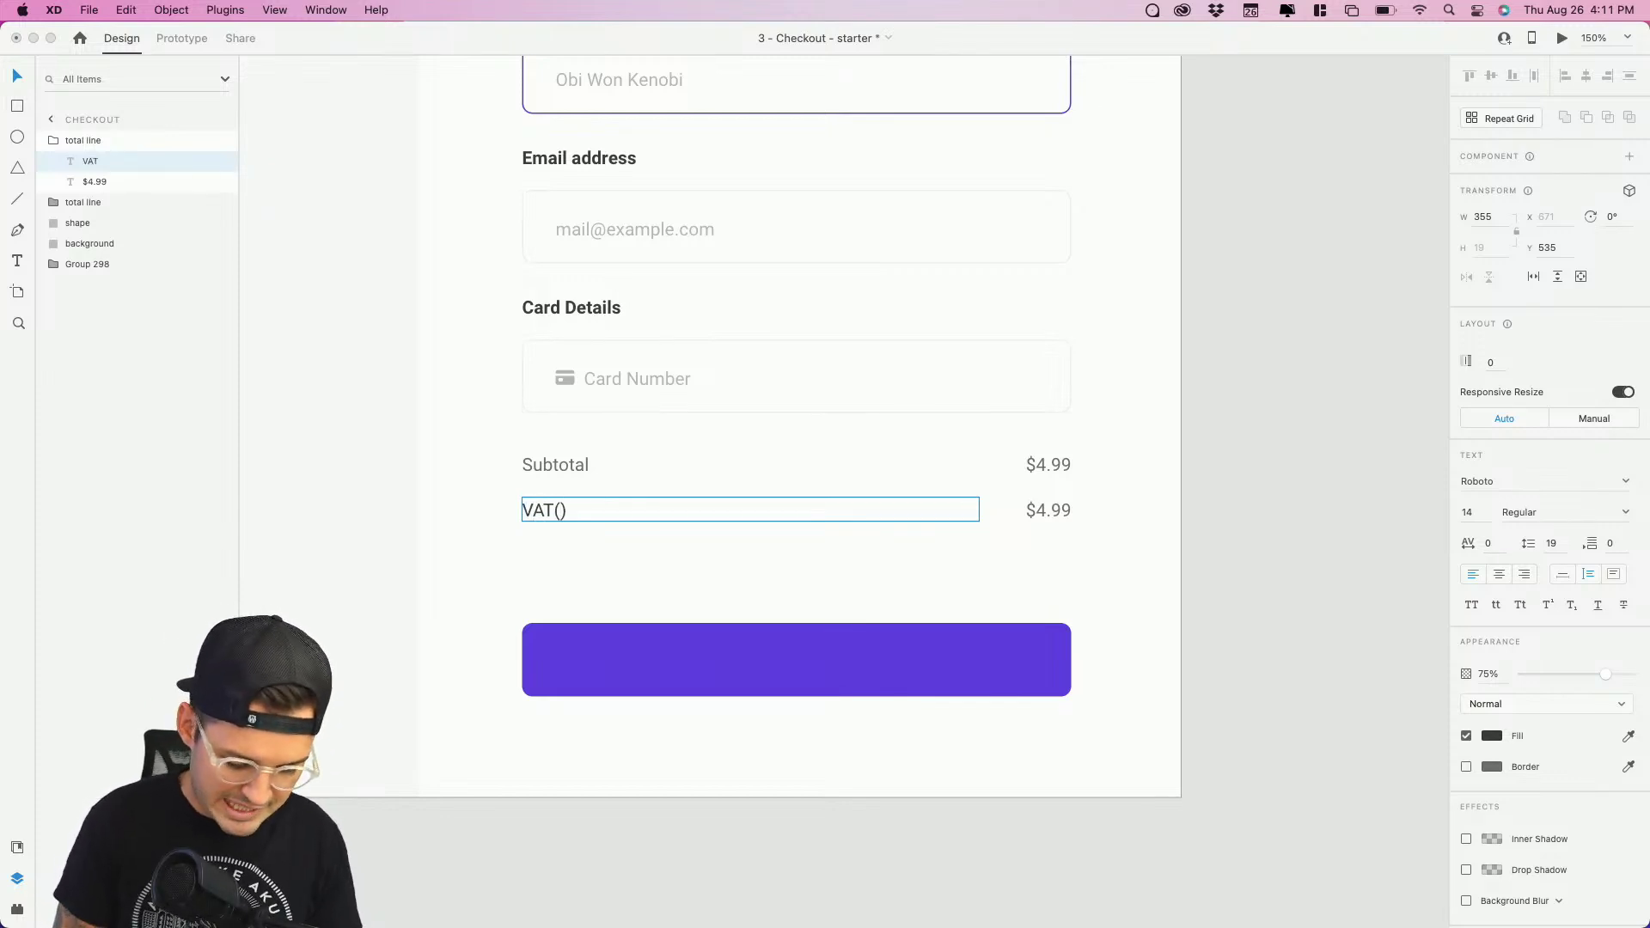
{"action": "type", "text": "%20"}
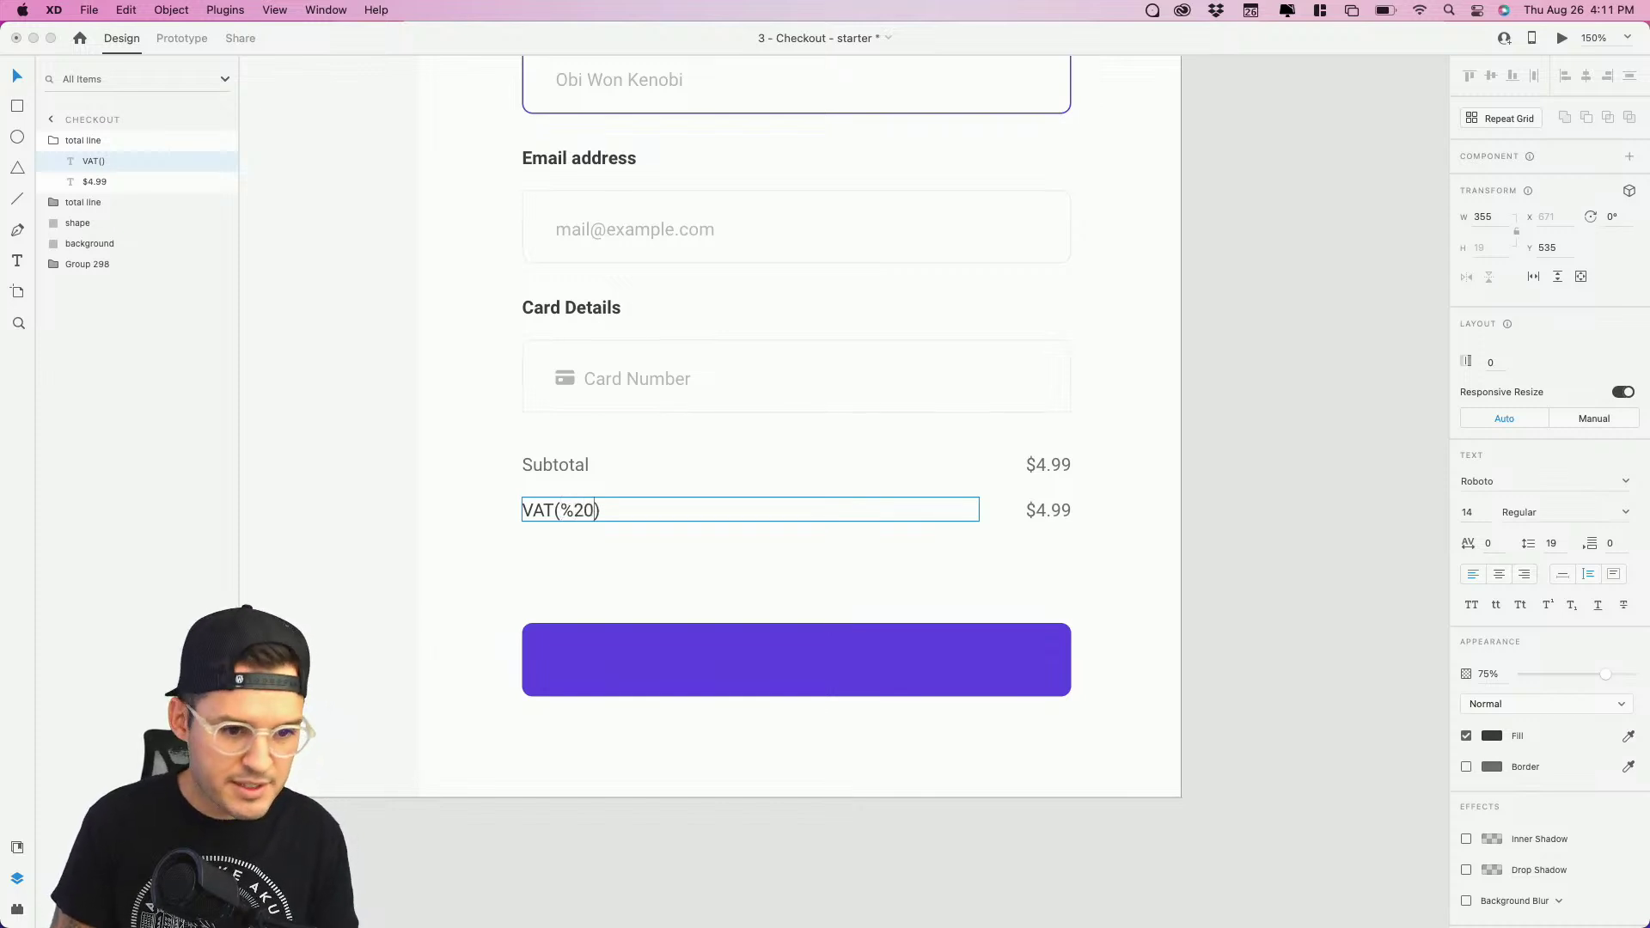
Step: Change the amount on the VAT(%20) line to $0.72
{"action": "double_click", "coordinate": [1064, 510]}
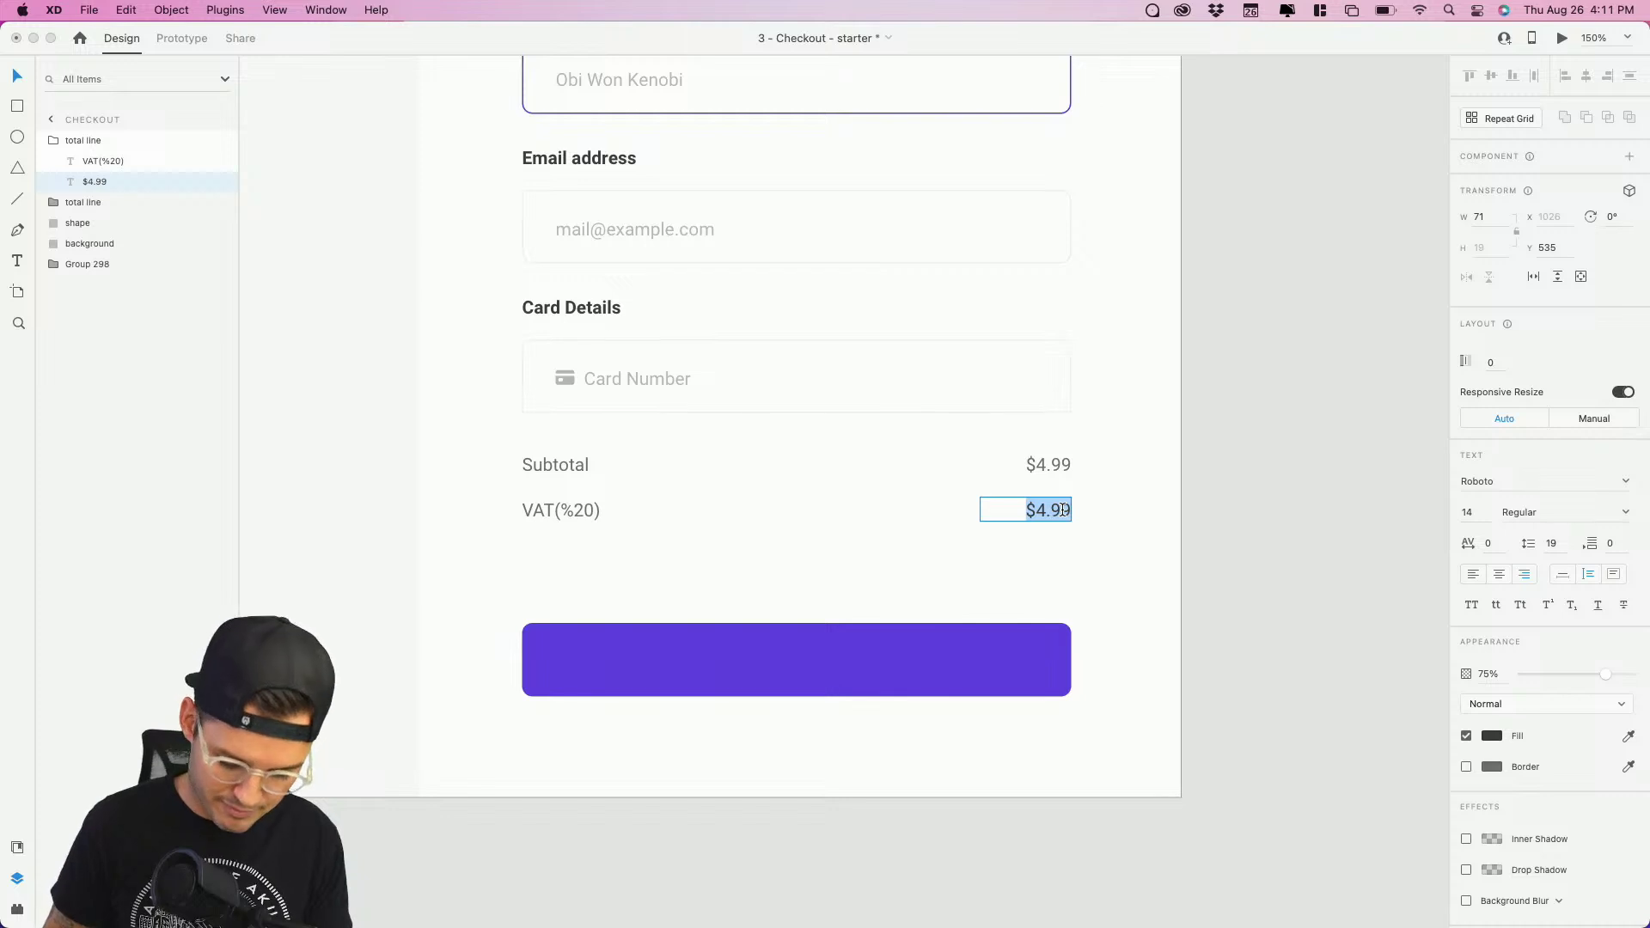
{"action": "type", "text": "72"}
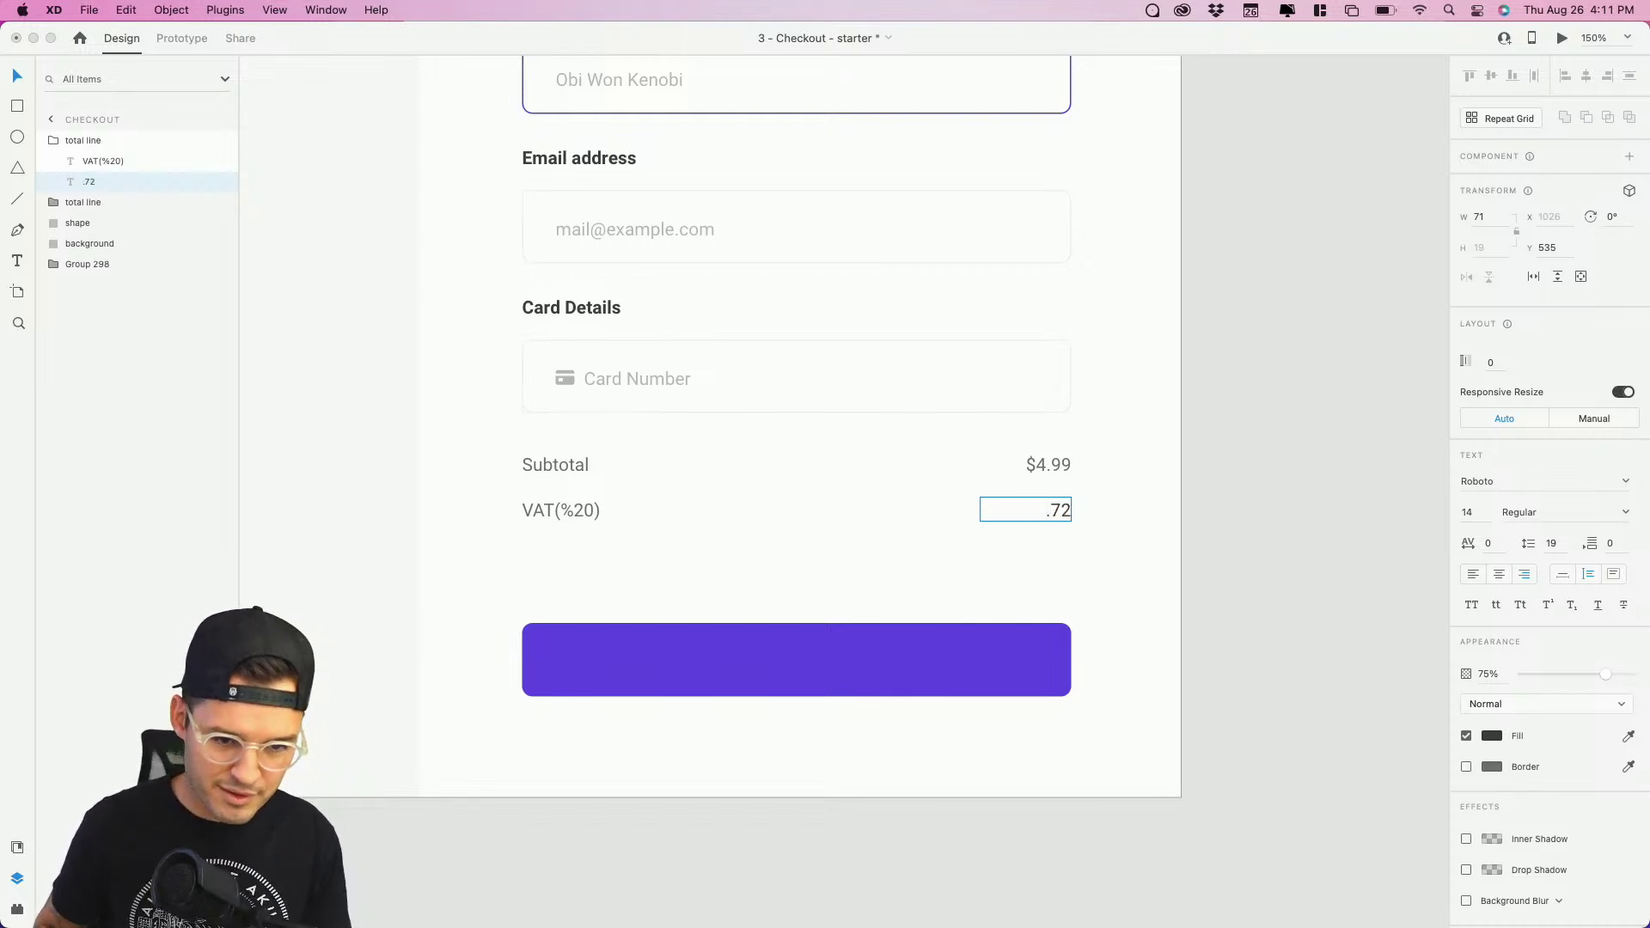
{"action": "type", "text": "0"}
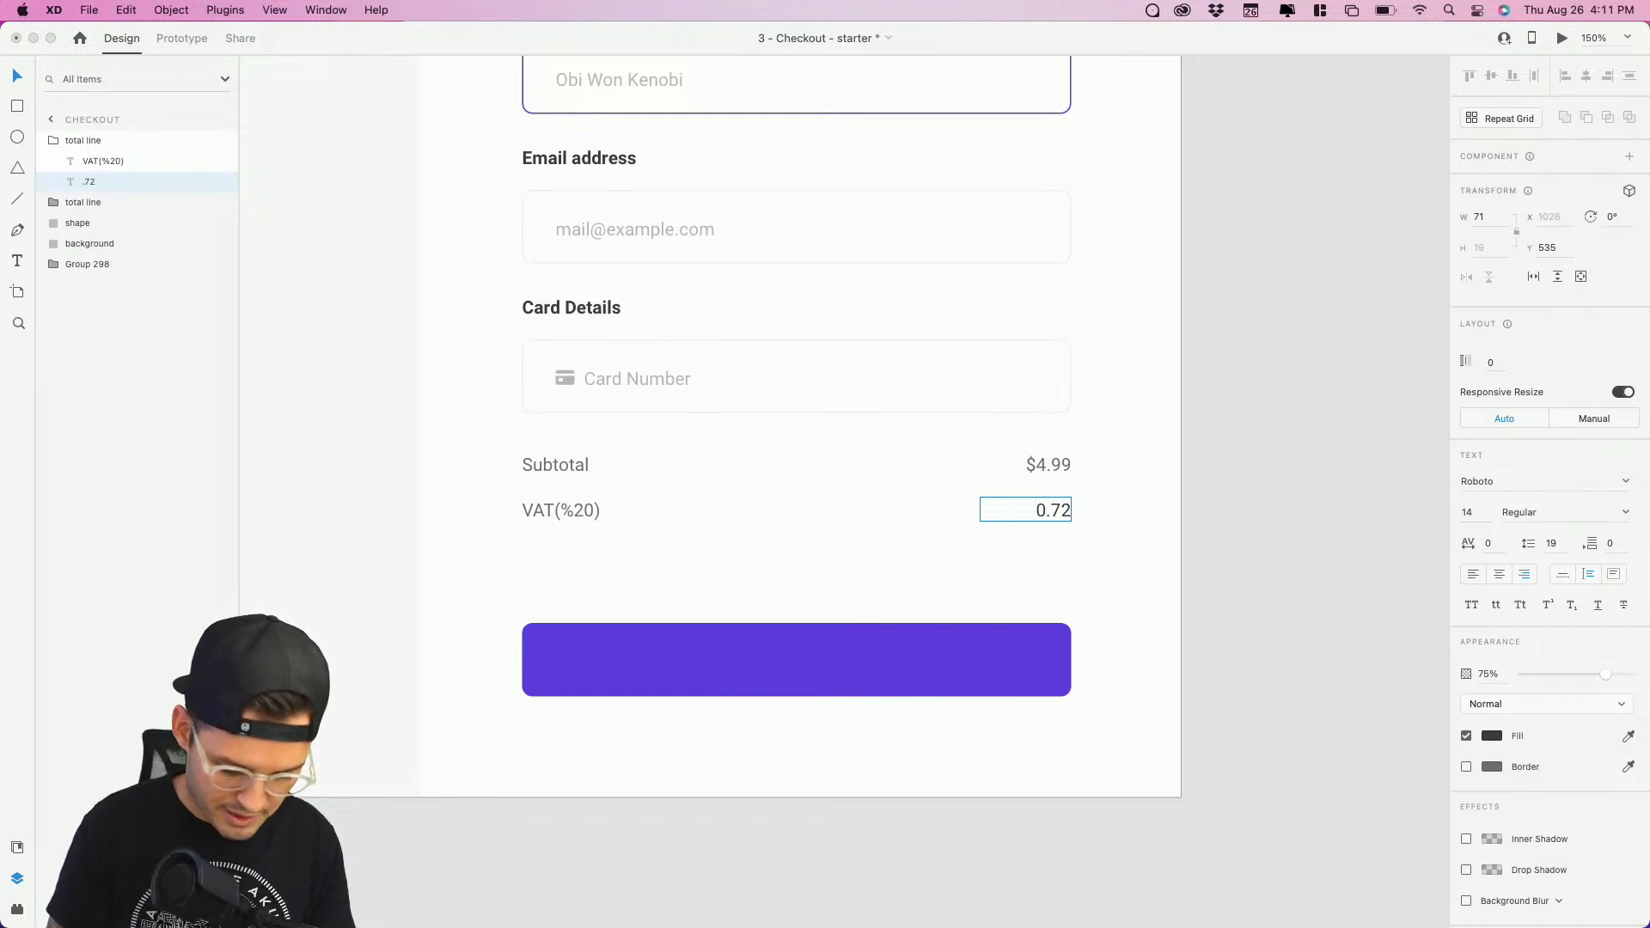
{"action": "key", "text": "Left"}
{"action": "type", "text": "$"}
{"action": "key", "text": "Escape"}
{"action": "key", "text": "Escape"}
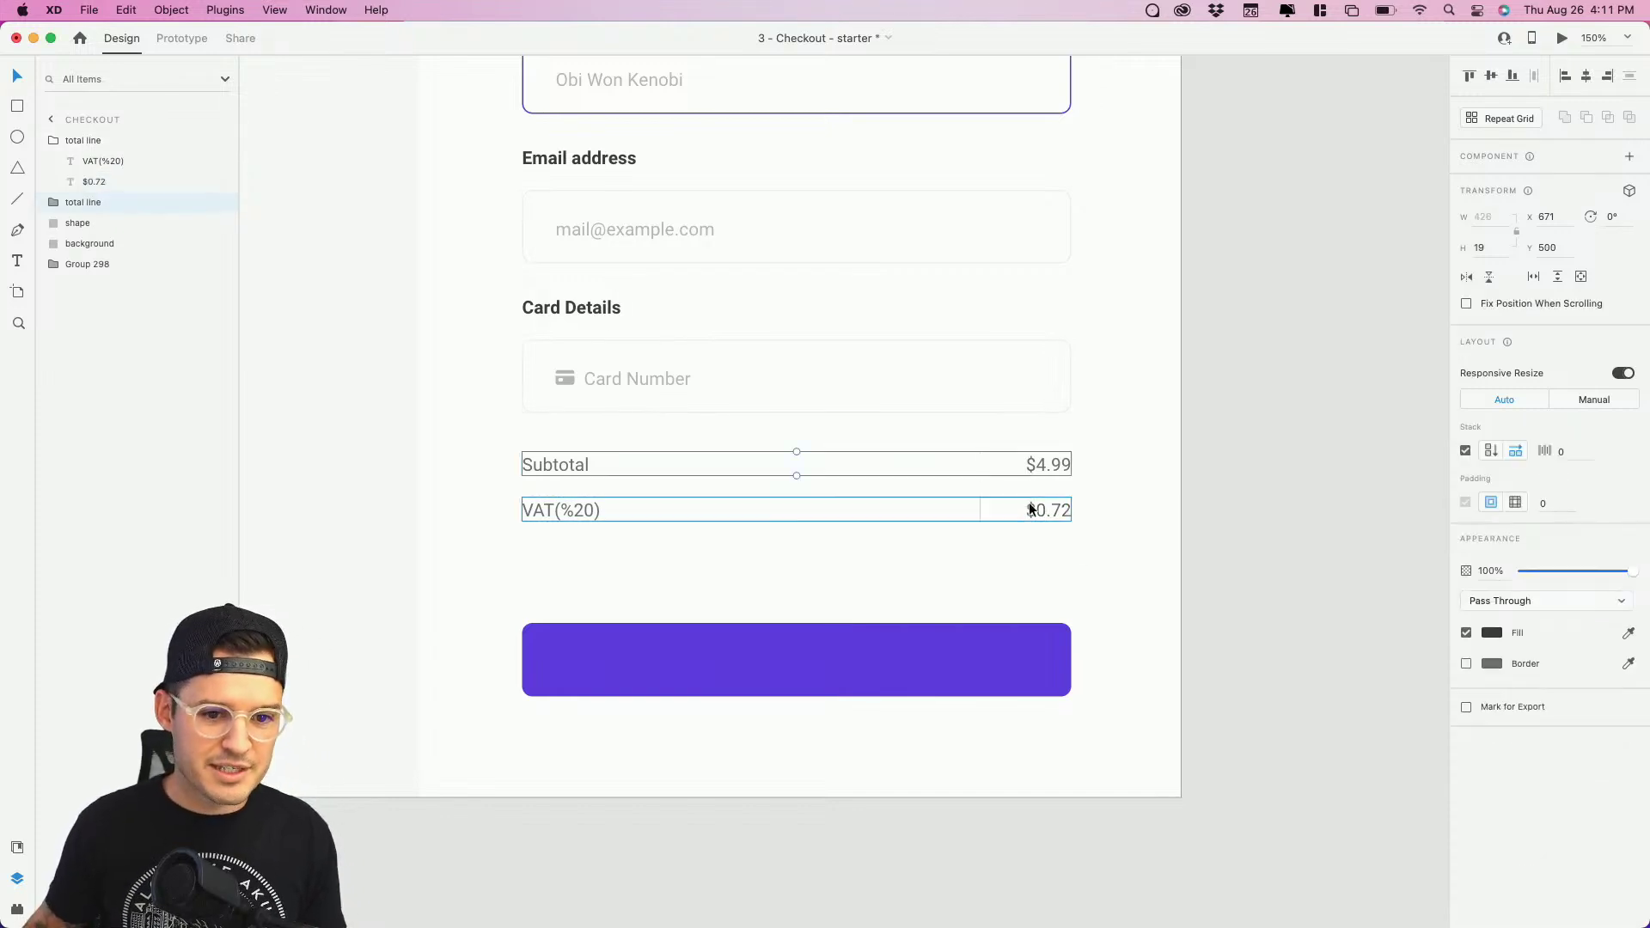
Step: Duplicate the VAT total line below the original at Y 570 and change the copy's label to "Total"
{"action": "left_click_drag", "start_coordinate": [1032, 510], "coordinate": [1029, 550]}
{"action": "double_click", "coordinate": [558, 555]}
{"action": "left_click", "coordinate": [559, 556]}
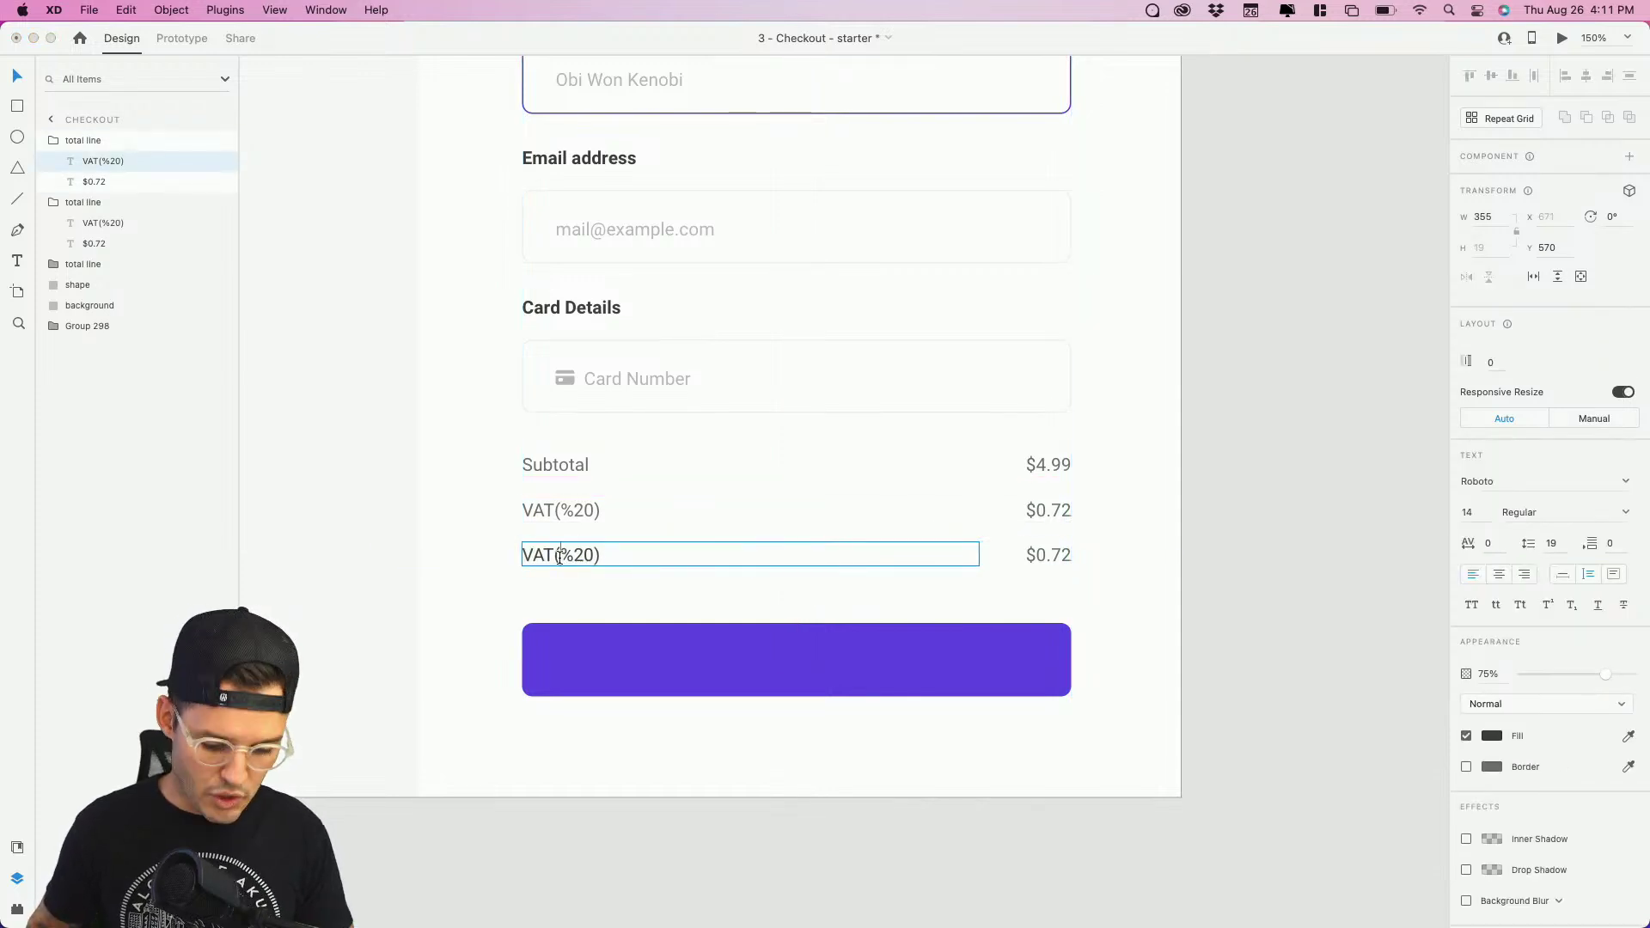
{"action": "type", "text": "Total"}
{"action": "key", "text": "super+a"}
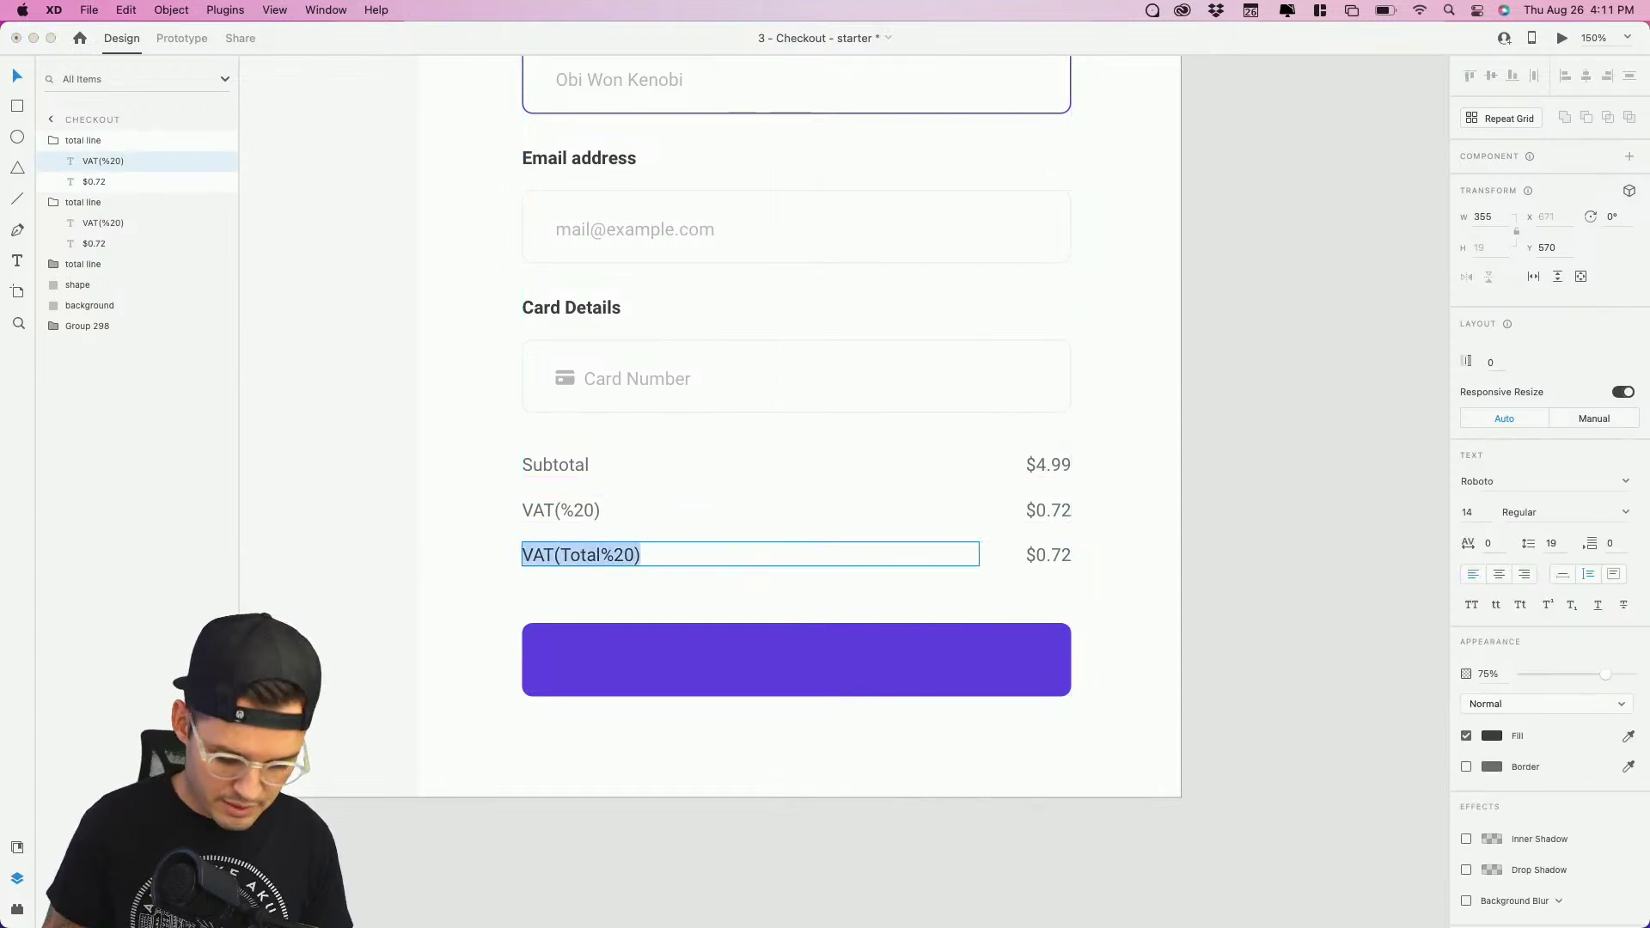
{"action": "type", "text": "Totsal"}
{"action": "key", "text": "BackSpace"}
{"action": "key", "text": "BackSpace"}
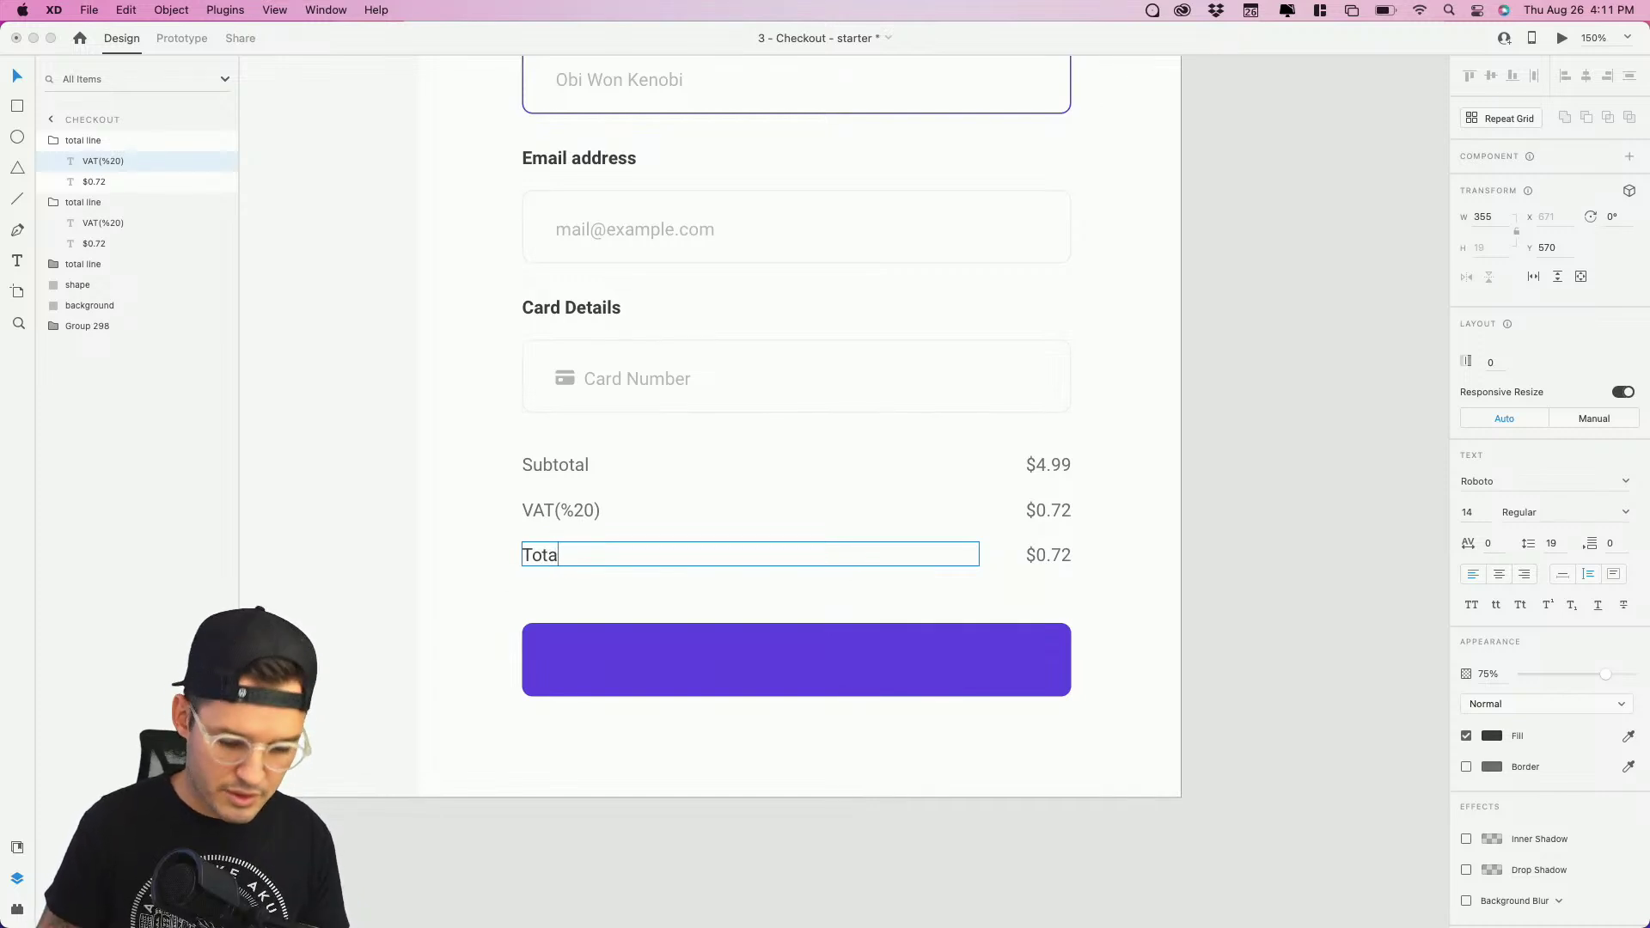
{"action": "type", "text": "l"}
{"action": "key", "text": "Escape"}
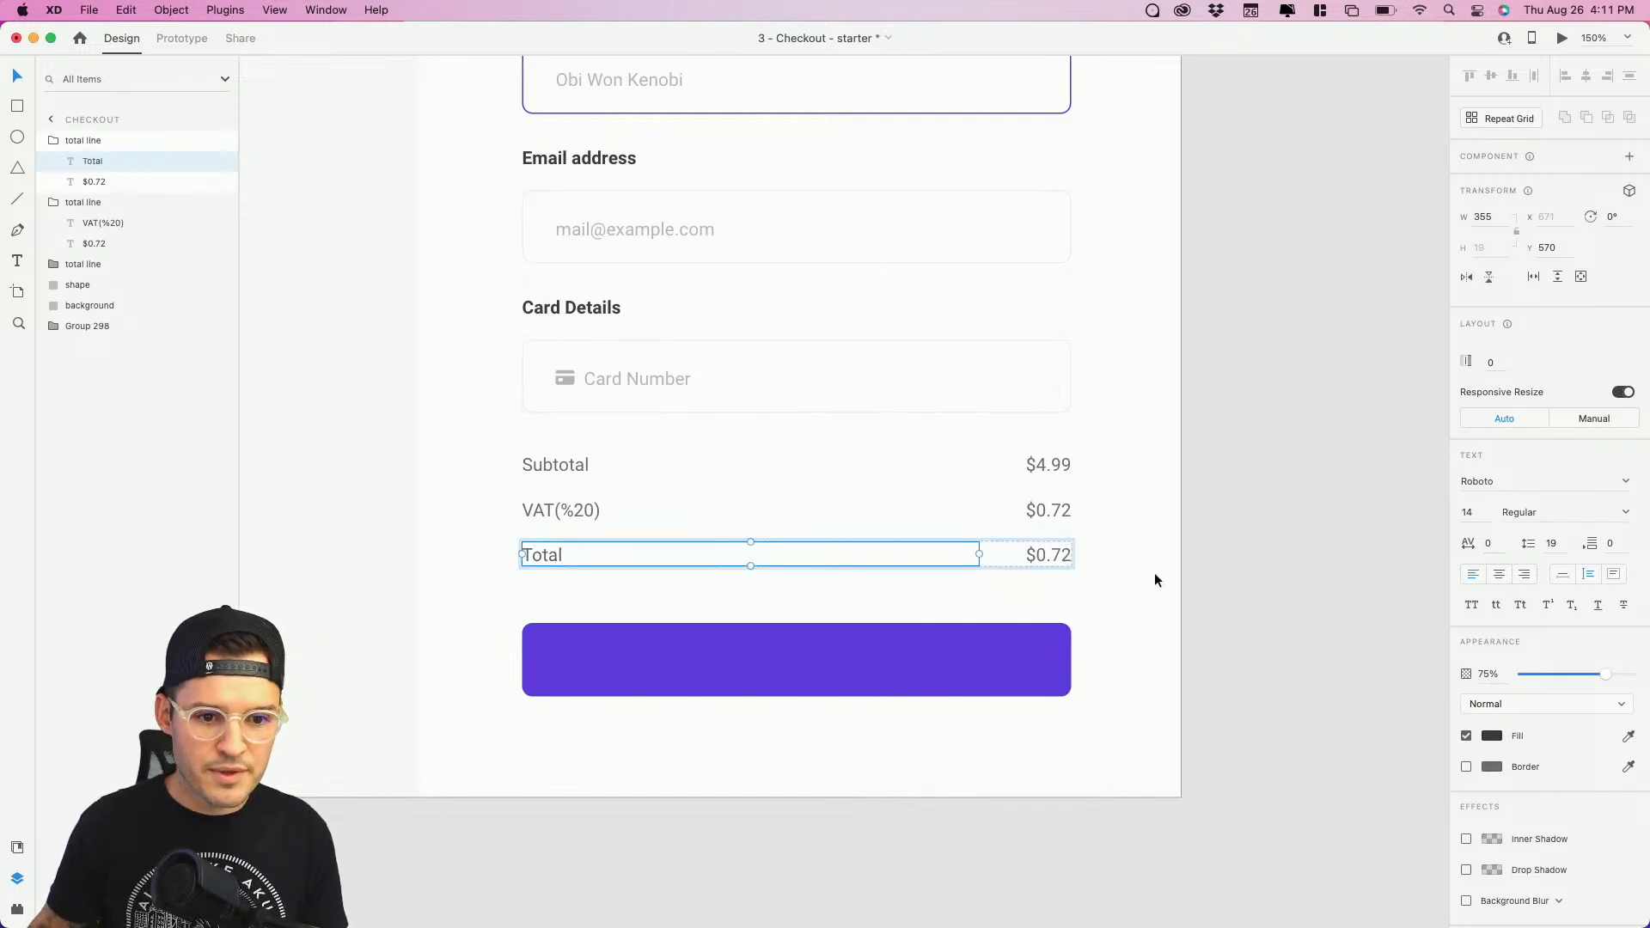
Step: Change the amount on the Total line to $5.71
{"action": "double_click", "coordinate": [1058, 560]}
{"action": "double_click", "coordinate": [1057, 558]}
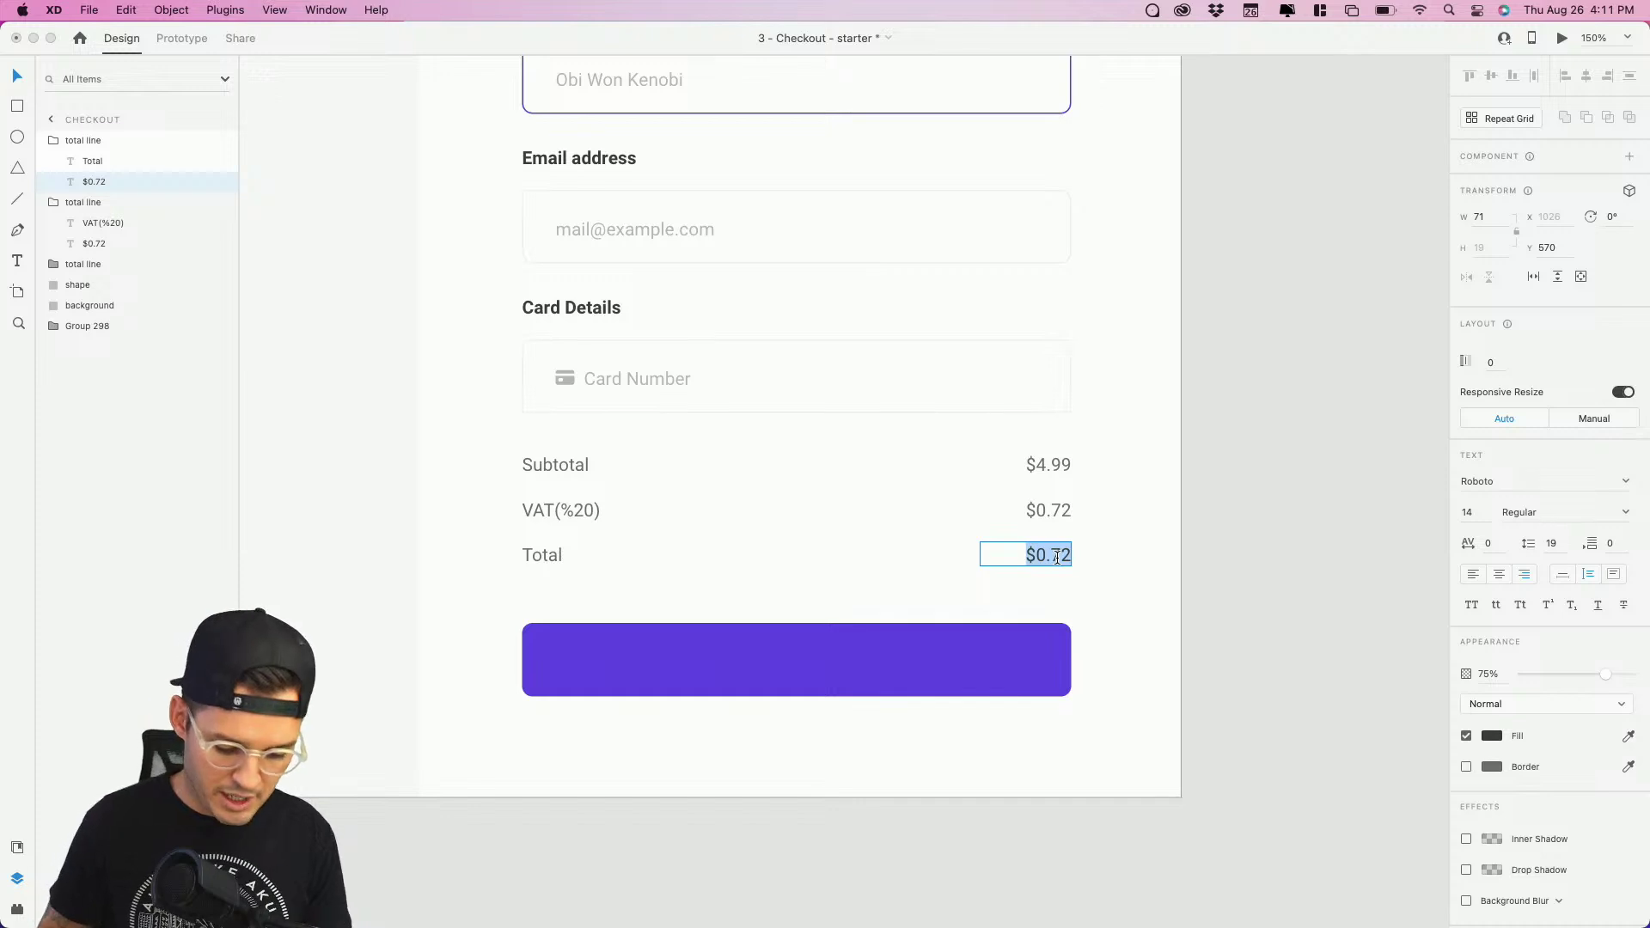
{"action": "type", "text": "4.99"}
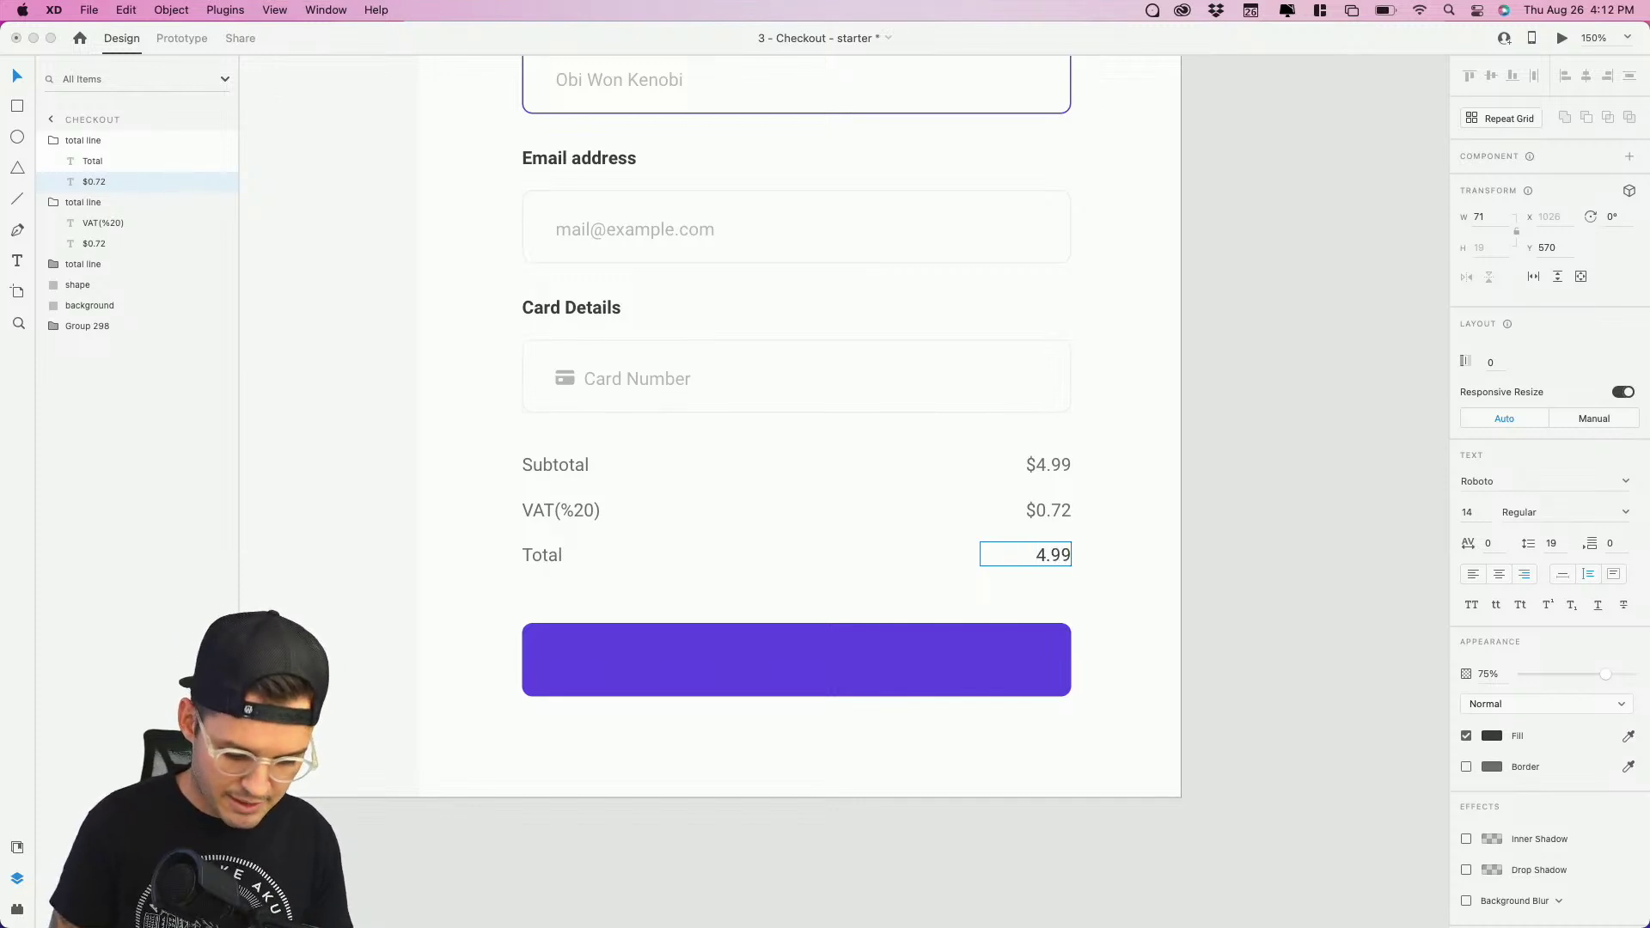
{"action": "type", "text": "$"}
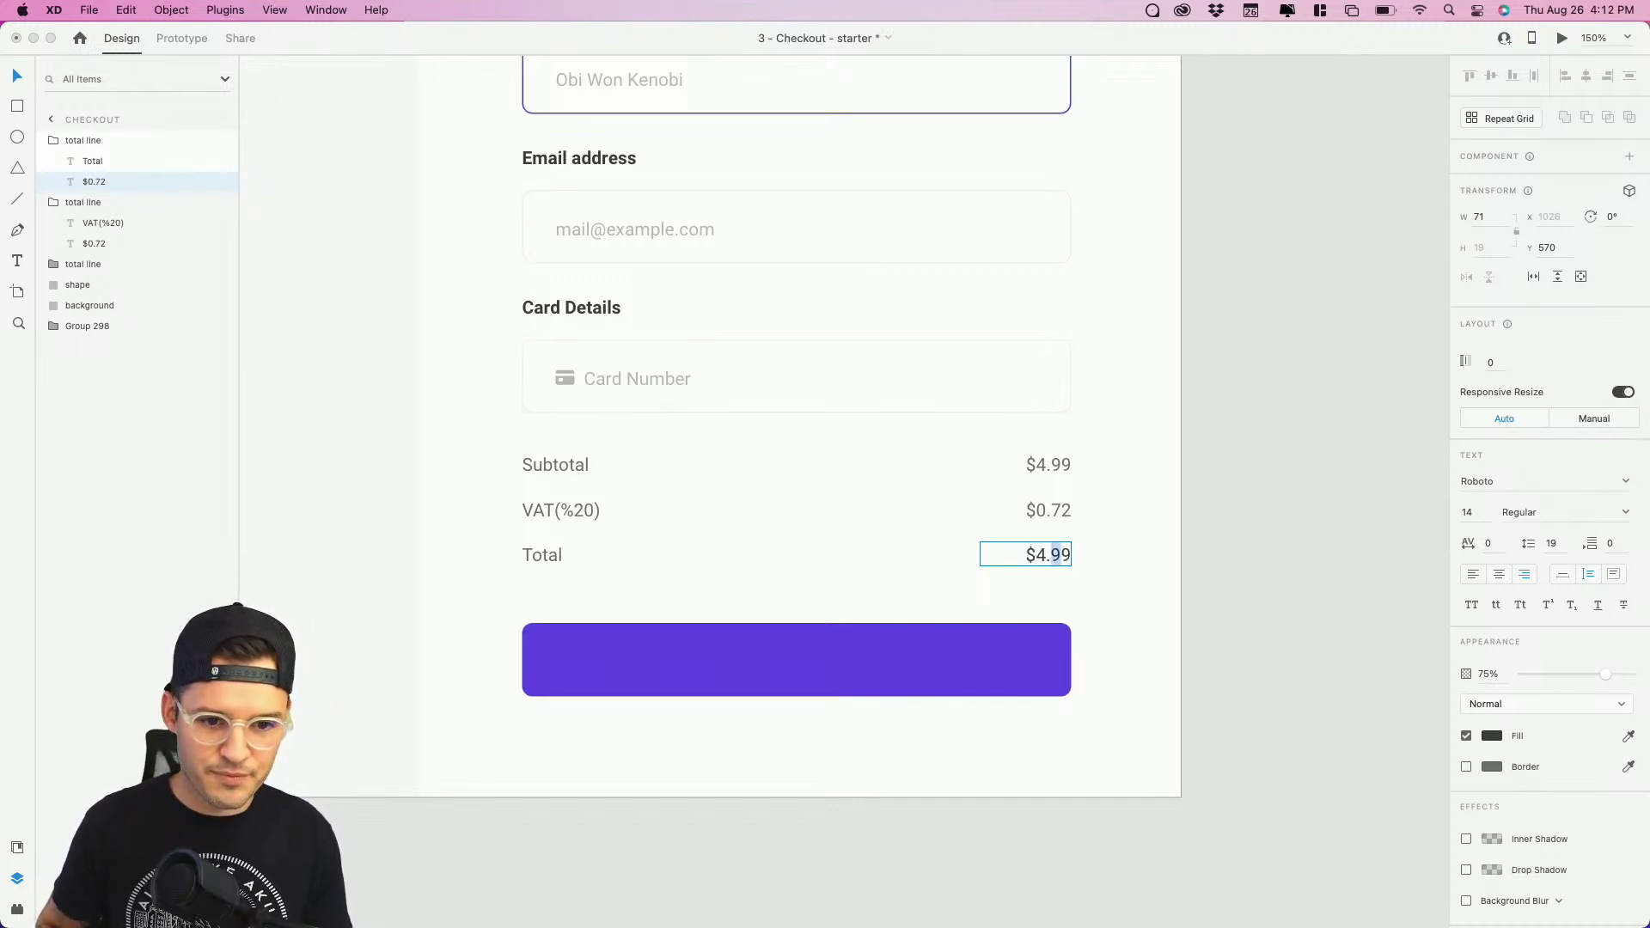
{"action": "key", "text": "Left"}
{"action": "key", "text": "shift+Left"}
{"action": "type", "text": "5"}
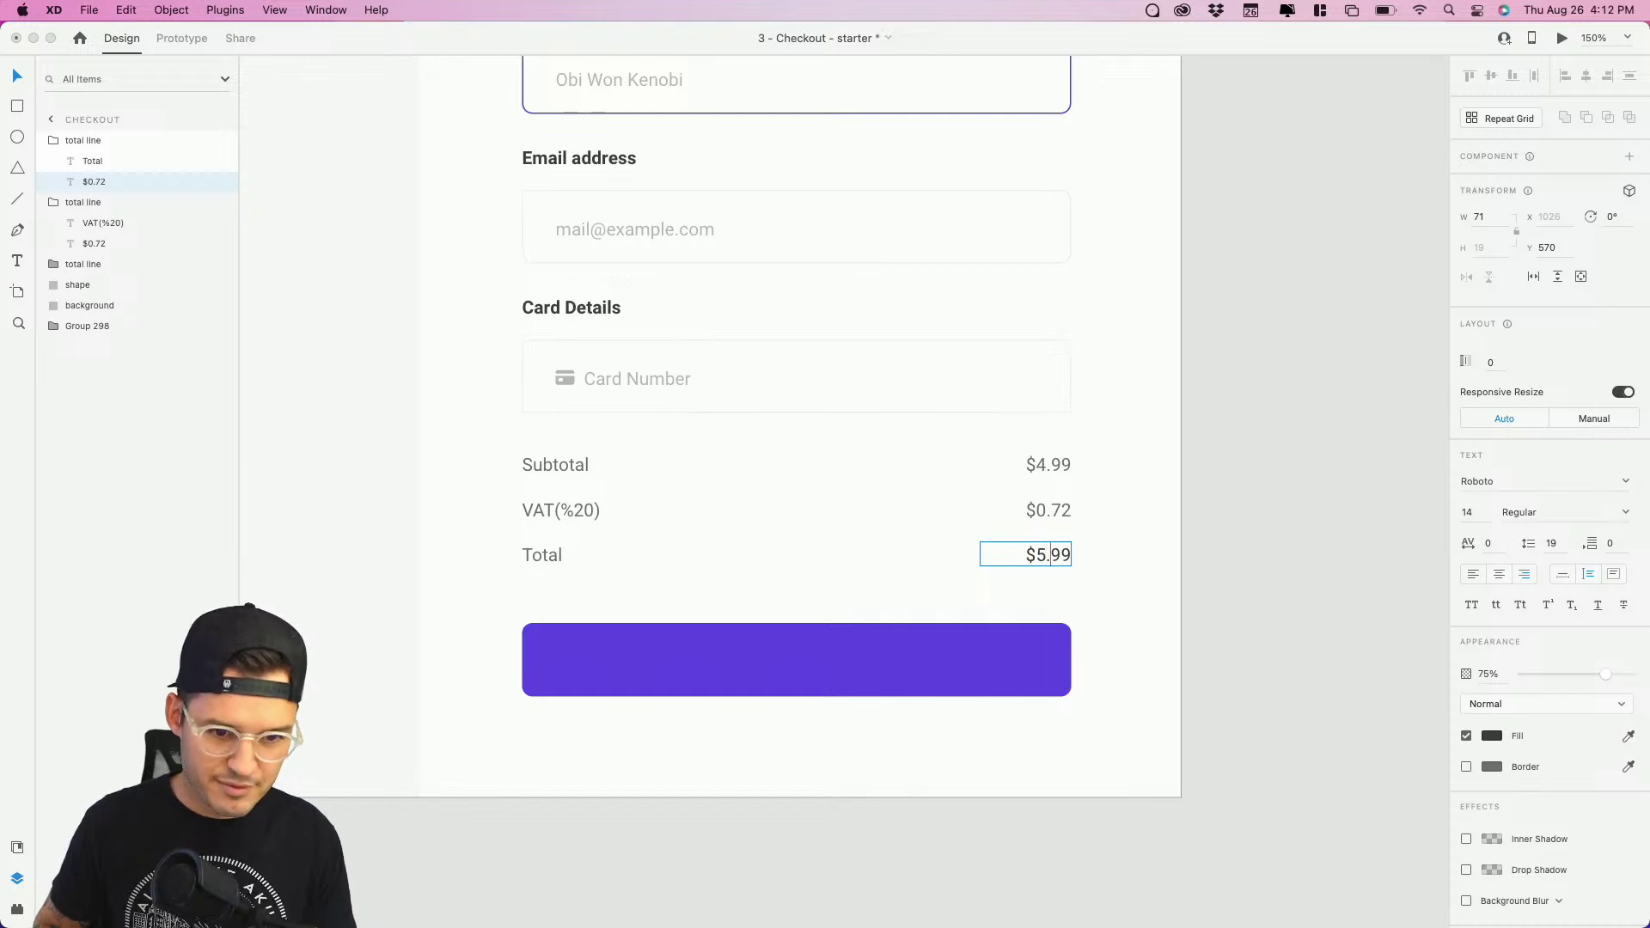
{"action": "key", "text": "Right"}
{"action": "key", "text": "shift+Right"}
{"action": "key", "text": "shift+Right"}
{"action": "type", "text": "71"}
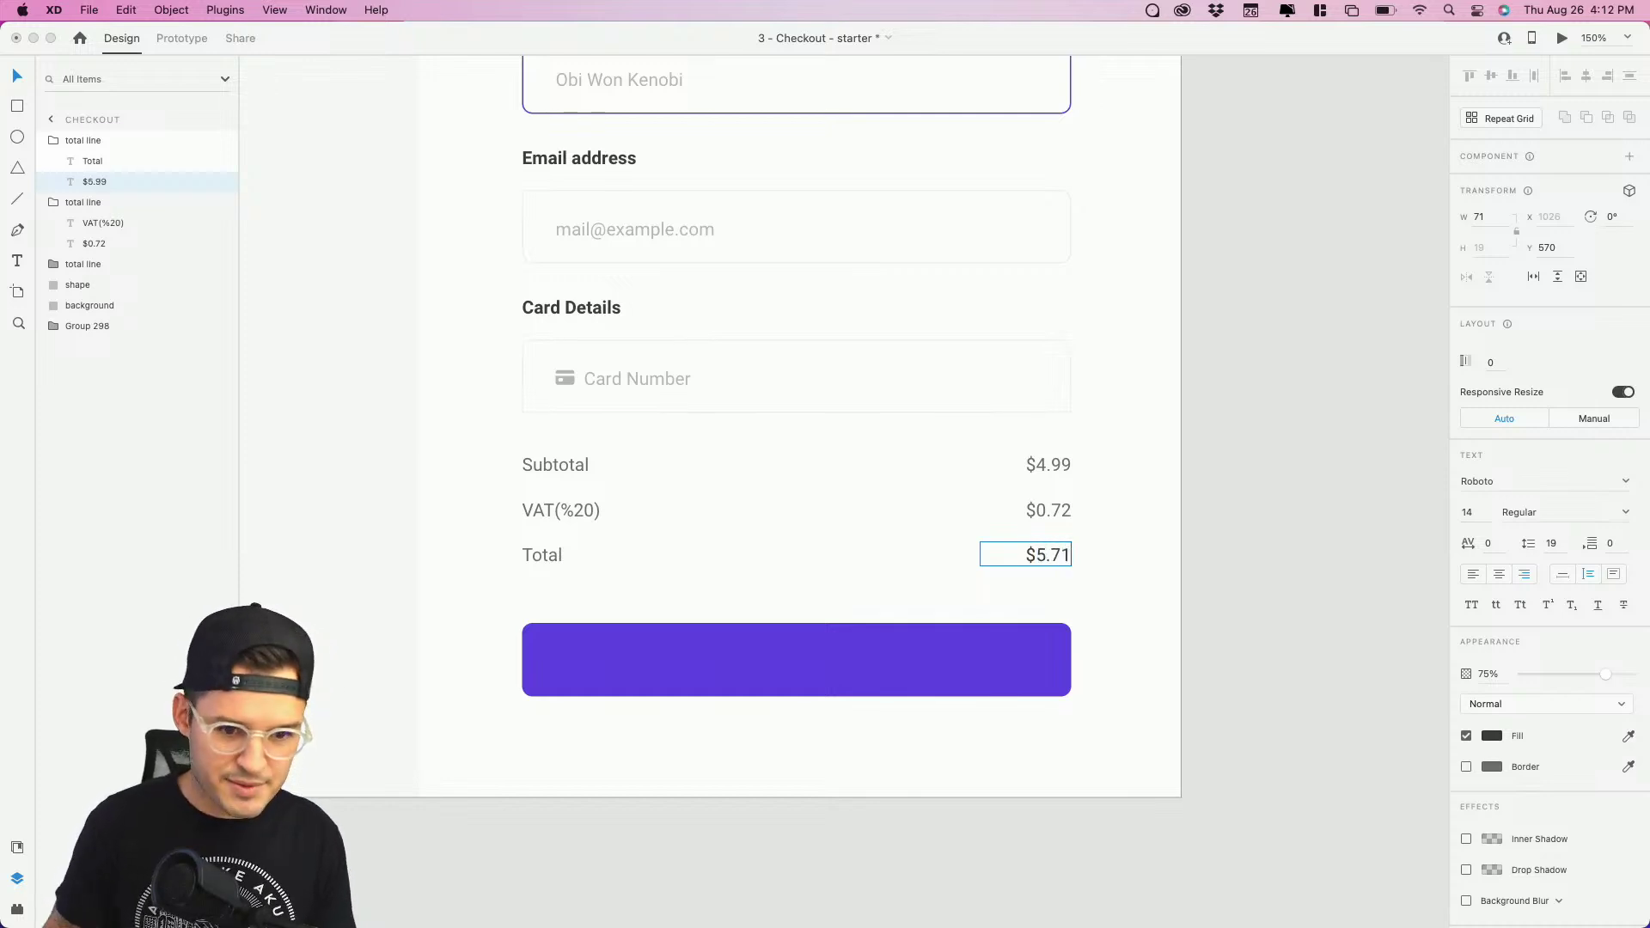
{"action": "left_click", "coordinate": [1392, 576]}
{"action": "scroll", "coordinate": [1356, 550], "scroll_direction": "down", "scroll_amount": 1}
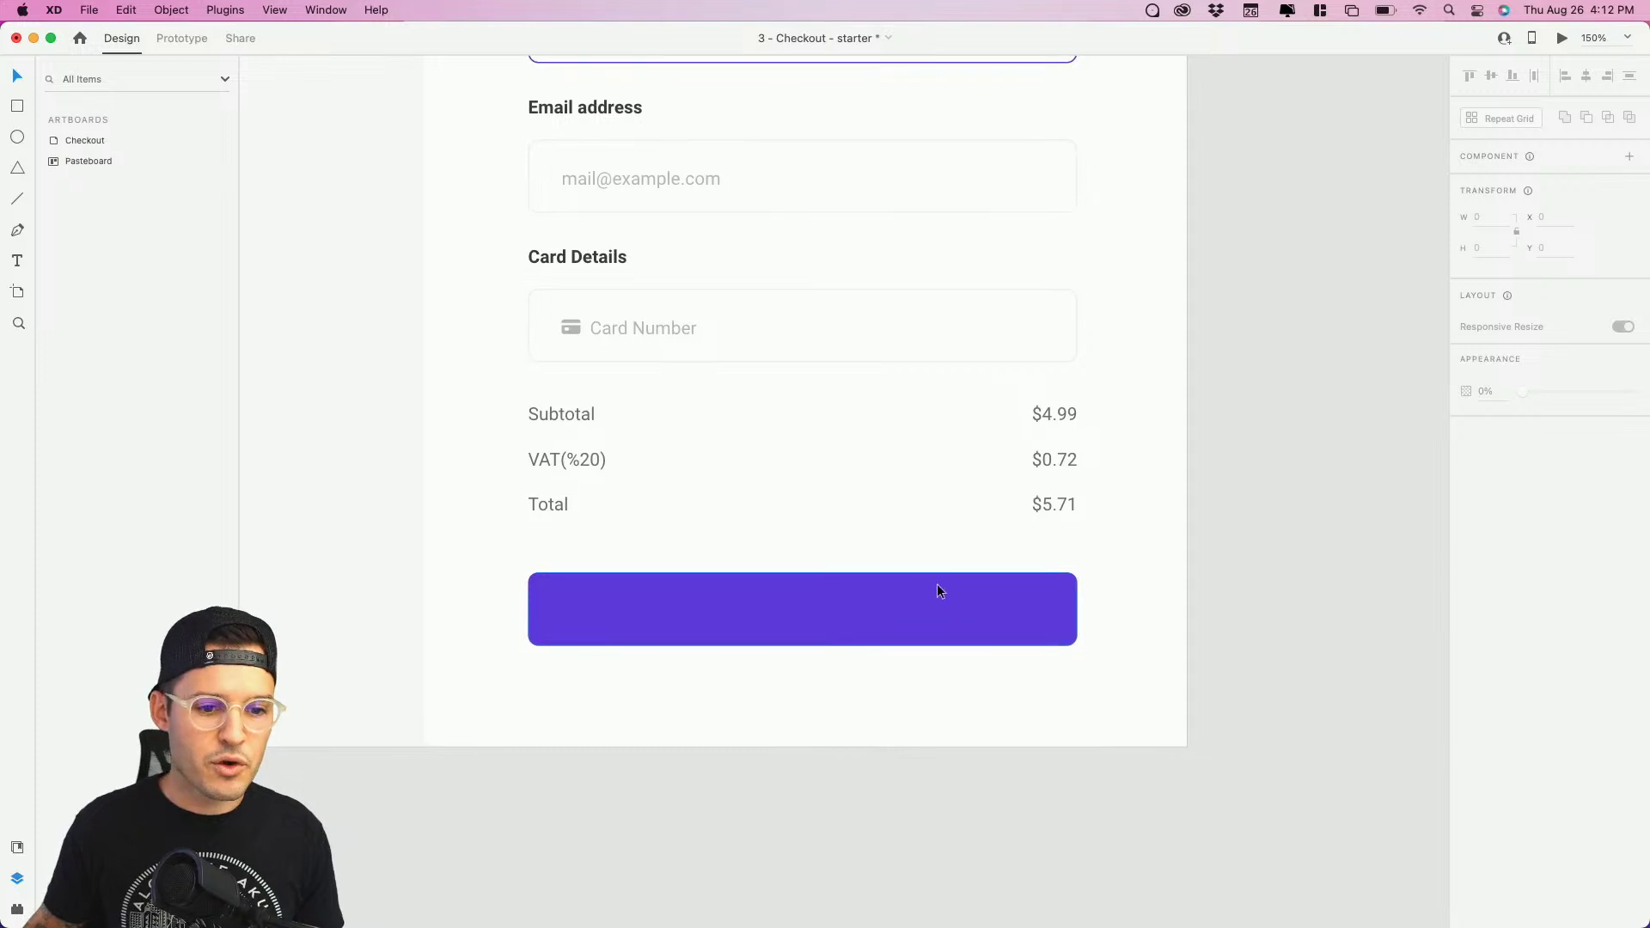
Step: Copy the Card Details label onto the middle of the purple button shape and fill the copied text with white #FFFFFF
{"action": "left_click", "coordinate": [580, 258]}
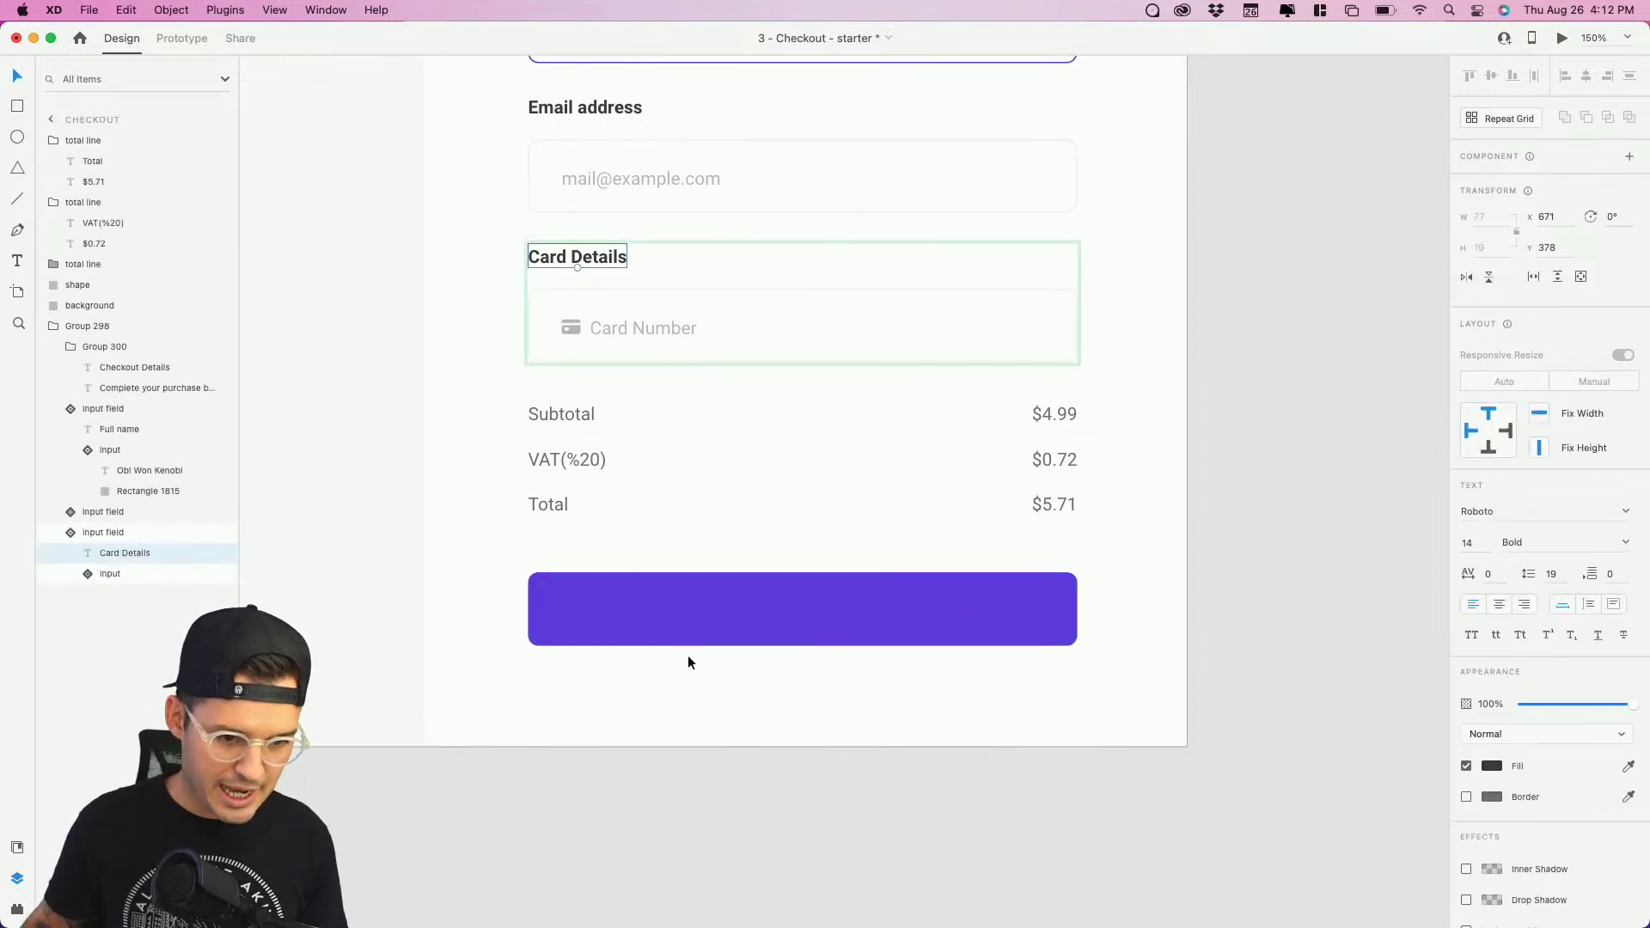
{"action": "left_click", "coordinate": [740, 632]}
{"action": "key", "text": "super+v"}
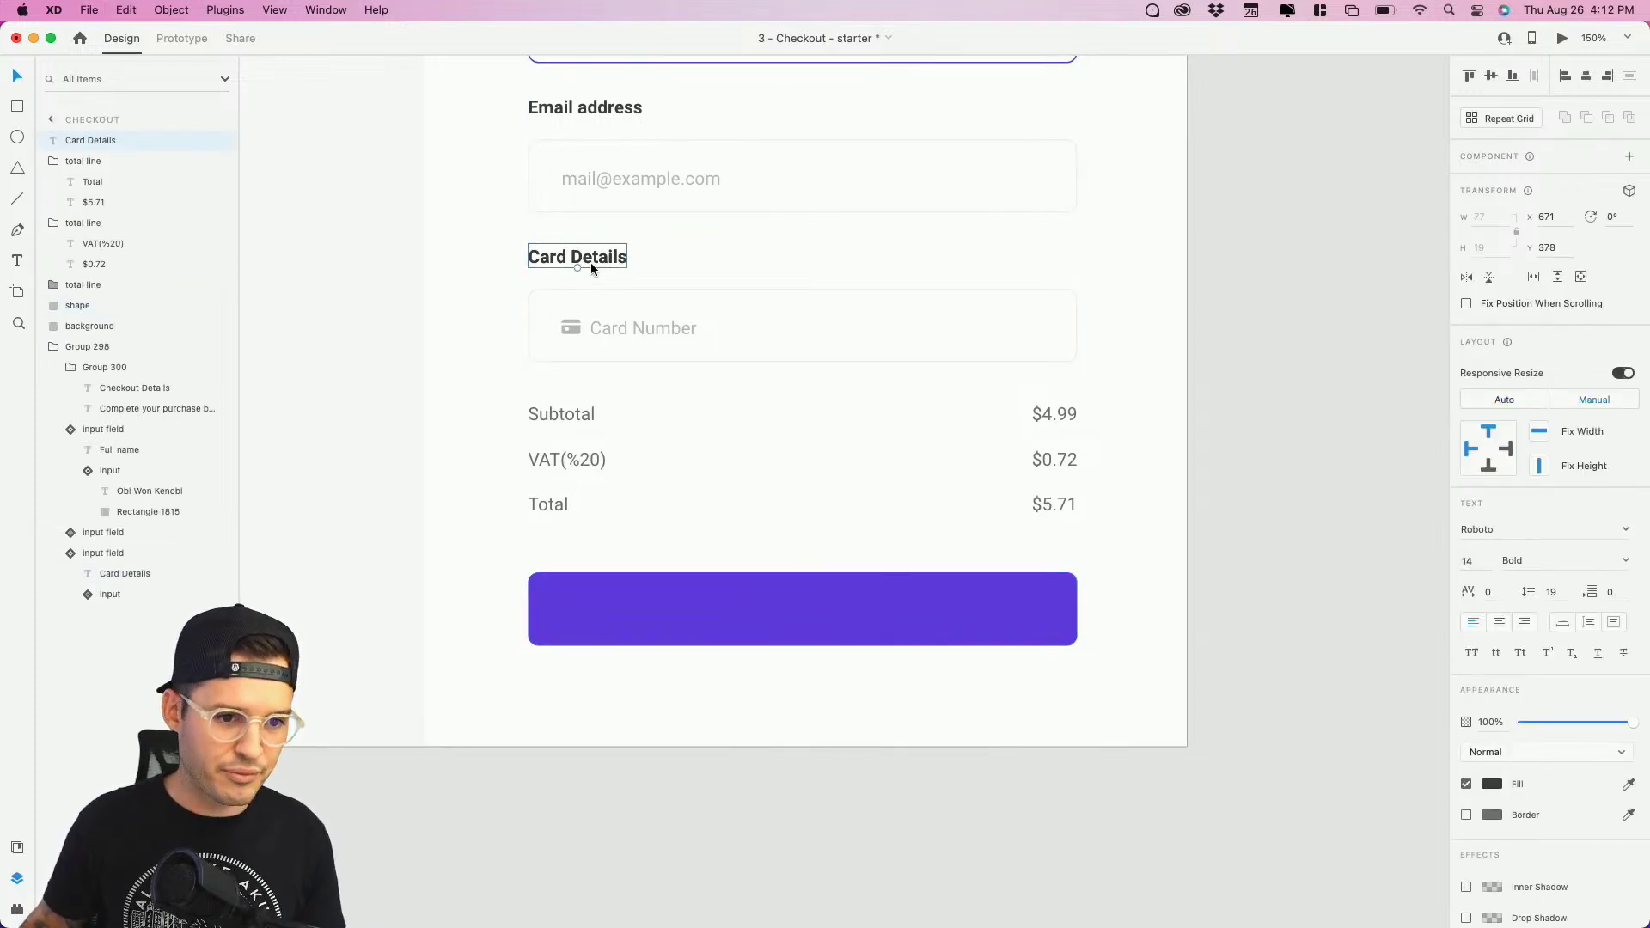
{"action": "left_click_drag", "start_coordinate": [590, 261], "coordinate": [816, 615]}
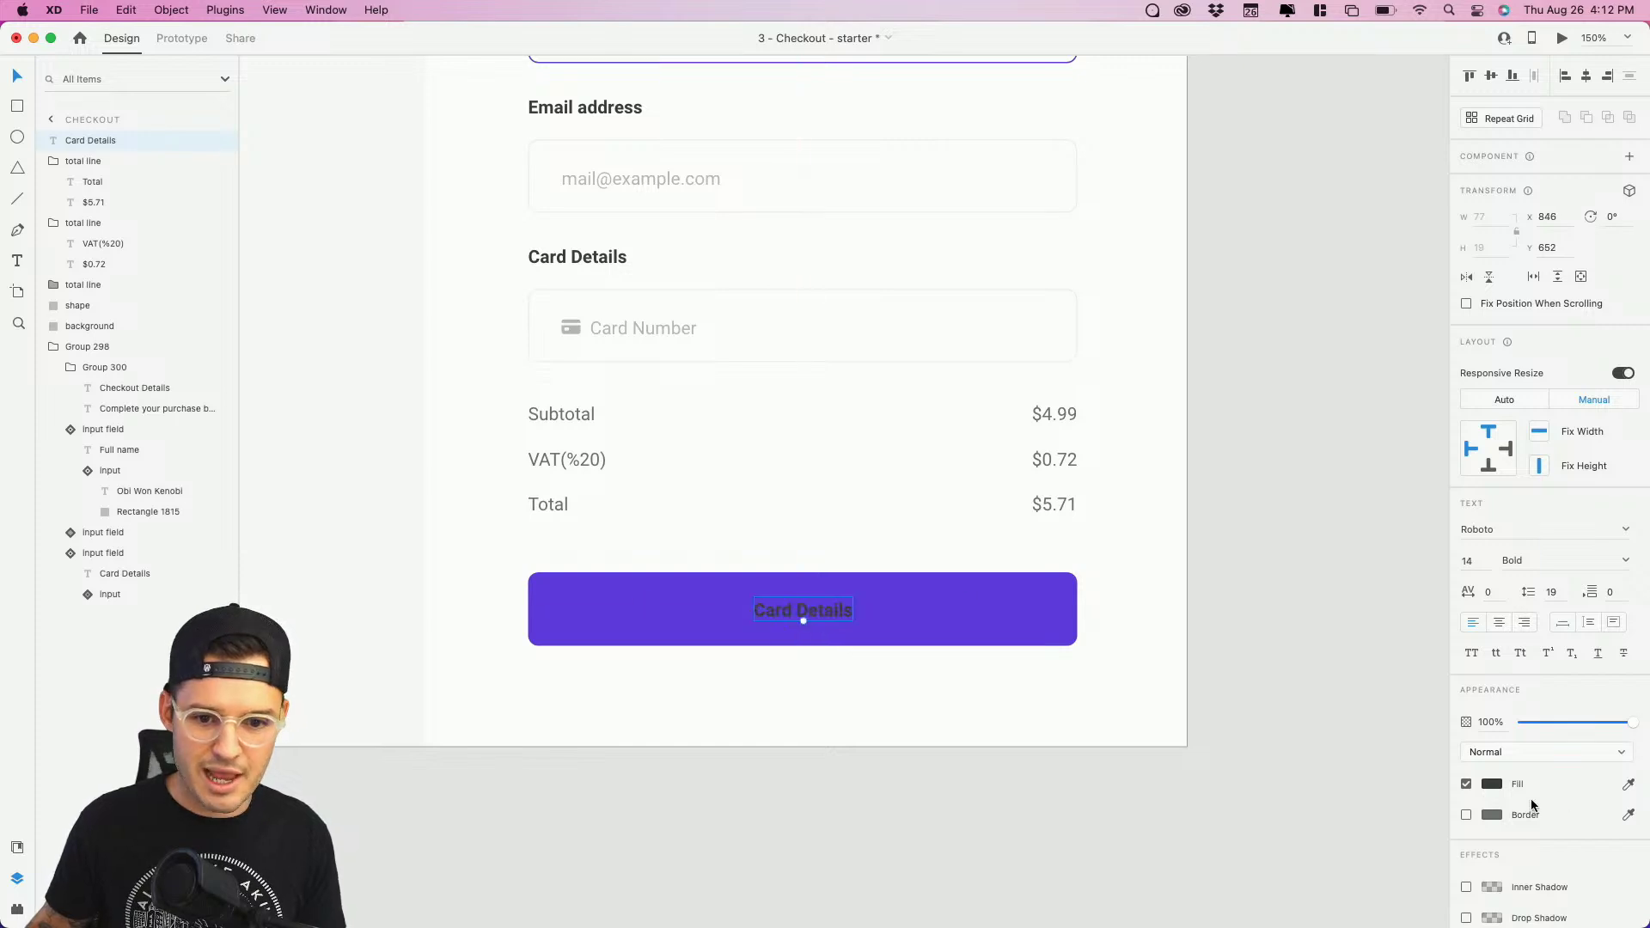
{"action": "left_click", "coordinate": [1492, 784]}
{"action": "left_click", "coordinate": [1359, 737]}
{"action": "left_click_drag", "start_coordinate": [1360, 737], "coordinate": [1081, 554]}
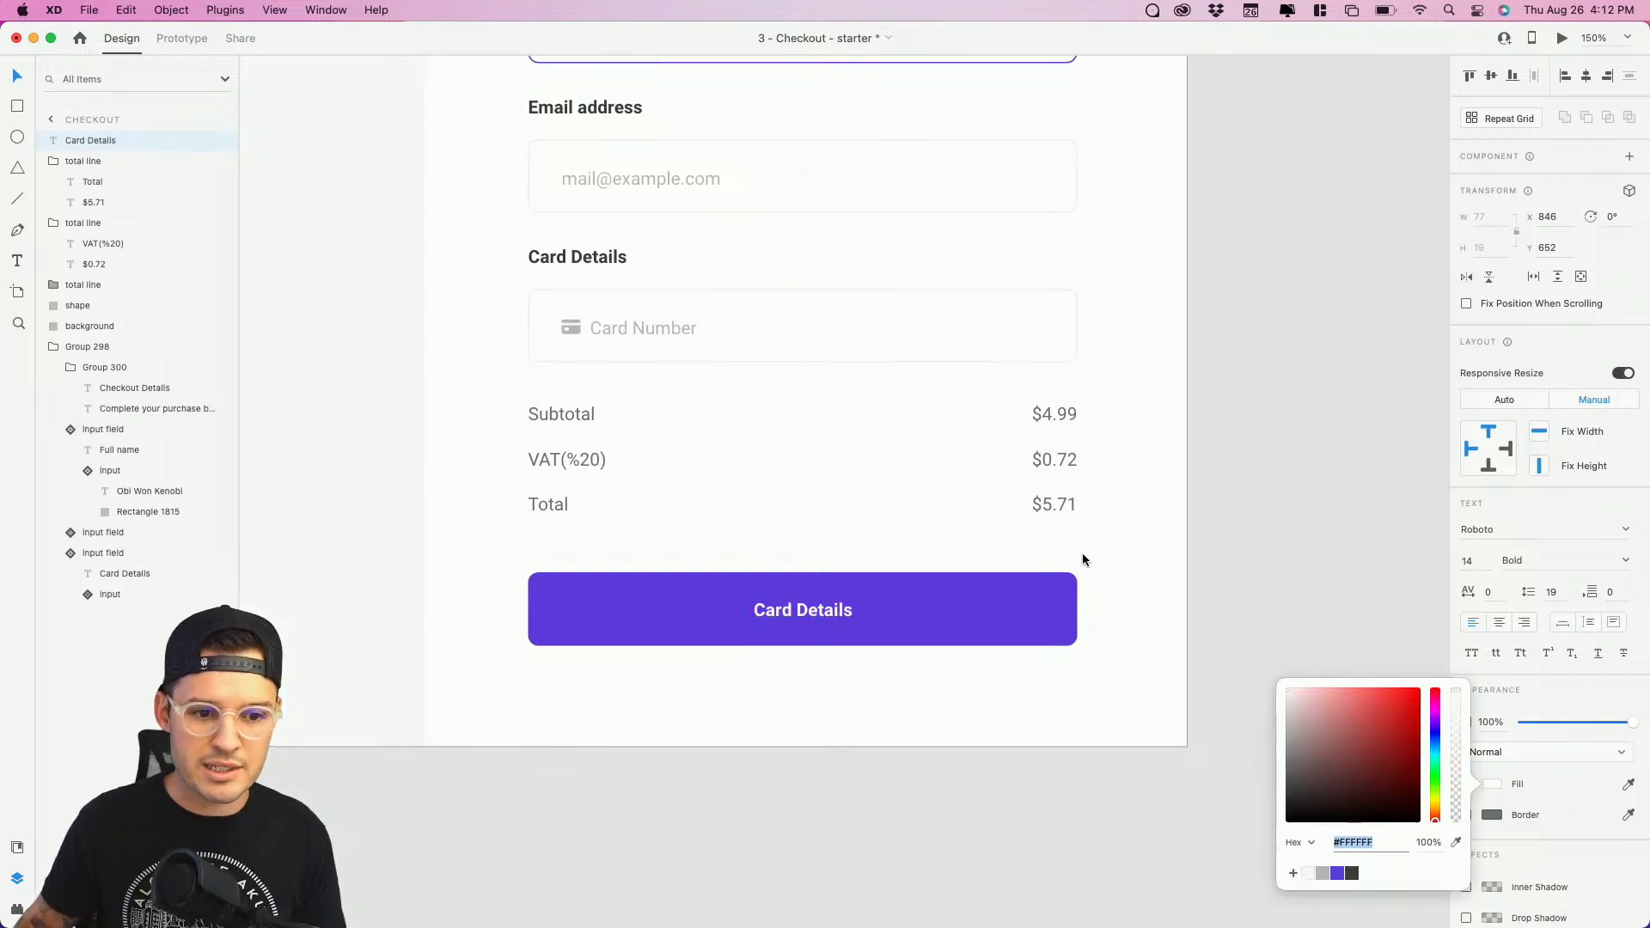
Step: Change the white text on the purple button shape to "Pay $5.71"
{"action": "double_click", "coordinate": [797, 612]}
{"action": "type", "text": "Pay"}
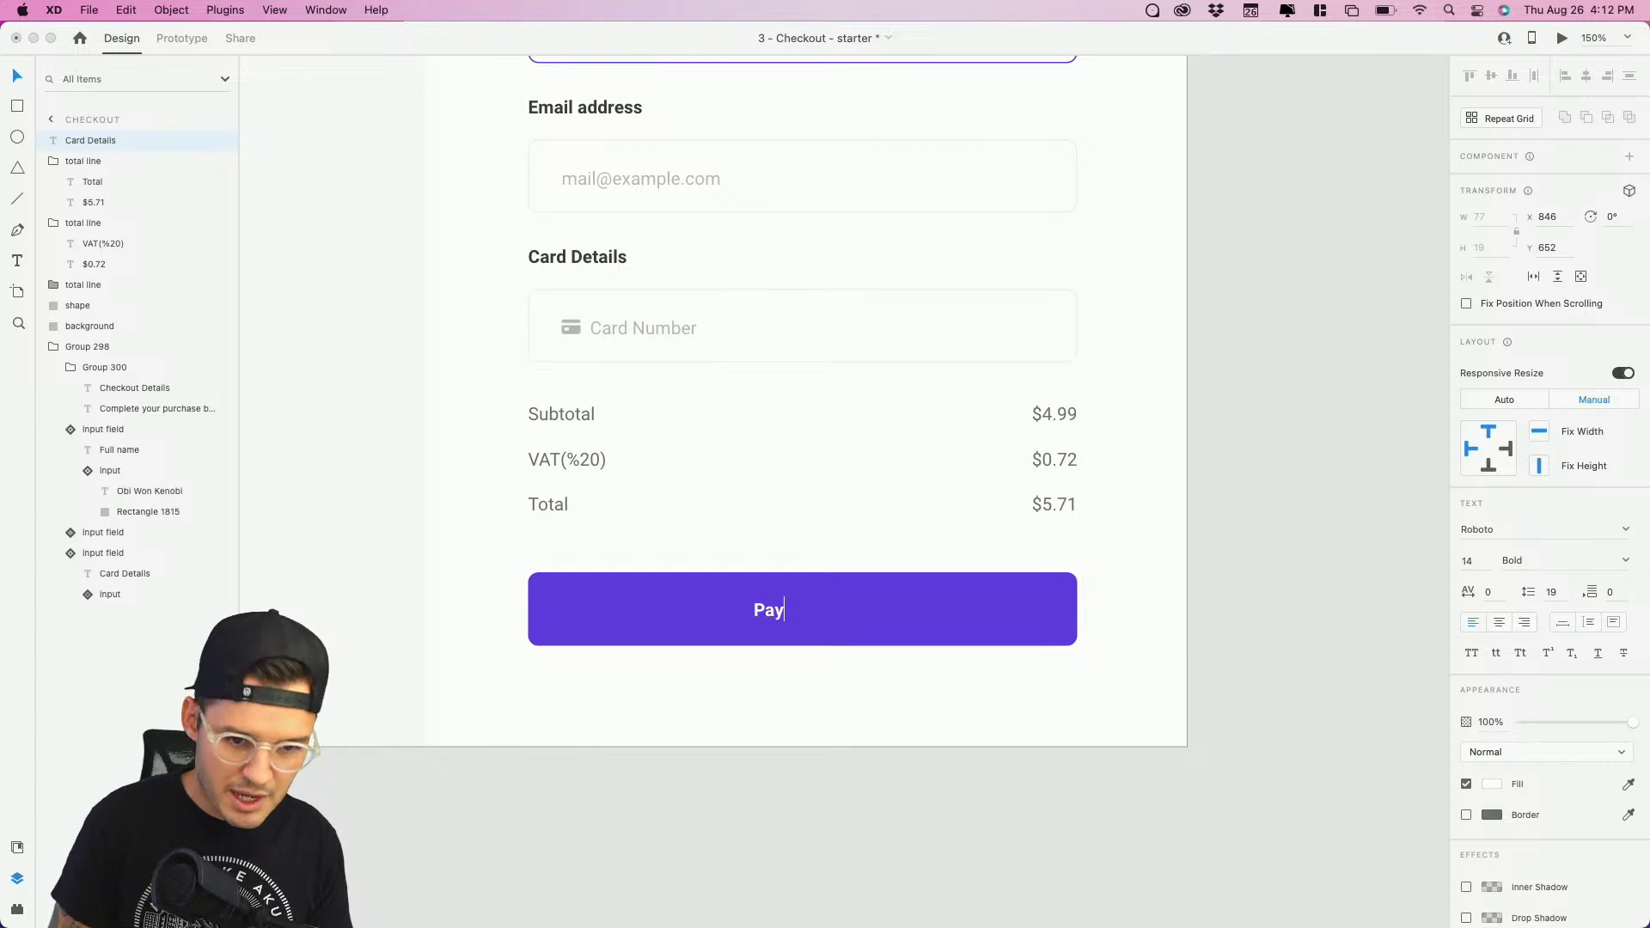
{"action": "type", "text": " $5"}
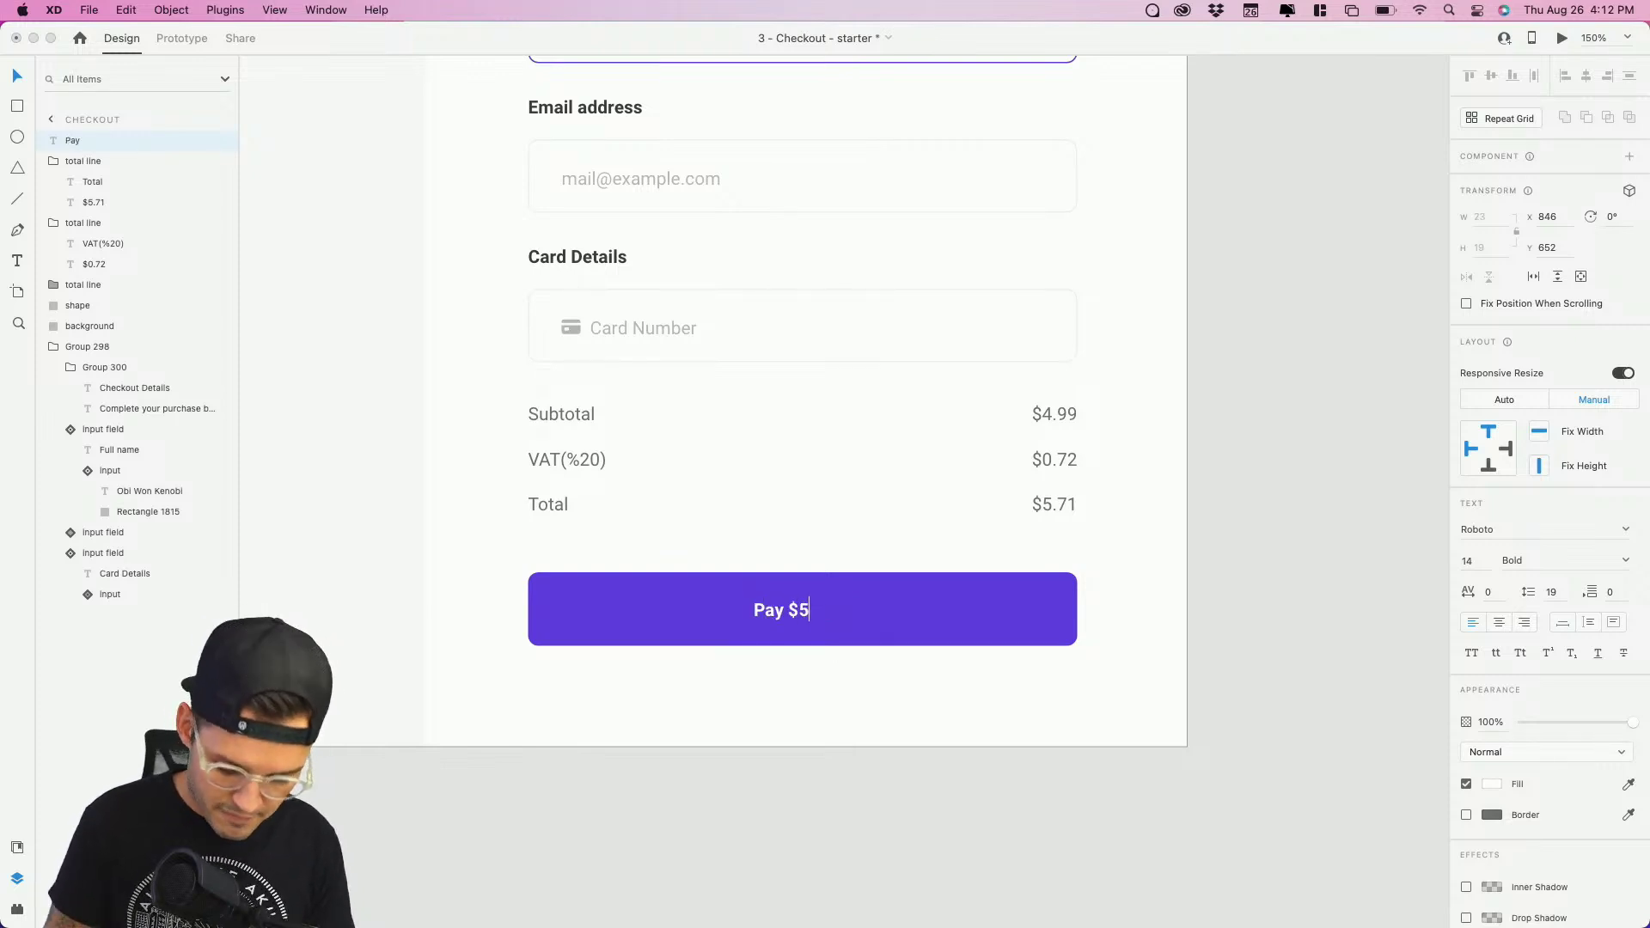
{"action": "type", "text": ".71"}
{"action": "key", "text": "Escape"}
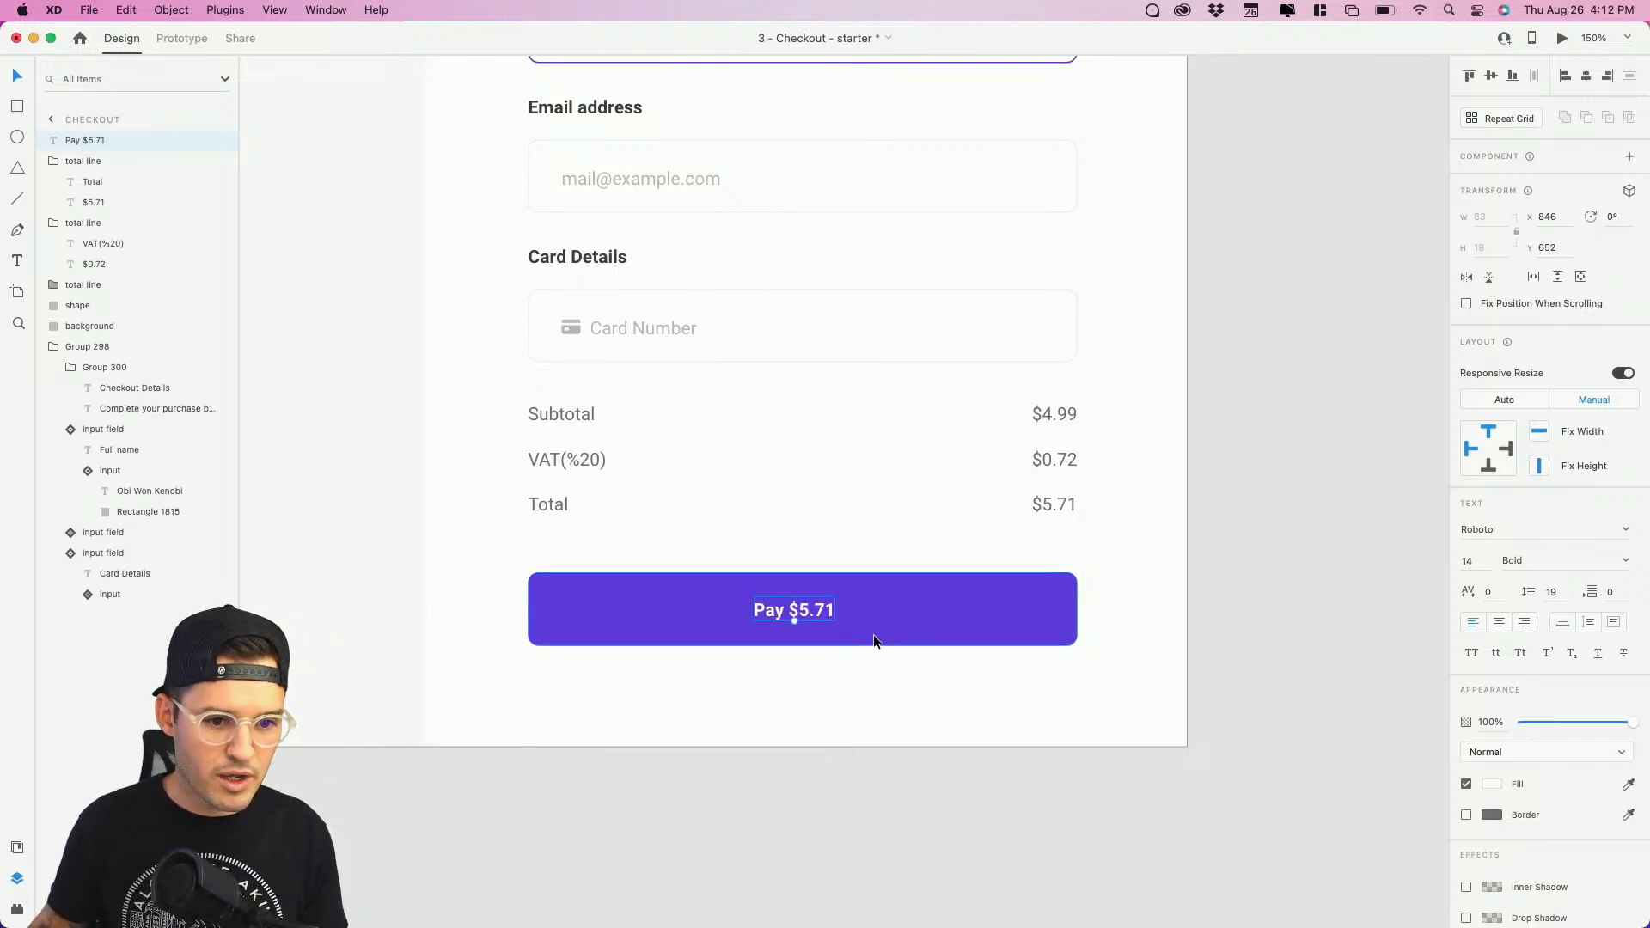
Step: Center the Pay $5.71 text on the purple shape, group both as "button" and make the group a component
{"action": "left_click", "coordinate": [873, 634], "text": "shift"}
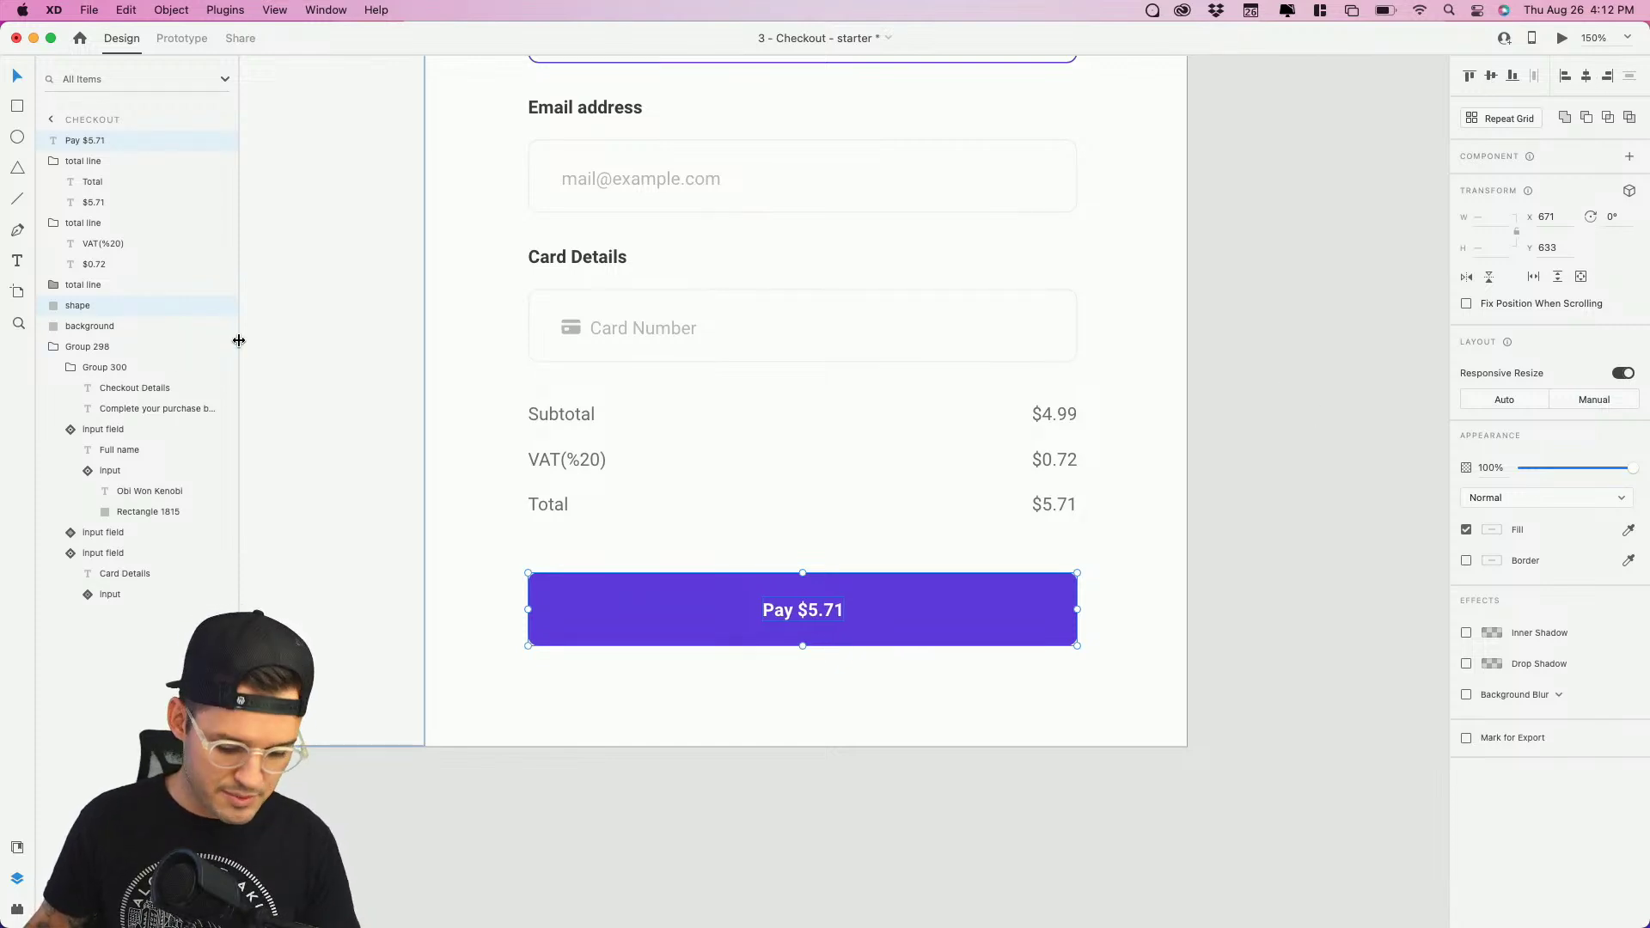
{"action": "key", "text": "super+g"}
{"action": "double_click", "coordinate": [95, 140]}
{"action": "type", "text": "button"}
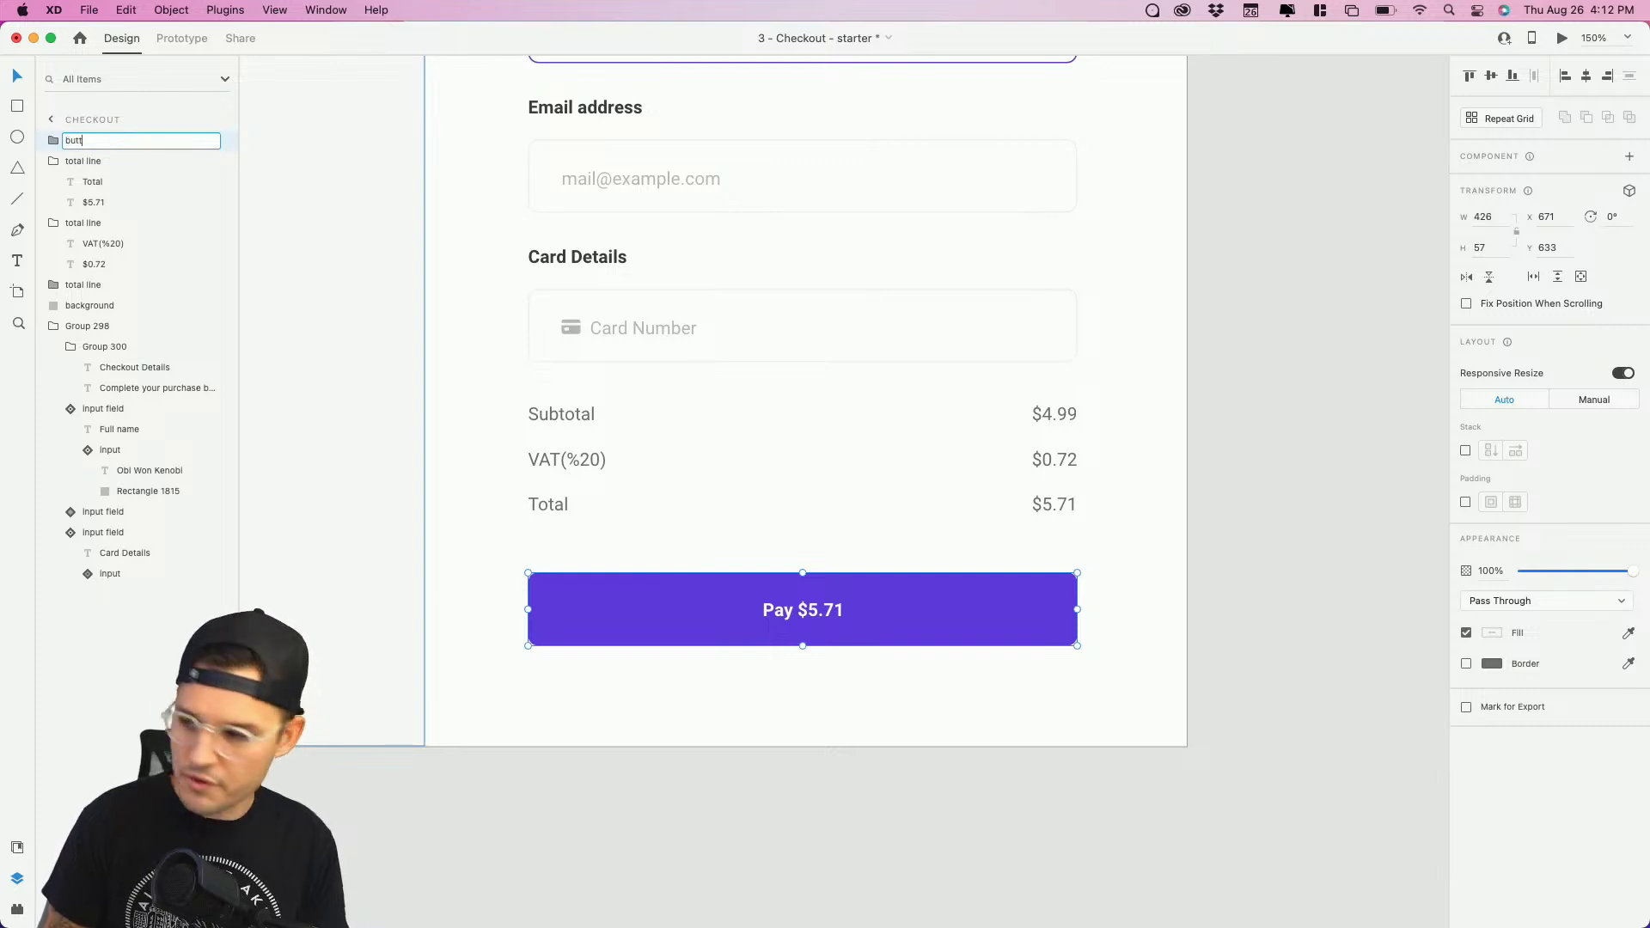
{"action": "key", "text": "Return"}
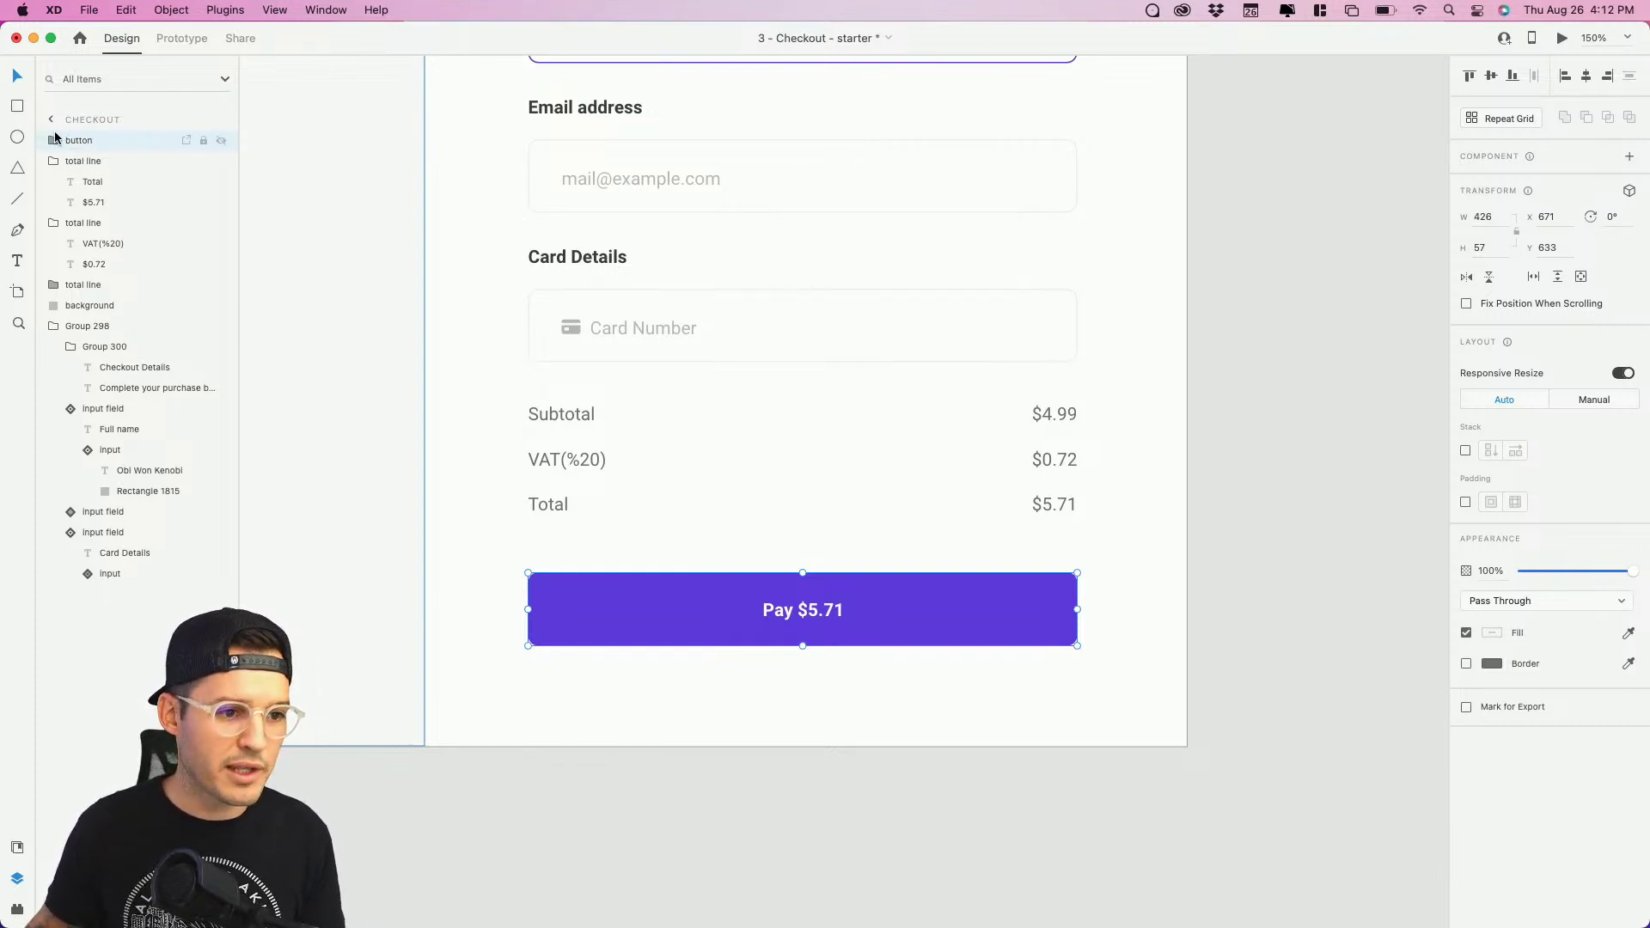
{"action": "key", "text": "super+k"}
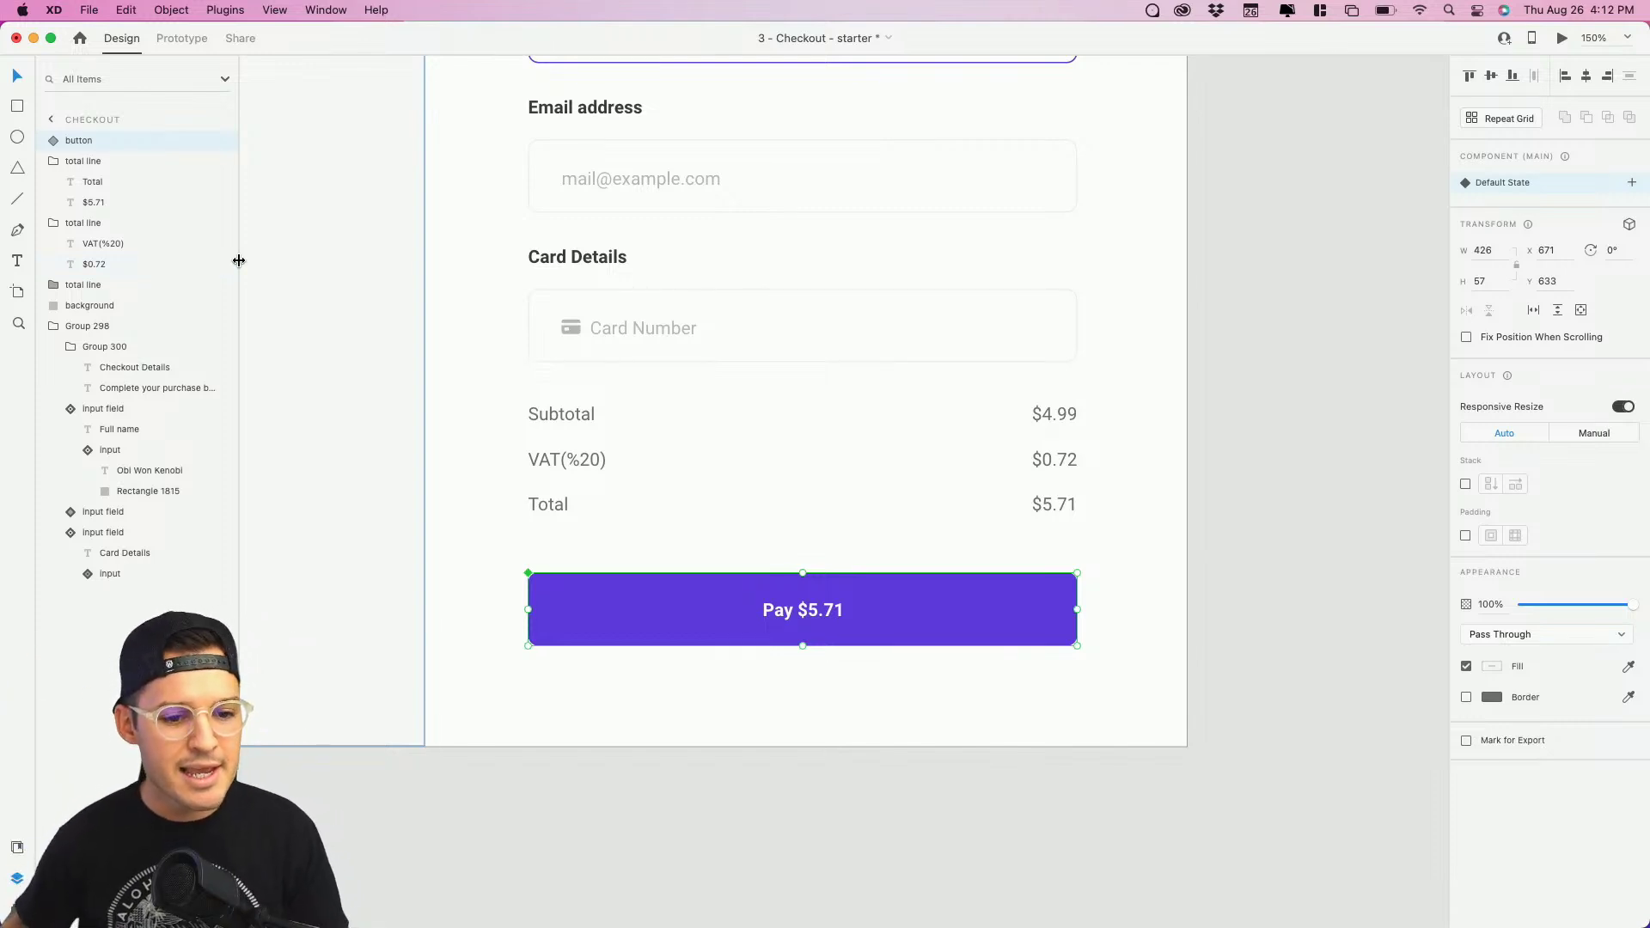
{"action": "left_click", "coordinate": [852, 706]}
Step: Duplicate the Checkout artboard's background panel and shrink the copy evenly around its center to about 515 by 668
{"action": "key", "text": "super+minus"}
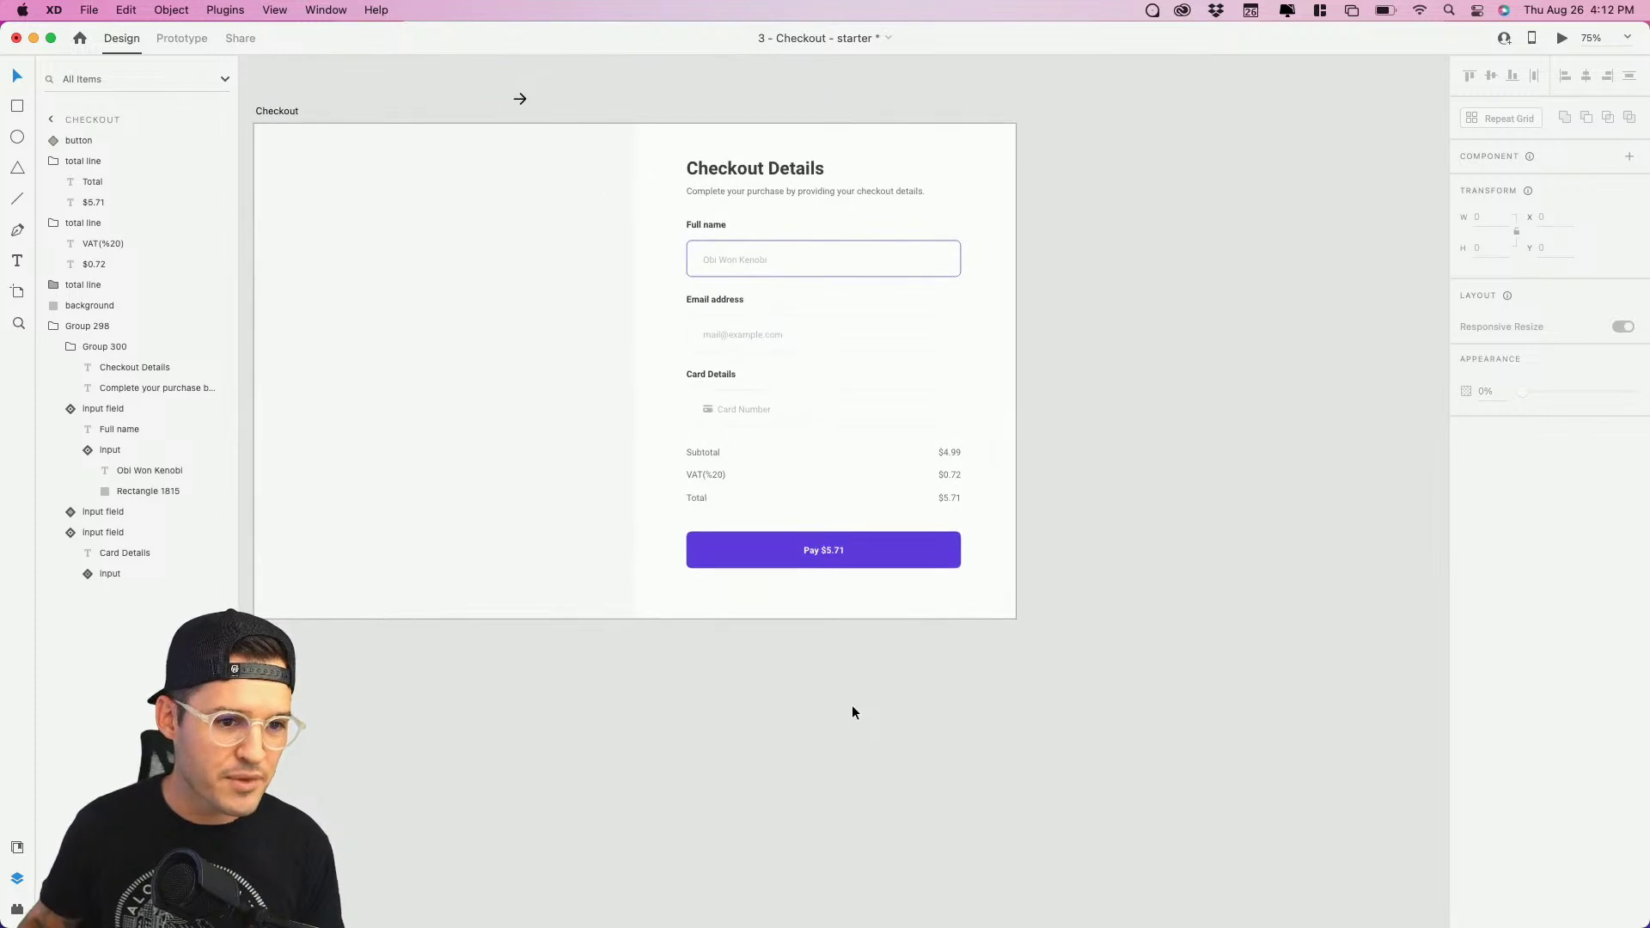
{"action": "scroll", "coordinate": [850, 711], "scroll_direction": "up", "scroll_amount": 5}
{"action": "scroll", "coordinate": [851, 710], "scroll_direction": "left", "scroll_amount": 5}
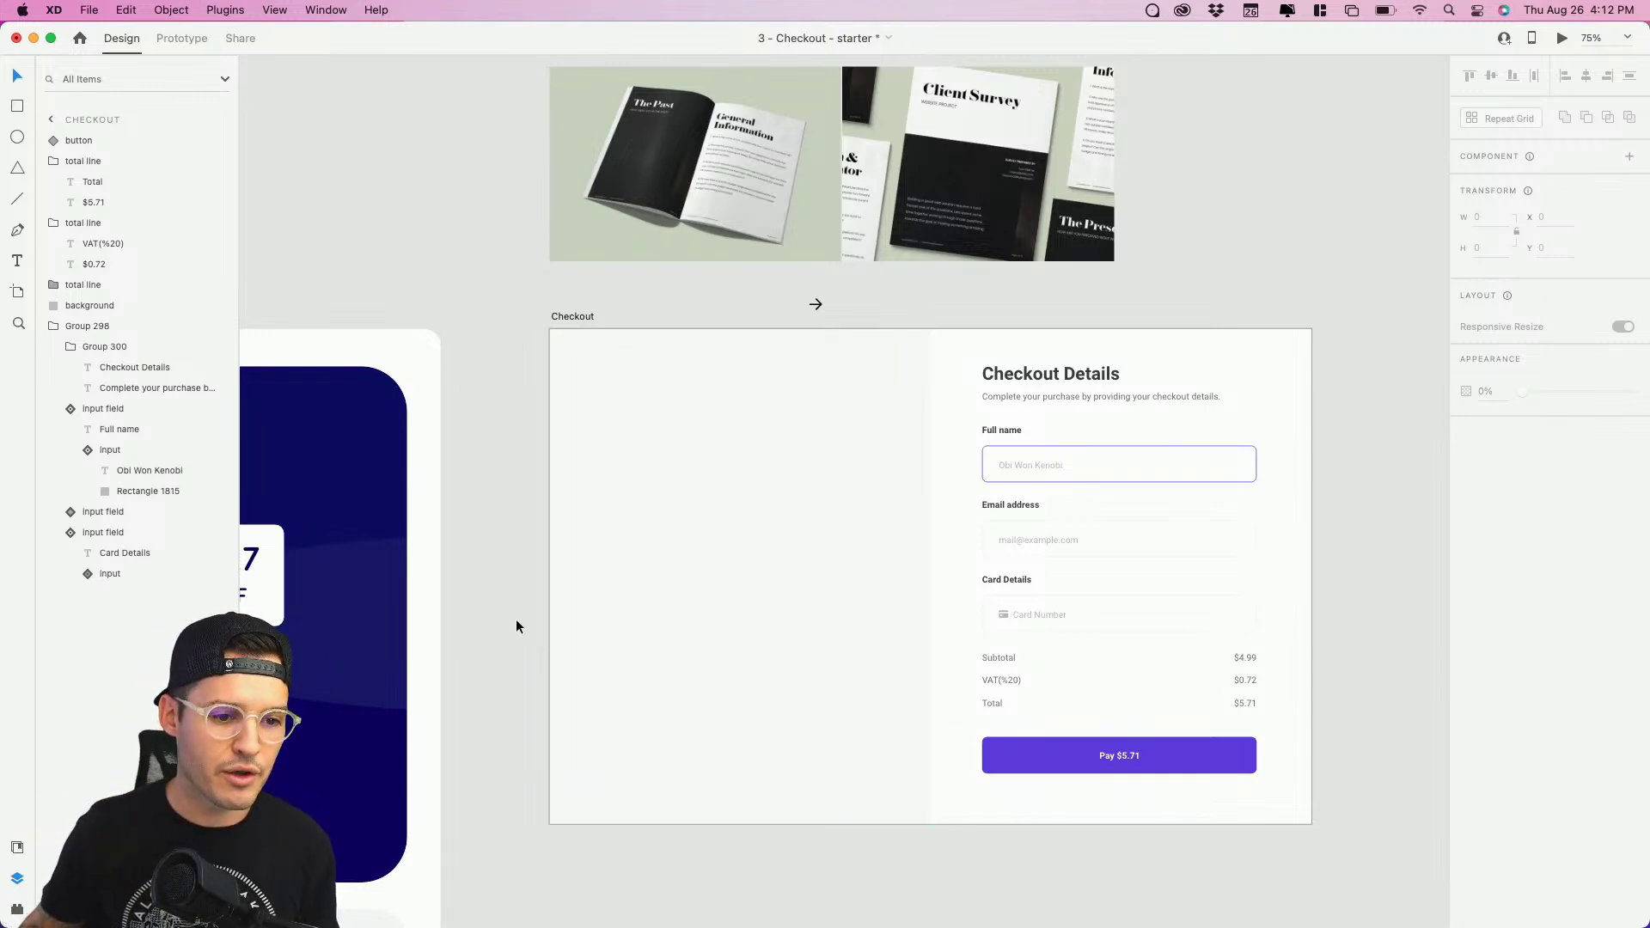
{"action": "left_click", "coordinate": [660, 590]}
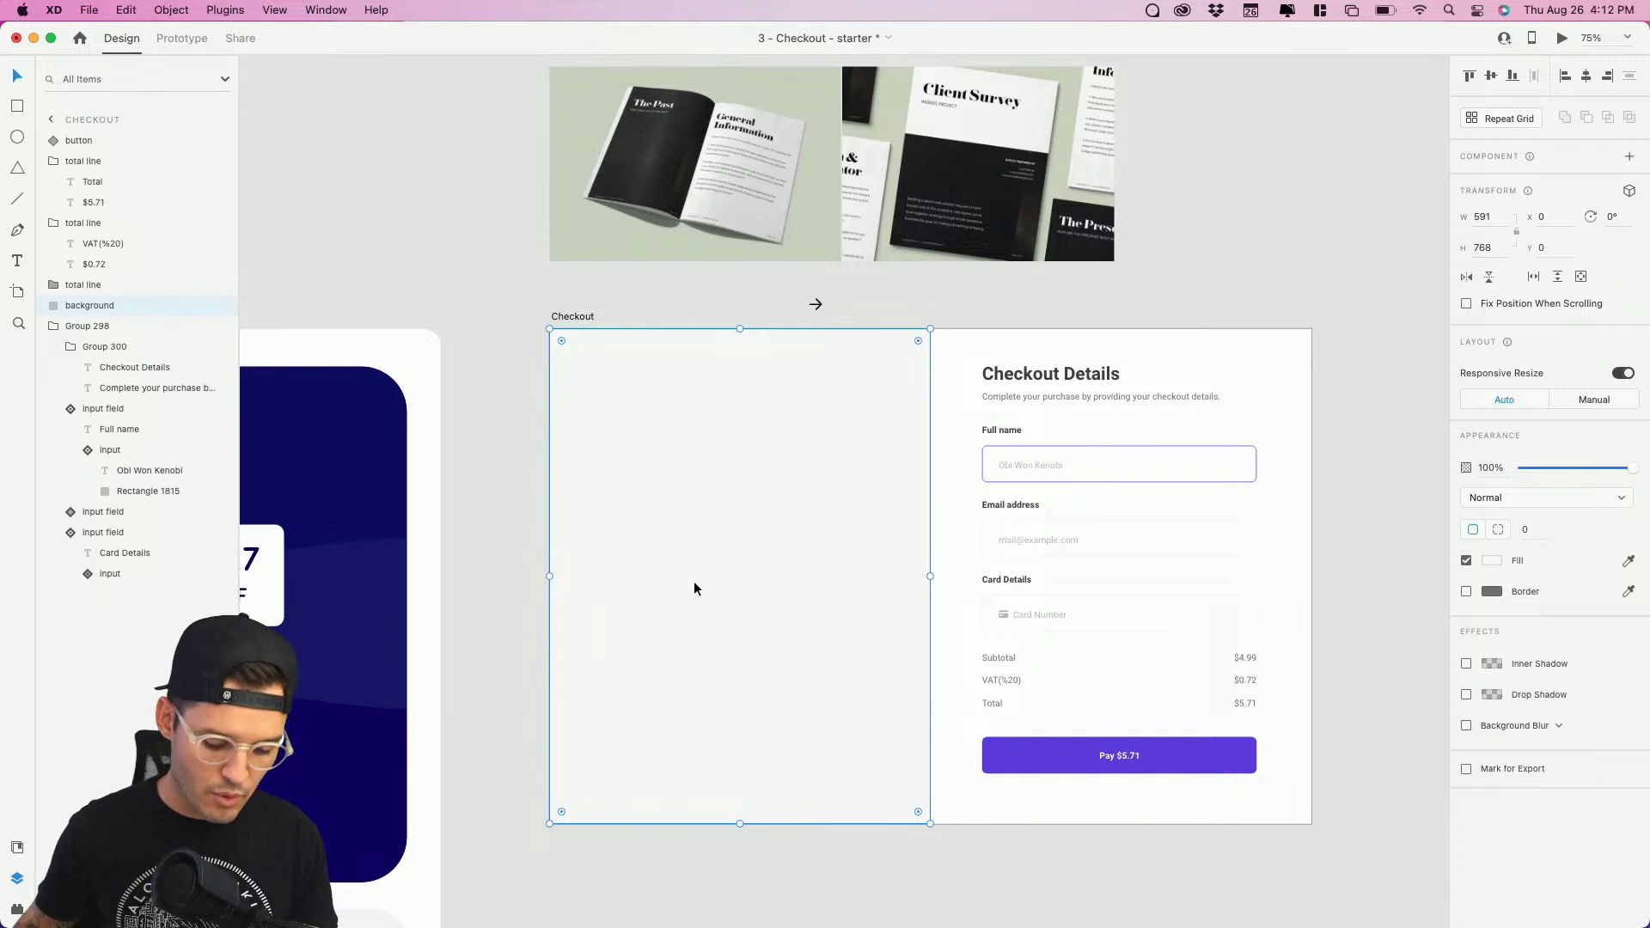
{"action": "key", "text": "super+v"}
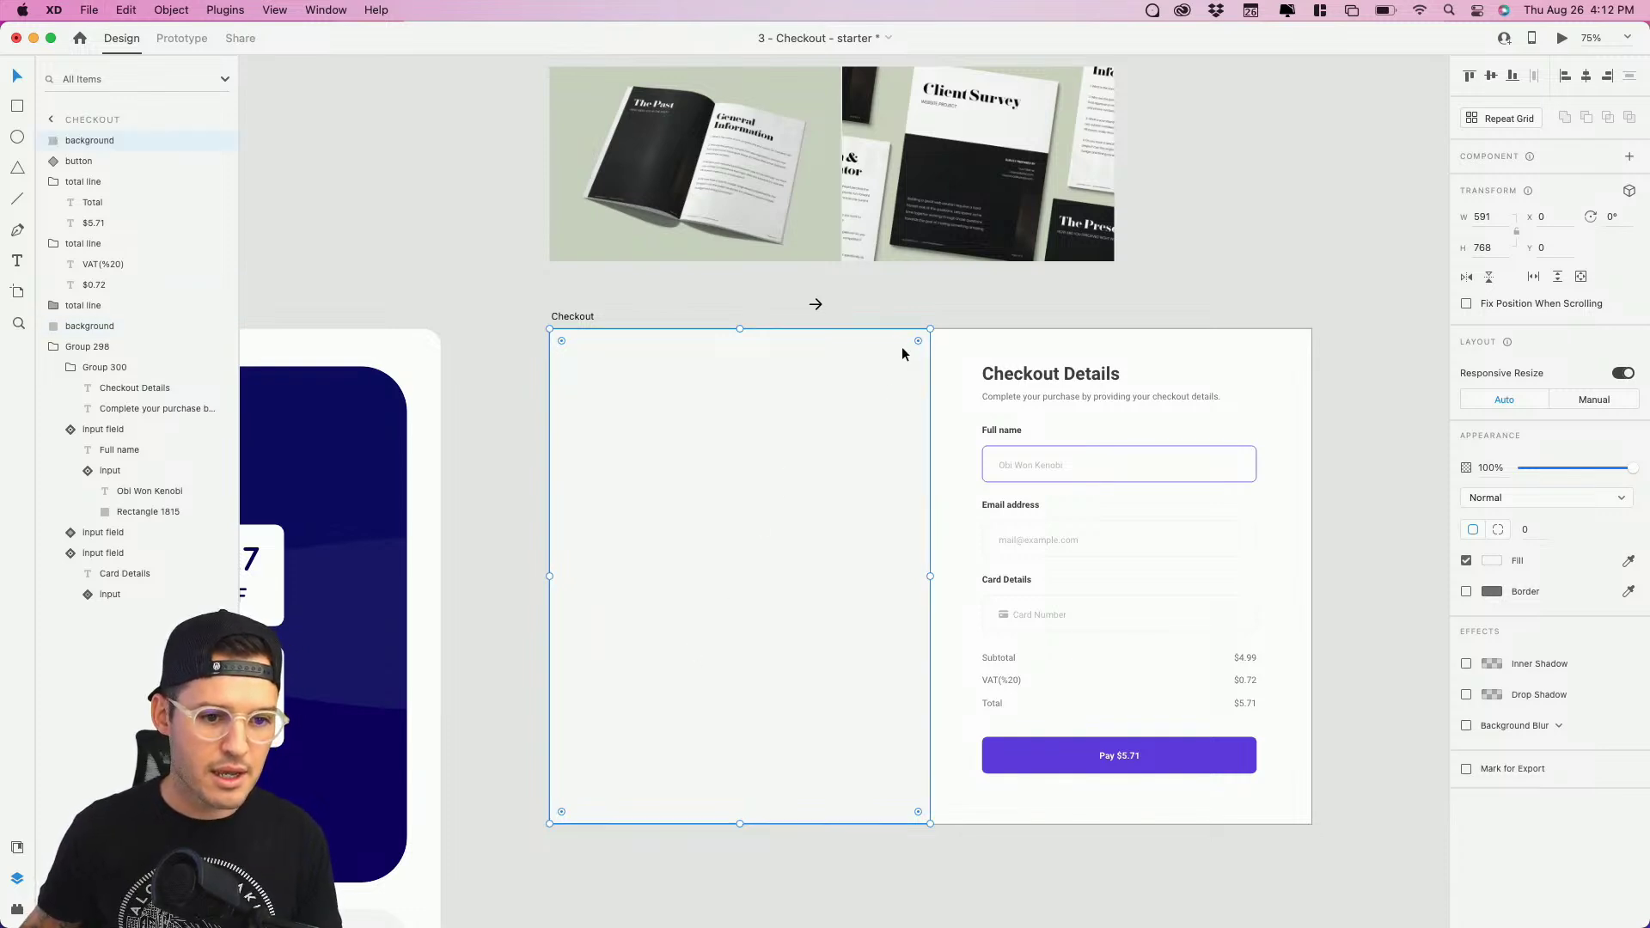
{"action": "left_click_drag", "start_coordinate": [925, 336], "coordinate": [906, 359]}
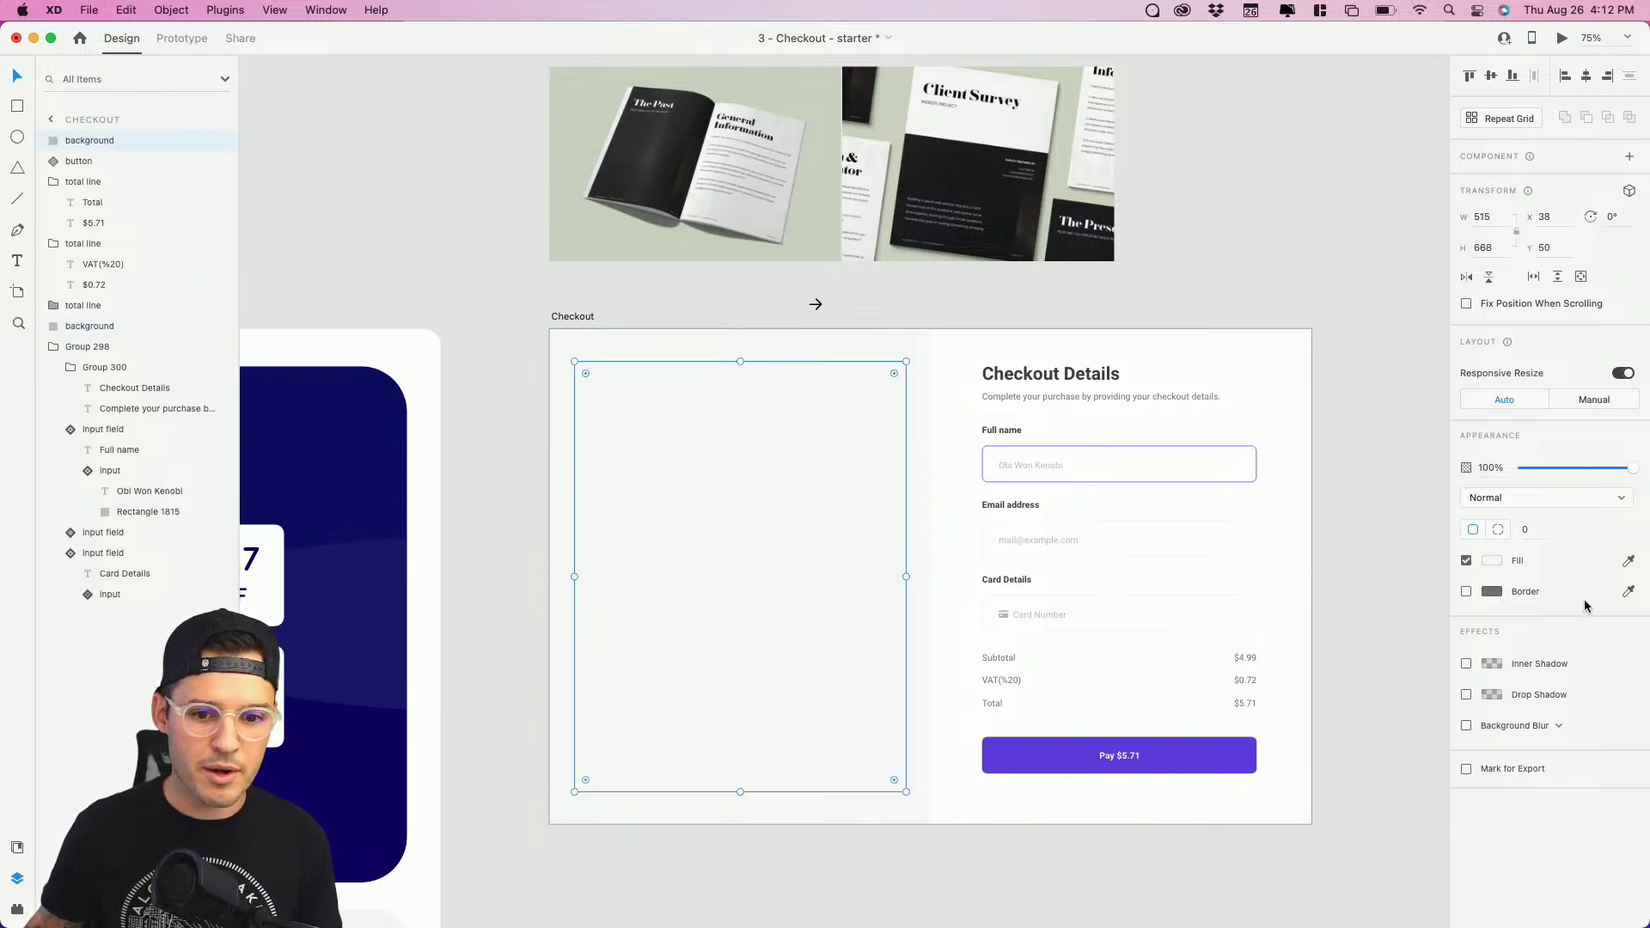
Step: Fill the duplicated rectangle with dark #222222, reduce its height to about 380 and move it down to Y 60
{"action": "left_click", "coordinate": [1492, 560]}
{"action": "left_click_drag", "start_coordinate": [1375, 539], "coordinate": [796, 652]}
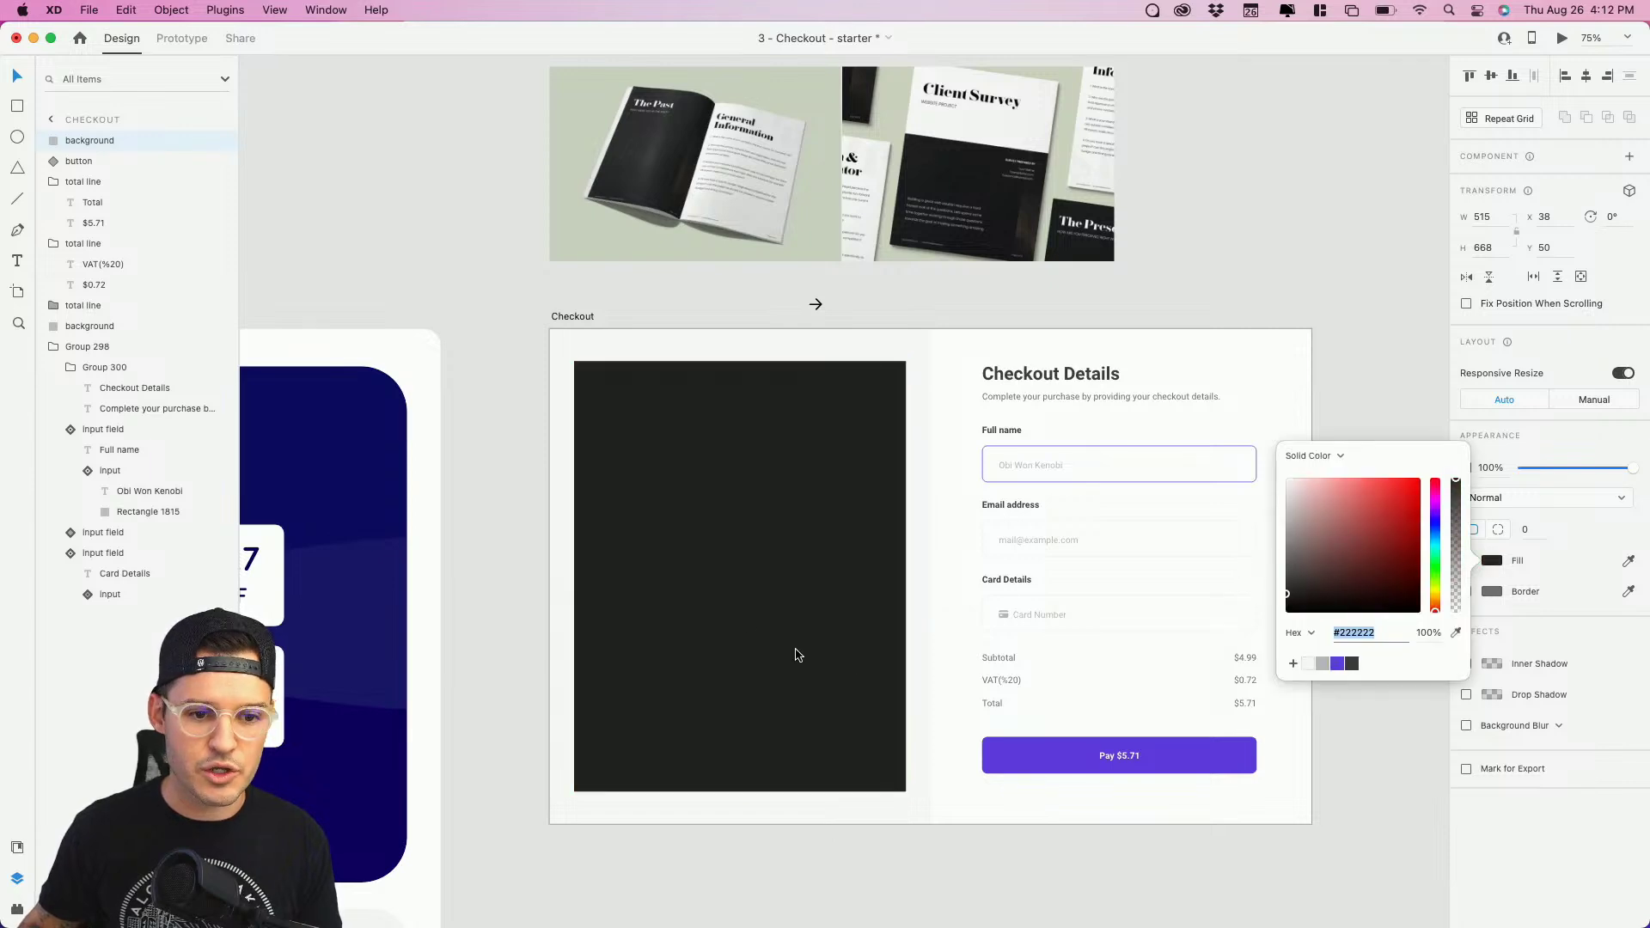
{"action": "left_click", "coordinate": [739, 778]}
{"action": "left_click_drag", "start_coordinate": [740, 780], "coordinate": [741, 606]}
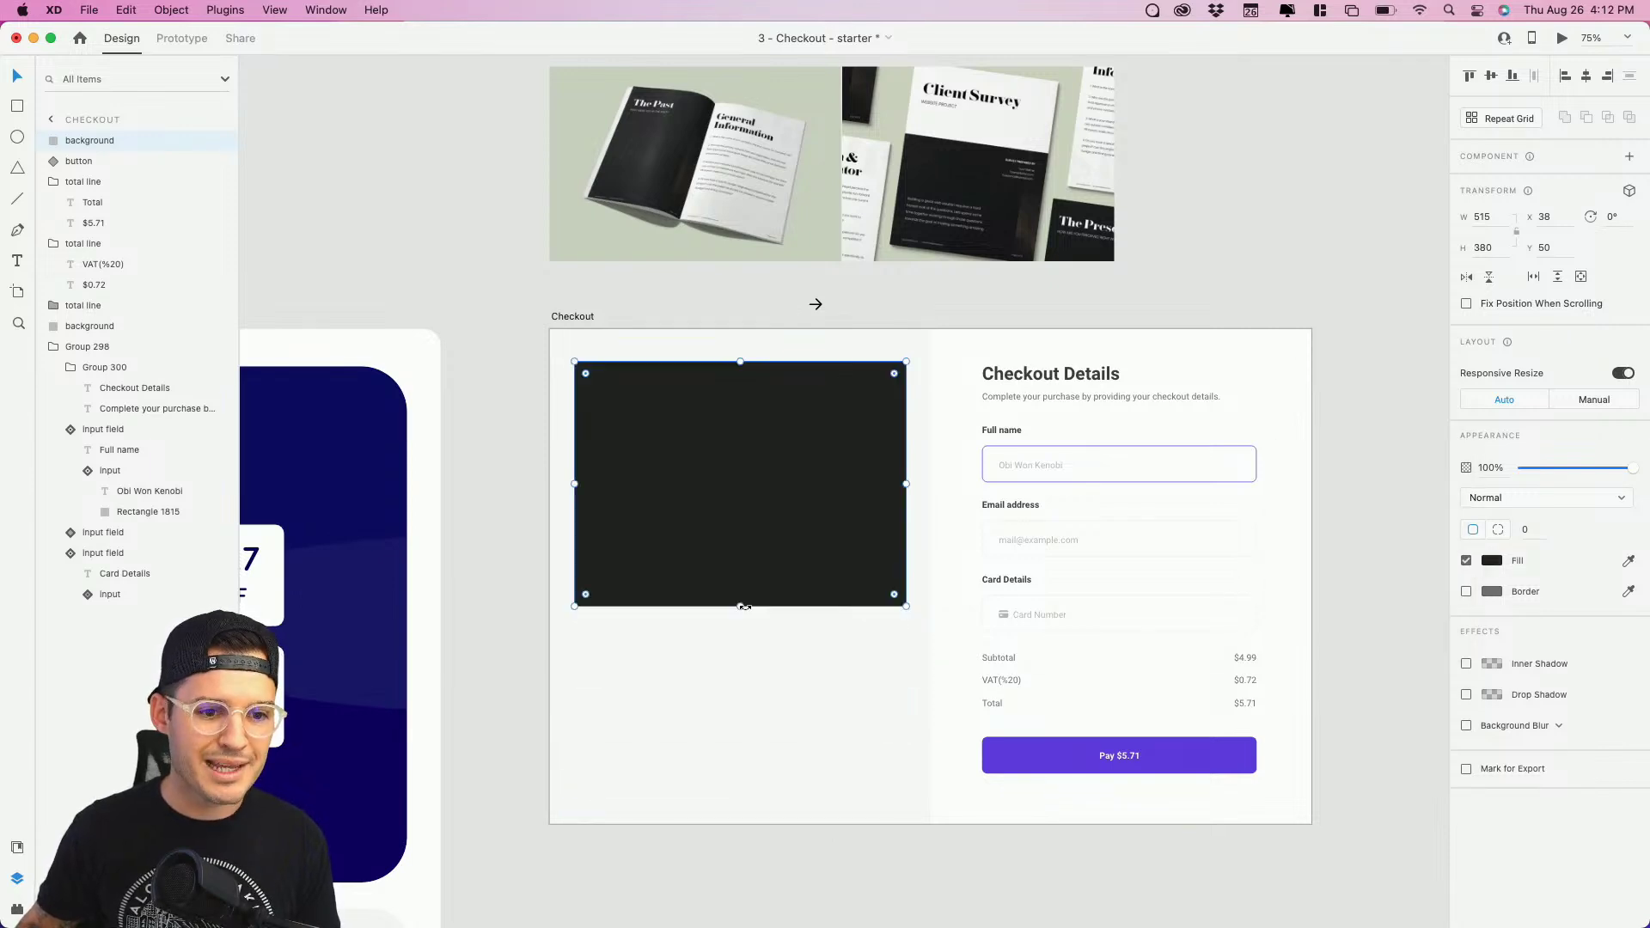
{"action": "left_click_drag", "start_coordinate": [752, 501], "coordinate": [753, 509]}
Step: Bring the desktop image files into view beside the canvas and duplicate the dark rectangle directly below itself at Y 488
{"action": "key", "text": "z"}
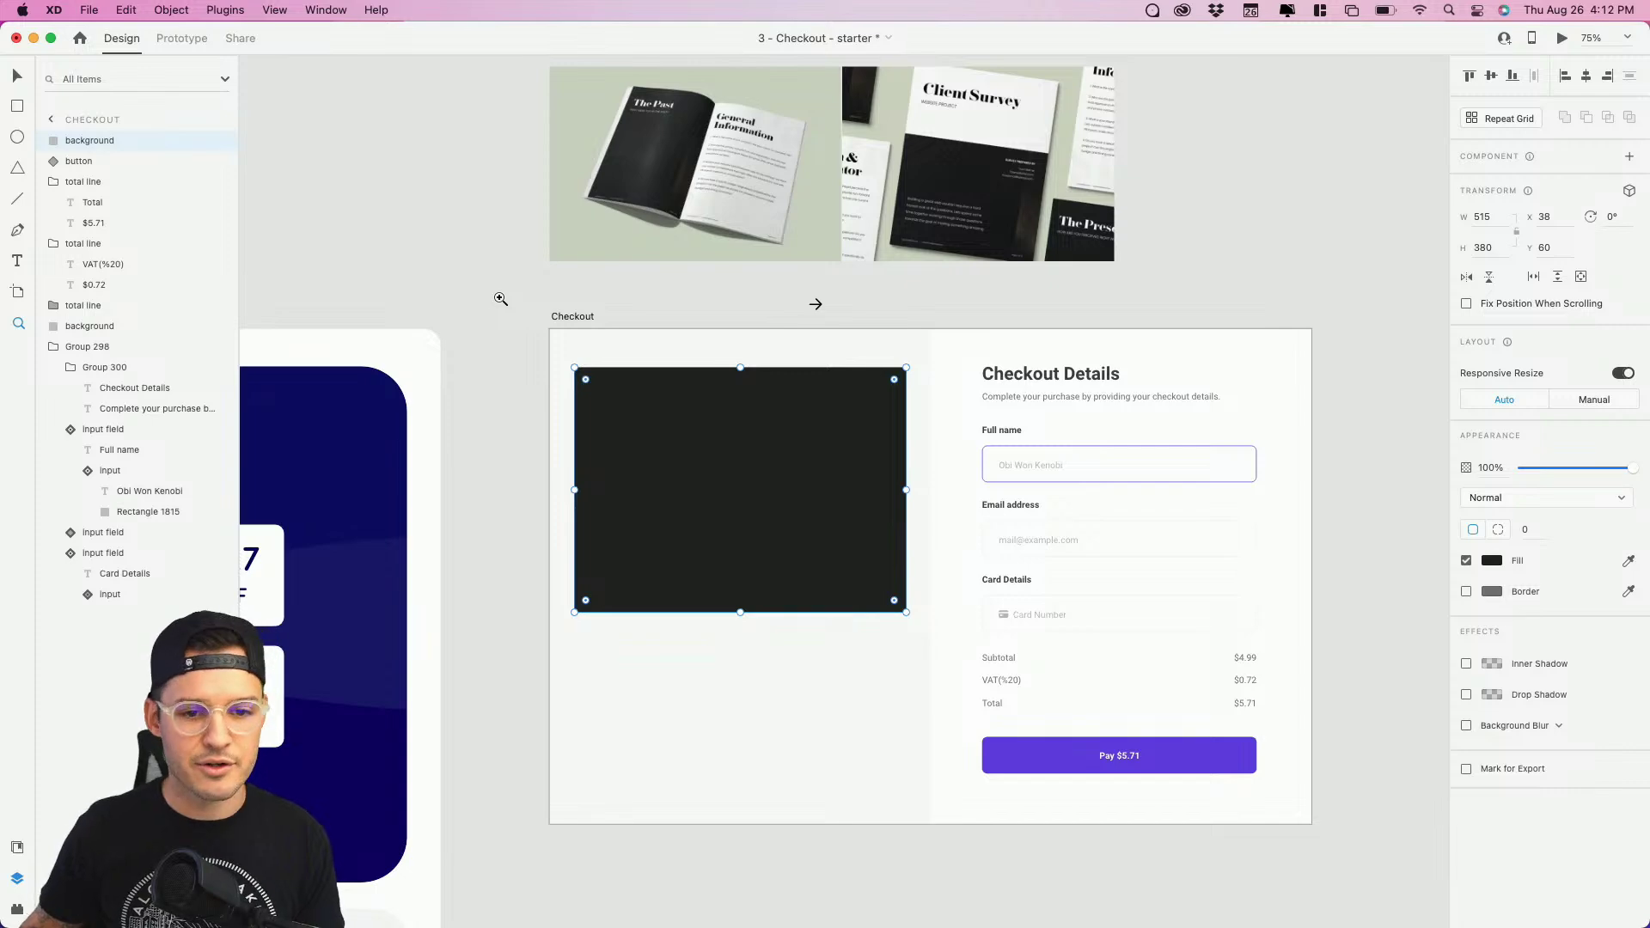
{"action": "mouse_move", "coordinate": [1604, 31]}
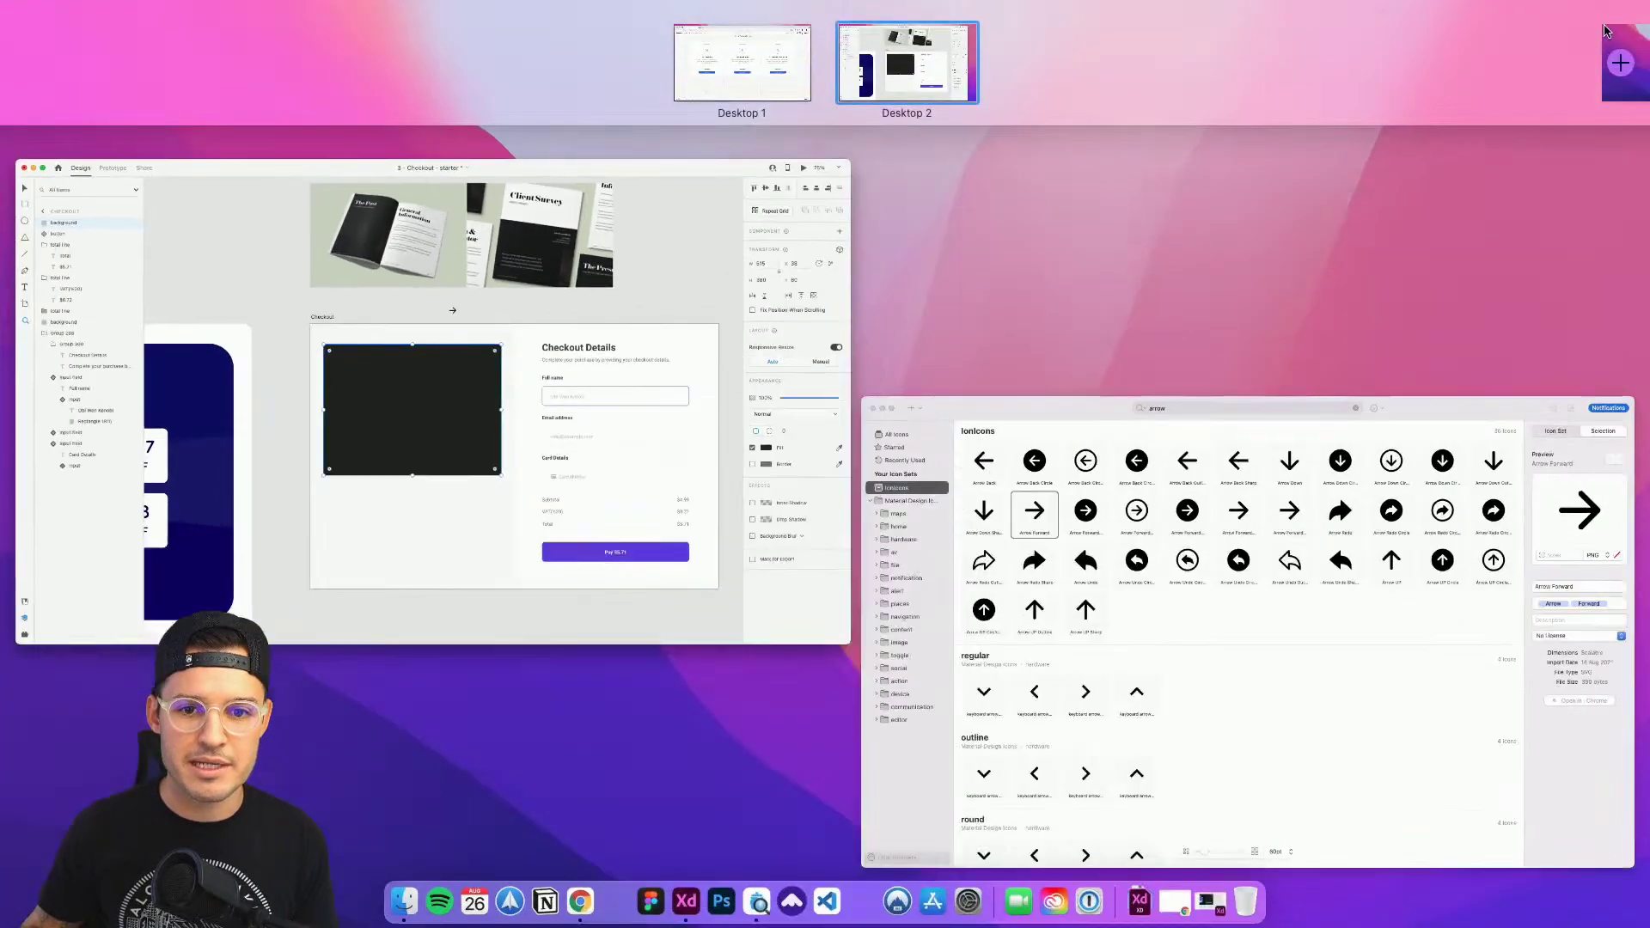
{"action": "left_click", "coordinate": [825, 370]}
{"action": "left_click", "coordinate": [808, 404]}
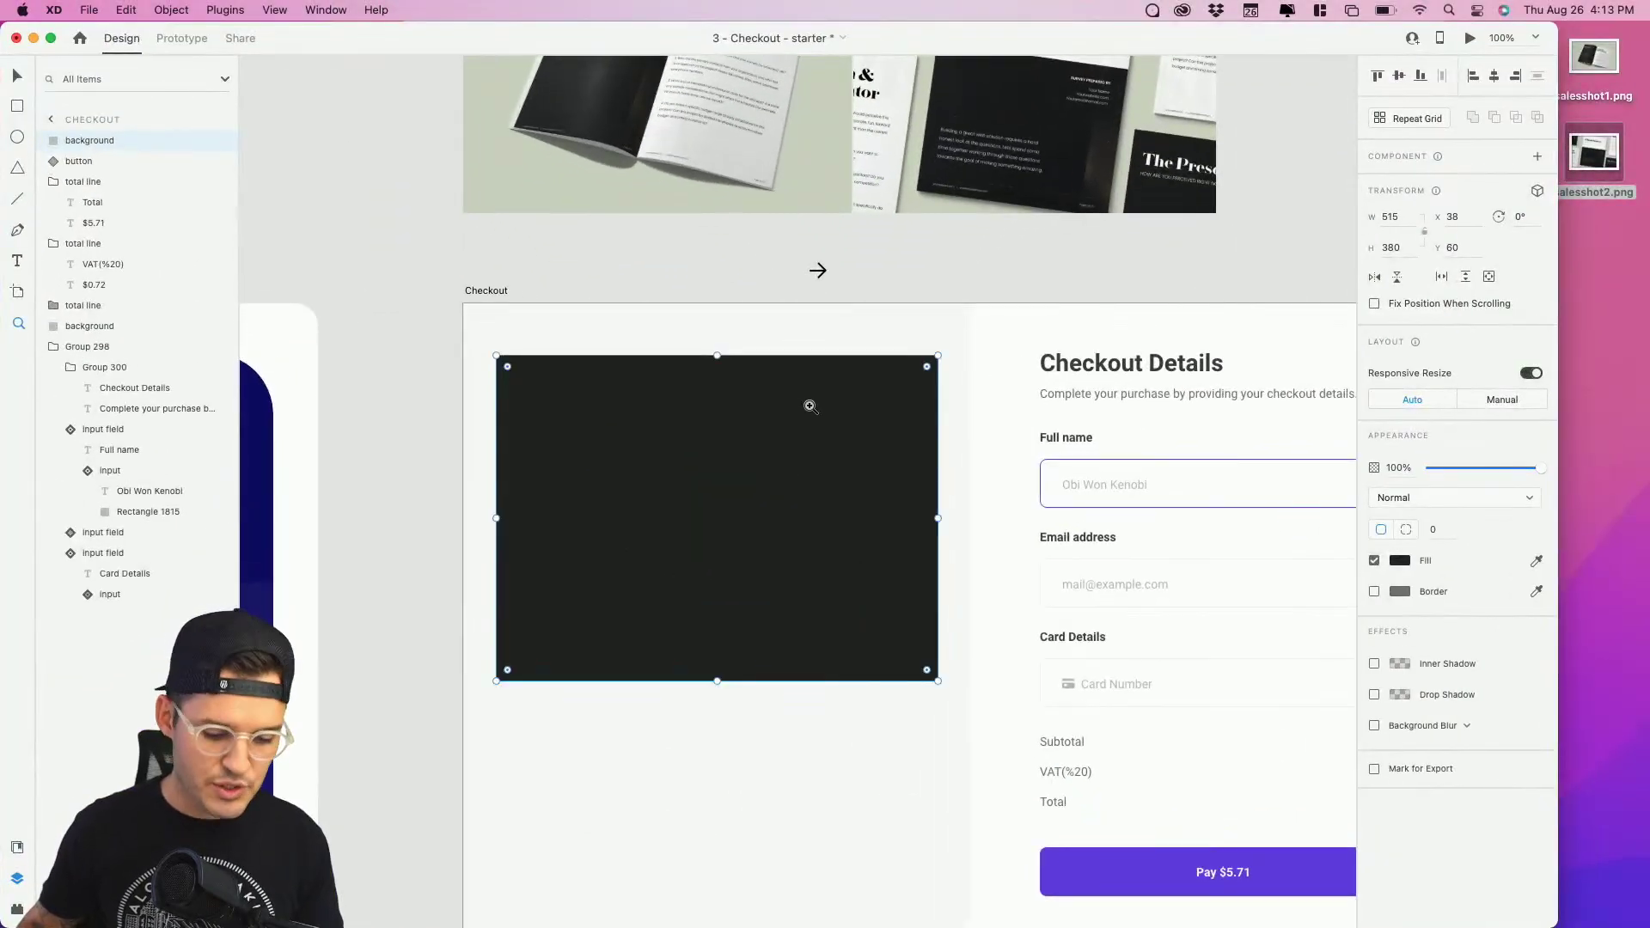
{"action": "left_click_drag", "start_coordinate": [809, 406], "coordinate": [837, 786]}
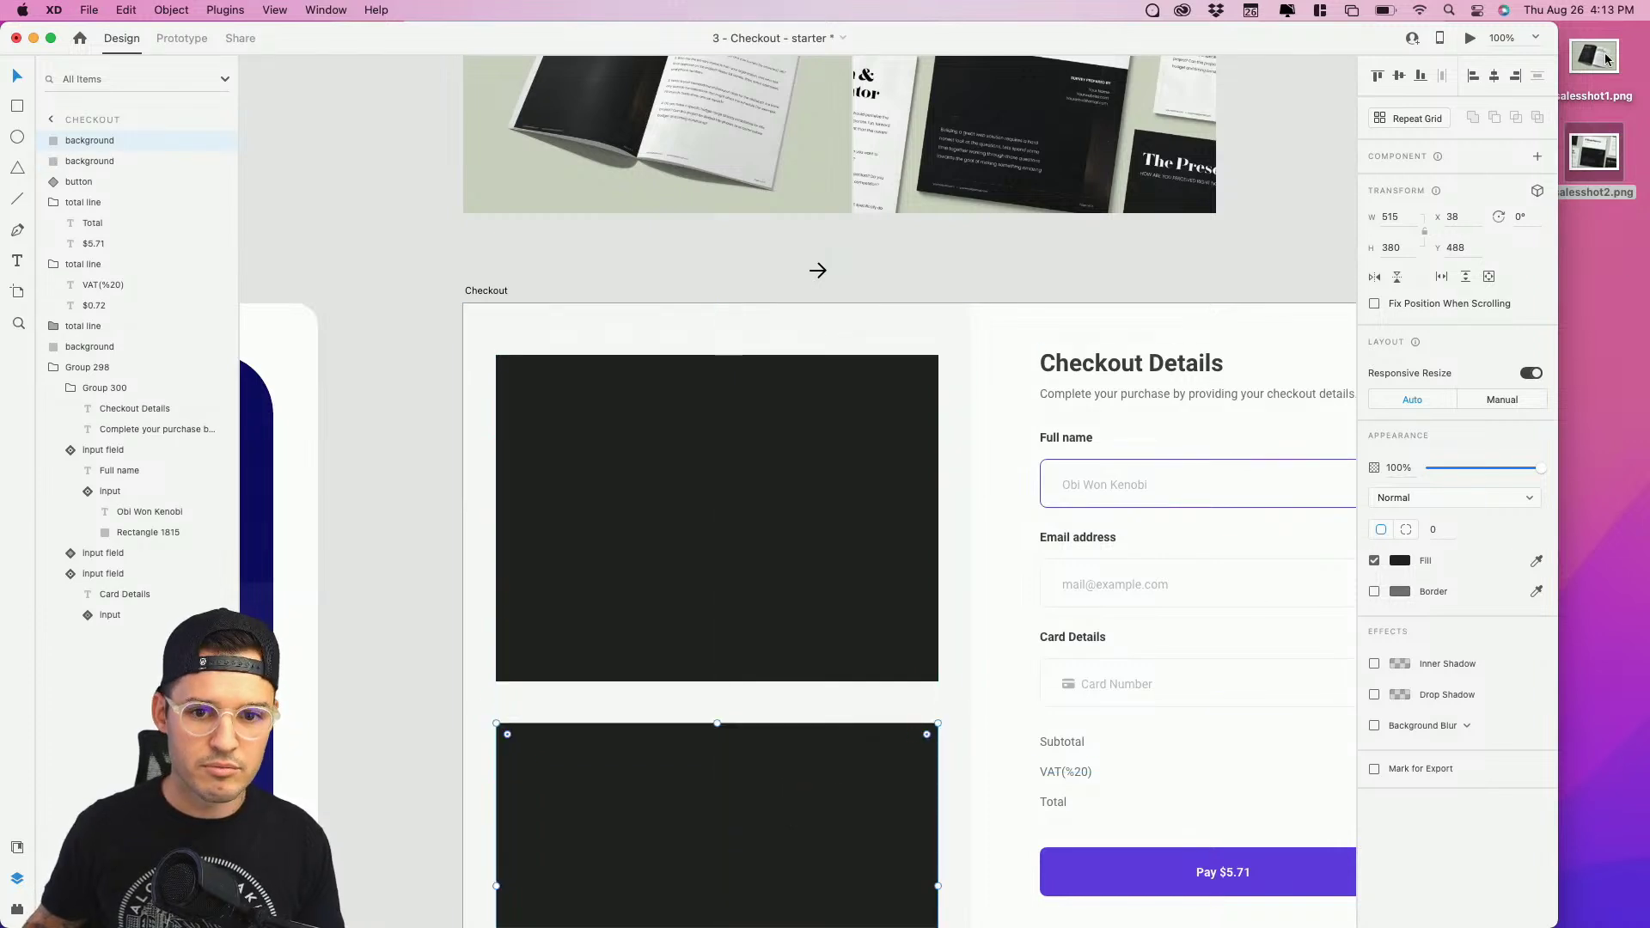
Step: Fill the upper rectangle with salesshot1.png and the lower one with salesshot2.png from the desktop, and save the file
{"action": "left_click_drag", "start_coordinate": [1604, 57], "coordinate": [754, 487]}
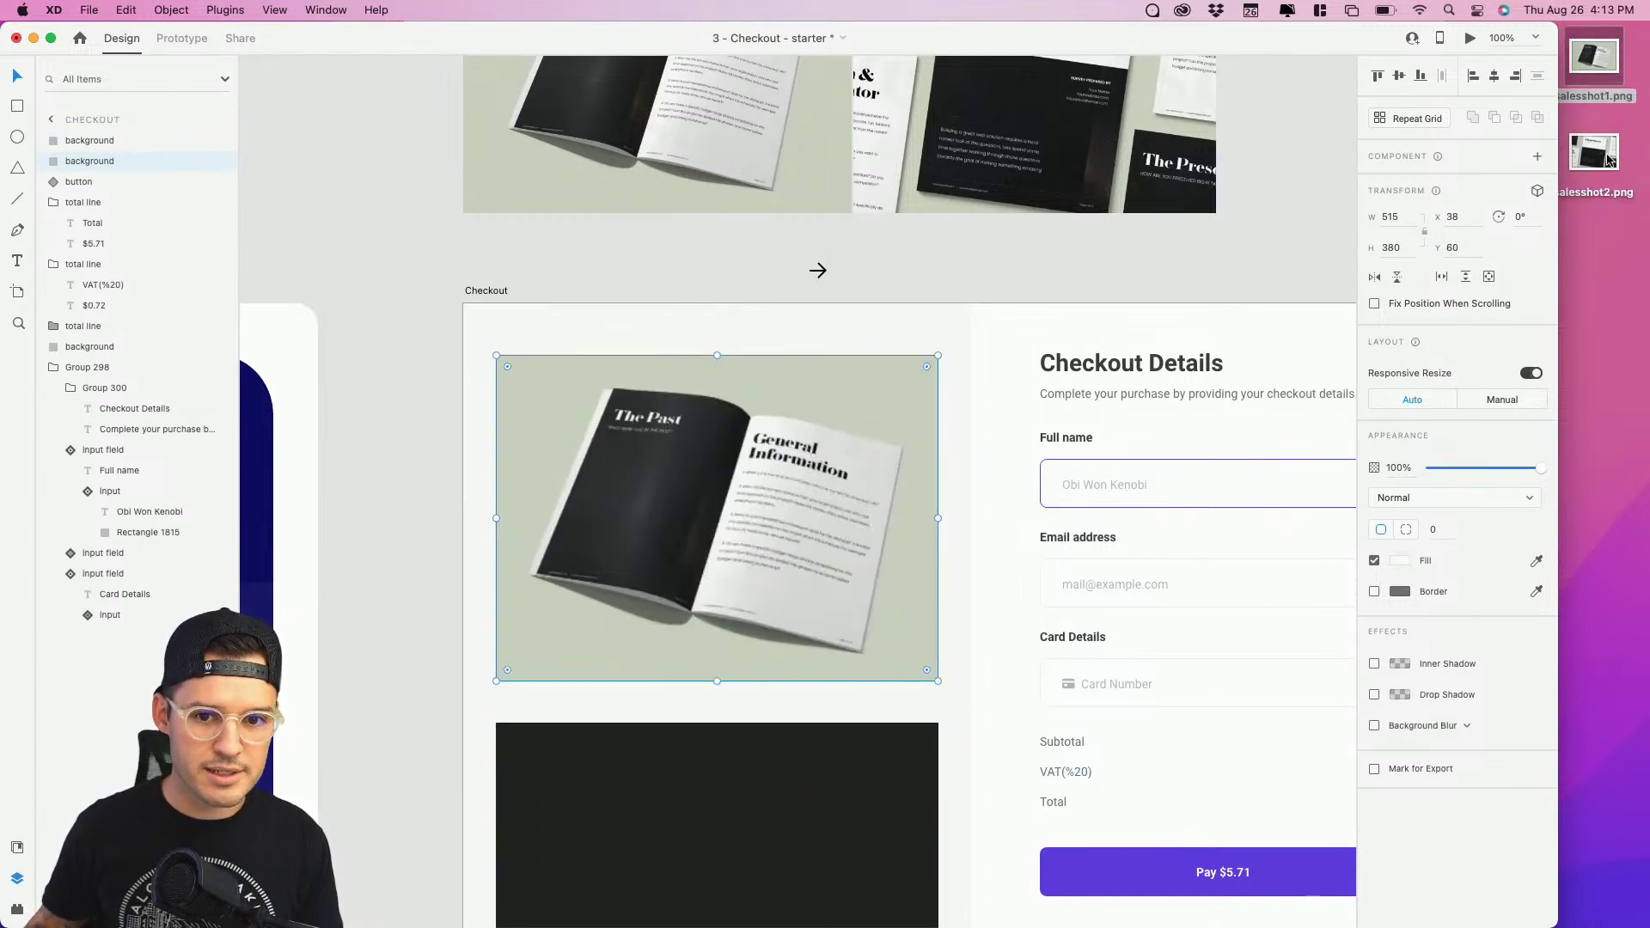
{"action": "left_click_drag", "start_coordinate": [1609, 160], "coordinate": [763, 803]}
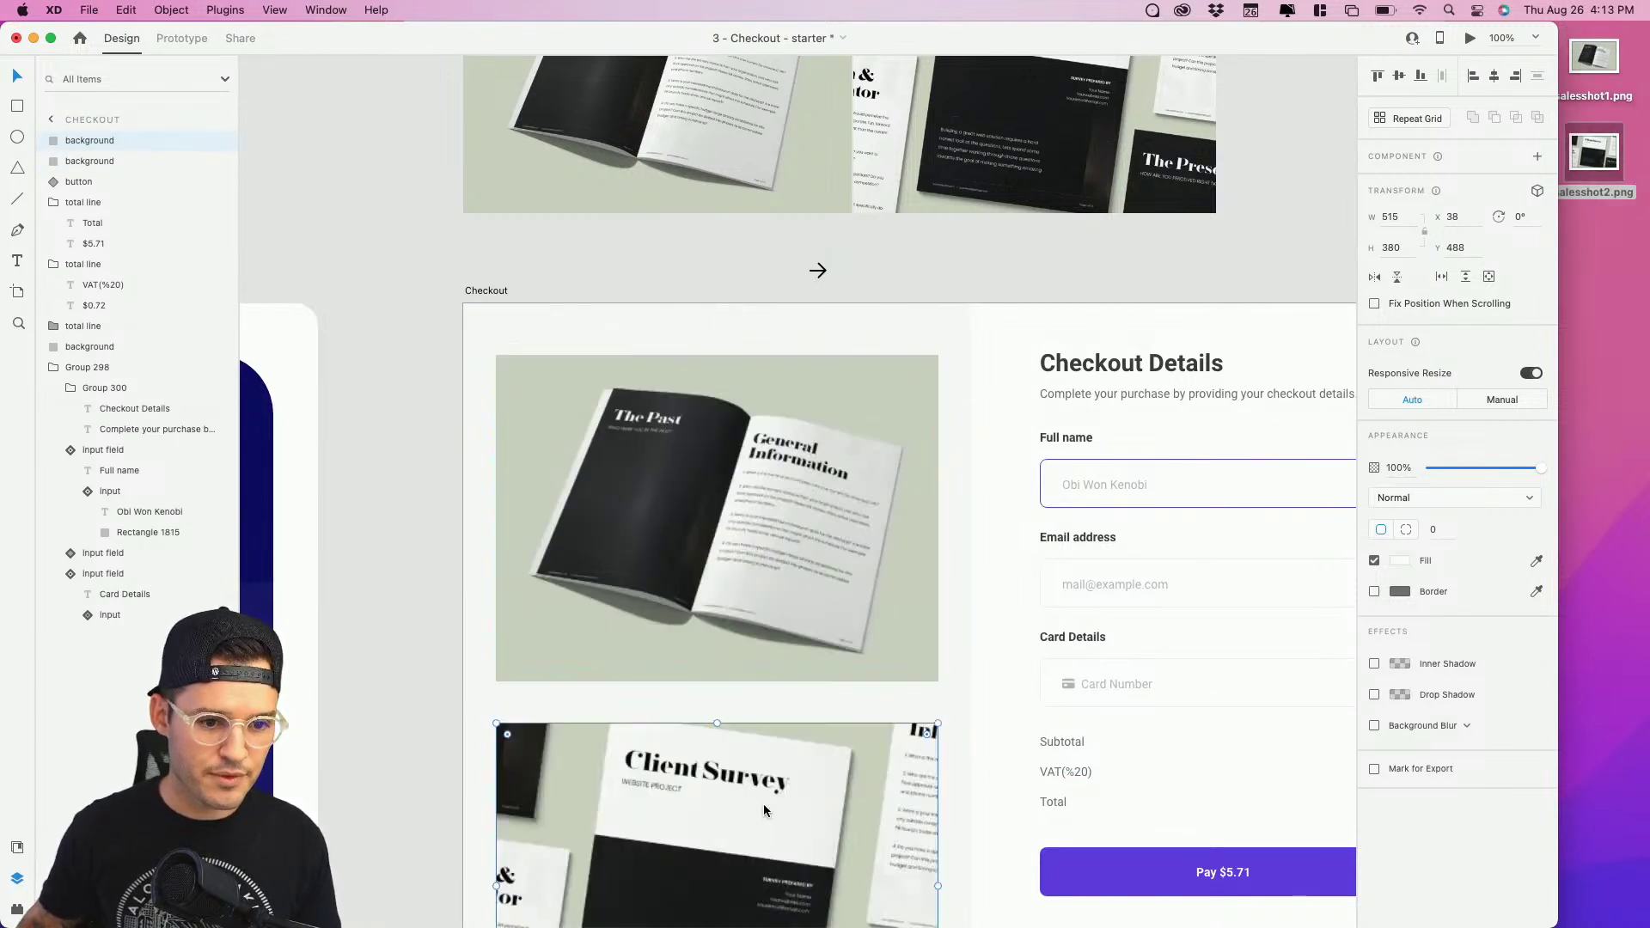
{"action": "left_click", "coordinate": [410, 479]}
{"action": "scroll", "coordinate": [404, 387], "scroll_direction": "down", "scroll_amount": 5}
{"action": "double_click", "coordinate": [969, 41]}
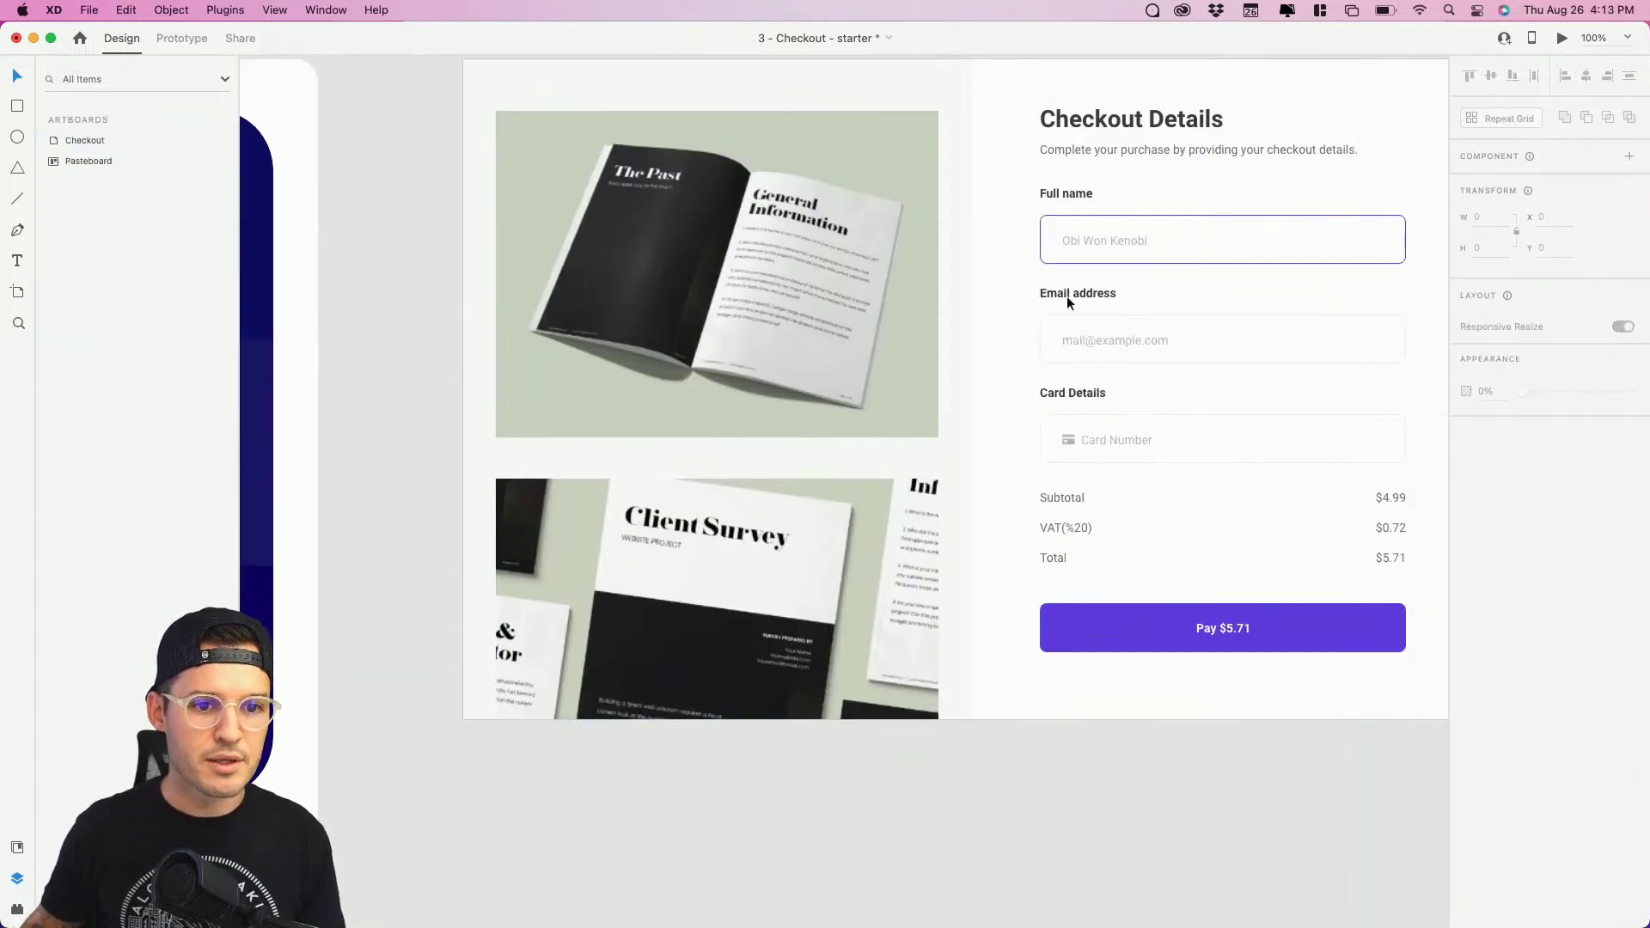
{"action": "key", "text": "super+s"}
Step: Duplicate the open-book image rectangle in place and fill the copy with solid black
{"action": "scroll", "coordinate": [374, 312], "scroll_direction": "up", "scroll_amount": 2}
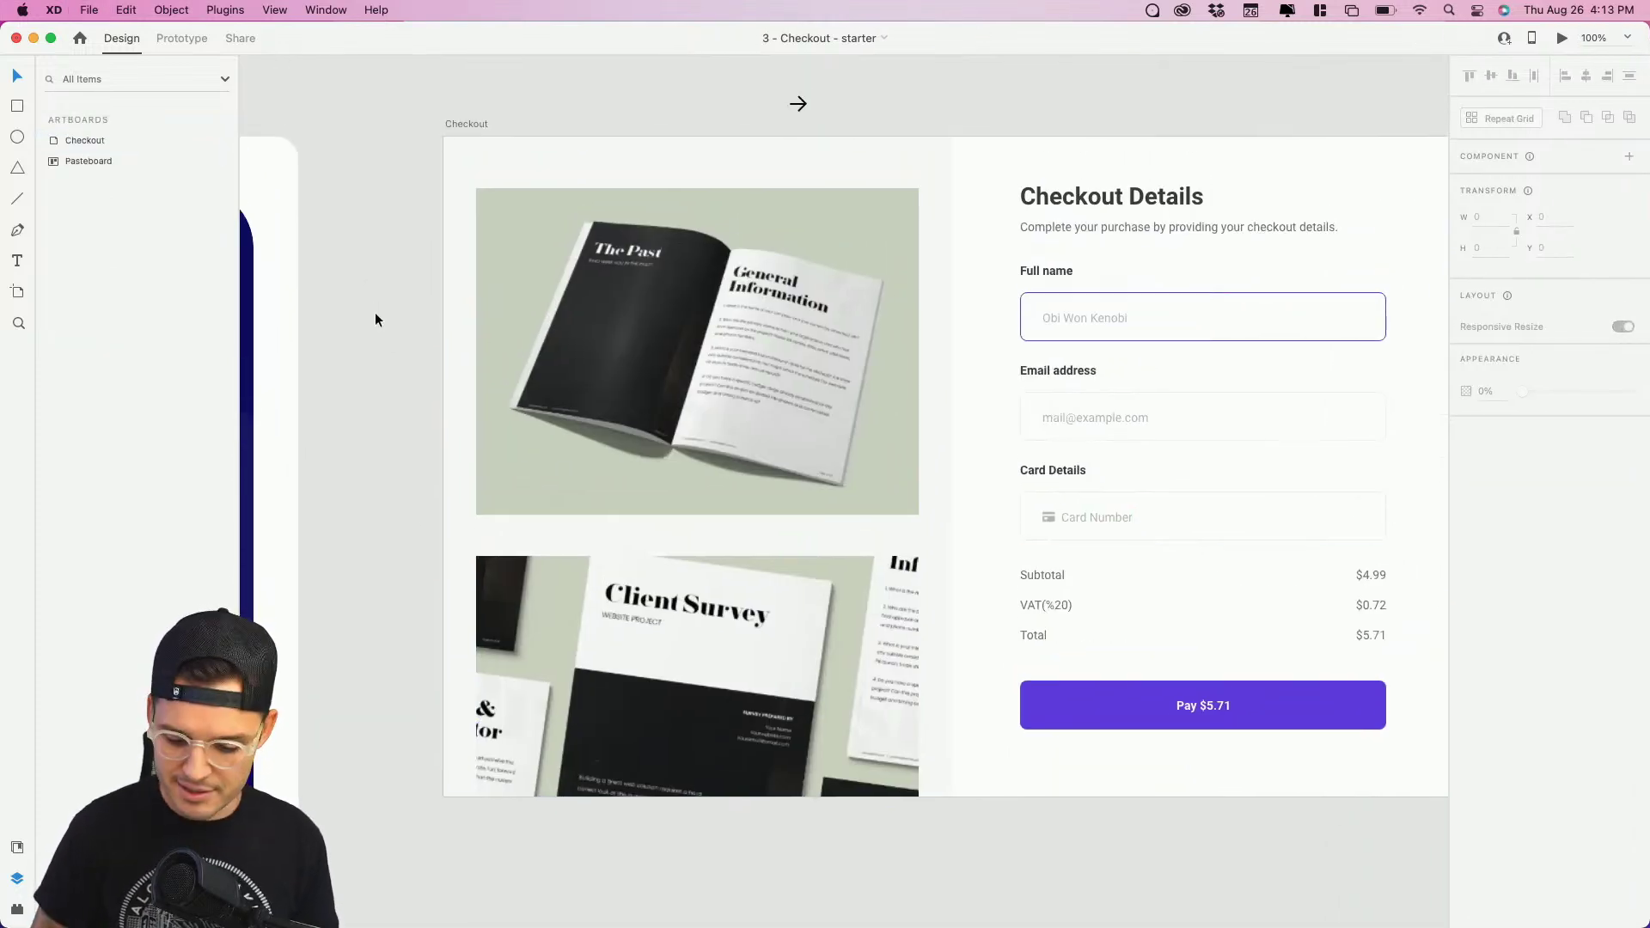
{"action": "key", "text": "super+equal"}
{"action": "scroll", "coordinate": [452, 353], "scroll_direction": "up", "scroll_amount": 3}
{"action": "left_click", "coordinate": [528, 390]}
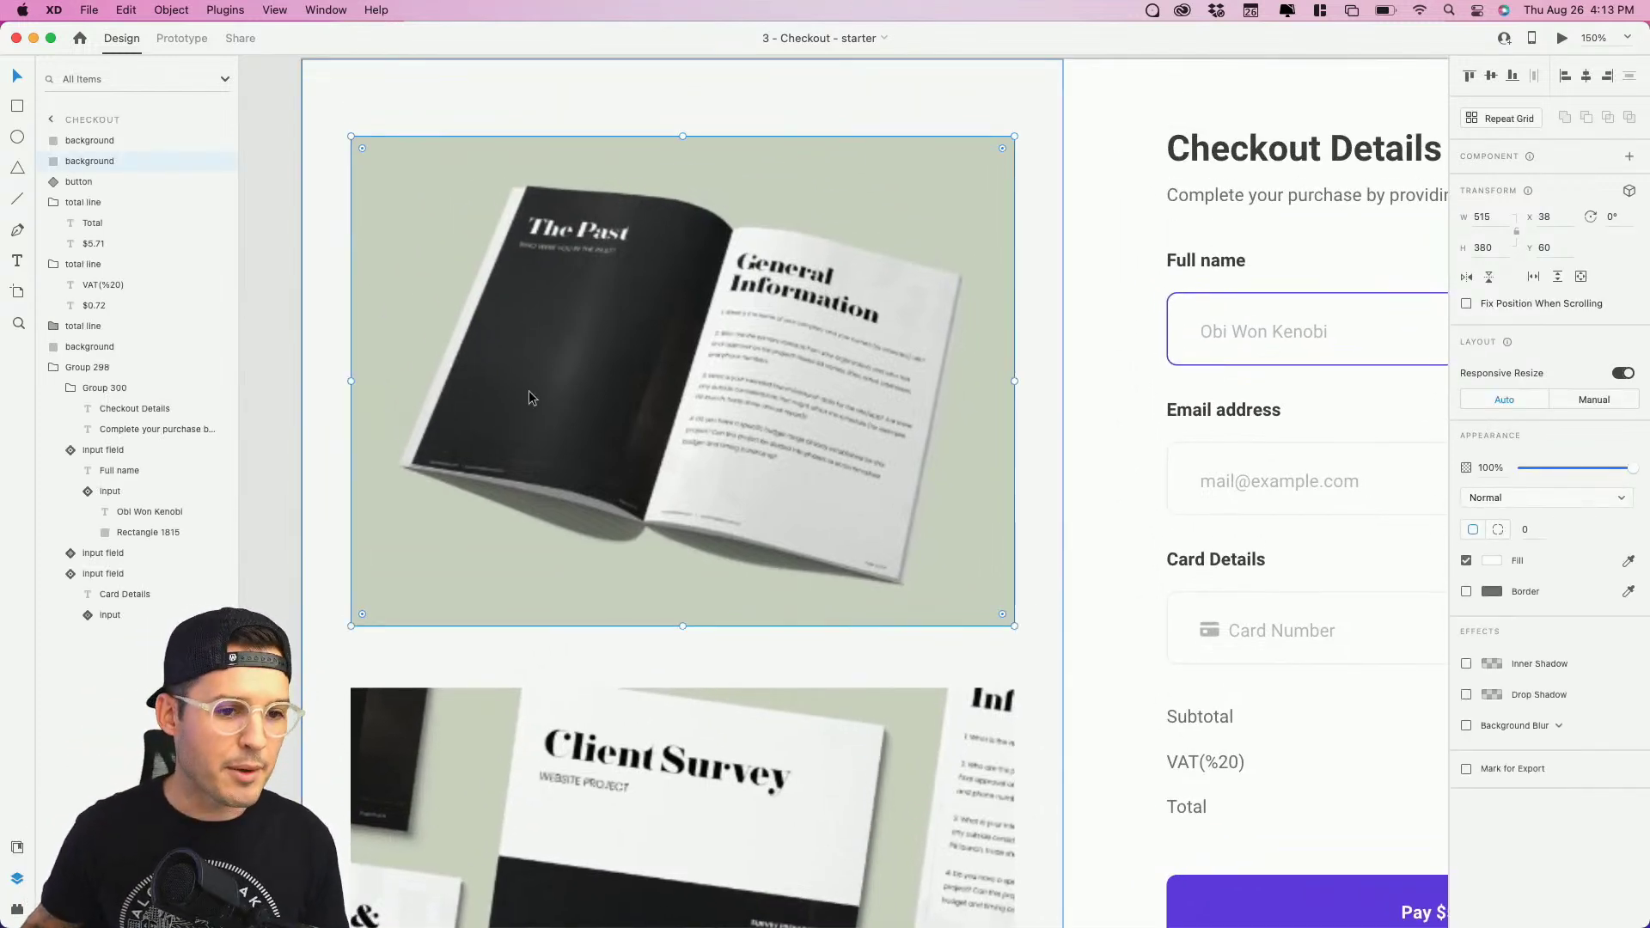
{"action": "key", "text": "super+d"}
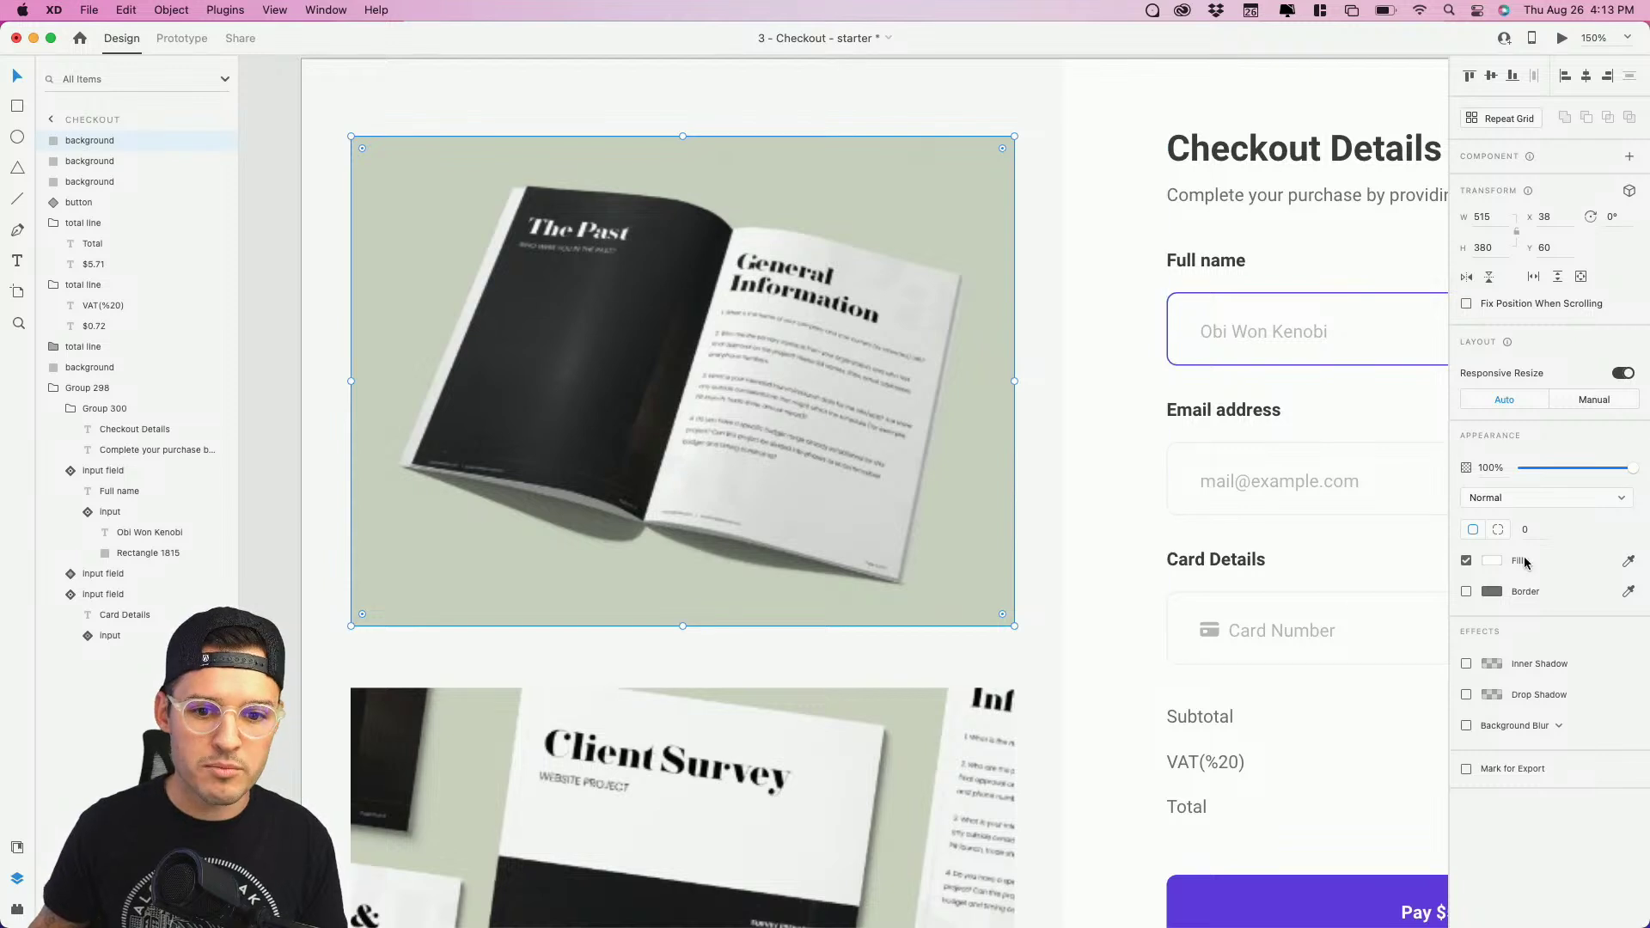
{"action": "left_click", "coordinate": [1492, 561]}
{"action": "left_click", "coordinate": [786, 460]}
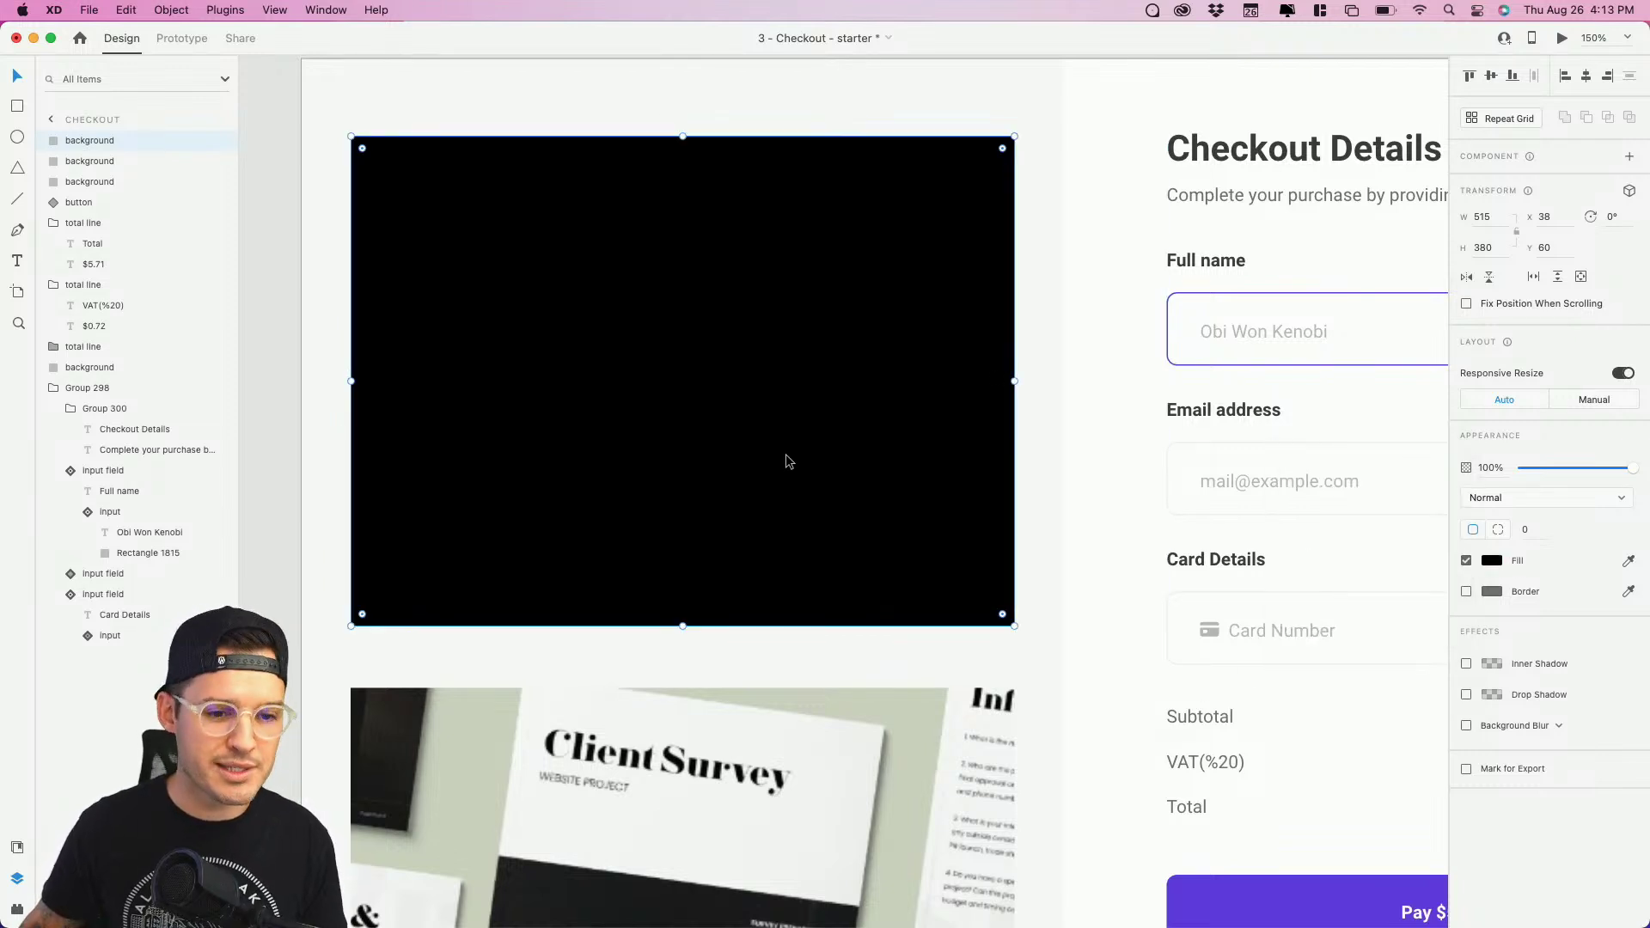
Step: Slide the black rectangle off the book image to X -149 and move the Client Survey image up beside the book image
{"action": "left_click_drag", "start_coordinate": [799, 416], "coordinate": [557, 418]}
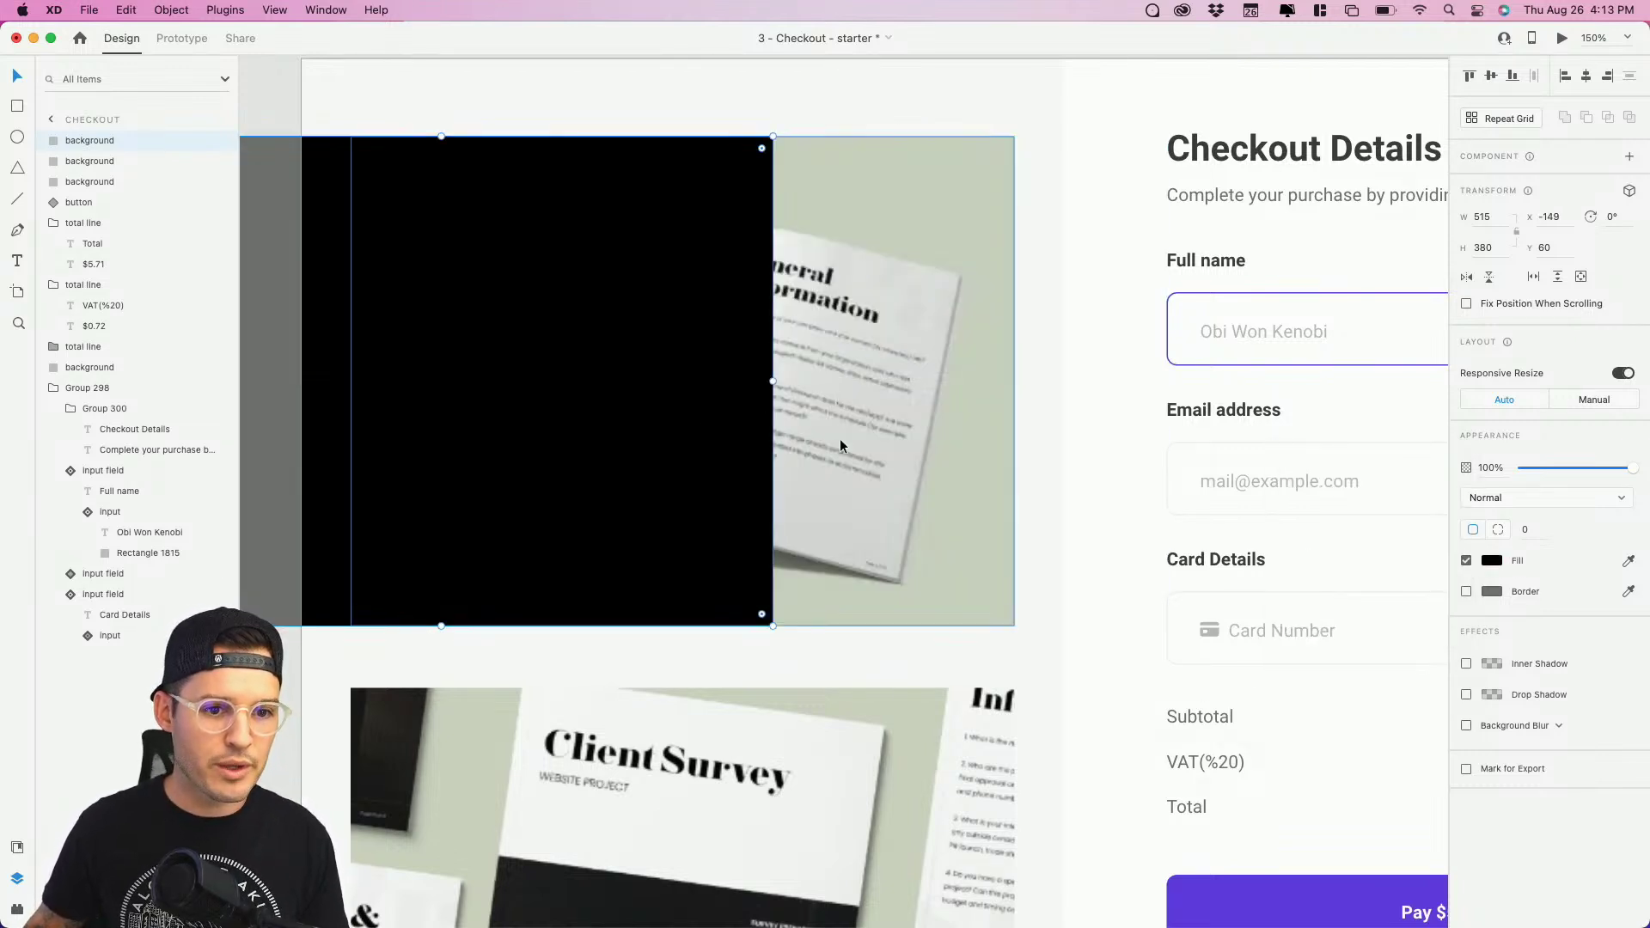
{"action": "left_click_drag", "start_coordinate": [631, 807], "coordinate": [1333, 282]}
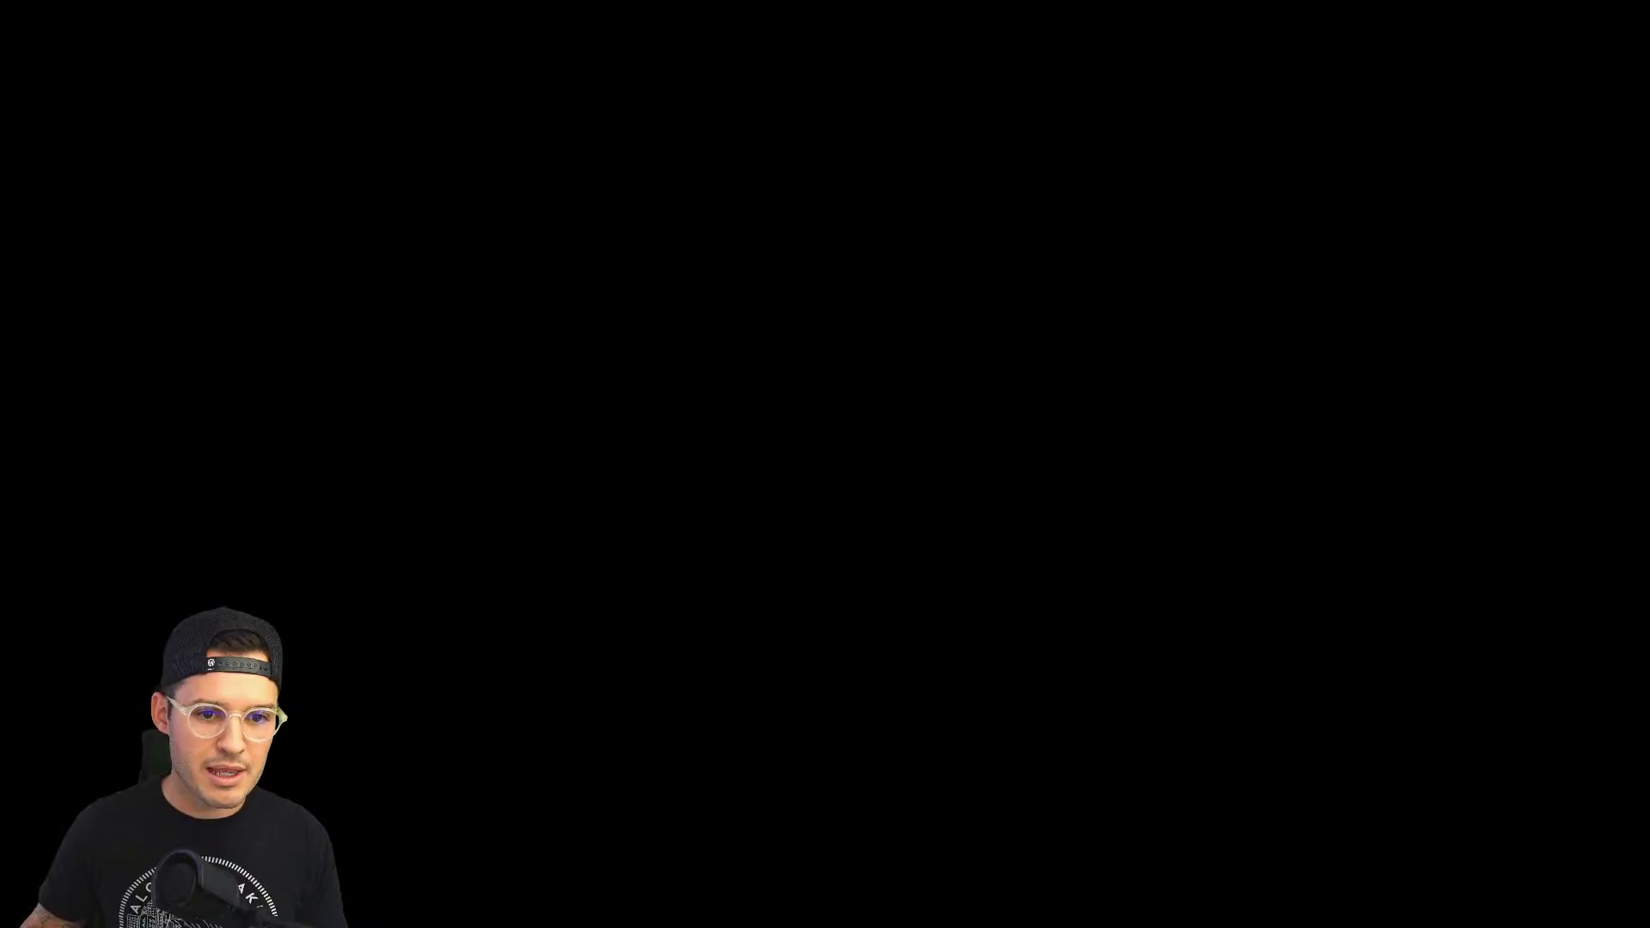
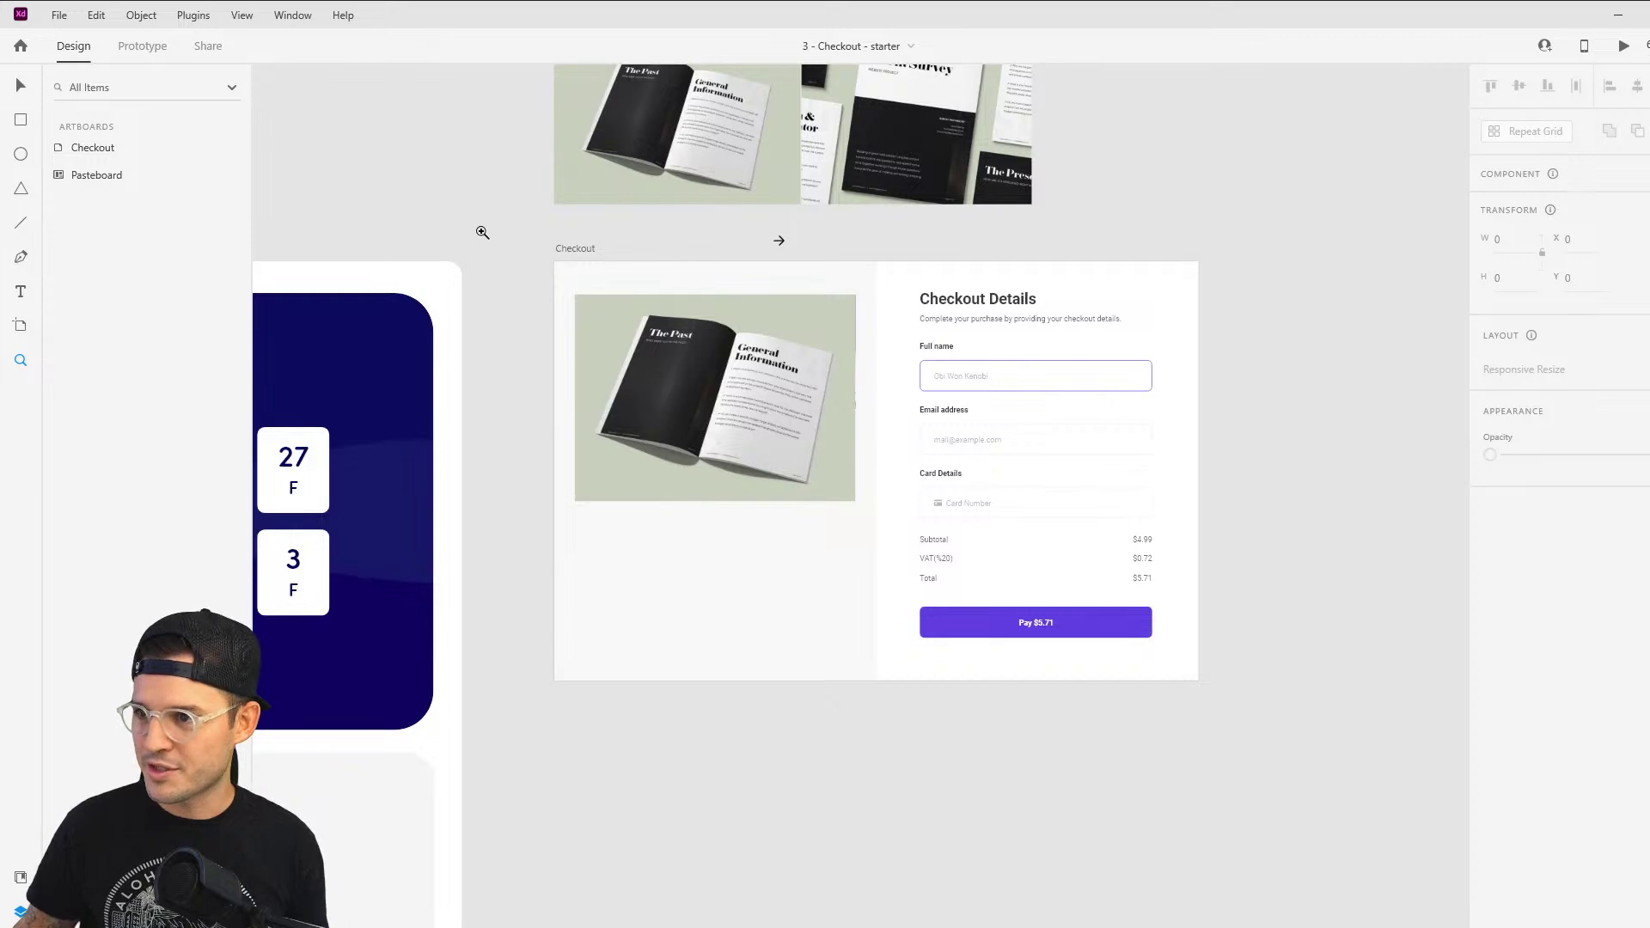
Step: Inspect the product image mask group on the Checkout artboard and round its frame's corners to a radius of 10
{"action": "left_click_drag", "start_coordinate": [486, 241], "coordinate": [1100, 640]}
{"action": "key", "text": "v"}
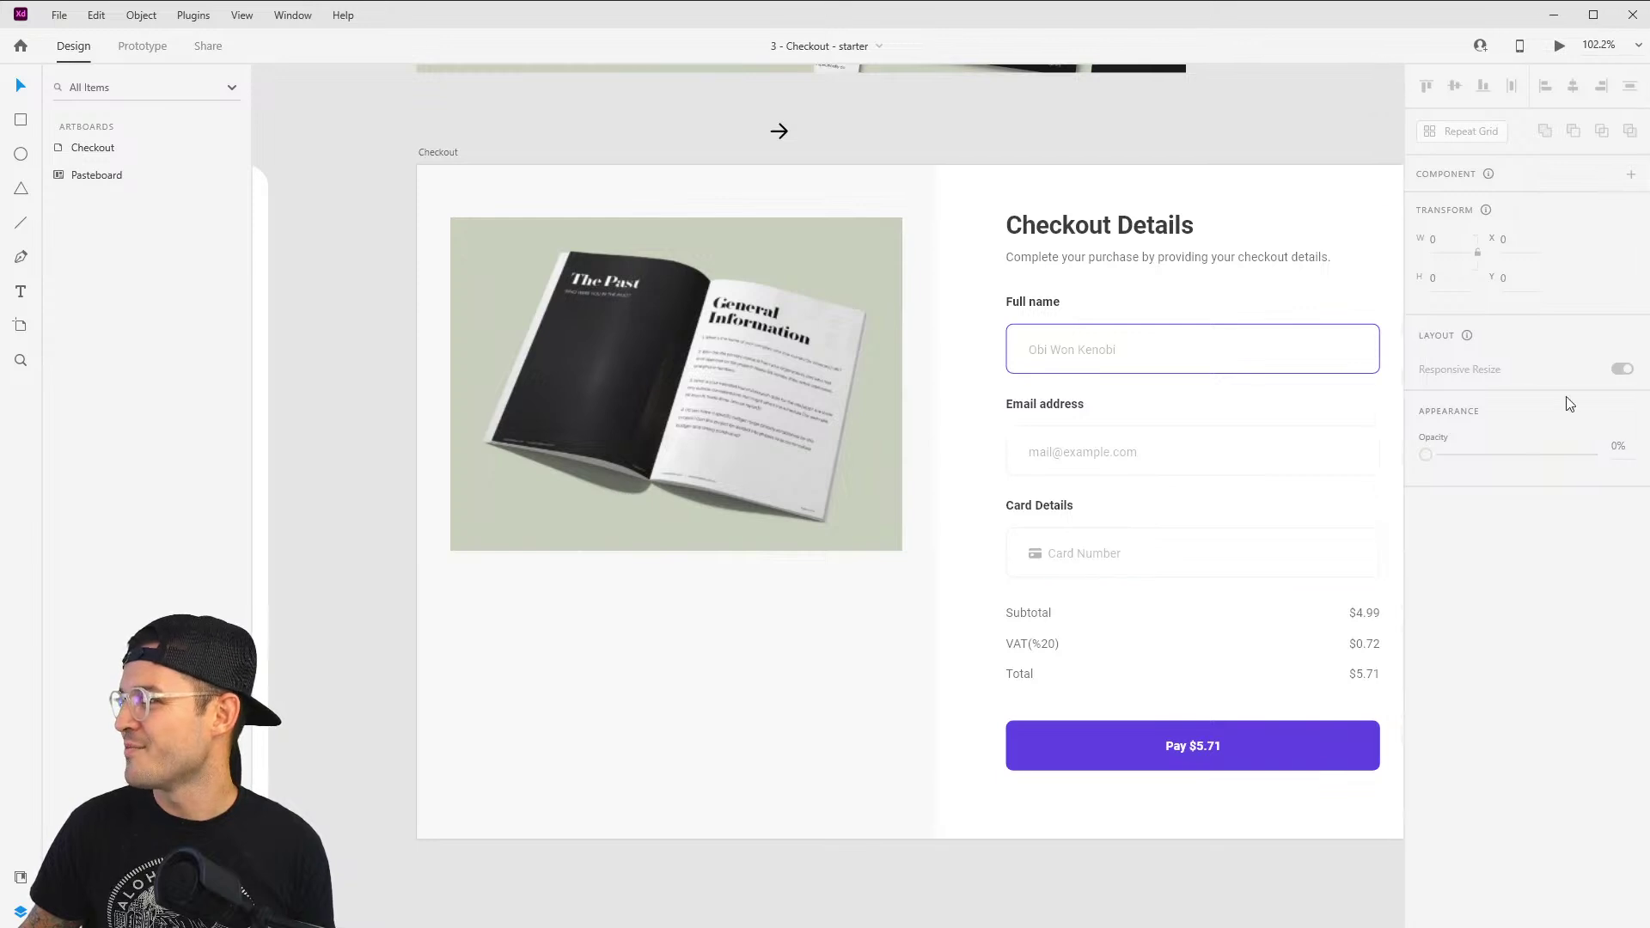
{"action": "scroll", "coordinate": [828, 451], "scroll_direction": "down", "scroll_amount": 1}
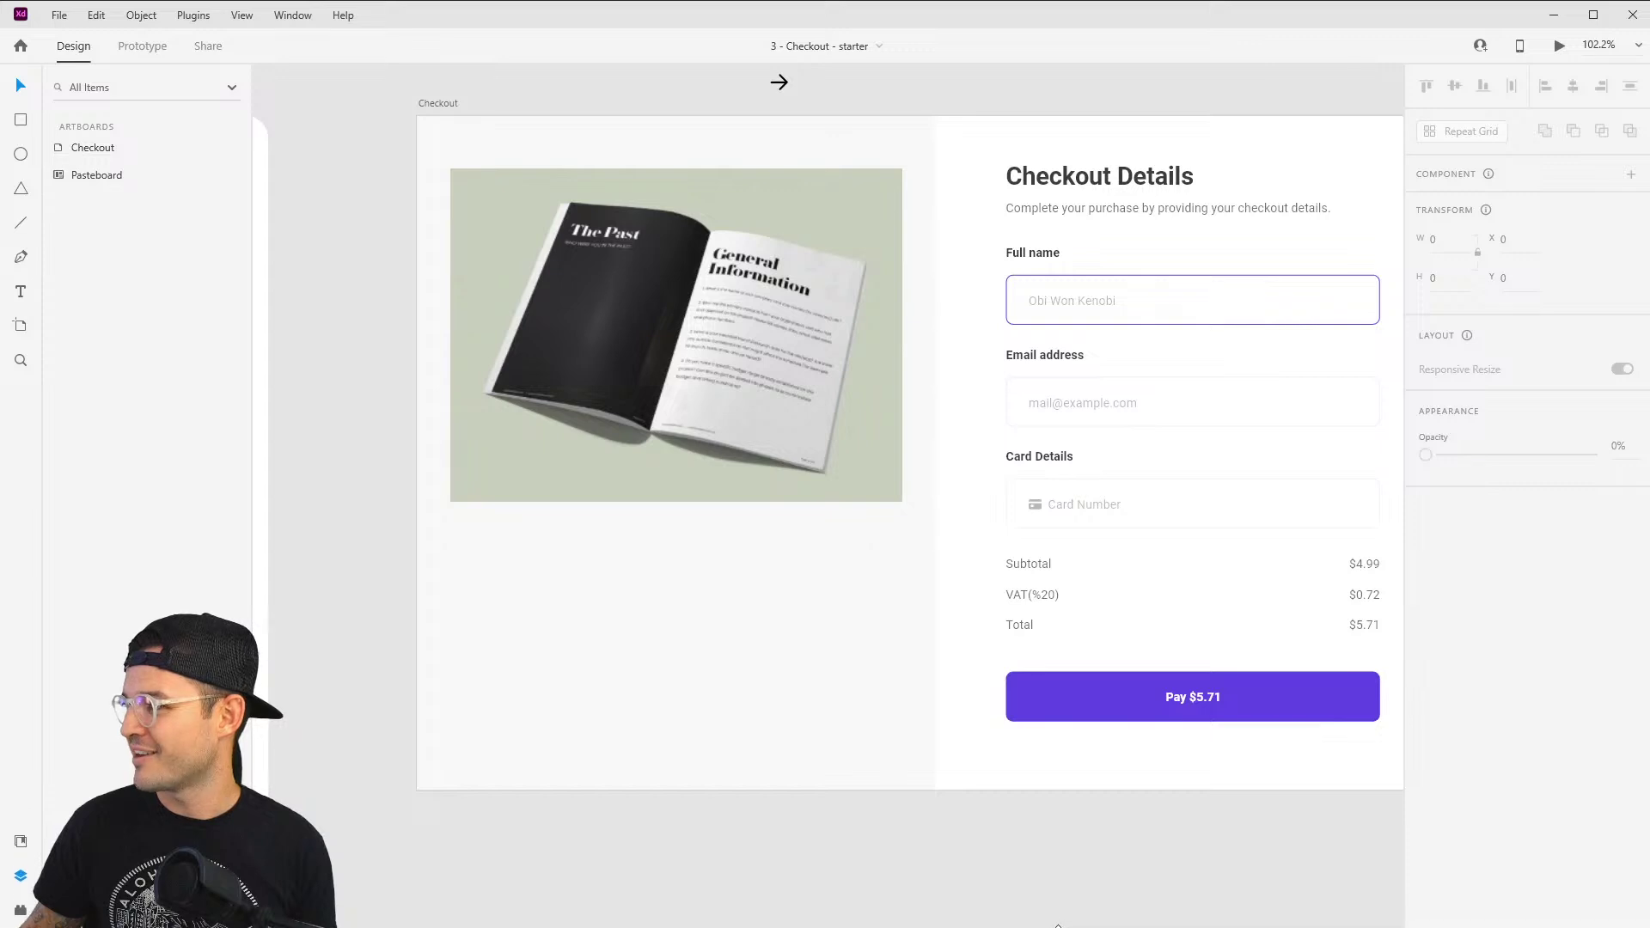
{"action": "left_click_drag", "start_coordinate": [706, 450], "coordinate": [617, 506]}
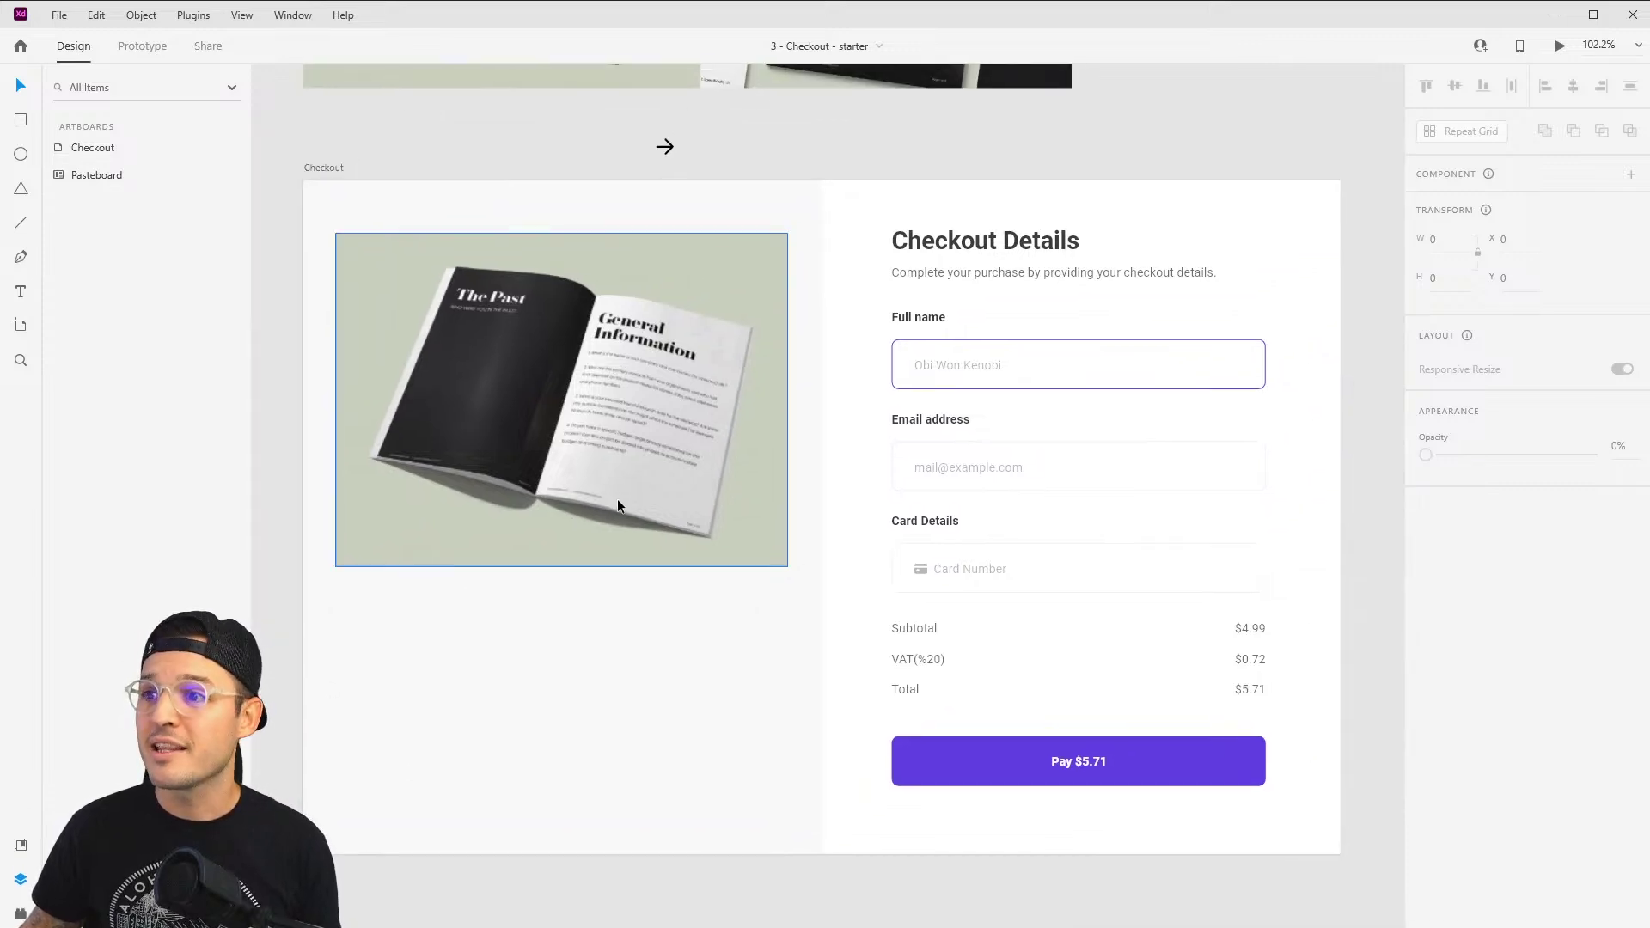
{"action": "left_click", "coordinate": [610, 440]}
{"action": "left_click", "coordinate": [61, 152]}
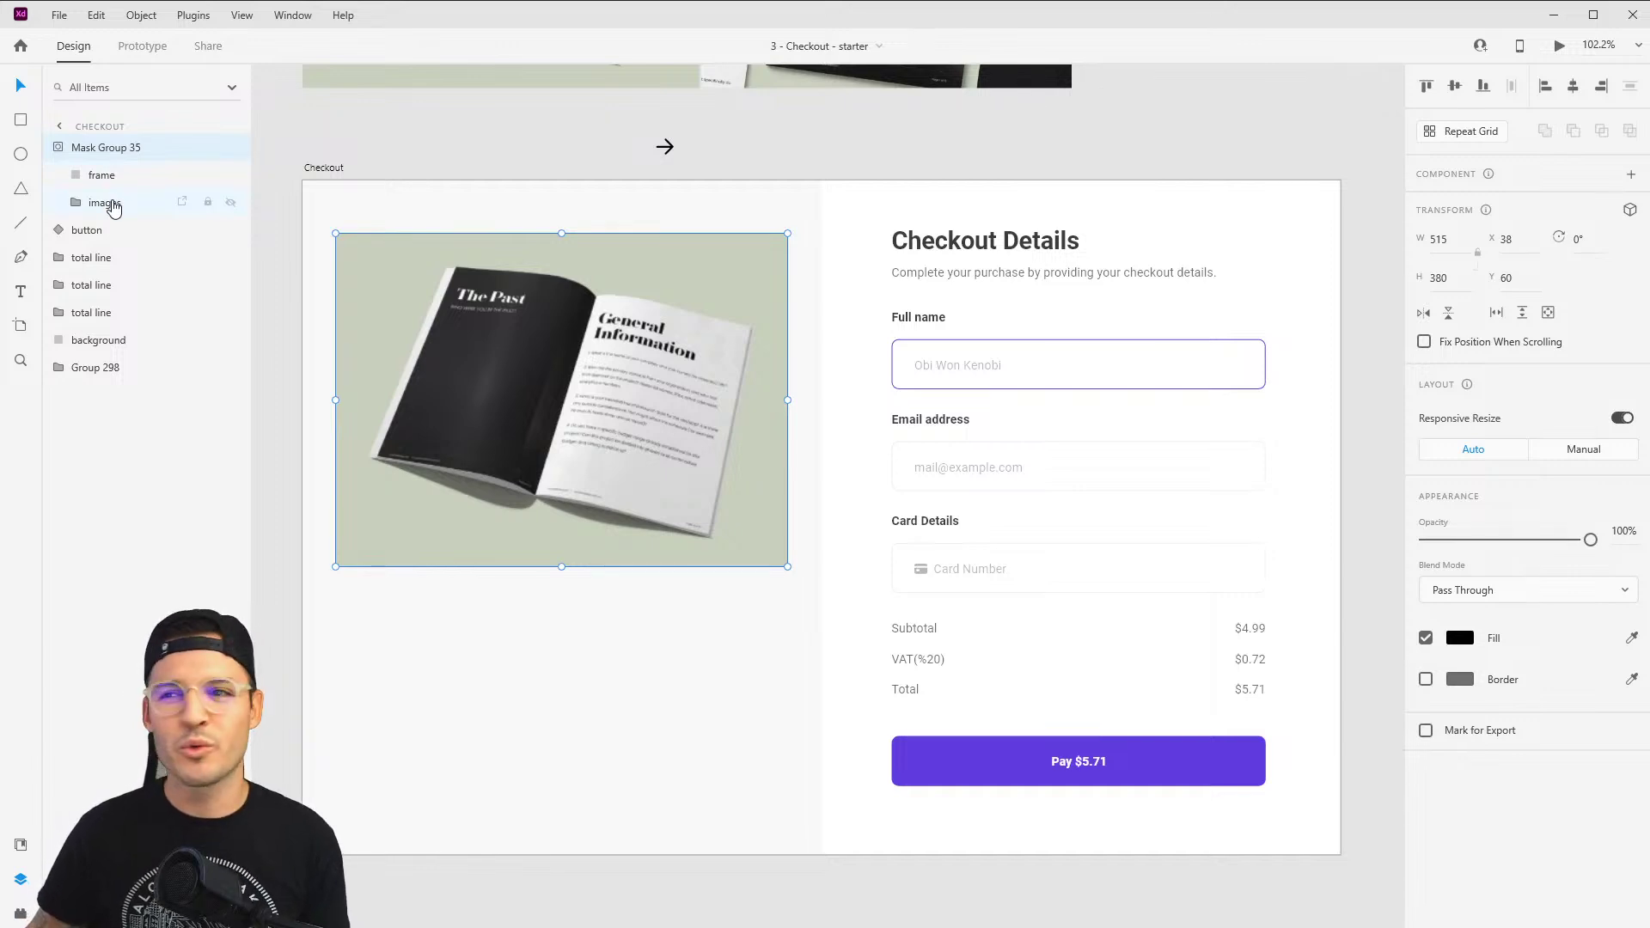
{"action": "left_click", "coordinate": [114, 206]}
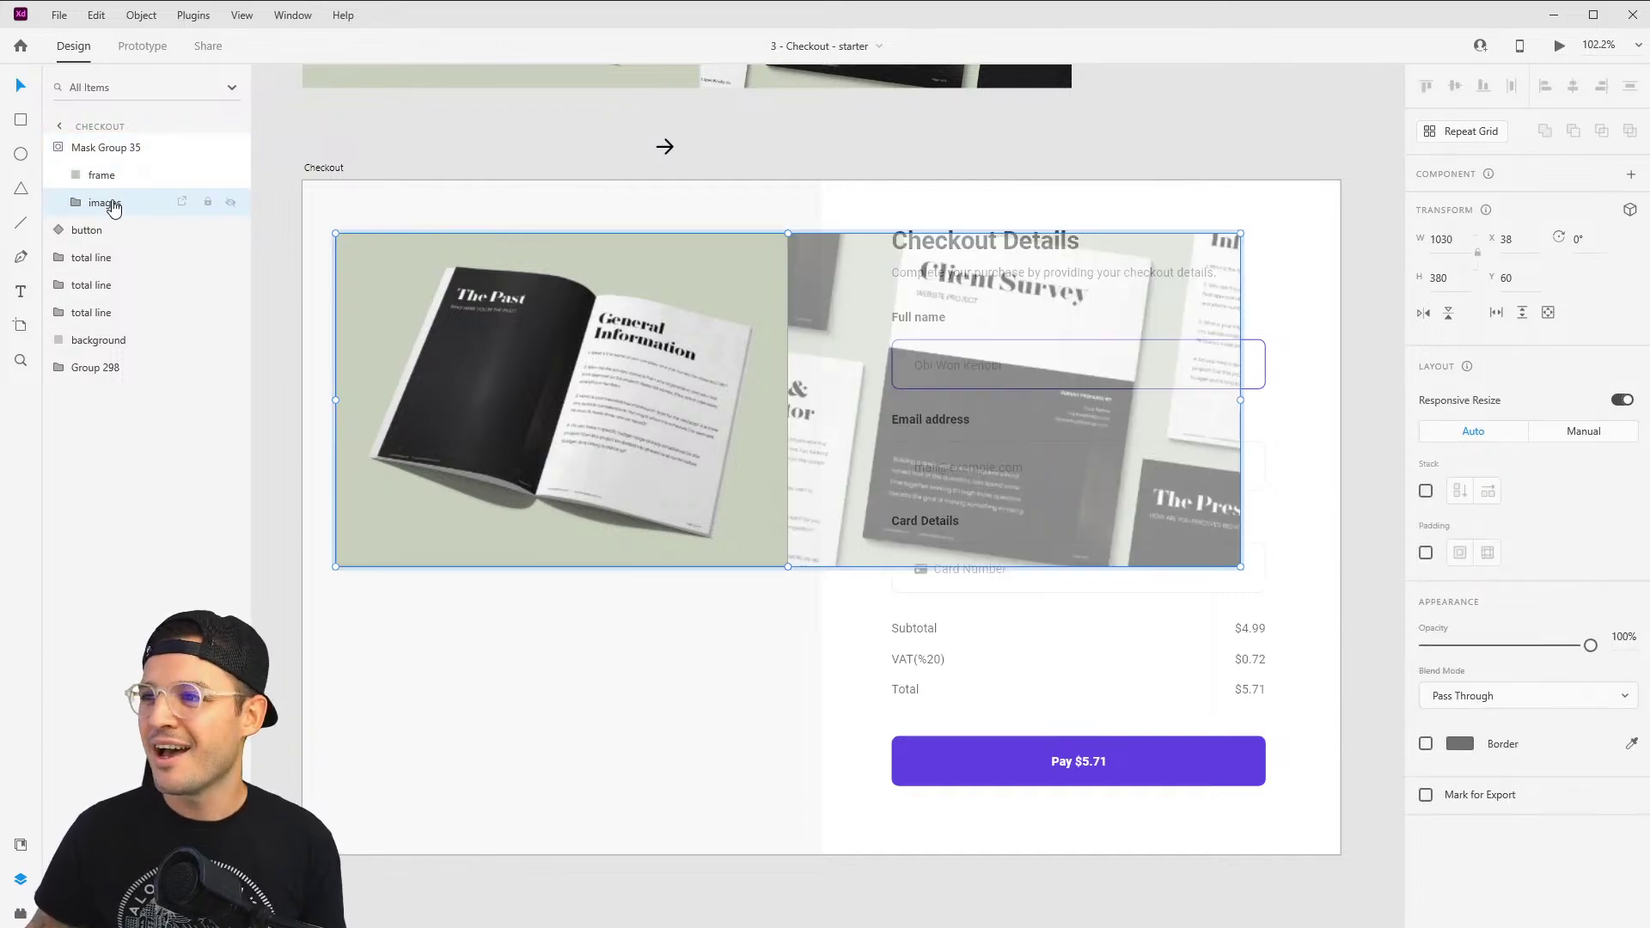
{"action": "left_click", "coordinate": [118, 179]}
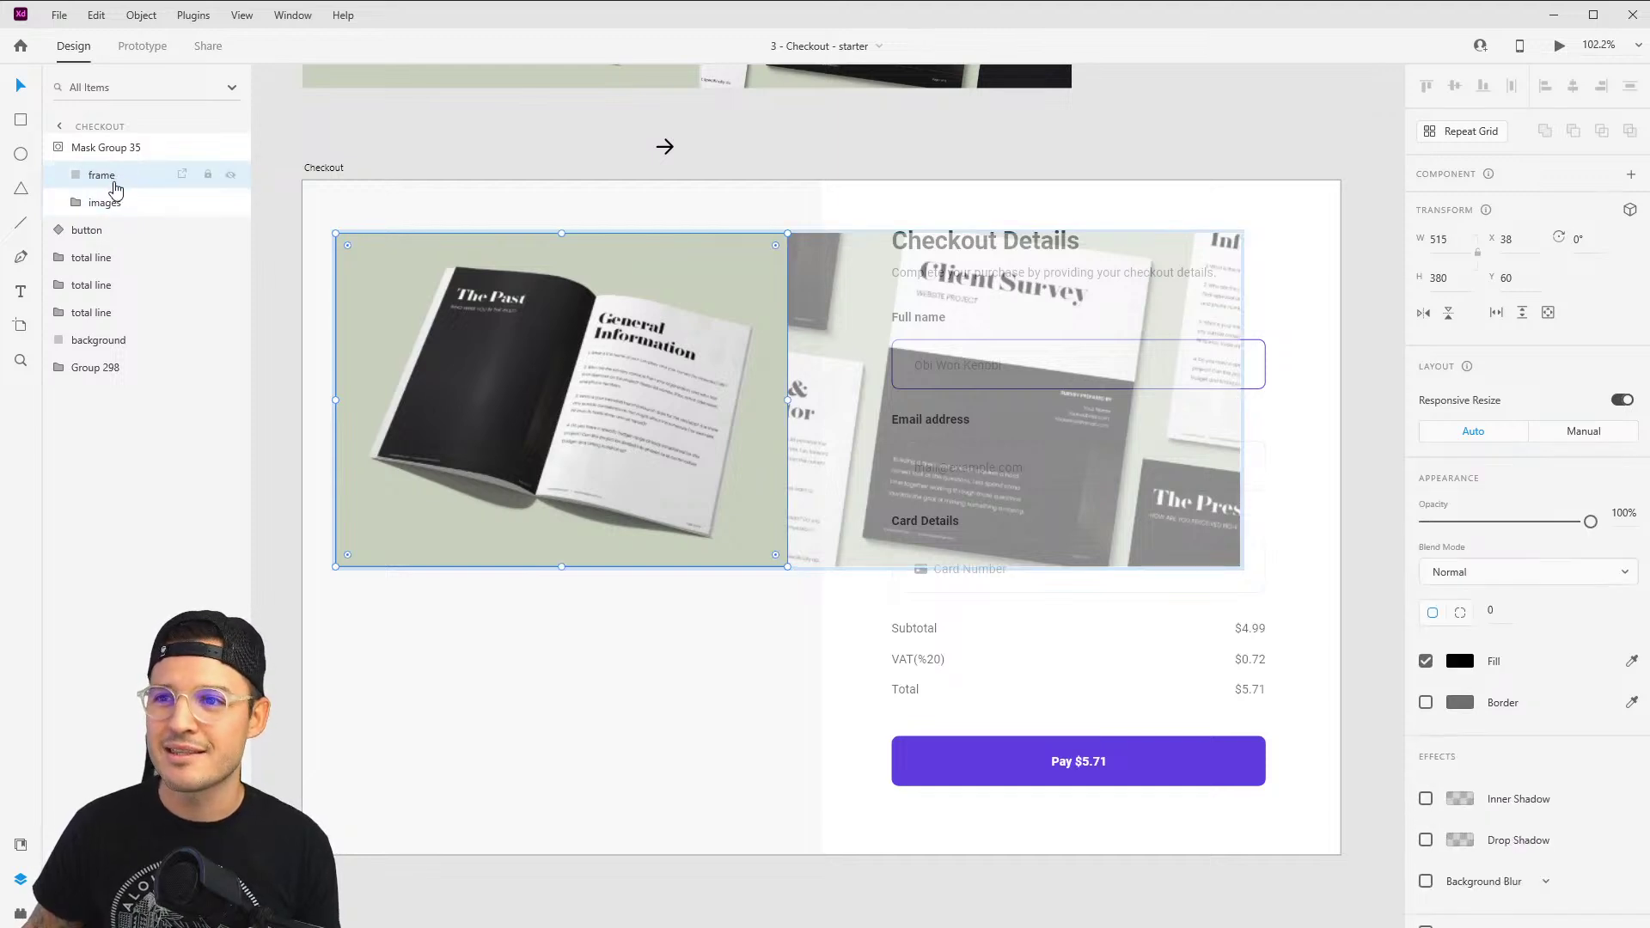
{"action": "left_click_drag", "start_coordinate": [348, 246], "coordinate": [356, 255]}
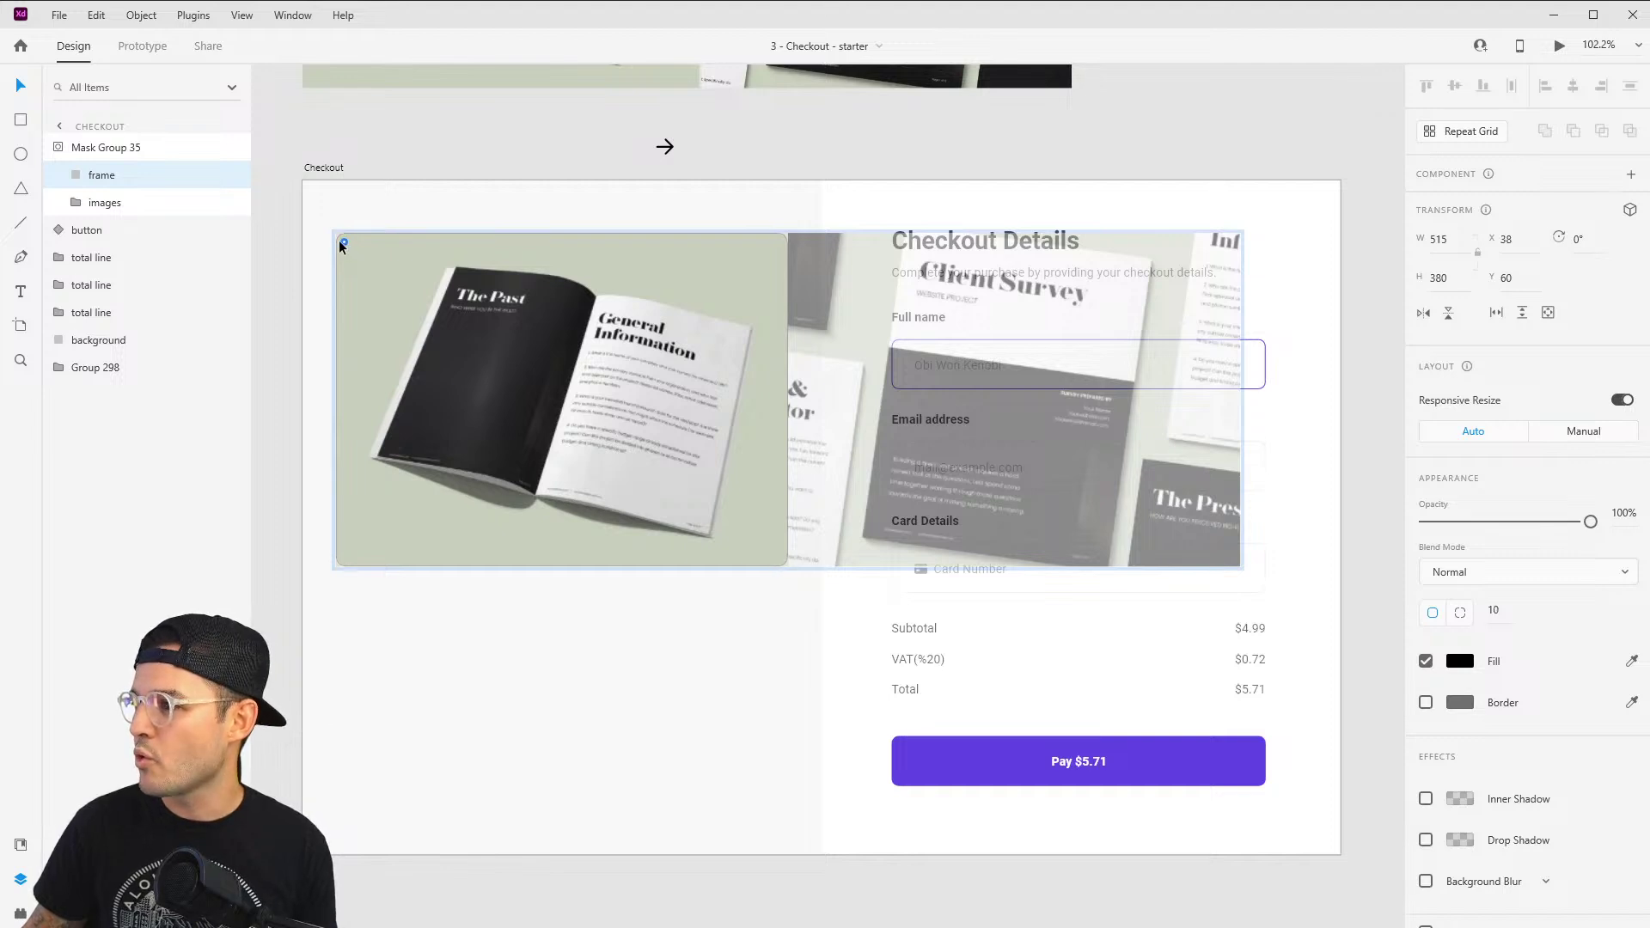
{"action": "left_click_drag", "start_coordinate": [339, 242], "coordinate": [340, 242]}
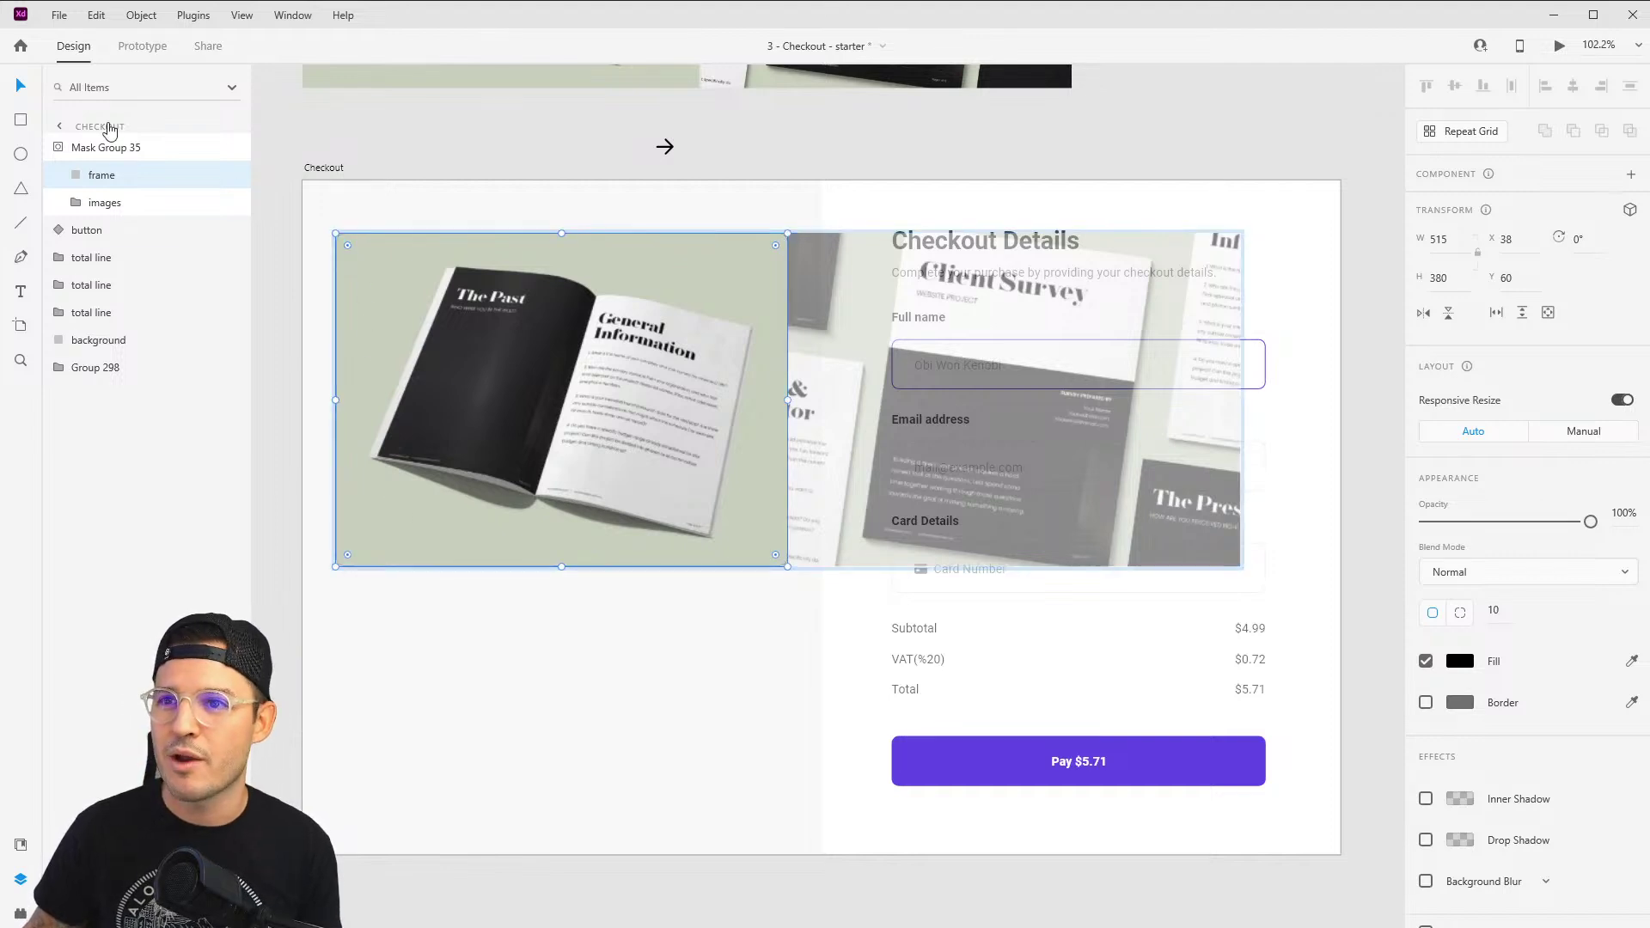
Step: Rename the product image mask group as "slider"
{"action": "left_click", "coordinate": [94, 147]}
{"action": "double_click", "coordinate": [77, 148]}
{"action": "key", "text": "BackSpace"}
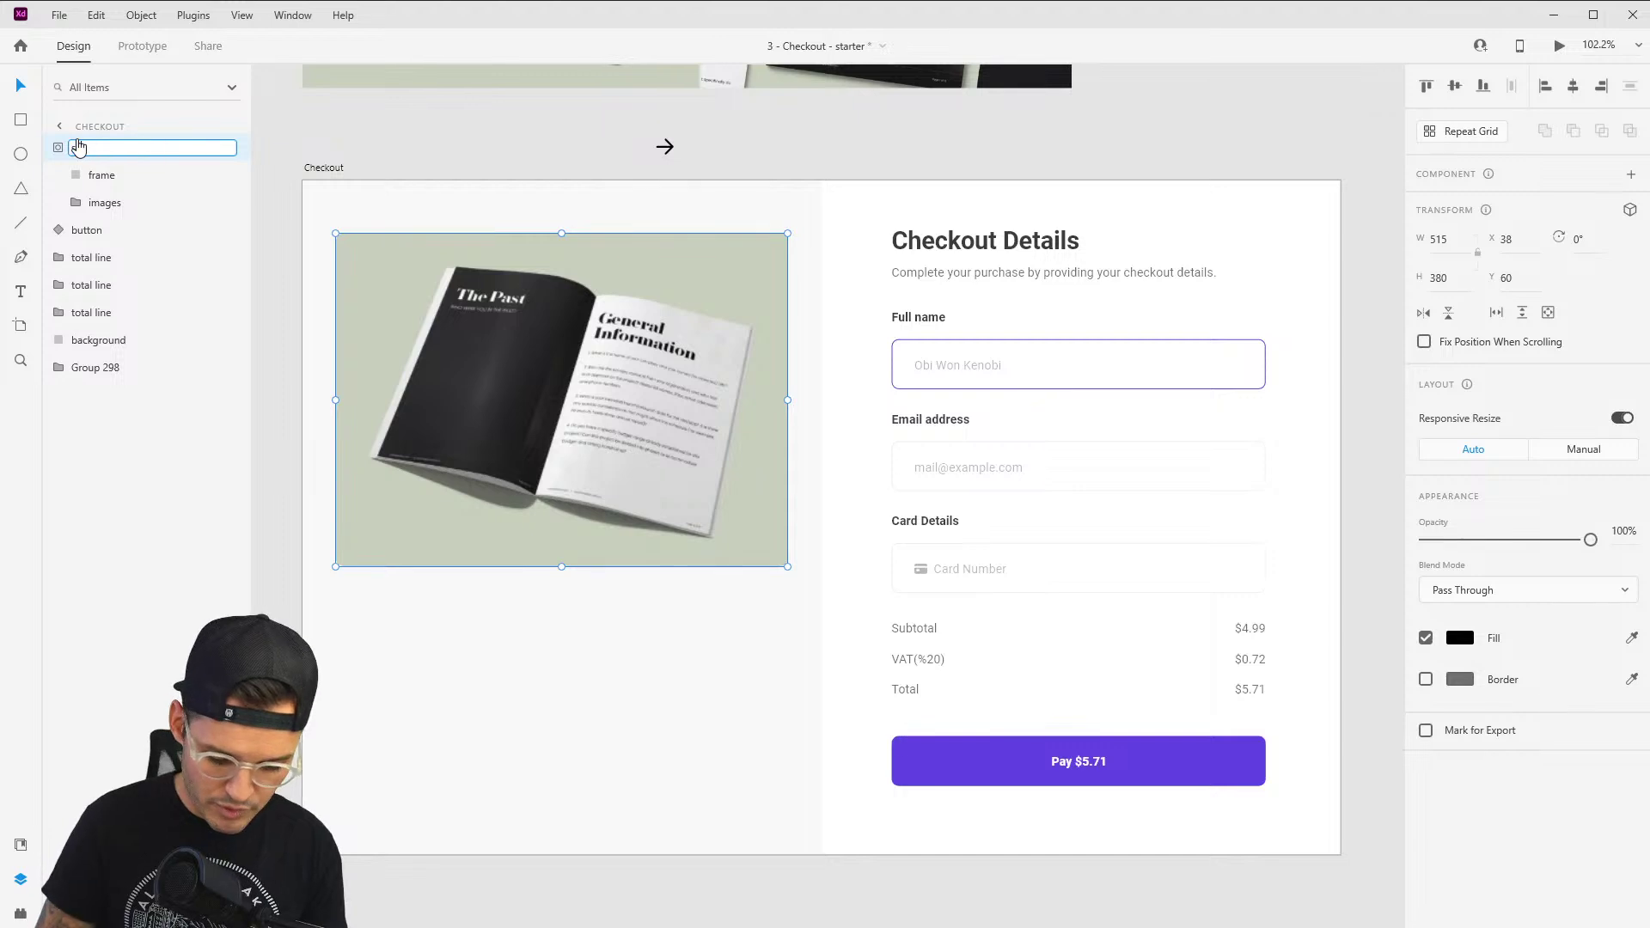
{"action": "type", "text": "slider"}
{"action": "key", "text": "Return"}
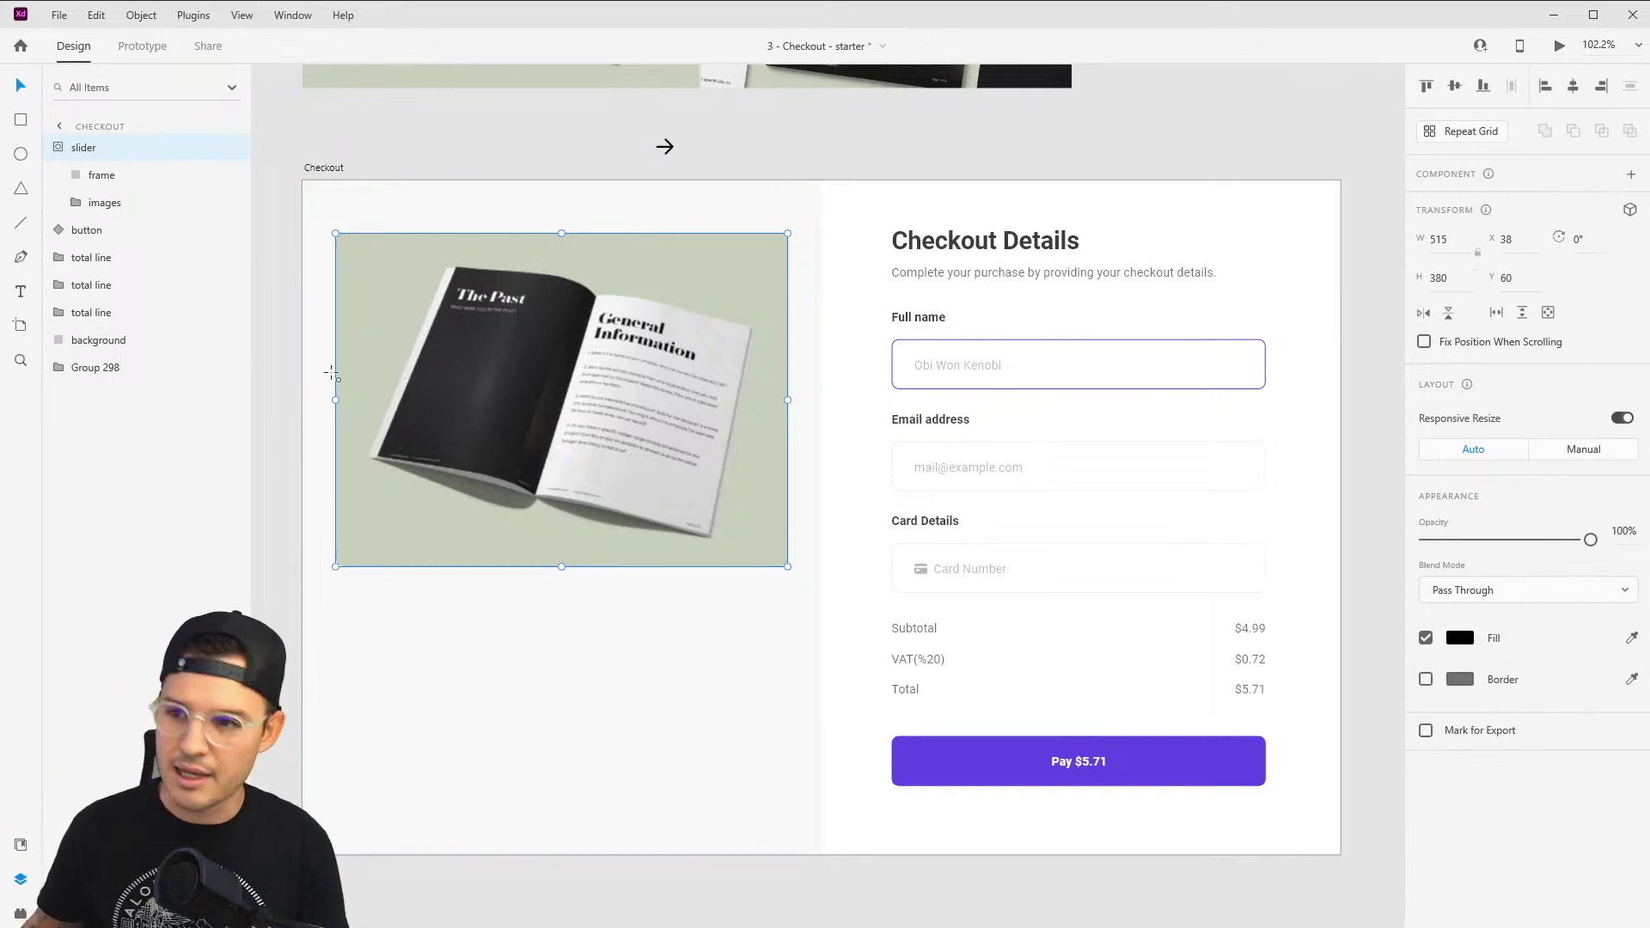
Step: Draw a borderless 52 by 52 circle centered on the slider's left edge and sample its fill from the light background panel
{"action": "key", "text": "e"}
{"action": "mouse_move", "coordinate": [324, 381]}
{"action": "left_mouse_down"}
{"action": "mouse_move", "coordinate": [369, 426]}
{"action": "mouse_move", "coordinate": [359, 400]}
{"action": "mouse_move", "coordinate": [342, 405]}
{"action": "left_mouse_up"}
{"action": "key", "text": "v"}
{"action": "left_click", "coordinate": [1426, 679]}
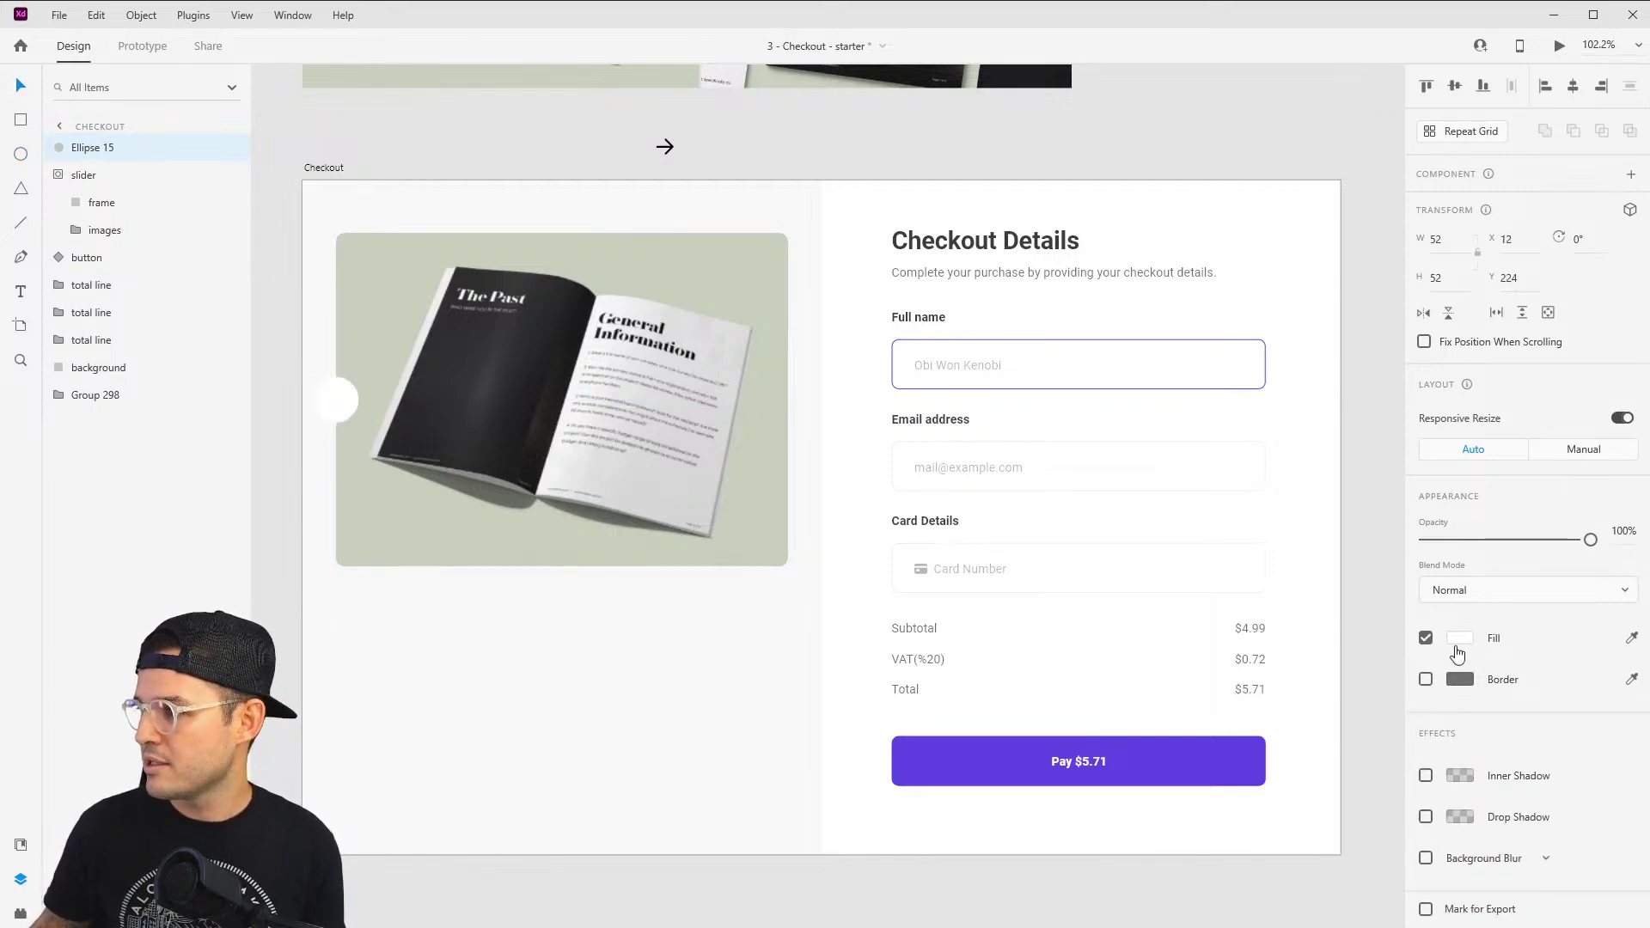
{"action": "left_click", "coordinate": [1631, 638]}
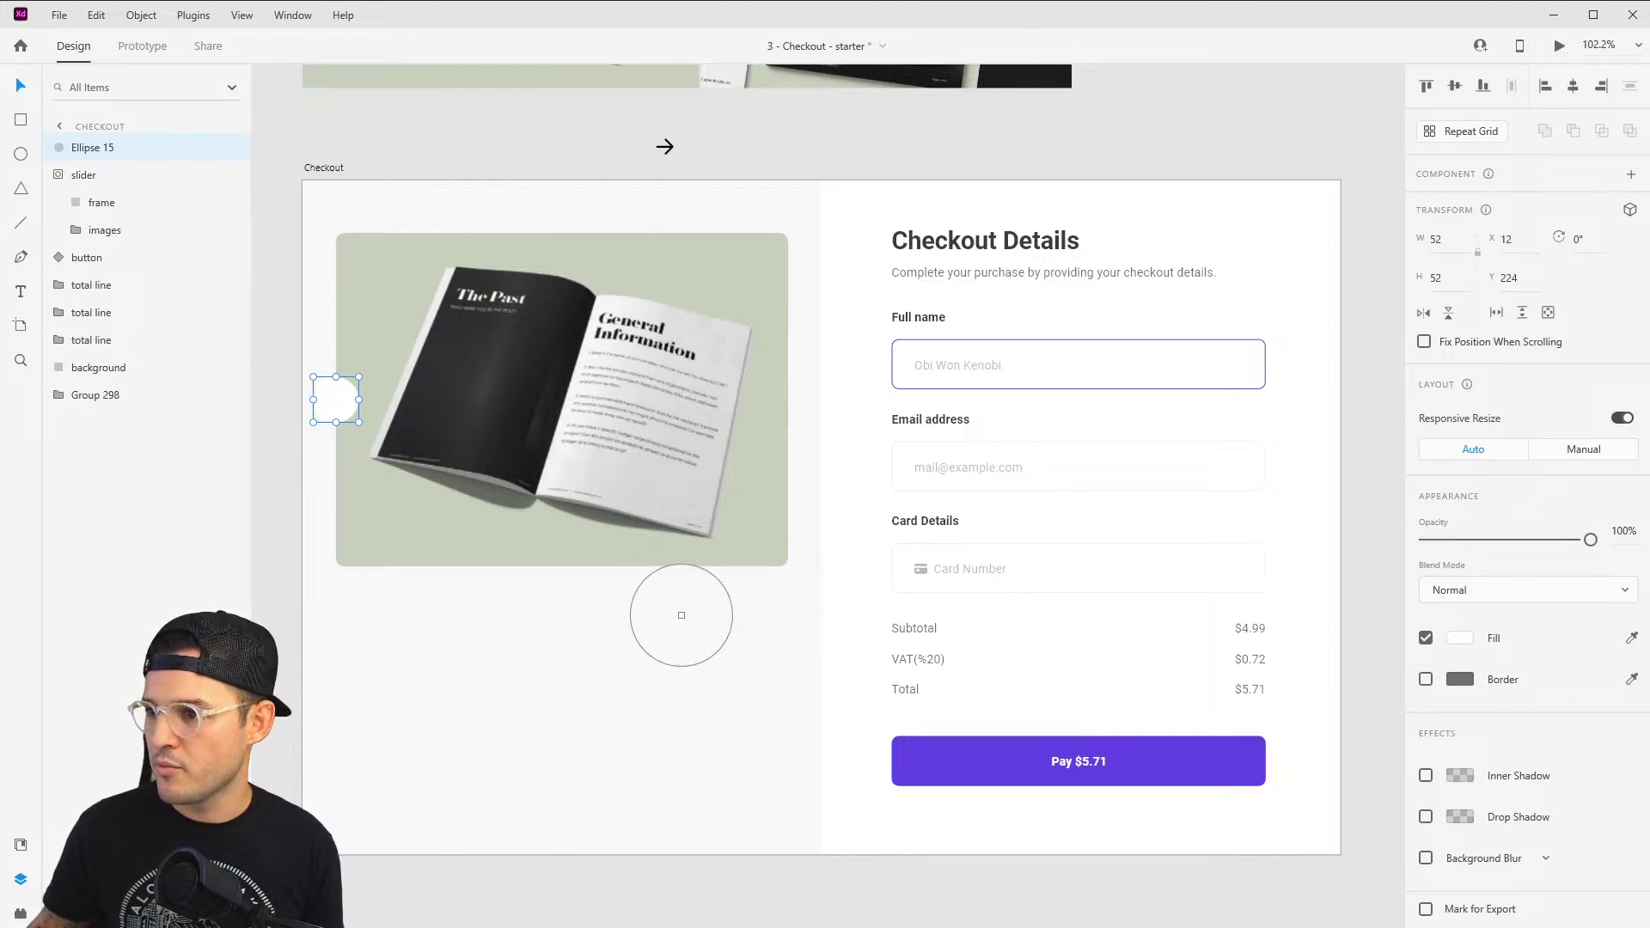
{"action": "left_click", "coordinate": [335, 397]}
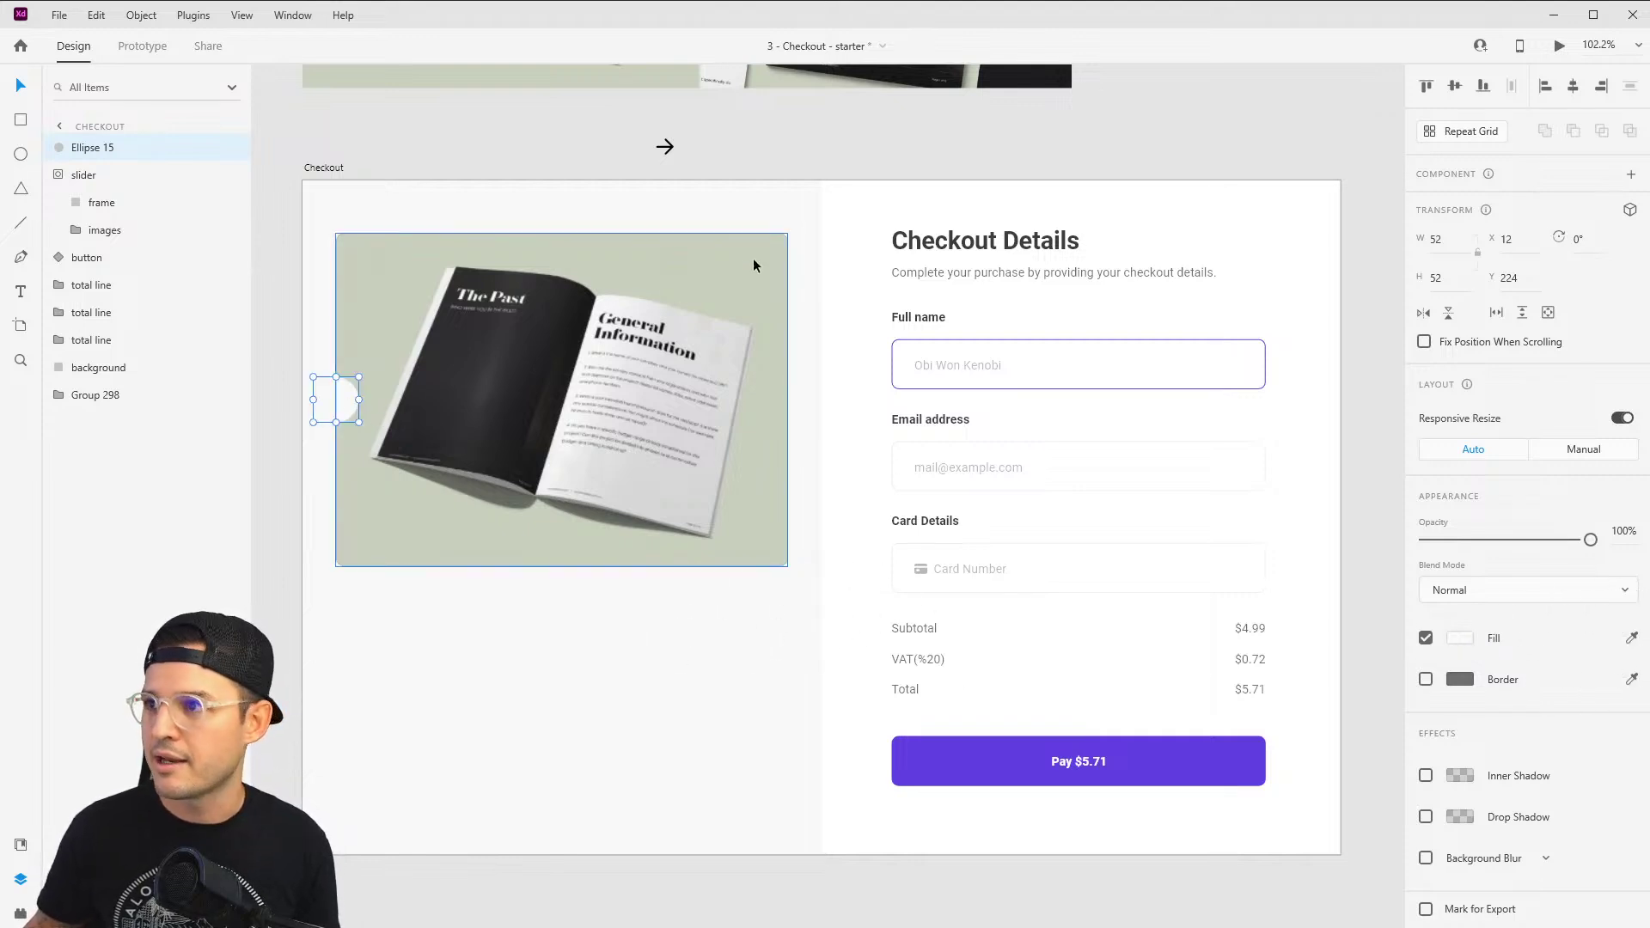
Step: Move the forward arrow icon from above the artboard onto the circle and rotate it 180°
{"action": "left_click_drag", "start_coordinate": [665, 153], "coordinate": [379, 446]}
{"action": "key", "text": "z"}
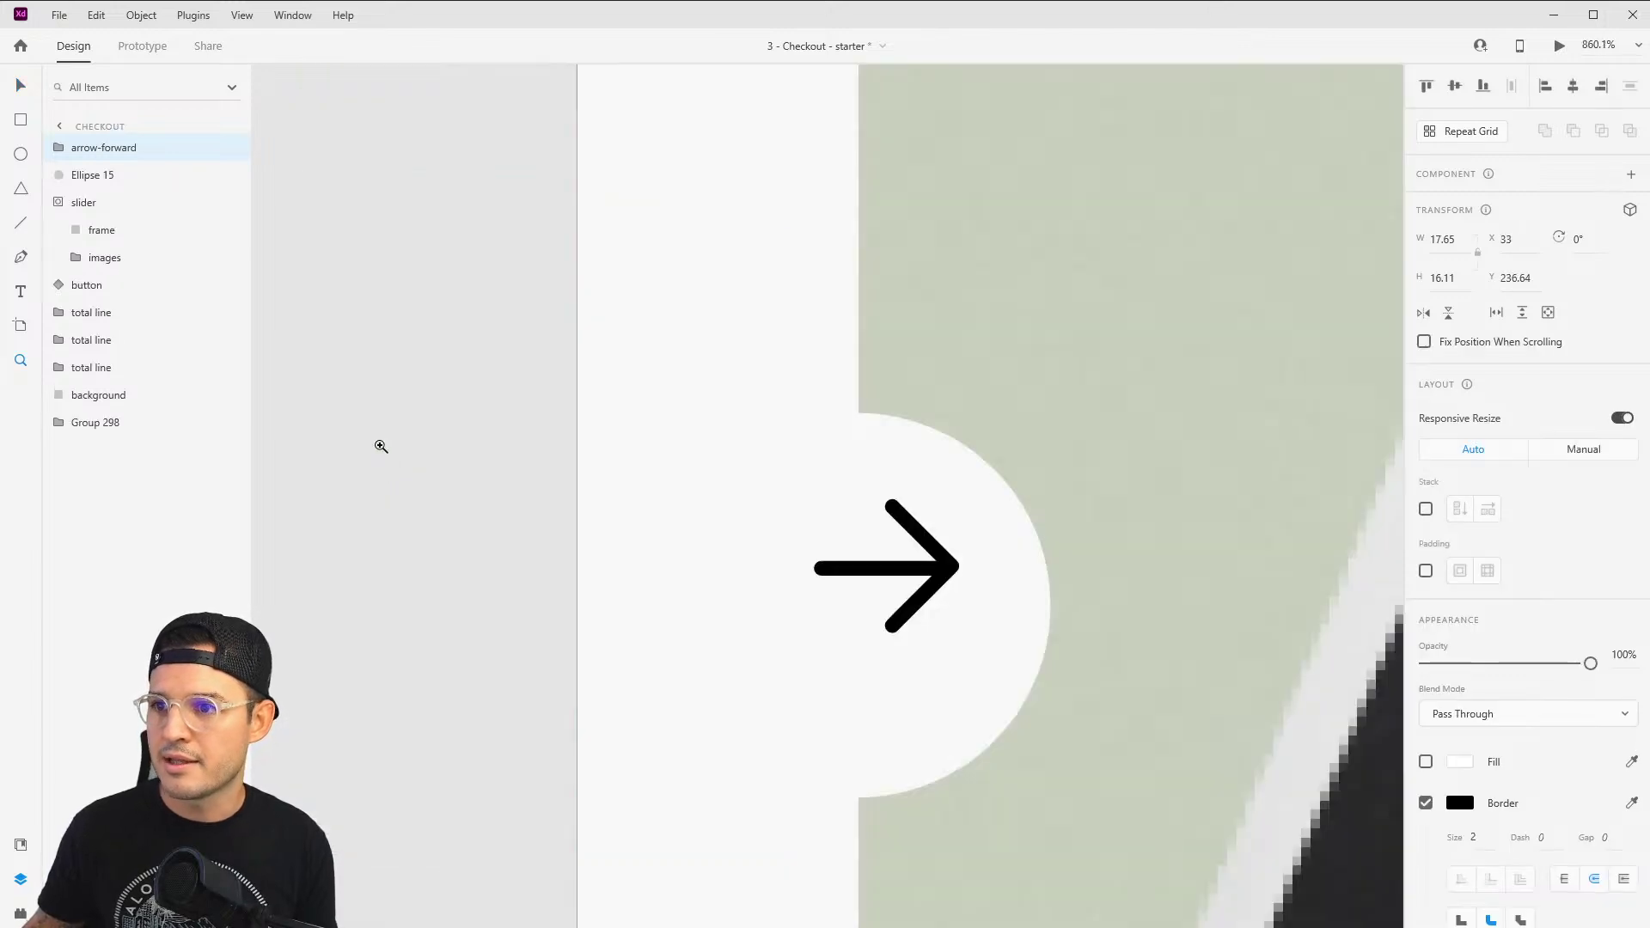
{"action": "left_click_drag", "start_coordinate": [762, 548], "coordinate": [547, 396]}
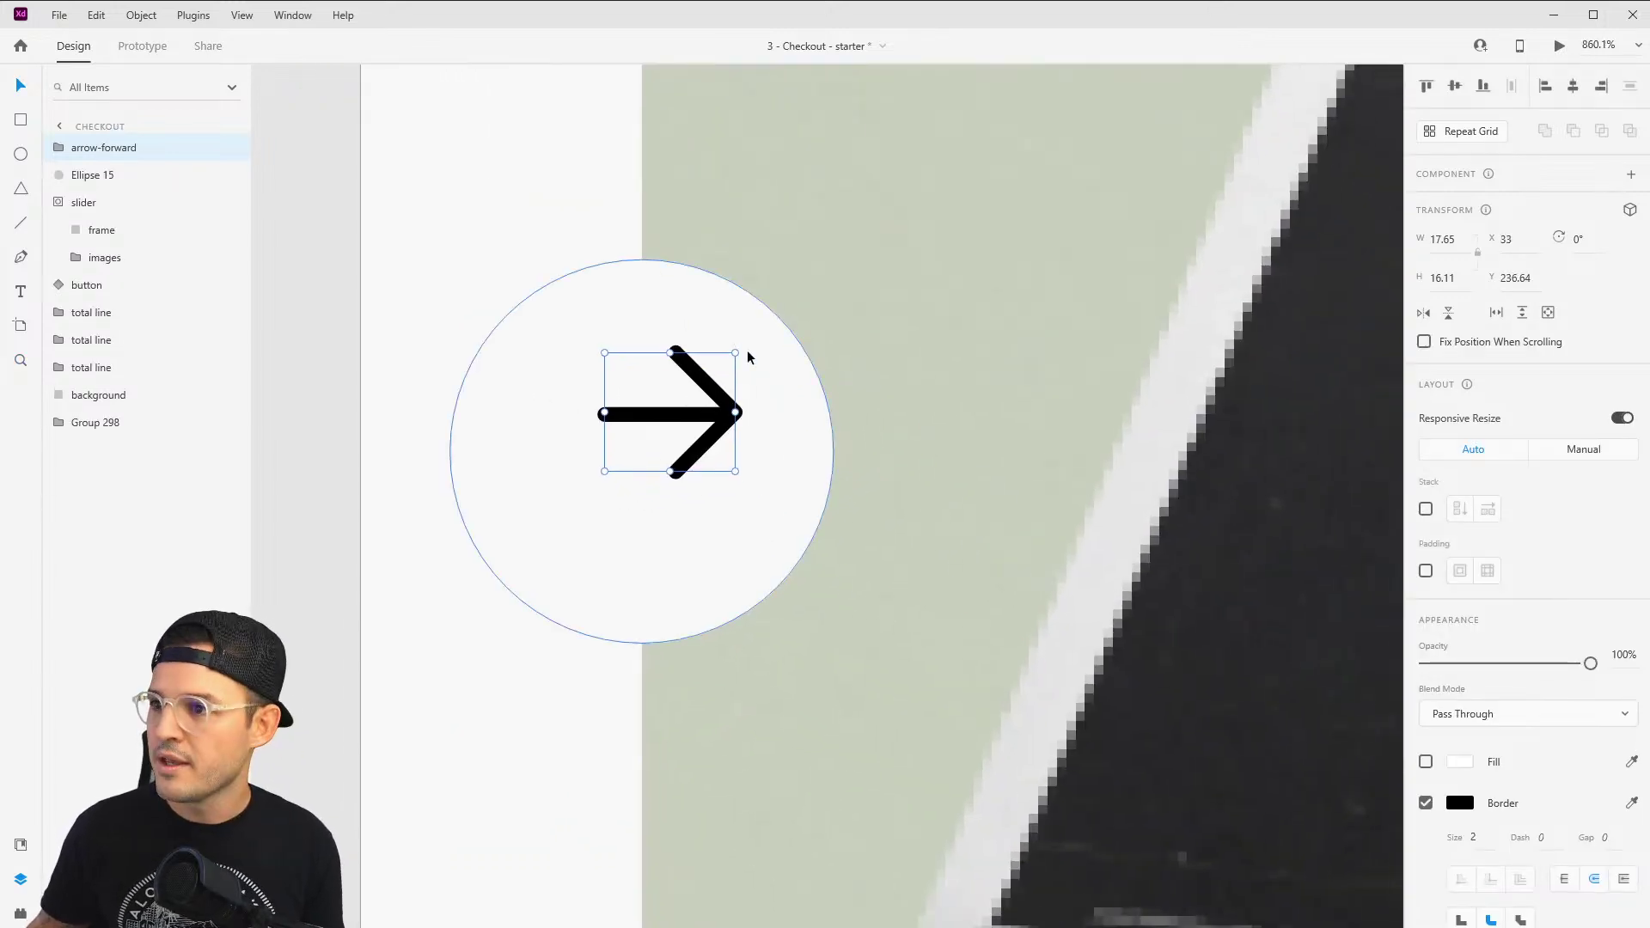
{"action": "left_click_drag", "start_coordinate": [742, 349], "coordinate": [589, 467]}
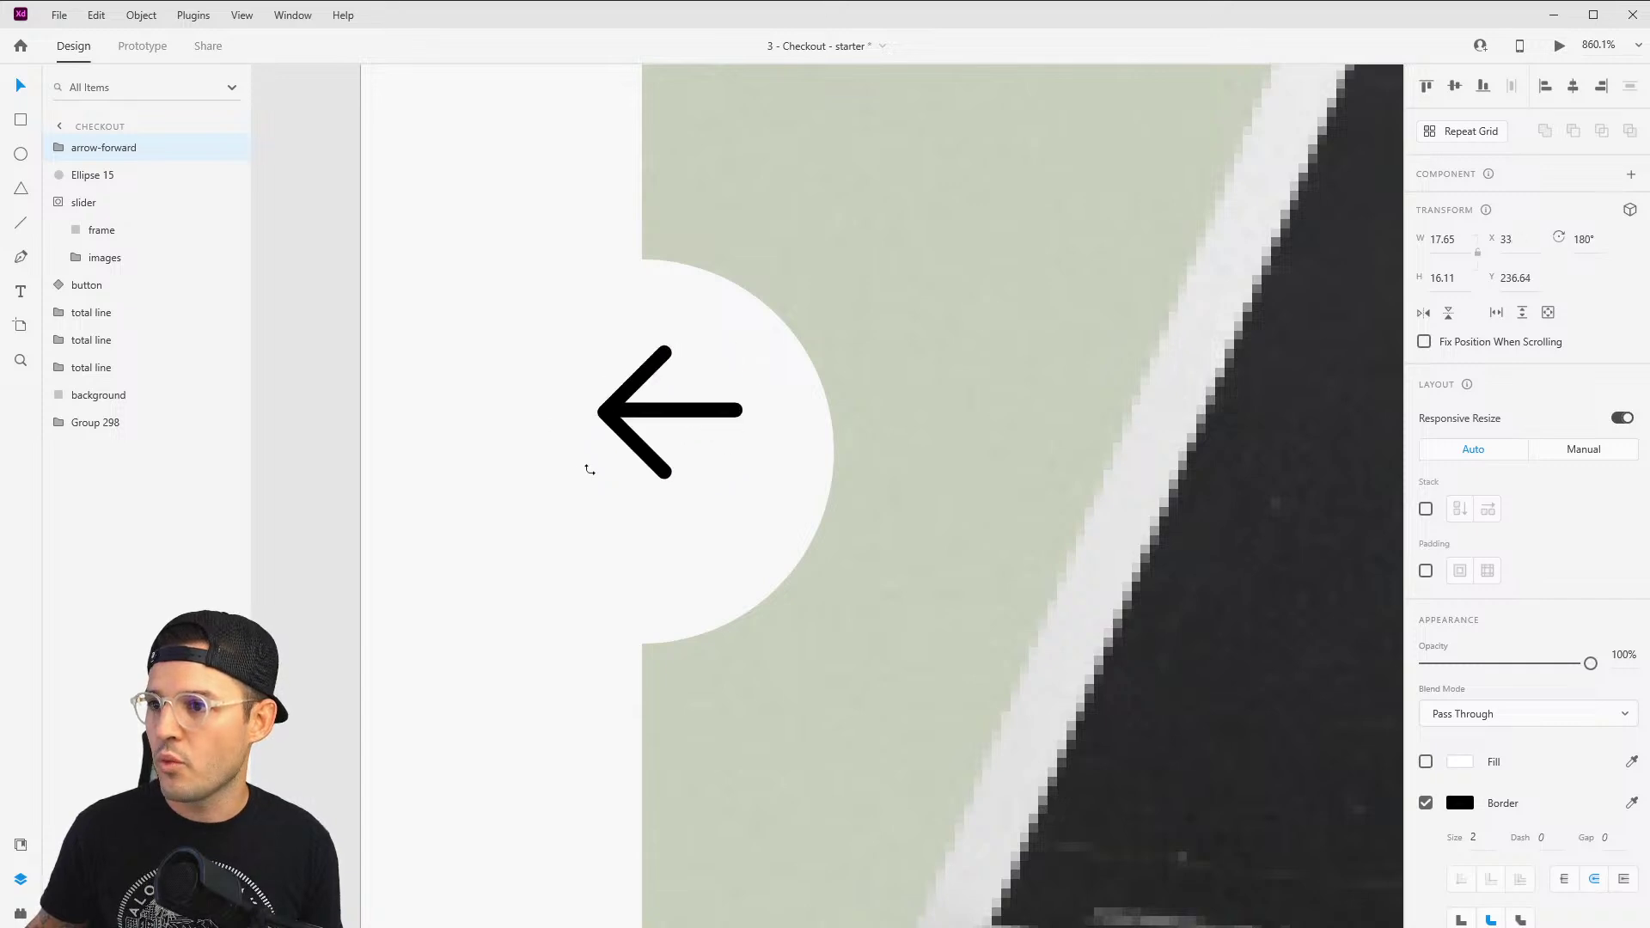
Step: Center the arrow inside the circle at X 28, Y 242.64 and group it with the circle
{"action": "left_click_drag", "start_coordinate": [683, 419], "coordinate": [654, 463]}
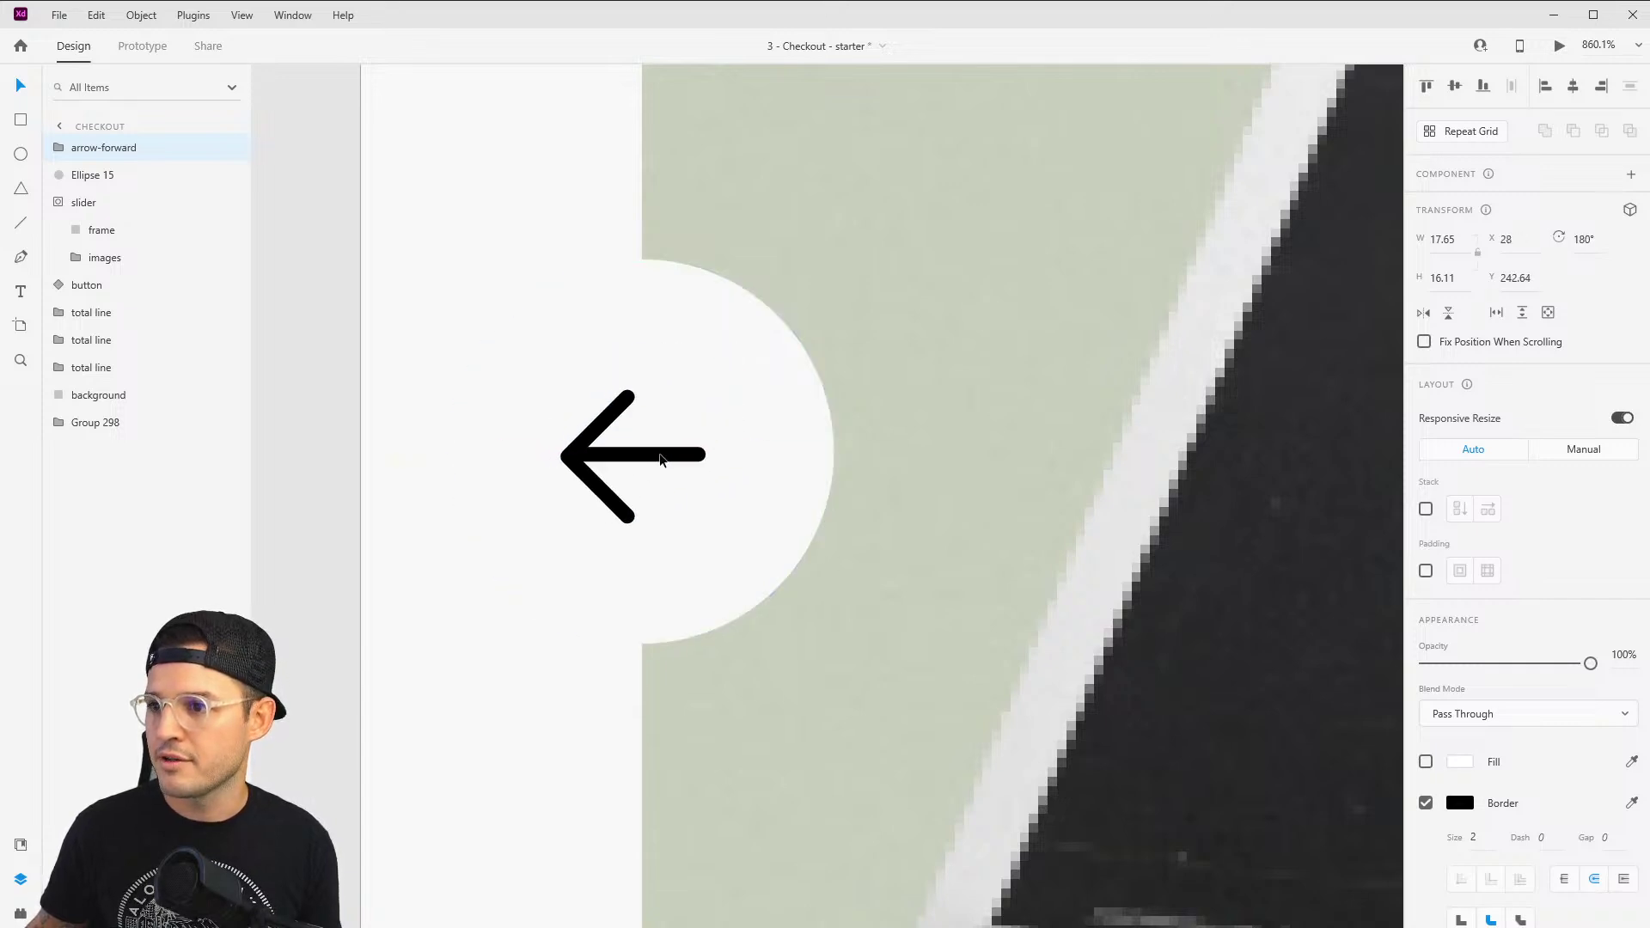
{"action": "left_click", "coordinate": [657, 354], "text": "shift"}
{"action": "key", "text": "ctrl+g"}
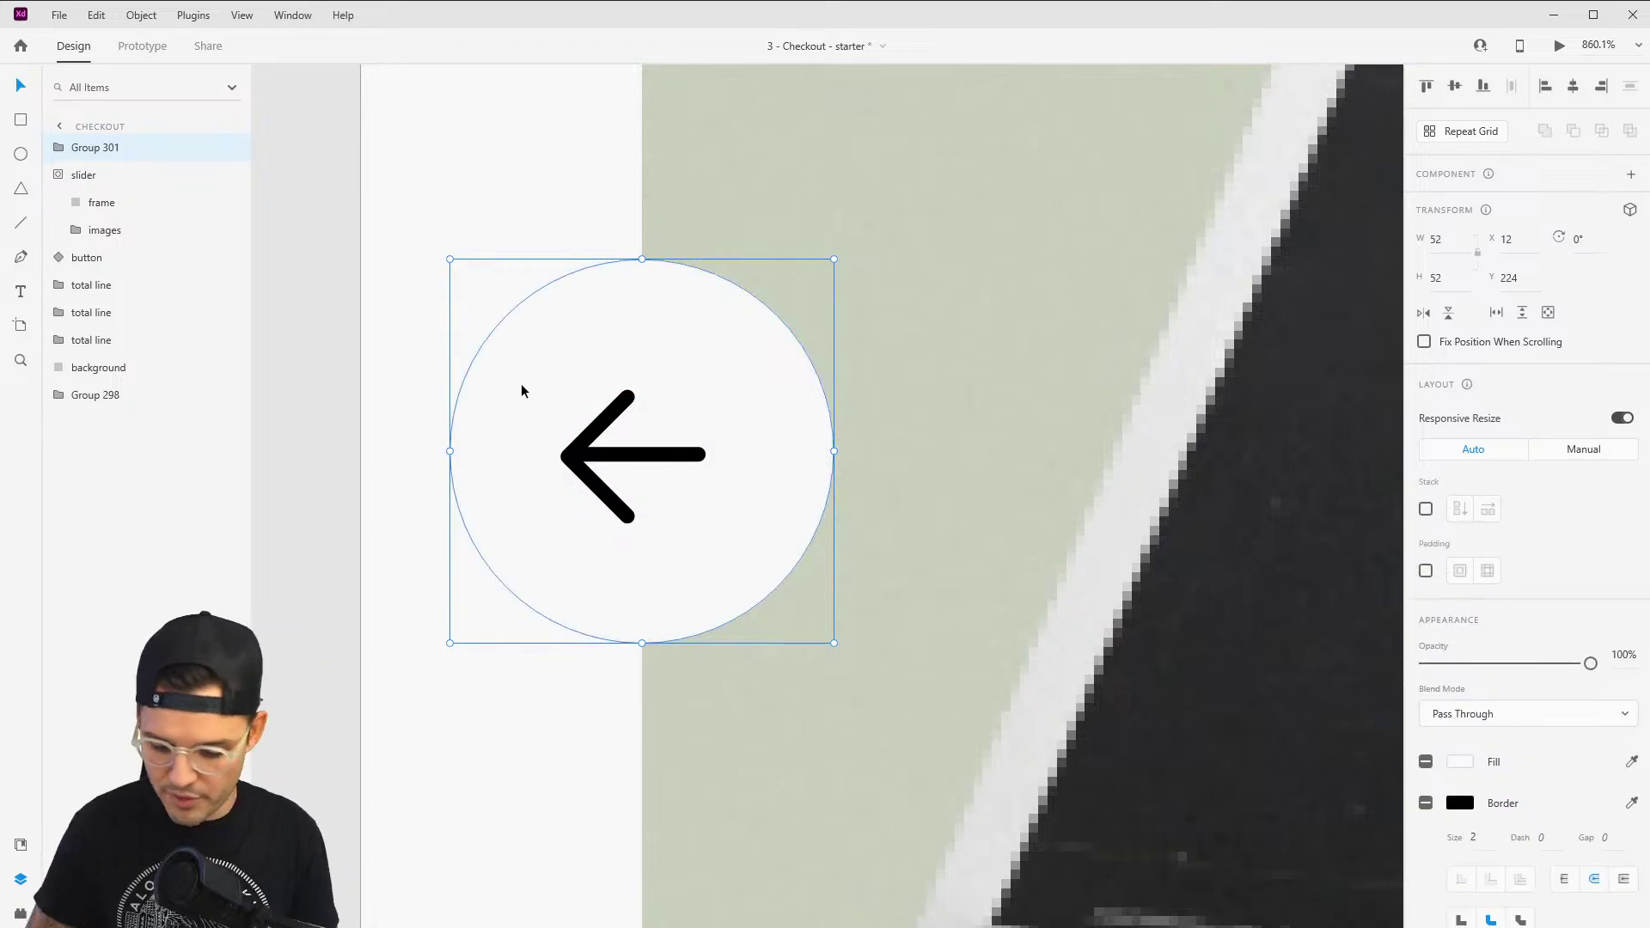
Step: Duplicate the arrow circle group onto the slider's right edge at X 527 and rotate the copy 180°
{"action": "key", "text": "ctrl+1"}
{"action": "scroll", "coordinate": [679, 397], "scroll_direction": "right", "scroll_amount": 3}
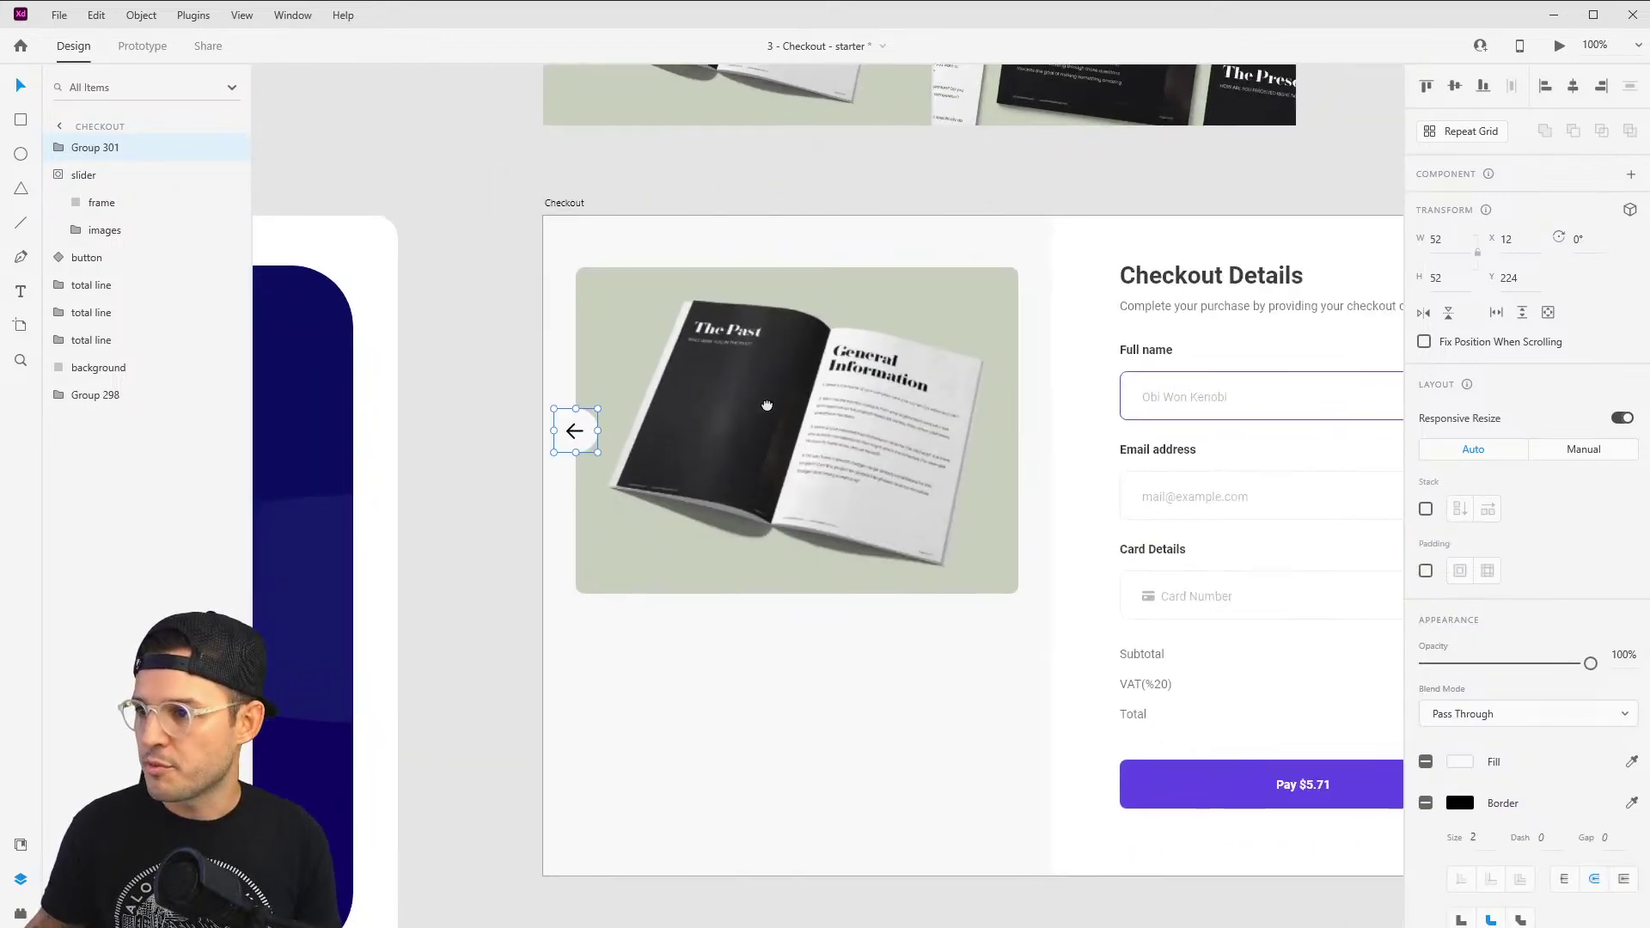
{"action": "left_click_drag", "start_coordinate": [580, 435], "coordinate": [991, 449]}
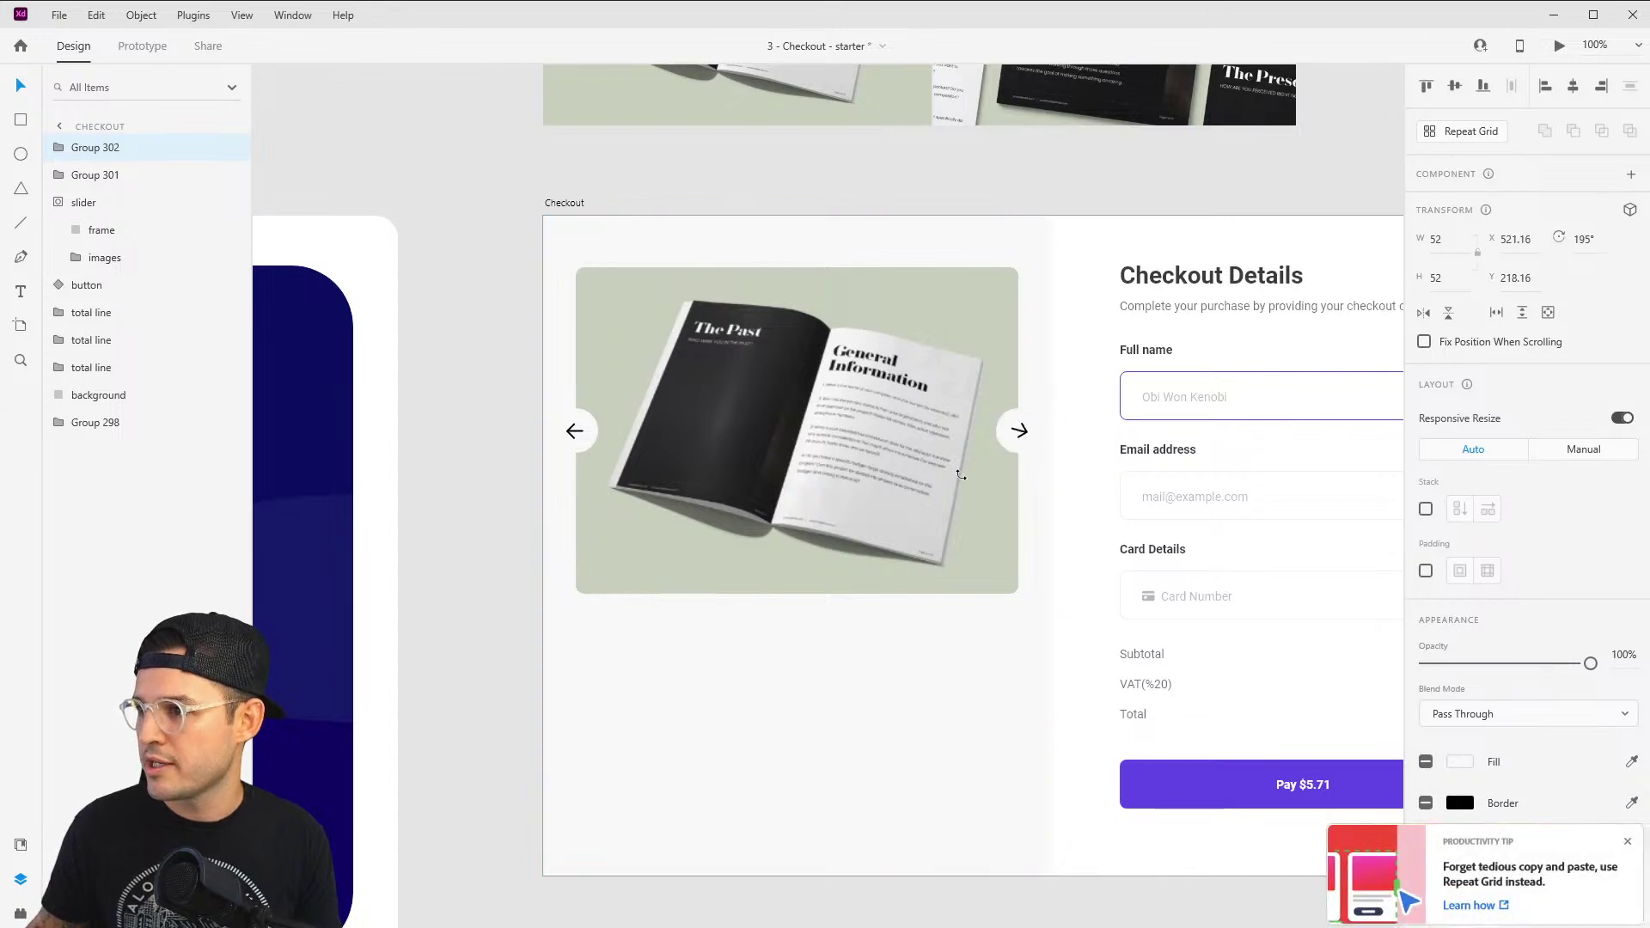
{"action": "left_click", "coordinate": [1627, 842]}
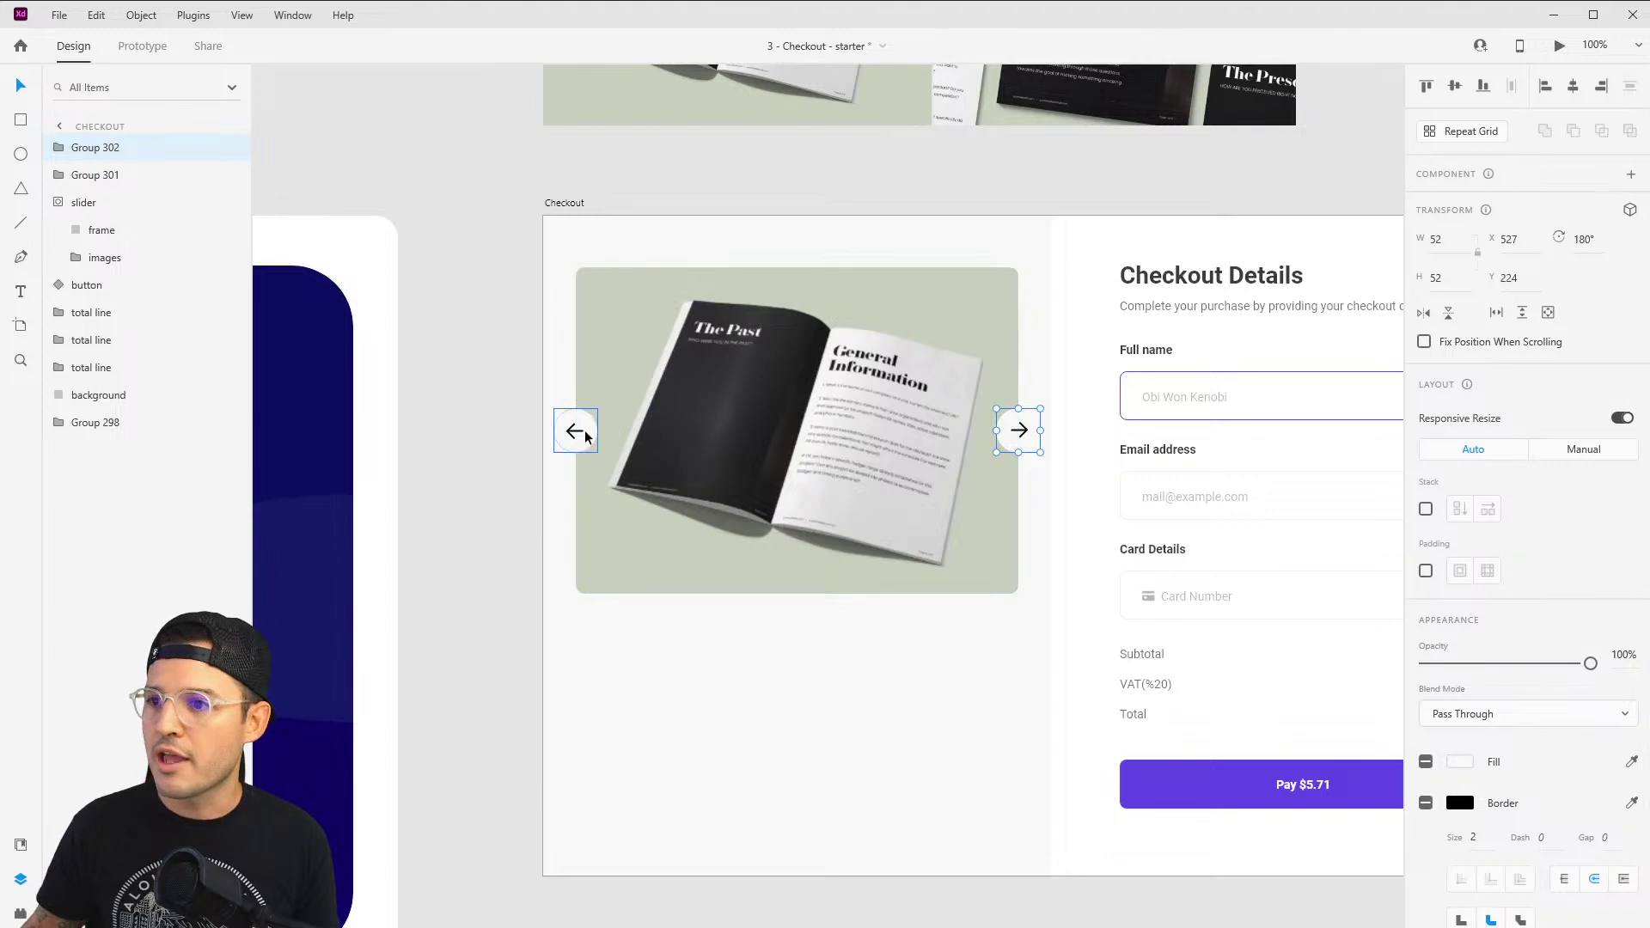
Step: Rename the forward arrow group as "right" and the back arrow group as "left"
{"action": "double_click", "coordinate": [79, 148]}
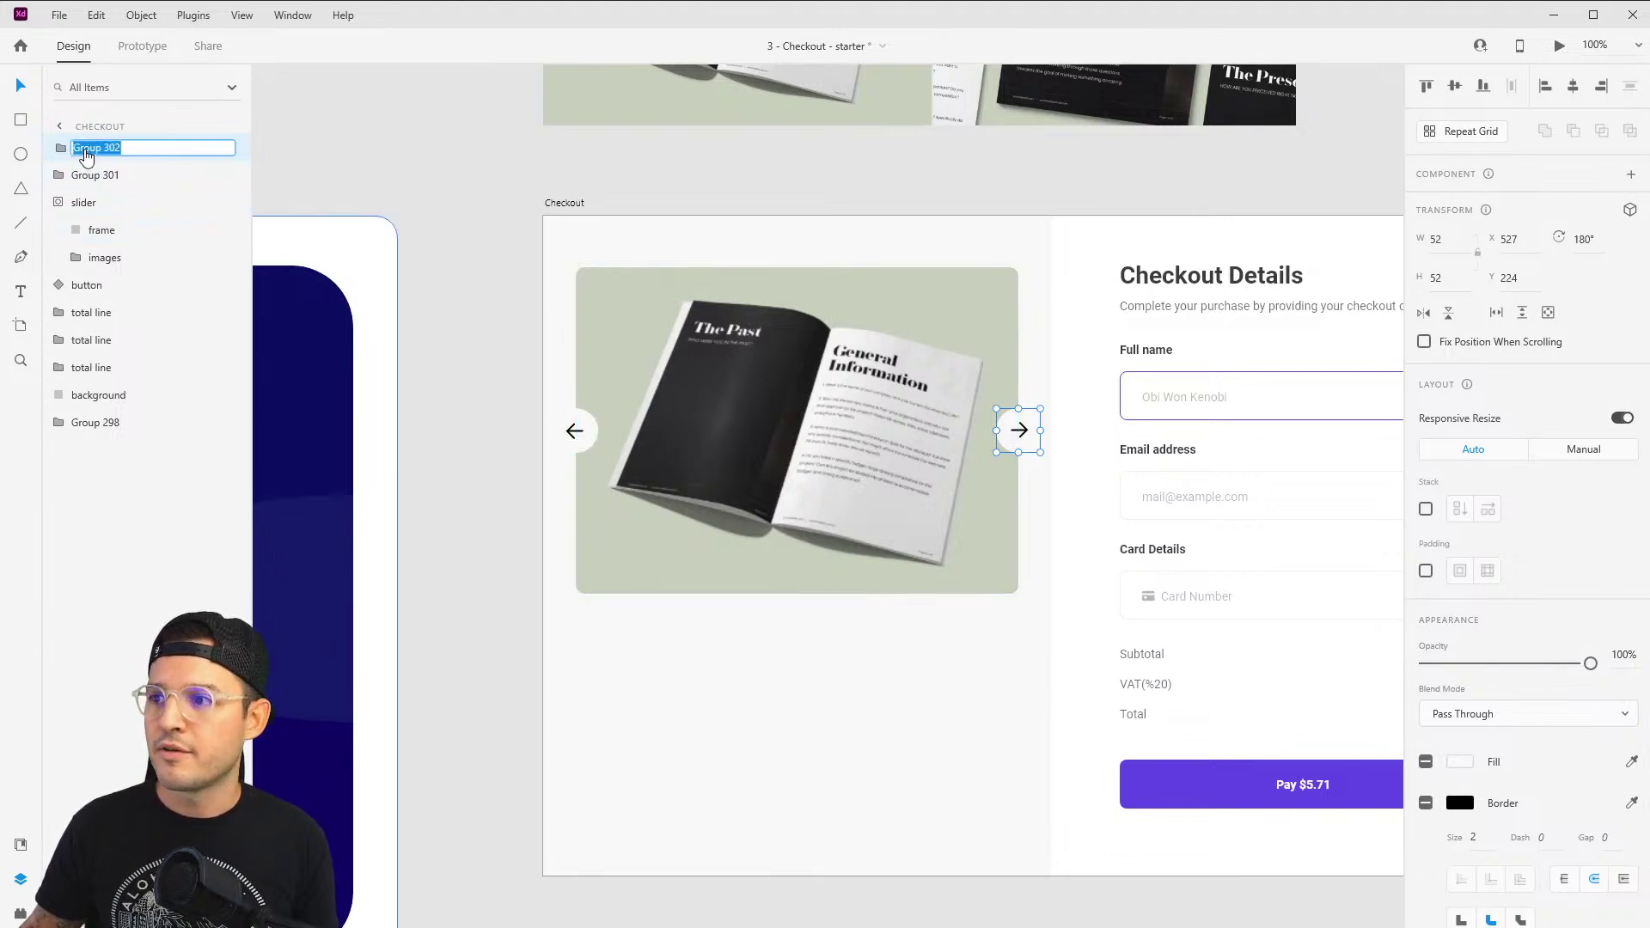
{"action": "type", "text": "right"}
{"action": "key", "text": "Return"}
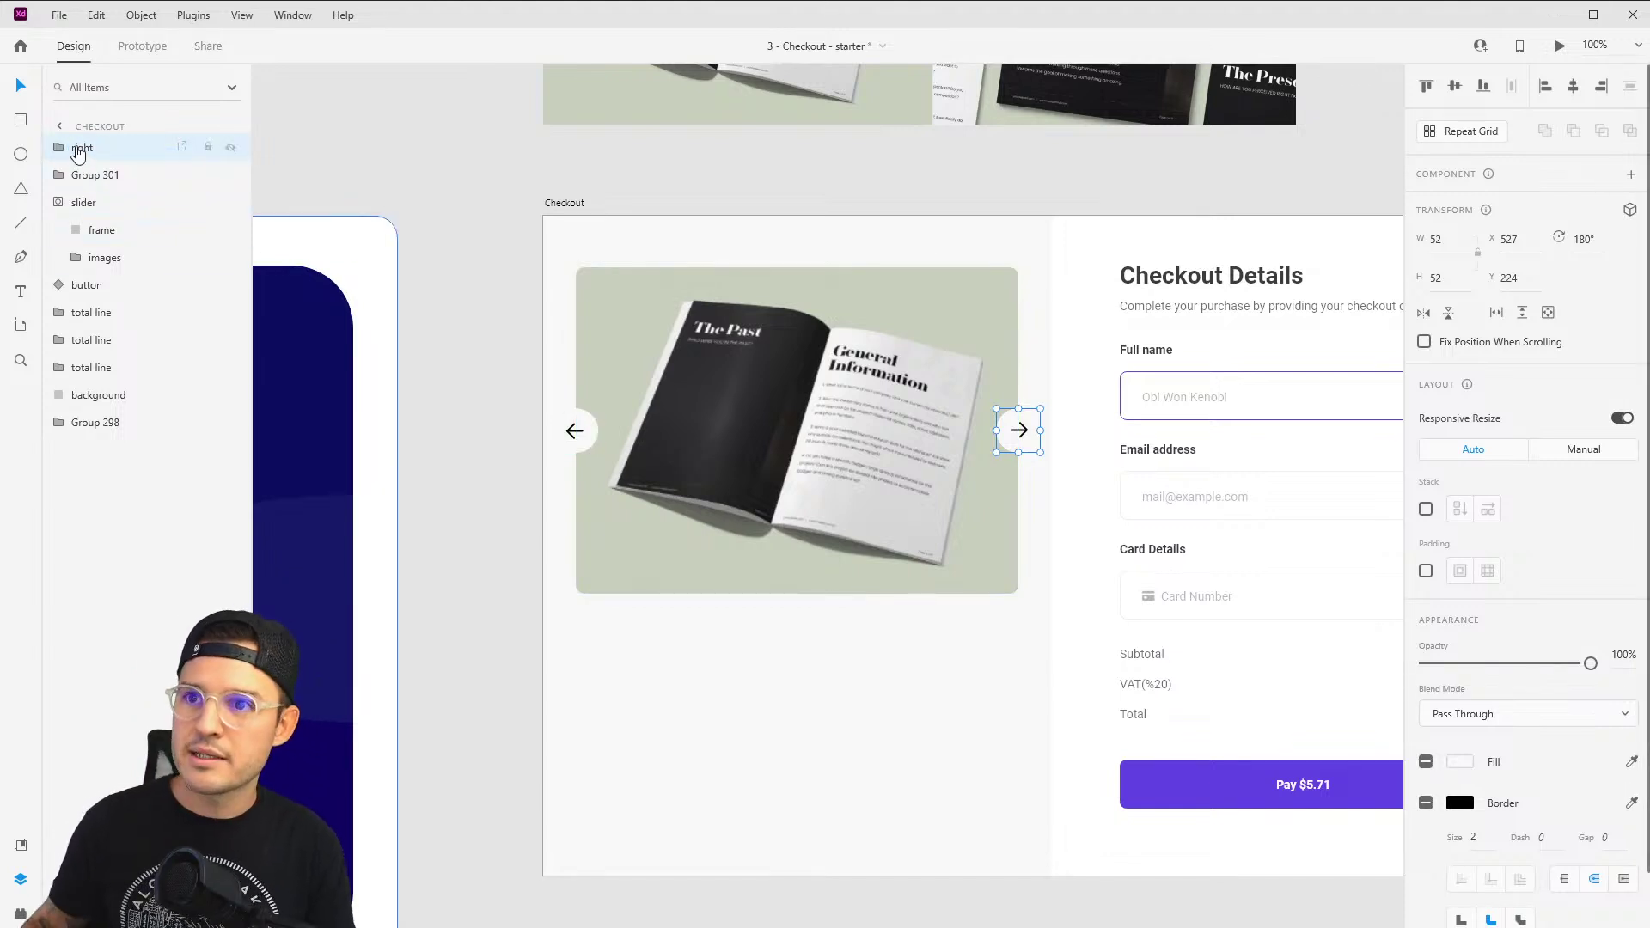
{"action": "double_click", "coordinate": [80, 177]}
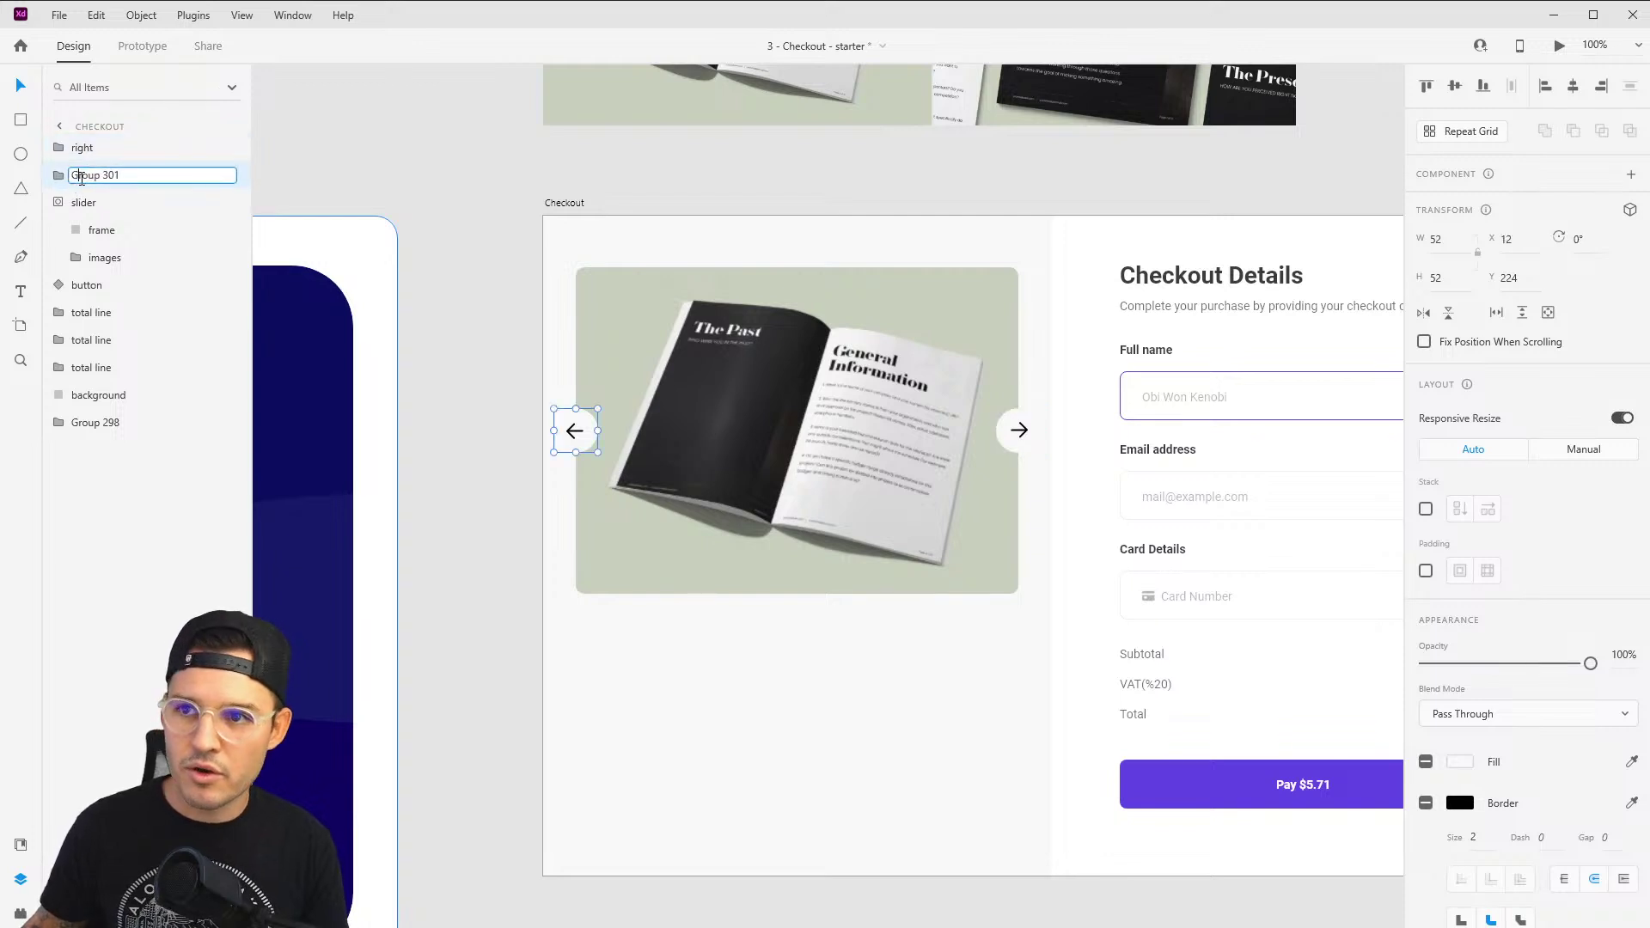
{"action": "type", "text": "left"}
{"action": "key", "text": "Return"}
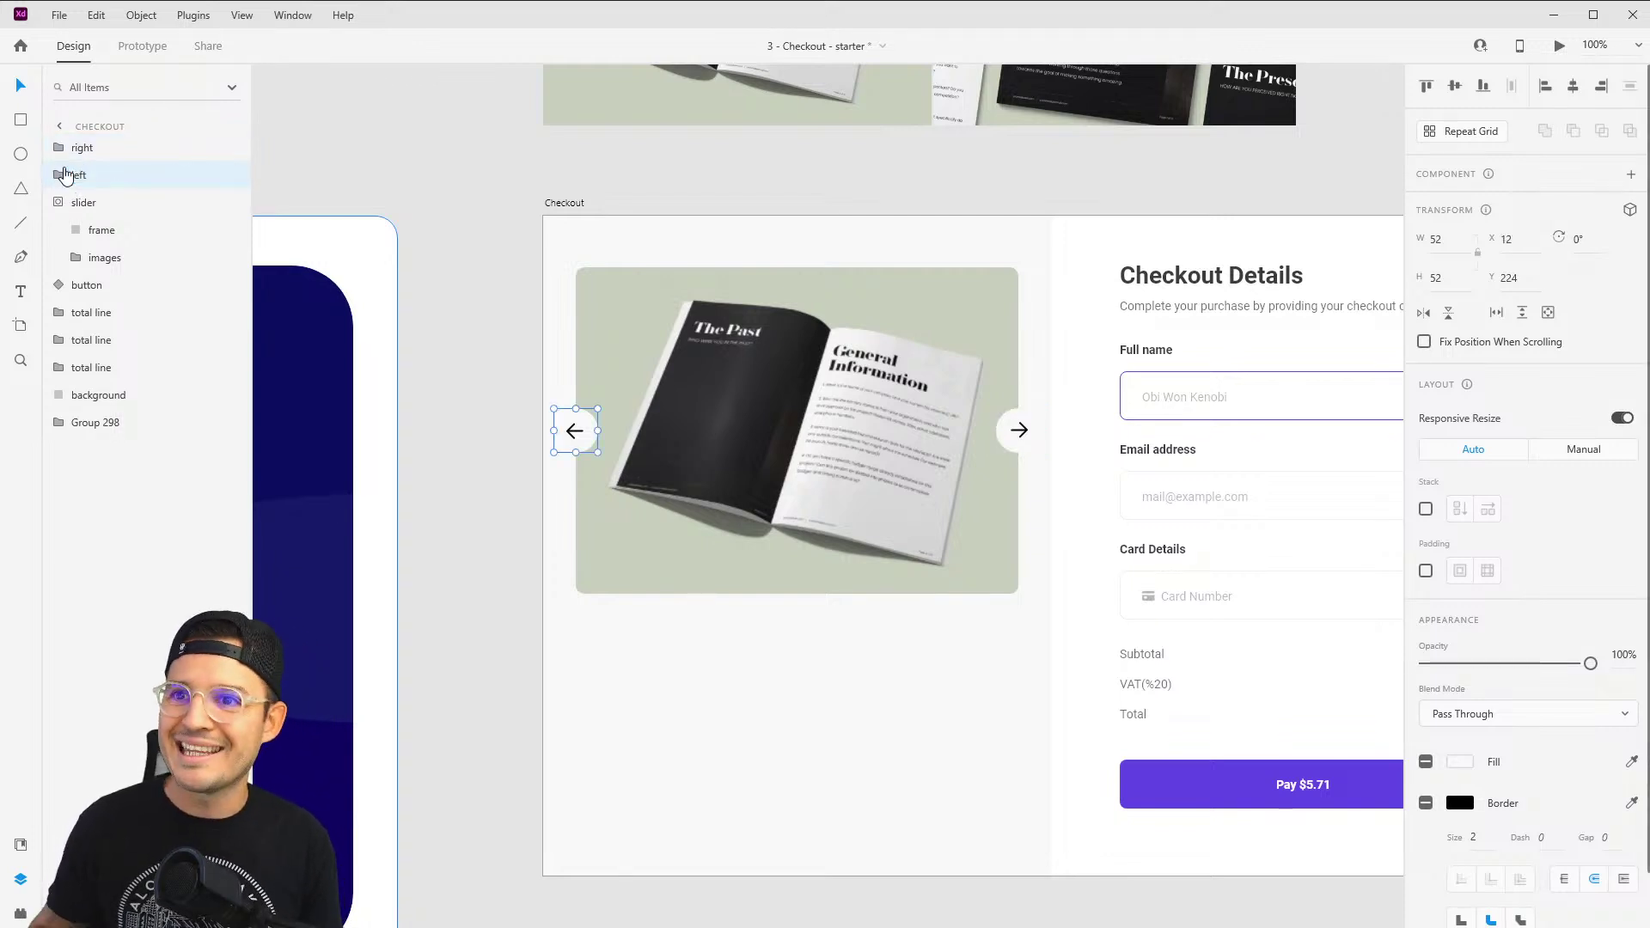
Step: Group the masked slider with both arrow groups and name the new group "master slider"
{"action": "left_click", "coordinate": [58, 203]}
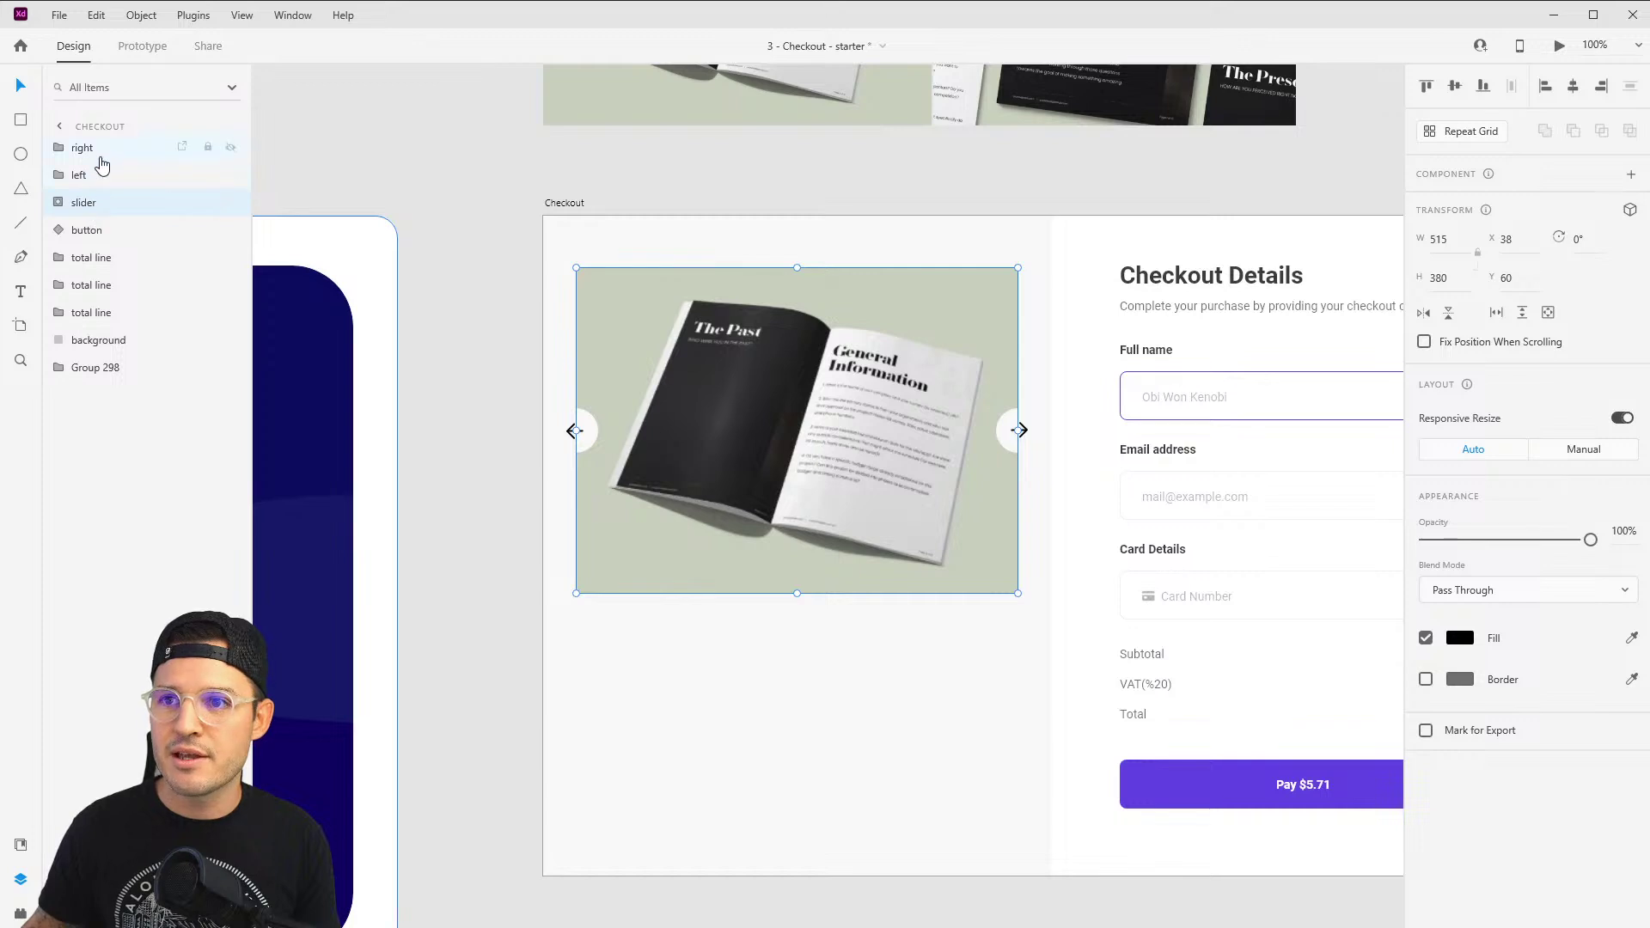
{"action": "left_click", "coordinate": [98, 155], "text": "shift"}
{"action": "key", "text": "ctrl+g"}
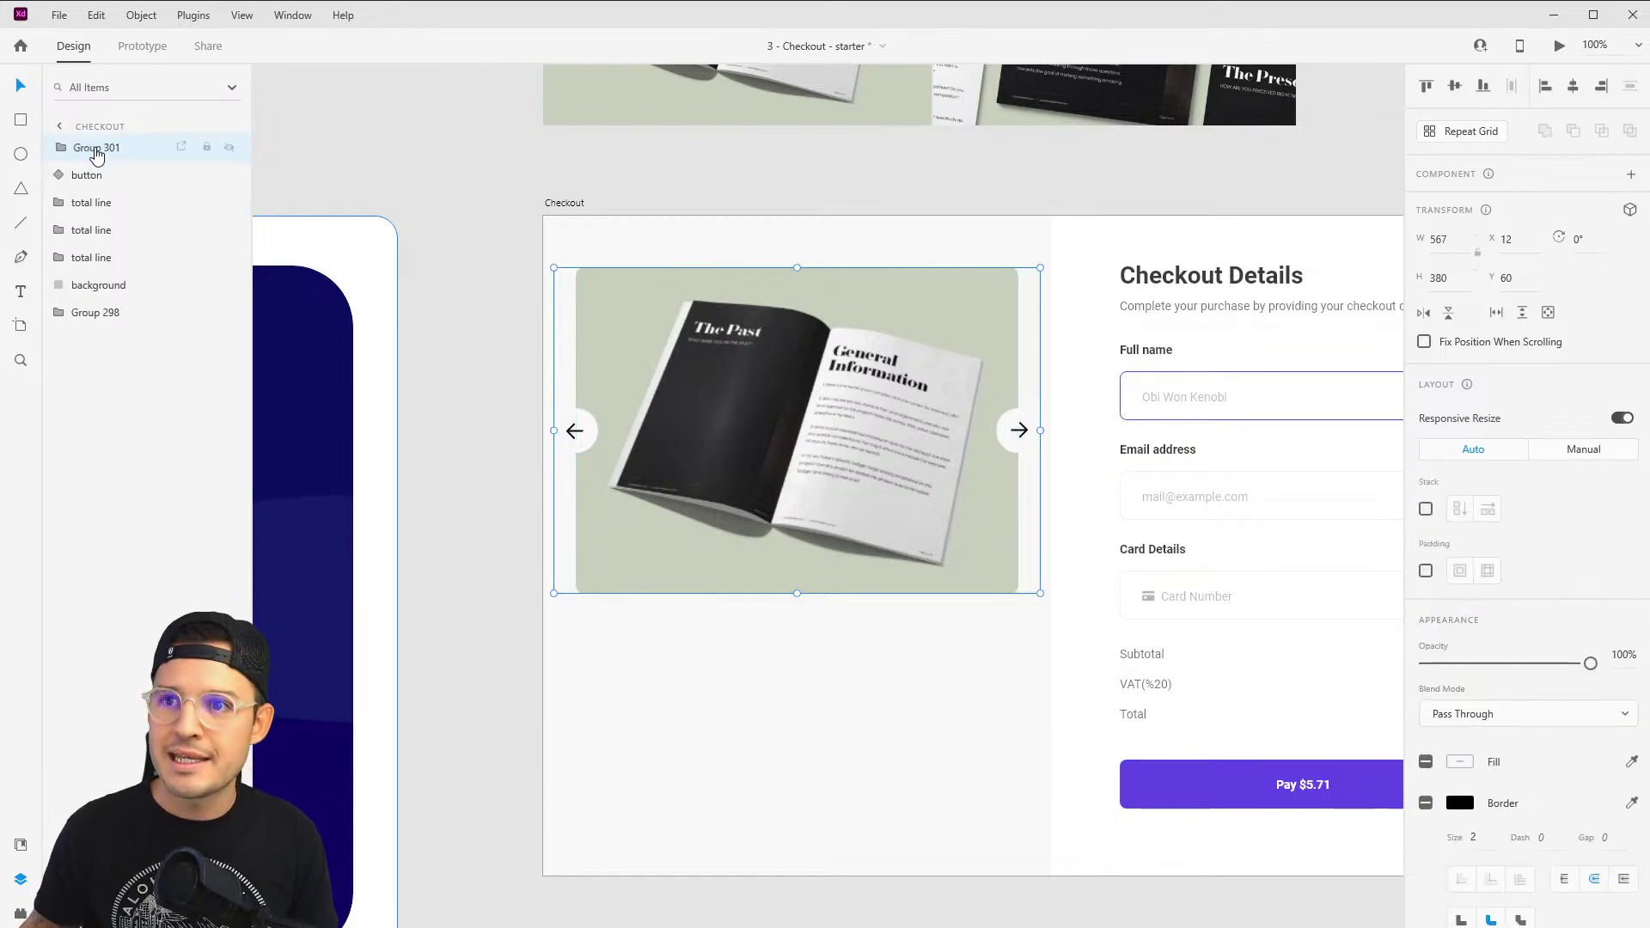
{"action": "double_click", "coordinate": [97, 148]}
{"action": "type", "text": "master slider"}
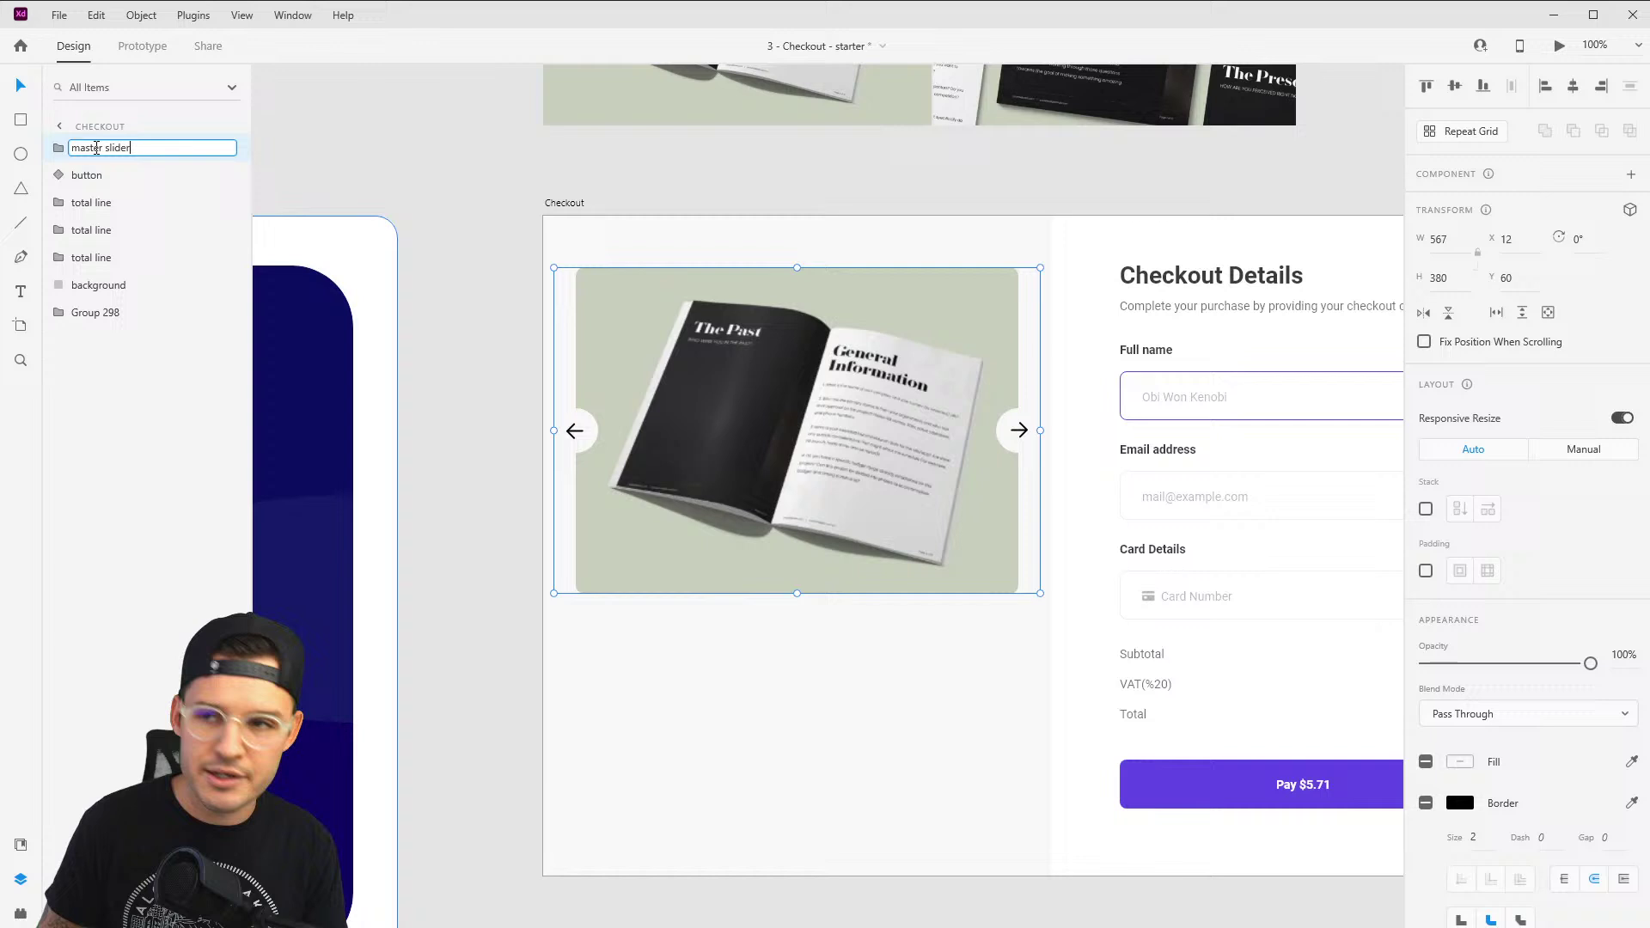
{"action": "key", "text": "Return"}
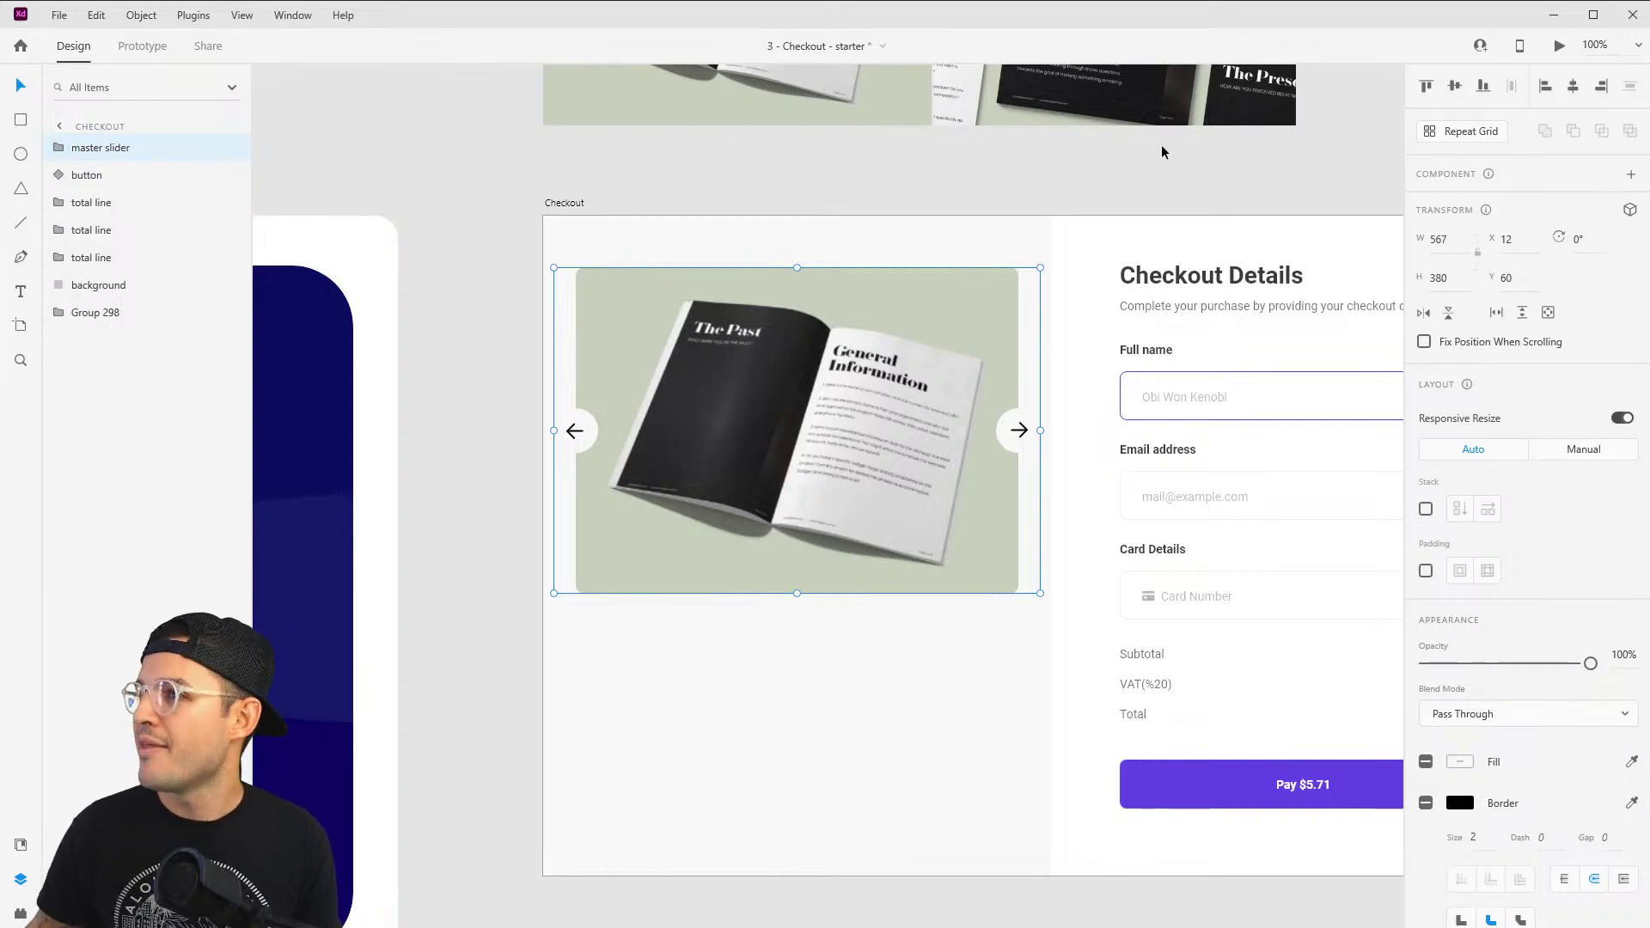
Step: Convert the master slider group into a component and add a second state named State 2
{"action": "key", "text": "ctrl+k"}
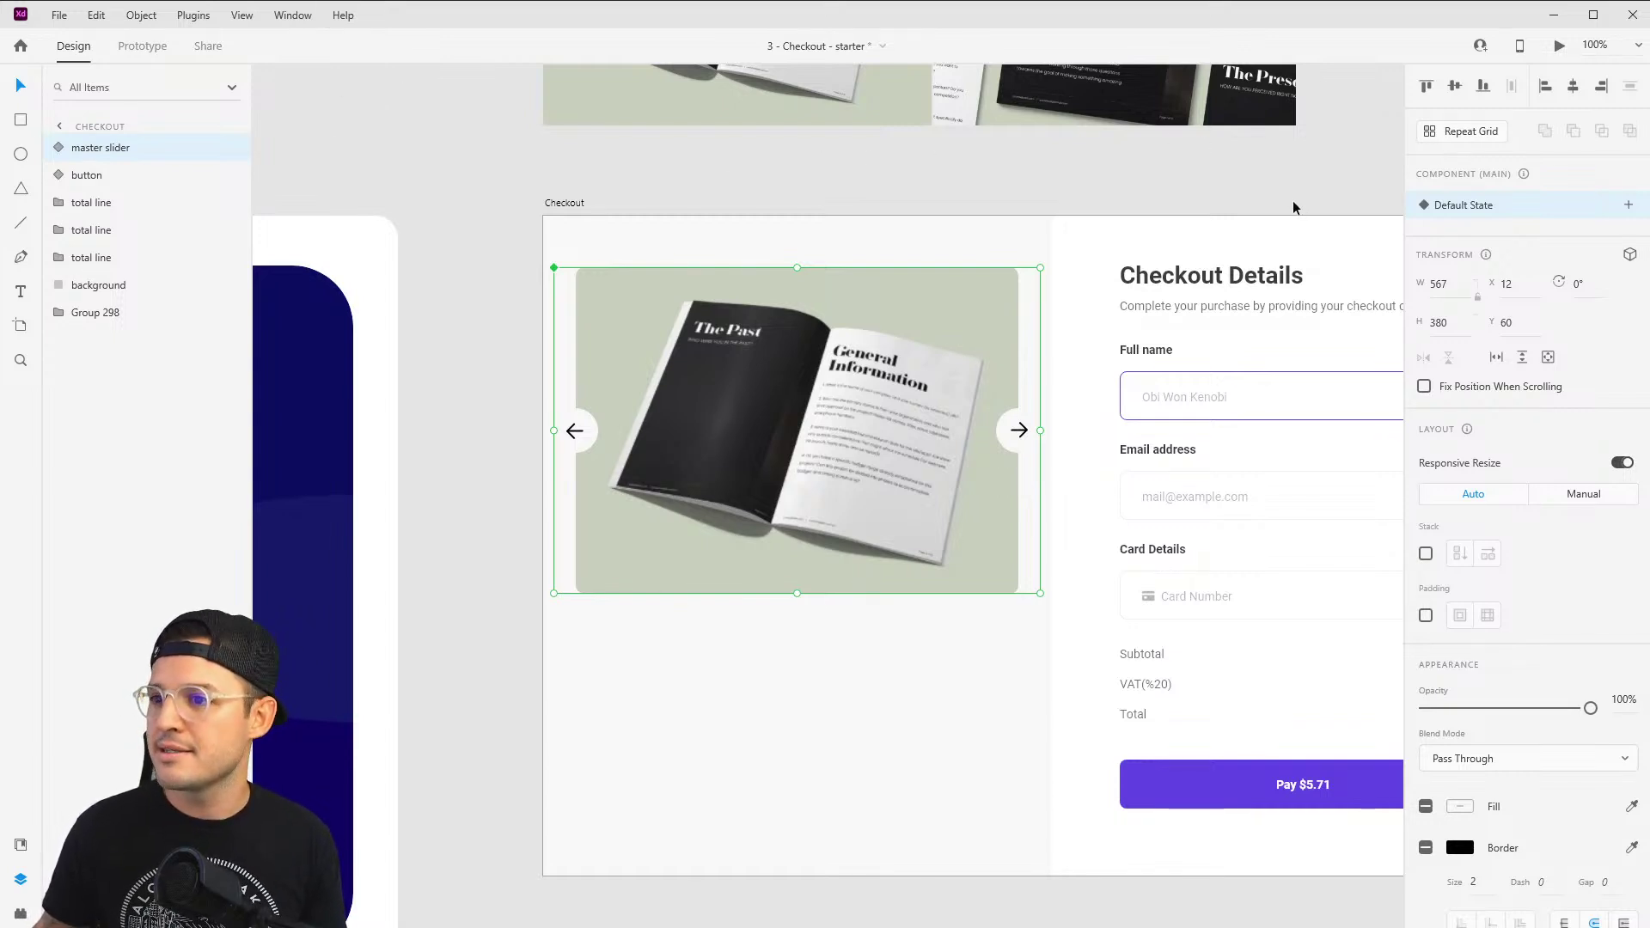
{"action": "left_click", "coordinate": [1628, 204]}
{"action": "left_click", "coordinate": [1540, 217]}
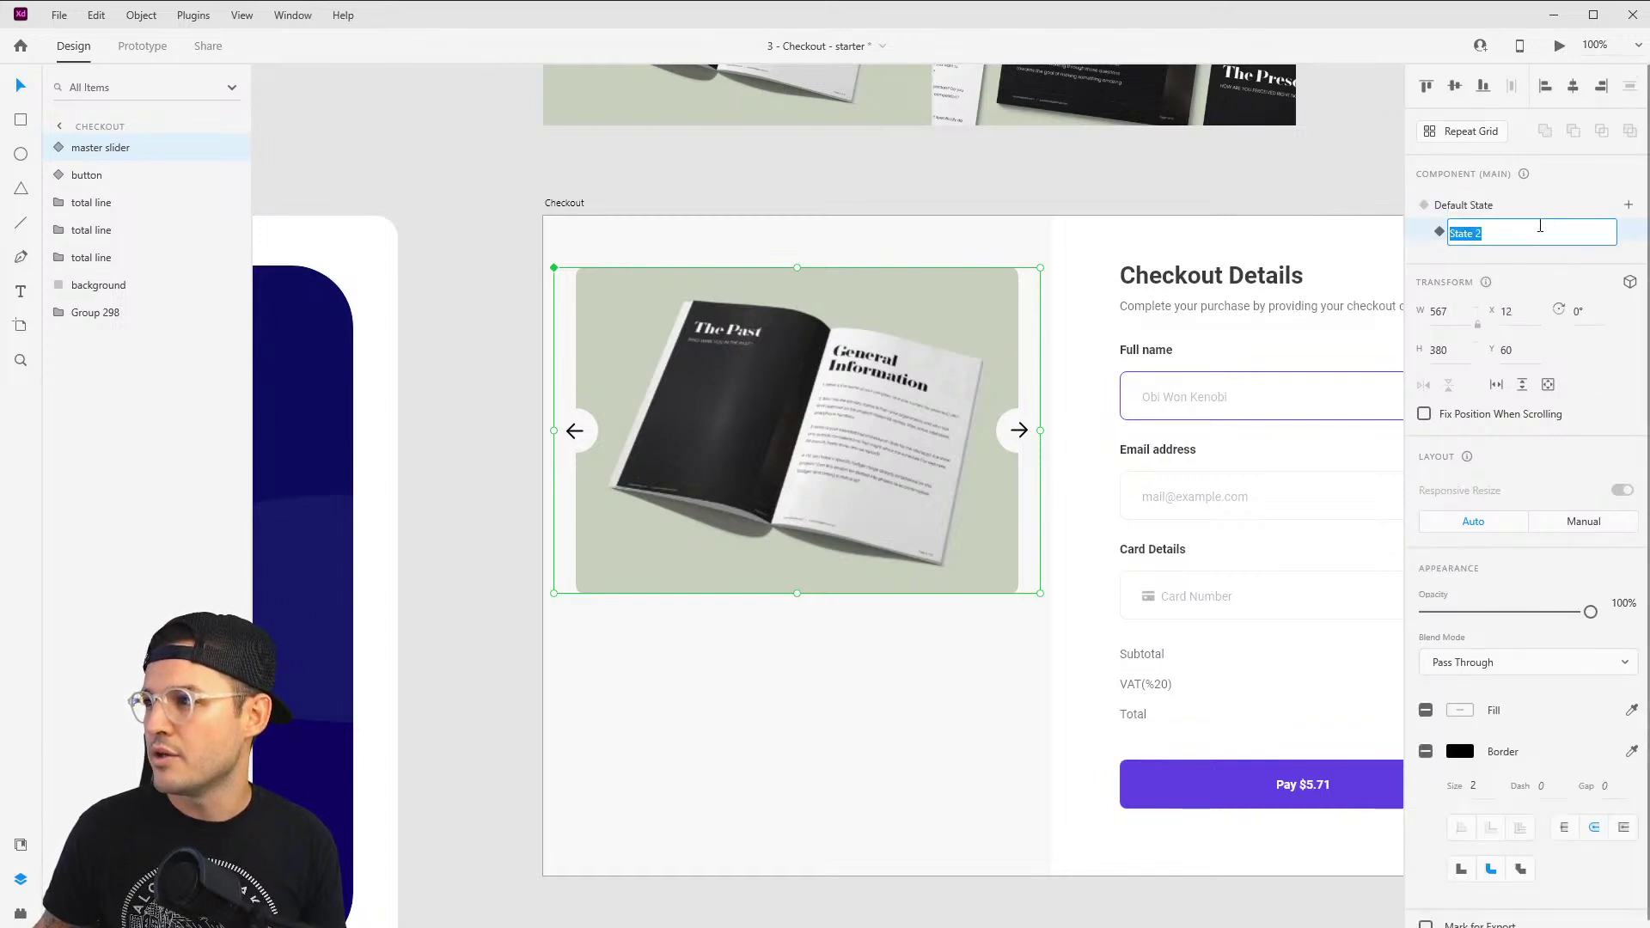
Step: In State 2, shift the masked images left until the Client Survey mockup fills the slider frame
{"action": "double_click", "coordinate": [926, 333]}
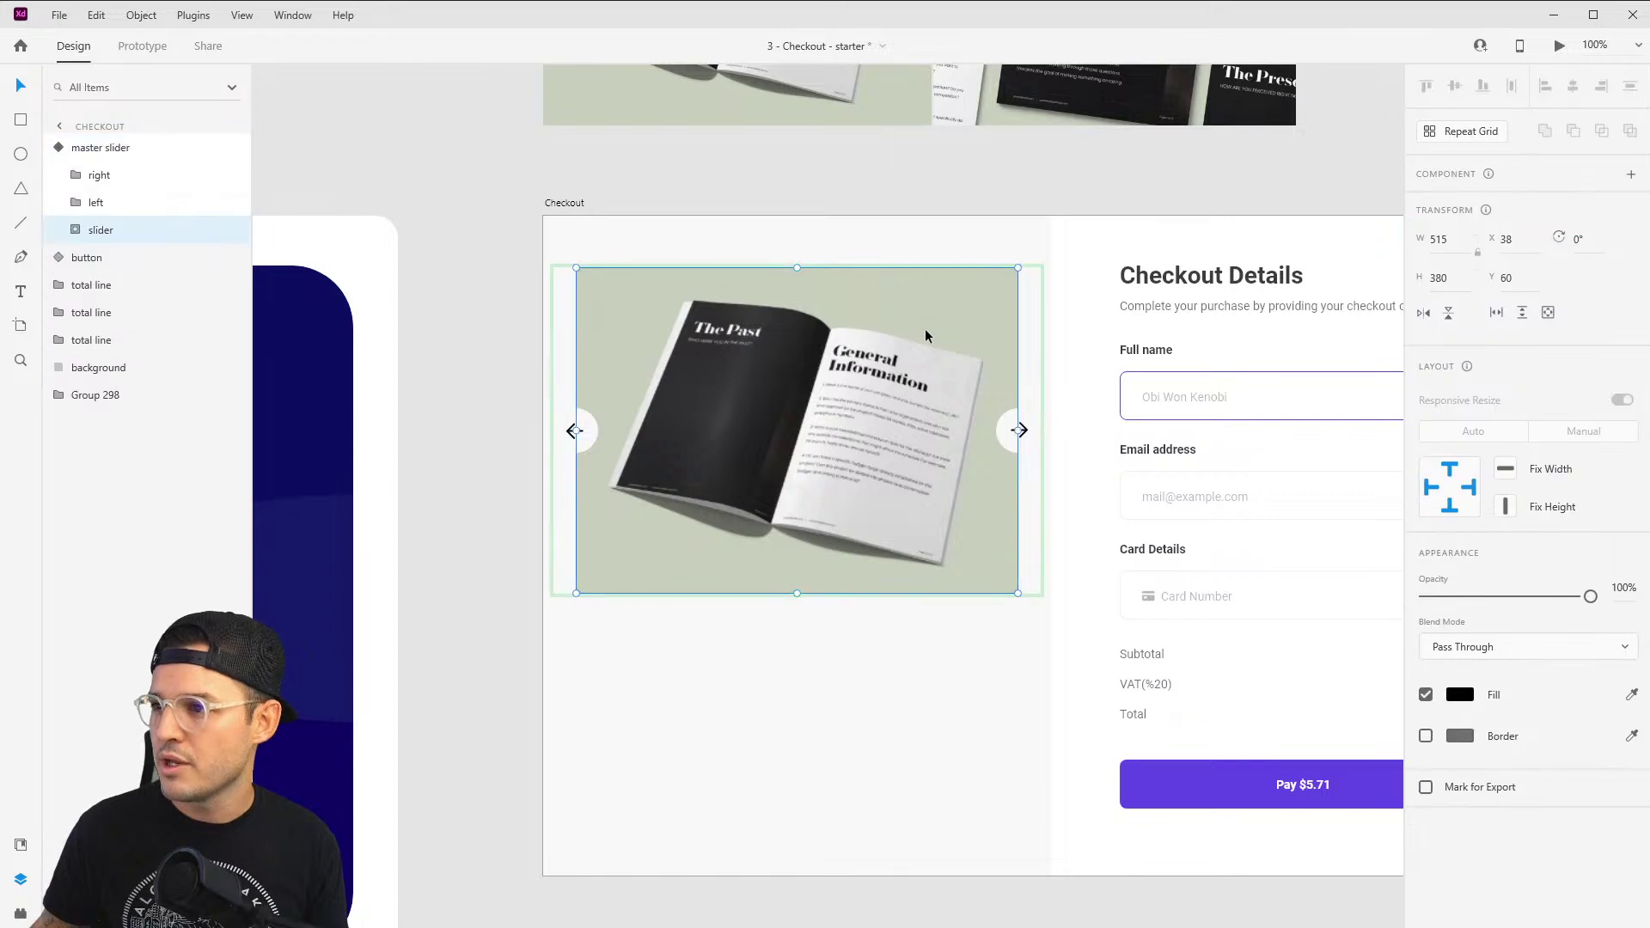
{"action": "double_click", "coordinate": [902, 339]}
{"action": "left_click_drag", "start_coordinate": [945, 354], "coordinate": [503, 312]}
{"action": "left_click", "coordinate": [675, 196]}
Step: In the slider's Default State, add a Tap interaction to the right arrow: Auto-Animate to State 2, Snap easing, 0.5 s
{"action": "left_click", "coordinate": [731, 321]}
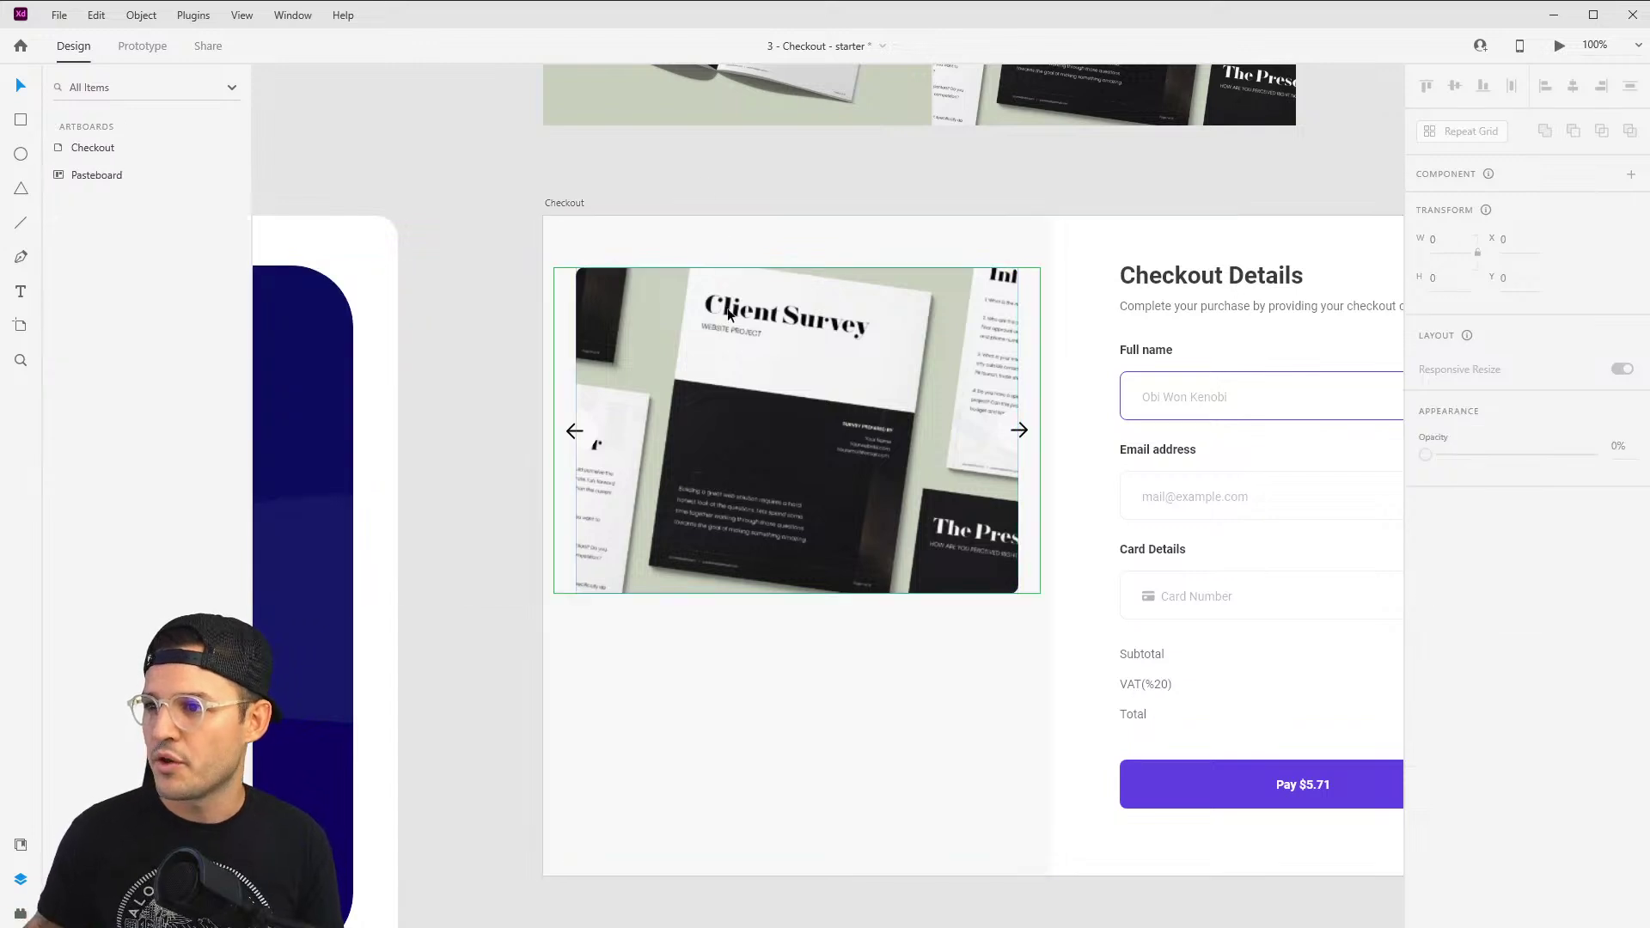
{"action": "left_click", "coordinate": [1486, 213]}
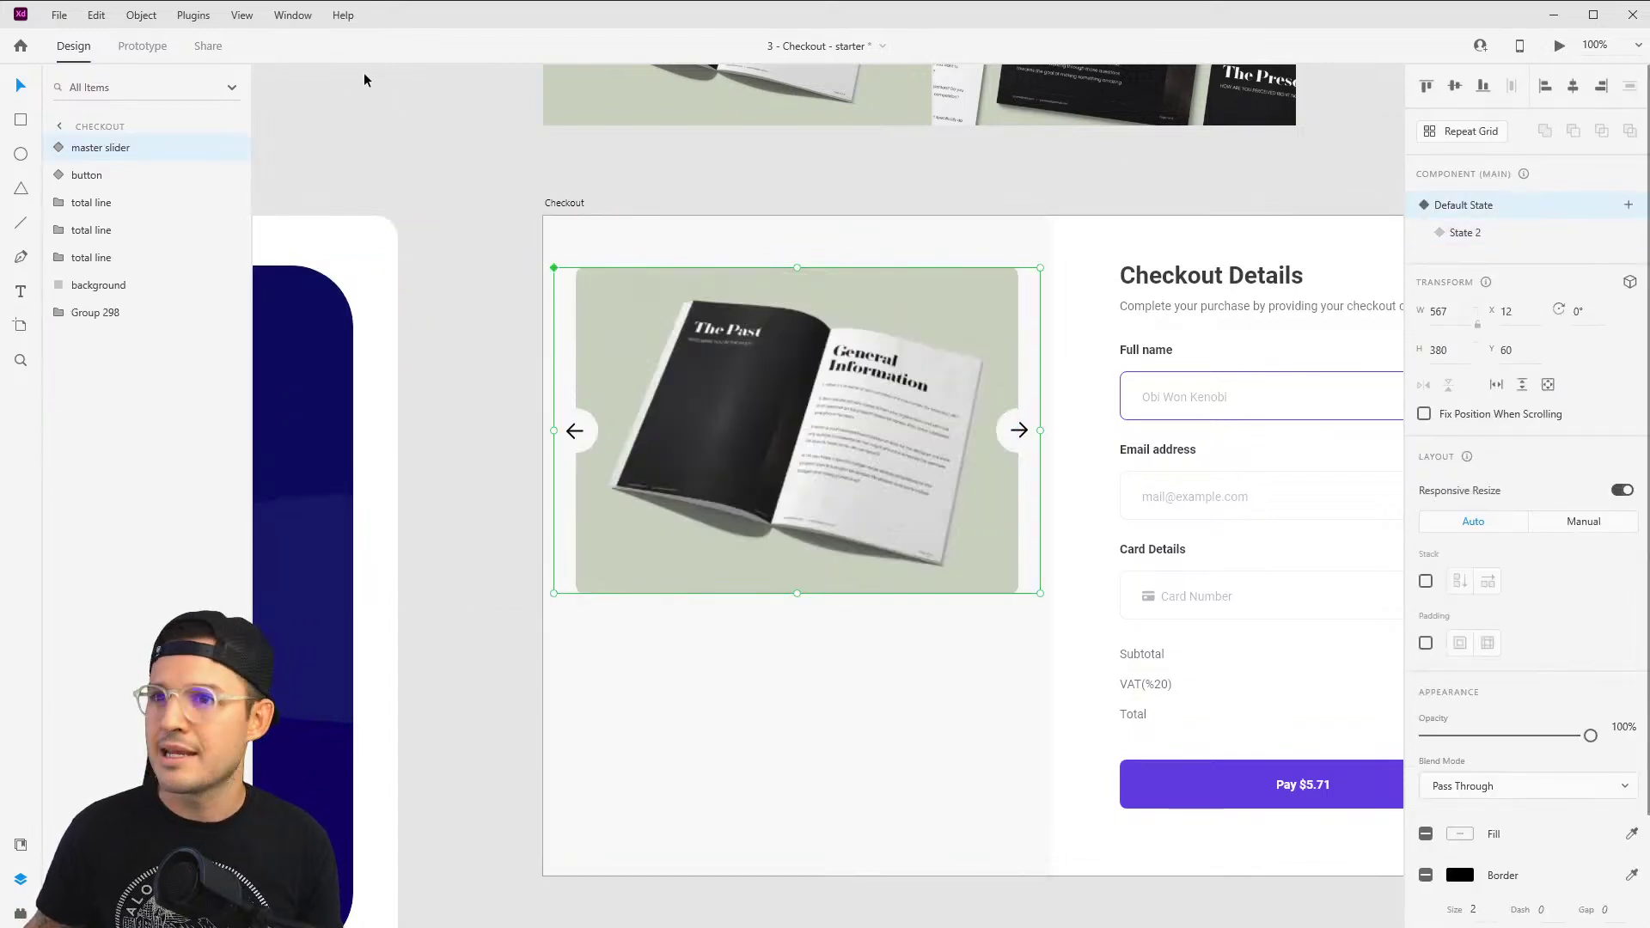
{"action": "left_click", "coordinate": [129, 49]}
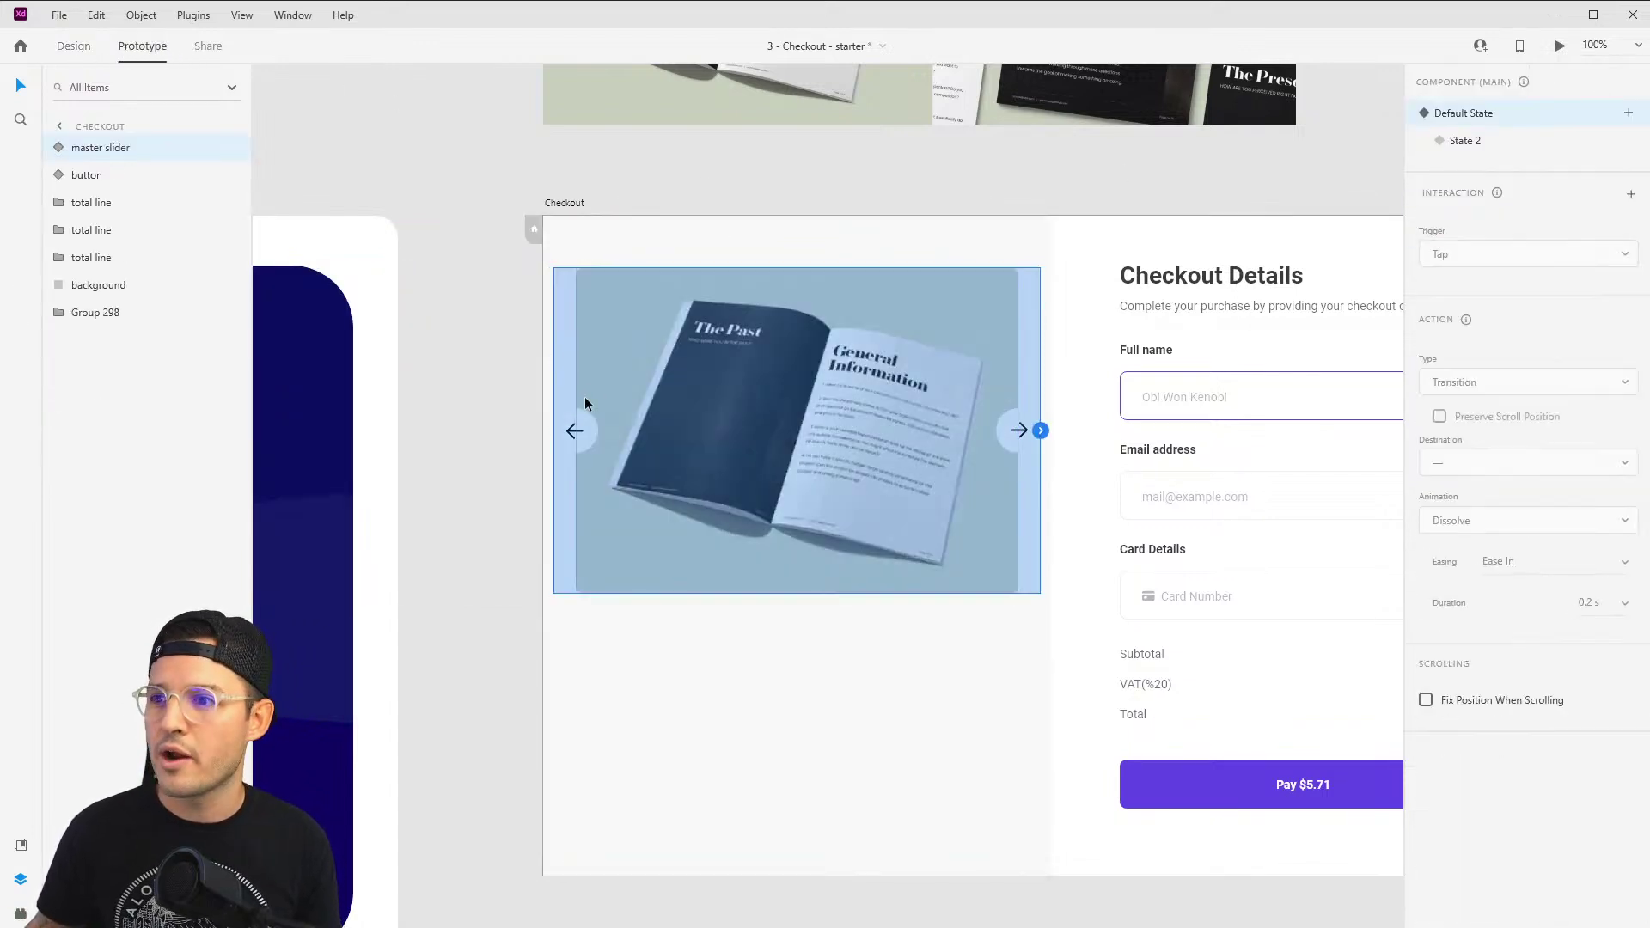
{"action": "double_click", "coordinate": [1003, 431]}
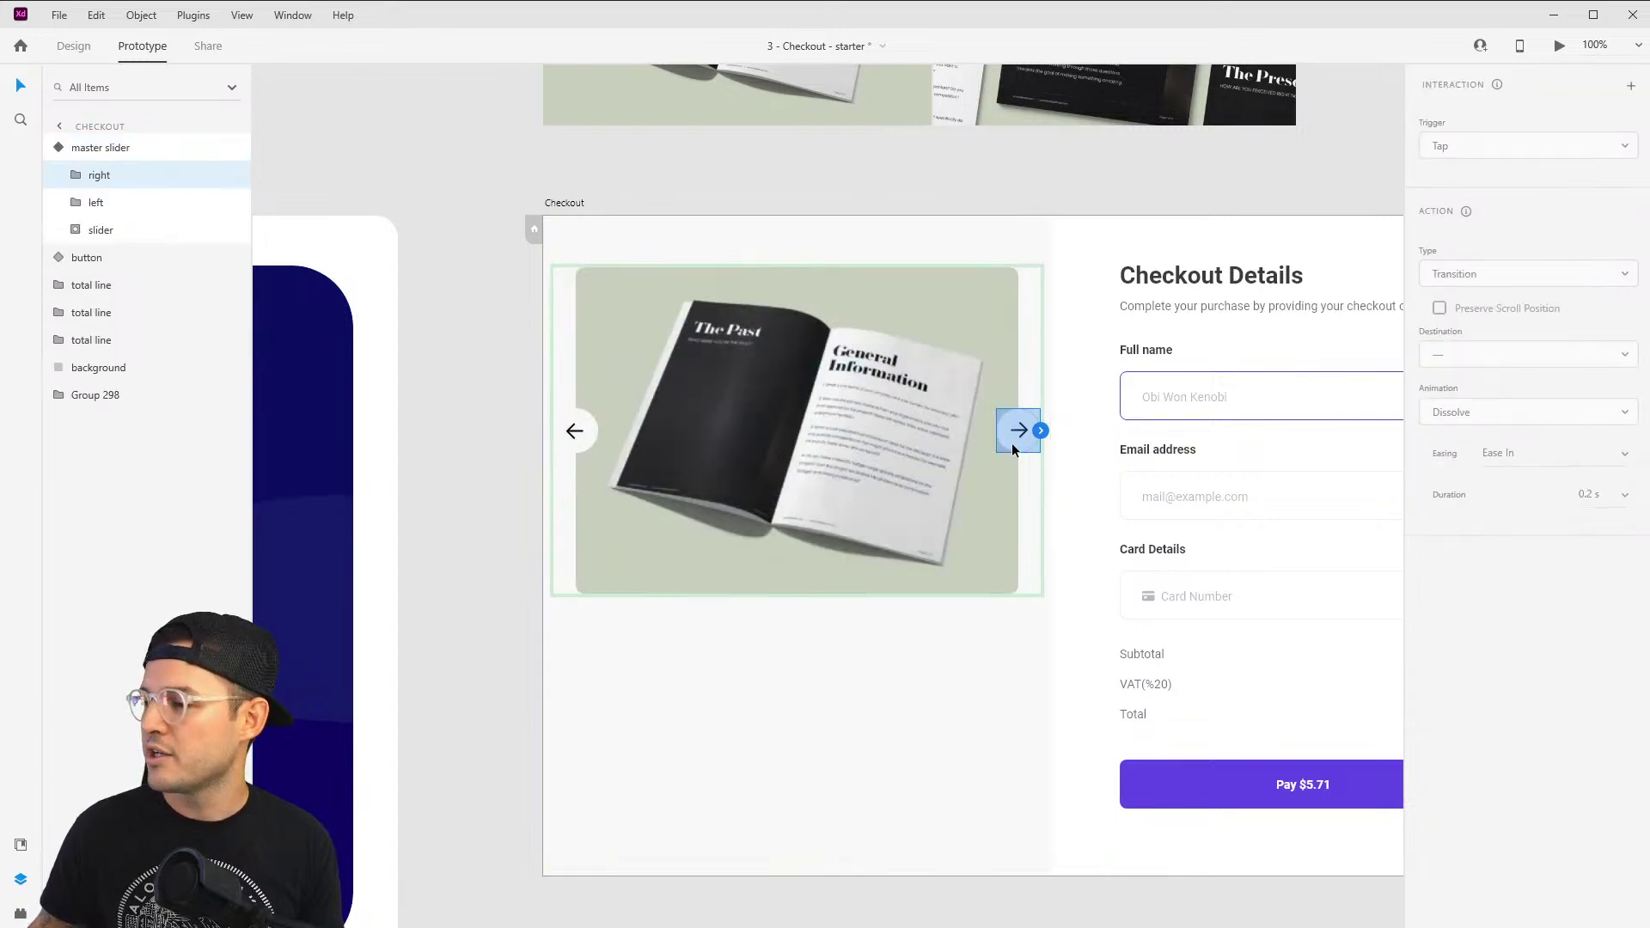
{"action": "key", "text": "ctrl+equal"}
{"action": "key", "text": "ctrl+equal"}
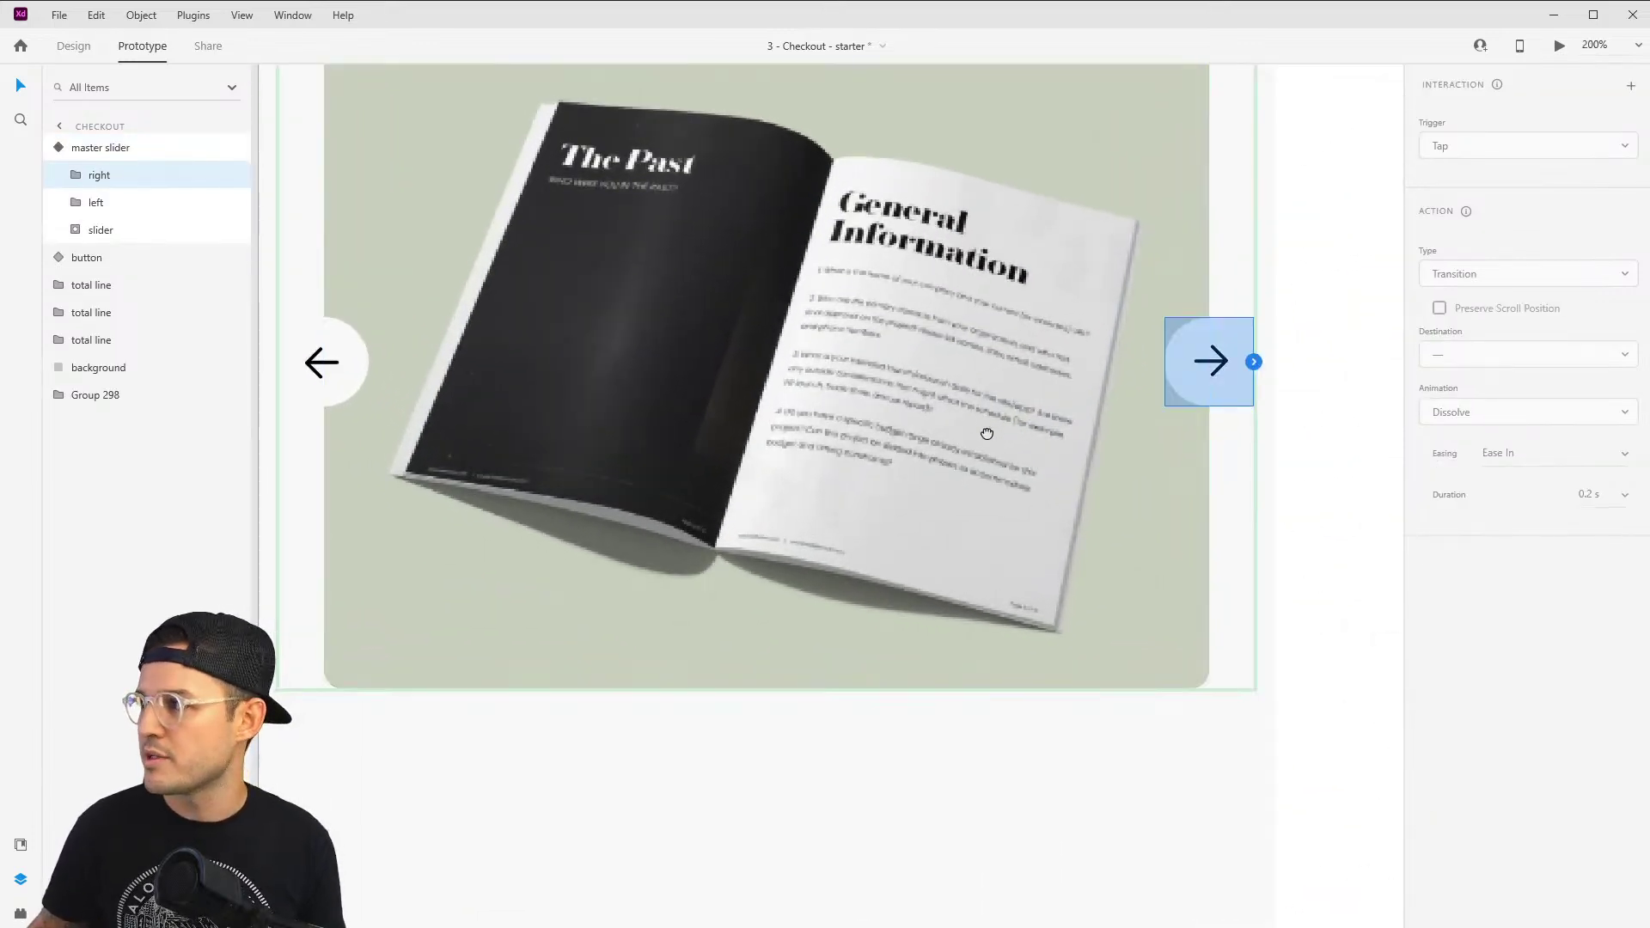
{"action": "left_click", "coordinate": [1254, 448]}
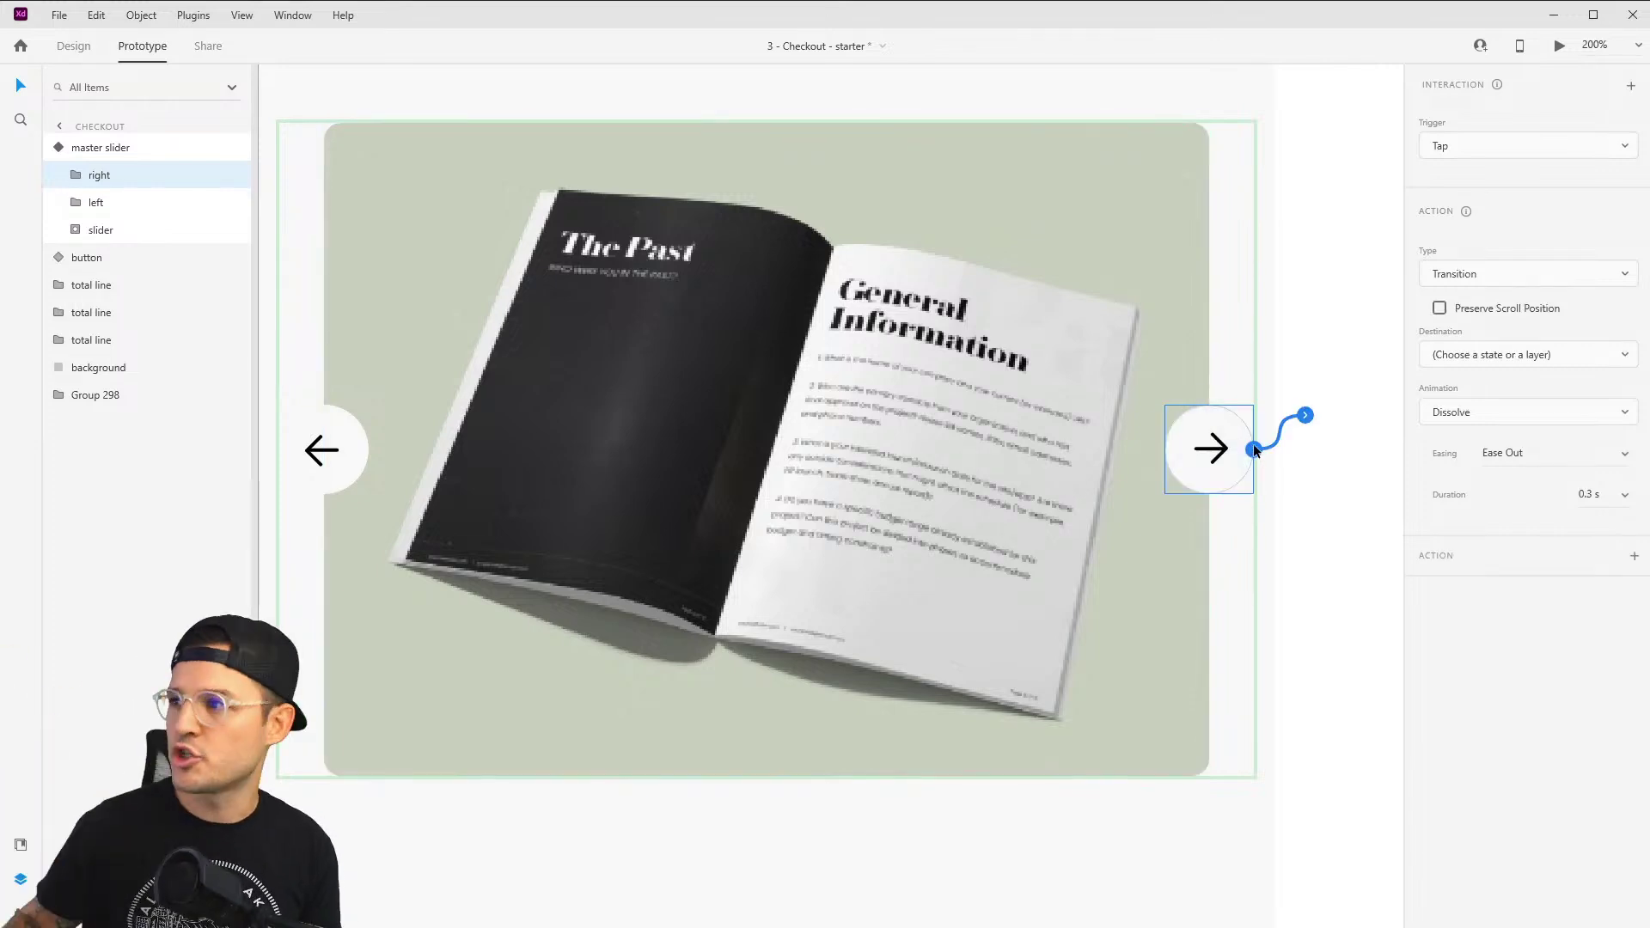
{"action": "left_click", "coordinate": [1534, 281]}
{"action": "left_click", "coordinate": [1523, 258]}
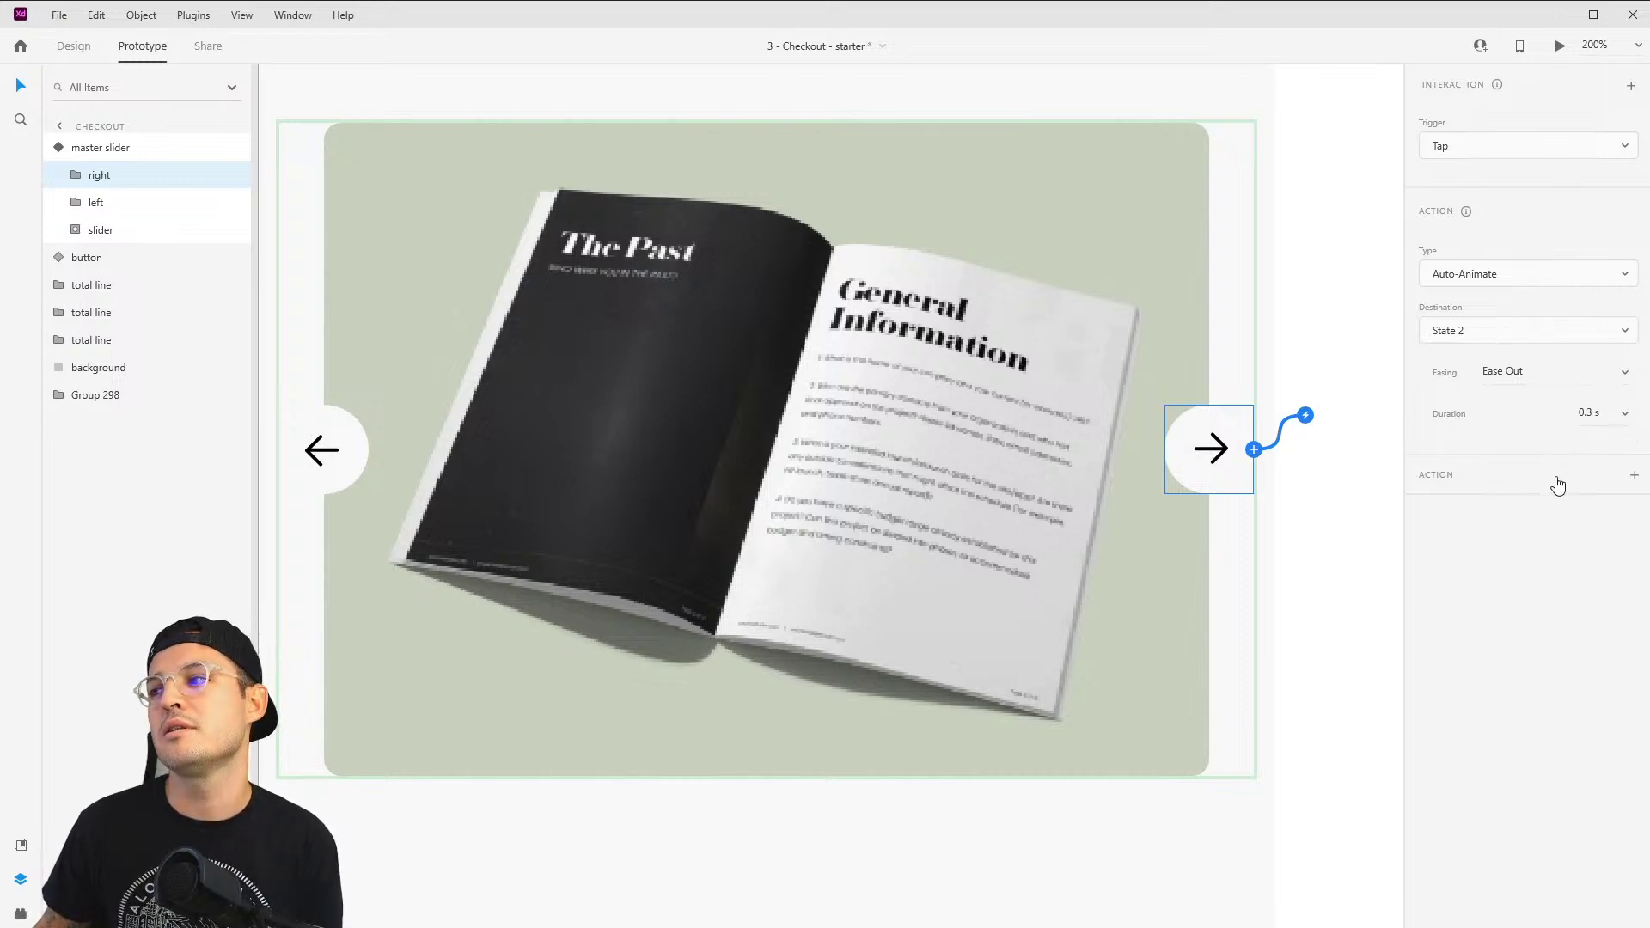
{"action": "left_click", "coordinate": [1587, 415]}
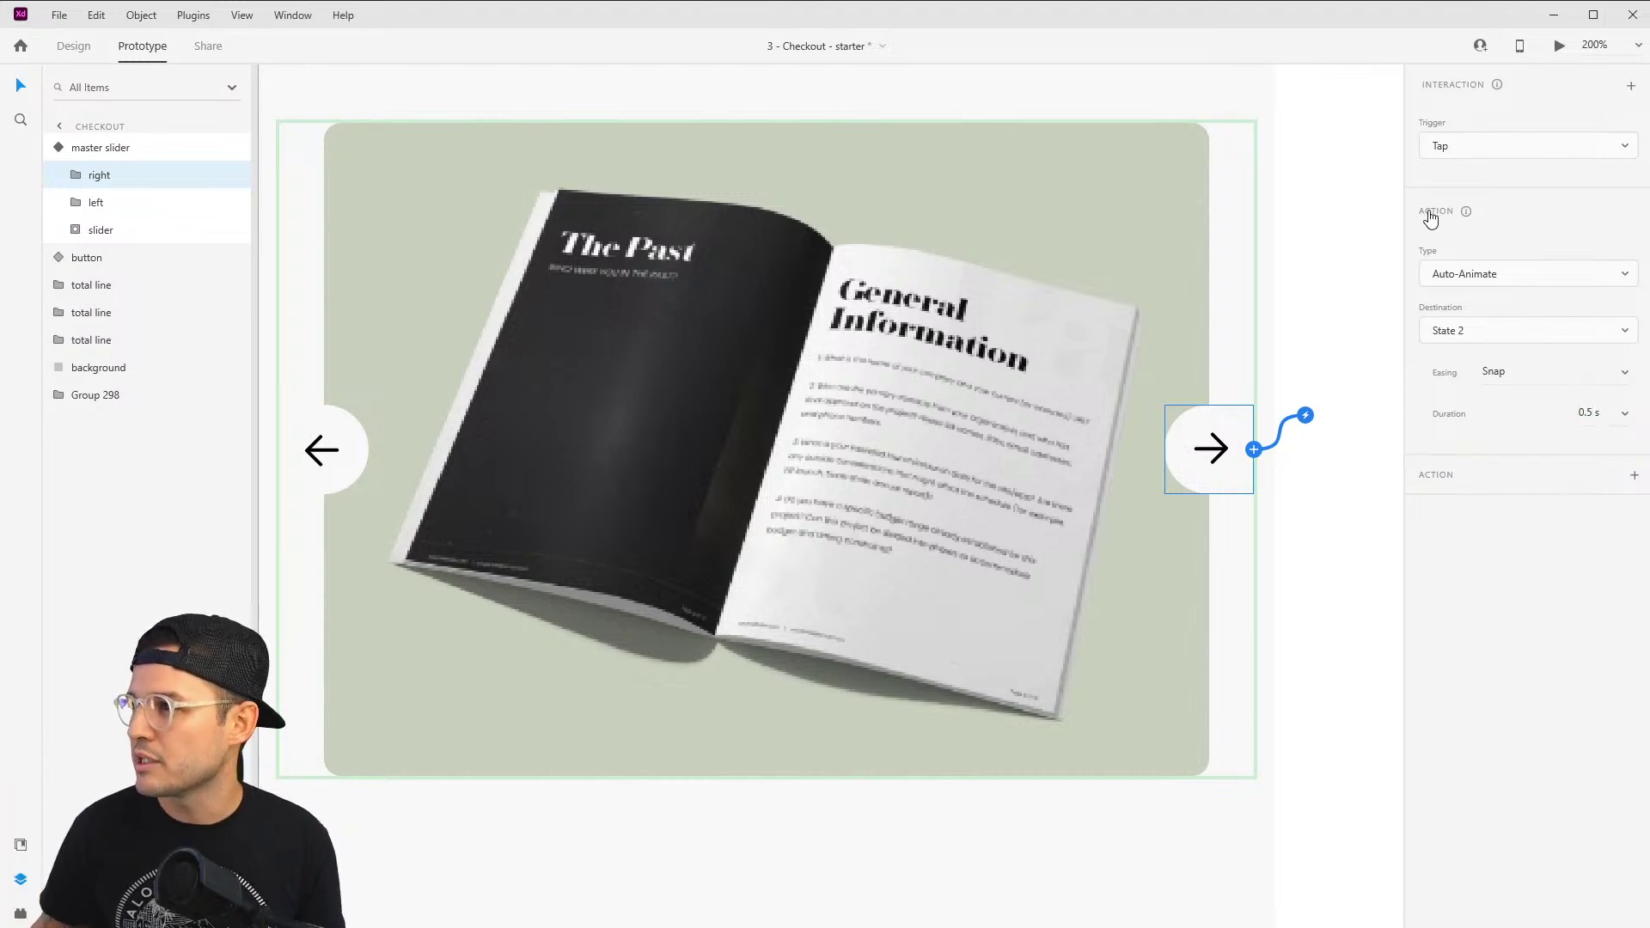
Step: In State 2, add a Tap interaction to the left arrow: Auto-Animate to Default State, Snap easing, 0.5 s
{"action": "left_click", "coordinate": [103, 153]}
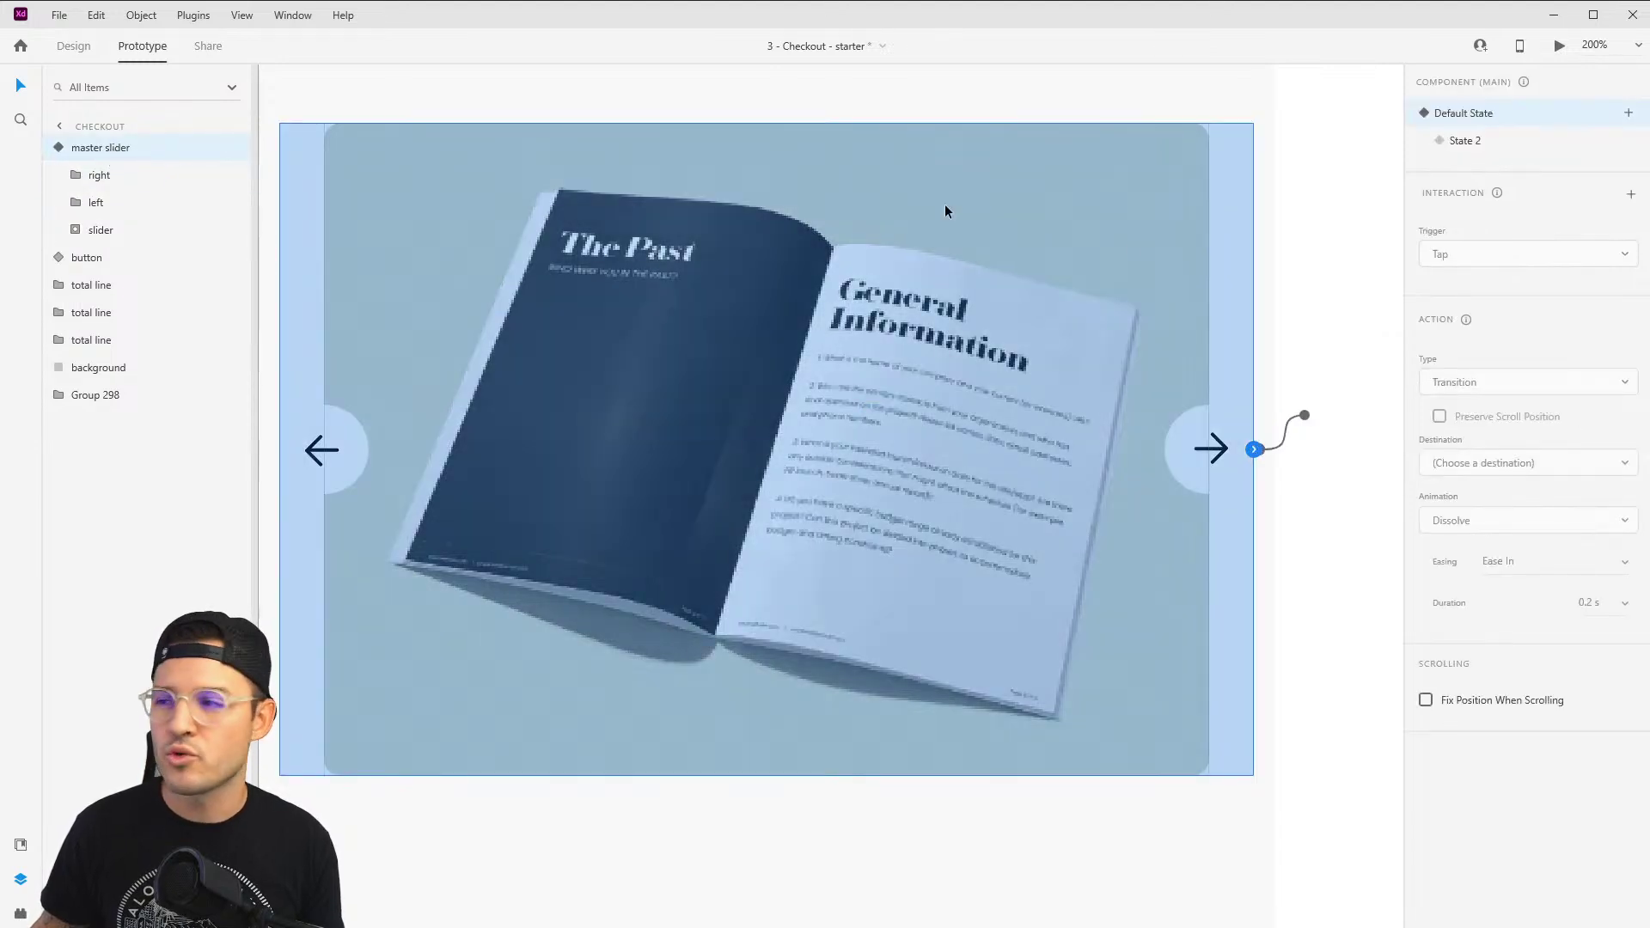
{"action": "left_click", "coordinate": [1471, 146]}
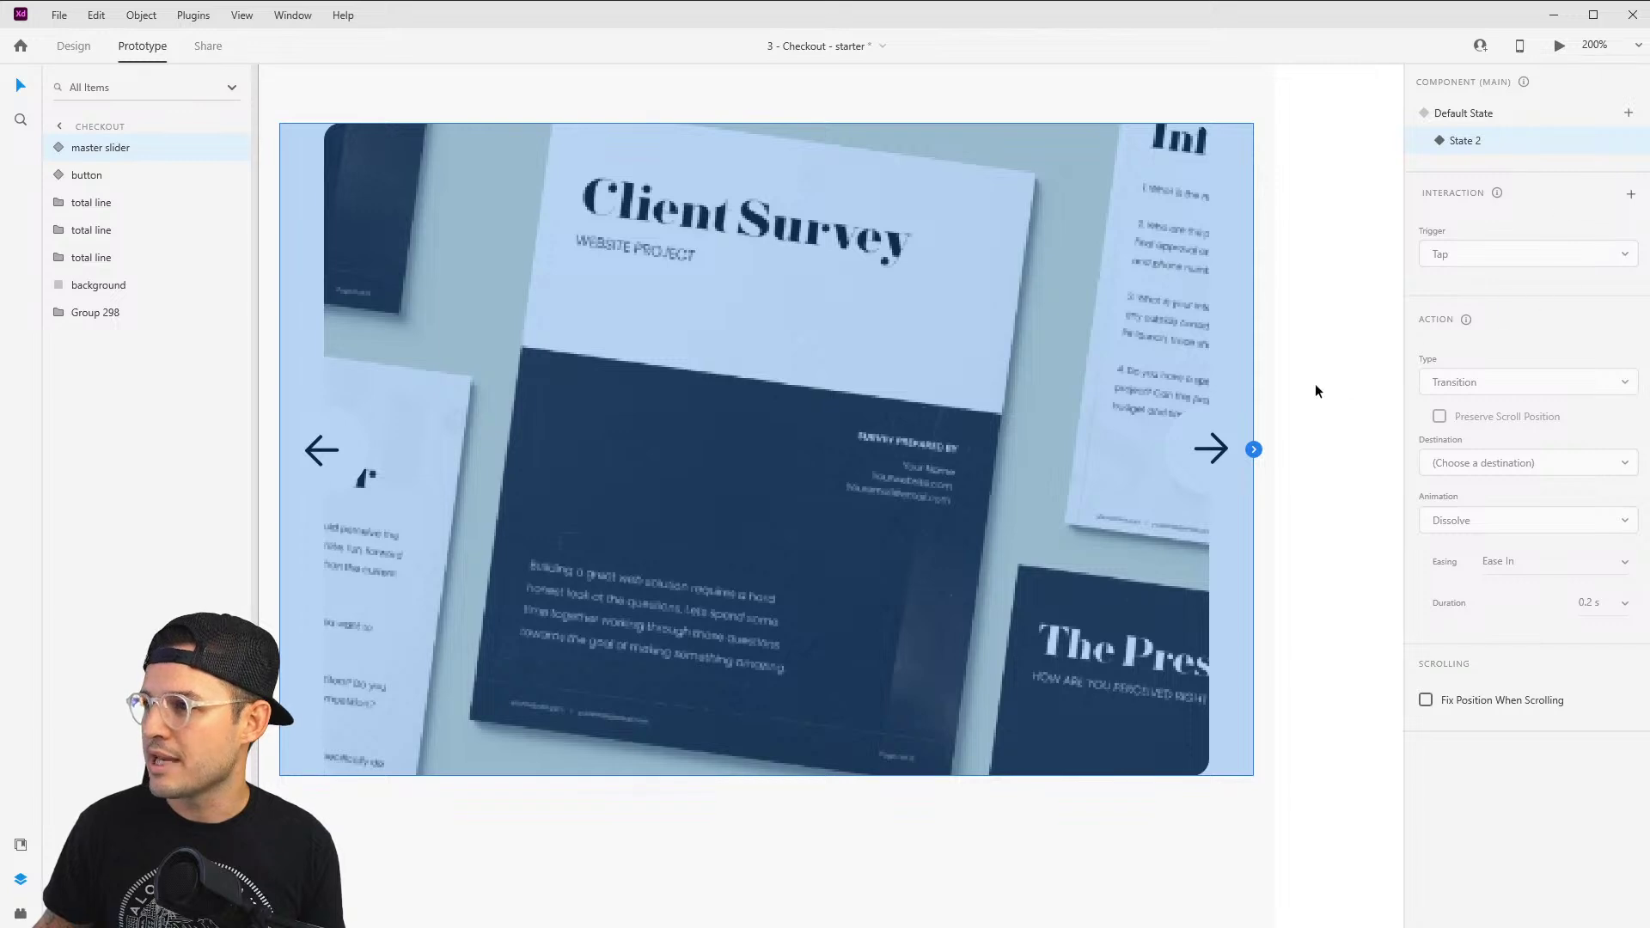
{"action": "double_click", "coordinate": [332, 455]}
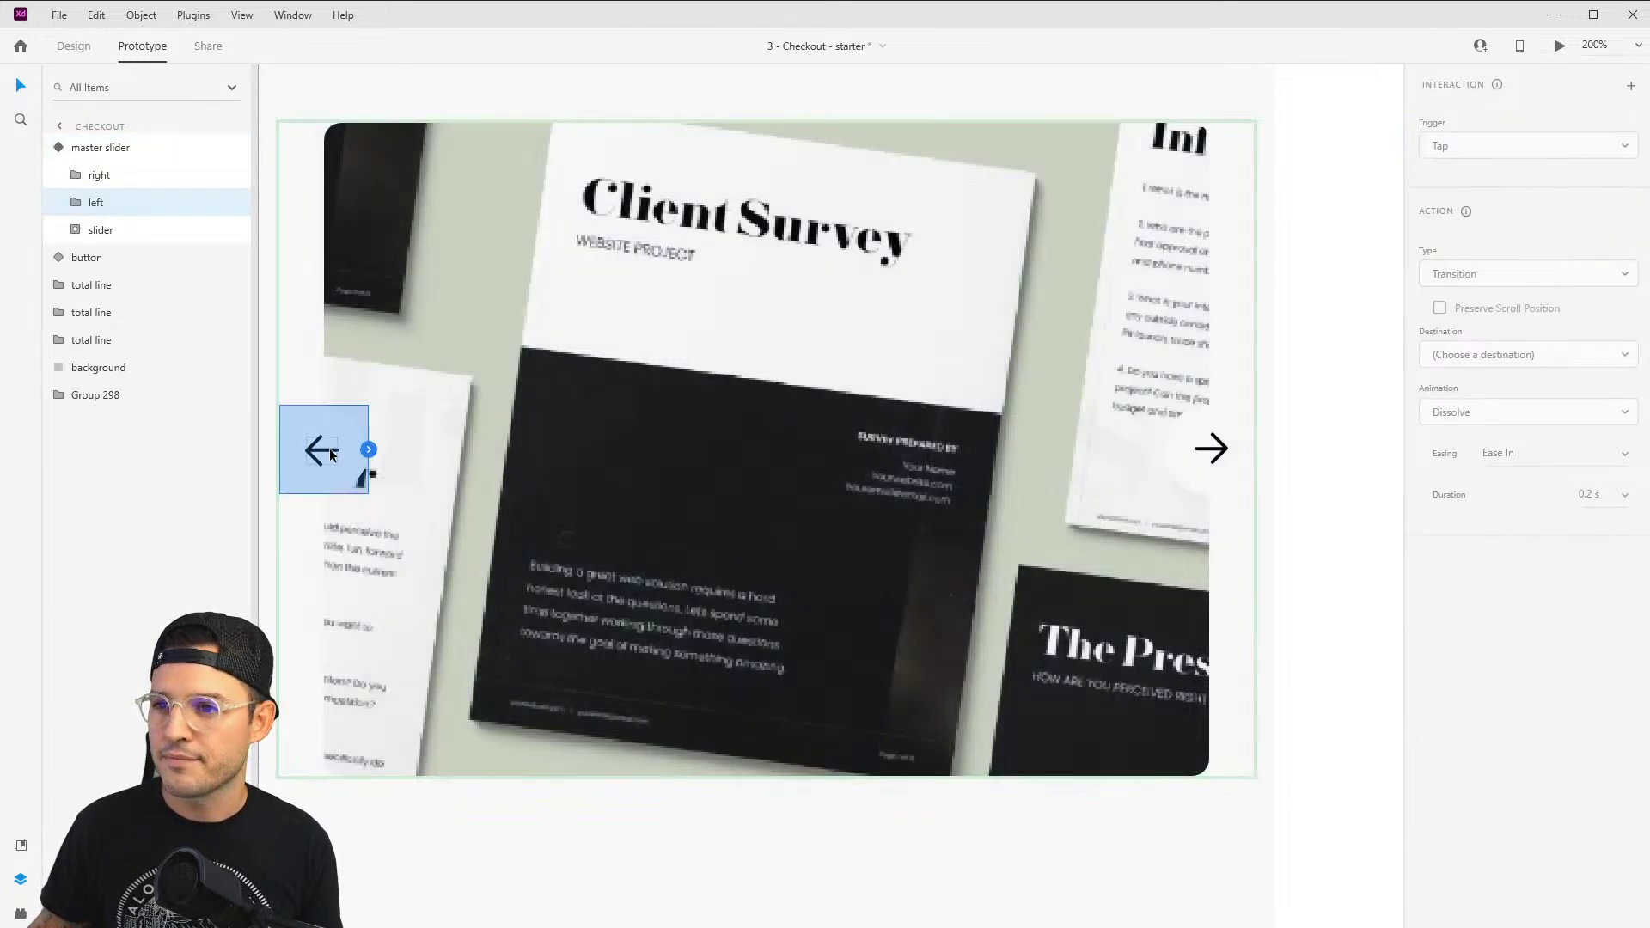
{"action": "left_click", "coordinate": [373, 449]}
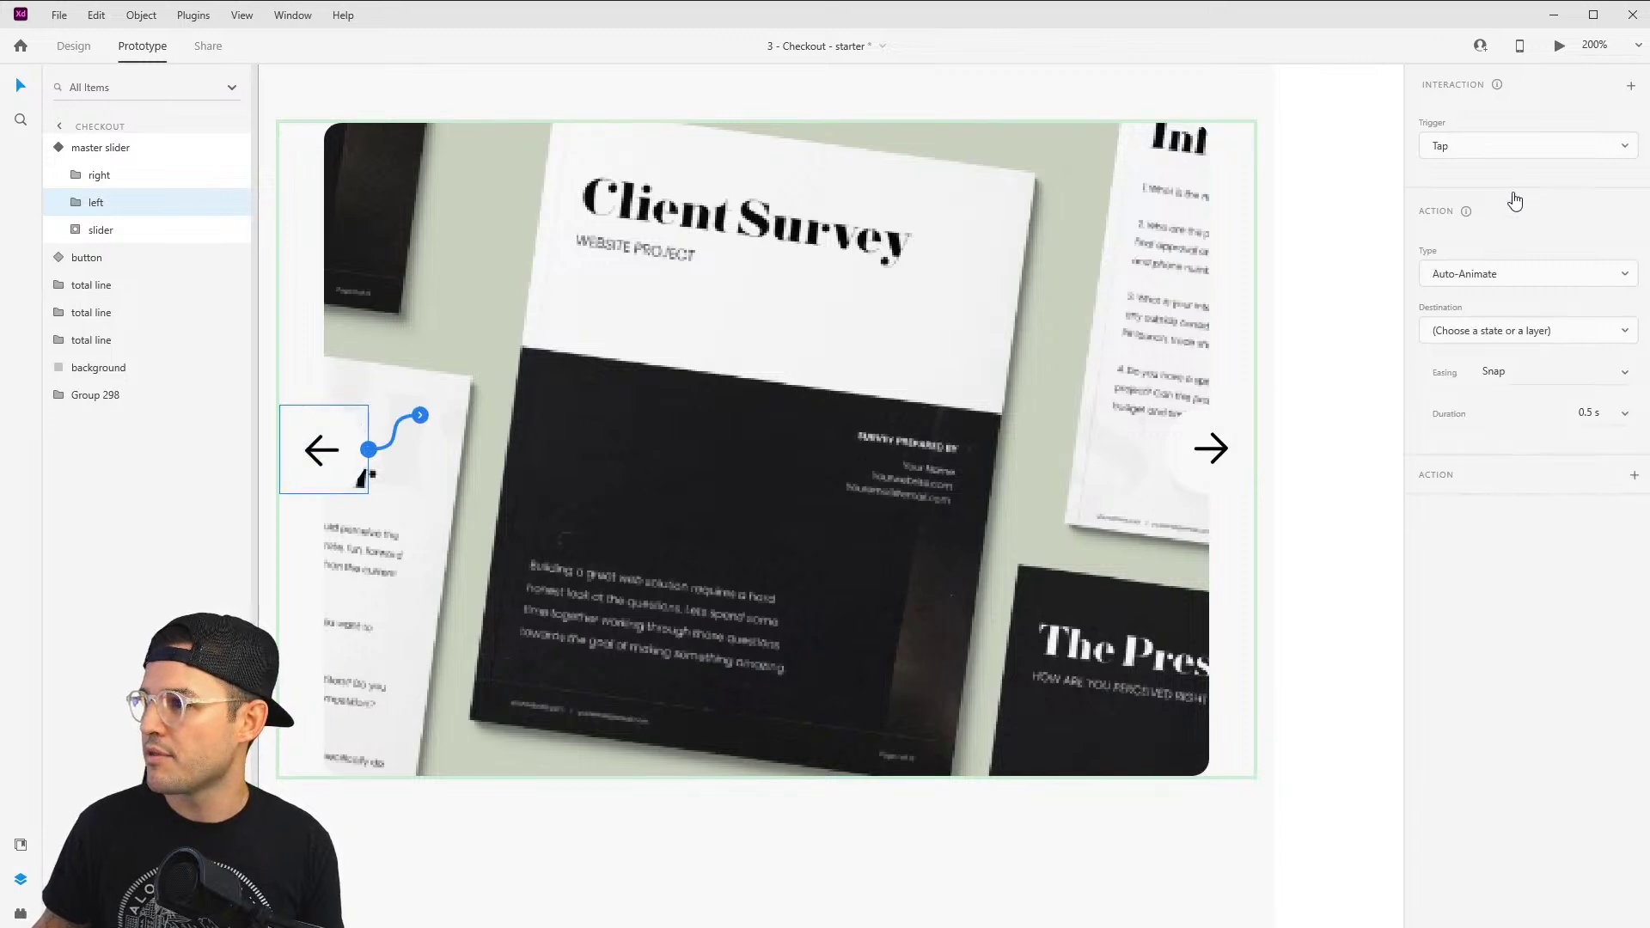
{"action": "left_click", "coordinate": [1528, 335]}
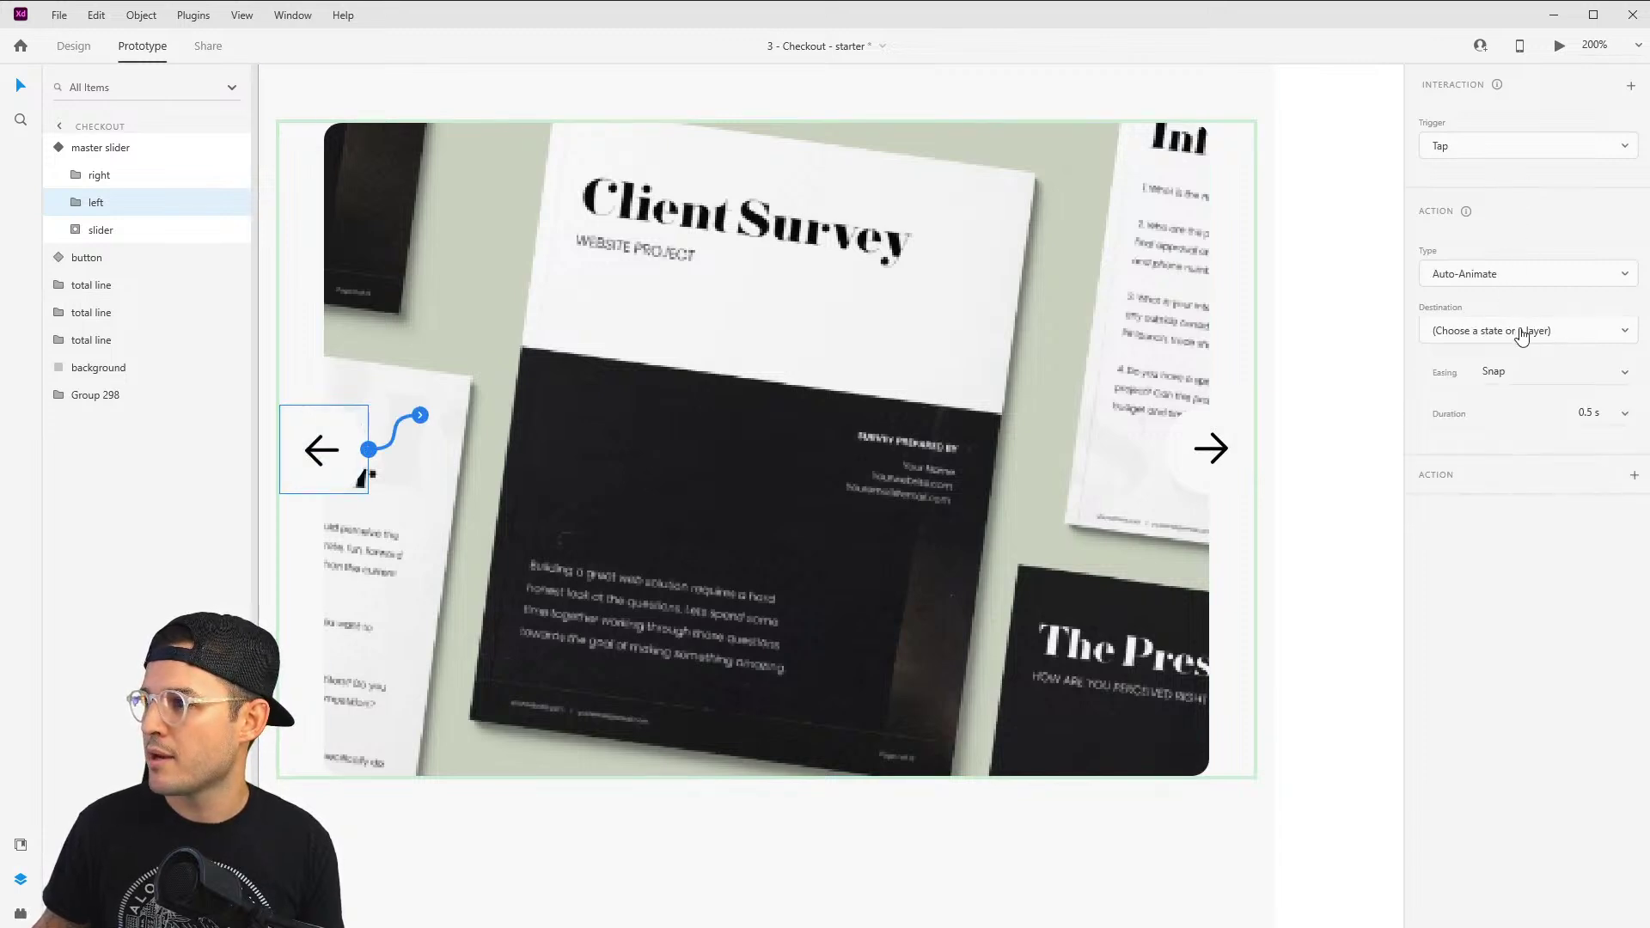
{"action": "left_click", "coordinate": [1498, 256]}
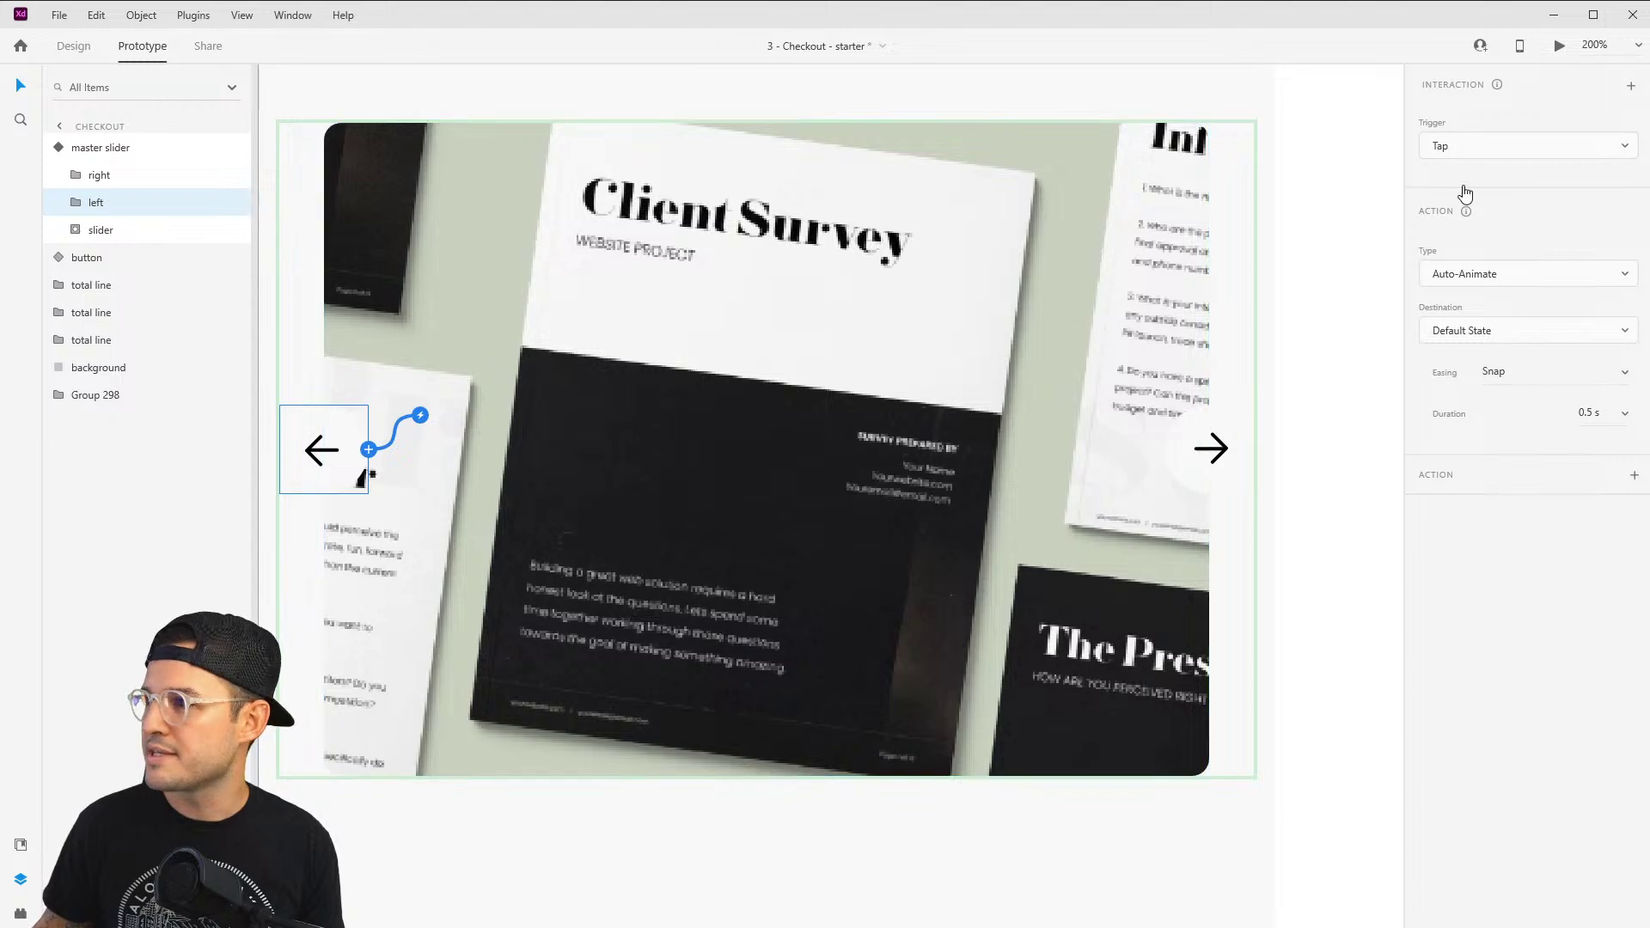
Step: Return the master slider to its Default State and set the Checkout artboard as the prototype's starting flow
{"action": "left_click", "coordinate": [177, 147]}
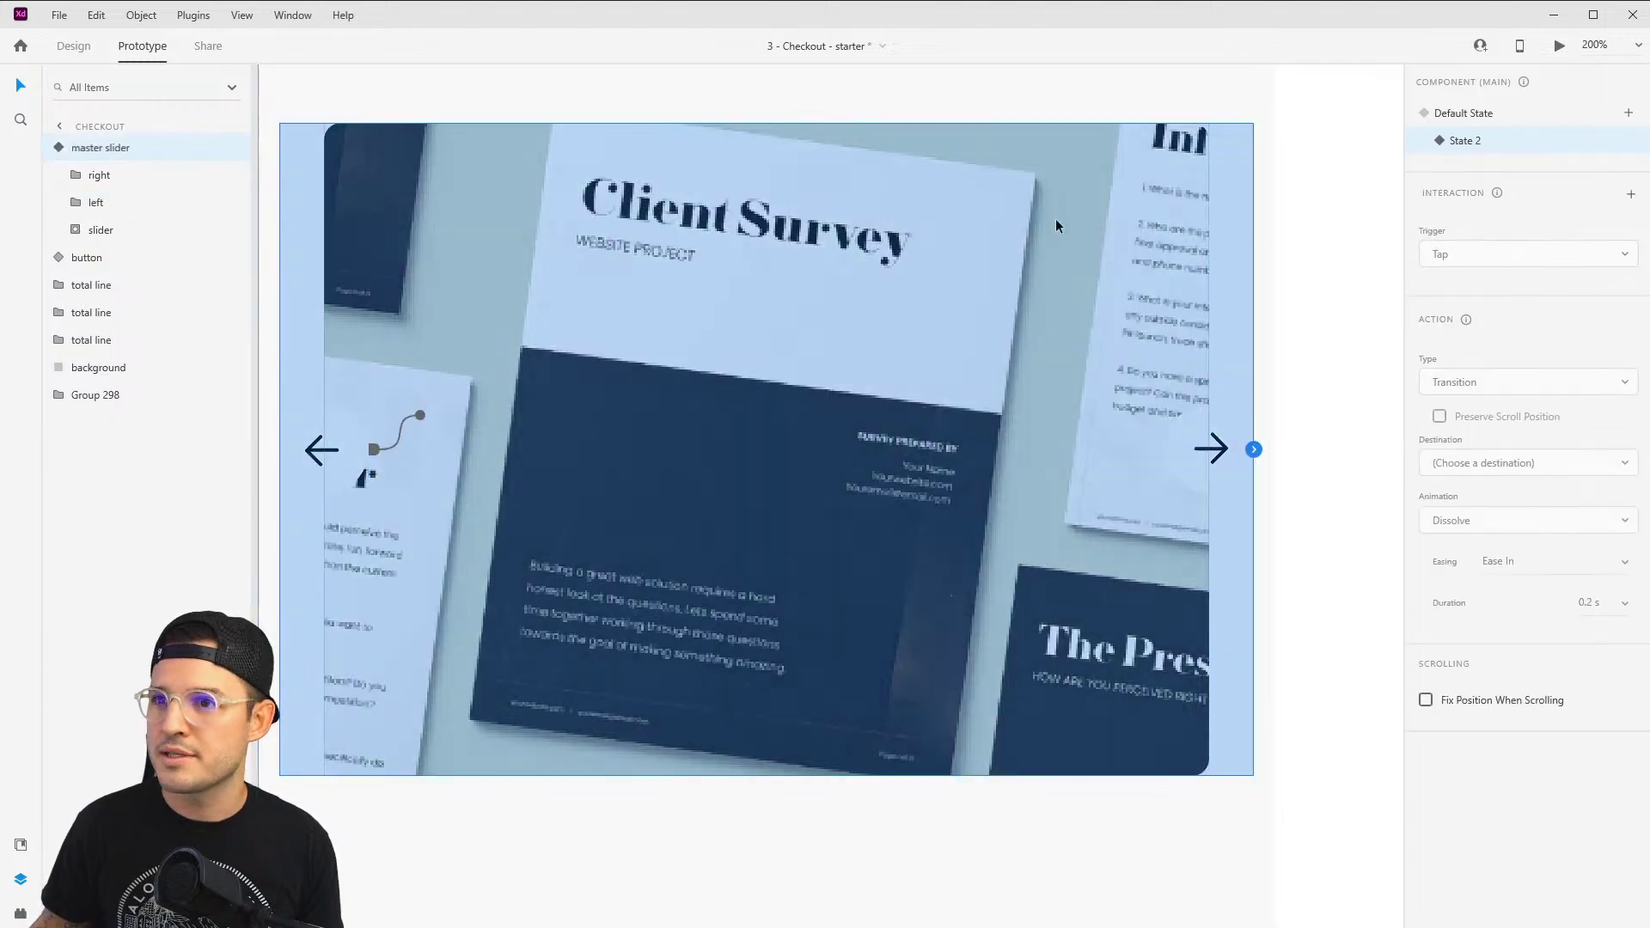
{"action": "left_click", "coordinate": [1472, 114]}
{"action": "scroll", "coordinate": [1306, 160], "scroll_direction": "down", "scroll_amount": 5}
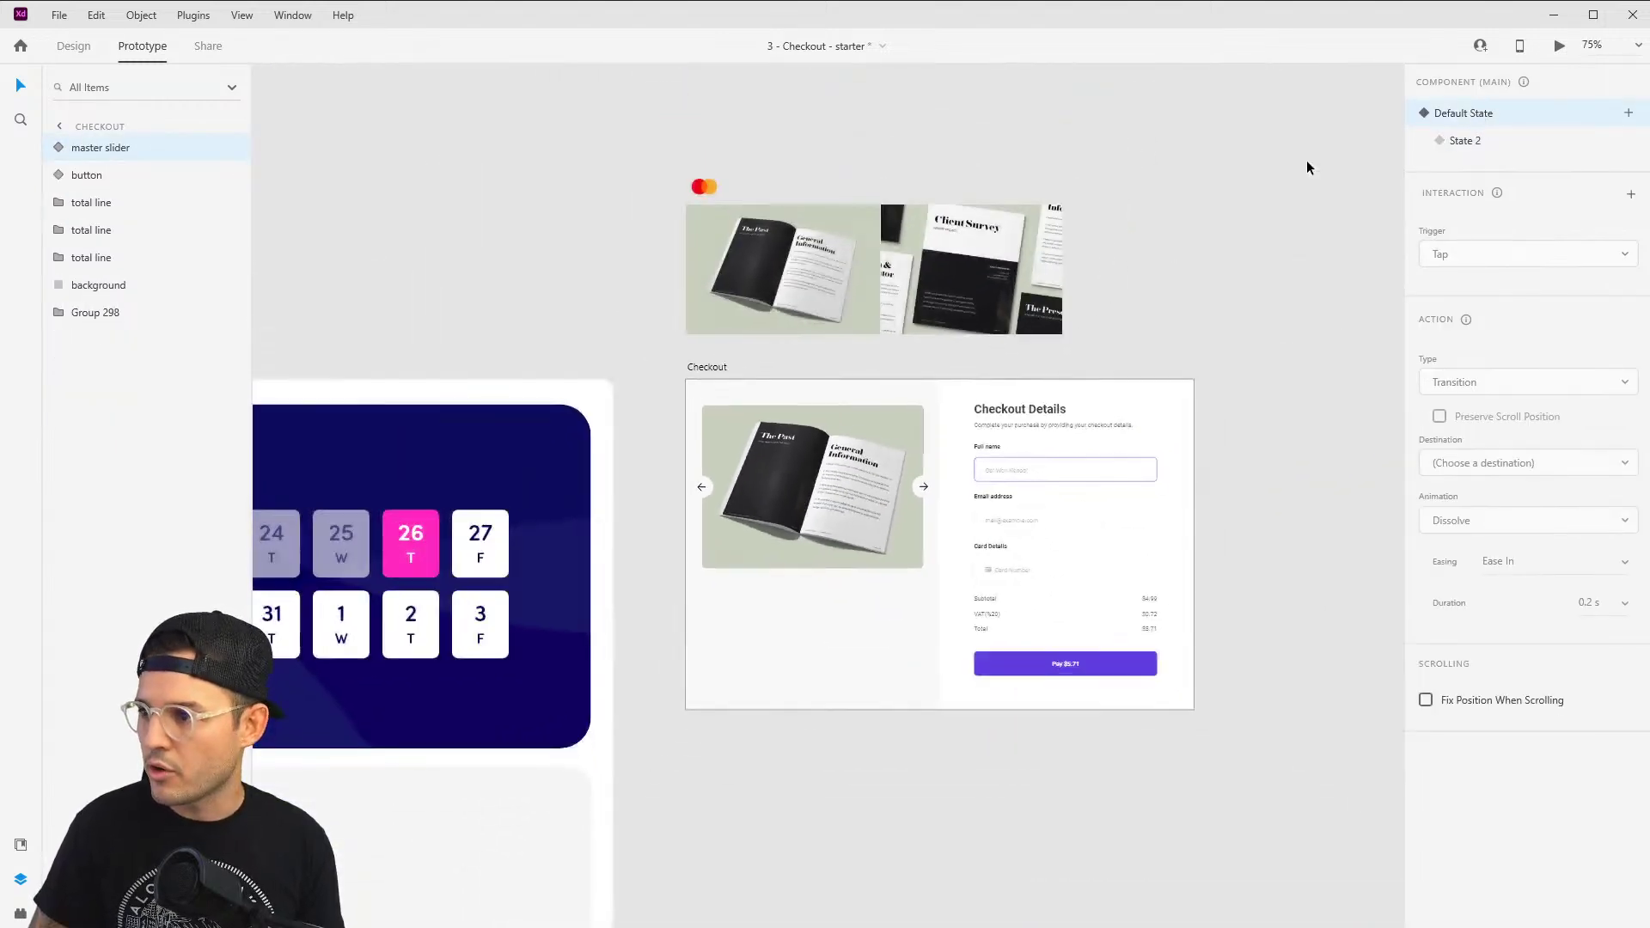
{"action": "scroll", "coordinate": [1306, 160], "scroll_direction": "up", "scroll_amount": 2}
{"action": "left_click_drag", "start_coordinate": [1153, 427], "coordinate": [1095, 424]}
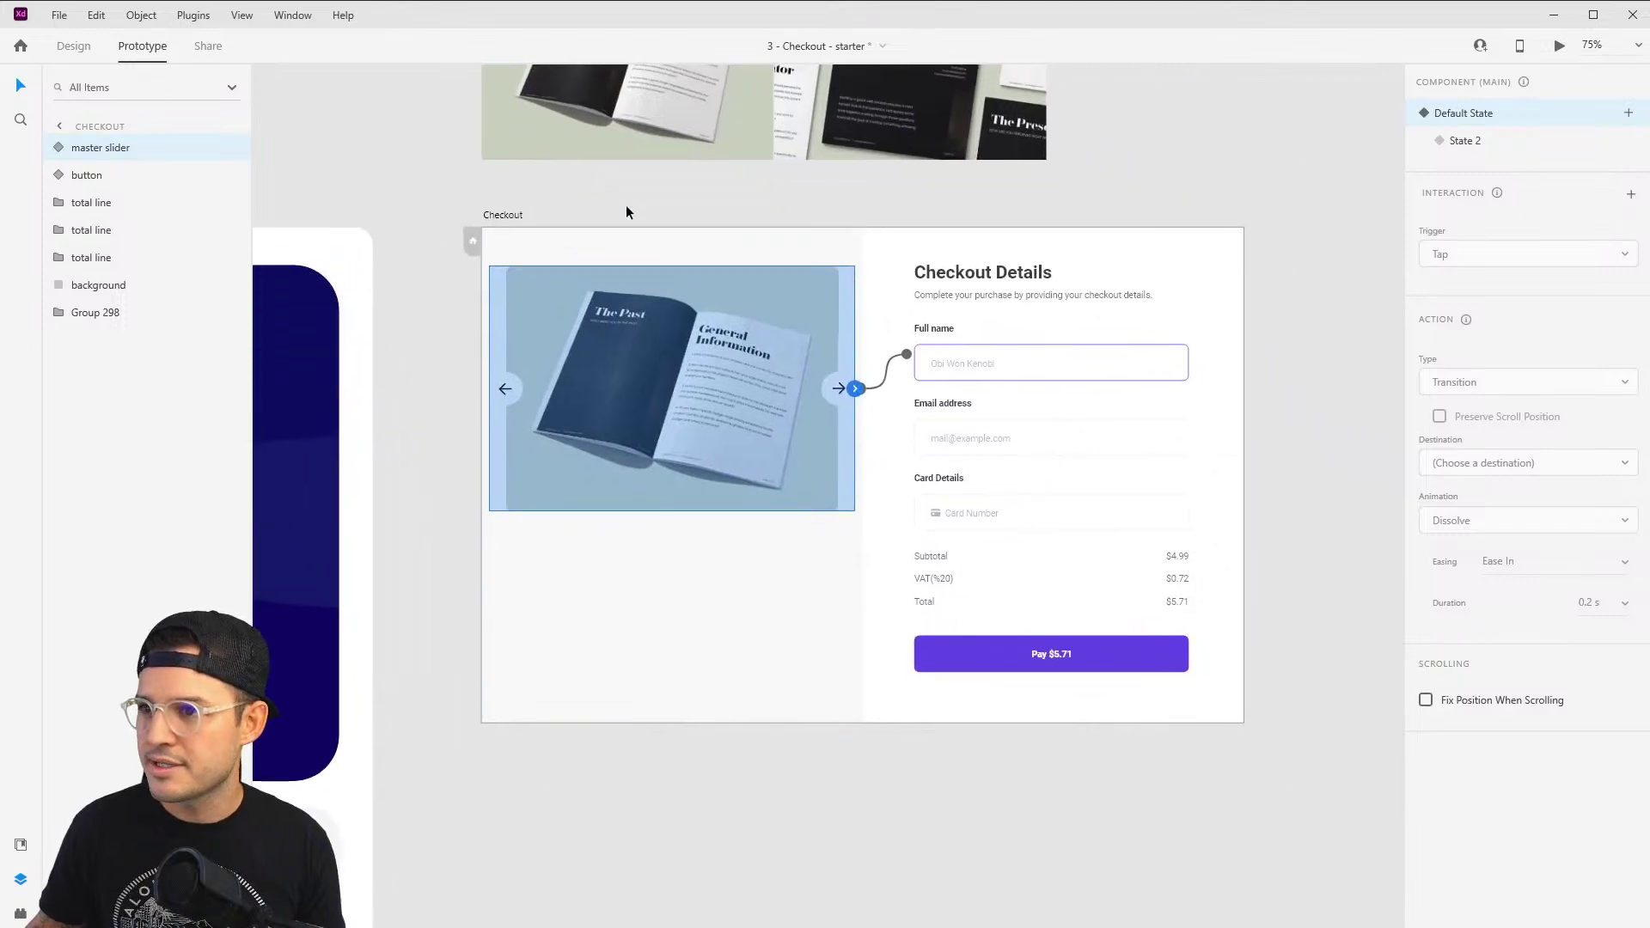
{"action": "left_click", "coordinate": [472, 241]}
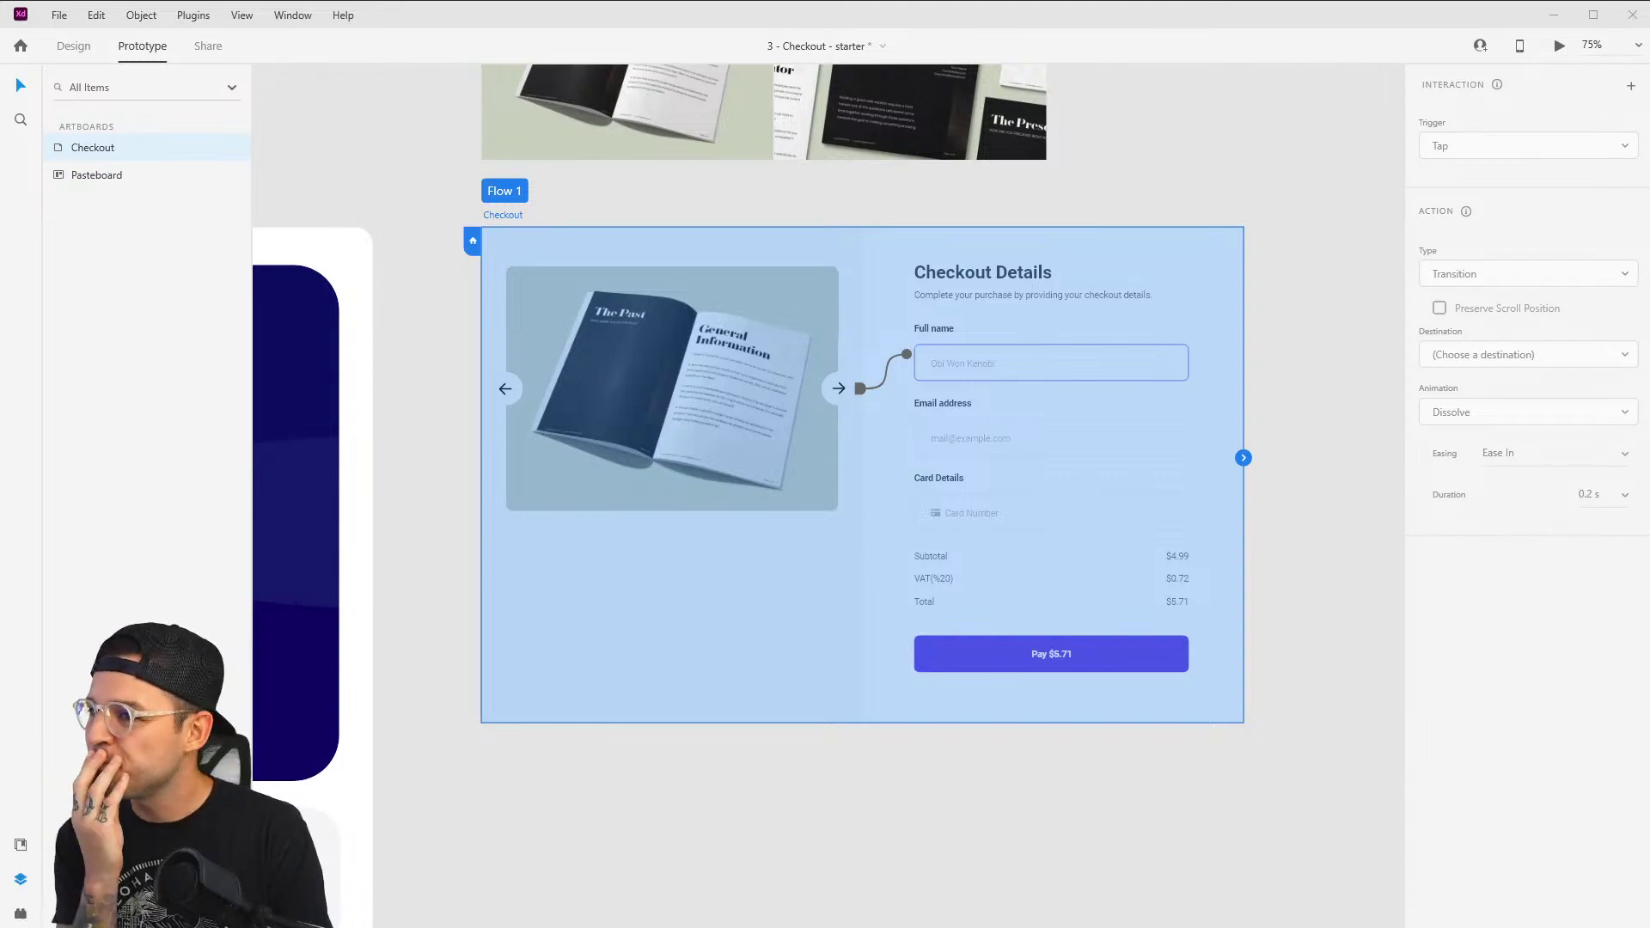
Step: Reset the input box inside the Checkout form's Full name field to its Default State
{"action": "left_click", "coordinate": [73, 45]}
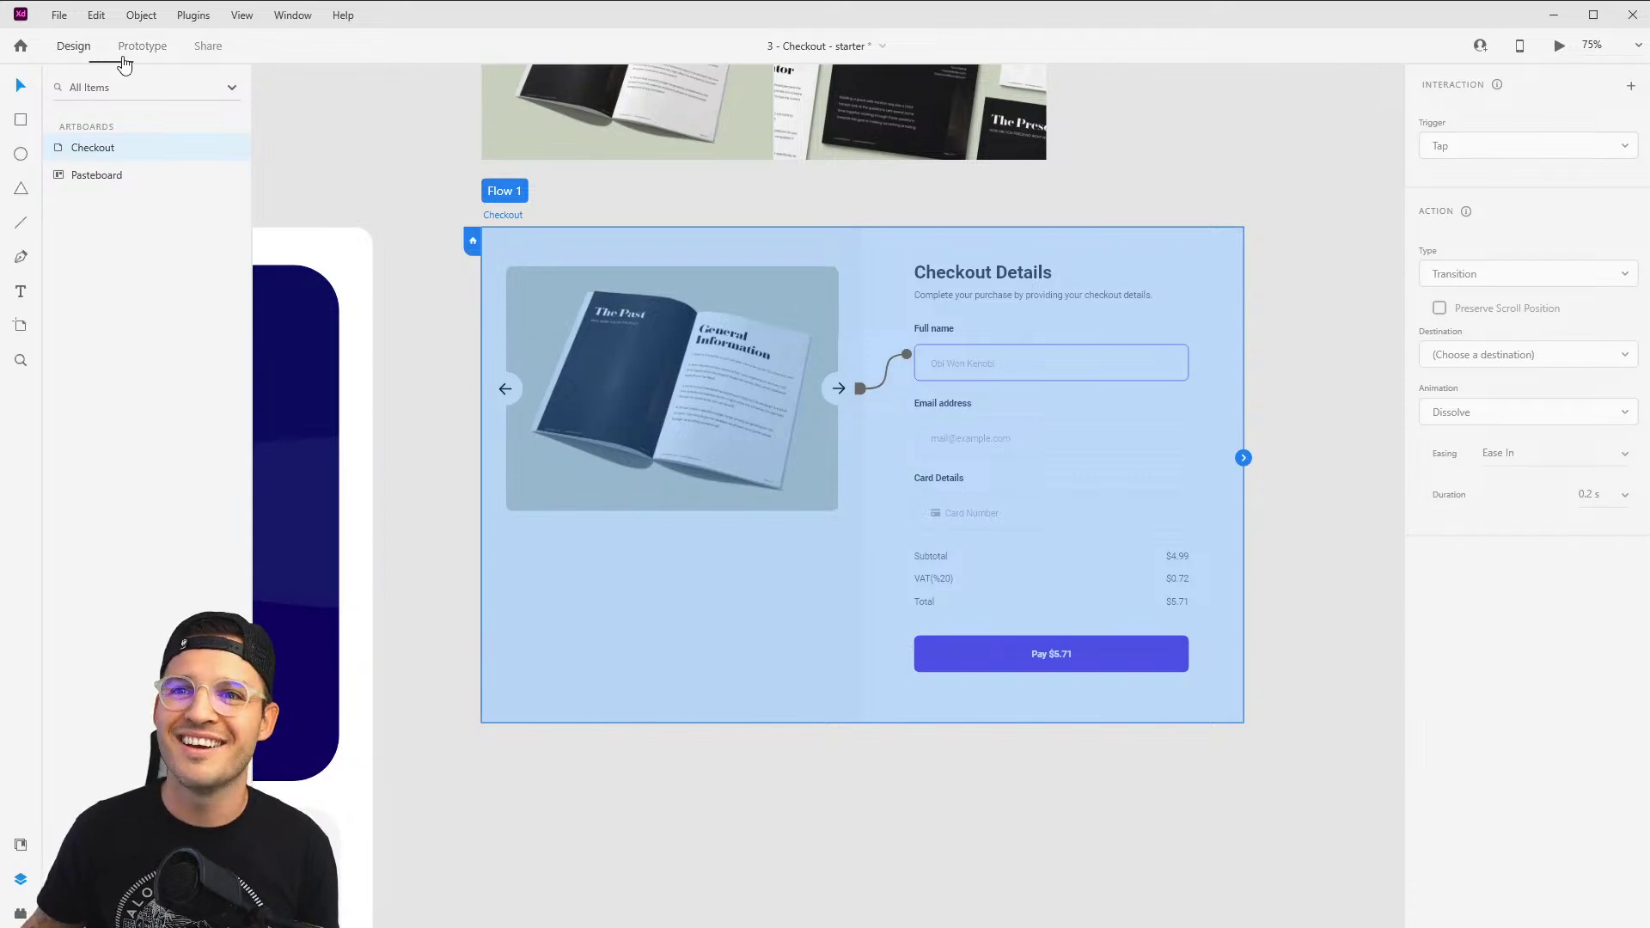
{"action": "left_click", "coordinate": [1321, 226]}
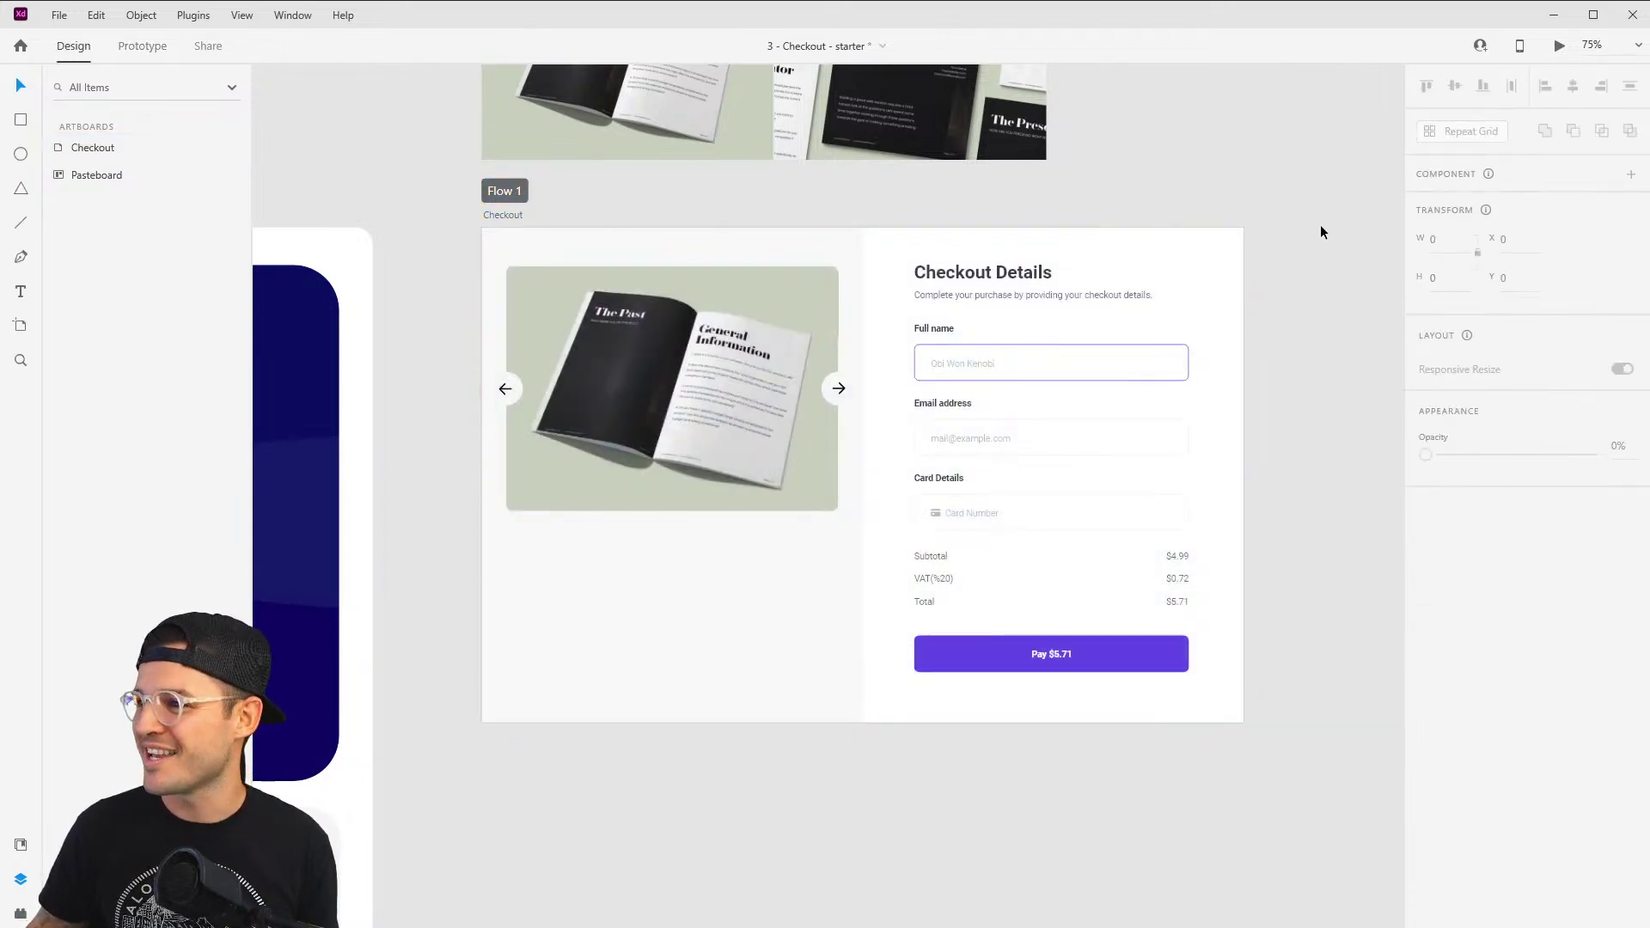
{"action": "left_click_drag", "start_coordinate": [1298, 224], "coordinate": [582, 707]}
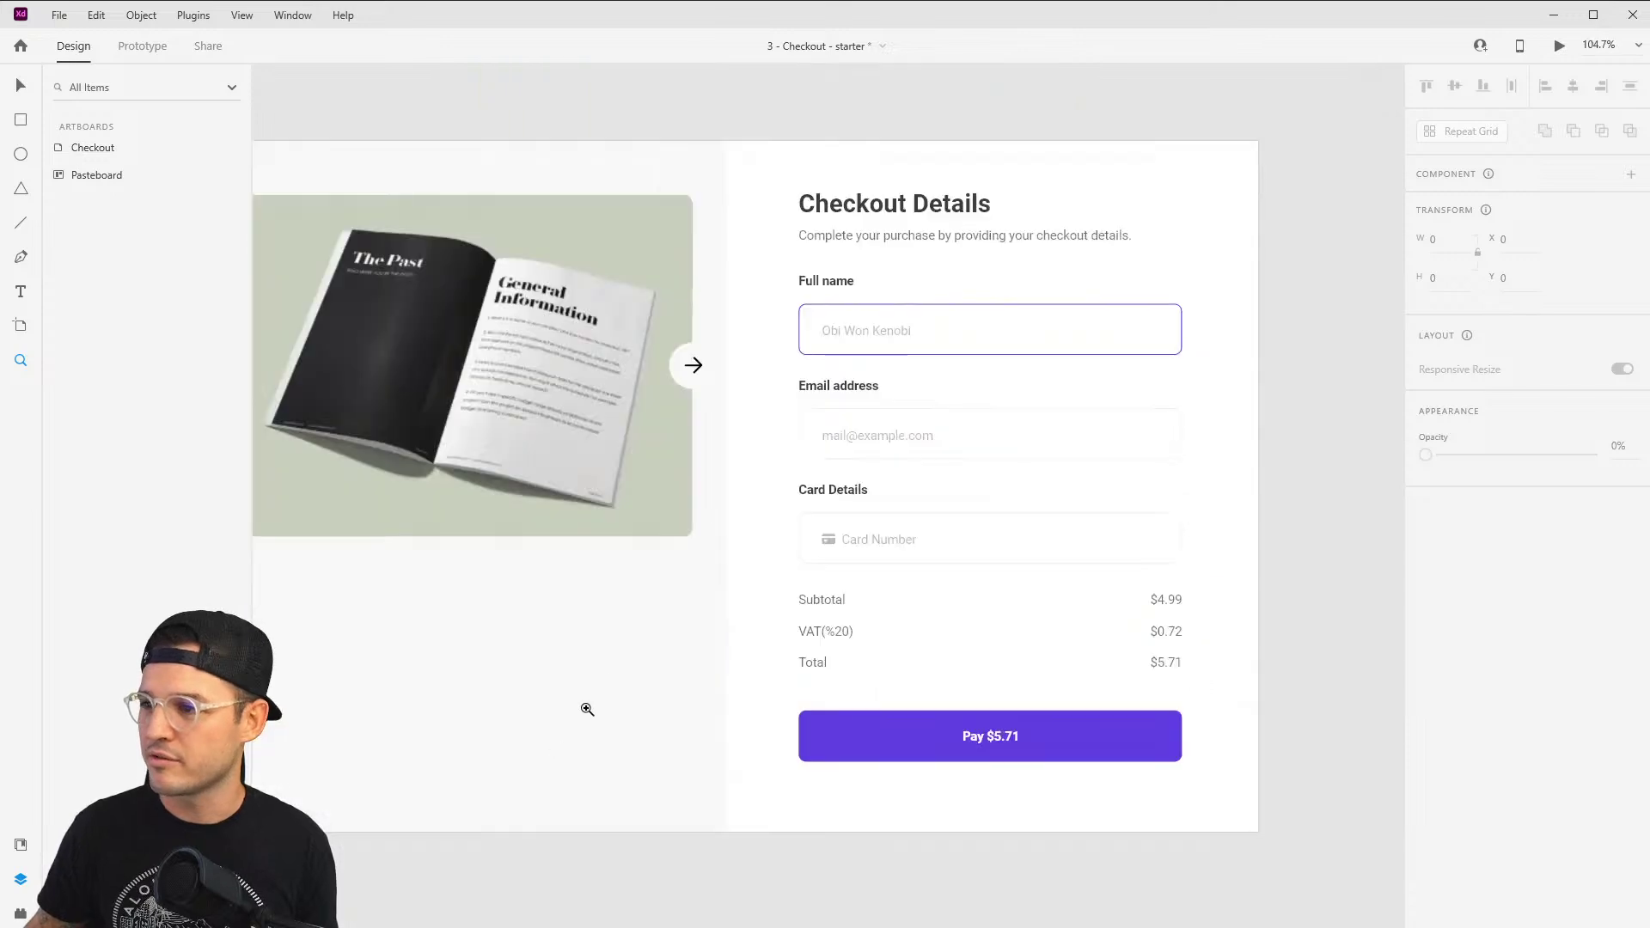
{"action": "double_click", "coordinate": [987, 339]}
{"action": "double_click", "coordinate": [1031, 318]}
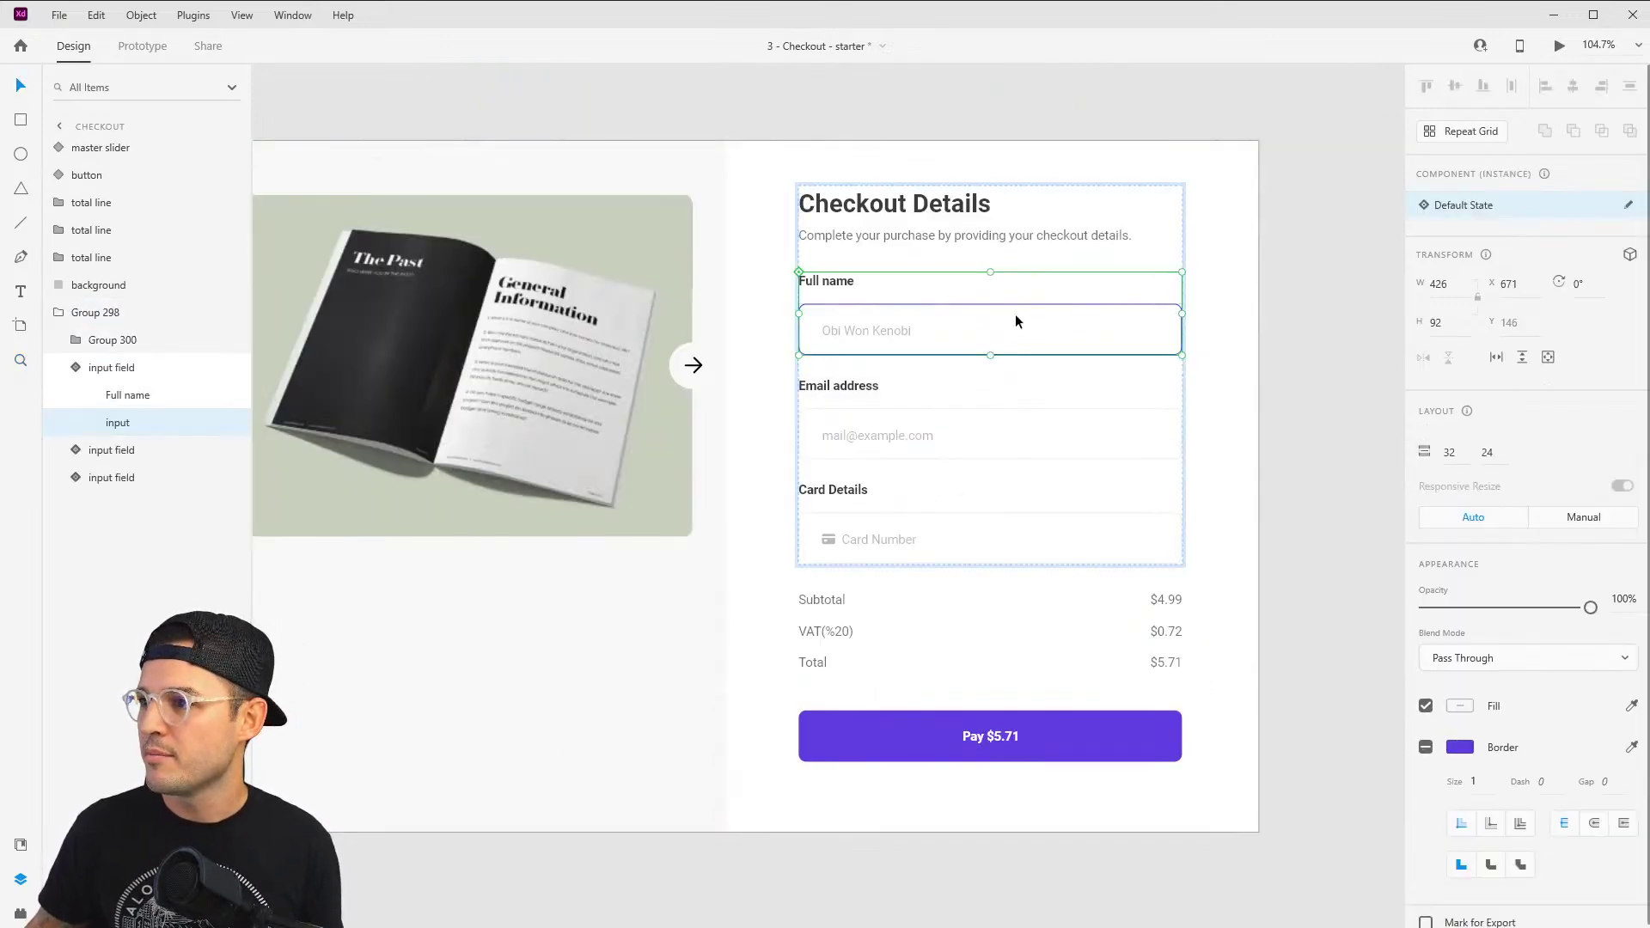
{"action": "left_click", "coordinate": [1328, 326]}
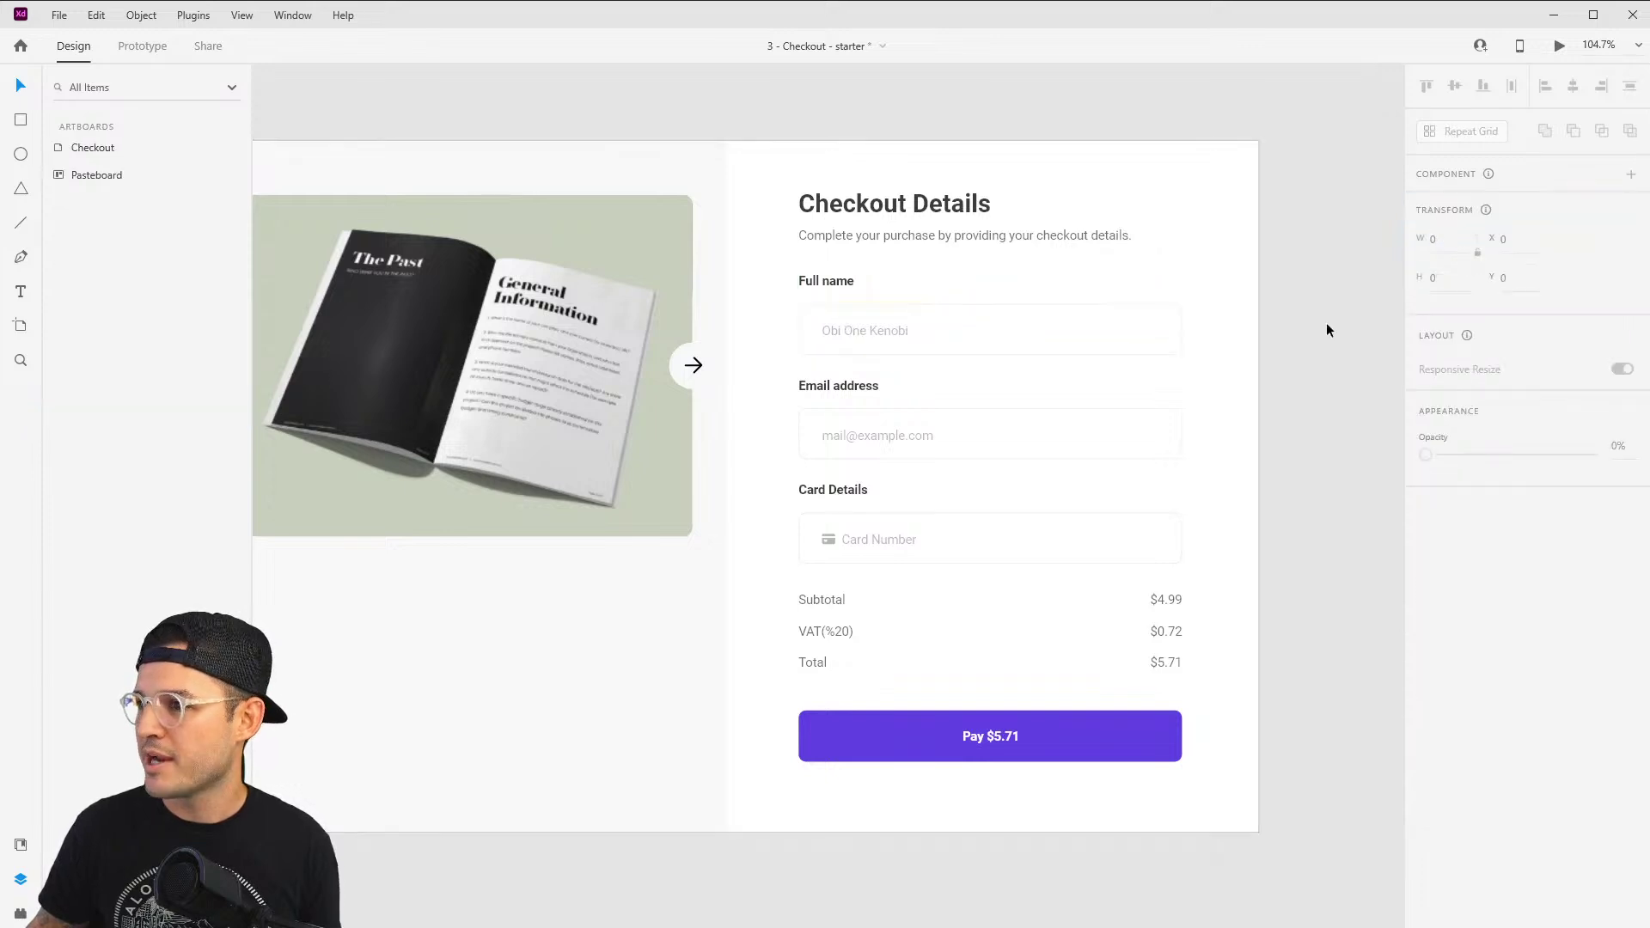
{"action": "left_click", "coordinate": [949, 342]}
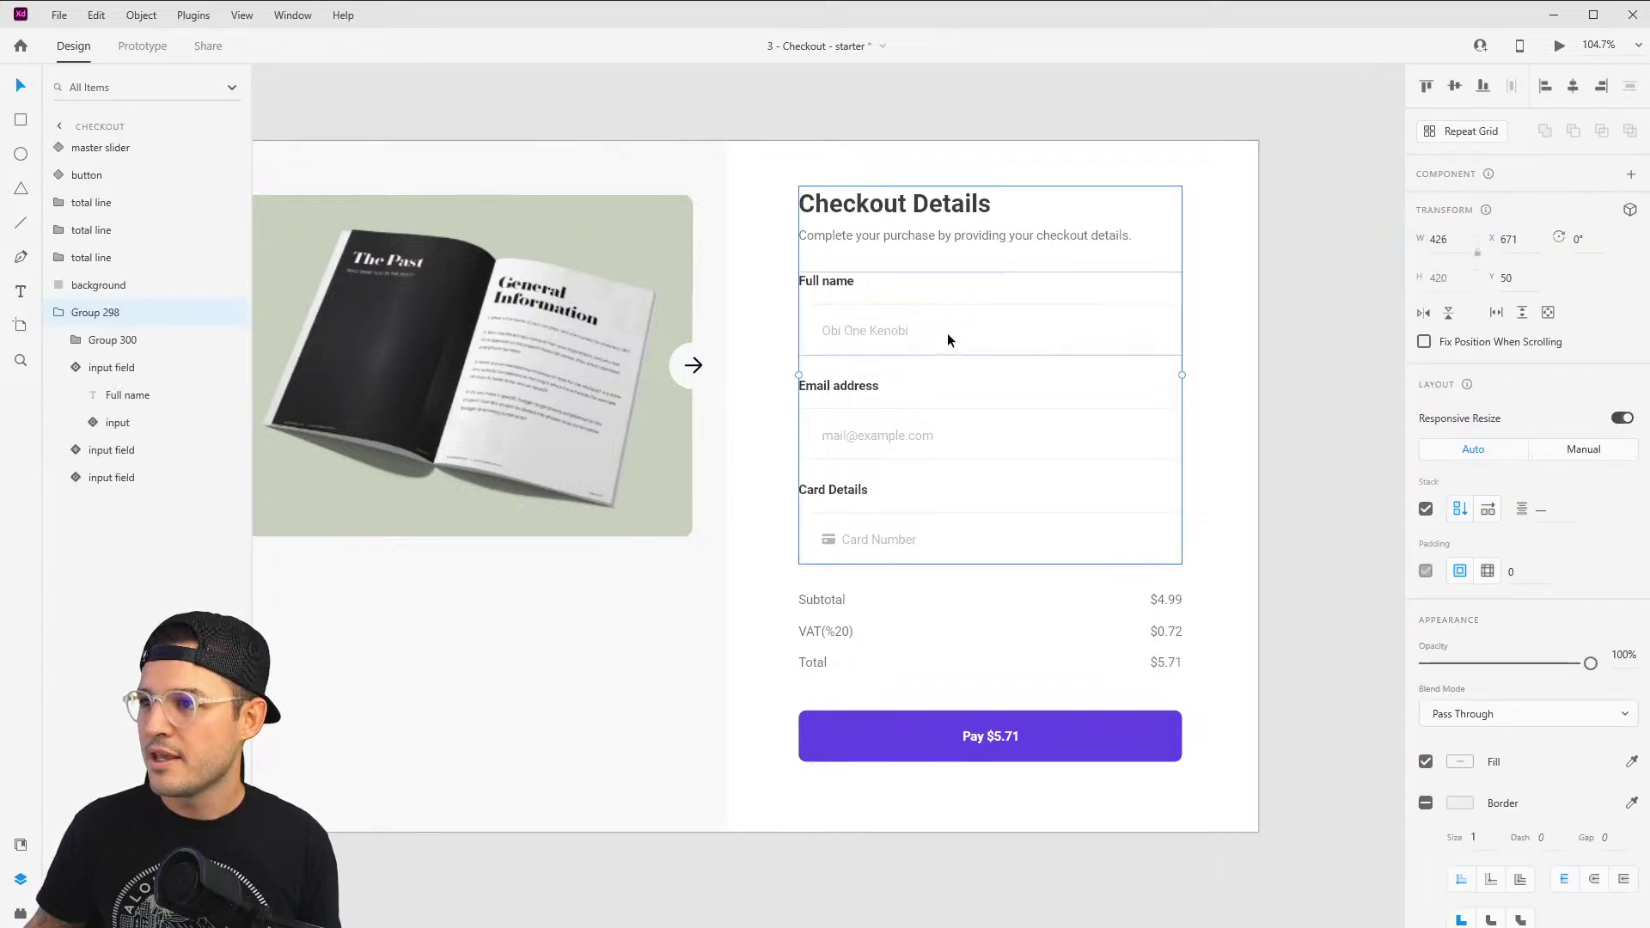
{"action": "double_click", "coordinate": [949, 340]}
{"action": "left_click", "coordinate": [150, 56]}
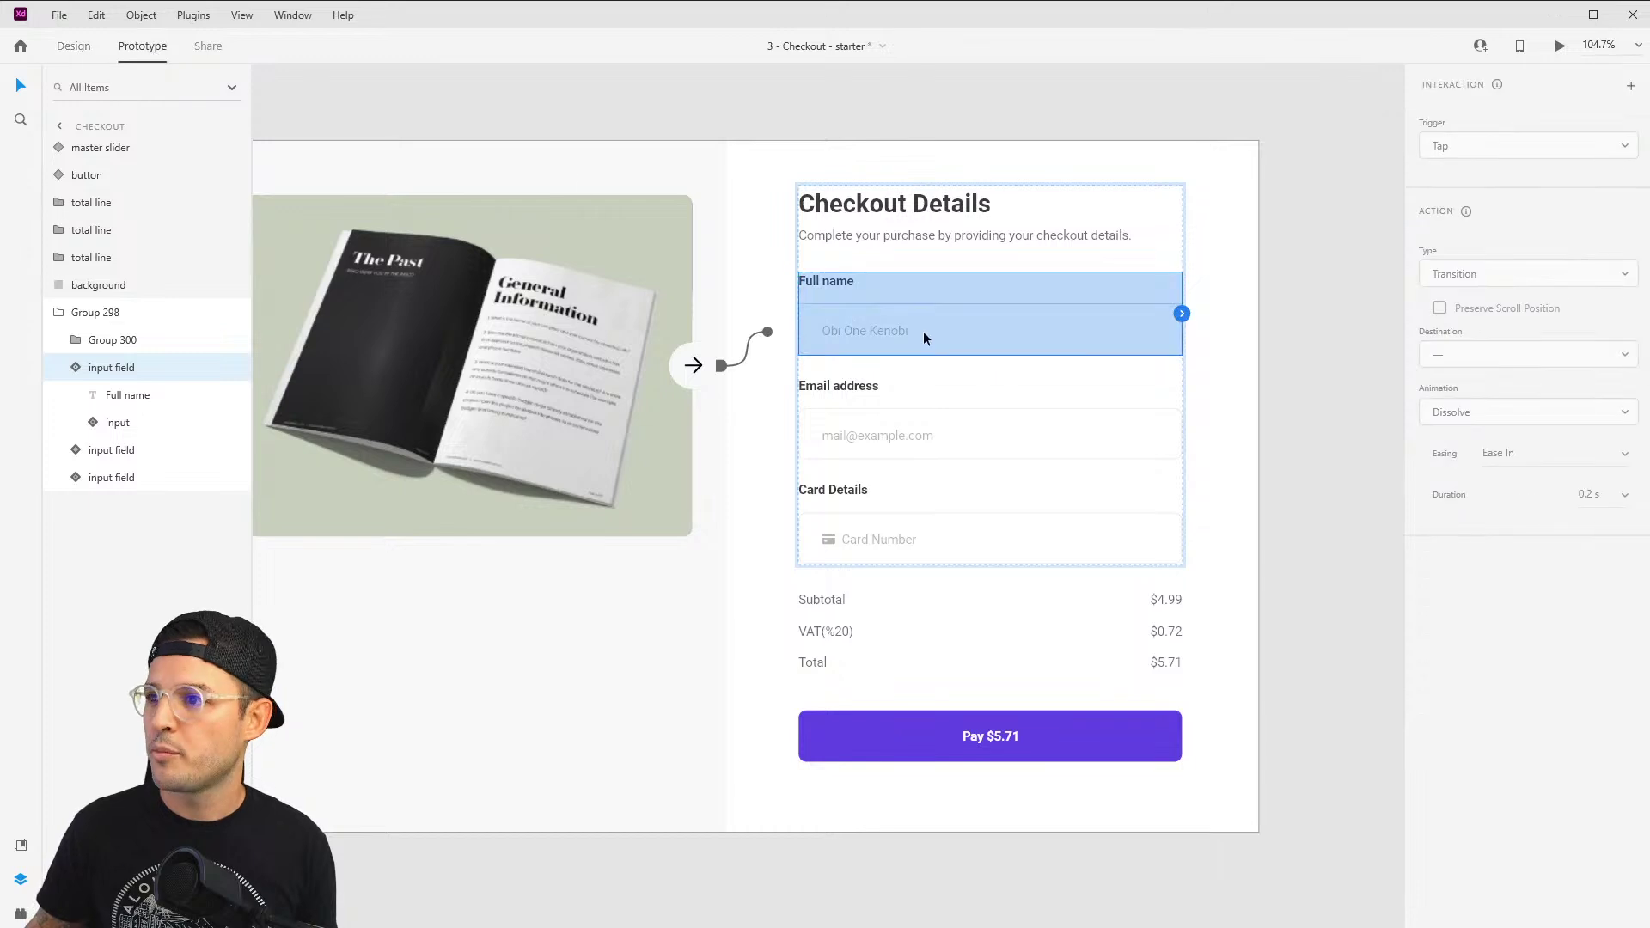
{"action": "left_click", "coordinate": [1181, 314]}
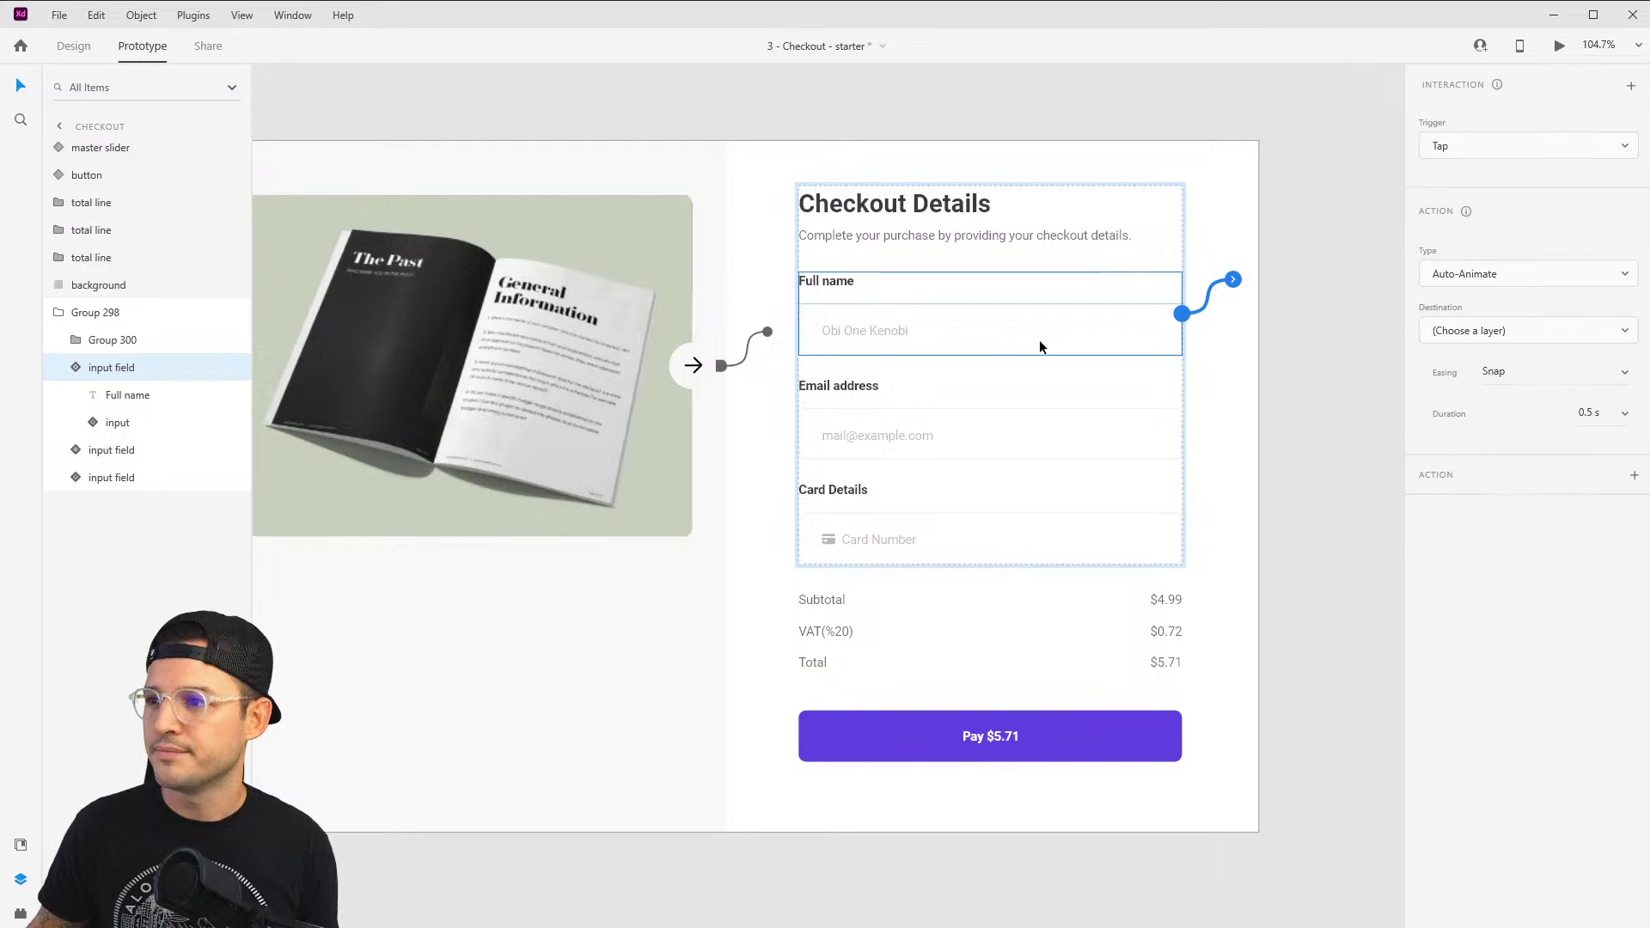
{"action": "left_click", "coordinate": [1100, 340]}
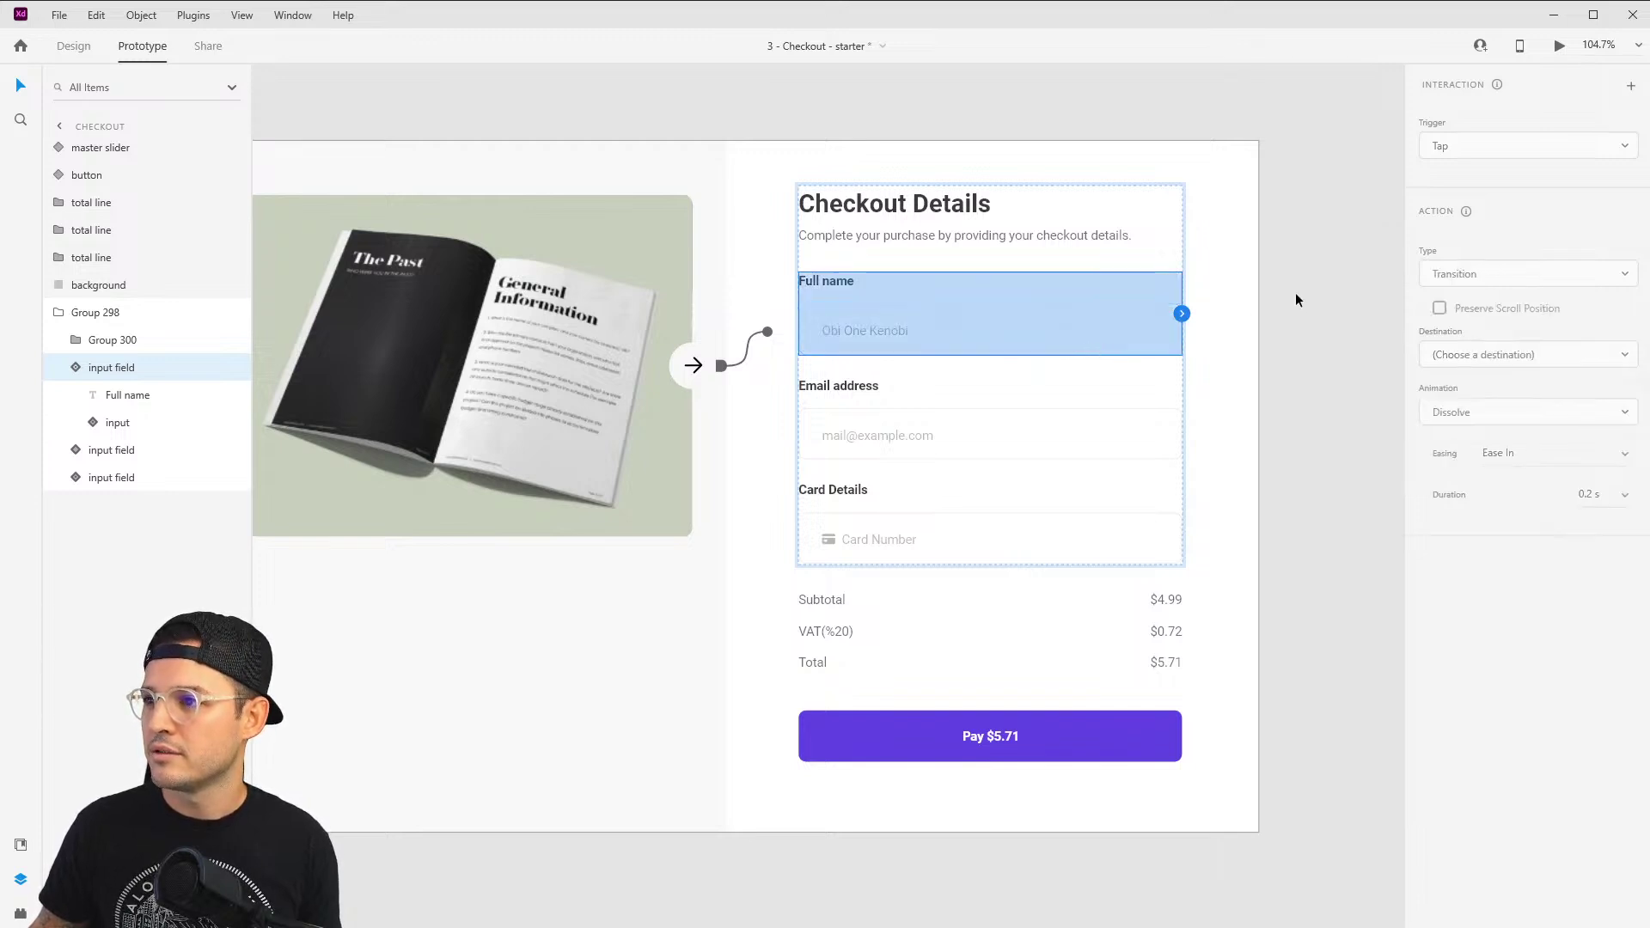
{"action": "left_click", "coordinate": [973, 124]}
Step: Open the main component of the Full name input field and add a Toggle State named "active"
{"action": "left_click", "coordinate": [952, 329]}
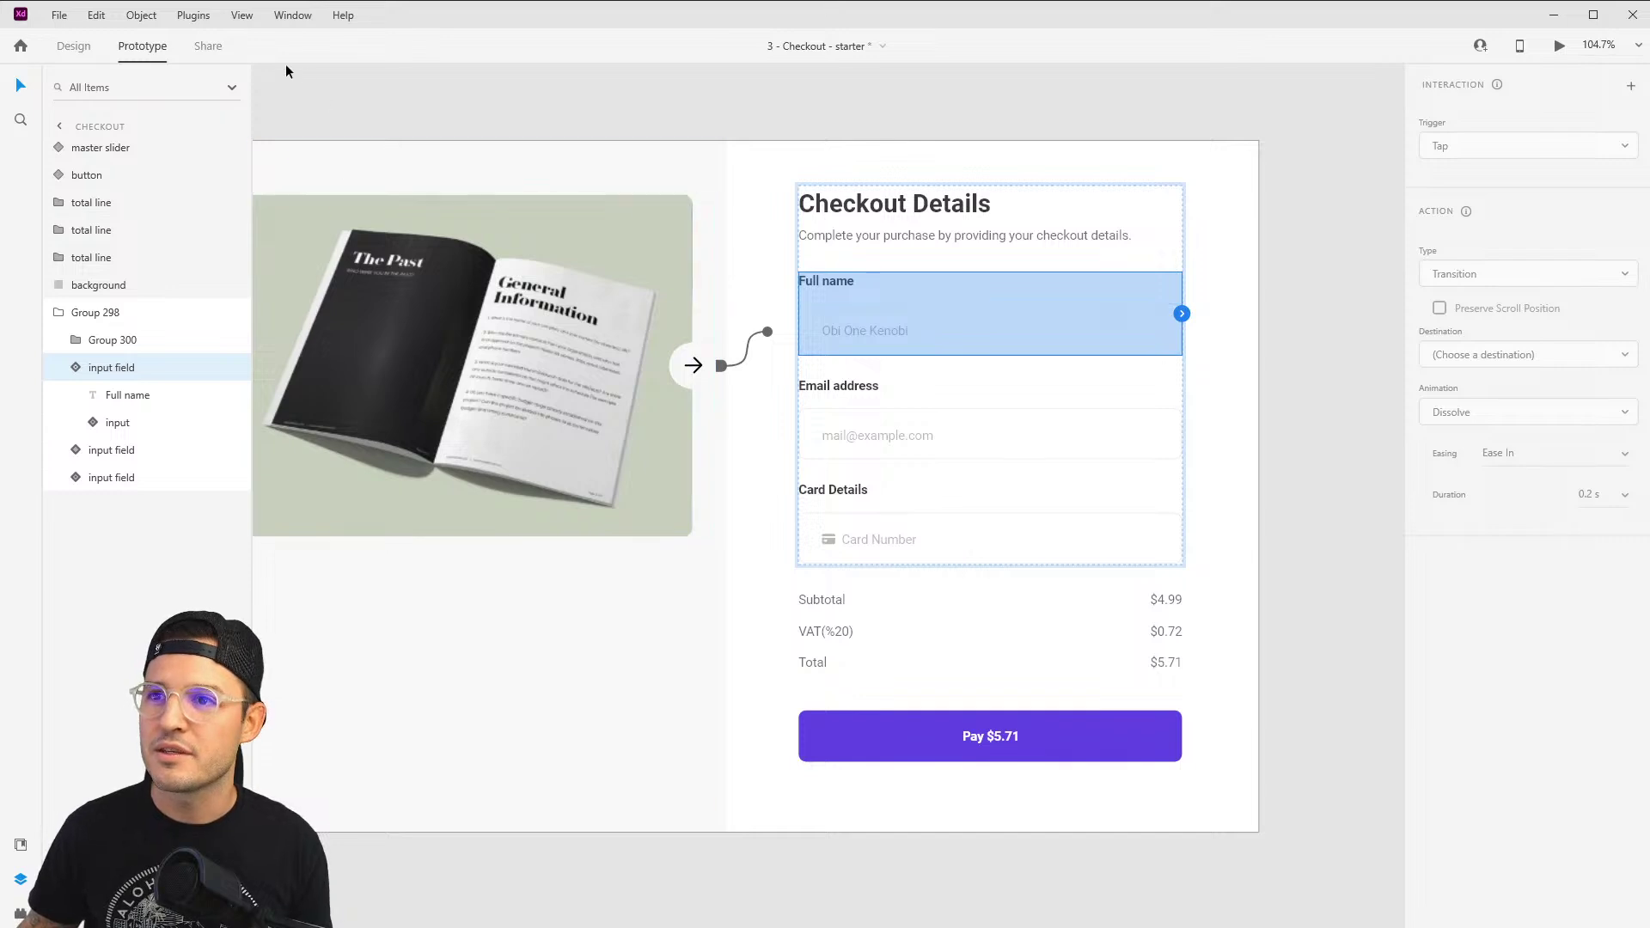
{"action": "left_click", "coordinate": [72, 47]}
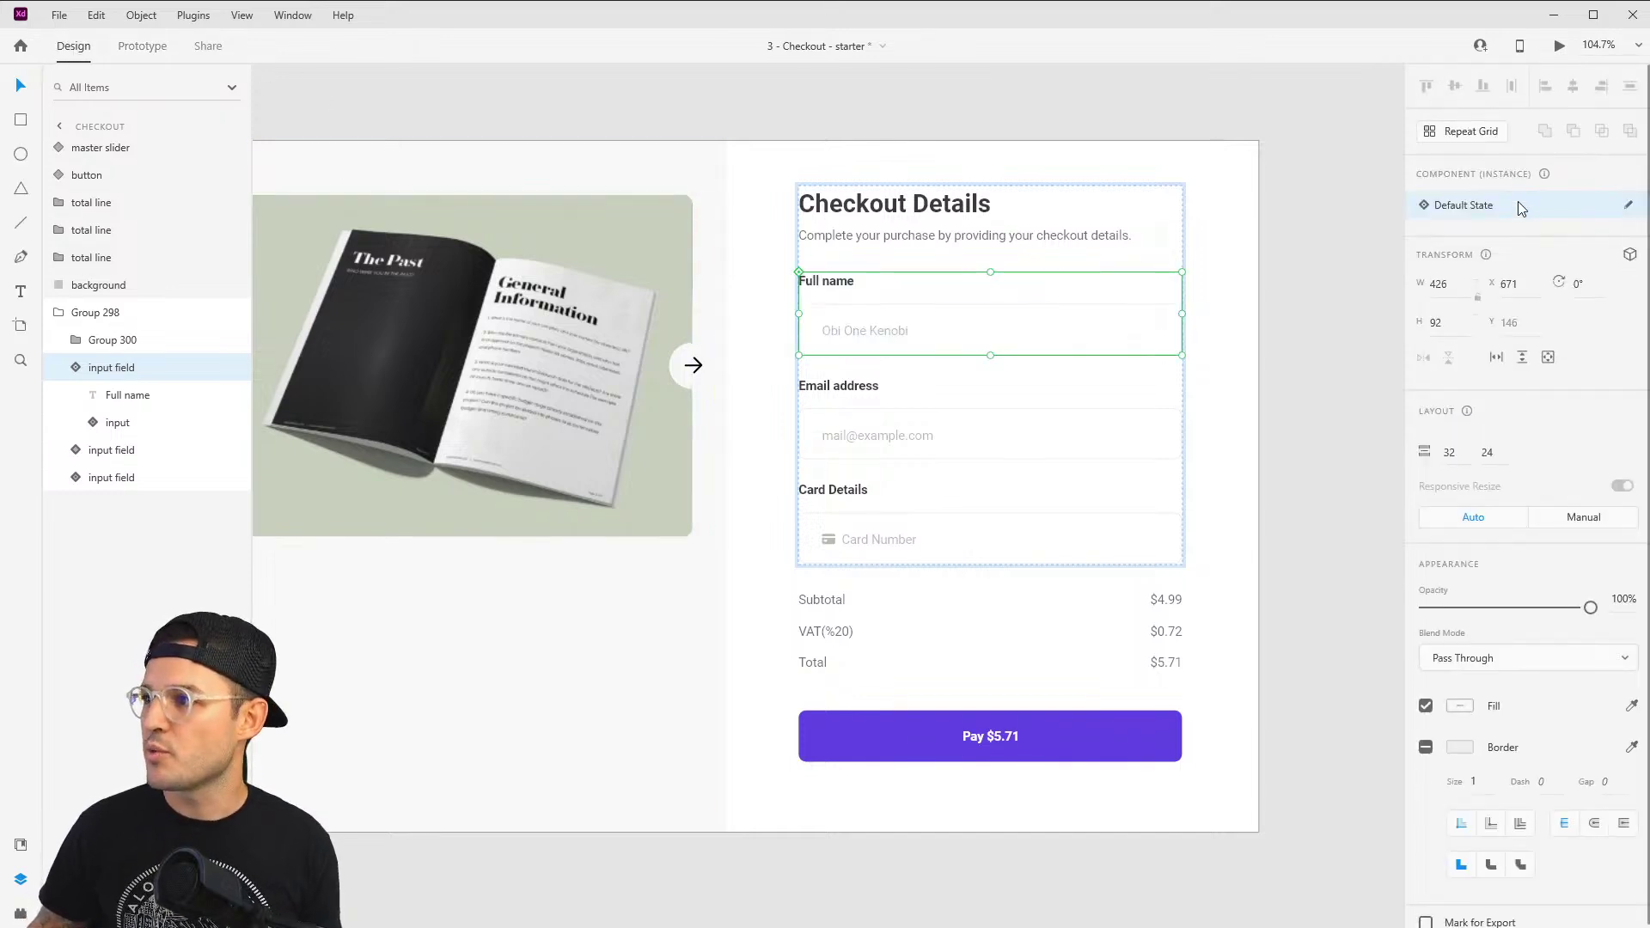
{"action": "left_click", "coordinate": [1629, 206]}
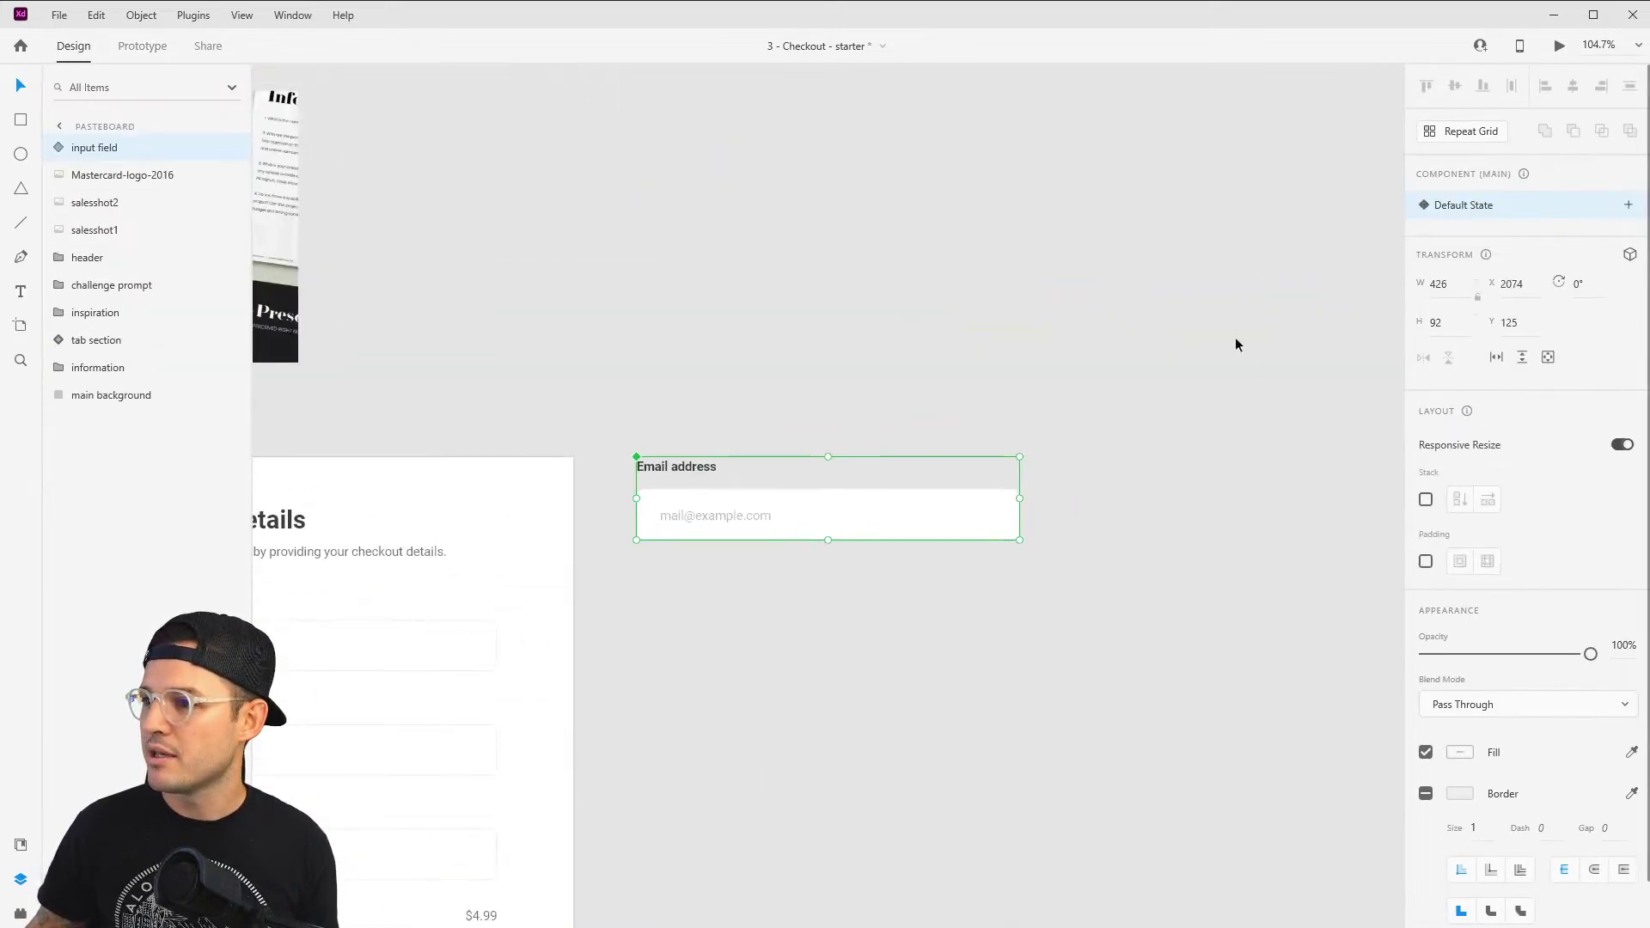
{"action": "left_click", "coordinate": [1627, 207]}
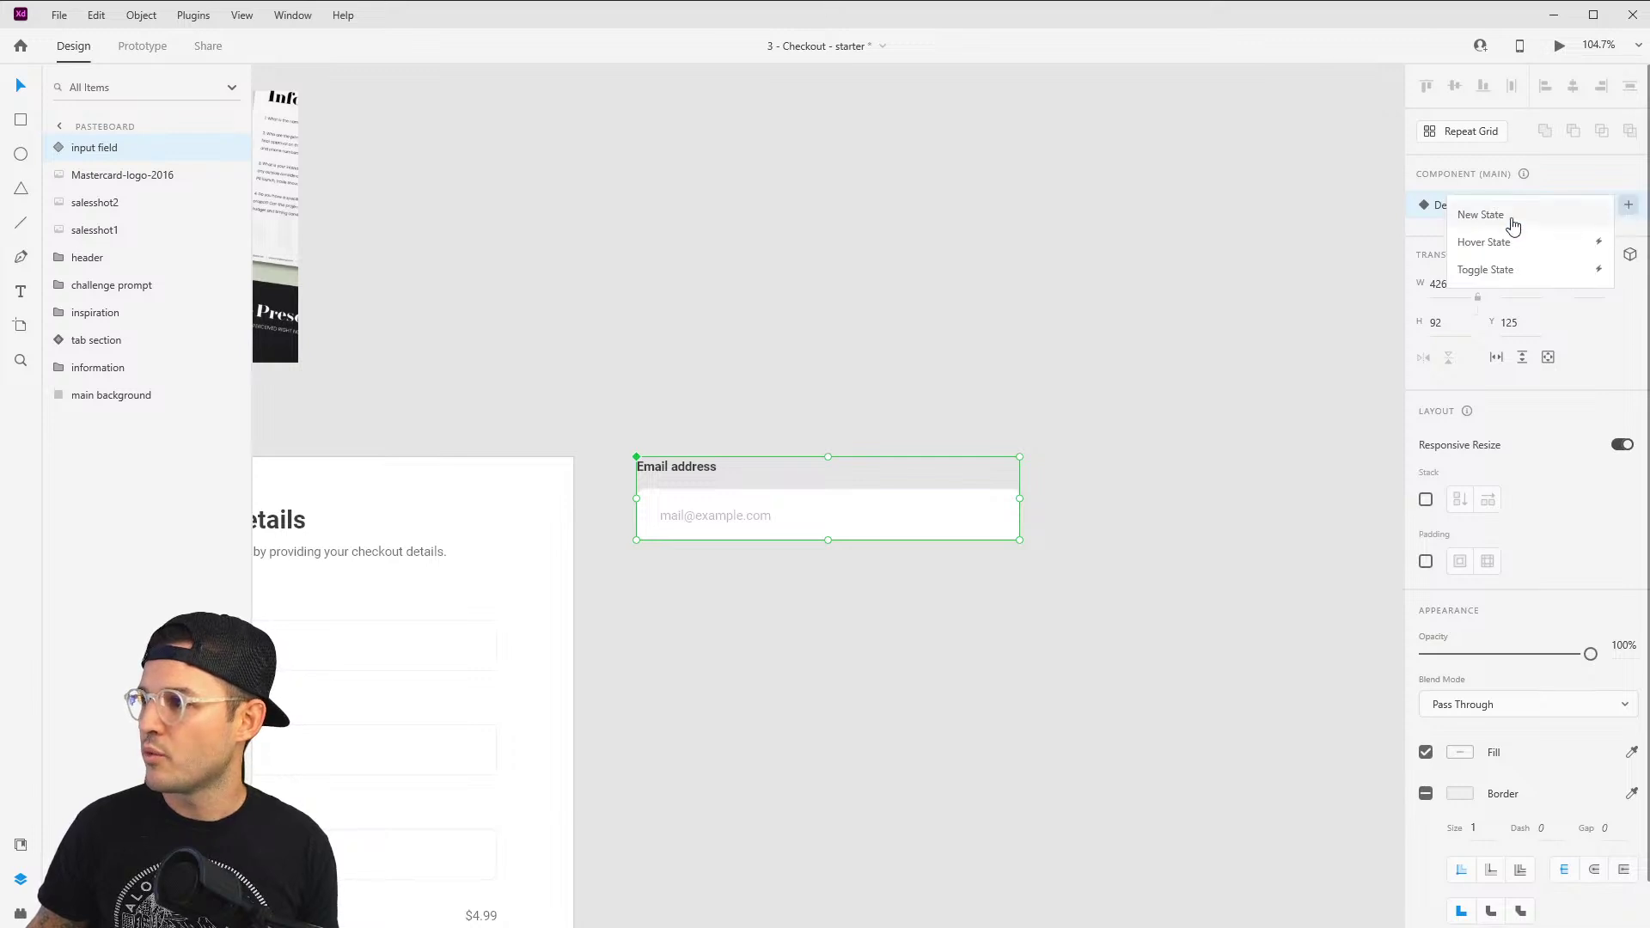
{"action": "left_click", "coordinate": [1513, 269]}
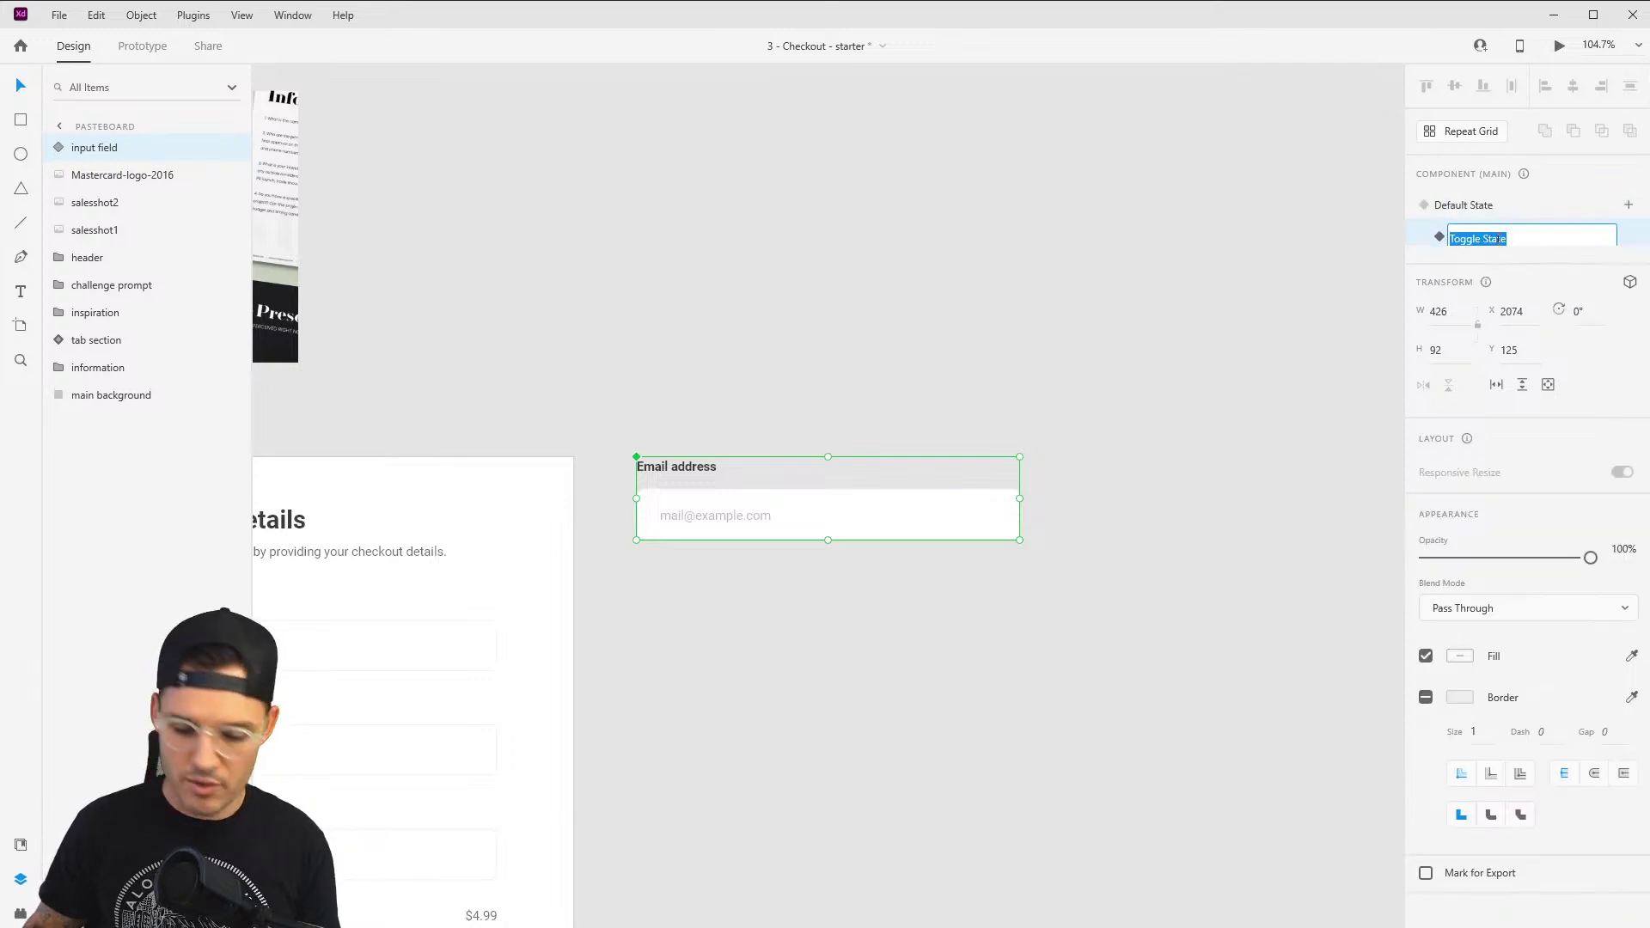
{"action": "type", "text": "active"}
{"action": "key", "text": "Return"}
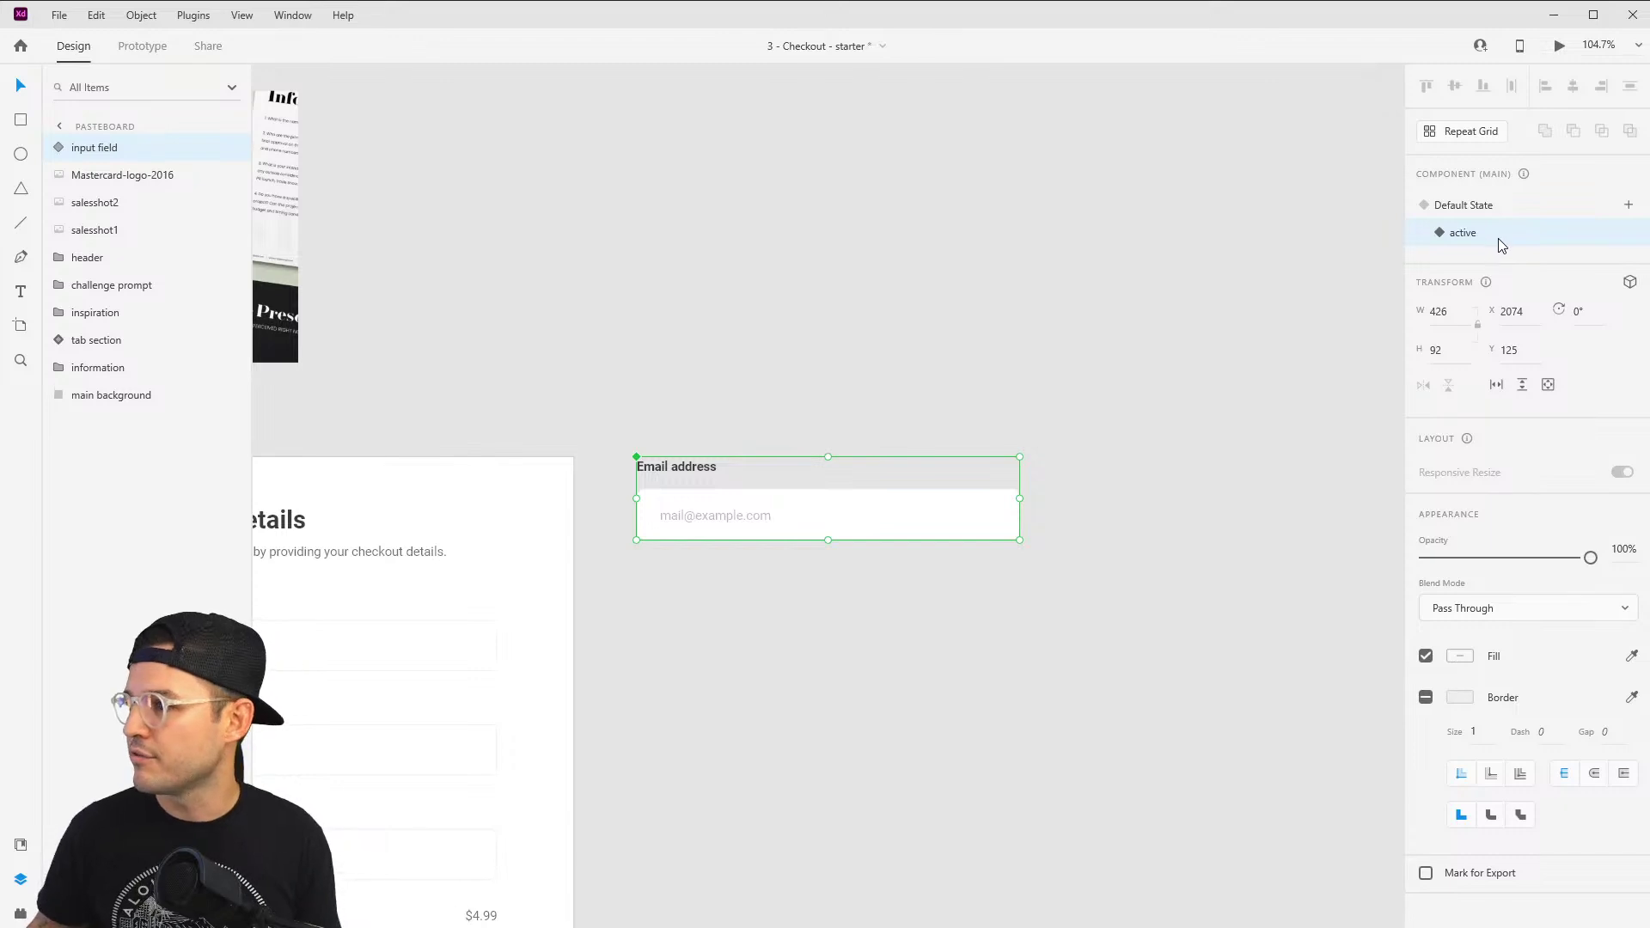
Step: In the main input field's active state, switch the nested input box to its Active state
{"action": "double_click", "coordinate": [954, 513]}
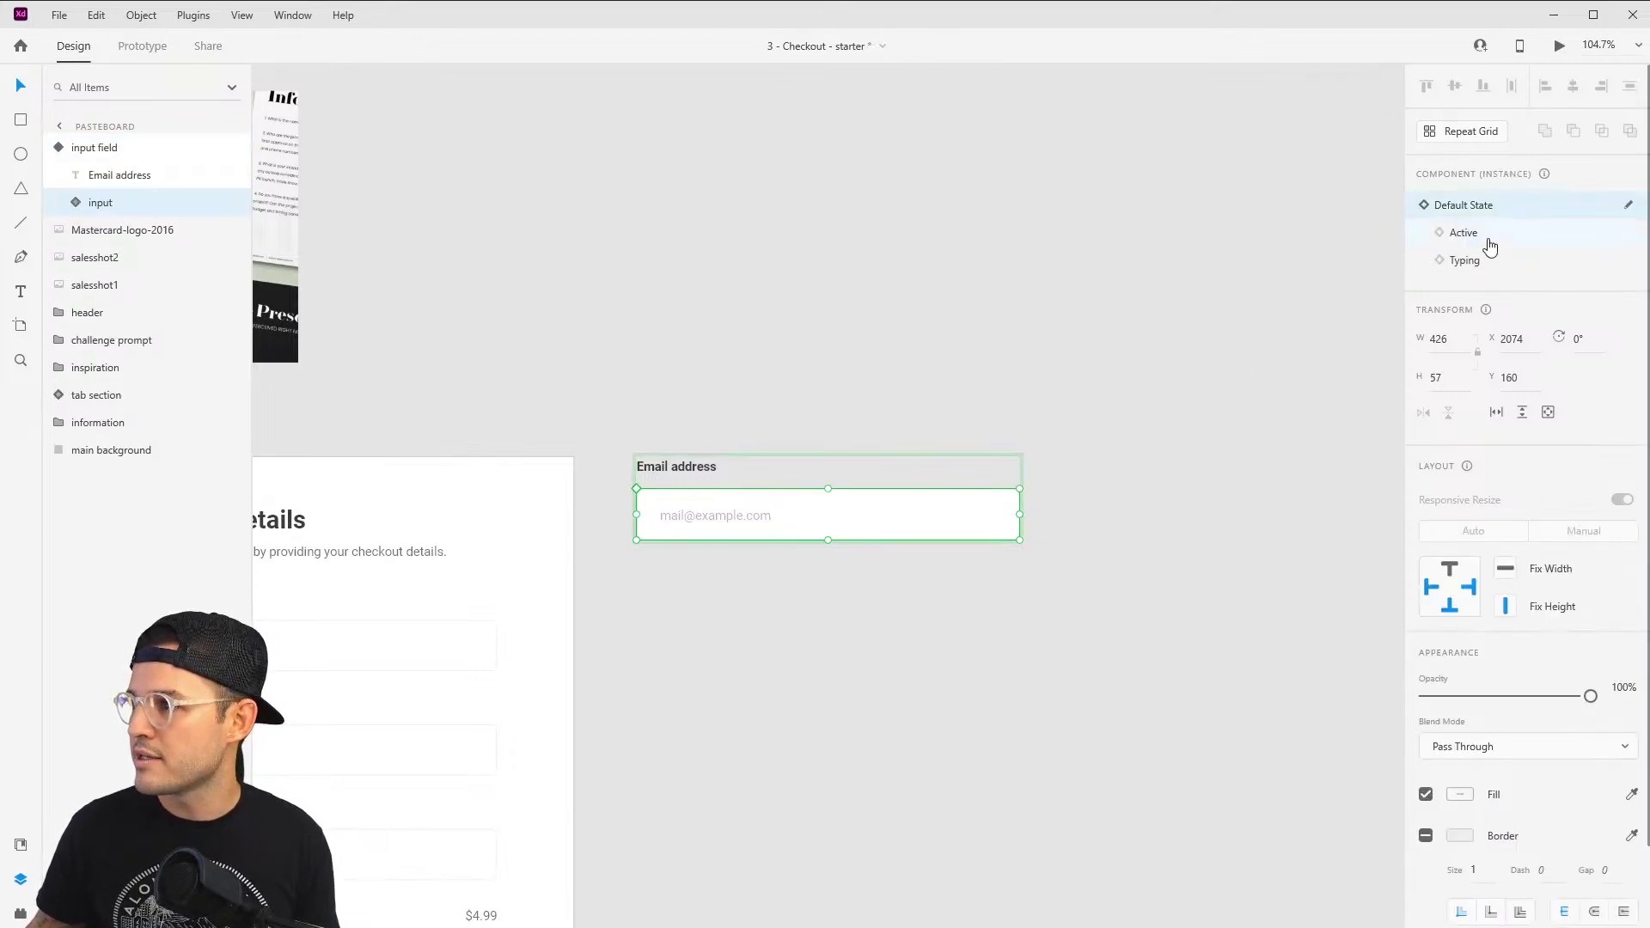
{"action": "left_click", "coordinate": [1489, 245]}
{"action": "left_click", "coordinate": [939, 424]}
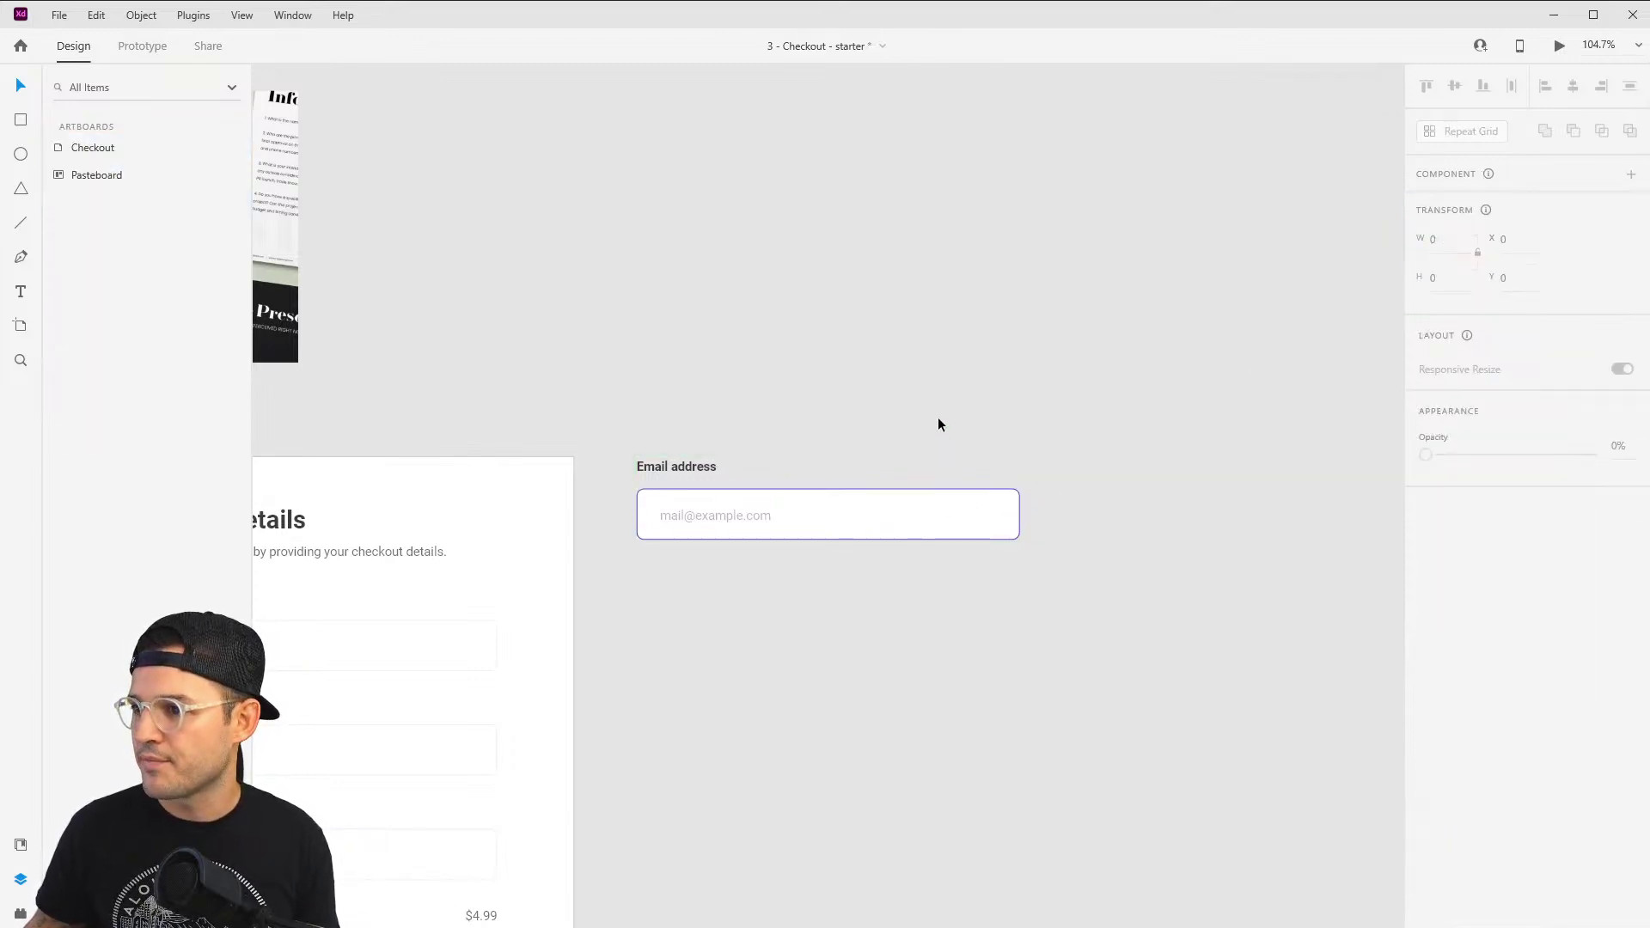
Step: Examine the Full name field's toggle interaction in the Checkout form and launch the prototype preview
{"action": "left_click_drag", "start_coordinate": [840, 427], "coordinate": [1330, 254]}
{"action": "double_click", "coordinate": [762, 461]}
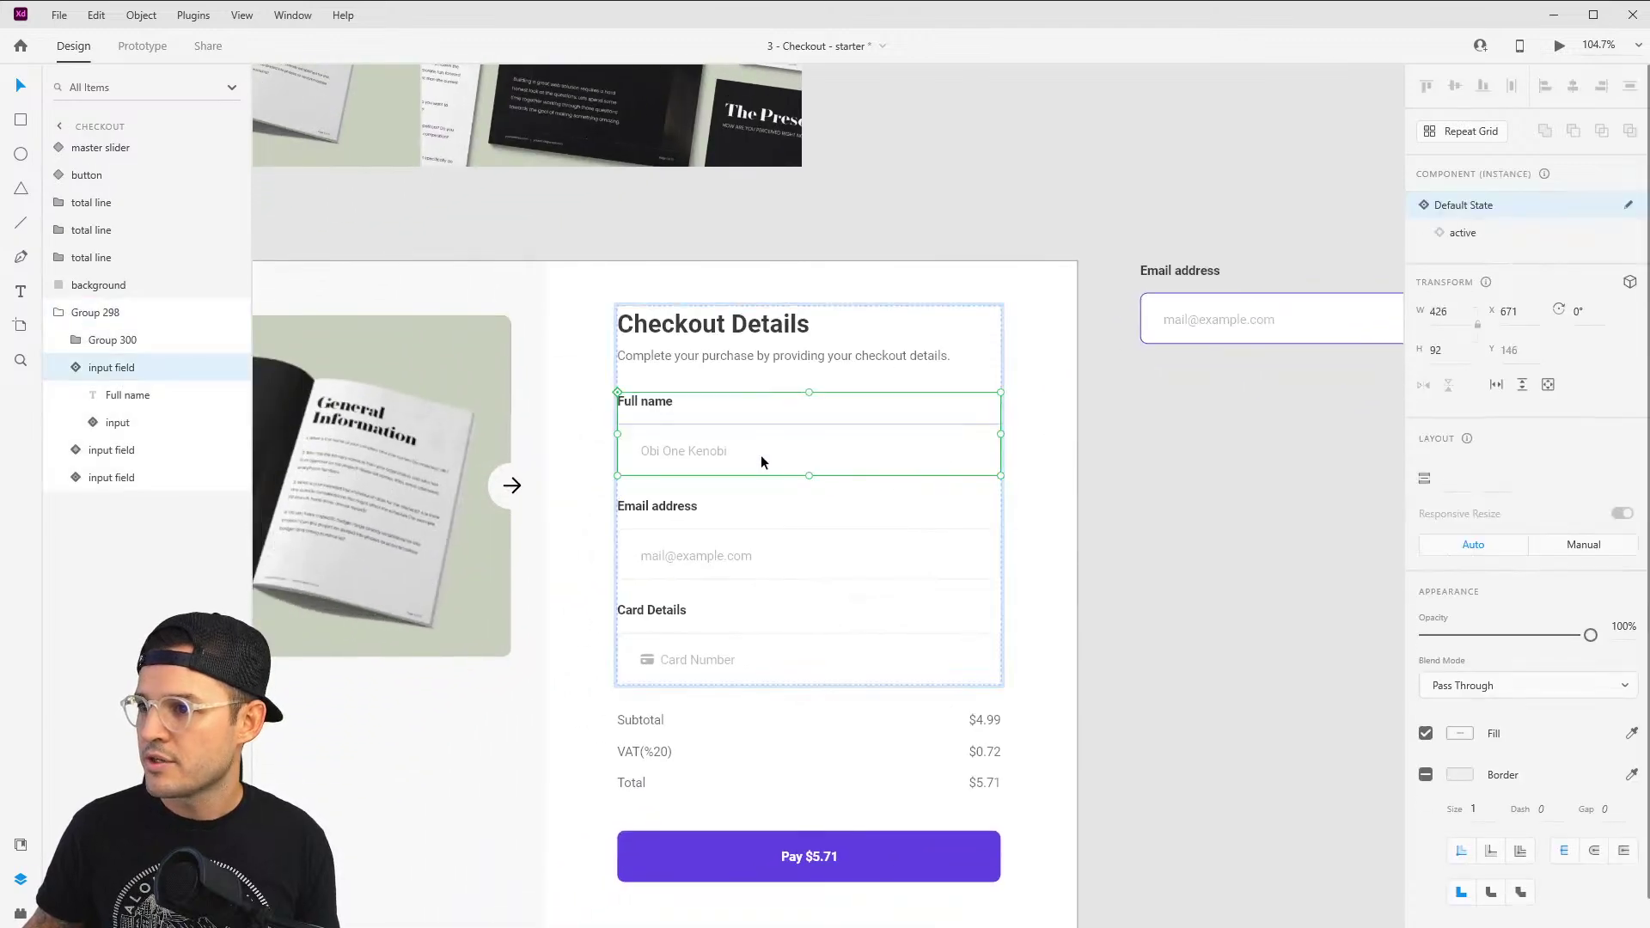
{"action": "left_click", "coordinate": [142, 45]}
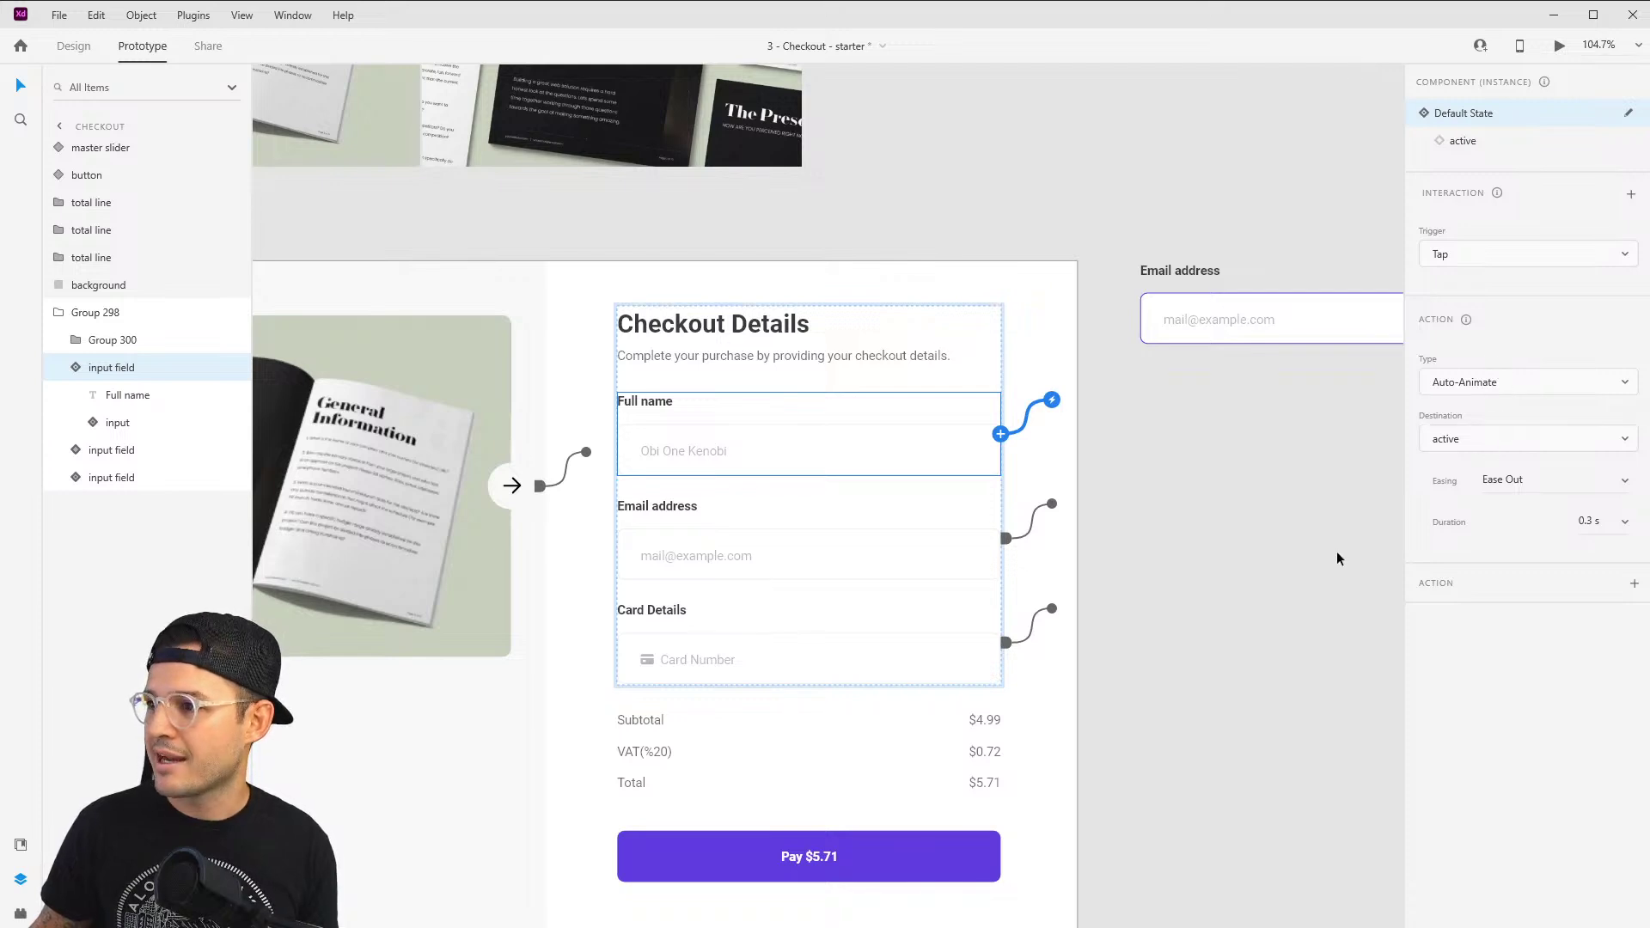
{"action": "left_click", "coordinate": [1558, 50]}
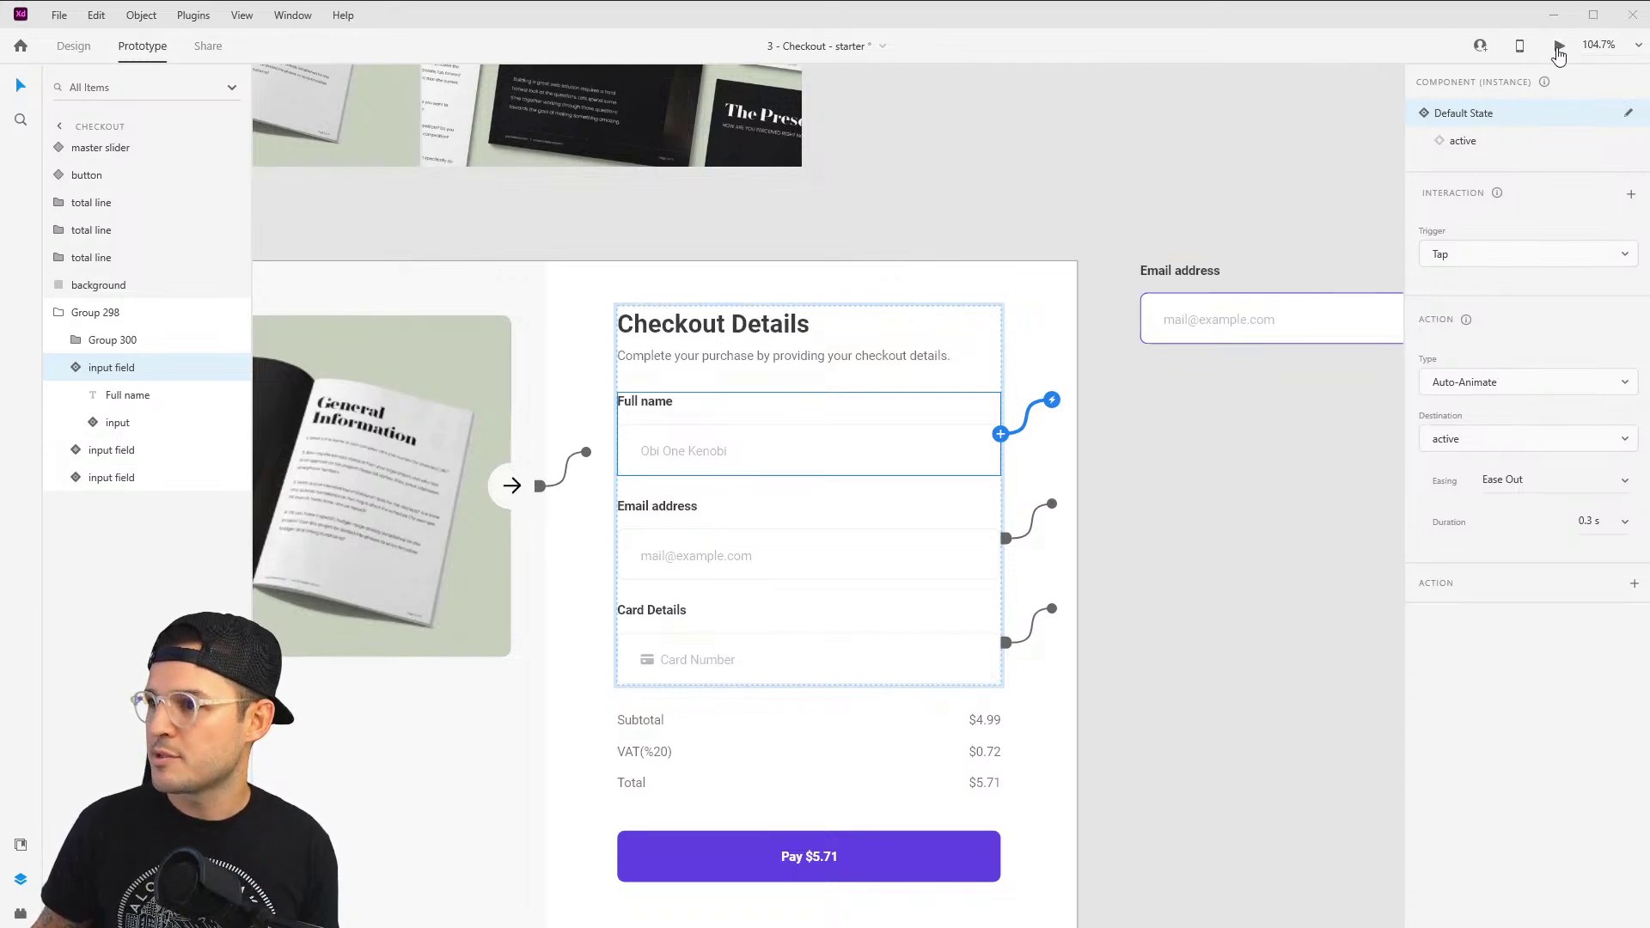